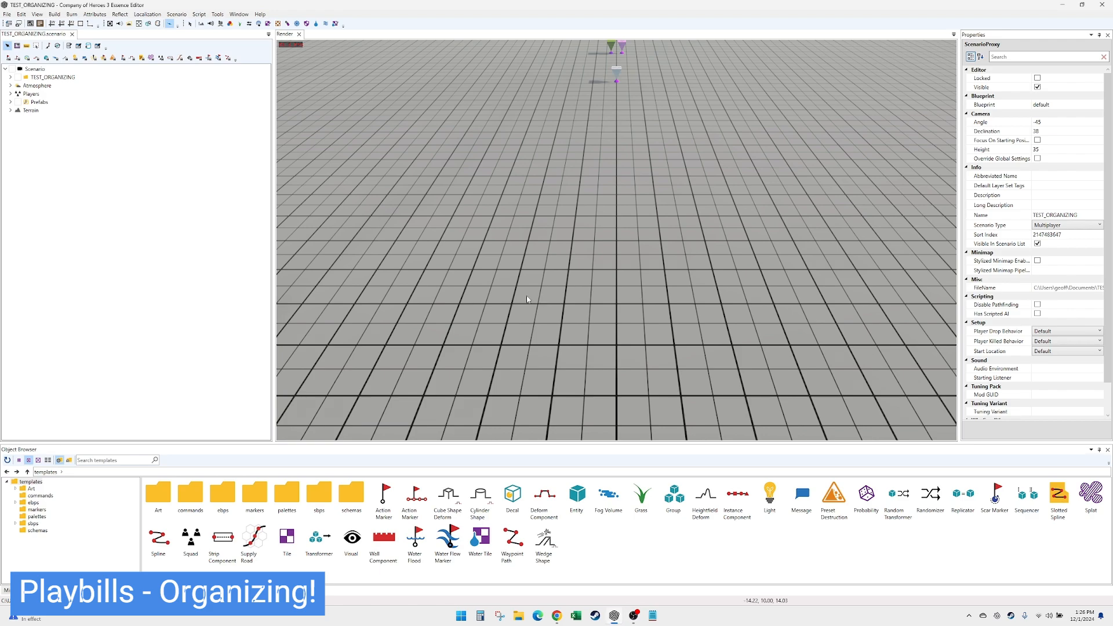
- Move Player 1's map_entry_point toward the near map edge, to the near side of the starting_position_no_hq marker
scroll(528, 299, up, 2)
scroll(559, 303, down, 5)
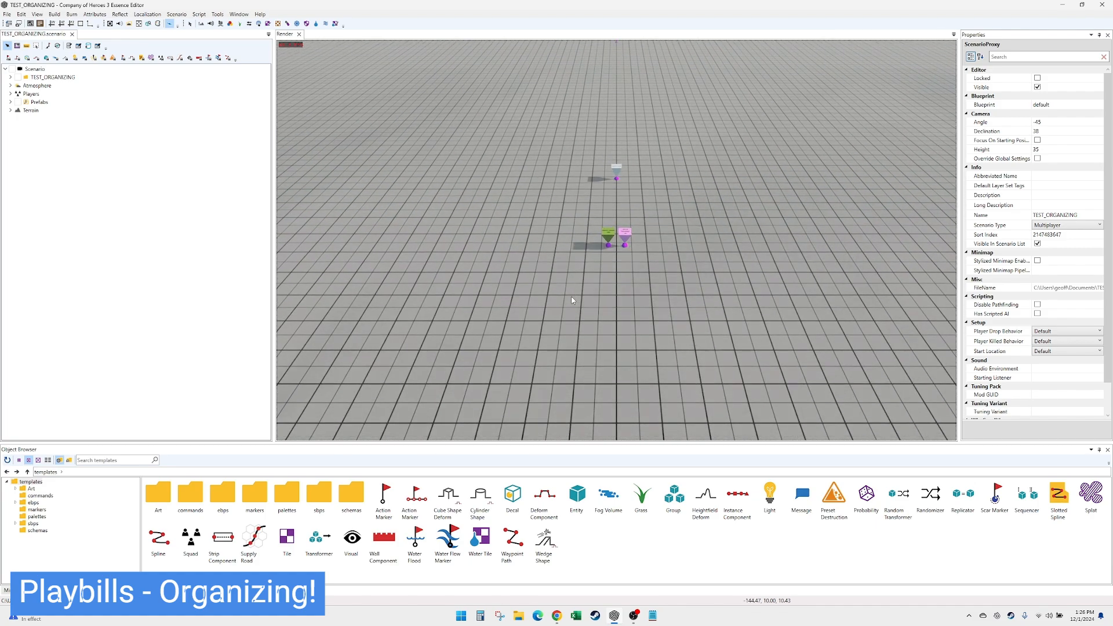
scroll(572, 297, up, 2)
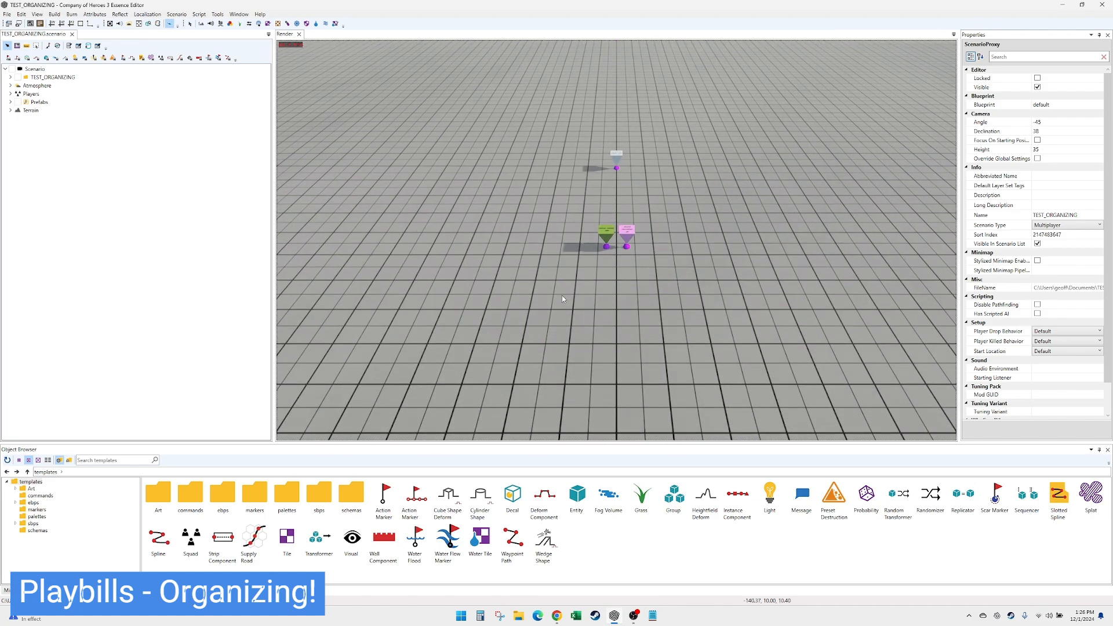
click(608, 244)
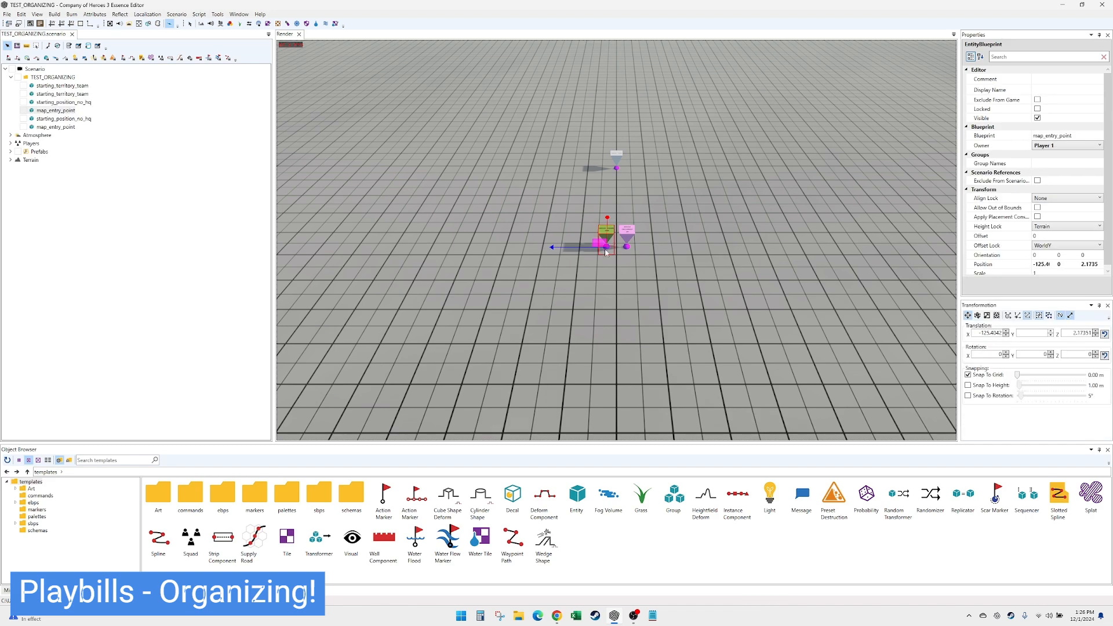
drag(606, 248, 620, 340)
- Change the blueprint of Player 1's starting_position_no_hq entity to starting_position
click(64, 102)
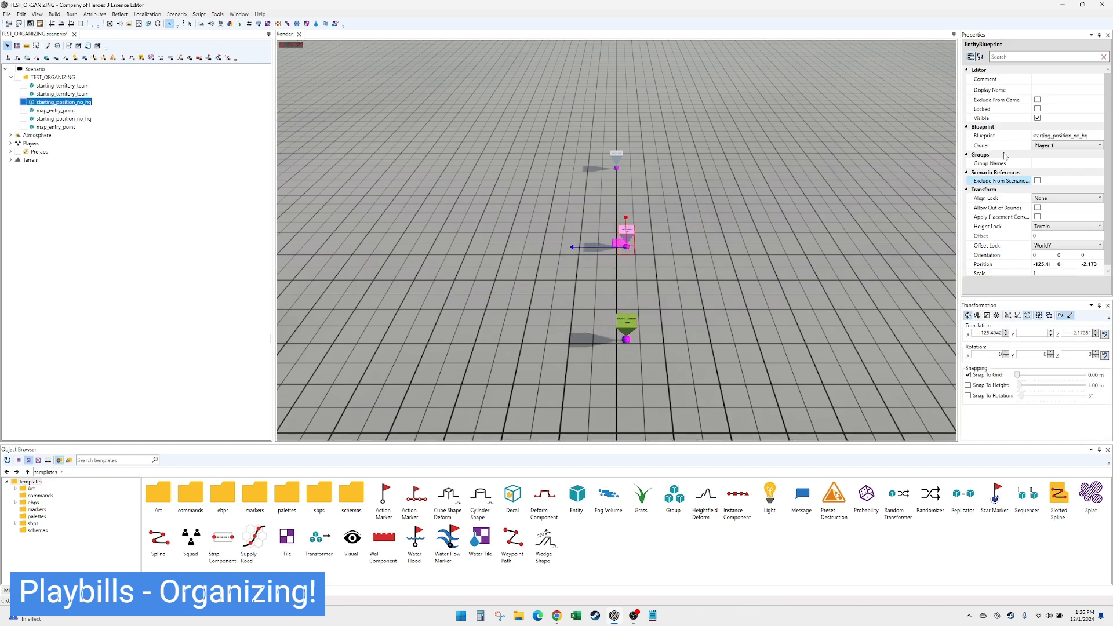
click(1078, 136)
click(1099, 136)
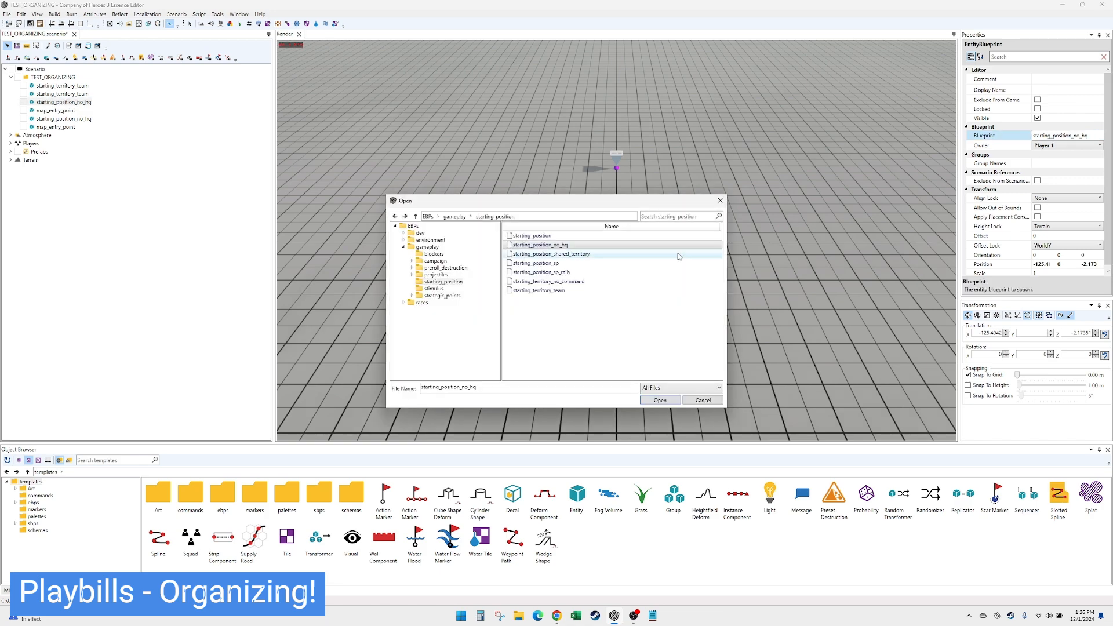
double_click(639, 240)
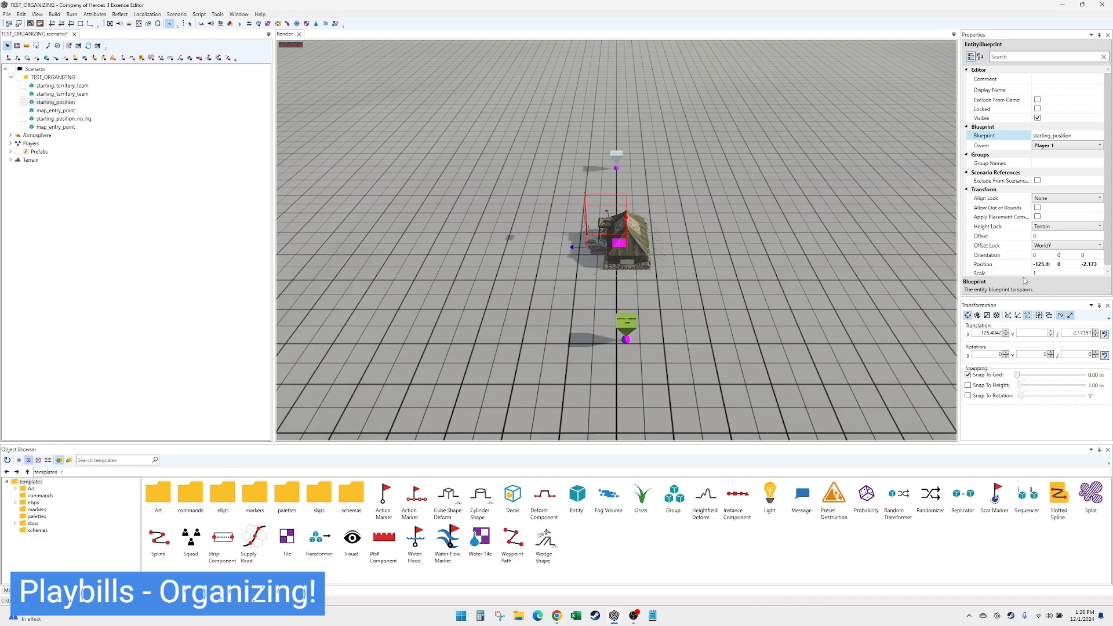
- Set the starting position's Y rotation to 90 and move it just to the near side of the map entry point
click(1034, 352)
text(90)
key(Return)
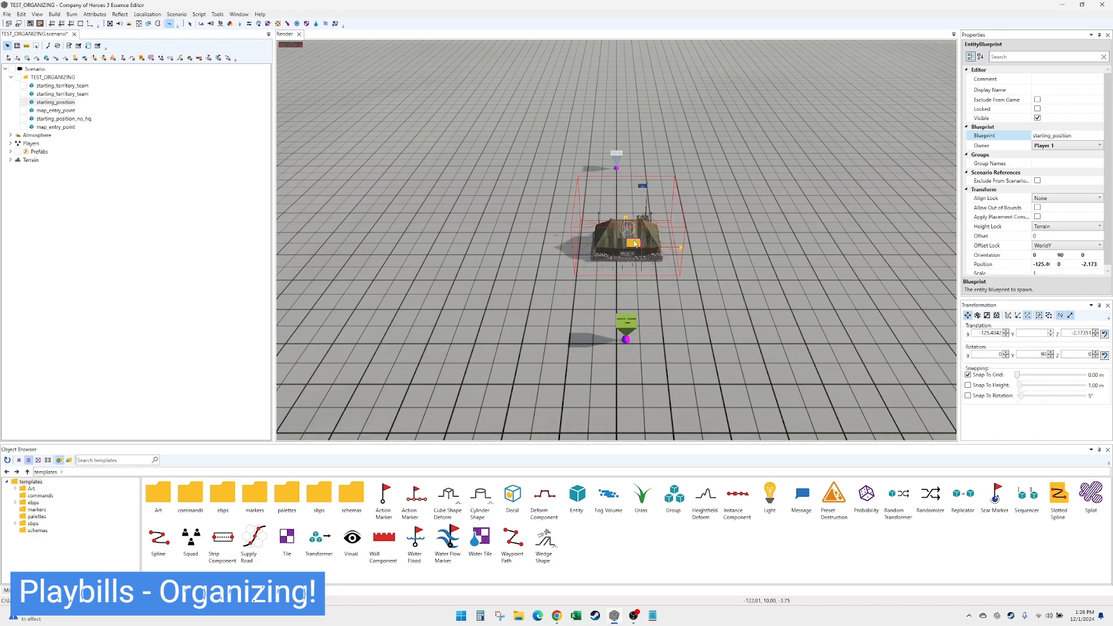
drag(620, 244, 636, 415)
click(529, 334)
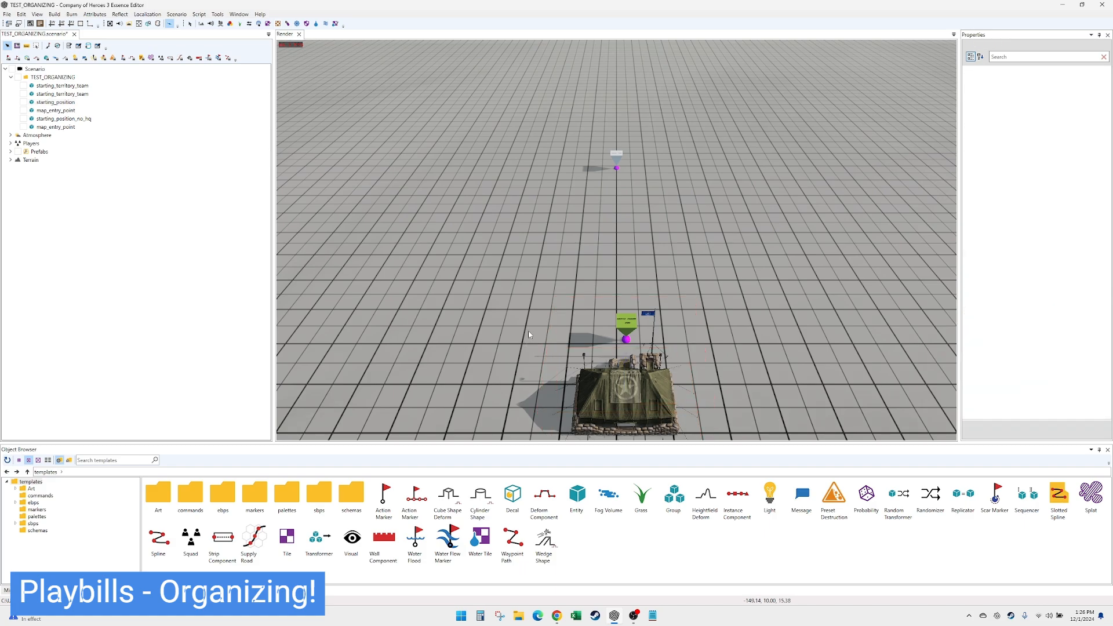
scroll(533, 332, down, 3)
scroll(543, 319, down, 2)
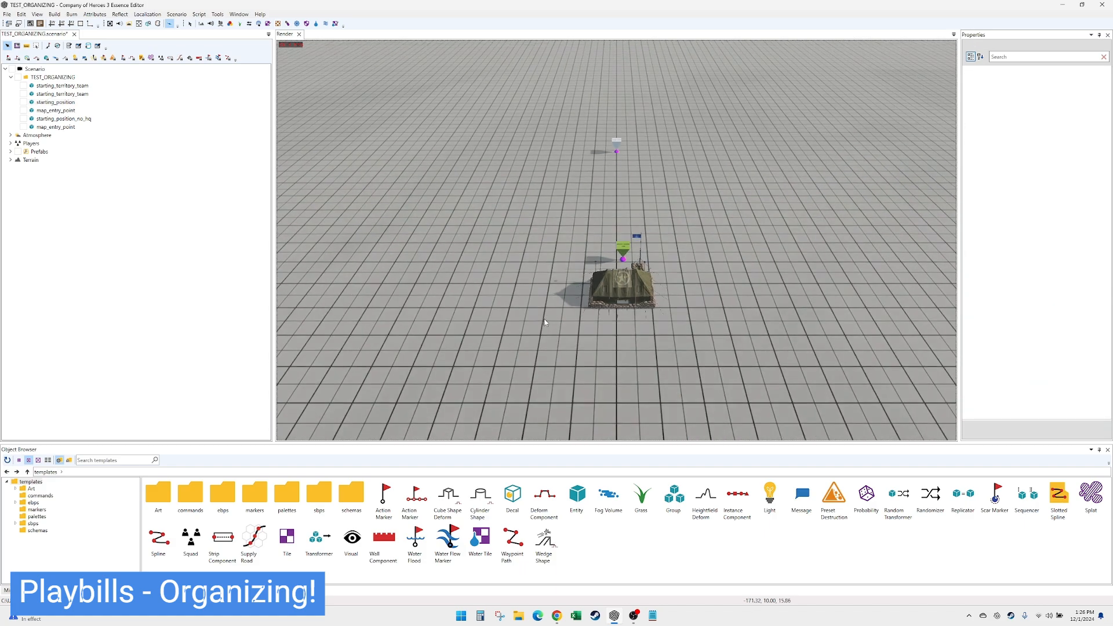
middle_drag(544, 318, 562, 320)
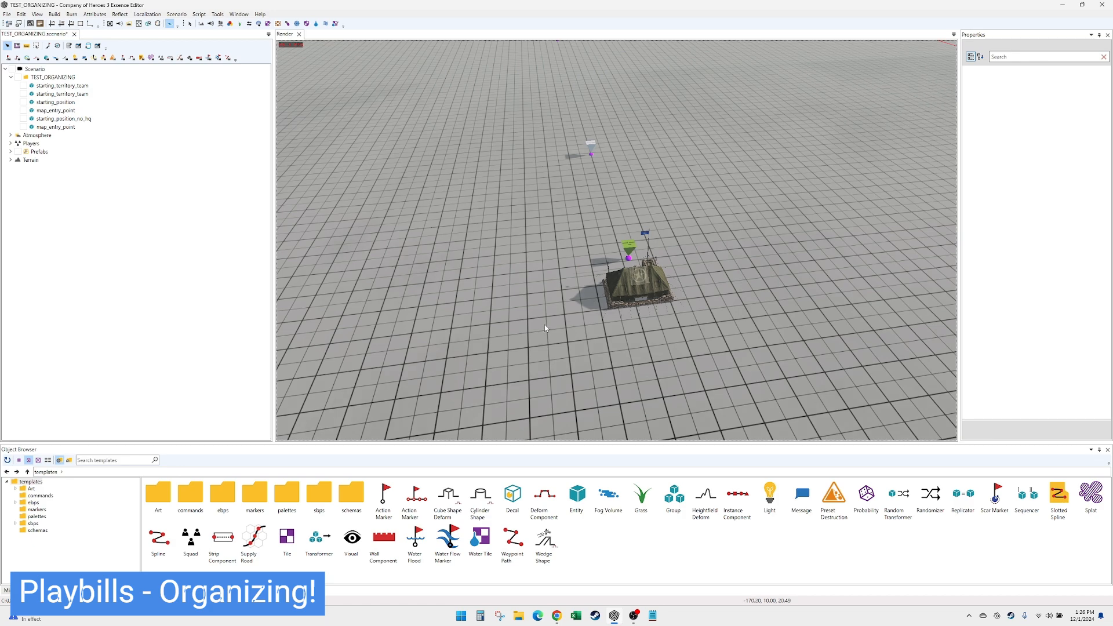
scroll(544, 330, up, 1)
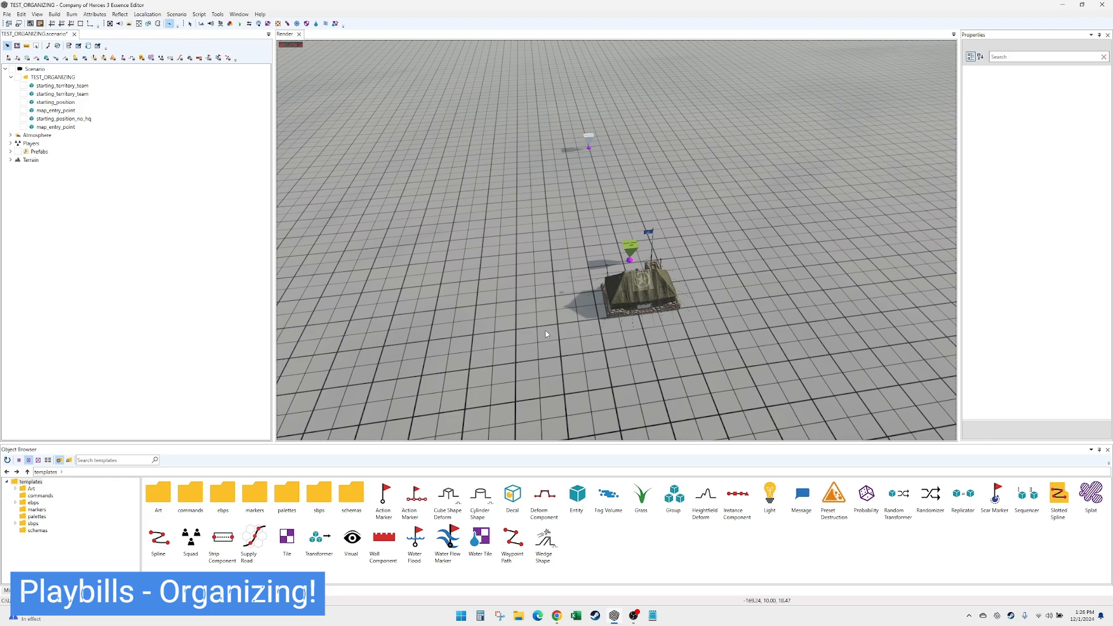
middle_drag(545, 331, 528, 328)
scroll(527, 328, up, 2)
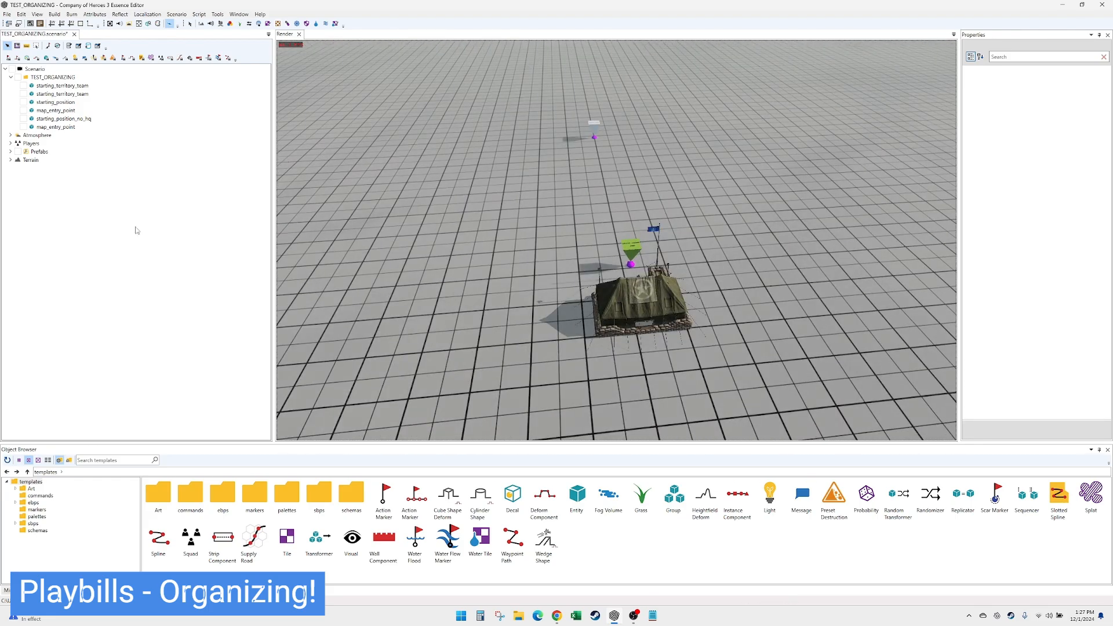
- Save the scenario and expand the Prefabs group in the scenario tree, leaving Players collapsed
click(10, 143)
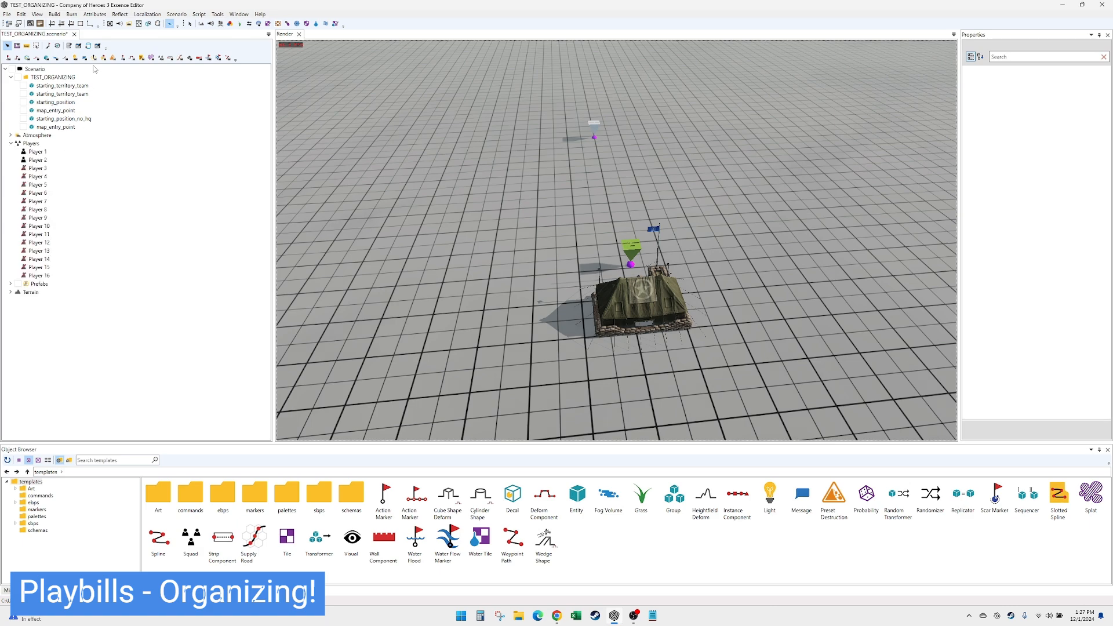
key(ctrl+s)
click(11, 143)
click(10, 152)
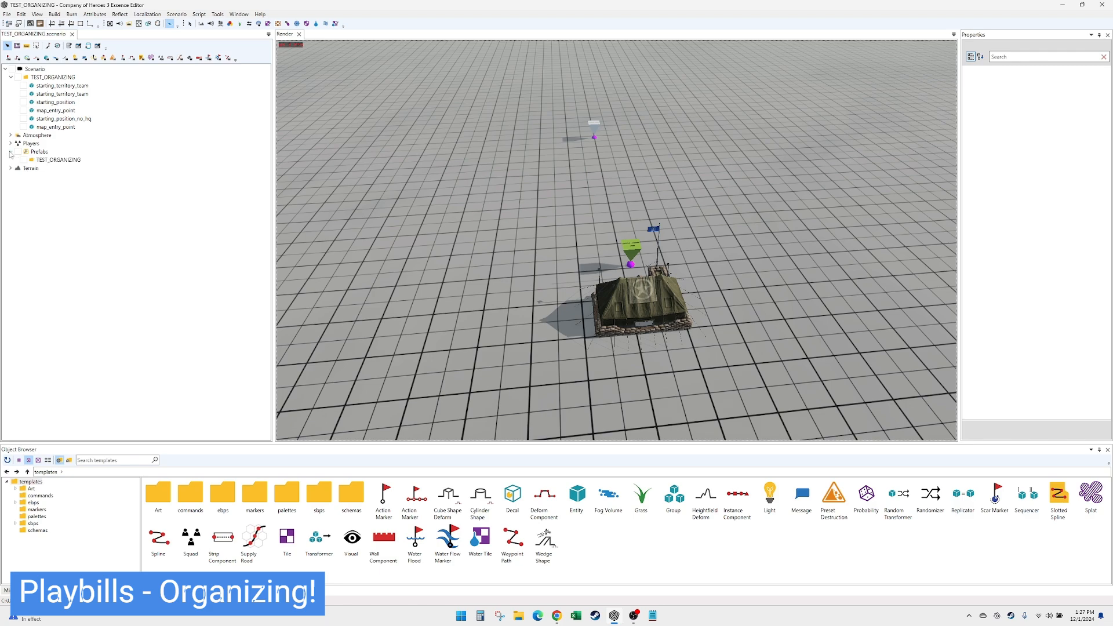
click(63, 24)
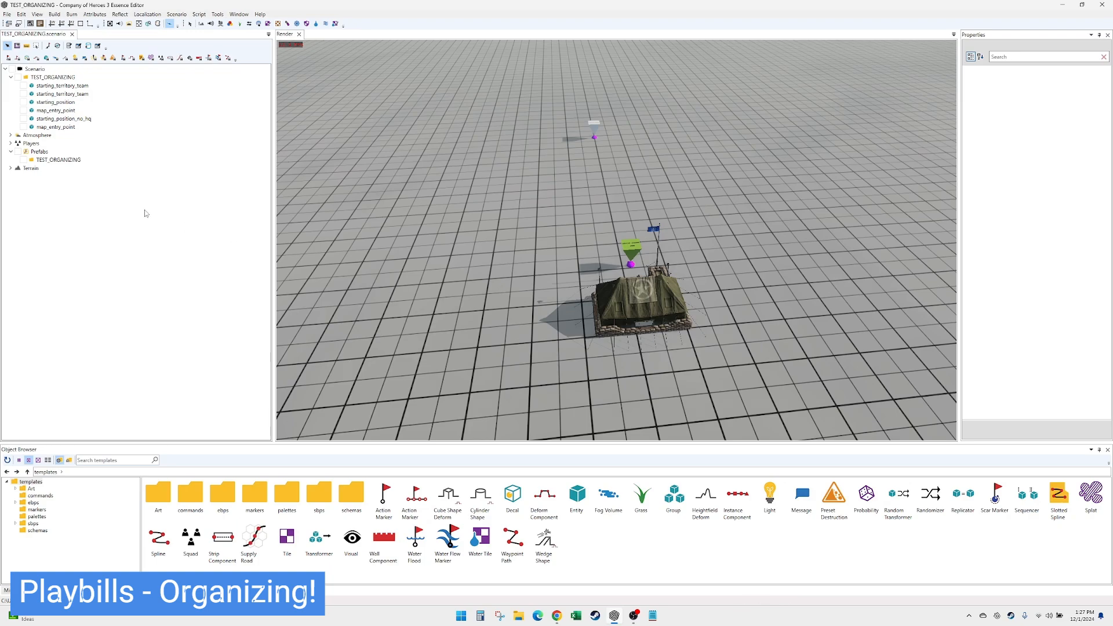
- Add a playbill prefab to the TEST_ORGANIZING layer under Prefabs
click(58, 160)
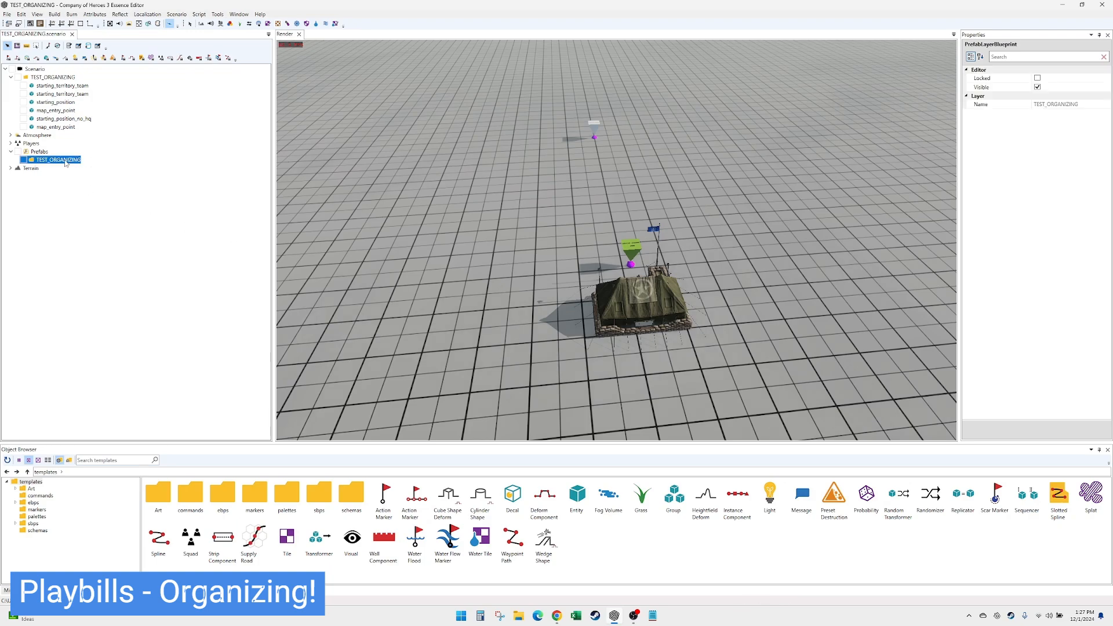
right_click(65, 163)
click(82, 167)
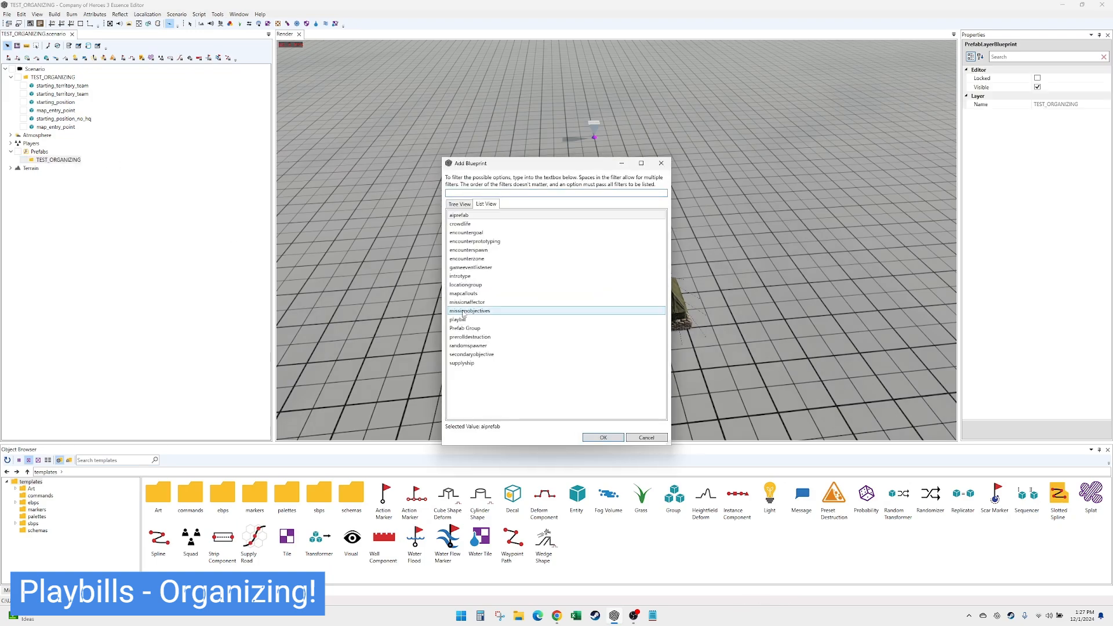
double_click(460, 319)
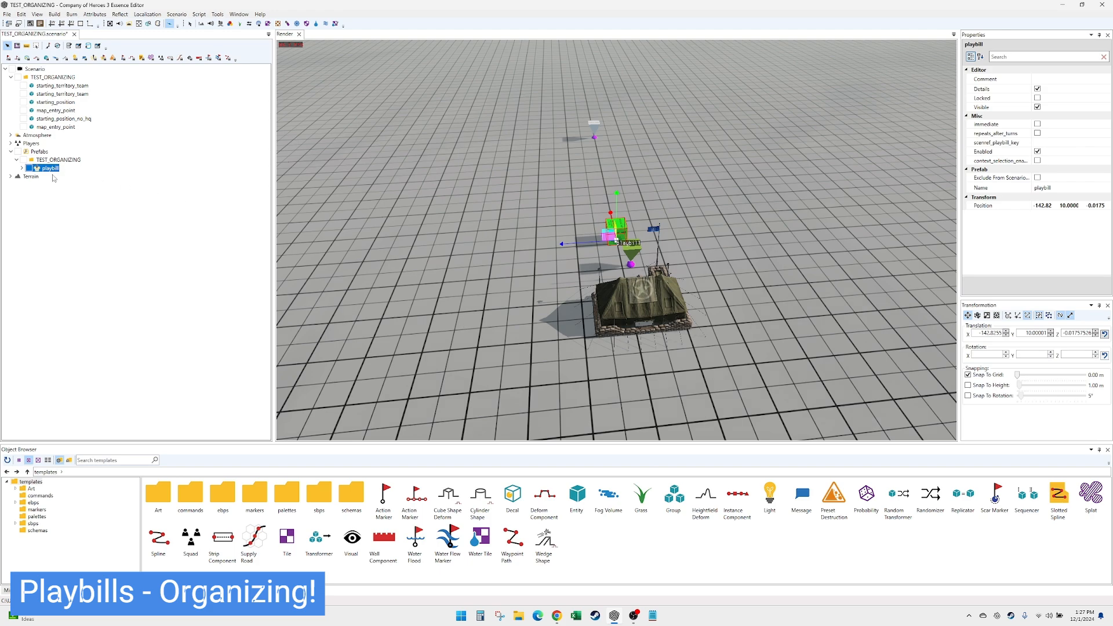
- Copy the playbill prefab and paste eleven duplicates into the TEST_ORGANIZING prefab layer
key(ctrl+c)
key(ctrl+v)
key(ctrl+v)
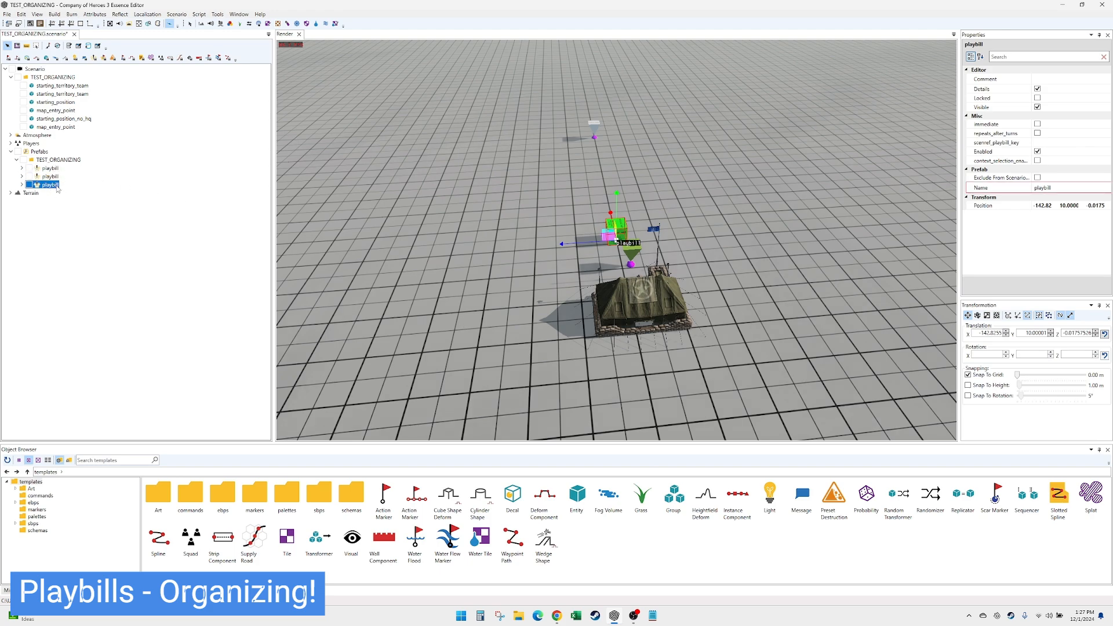
key(ctrl+v)
key(ctrl+v)
key(ctrl+v)
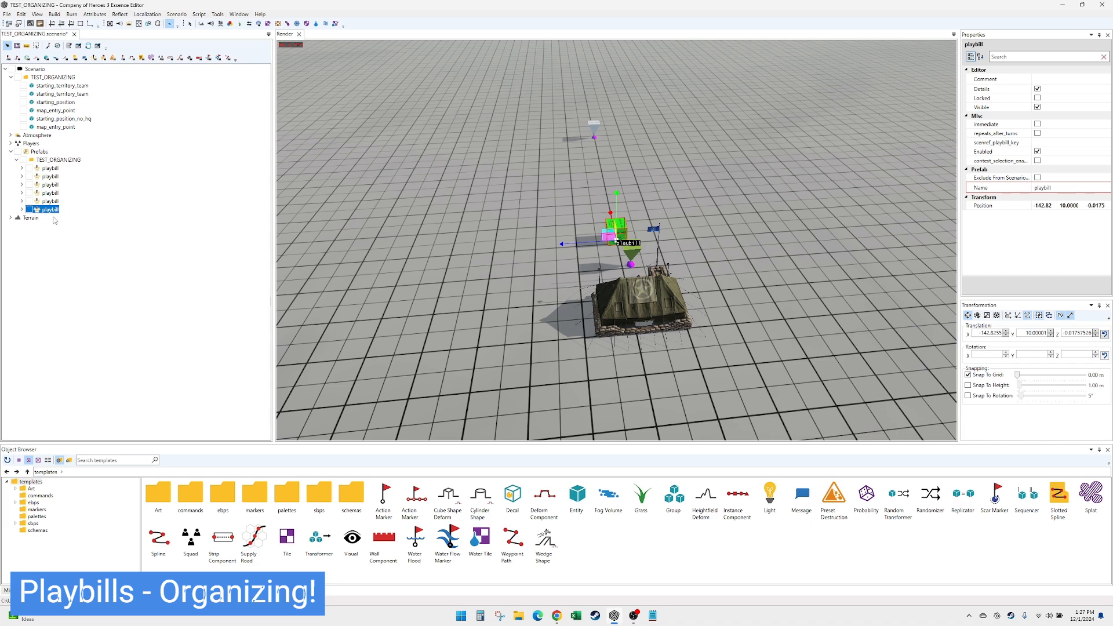
key(ctrl+v)
key(ctrl+v)
key(ctrl+v)
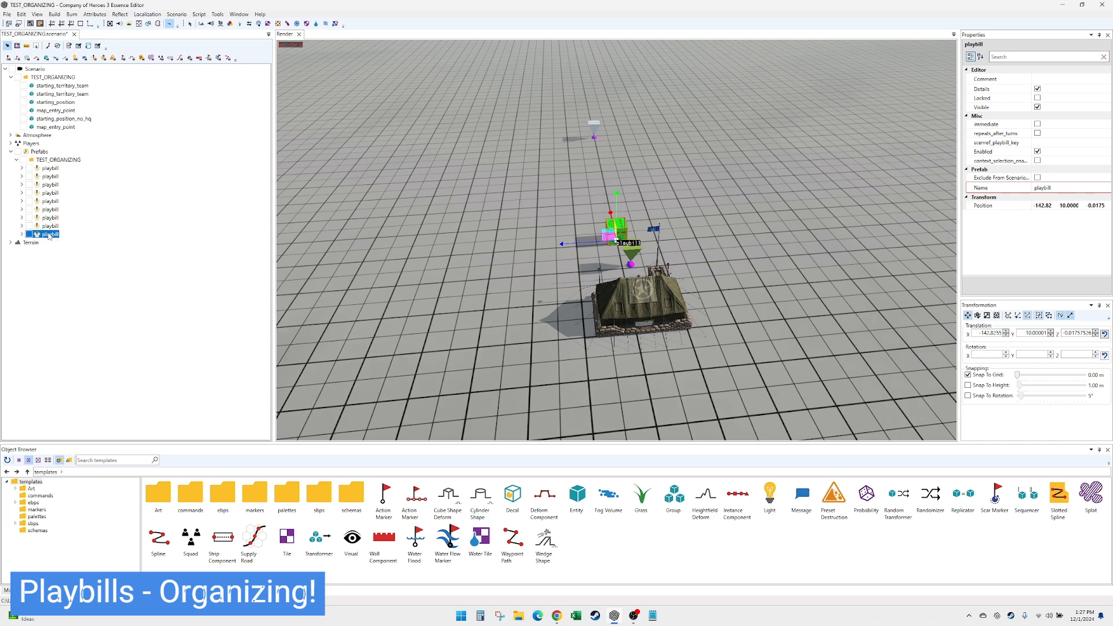
key(ctrl+v)
key(ctrl+v)
key(ctrl+v)
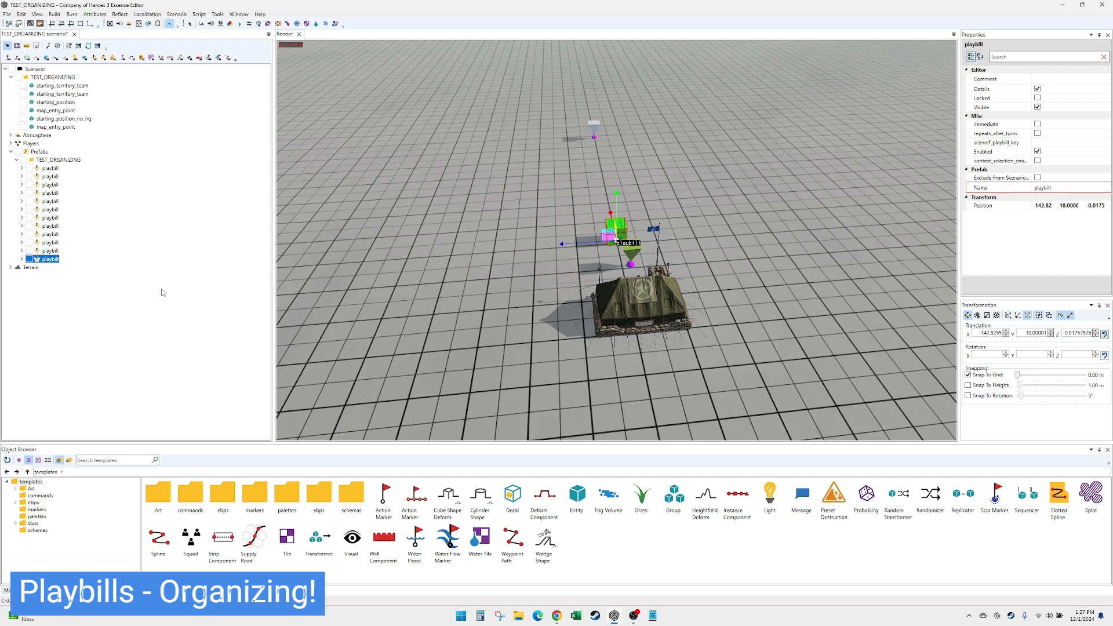
- Pull five of the stacked playbill boxes apart and spread them around the headquarters building
drag(609, 240, 517, 282)
click(613, 232)
drag(609, 232, 702, 213)
click(615, 231)
click(616, 232)
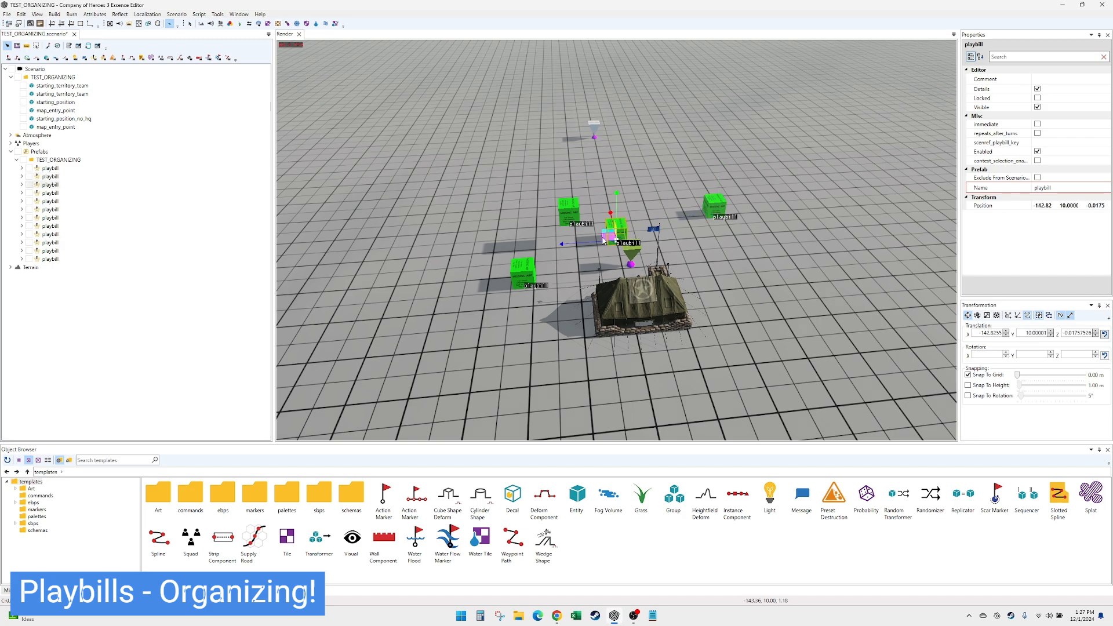
drag(604, 239, 755, 302)
click(615, 233)
drag(604, 238, 630, 172)
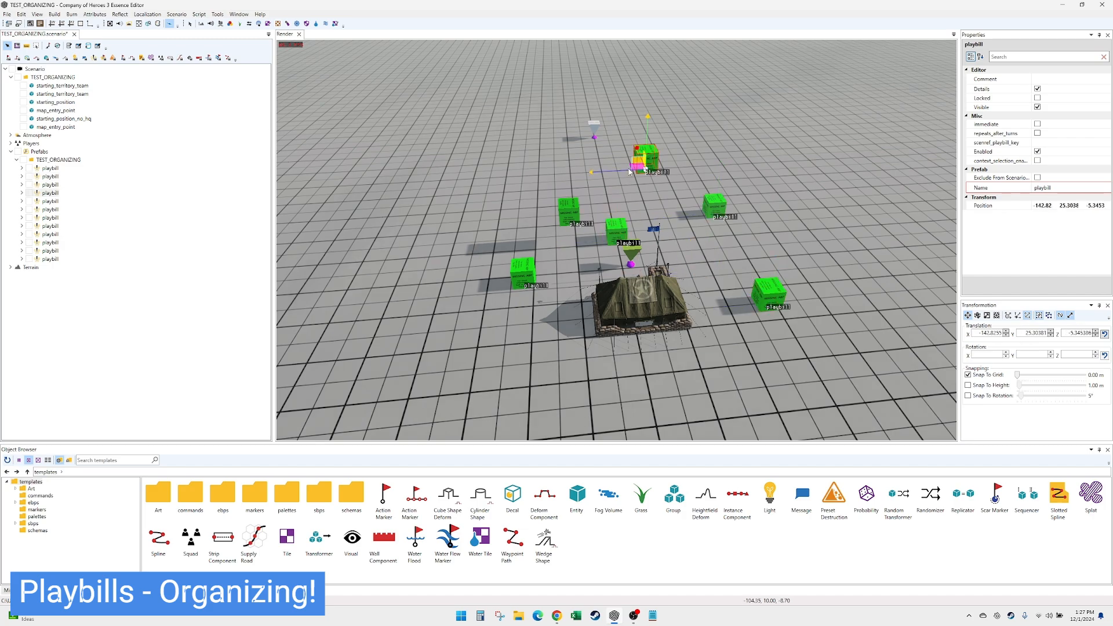
- Delete every playbill in the TEST_ORGANIZING prefab layer except the first one
scroll(630, 174, down, 5)
alt+drag(629, 223, 615, 261)
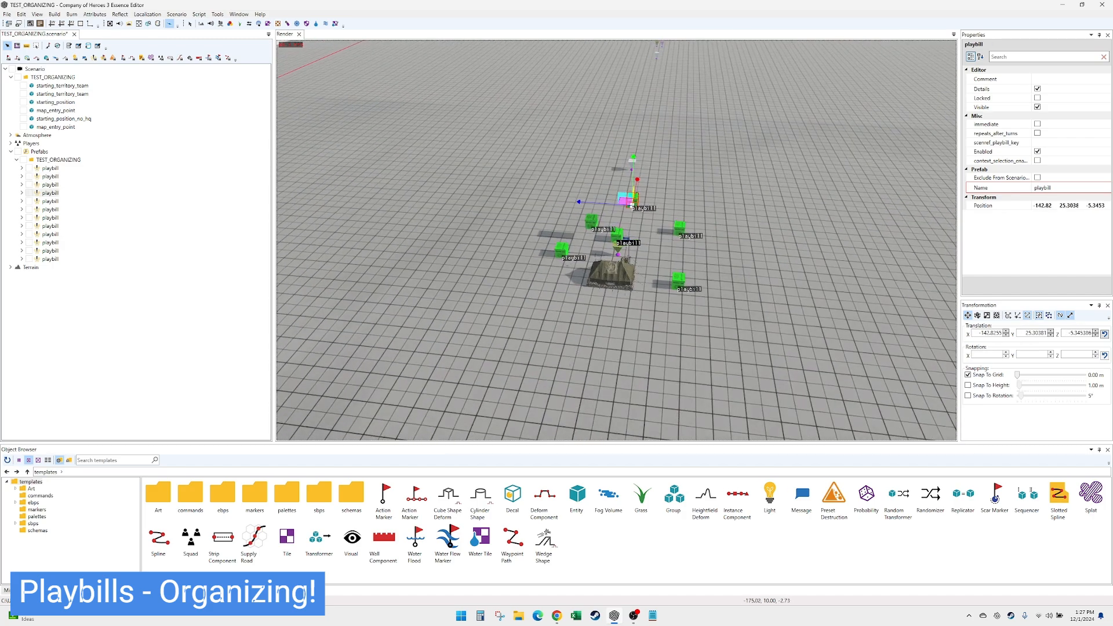
scroll(622, 300, up, 3)
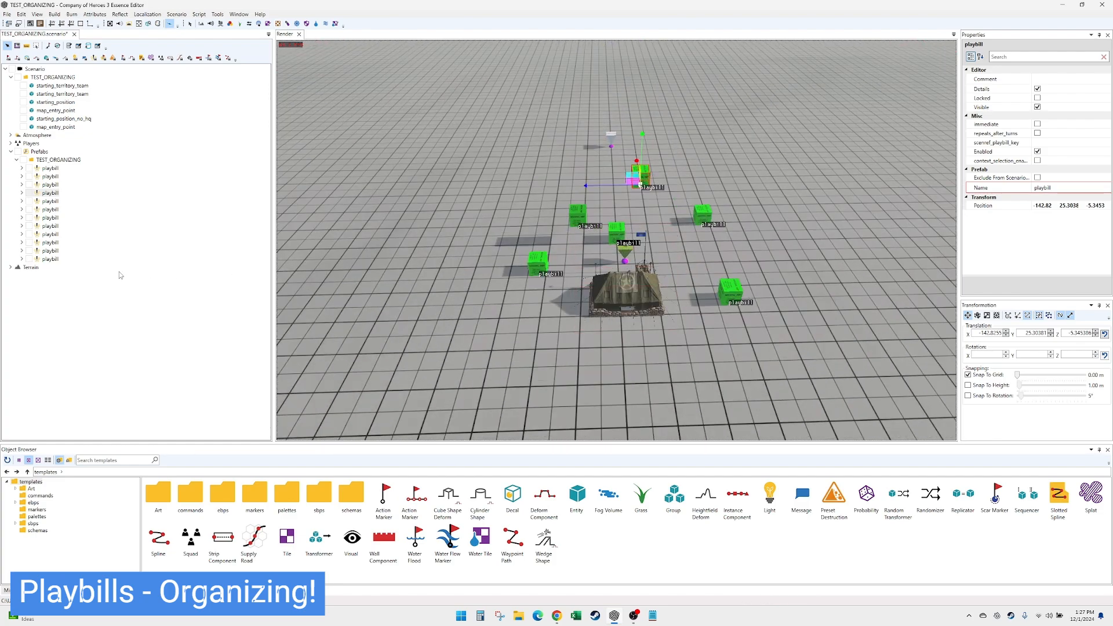
click(50, 168)
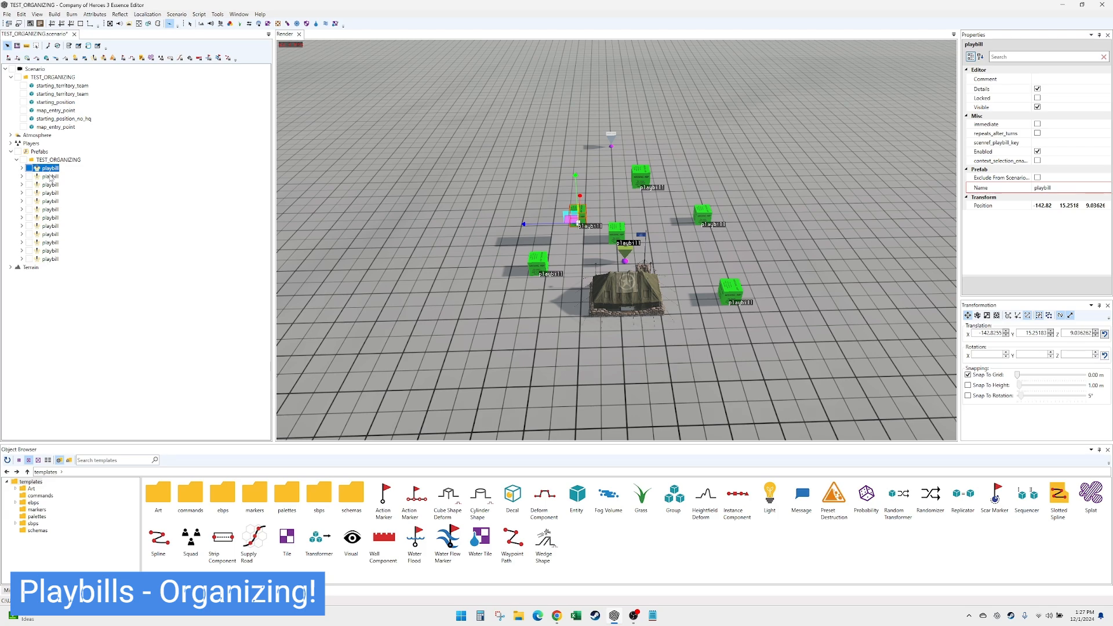
click(50, 259)
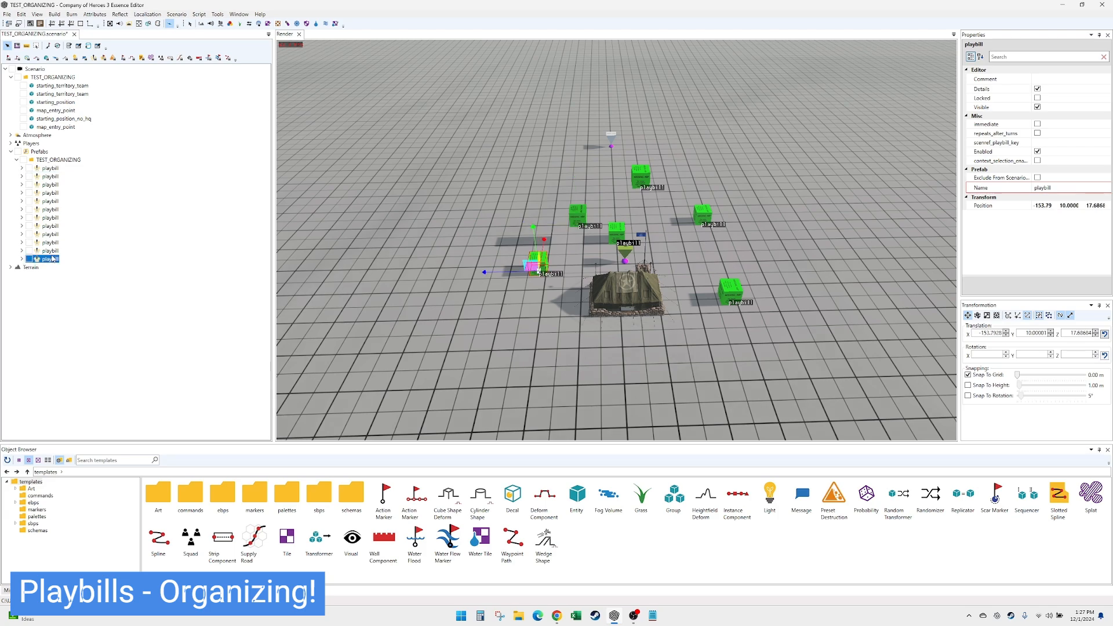
shift+click(51, 169)
ctrl+click(51, 169)
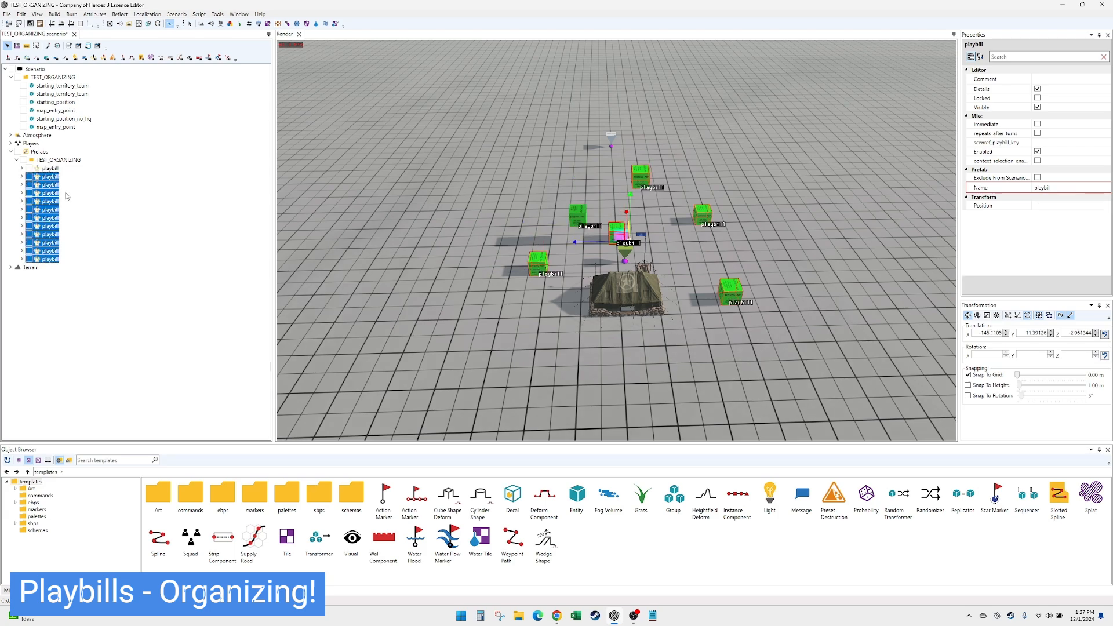
key(Delete)
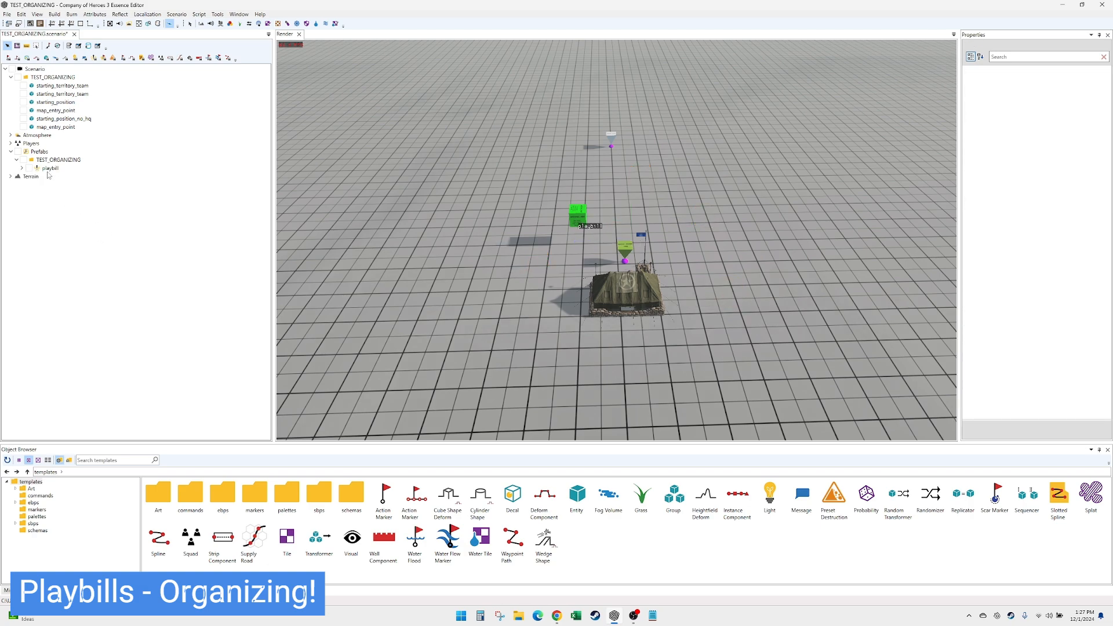
- Move the remaining playbill to open ground beside the headquarters, at about X -166.5 and Z 26.9
click(573, 228)
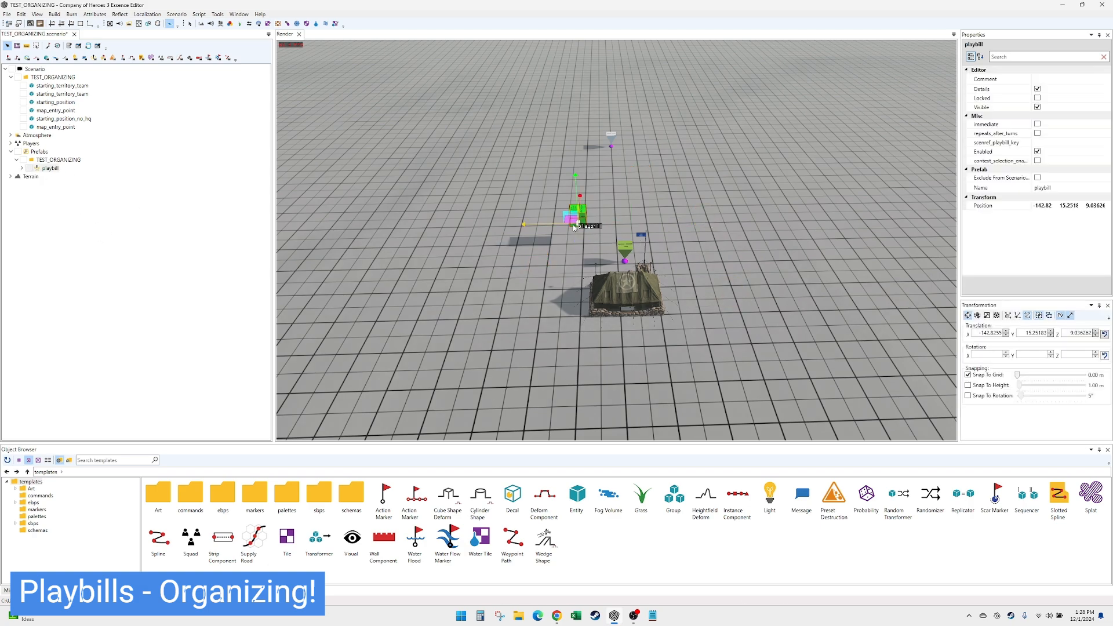
drag(570, 228, 472, 288)
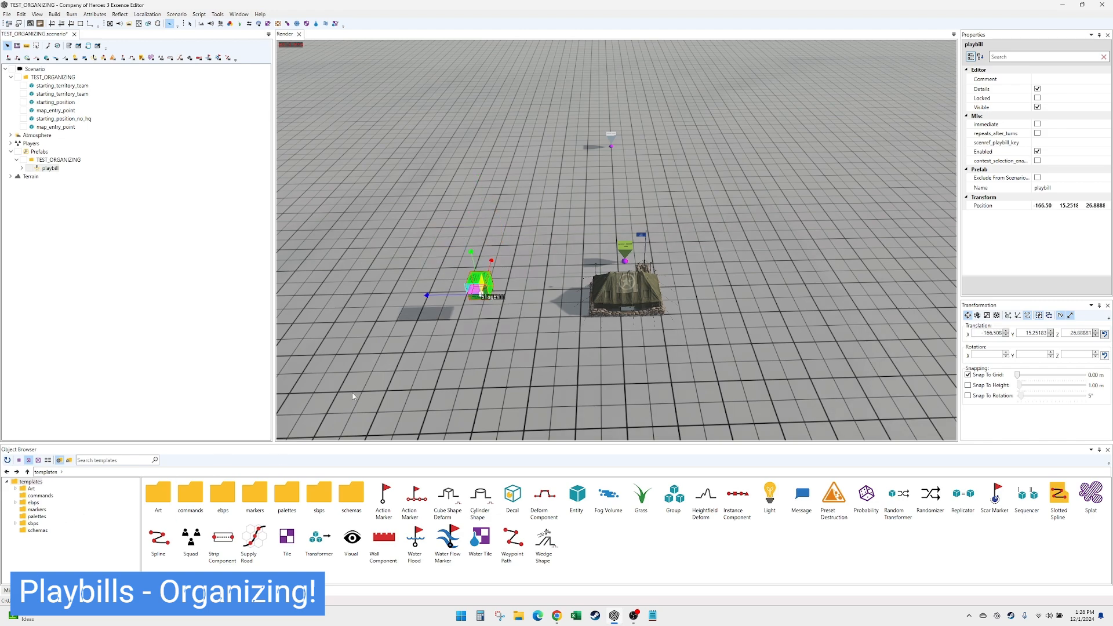
- Replace the blueprint of the terrain's gb_grid_light tile with dirt_generic_01 from the dirt tile textures
click(15, 502)
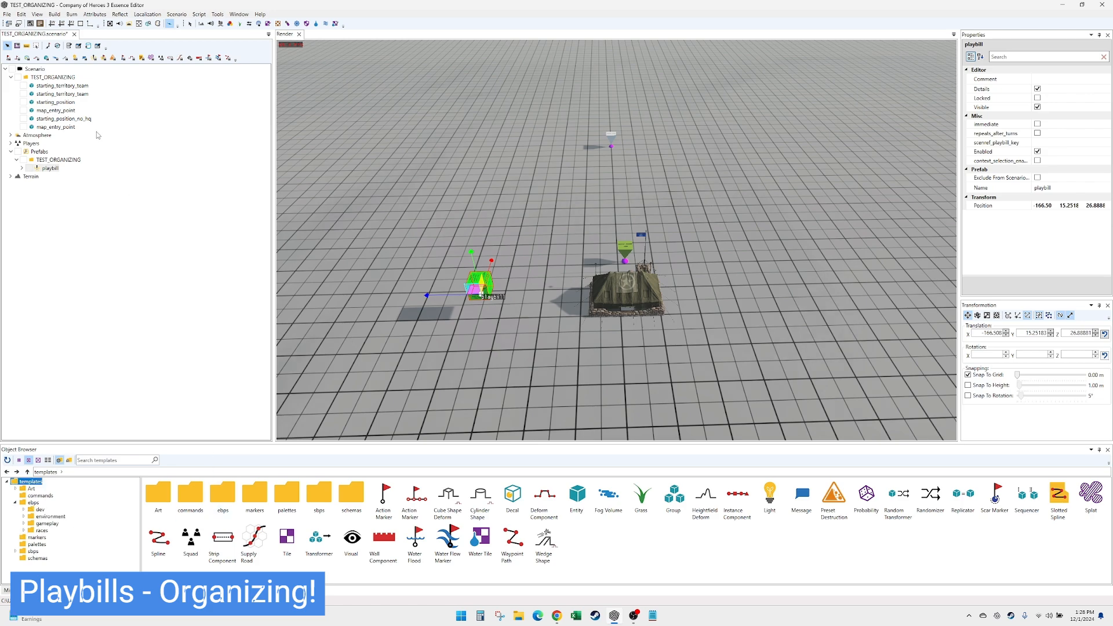
click(11, 177)
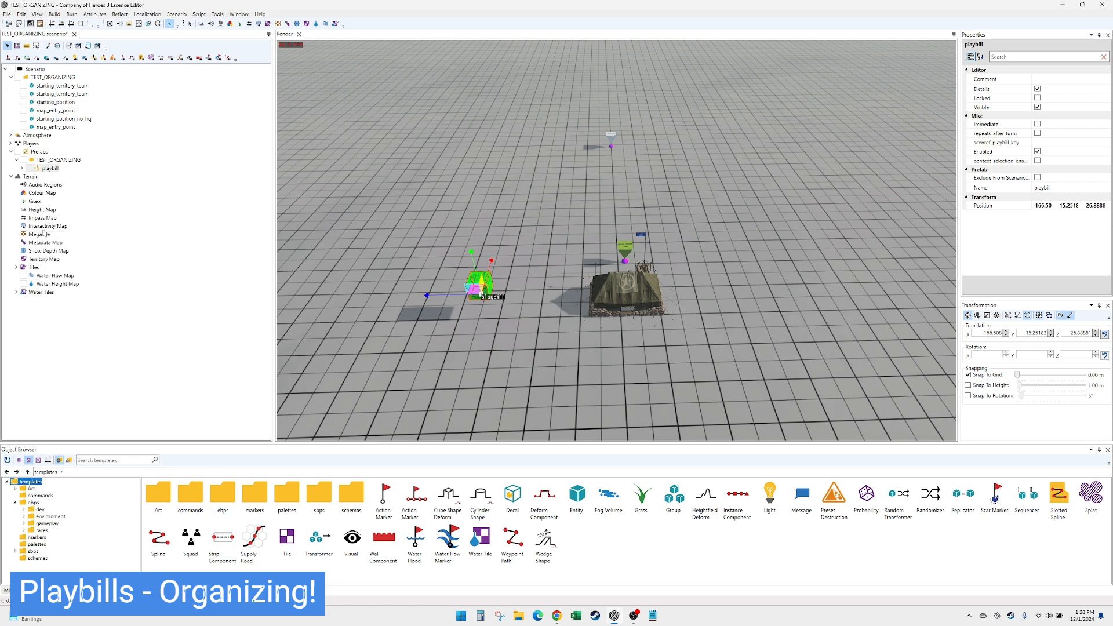
click(16, 267)
click(51, 276)
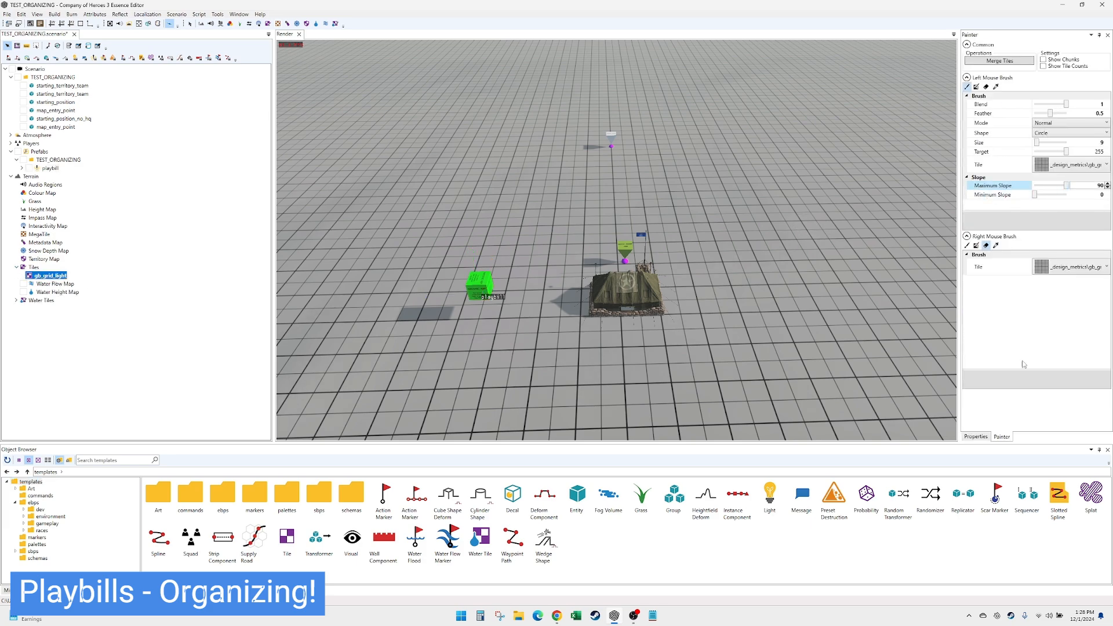
click(976, 436)
click(1095, 163)
click(1105, 113)
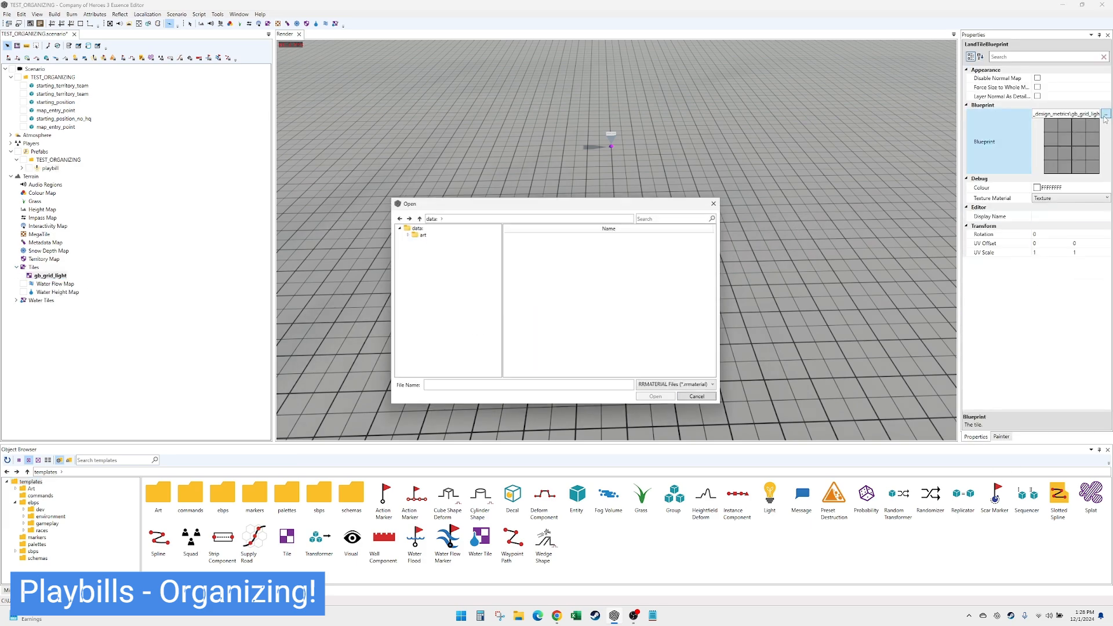
click(456, 282)
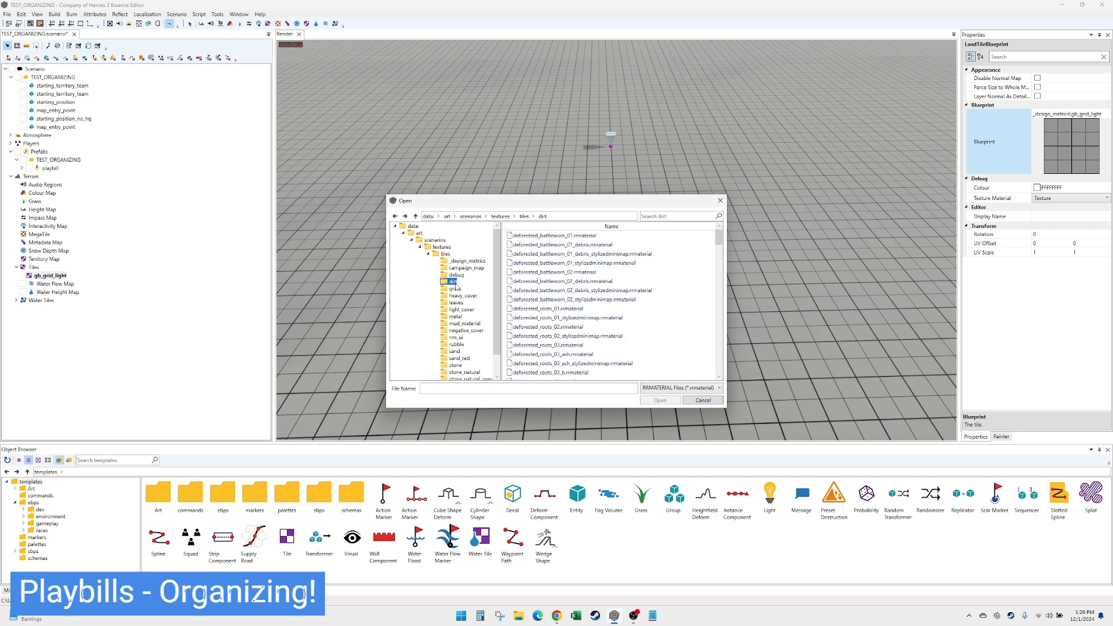
scroll(596, 316, down, 5)
scroll(585, 330, down, 3)
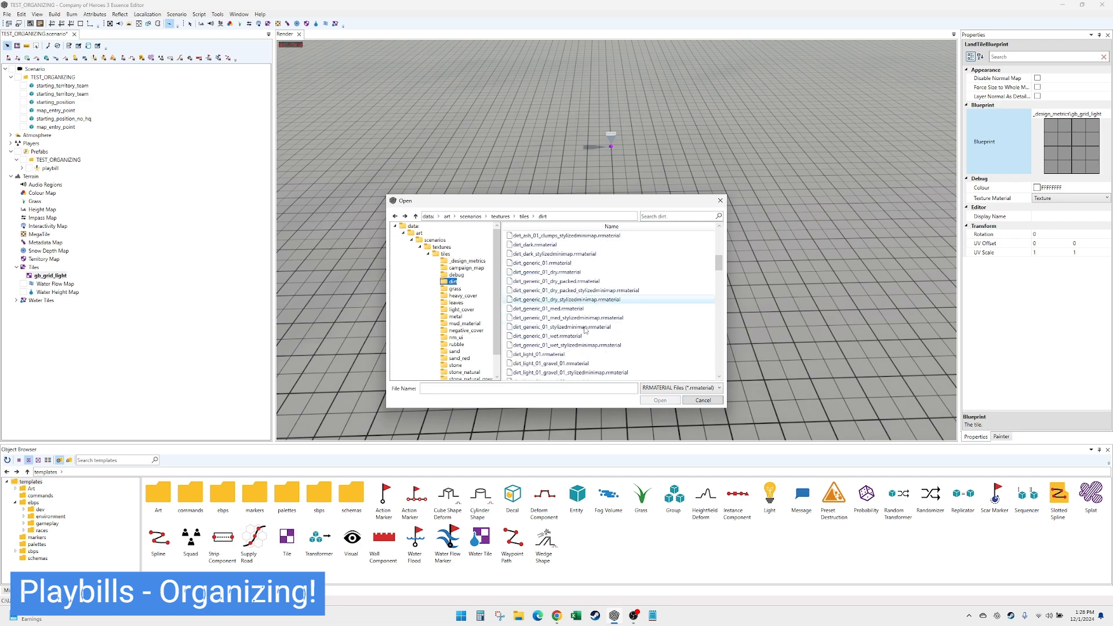
click(582, 266)
double_click(582, 268)
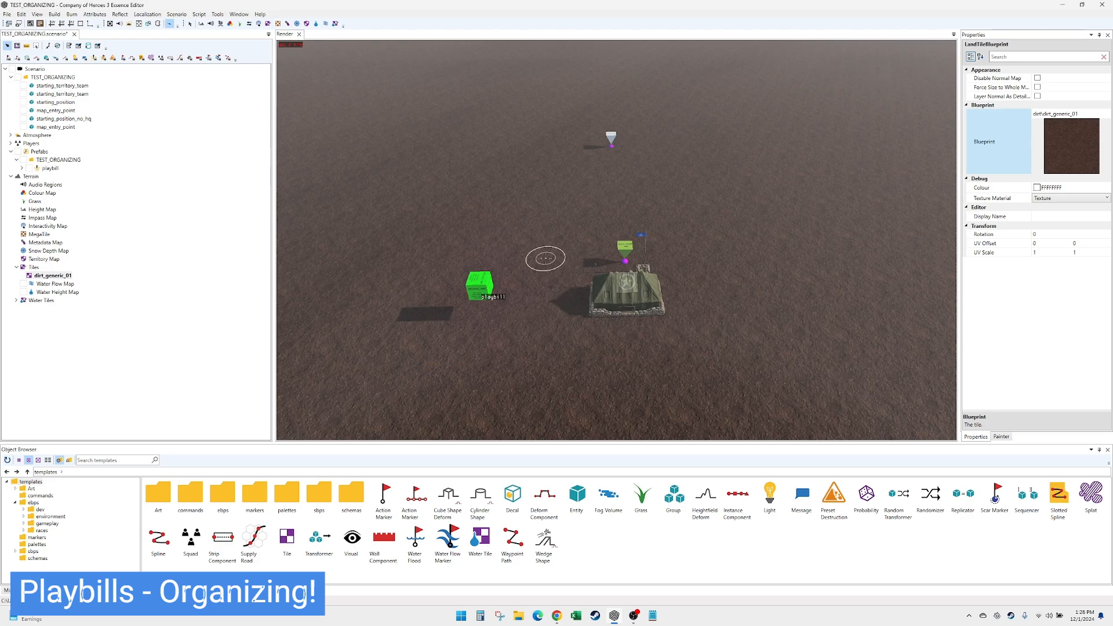
- Add a new empty tile to the terrain's Tiles and check the painter's brush tile
scroll(546, 258, down, 1)
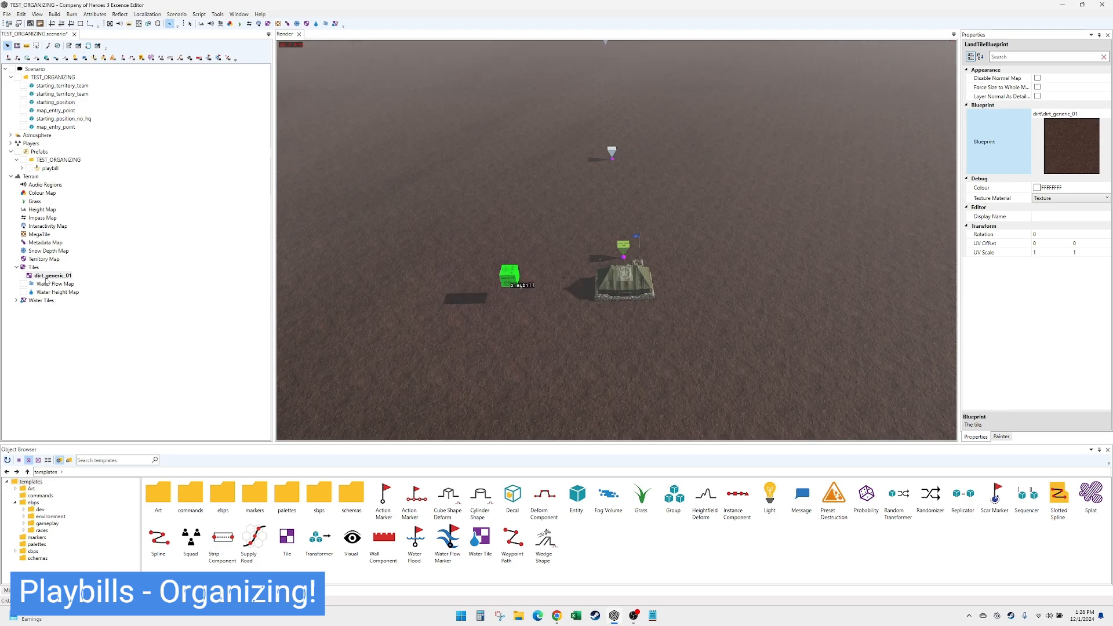
right_click(34, 269)
click(58, 275)
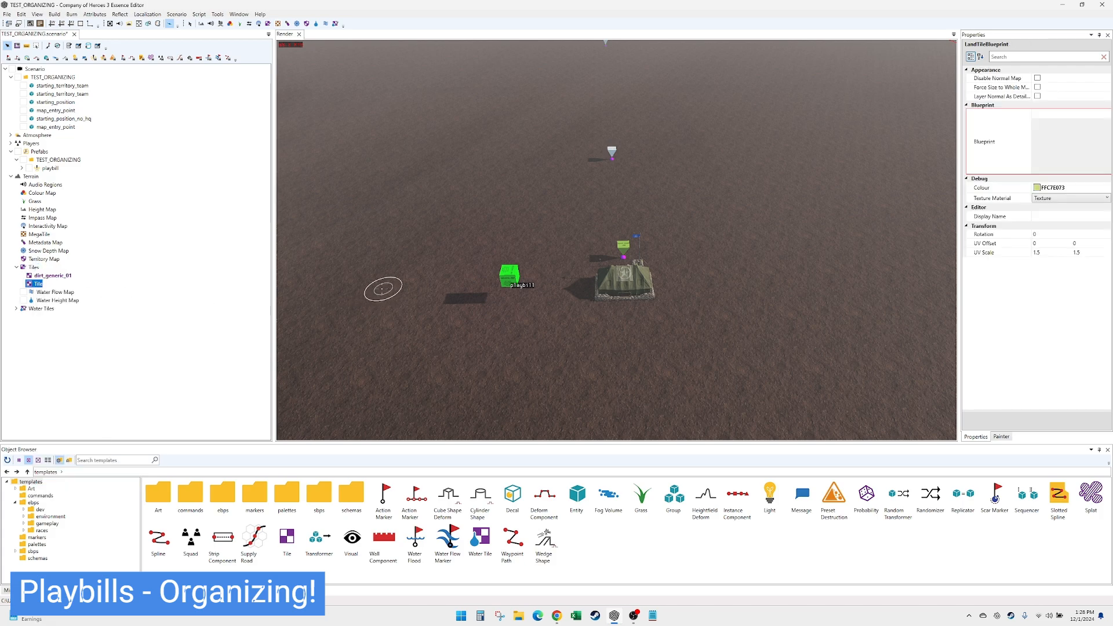
click(1001, 436)
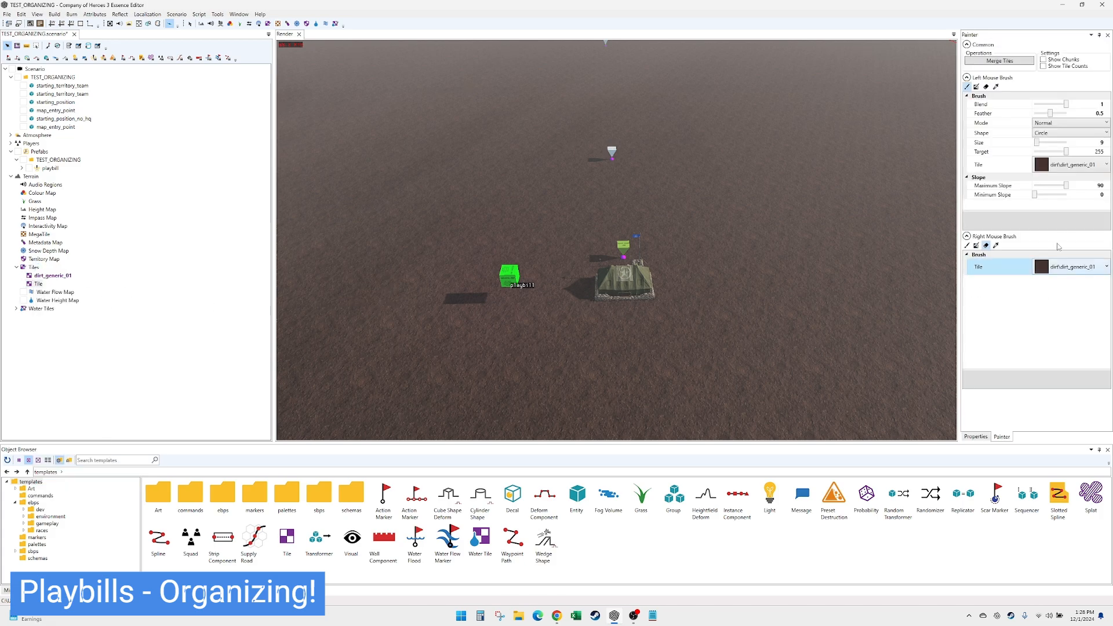
click(998, 165)
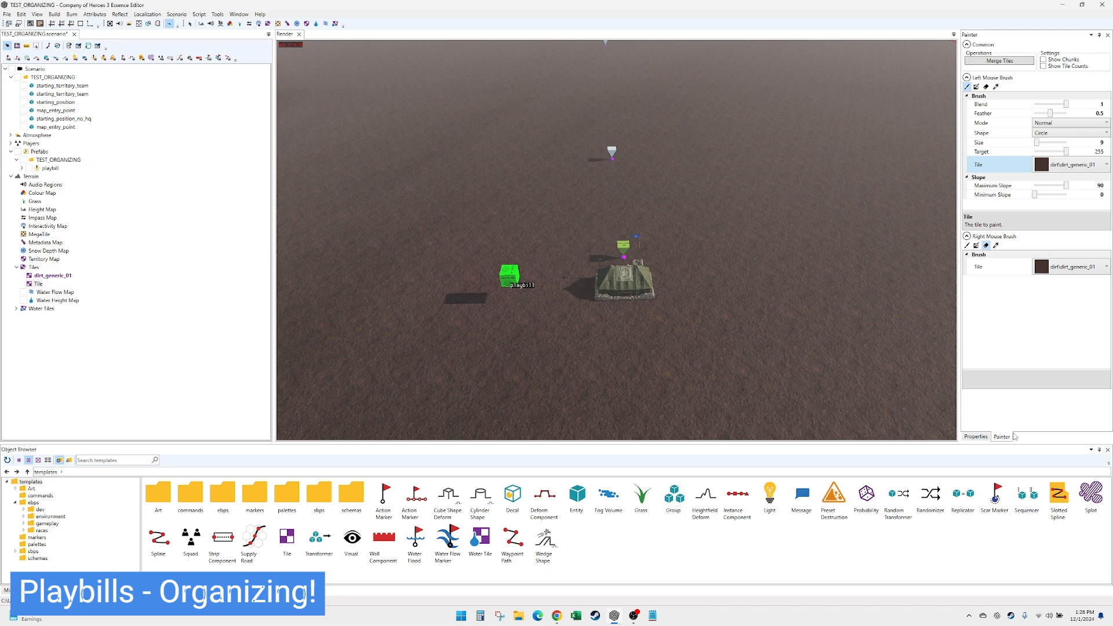
- Search the tile textures for cobble and assign cobbles_02 as the new tile's blueprint
click(976, 436)
click(1106, 114)
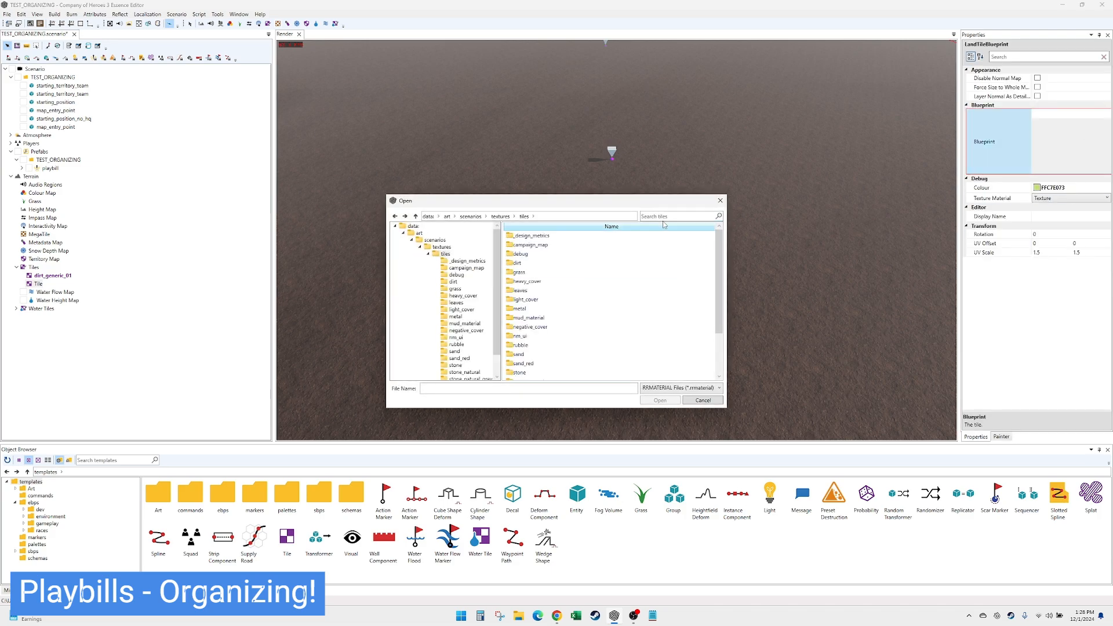
click(669, 216)
text(d)
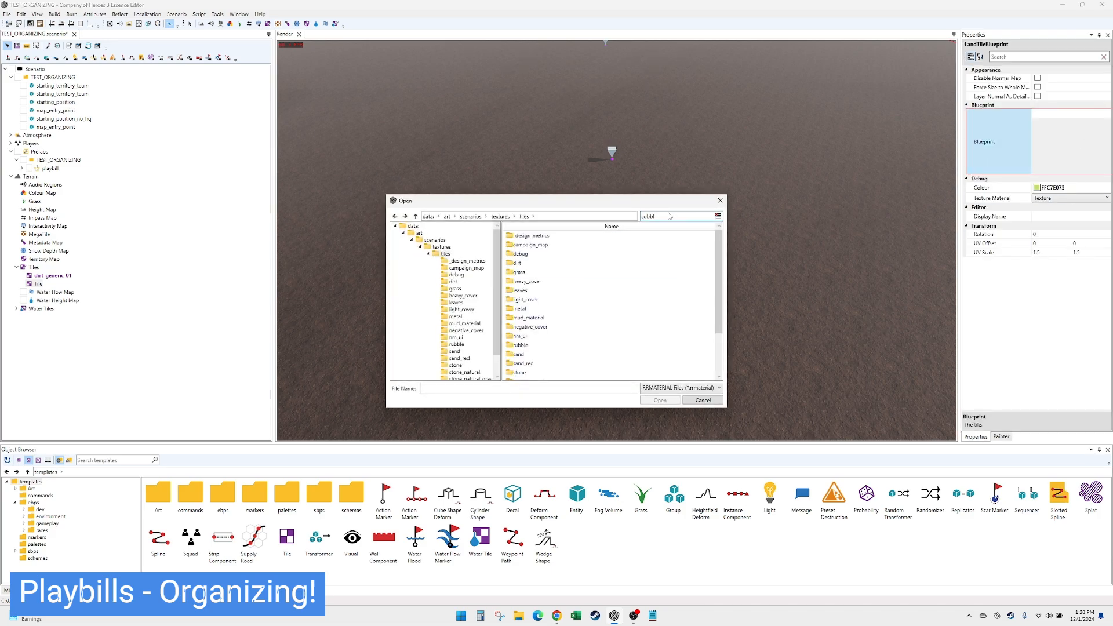
text(obble)
double_click(608, 254)
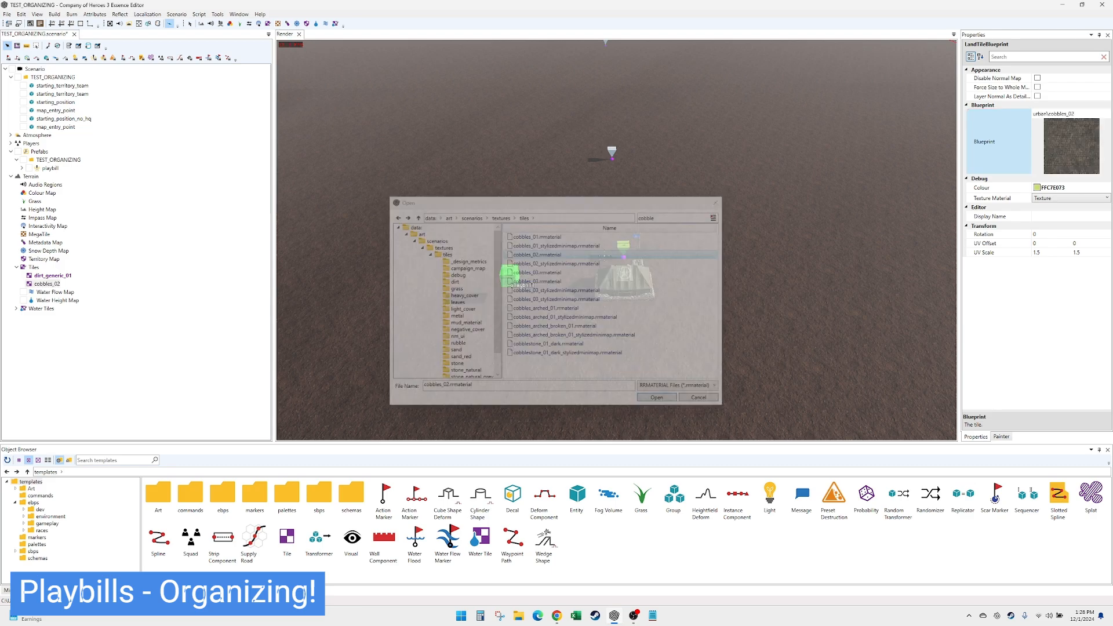
- Configure the primary paint brush with the cobbles_02 tile, size 20 and blend 0.5
click(1001, 436)
click(1090, 165)
click(1083, 195)
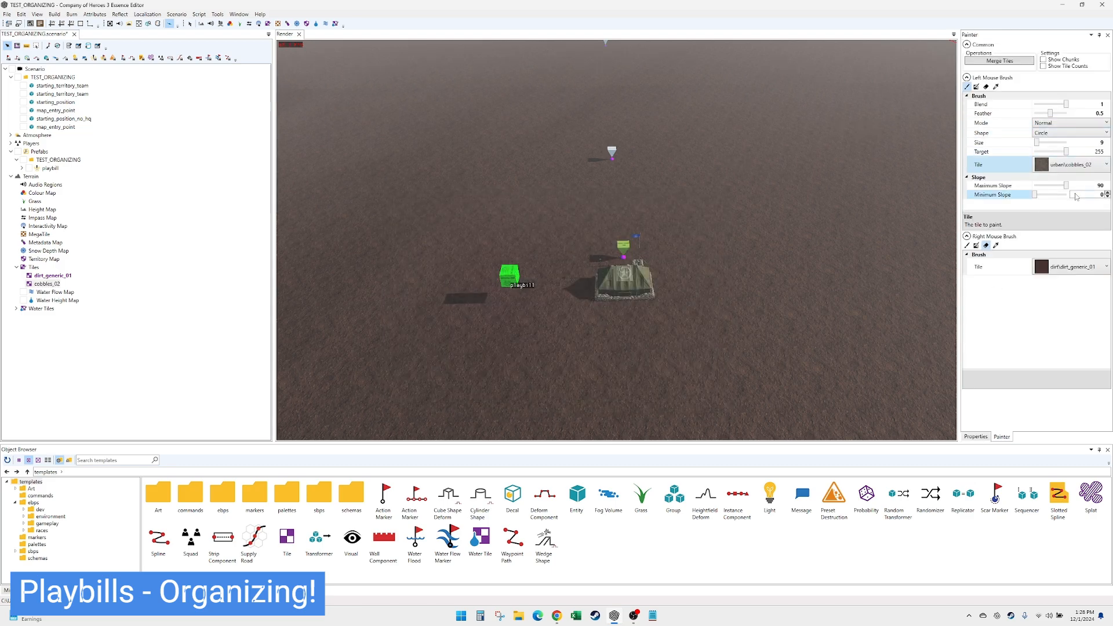
click(1080, 143)
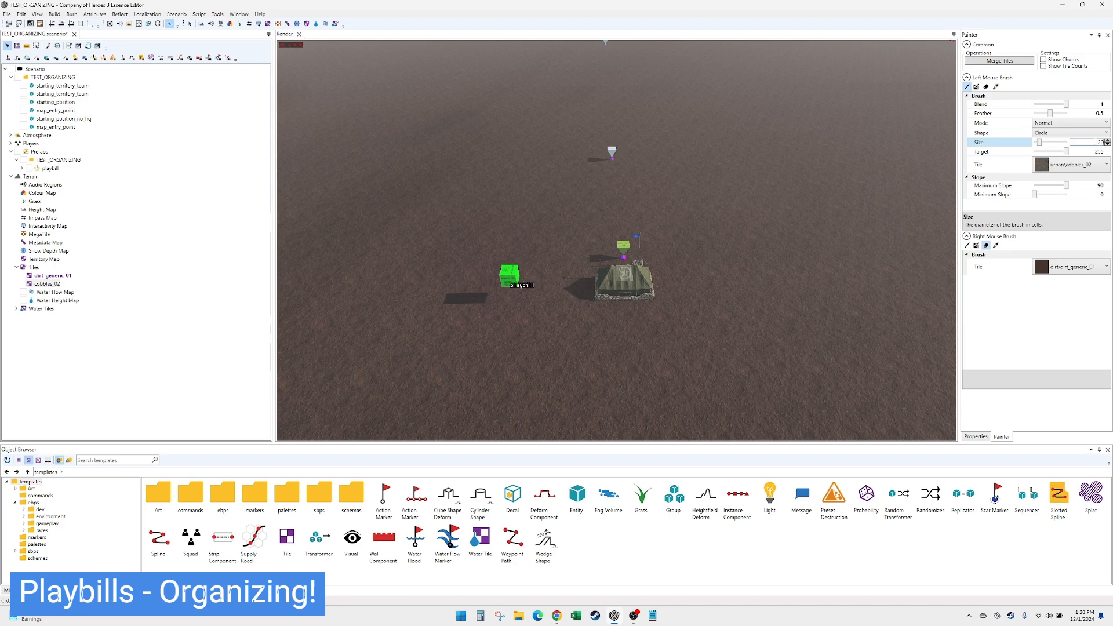
click(1073, 152)
click(1100, 104)
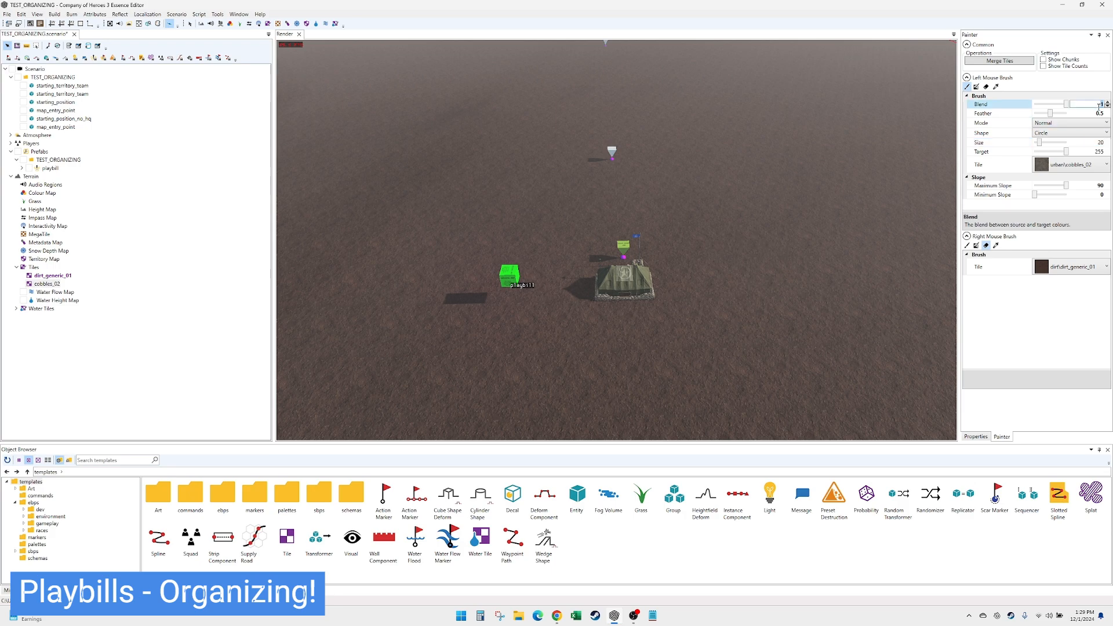
text(5)
- Paint five winding cobblestone roads from the headquarters out to the map edges, two toward the near edge and three toward the far side
scroll(745, 223, down, 3)
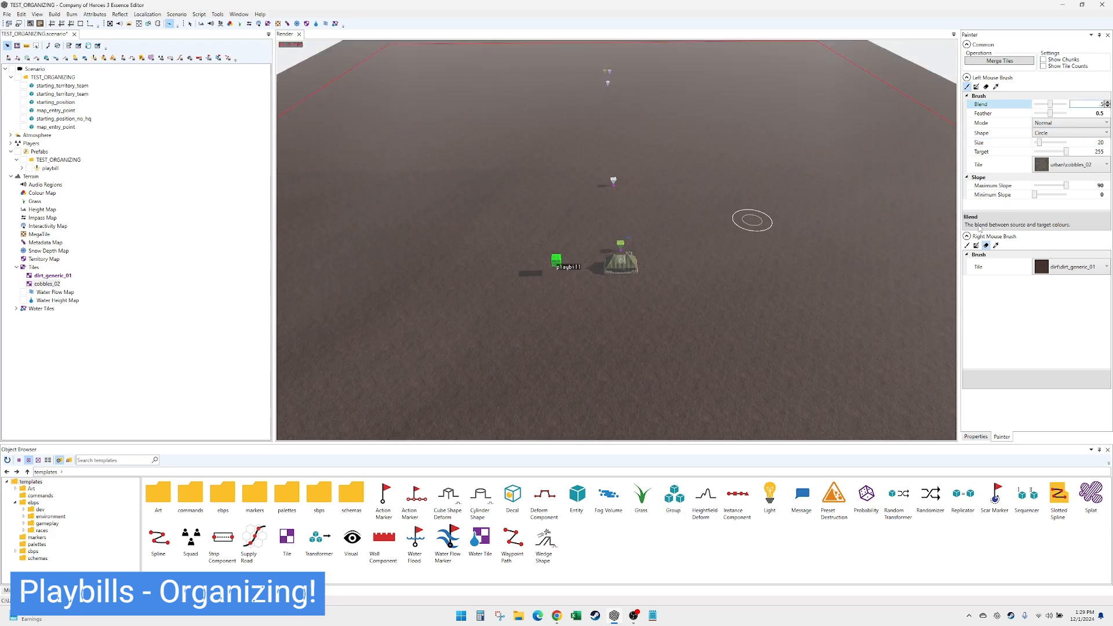
scroll(653, 273, down, 3)
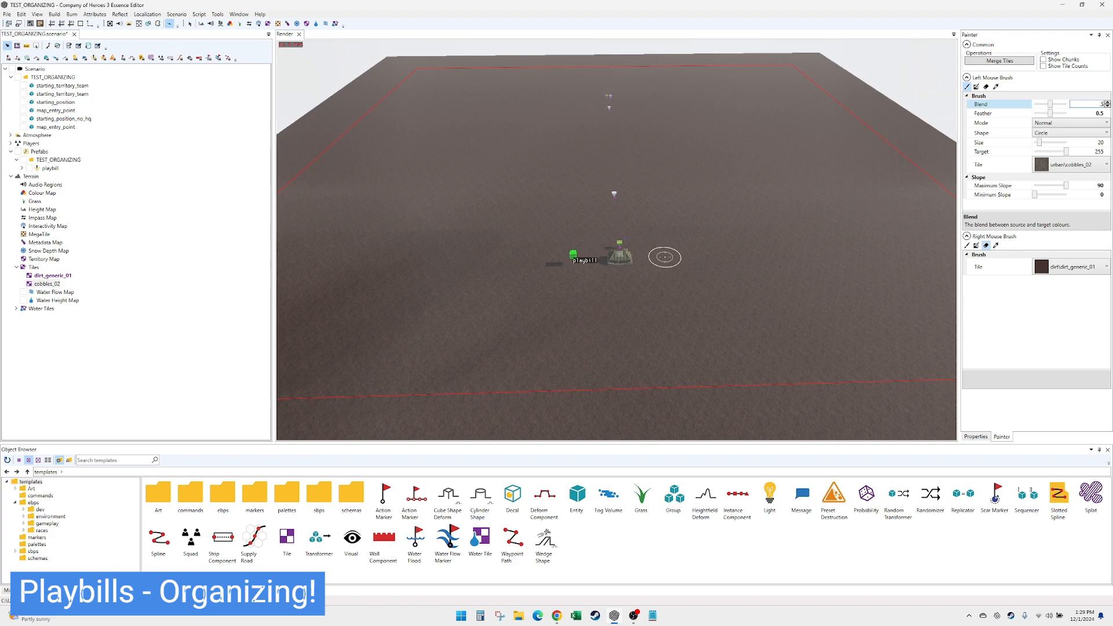
scroll(643, 253, up, 1)
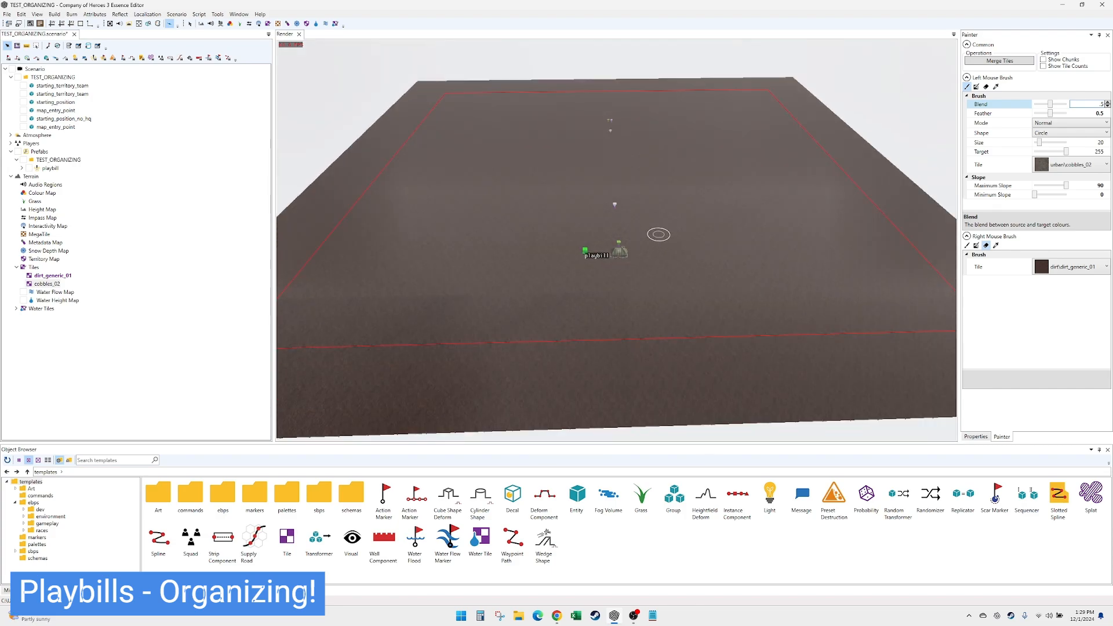
scroll(654, 242, up, 1)
scroll(654, 242, down, 2)
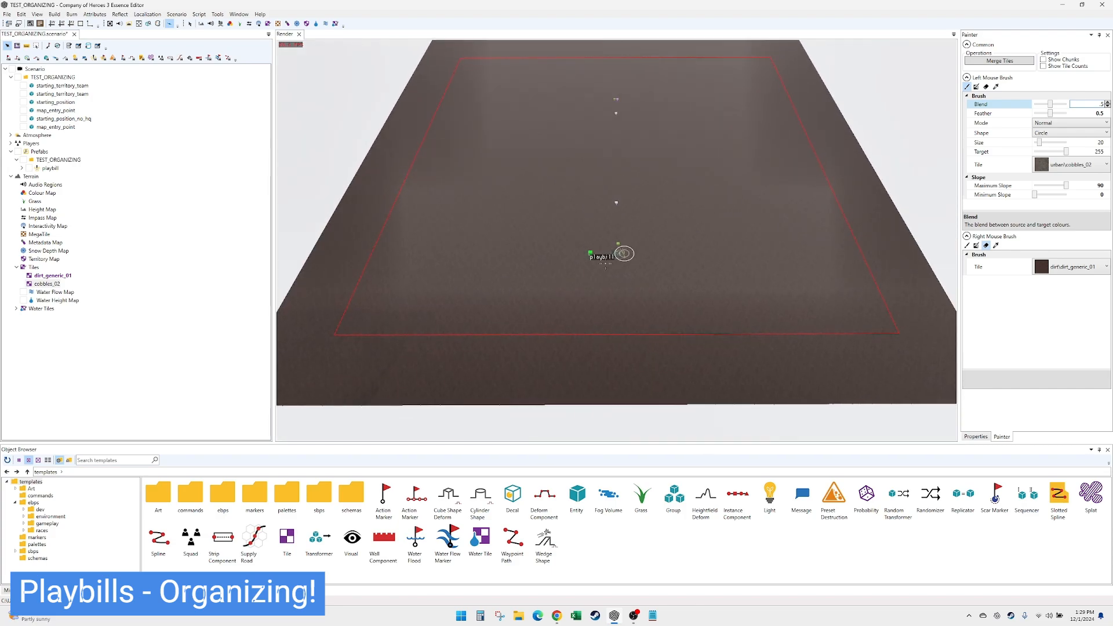
drag(618, 262, 740, 394)
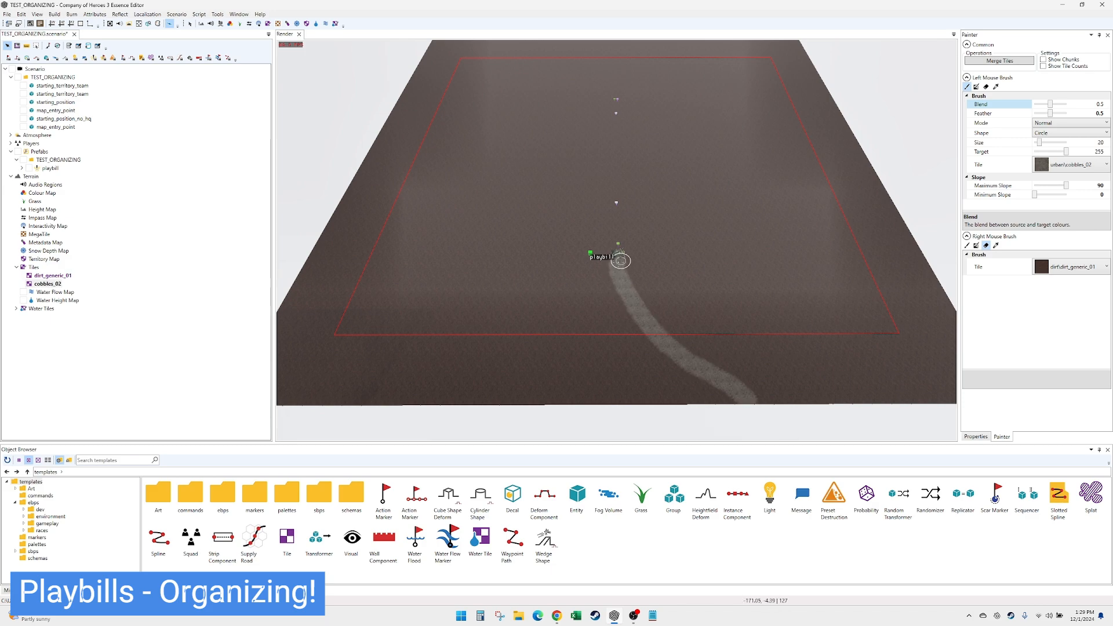
drag(611, 252, 466, 403)
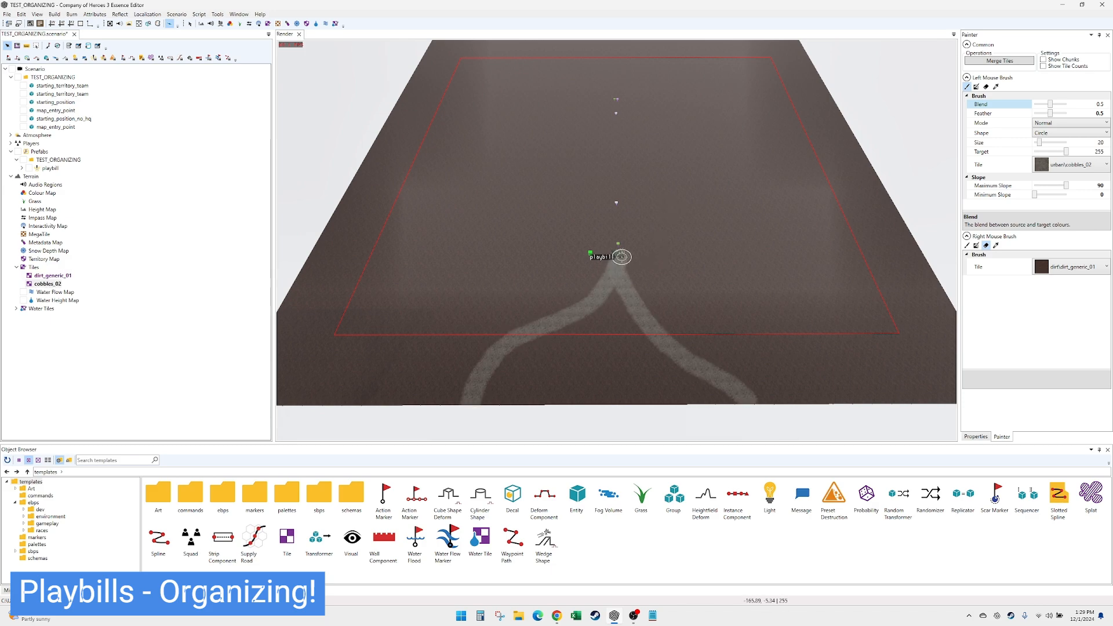
drag(615, 255, 835, 97)
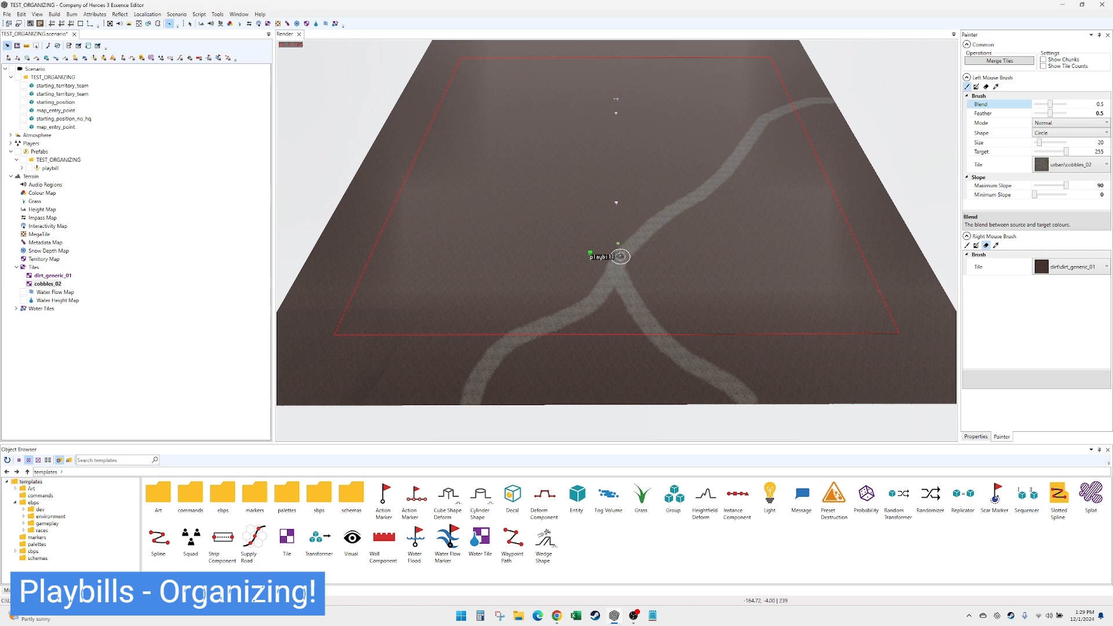
mouse_move(615, 250)
mouse_down()
mouse_move(572, 153)
mouse_move(389, 123)
mouse_up()
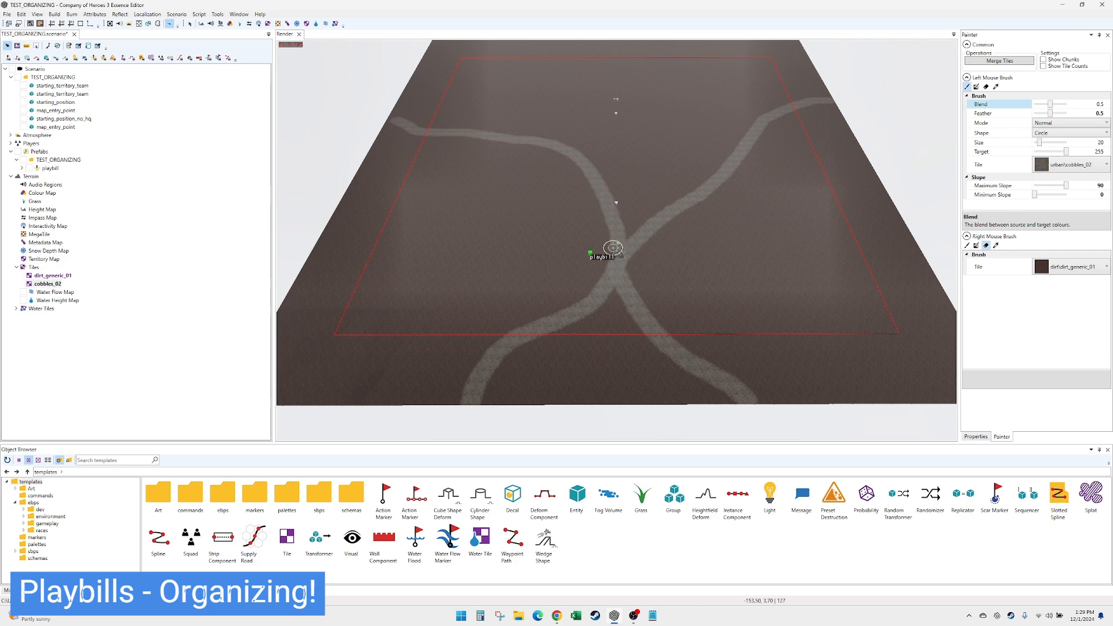
drag(619, 249, 665, 46)
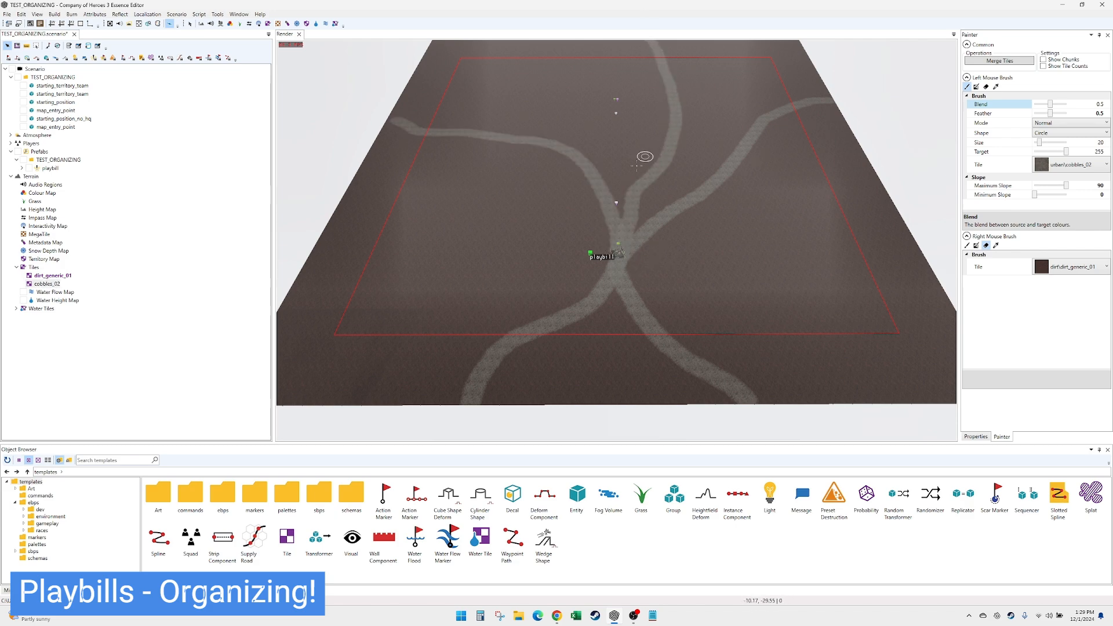
scroll(646, 268, up, 3)
scroll(646, 267, up, 4)
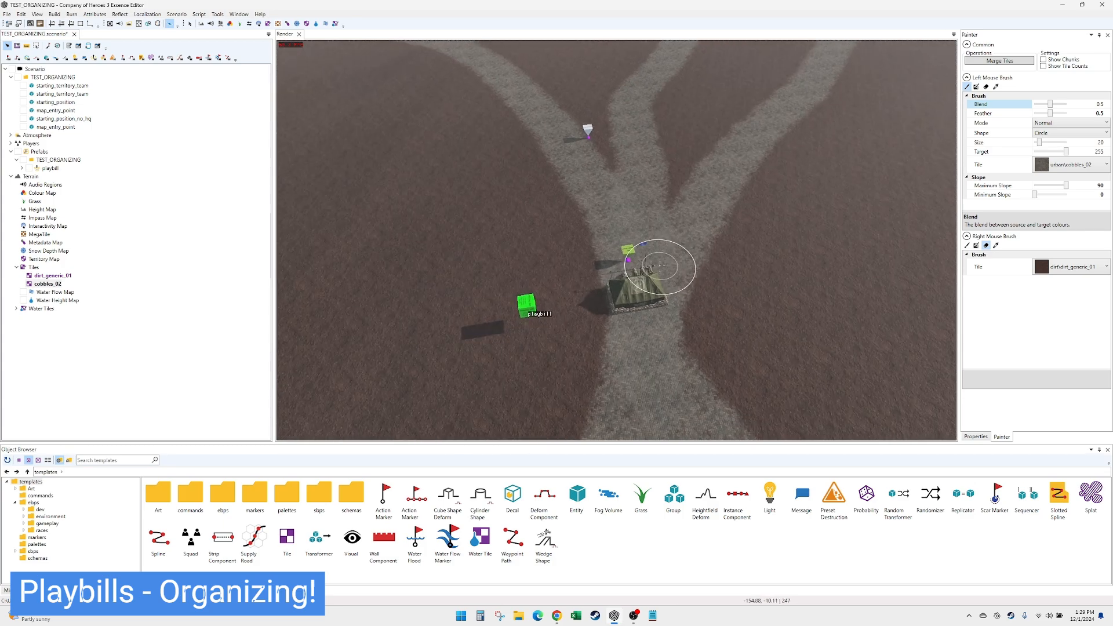
key(Escape)
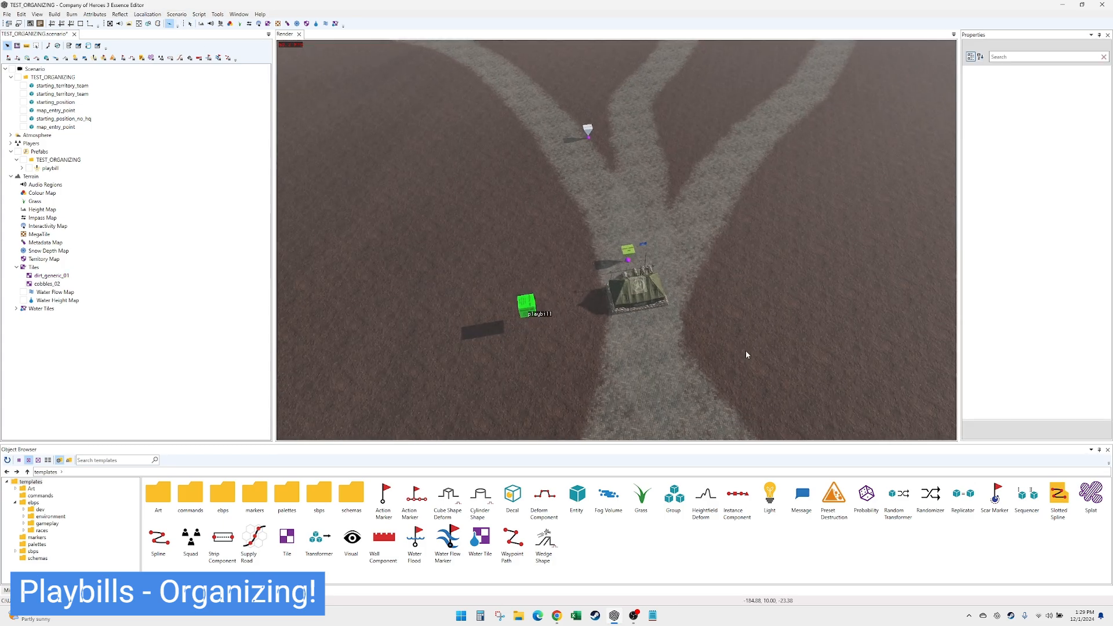
- Move Player 1's headquarters to about X -215.5 and Z 2.4, and its green marker onto the near right-hand road
scroll(744, 348, down, 3)
click(625, 216)
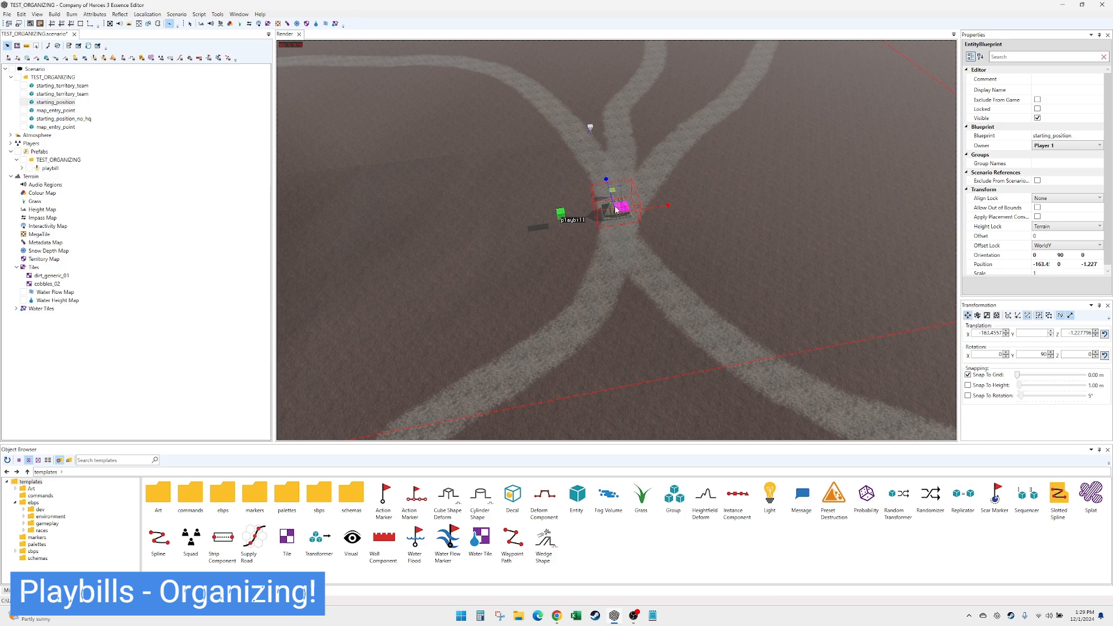
drag(625, 216, 612, 275)
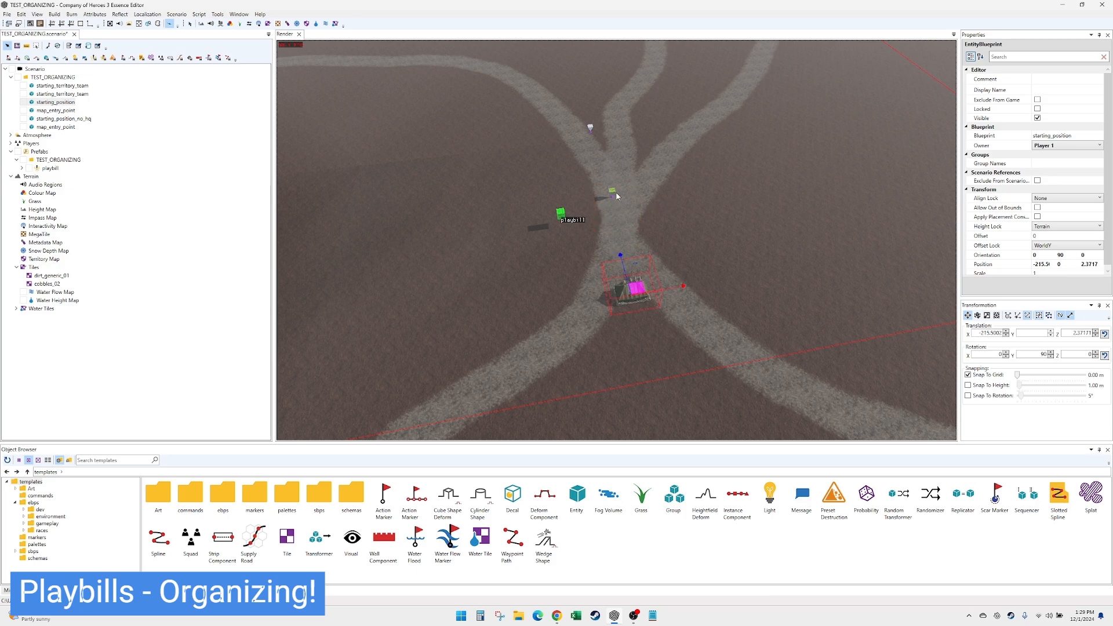
click(614, 195)
drag(607, 197, 733, 351)
- Move Player 1's starting territory marker to just beyond the headquarters, at about X -178.8 and Z -2.4
click(592, 129)
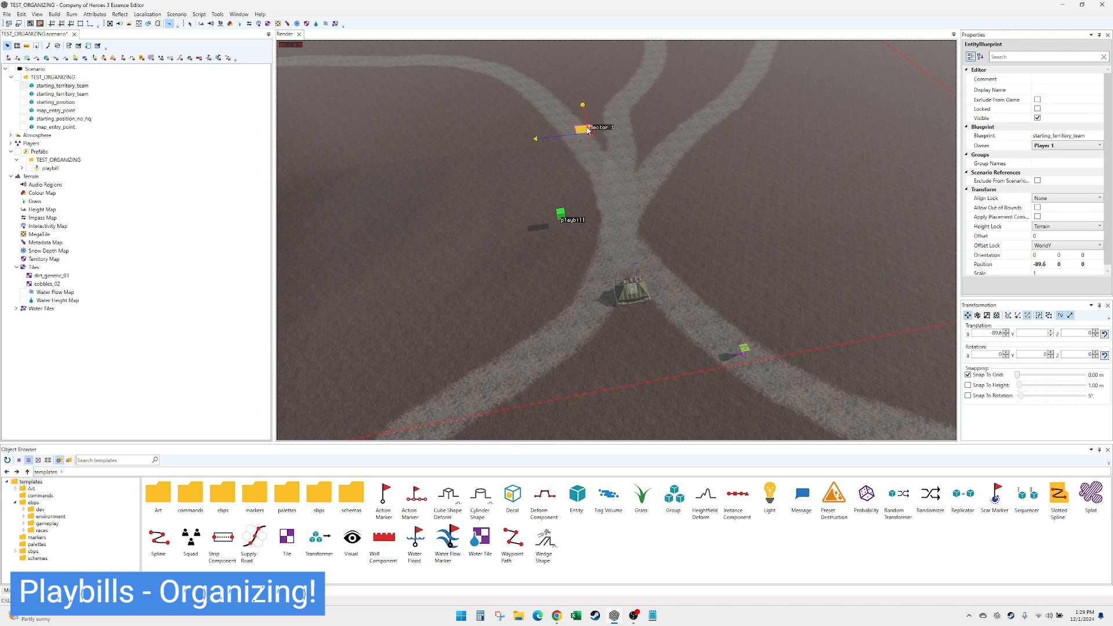
drag(592, 129, 617, 229)
mouse_move(683, 256)
alt+mouse_down()
mouse_move(641, 251)
mouse_move(676, 242)
alt+mouse_up()
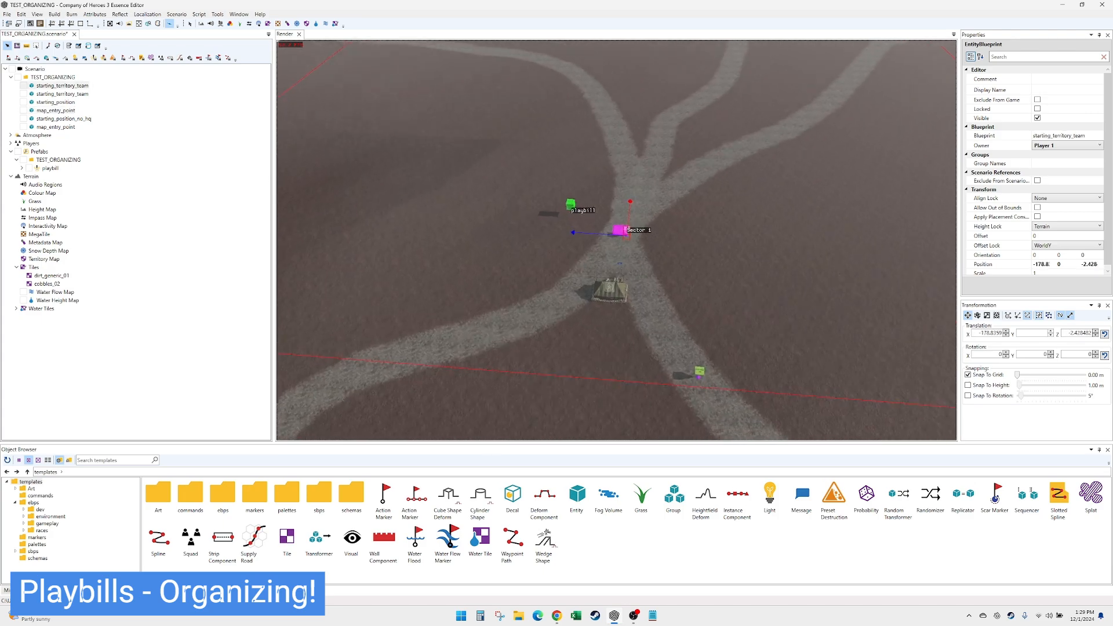
- Select Player 2's start markers together and move them near the far map boundary, at about X 208.5 and Z -4.3
scroll(683, 241, down, 5)
drag(614, 61, 653, 94)
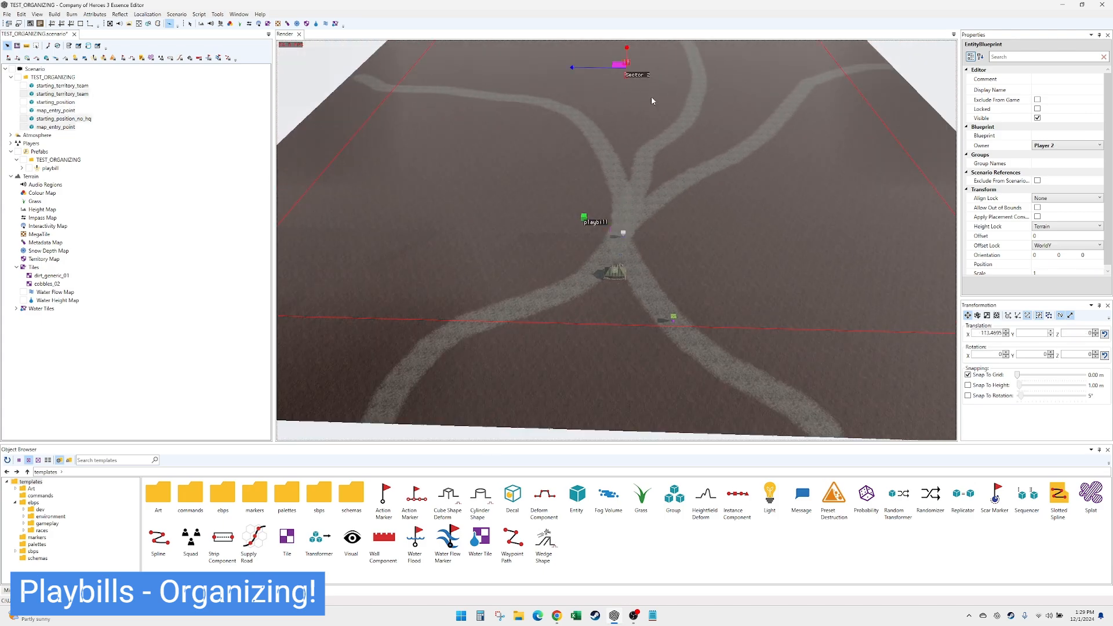
alt+middle_drag(653, 98, 672, 286)
scroll(661, 260, up, 5)
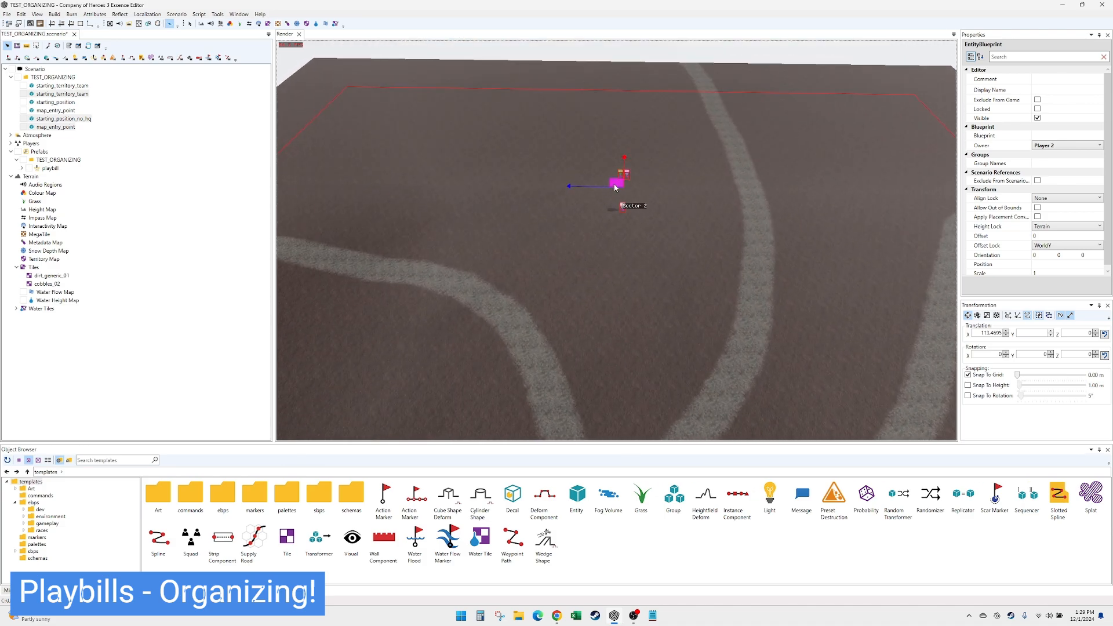
drag(618, 187, 627, 118)
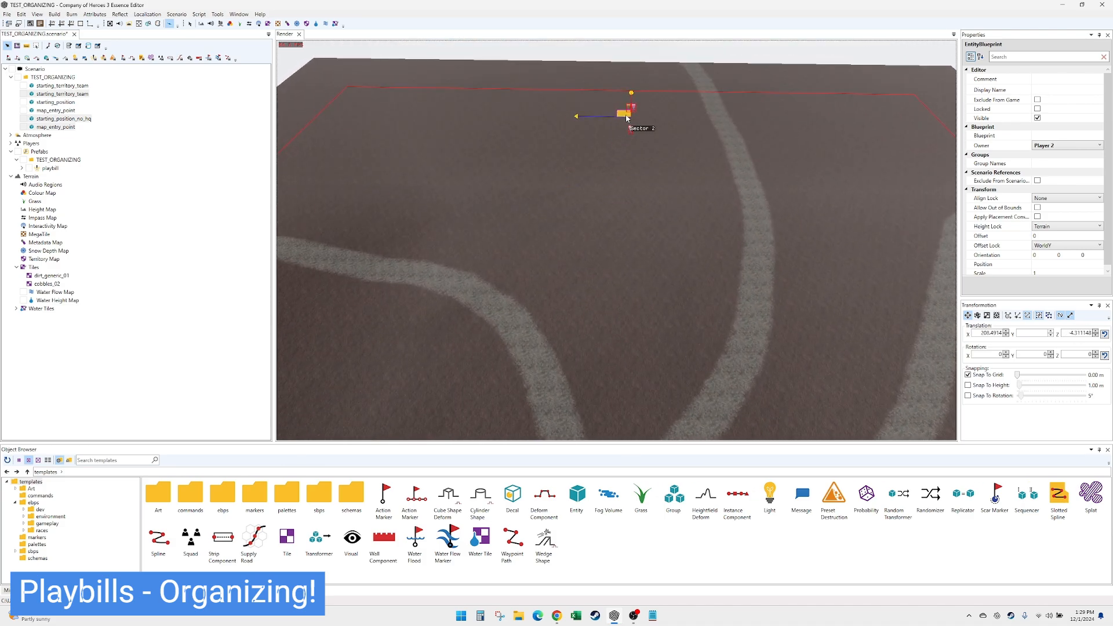
- Move Player 2's starting position to about X 220.4 and Z -6.5, and its starting territory marker to about X 201.9 and Z -3.4
click(89, 120)
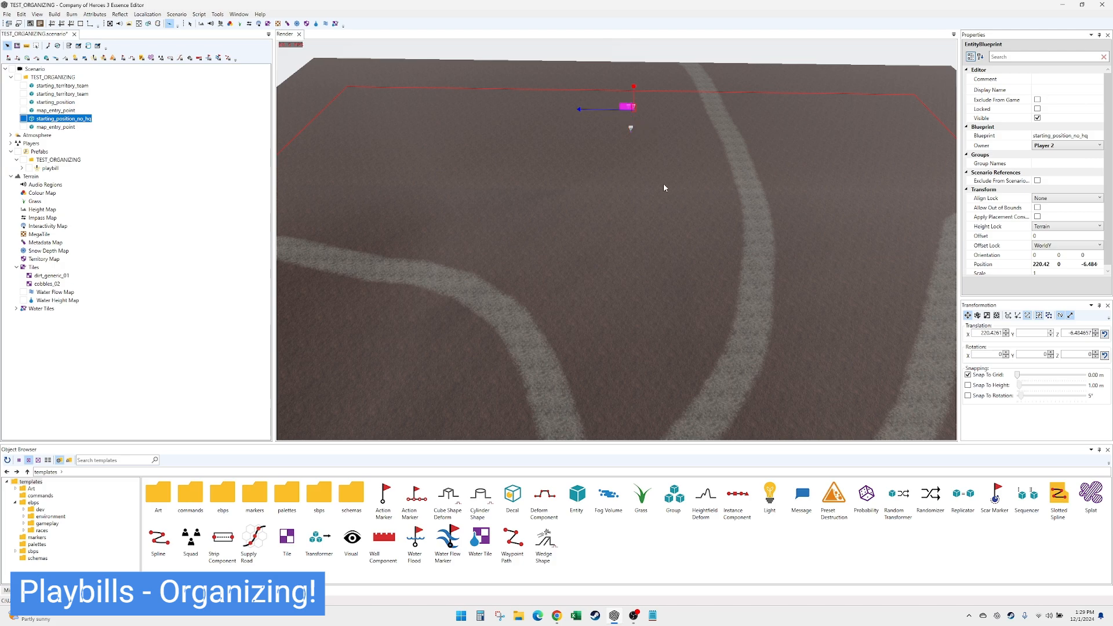
click(631, 128)
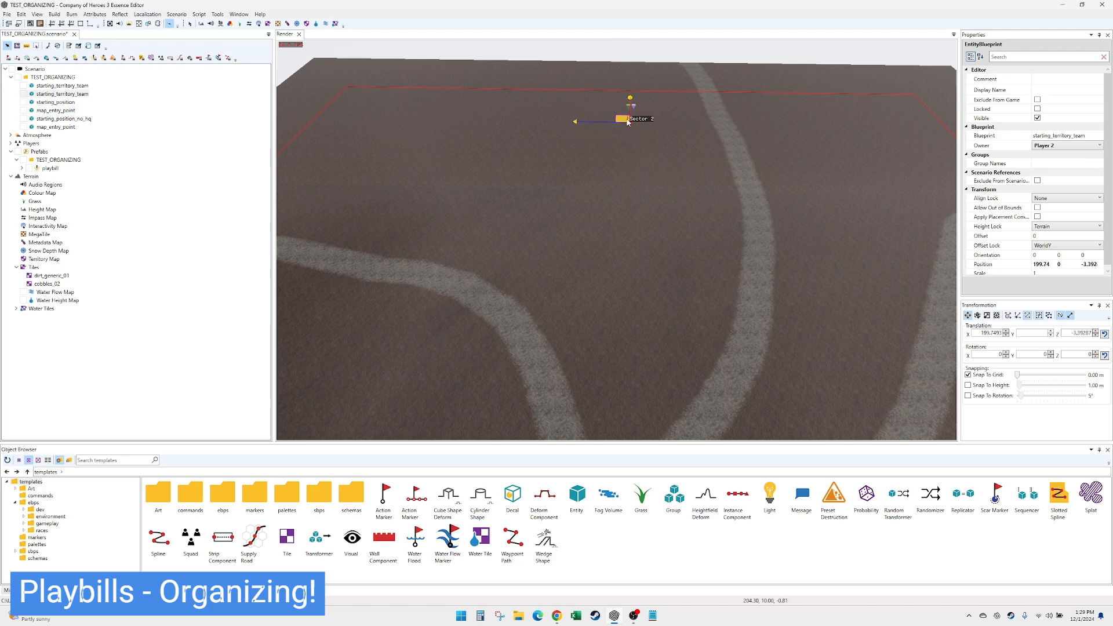
scroll(616, 226, down, 3)
key(Down)
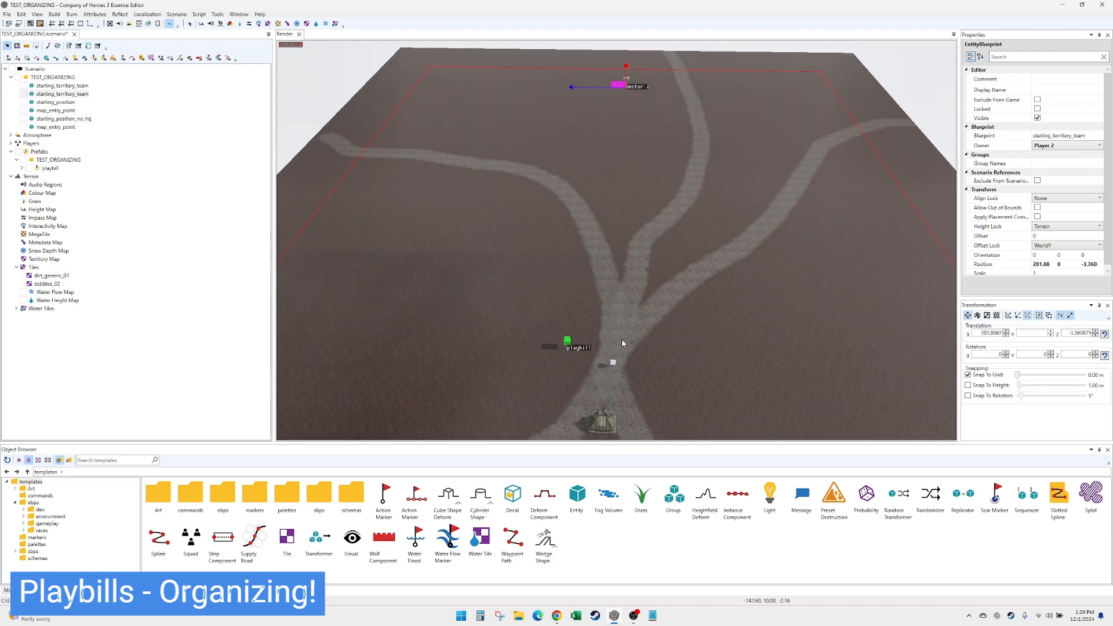
- Place two territory_fuel_point_coh2 points on opposite sides of Player 1's base, at about X -122, Z 102 and X -139, Z -120
scroll(632, 342, up, 3)
scroll(636, 339, down, 1)
middle_drag(636, 339, 653, 328)
scroll(653, 329, down, 1)
scroll(653, 328, up, 1)
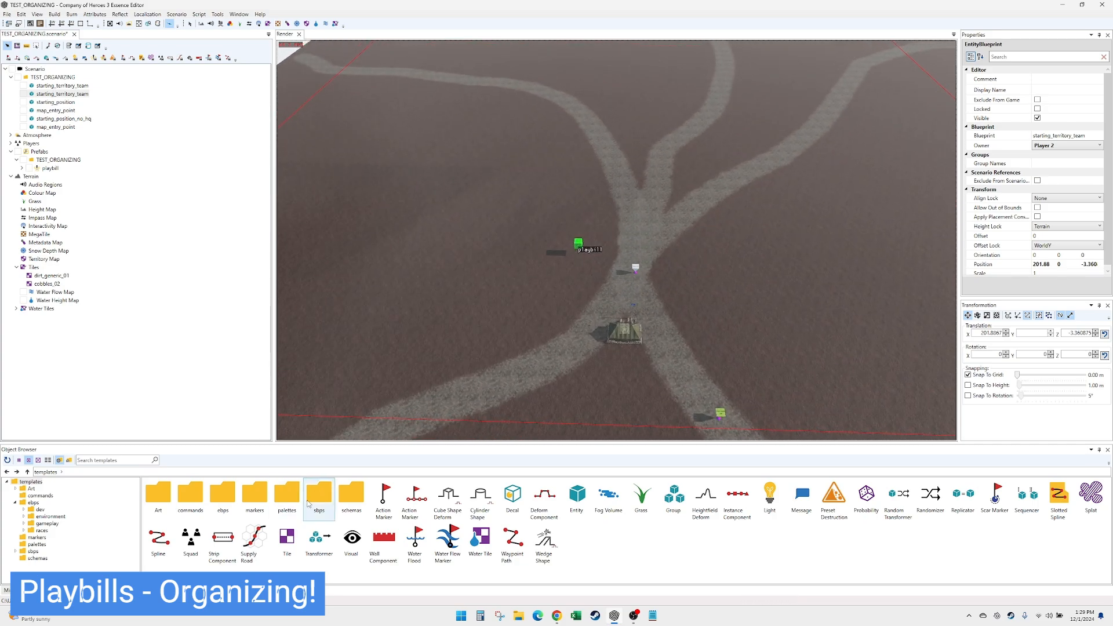
click(47, 523)
double_click(351, 496)
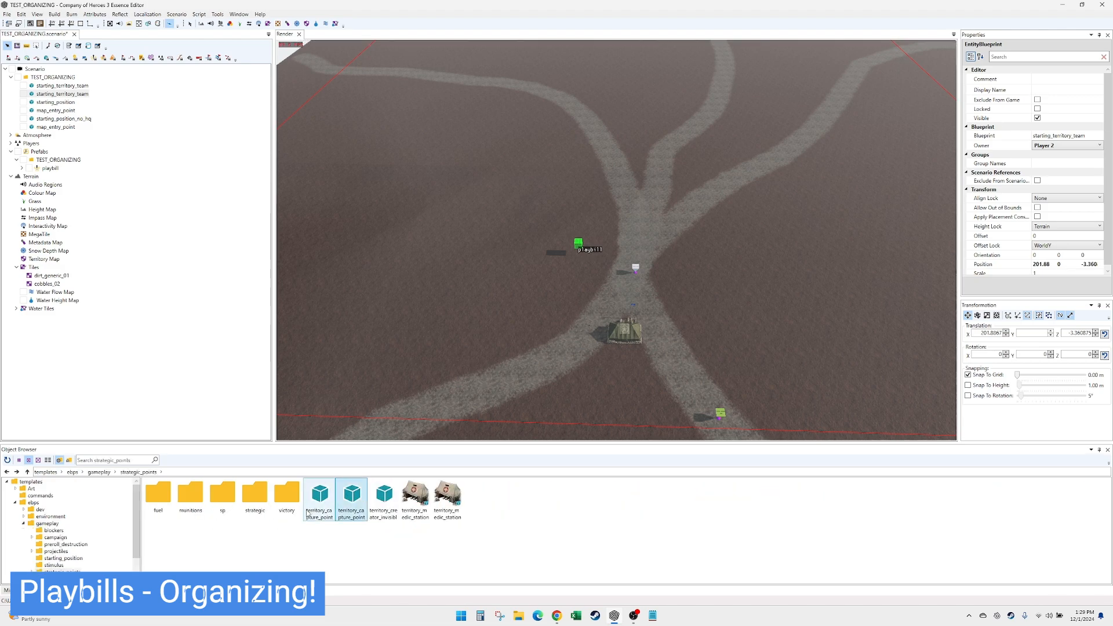
double_click(160, 495)
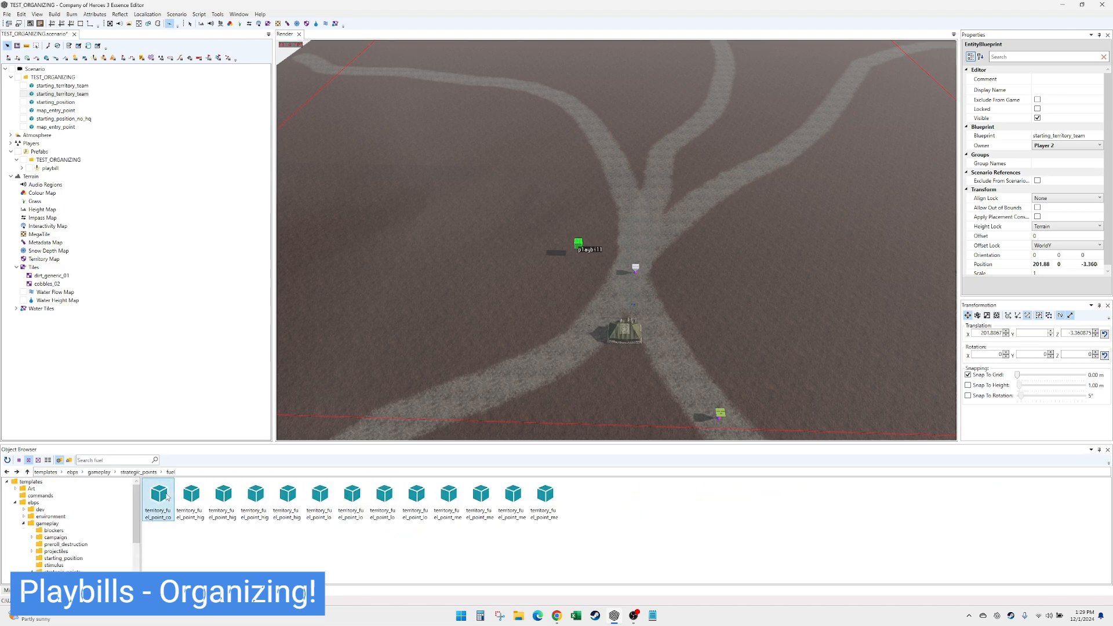
click(462, 201)
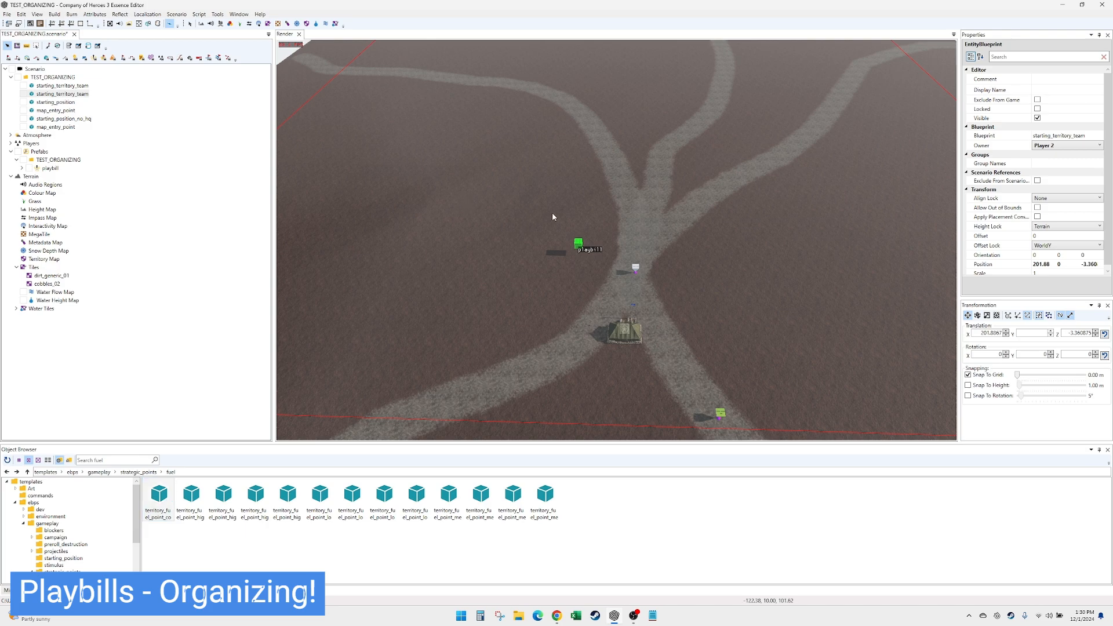
click(848, 222)
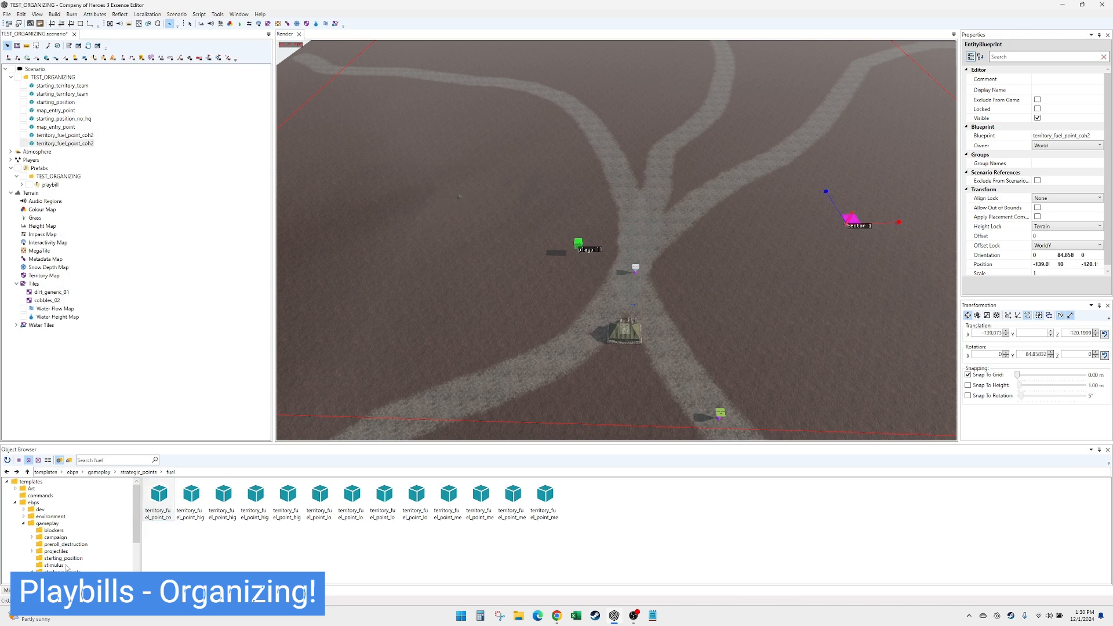
- Place two territory_munitions_point_coh2 points near the forking roads, at about X -83, Z -53 and X -25, Z 4
scroll(69, 521, down, 2)
click(64, 544)
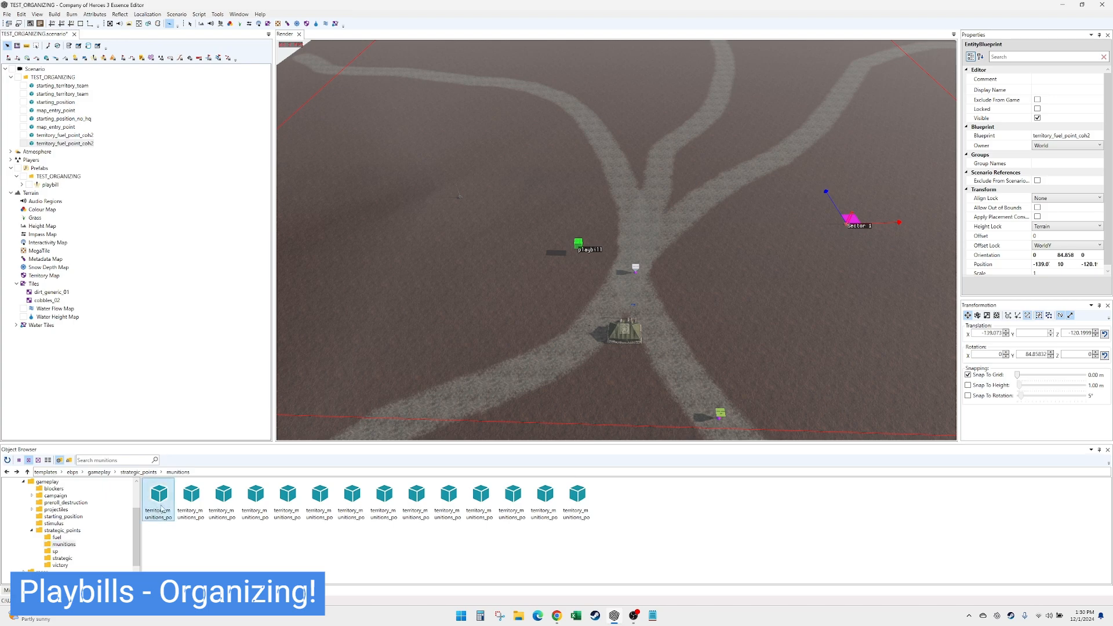
click(711, 167)
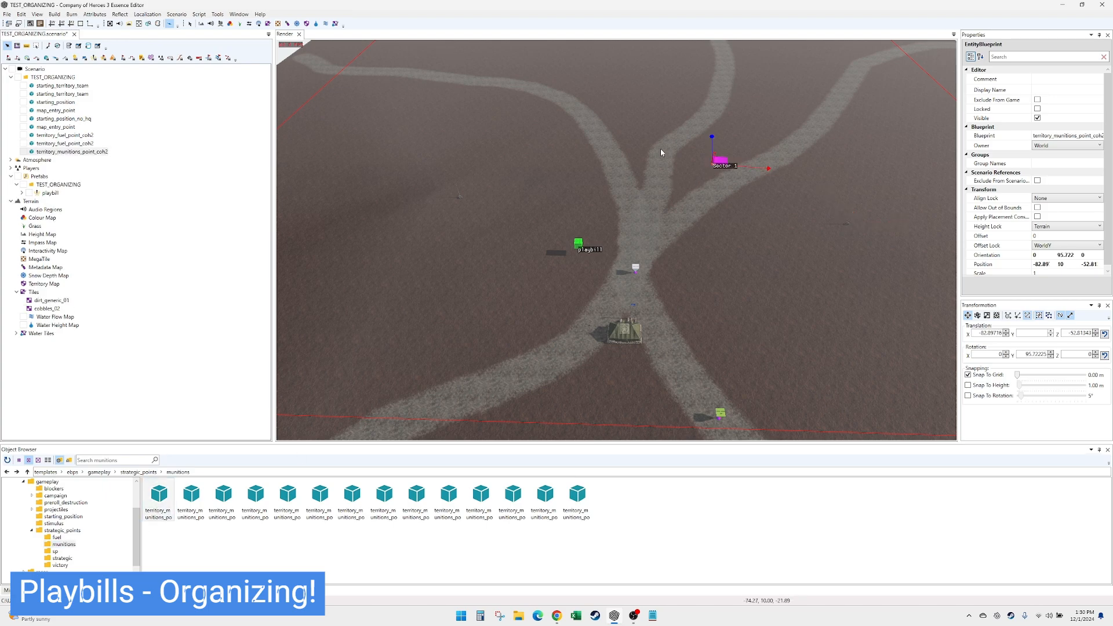
click(625, 123)
- Place five territory_strategic_point entities in an arc around the outer area of the map, beyond the fuel and munitions points
click(62, 558)
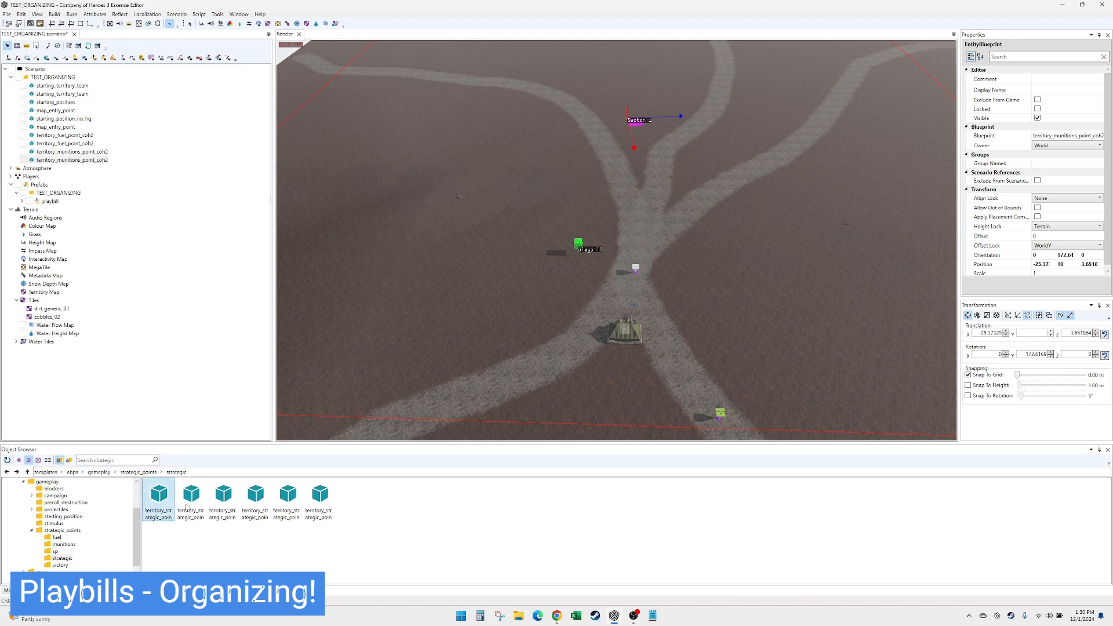
click(299, 232)
click(395, 104)
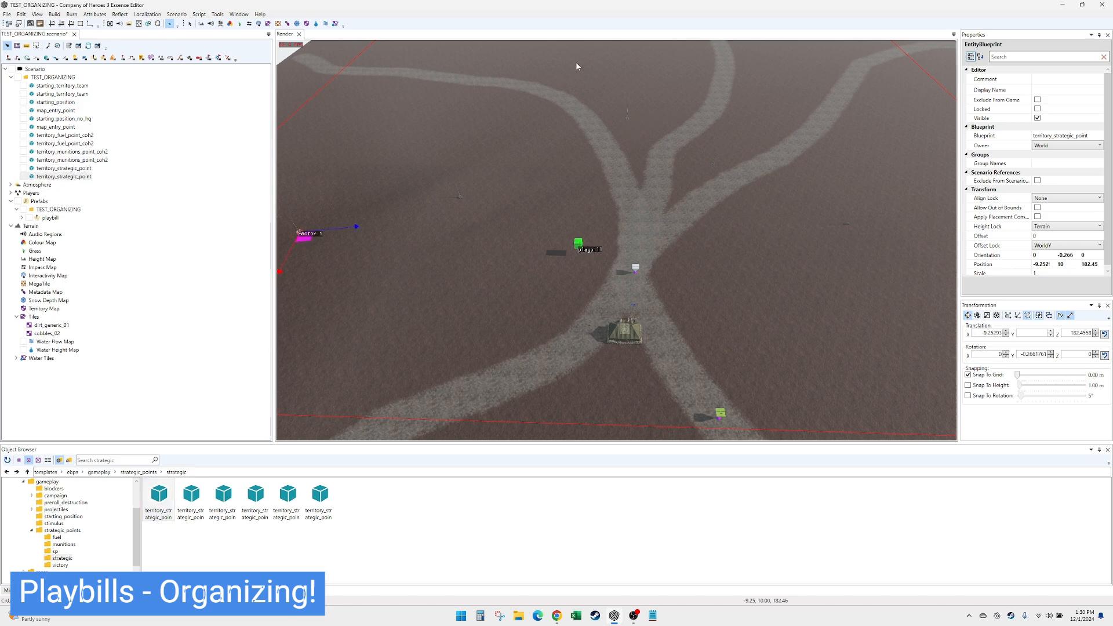
click(601, 53)
click(794, 97)
click(920, 185)
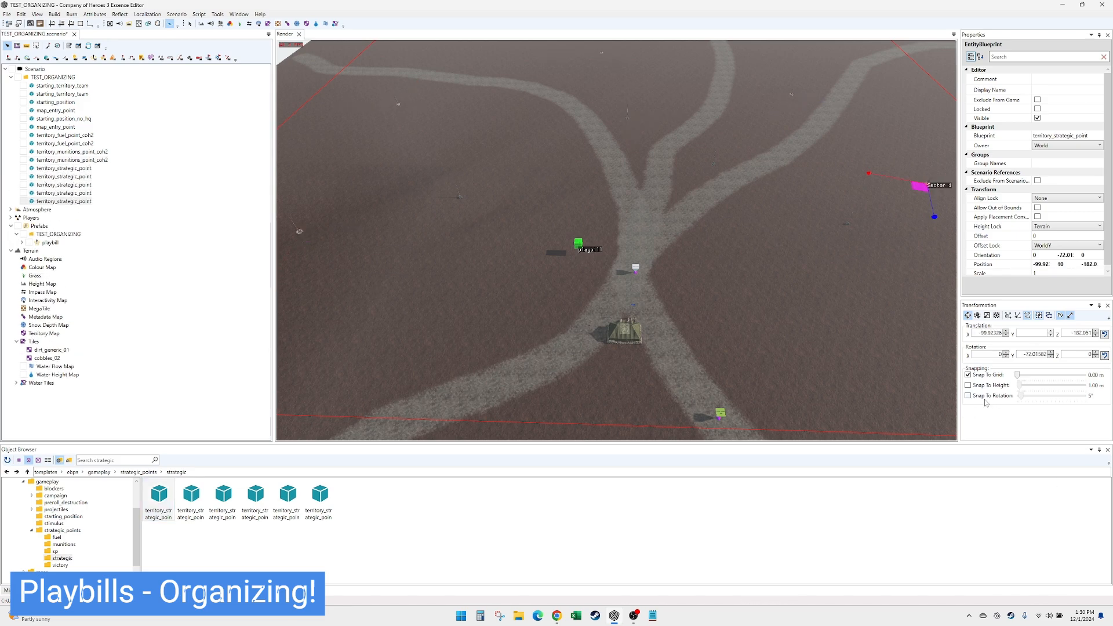
- Generate the Voronoi territory sectors in the Territory Map from the placed points, and return to object selection
click(308, 25)
click(1010, 65)
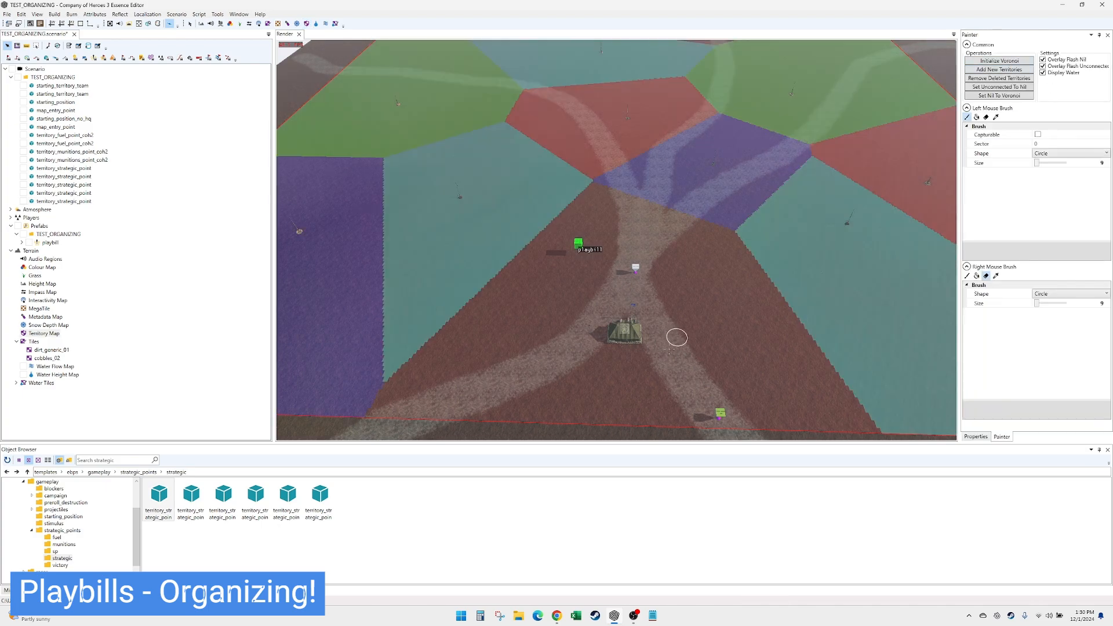
click(190, 24)
- Browse the object templates to ebps, environment, nature, trees and filter the tree list by "oak"
scroll(704, 349, up, 5)
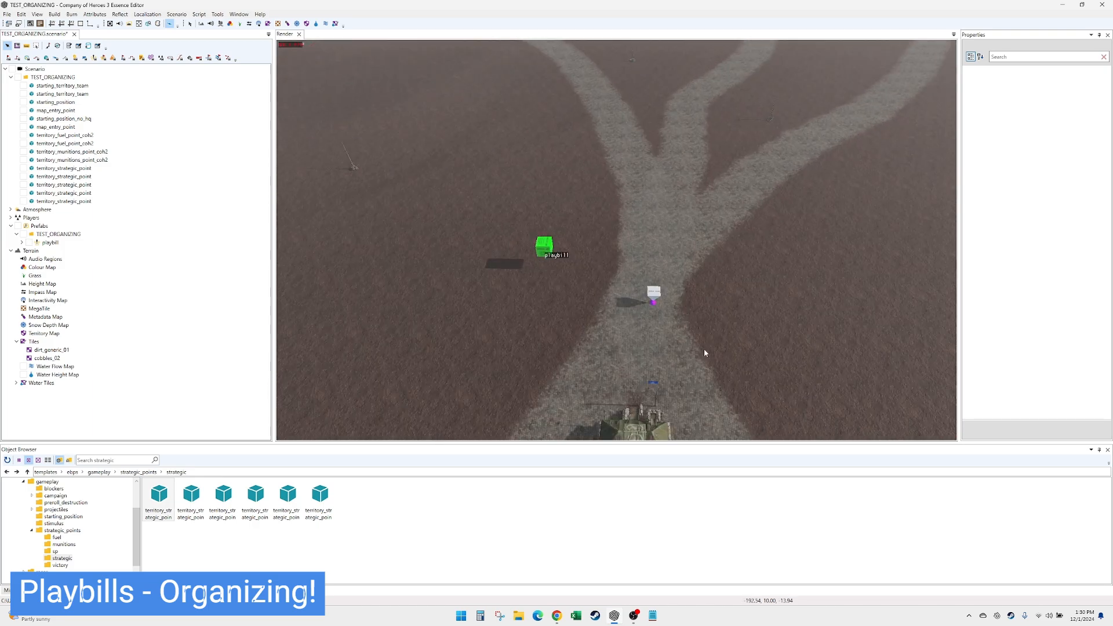
scroll(705, 348, down, 5)
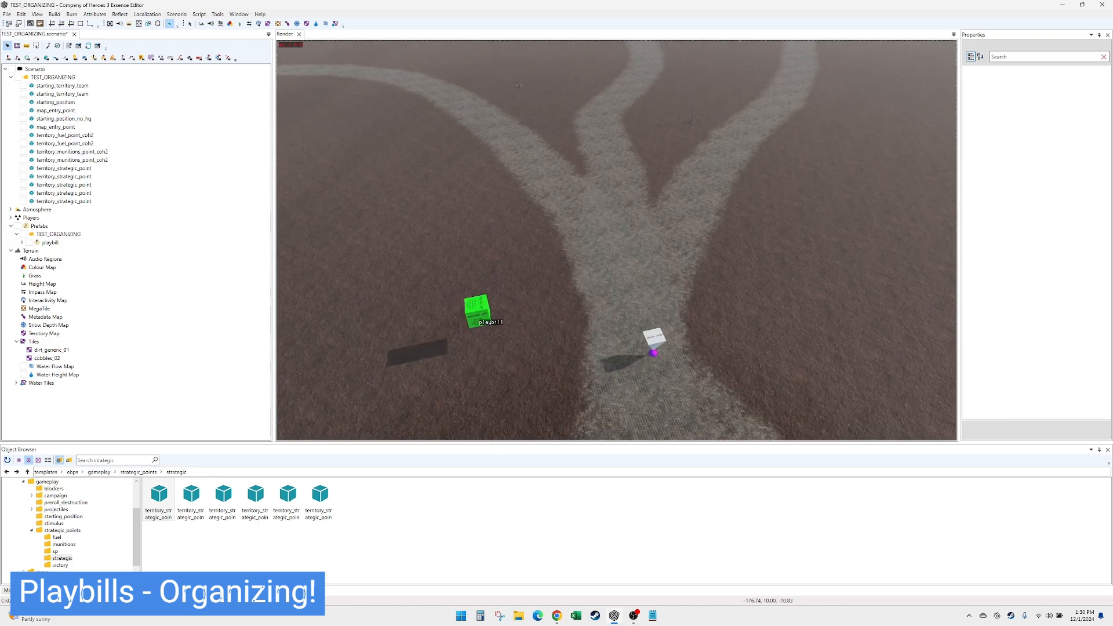
key(Up)
key(Right)
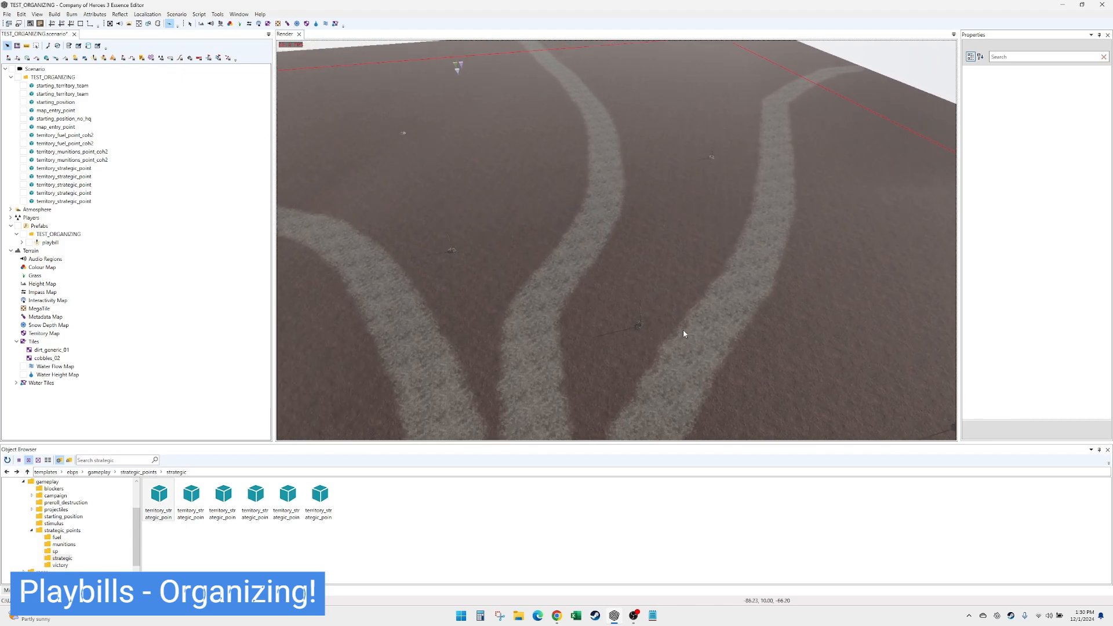
key(Up)
key(Right)
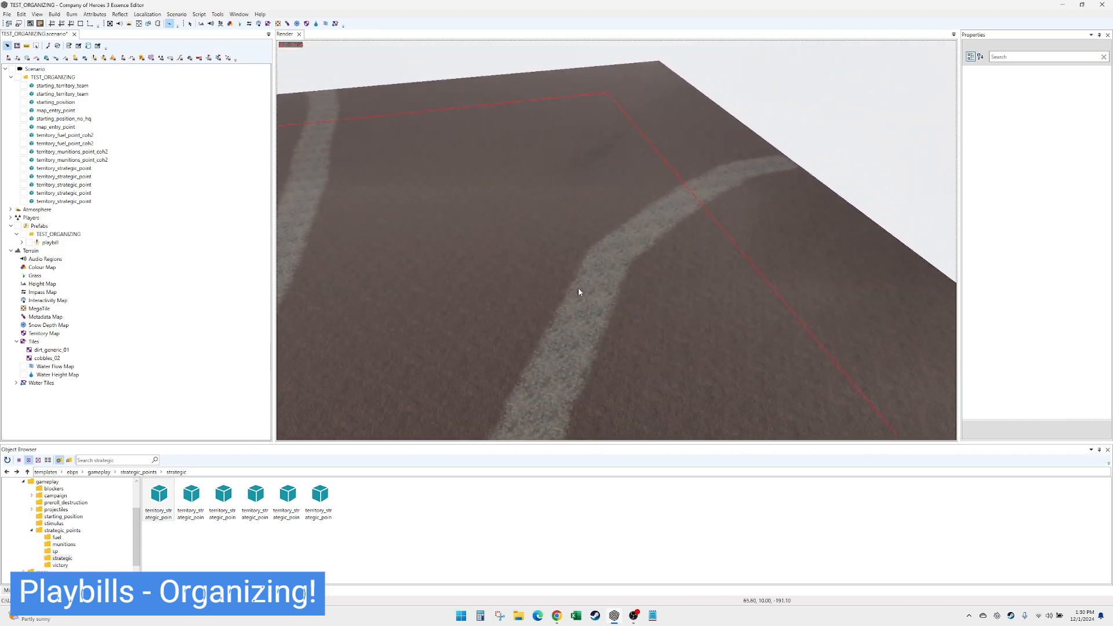
click(53, 510)
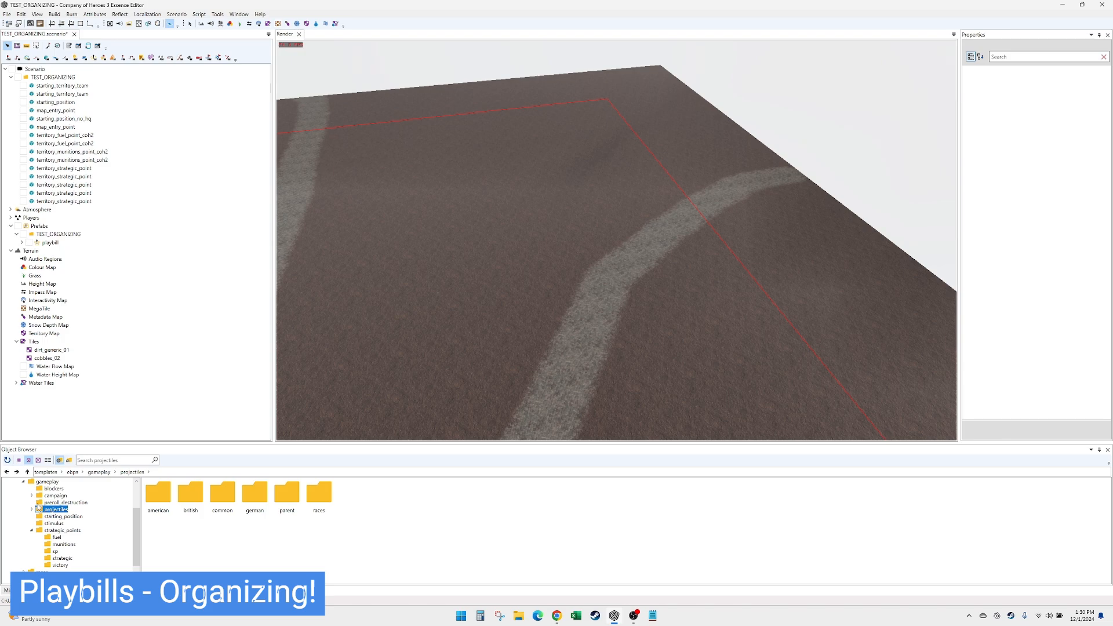
scroll(111, 527, up, 2)
click(24, 523)
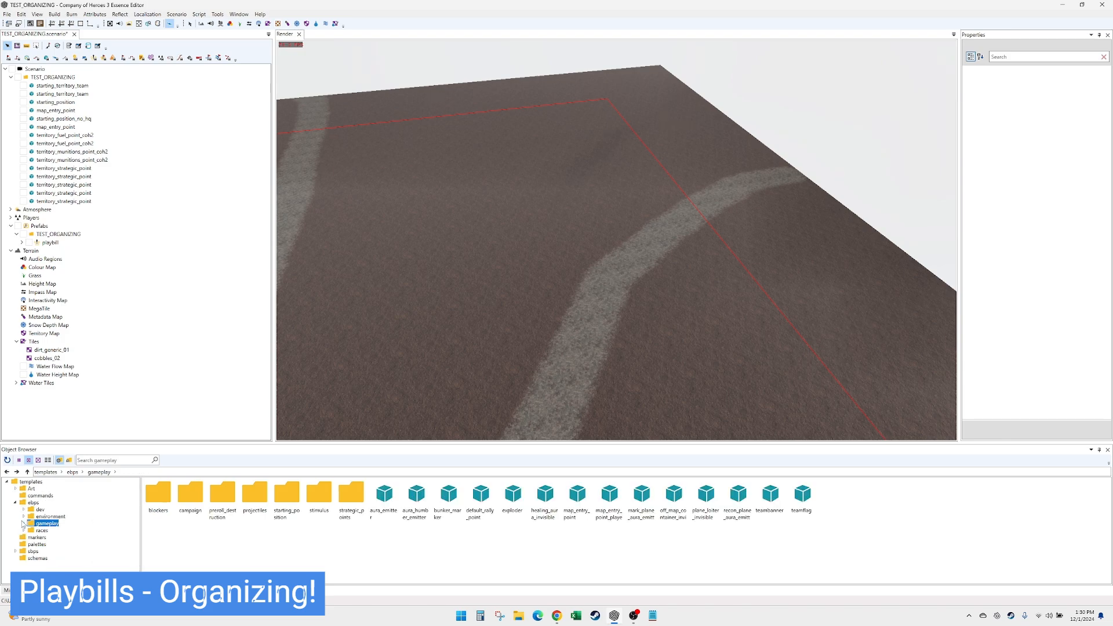
key(Up)
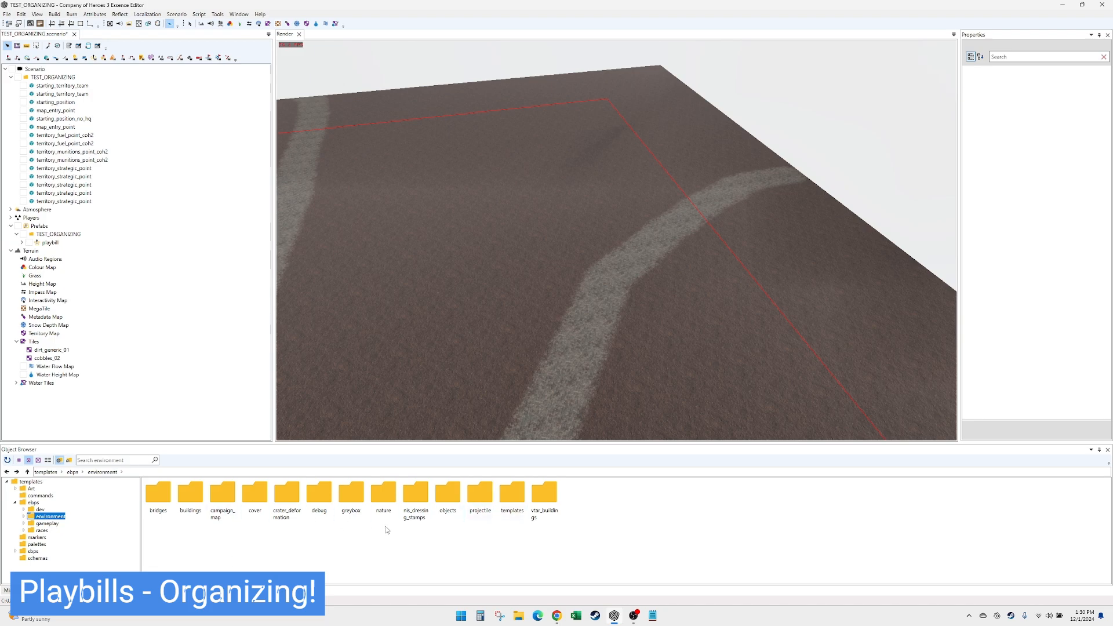
double_click(384, 499)
double_click(323, 500)
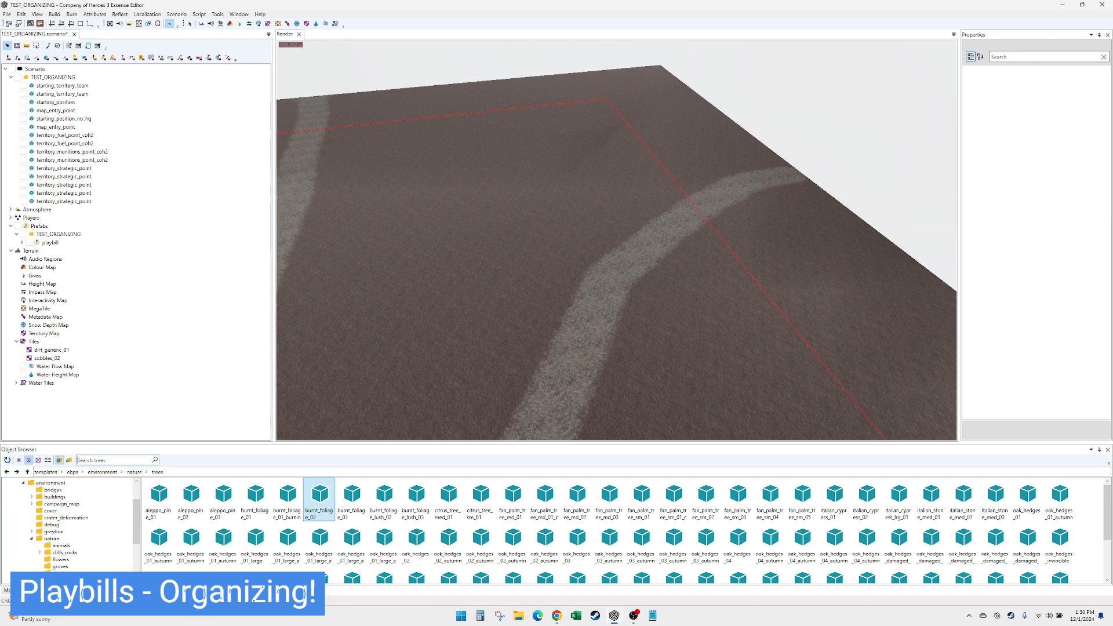
text(oak)
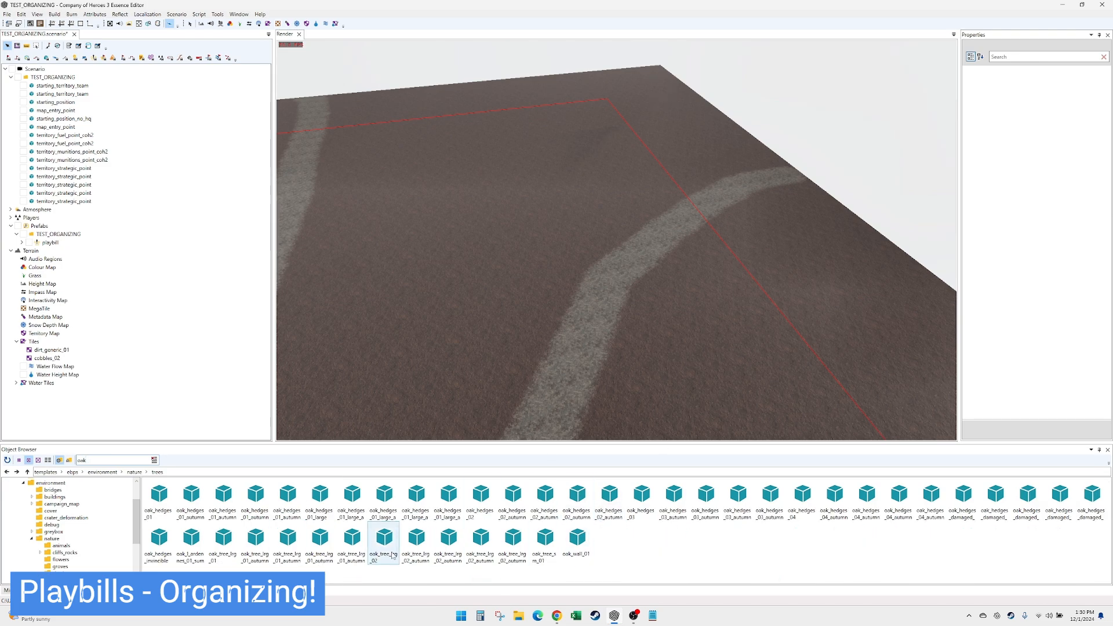
- Place eight oak_tree_lrg_02 trees in clumps beside and across the right-hand far road, close to the nearby strategic point
drag(389, 552, 522, 410)
middle_drag(511, 434, 589, 316)
key(ctrl+v)
key(ctrl+v)
key(ctrl+v)
key(ctrl+v)
key(ctrl+v)
key(ctrl+v)
key(ctrl+v)
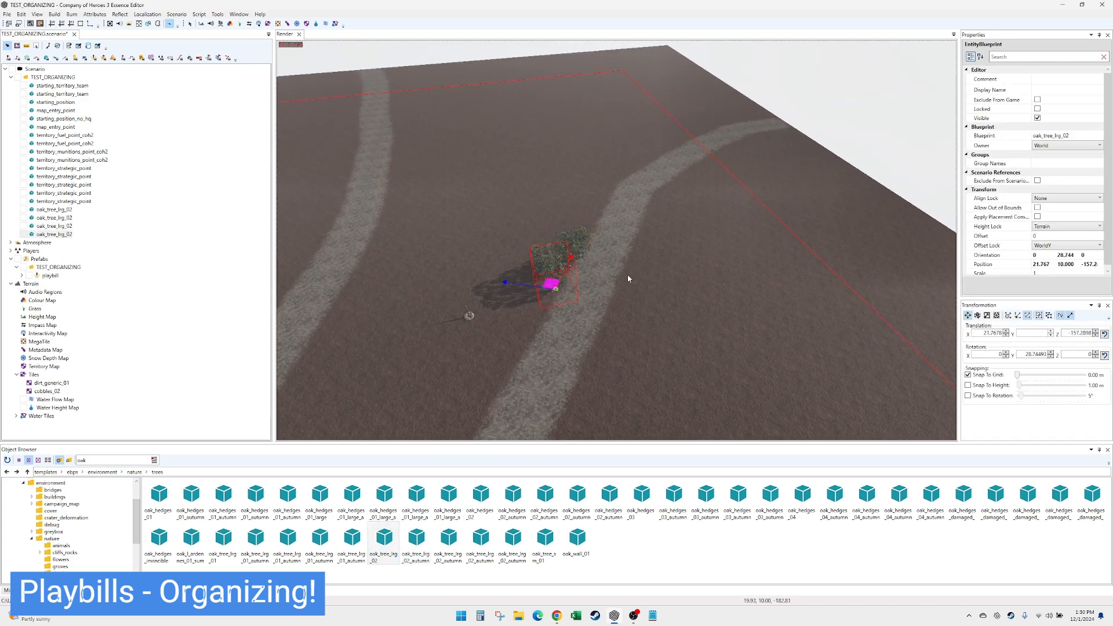
key(Left)
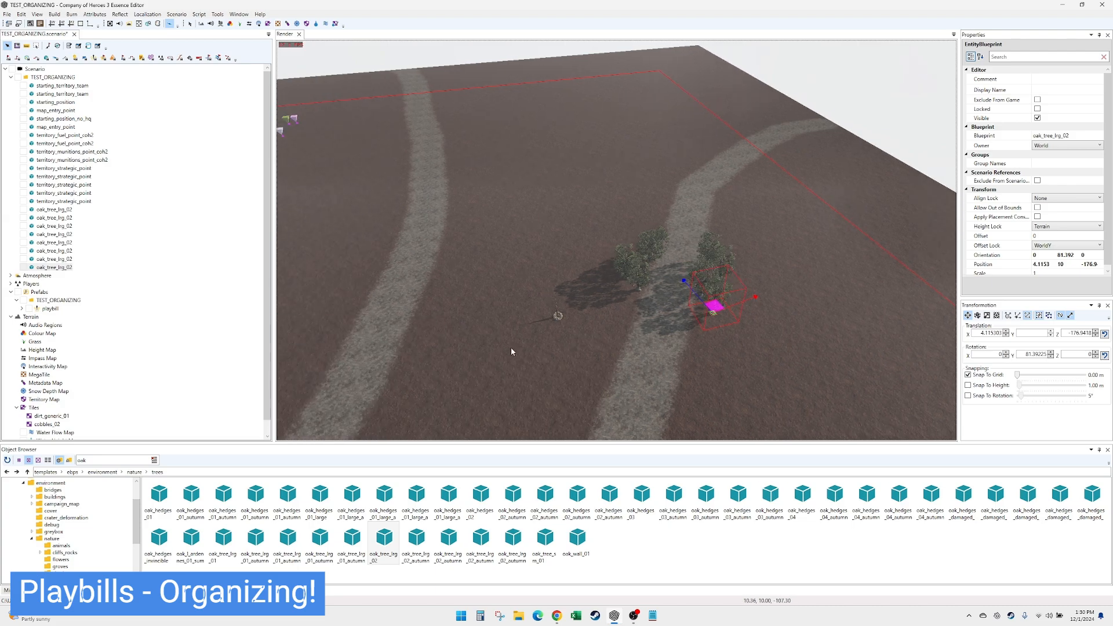
key(Down)
- Place nine oak_tree_lrg_01_autumn_yel trees on both sides of the middle road, and two more among the green oaks
click(353, 551)
click(528, 267)
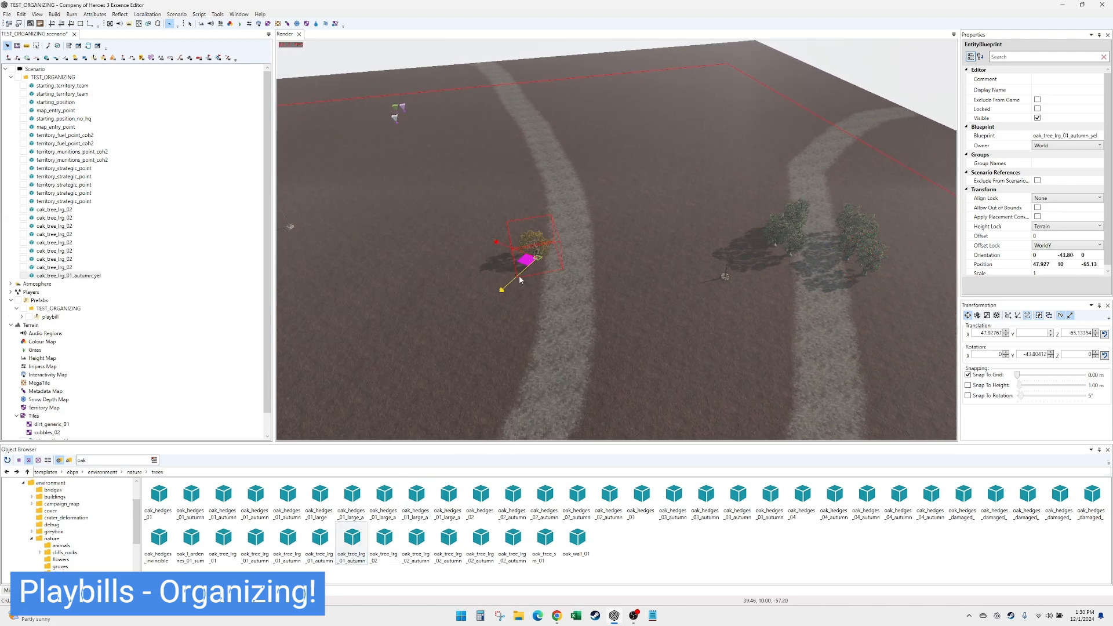
click(515, 281)
click(528, 292)
click(541, 267)
click(600, 251)
click(612, 278)
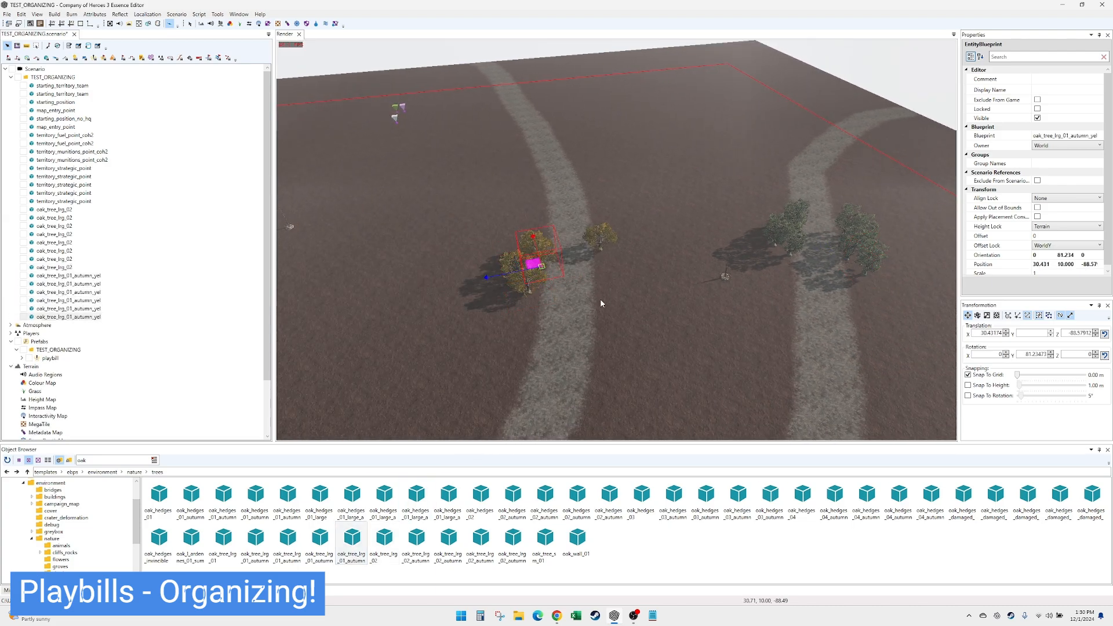
click(602, 301)
click(601, 300)
click(547, 265)
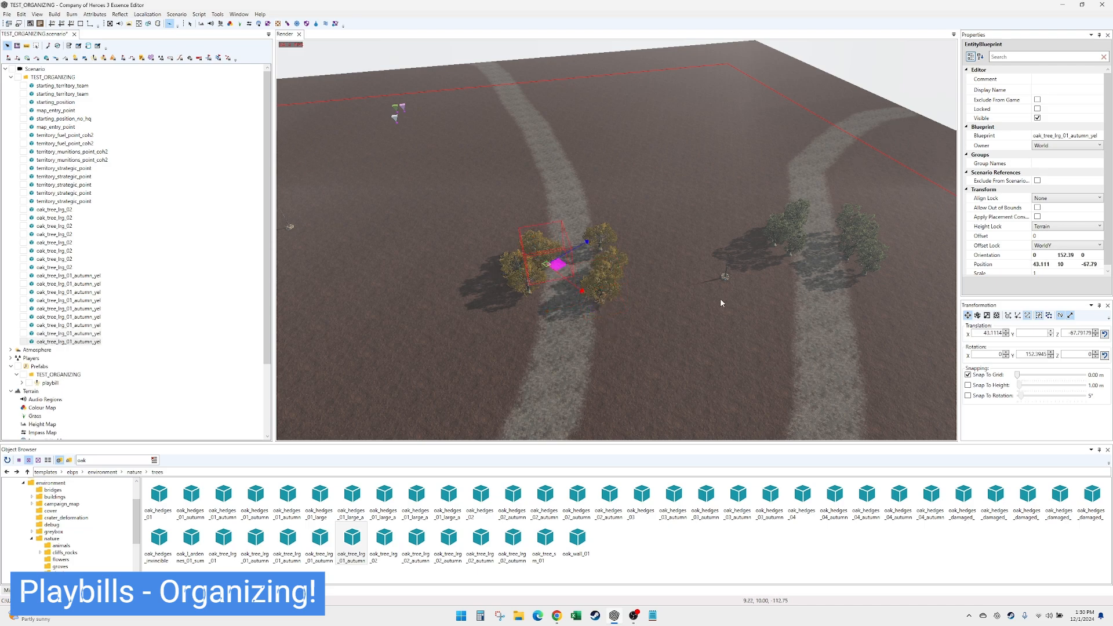
click(768, 260)
click(857, 269)
- Place nine oak_tree_lrg_01_autumn_or trees in clumps on both sides of the left-hand road, just before its bend
key(Left)
key(Down)
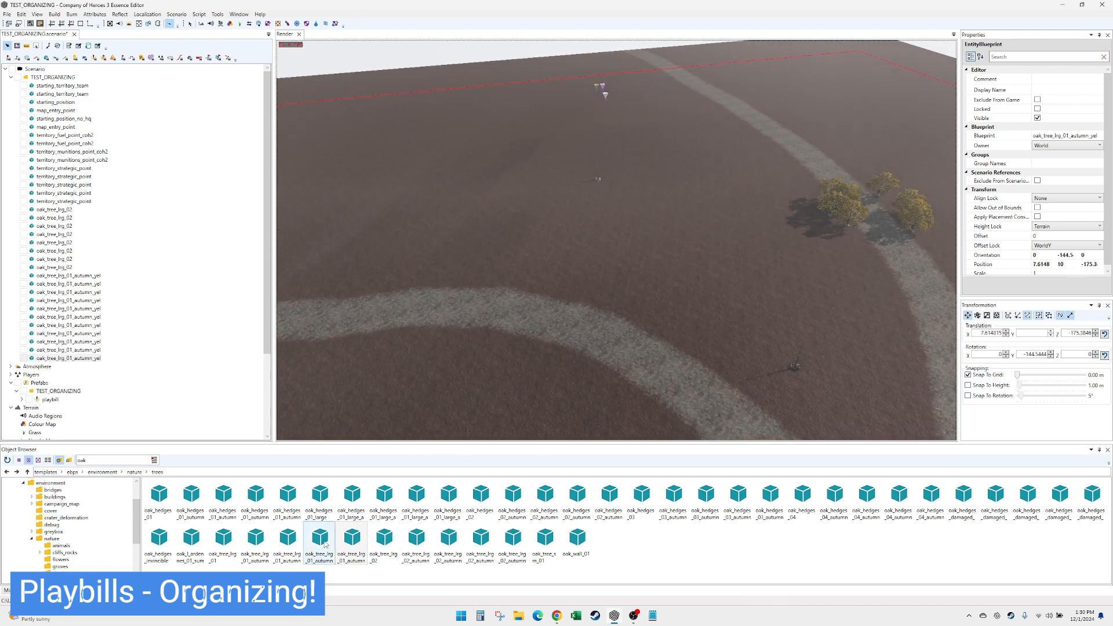
click(315, 541)
key(Left)
click(497, 348)
click(535, 344)
click(468, 337)
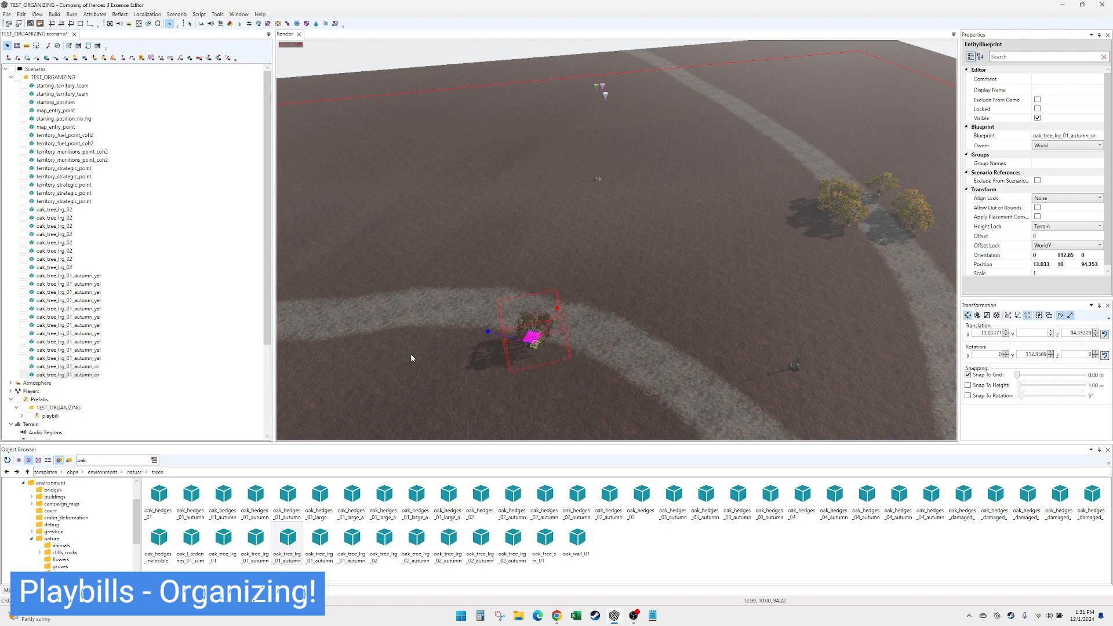
click(436, 338)
click(532, 293)
click(454, 271)
click(480, 336)
click(502, 333)
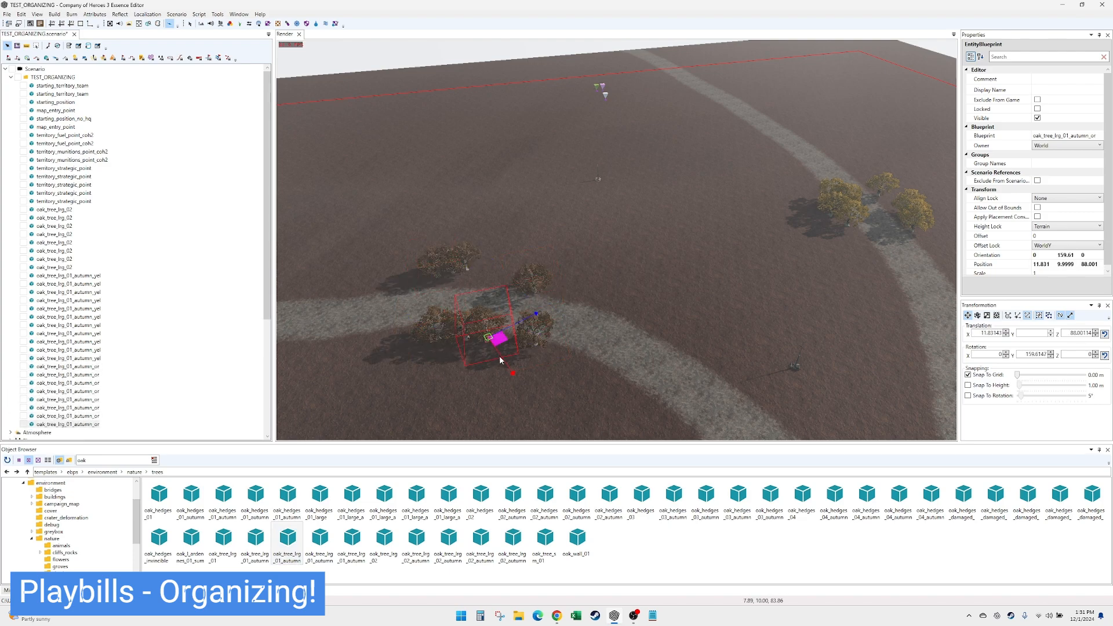
click(502, 345)
- Add five oak_tree_lrg_01_autumn_multi trees among the orange autumn oaks along the left-hand road
click(255, 540)
click(451, 336)
click(453, 282)
click(483, 286)
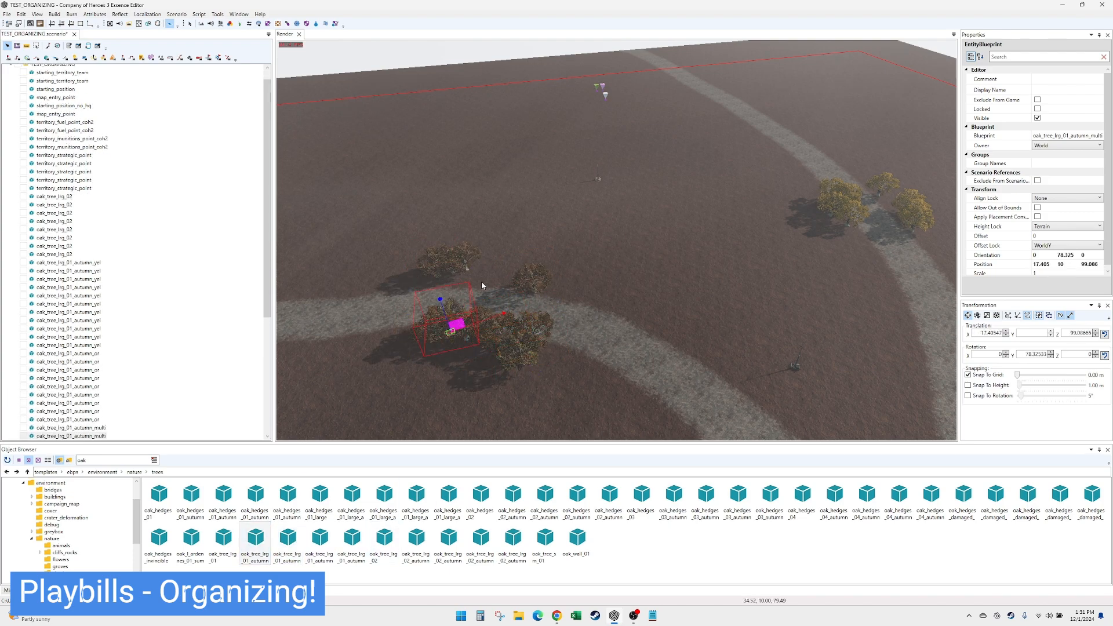
click(522, 292)
click(502, 313)
- Add five oak_tree_lrg_01_autumn_yel trees to the mixed autumn clumps on both sides of the left-hand road
key(Right)
scroll(492, 342, up, 3)
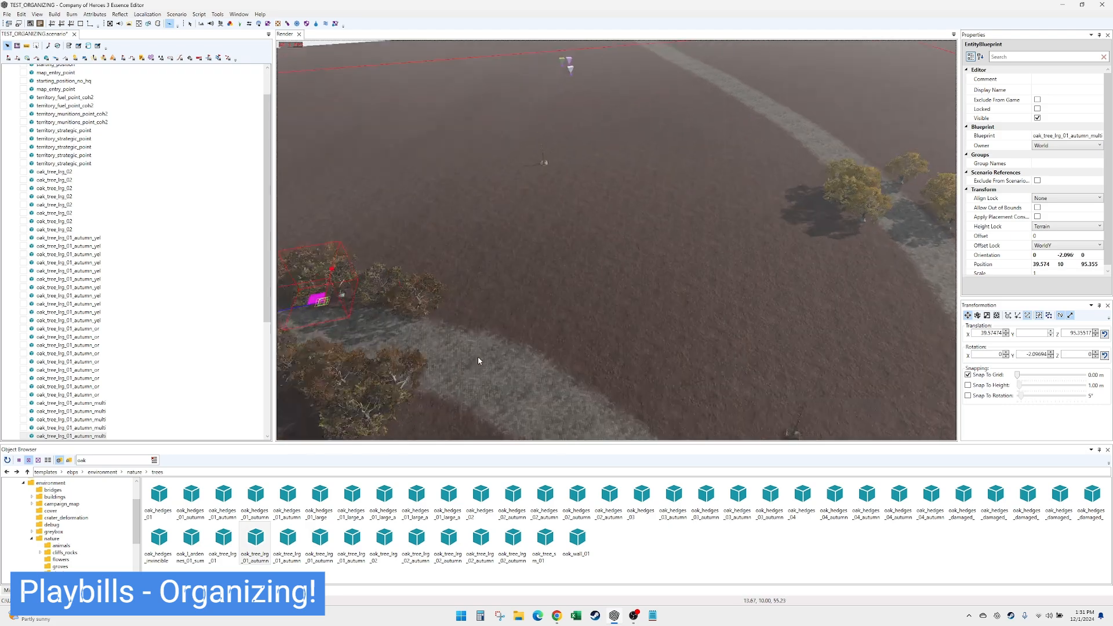
click(351, 542)
click(393, 327)
click(353, 316)
click(331, 292)
click(374, 400)
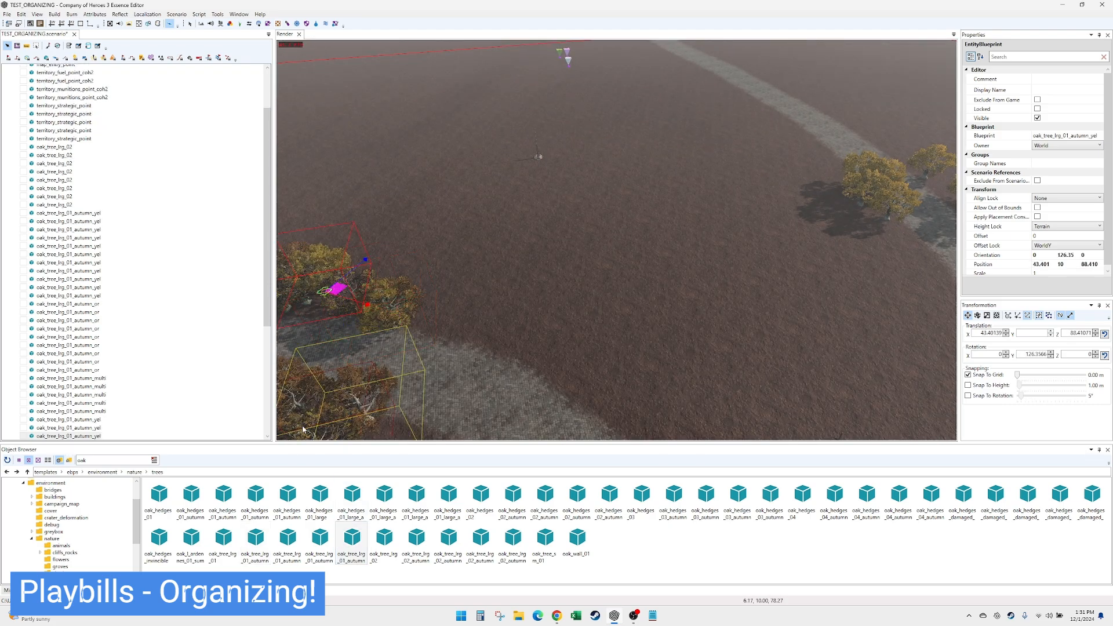
click(301, 436)
key(Down)
key(Right)
key(Up)
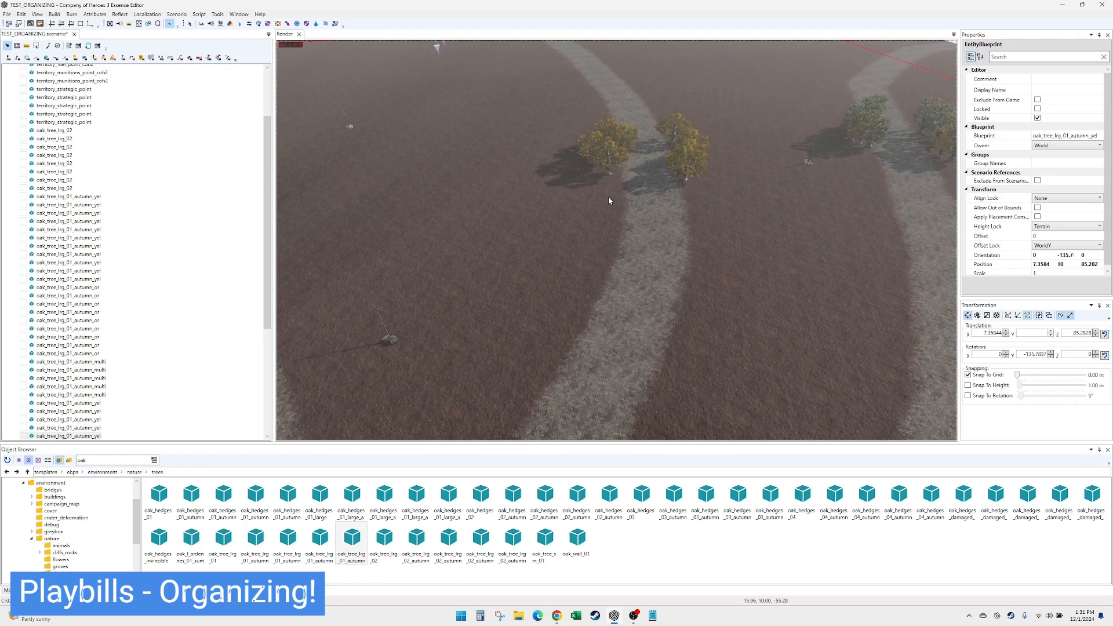
- Add four oak_tree_lrg_01_autumn_yel trees to the clump of yellow autumn oaks on the left side of the middle road
click(608, 197)
click(605, 157)
click(602, 140)
click(607, 132)
- Add four oak_tree_lrg_01_autumn_yel trees among the green oaks on both sides of the right-hand road
key(Down)
key(Right)
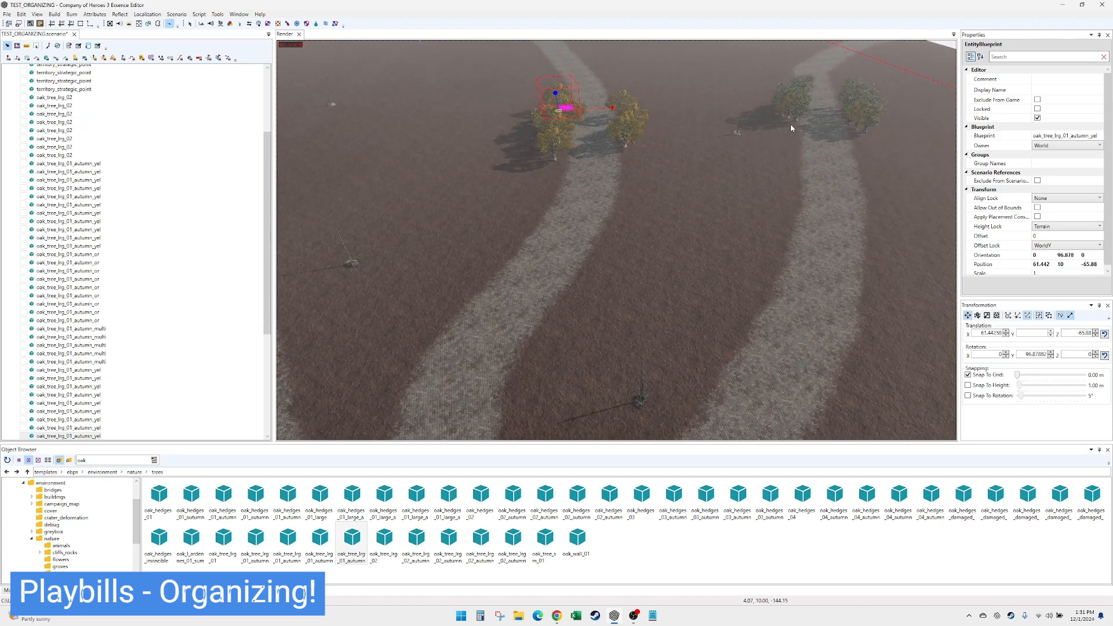
click(791, 129)
click(794, 139)
click(859, 139)
click(856, 150)
- Return to the playbill near the road junction, then collapse and lock the TEST_ORGANIZING layer that holds the placed entities
key(Down)
key(Left)
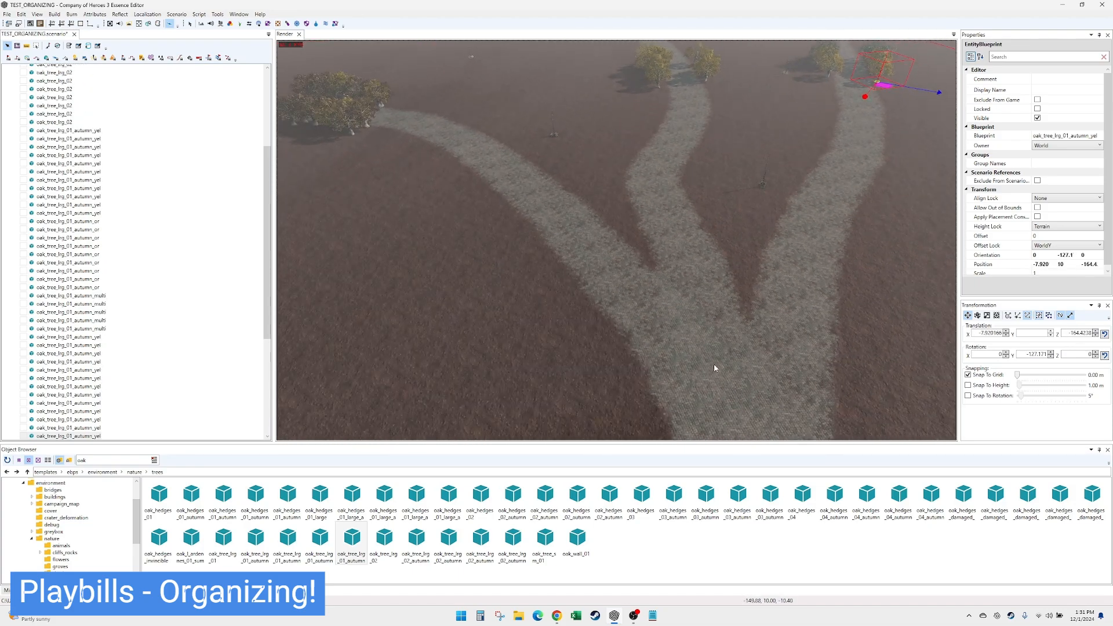
key(Right)
key(Up)
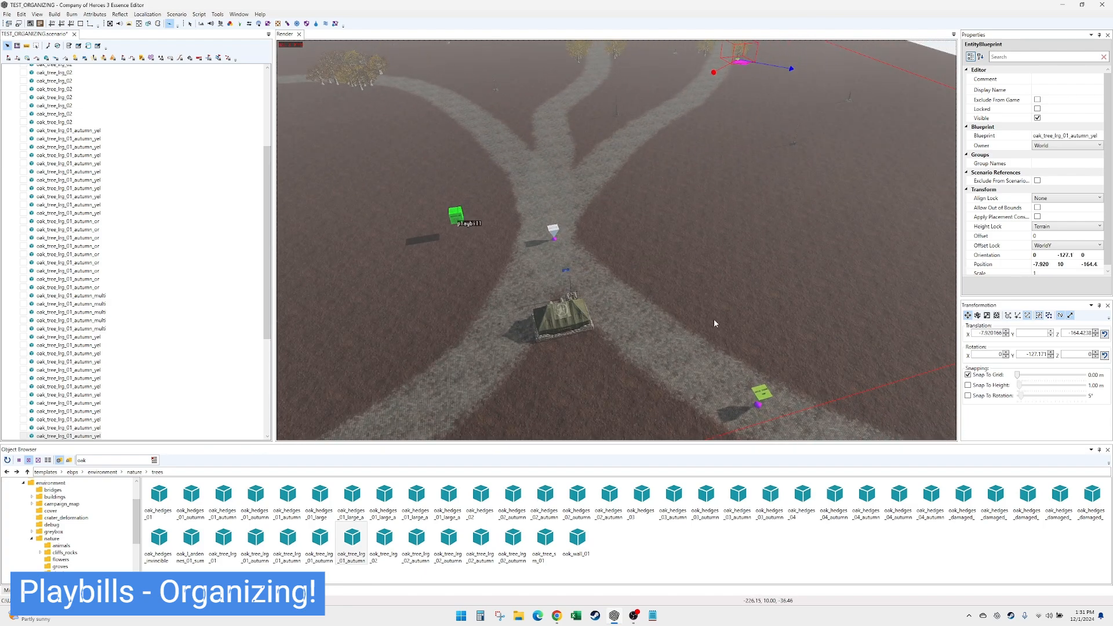
middle_drag(714, 320, 688, 335)
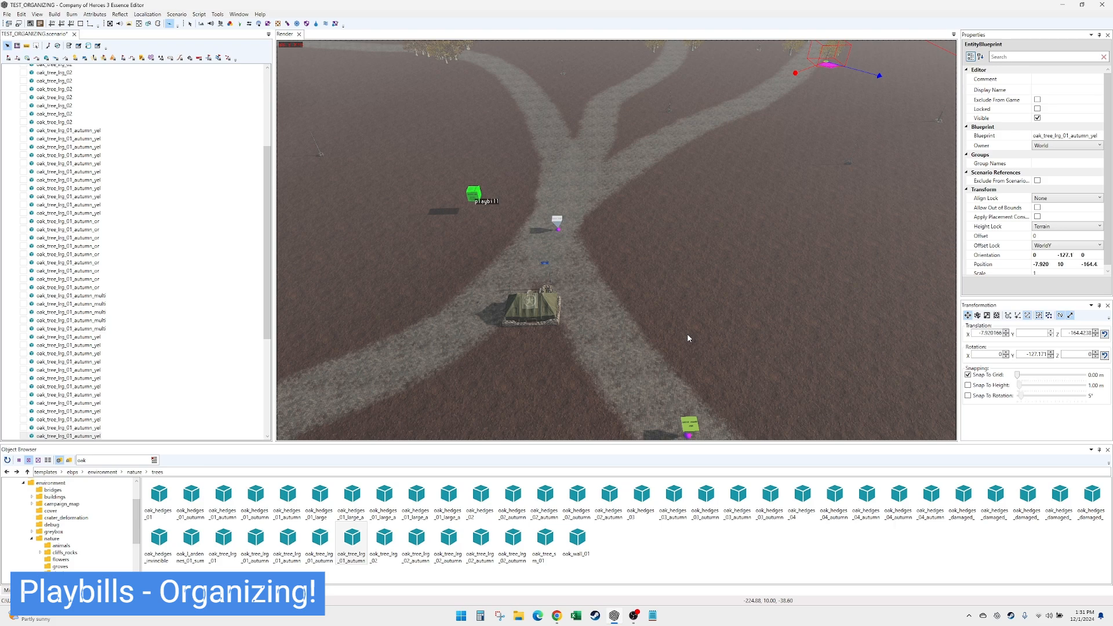
drag(268, 164, 274, 78)
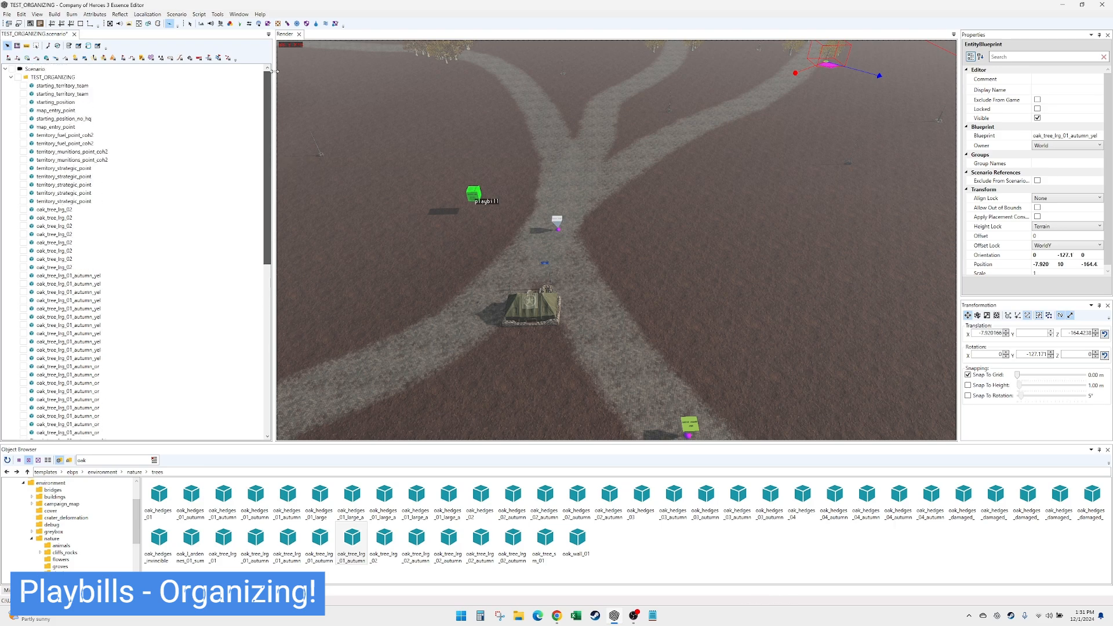
click(11, 77)
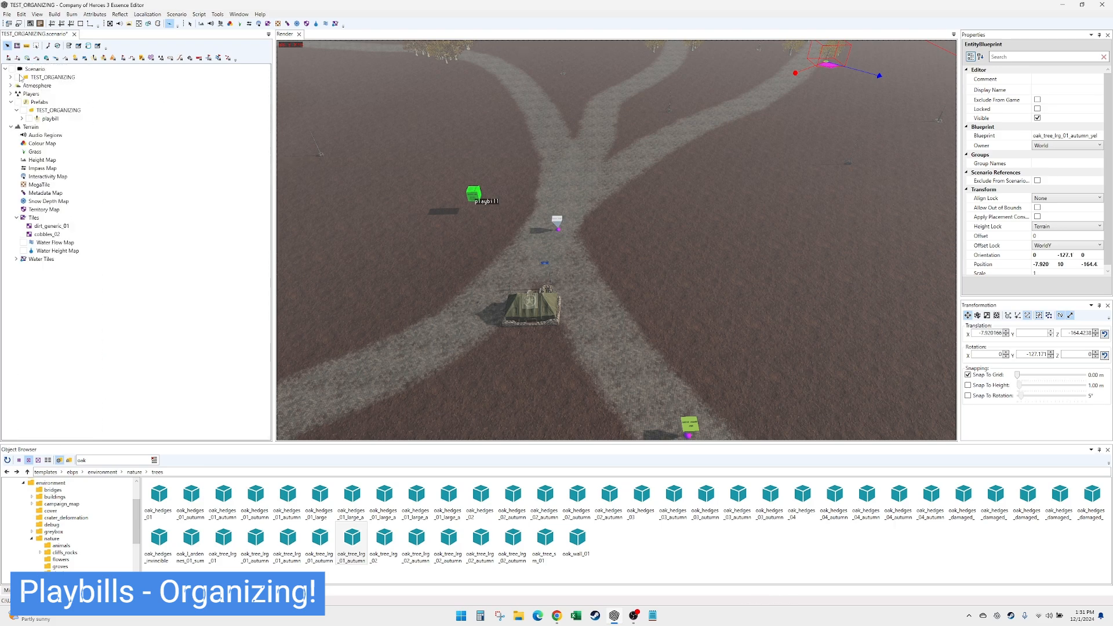
click(19, 77)
- Enable the immediate option on the playbill prefab and move it beside the headquarters building
click(50, 118)
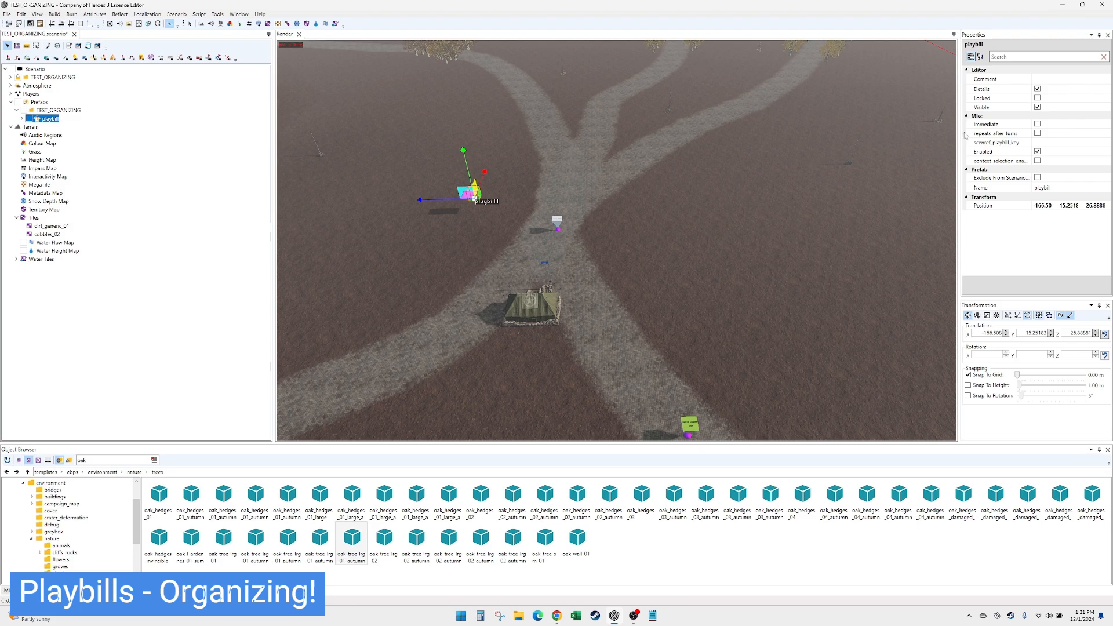
click(1019, 125)
click(1037, 124)
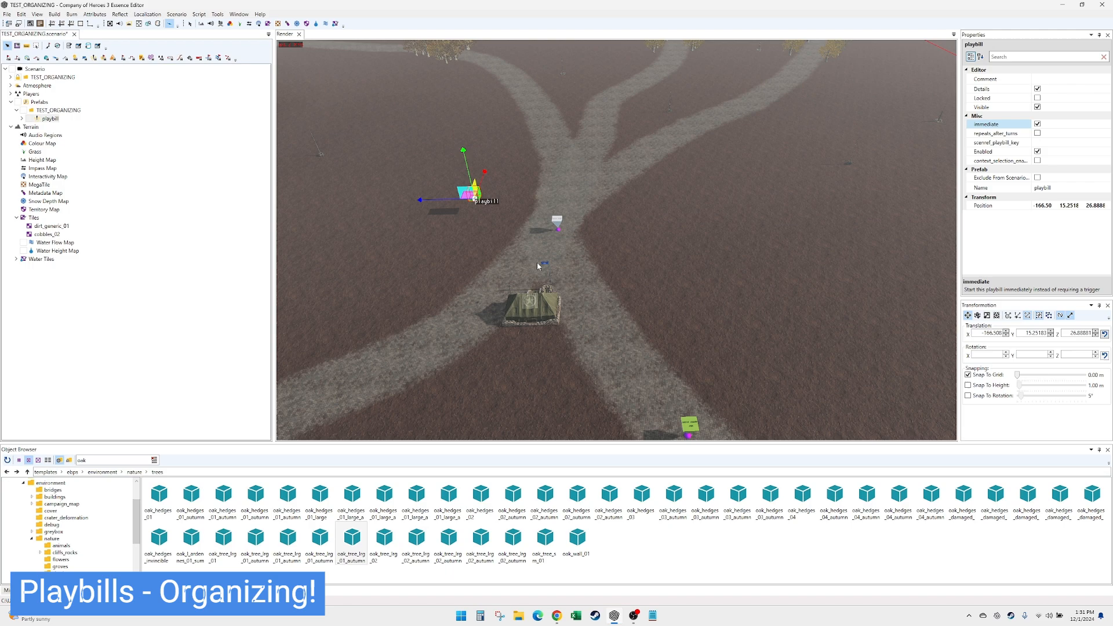
drag(468, 196, 503, 351)
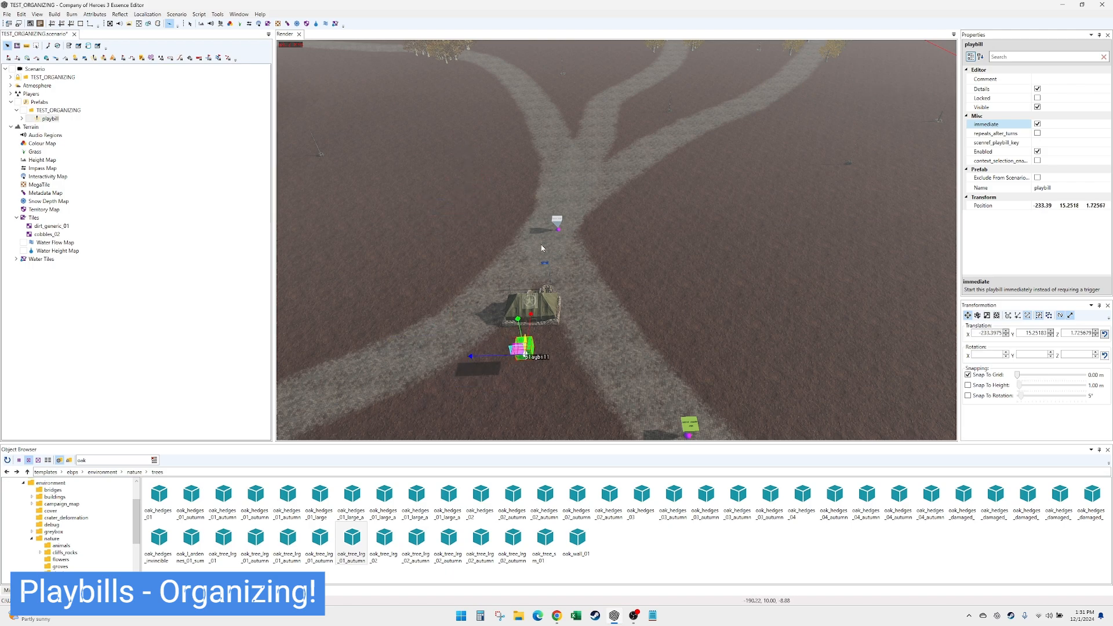
- Rename the playbill prefab to PB_INTRO
click(1044, 188)
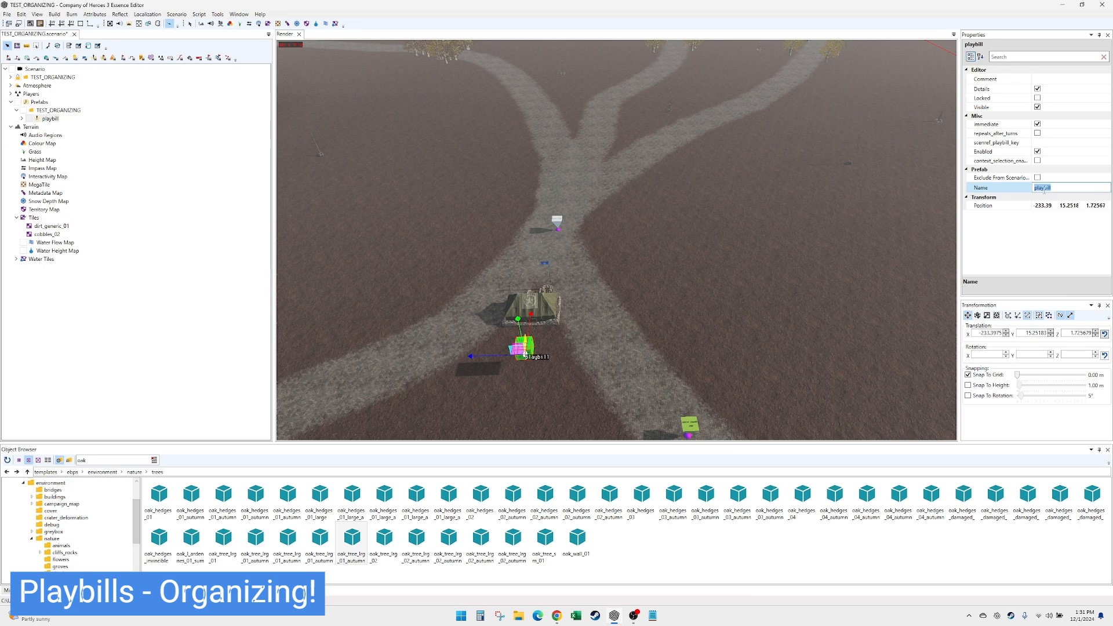
text(PB_INTRO)
click(52, 119)
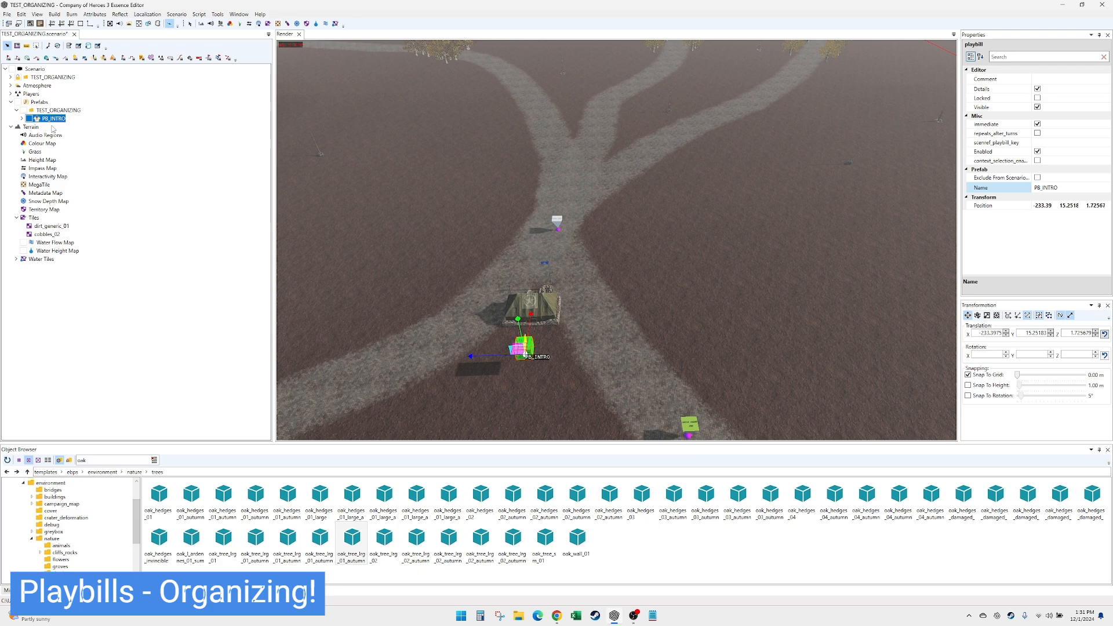
- Add a playbills entry to PB_INTRO and add one action to its actions list
click(22, 119)
right_click(57, 128)
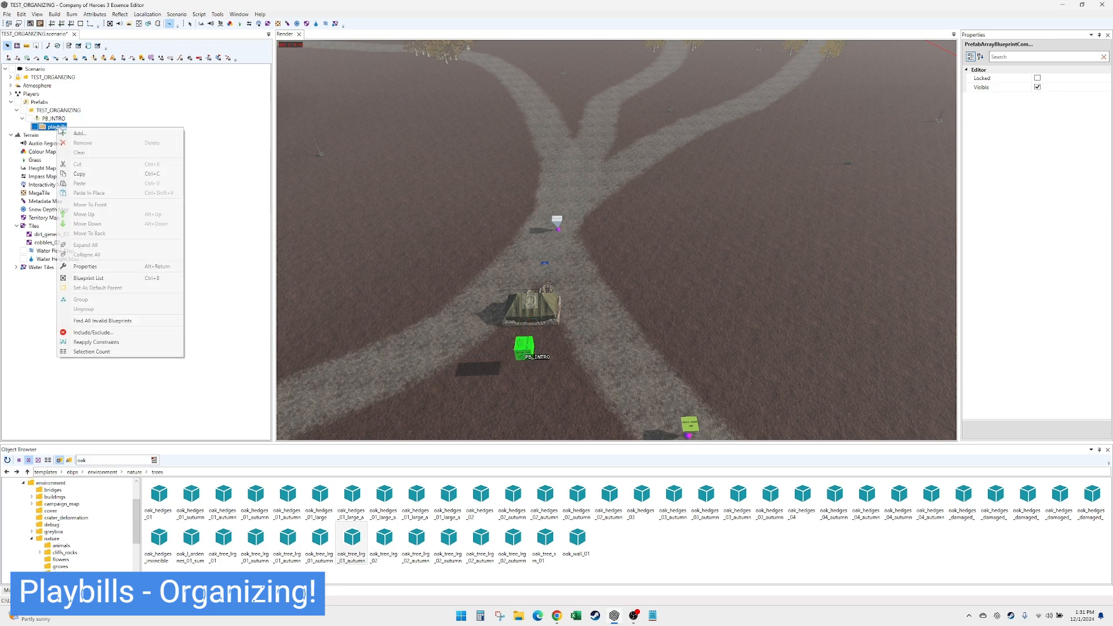
click(58, 138)
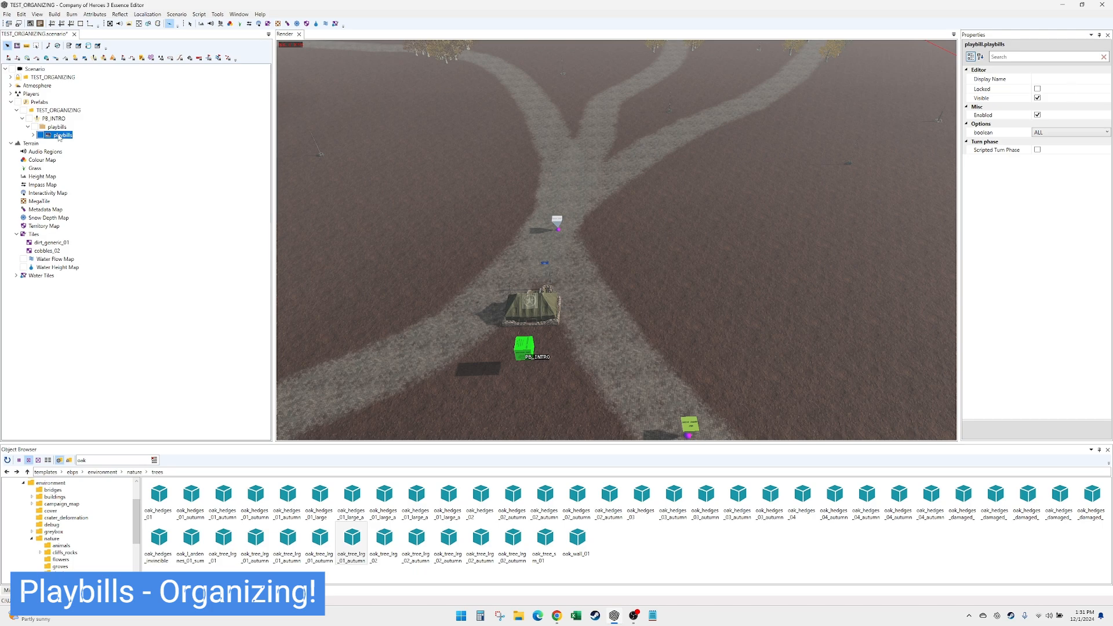
double_click(59, 138)
click(67, 152)
right_click(68, 152)
click(86, 161)
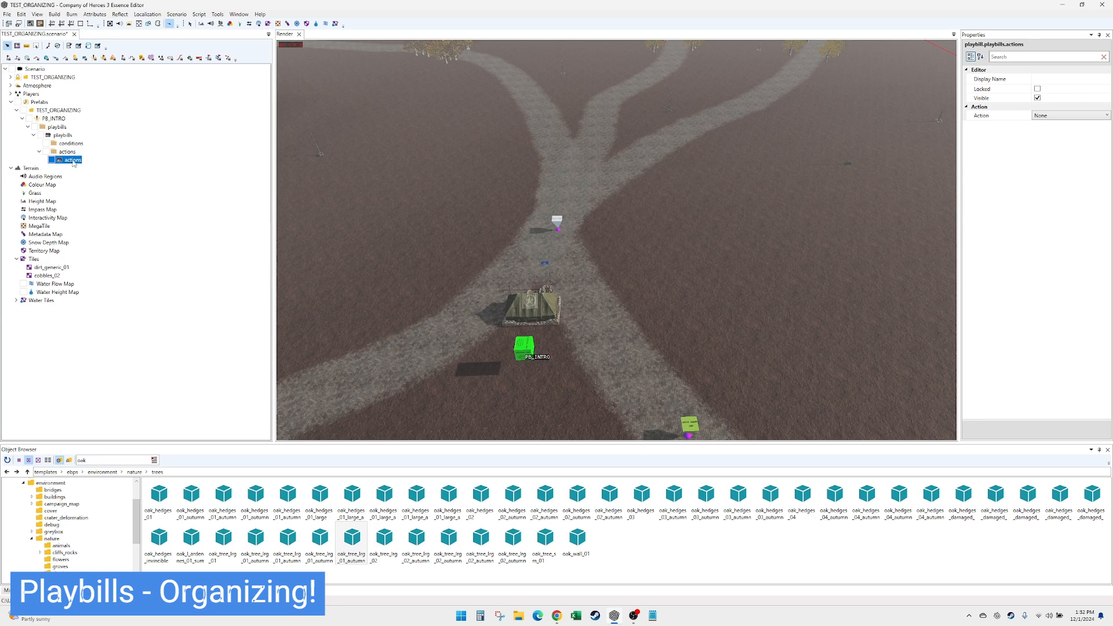
- Make the action a Wait with a duration of 5 and the display name WAIT 5
click(1072, 115)
click(1072, 116)
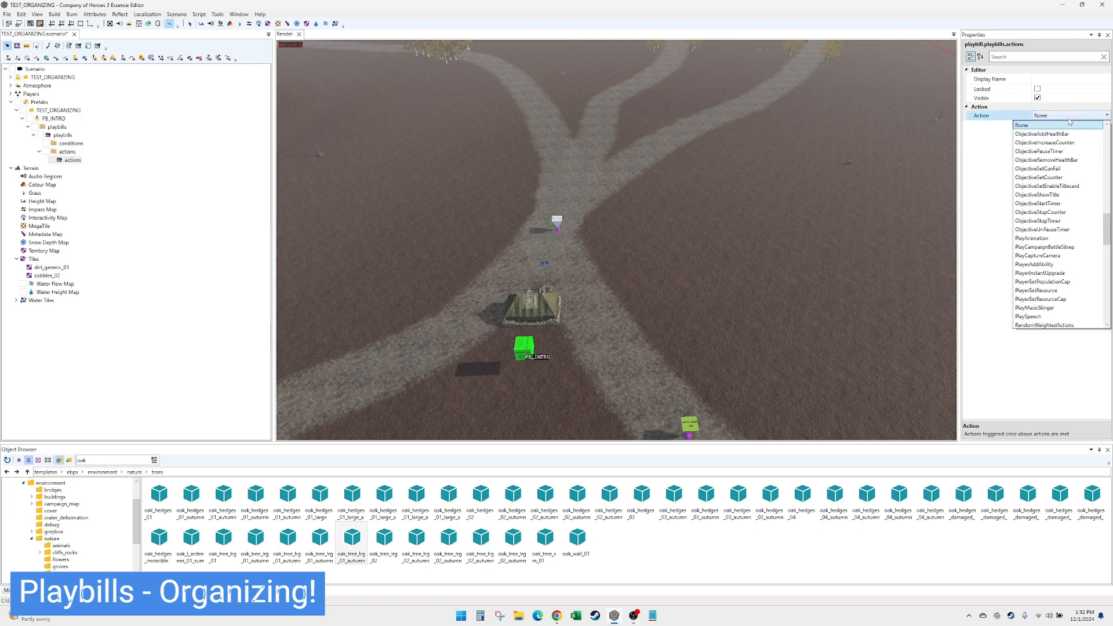
drag(1108, 224, 1107, 302)
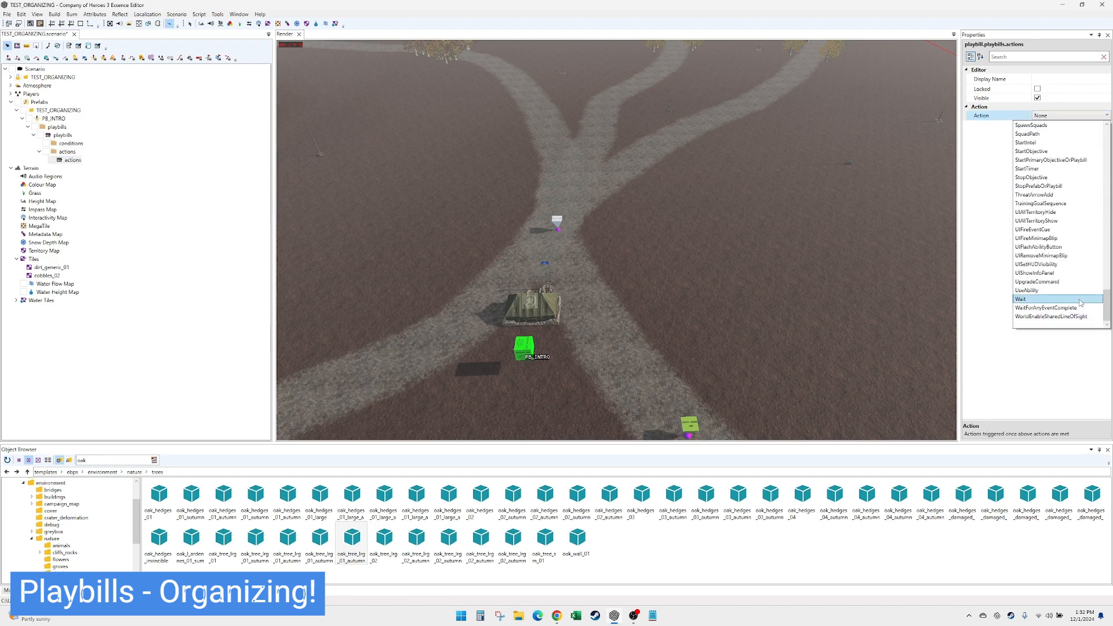
click(1080, 299)
click(1065, 133)
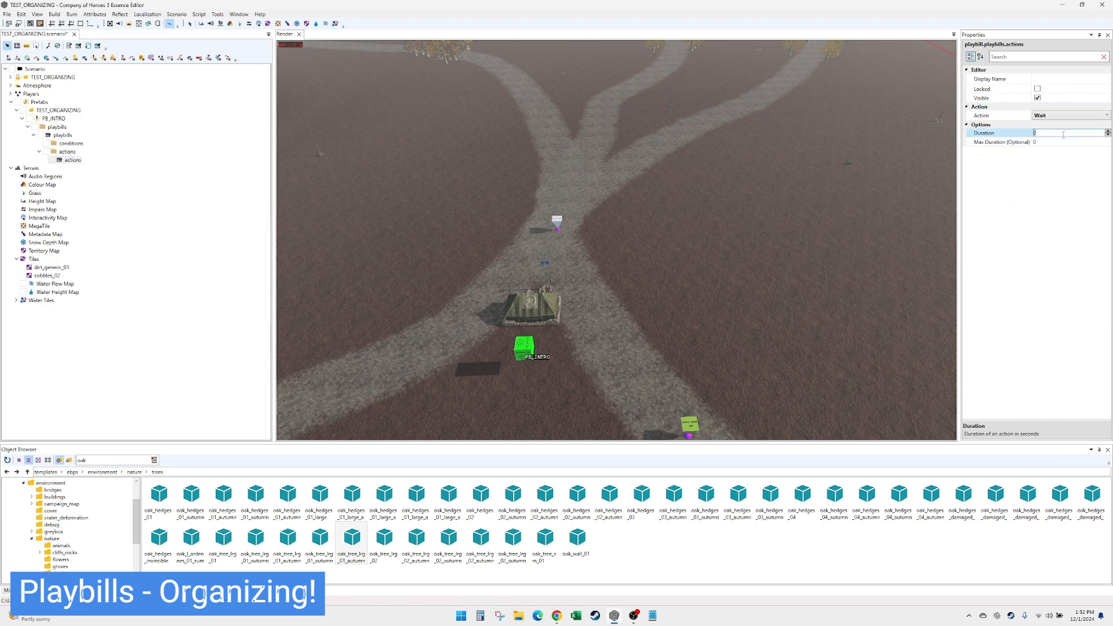
text(5)
click(1049, 79)
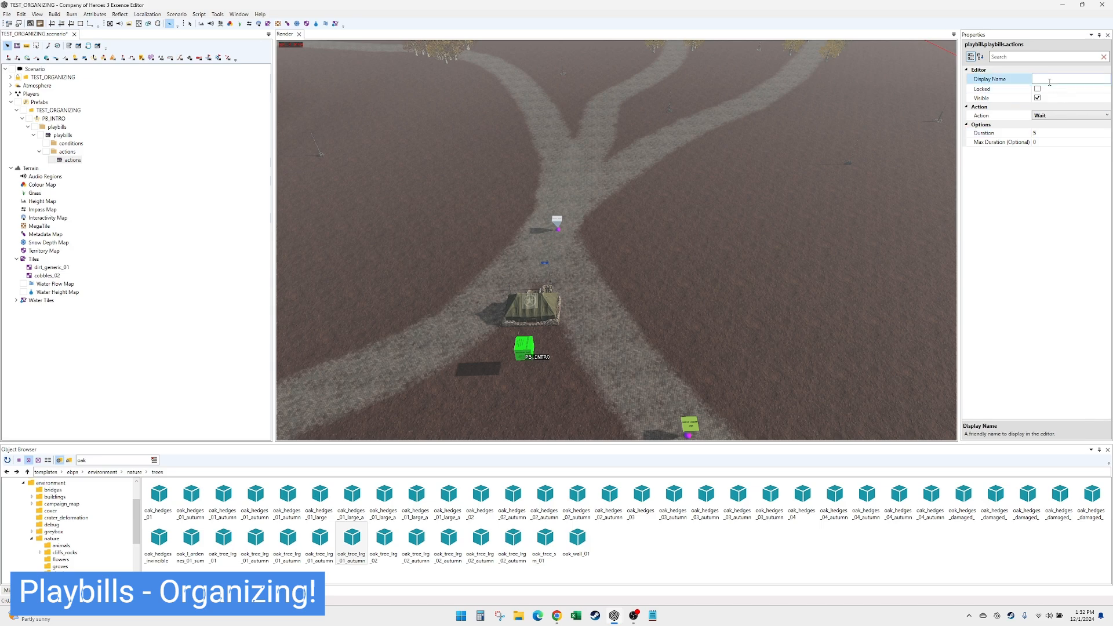
text(WAIT 5)
click(73, 159)
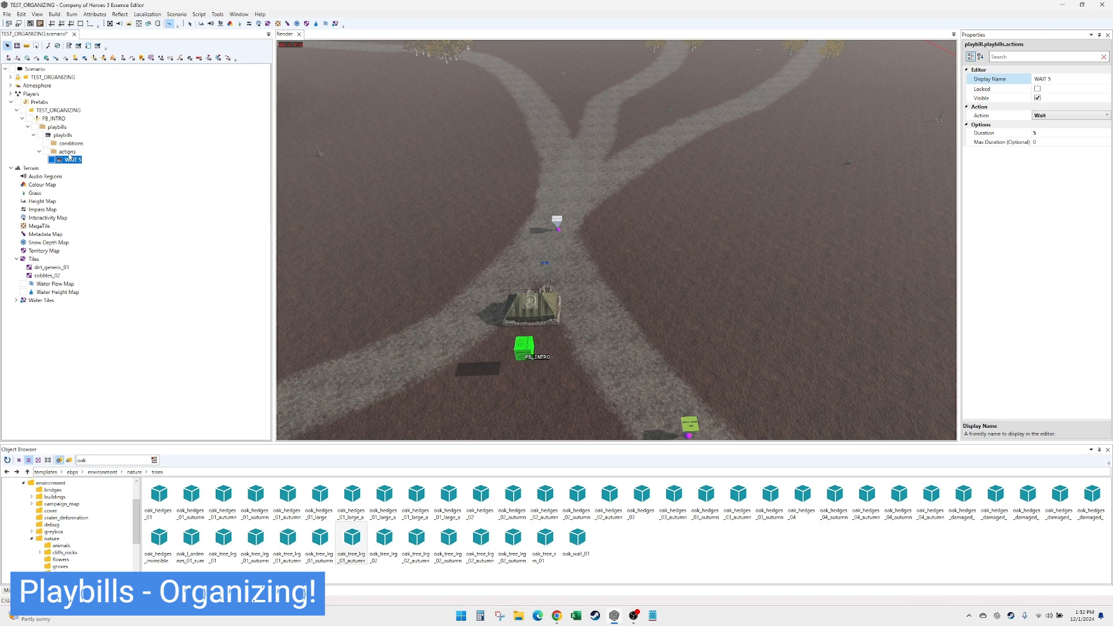
- Add a second action below WAIT 5 and set its type to UIFireEventCue
right_click(71, 153)
click(164, 173)
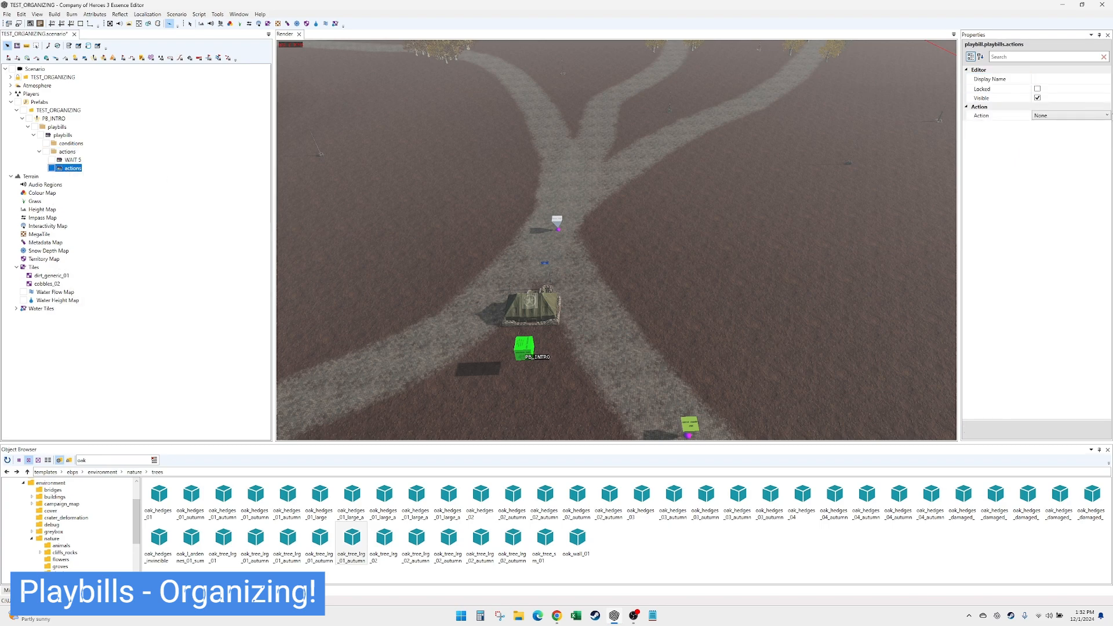
click(1072, 121)
scroll(1072, 256, down, 10)
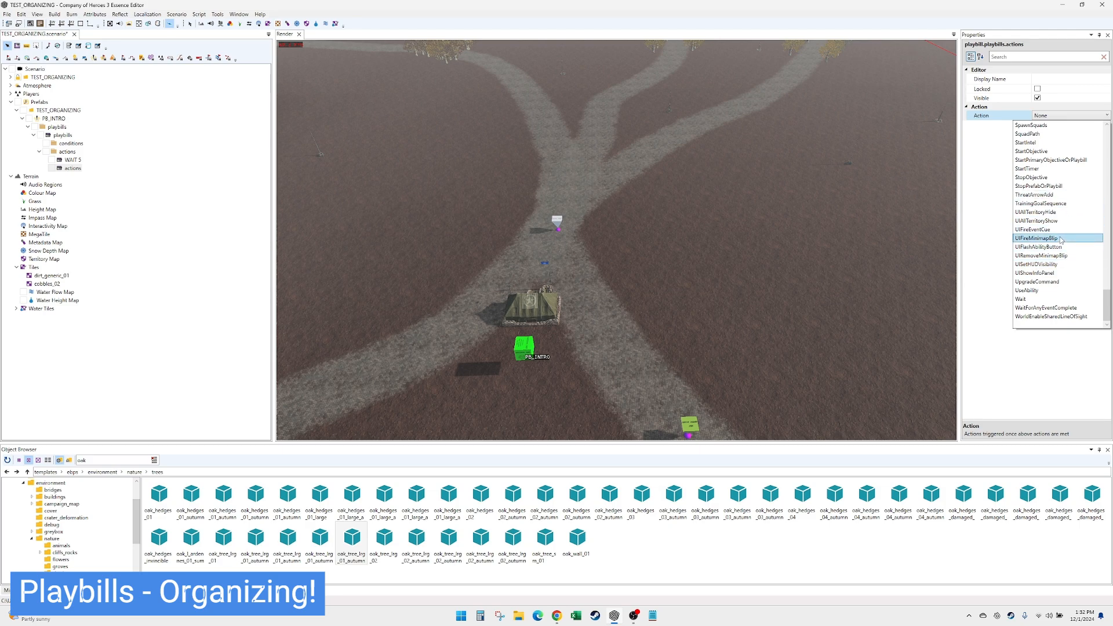
click(1060, 272)
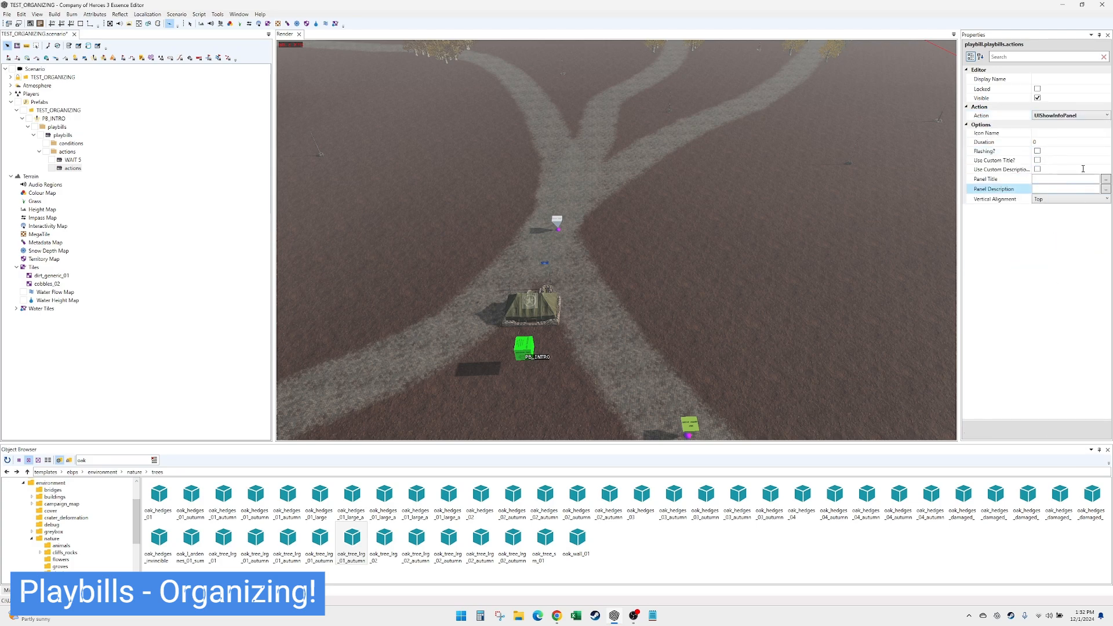
click(1073, 116)
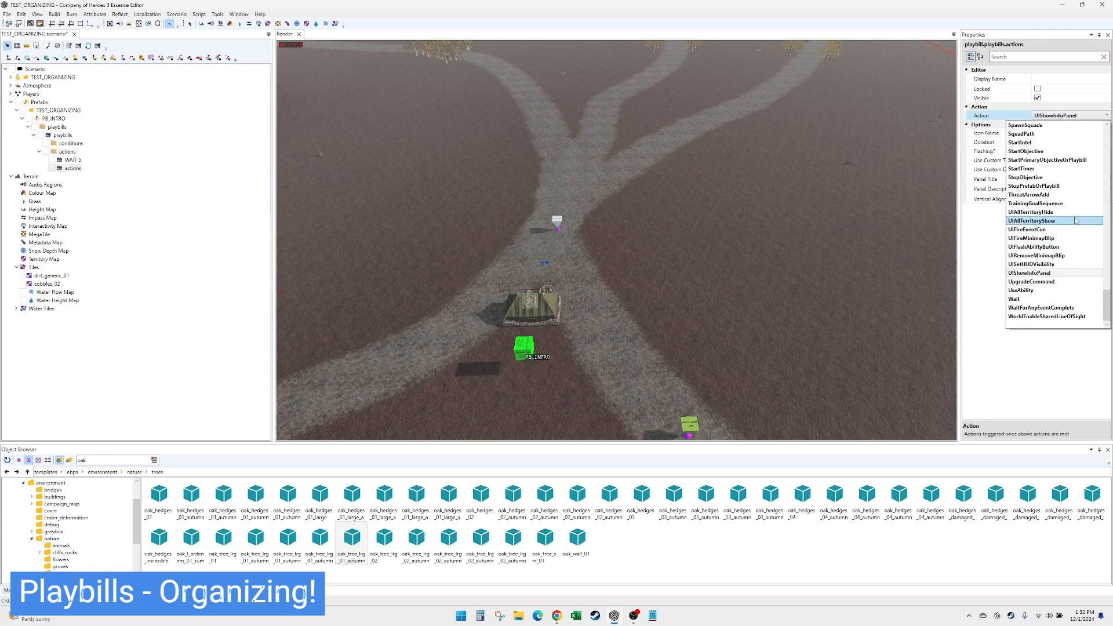
click(1072, 230)
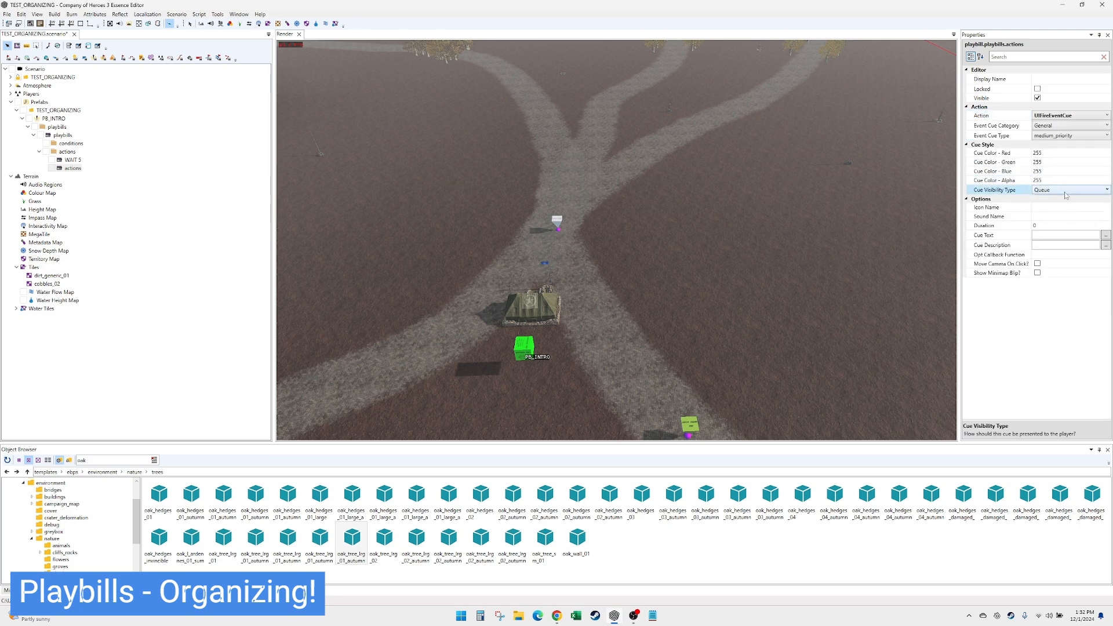
- Set the event cue's visibility type to Title, duration to 10, text to WELCOME TO and description to SAMPLE HORDE MAP
click(1067, 190)
click(1065, 216)
click(1047, 225)
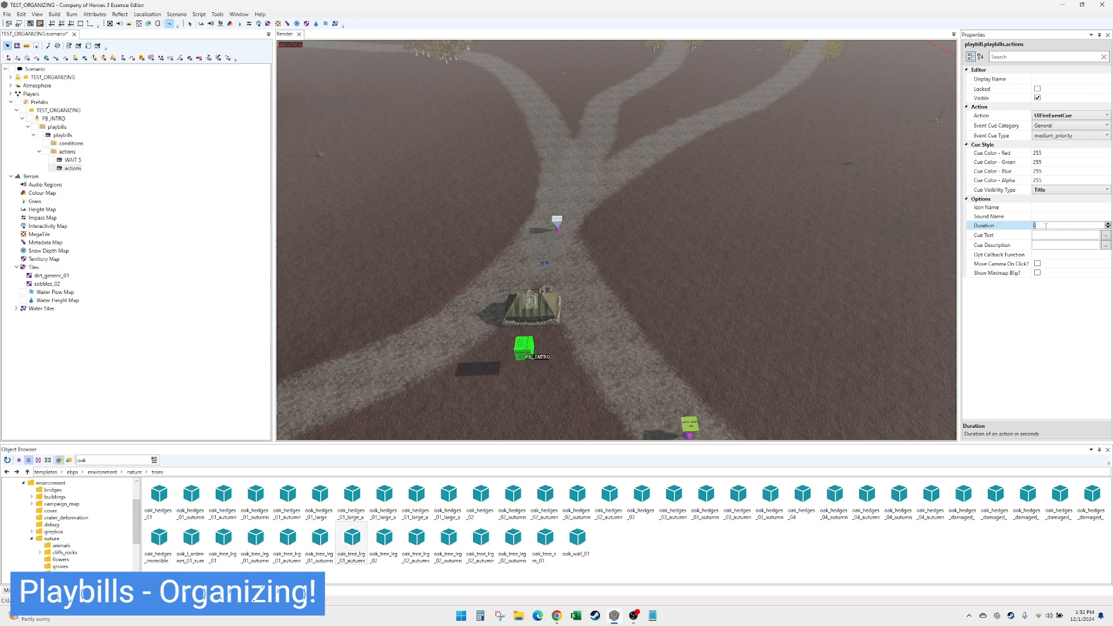
click(1048, 235)
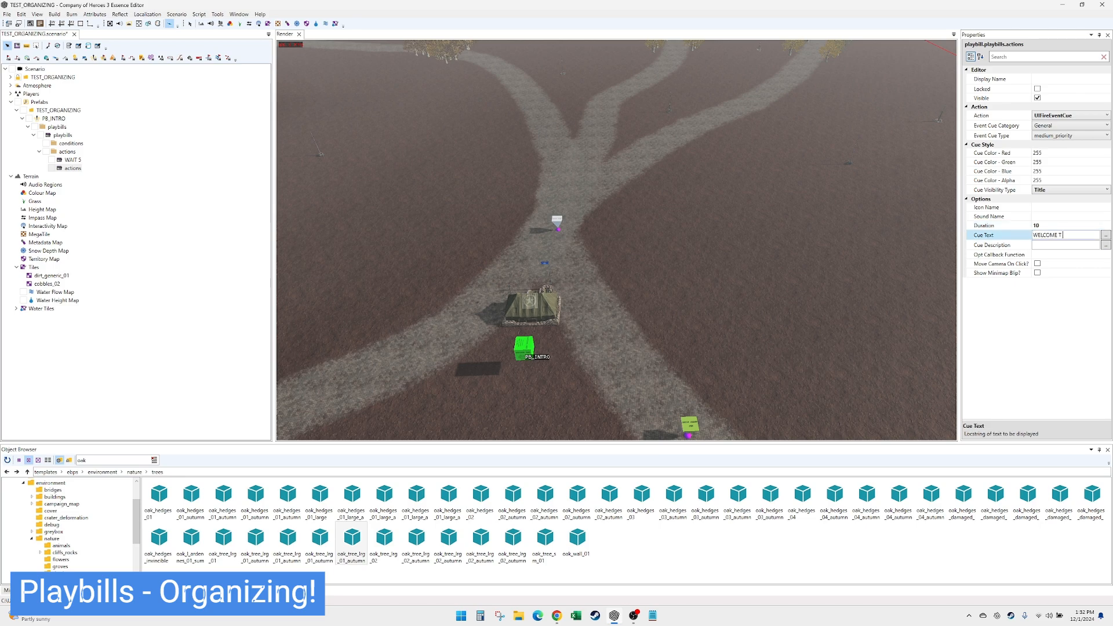
text(WELCOME TO)
key(Tab)
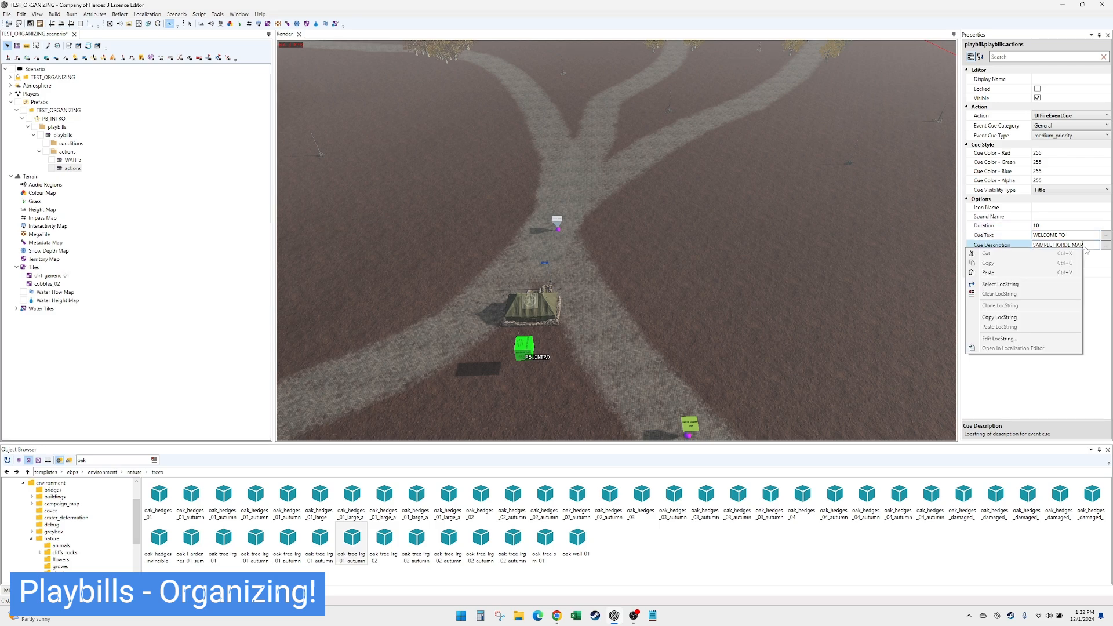
- Edit the cue description's LocString, adding lines below SAMPLE HORDE MAP that end with "die."
click(1042, 338)
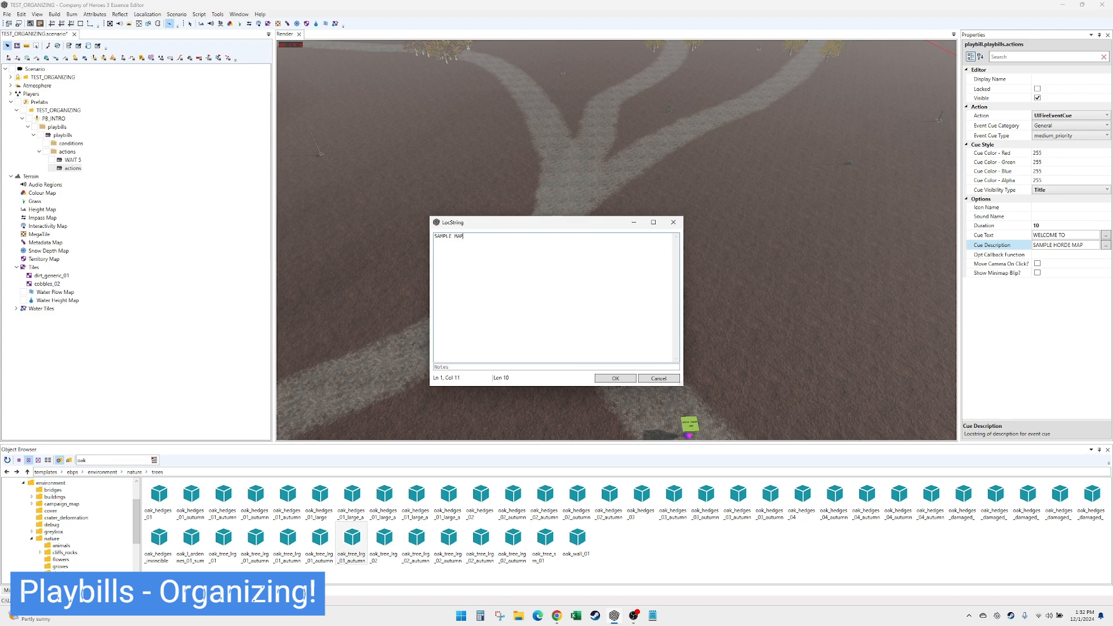
text(E MAP)
text(die.)
click(610, 378)
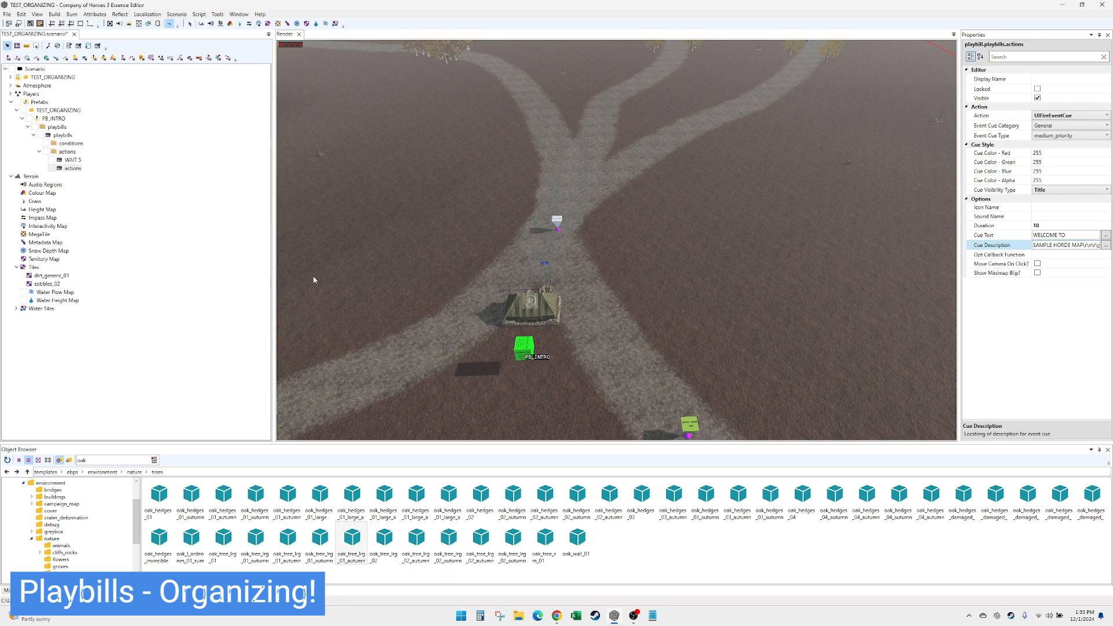
- Give the event cue action the display name TITLE WELCOME
click(1054, 79)
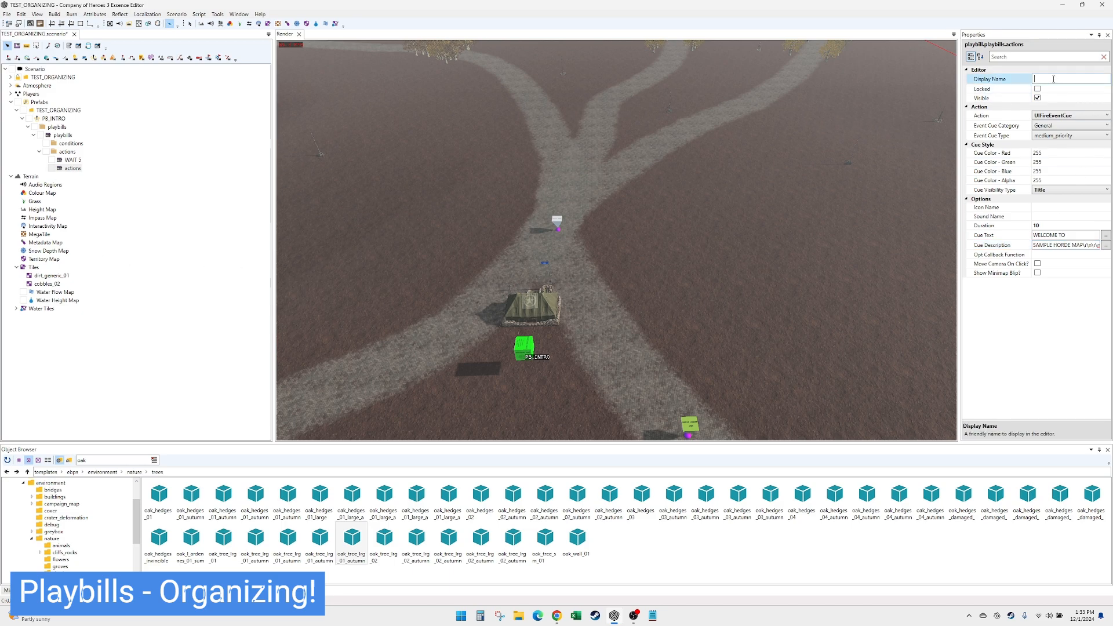
text(TITLE WELCOME)
click(70, 160)
click(69, 168)
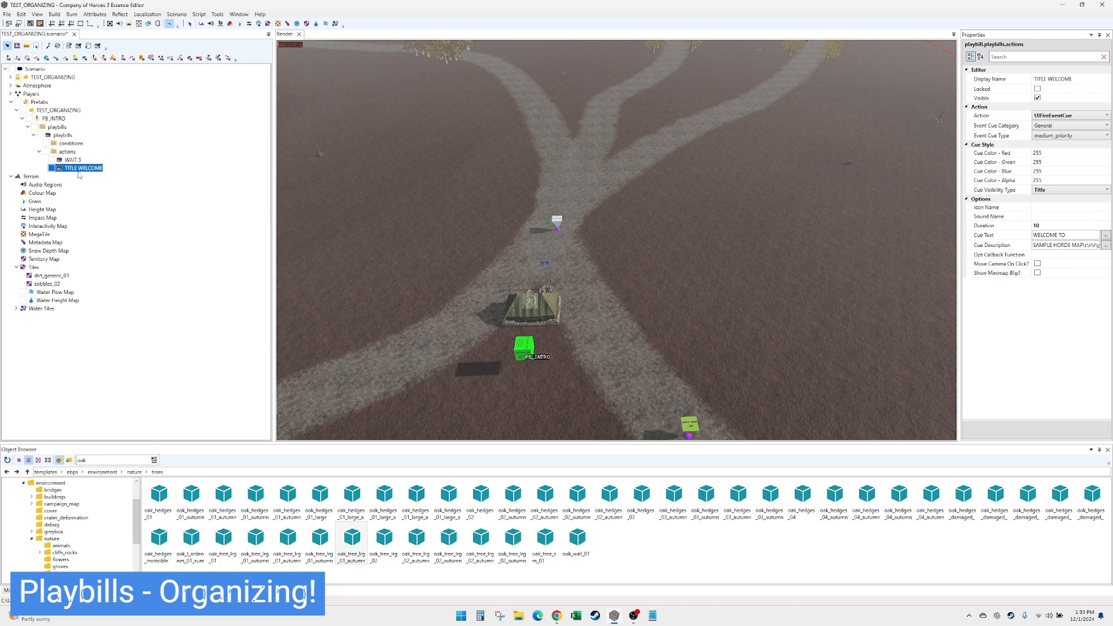
- Collapse PB_INTRO and add a Prefab Group to the TEST_ORGANIZING prefab layer
click(22, 118)
right_click(58, 111)
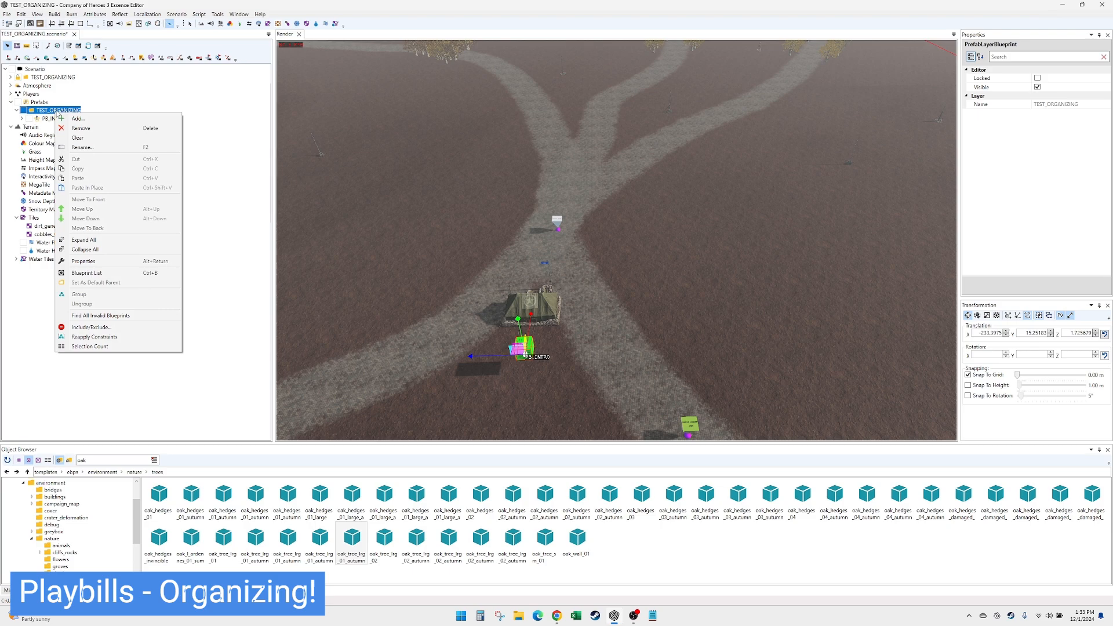
click(78, 119)
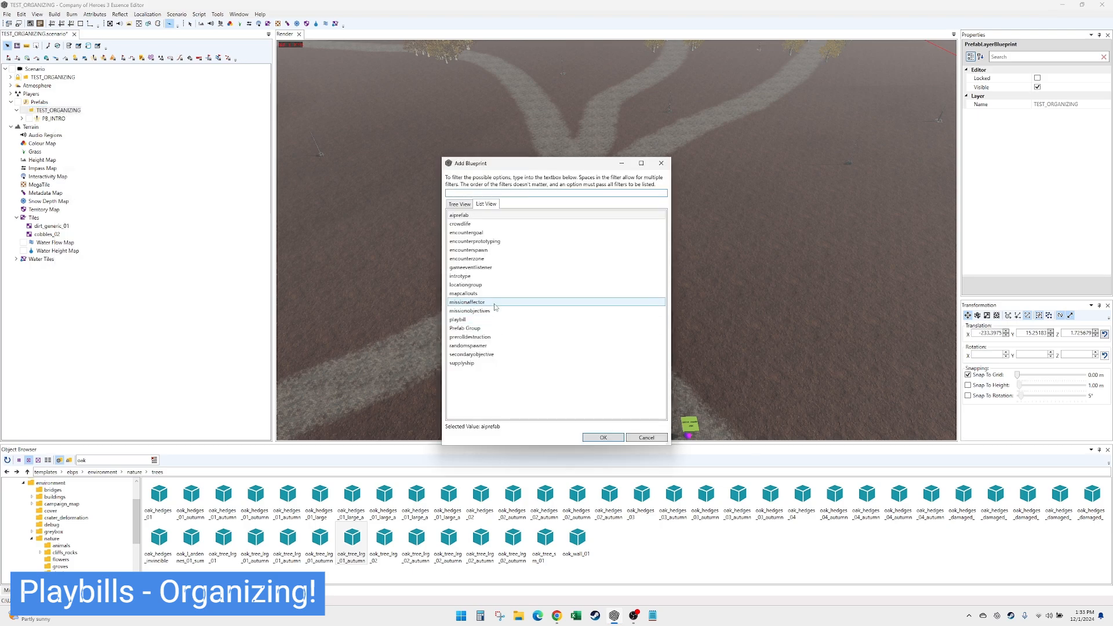
double_click(465, 328)
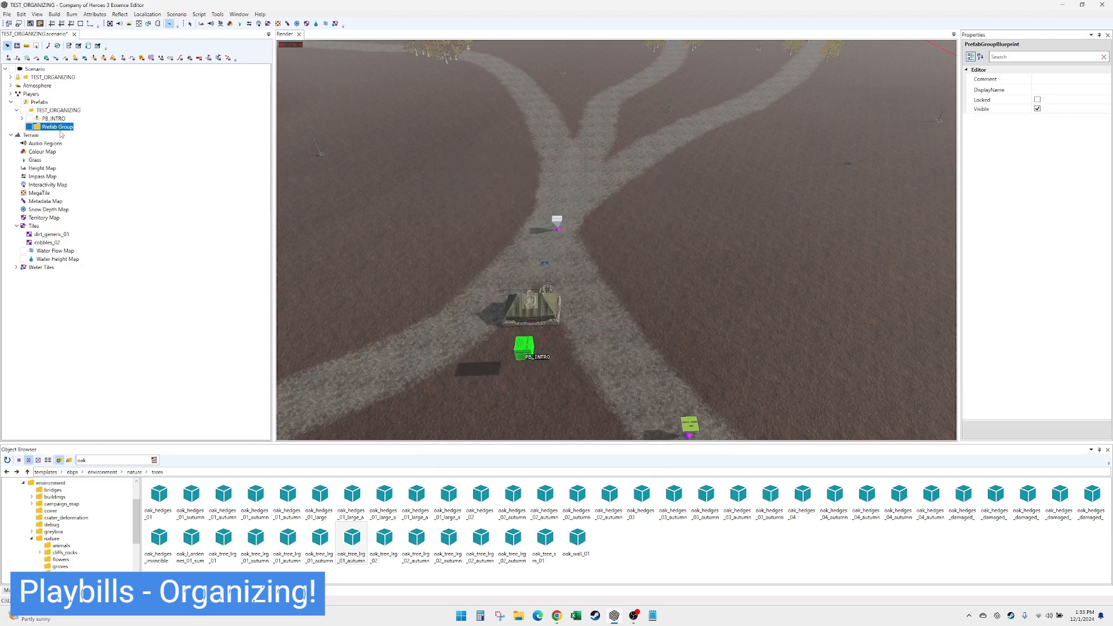
- Give the new prefab group under TEST_ORGANIZING the display name WAVE 1
right_click(63, 128)
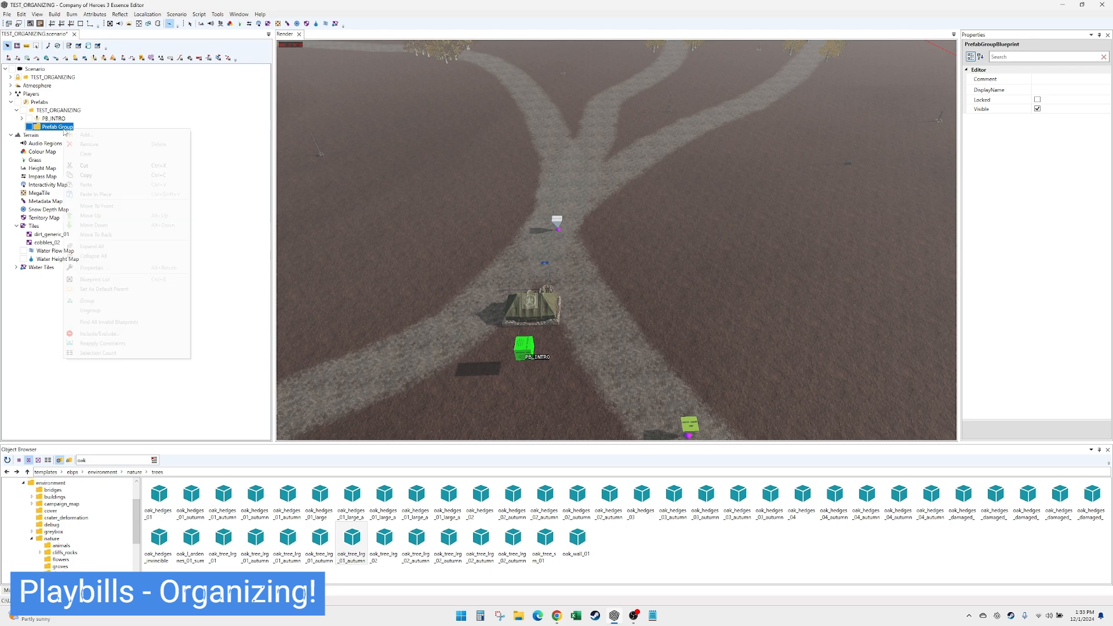
click(53, 131)
click(1049, 91)
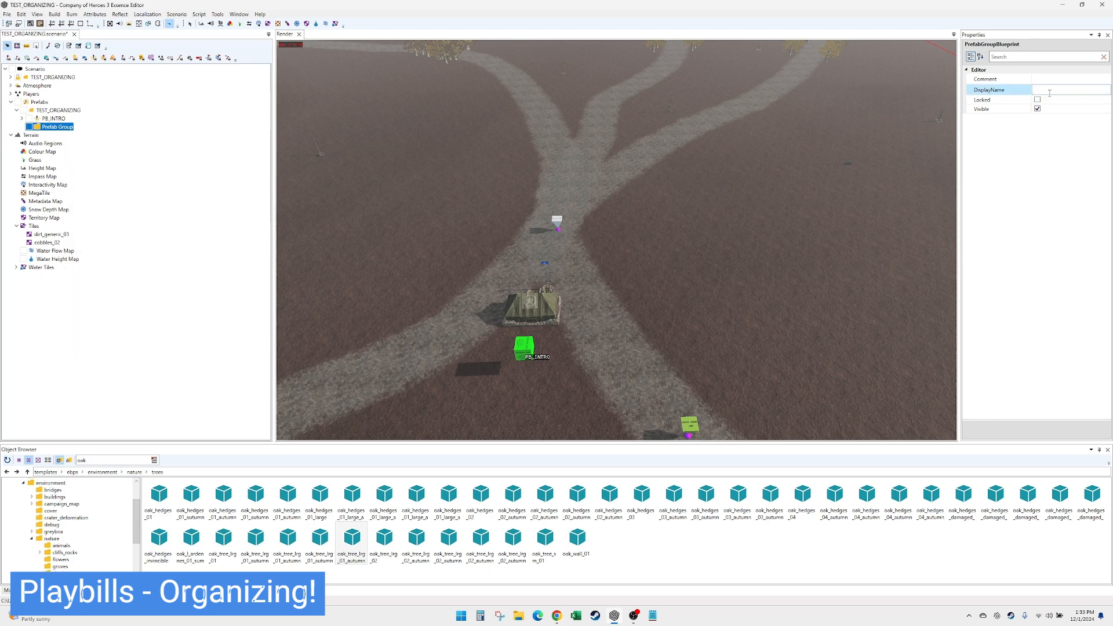
click(1052, 90)
text(WAVE 1)
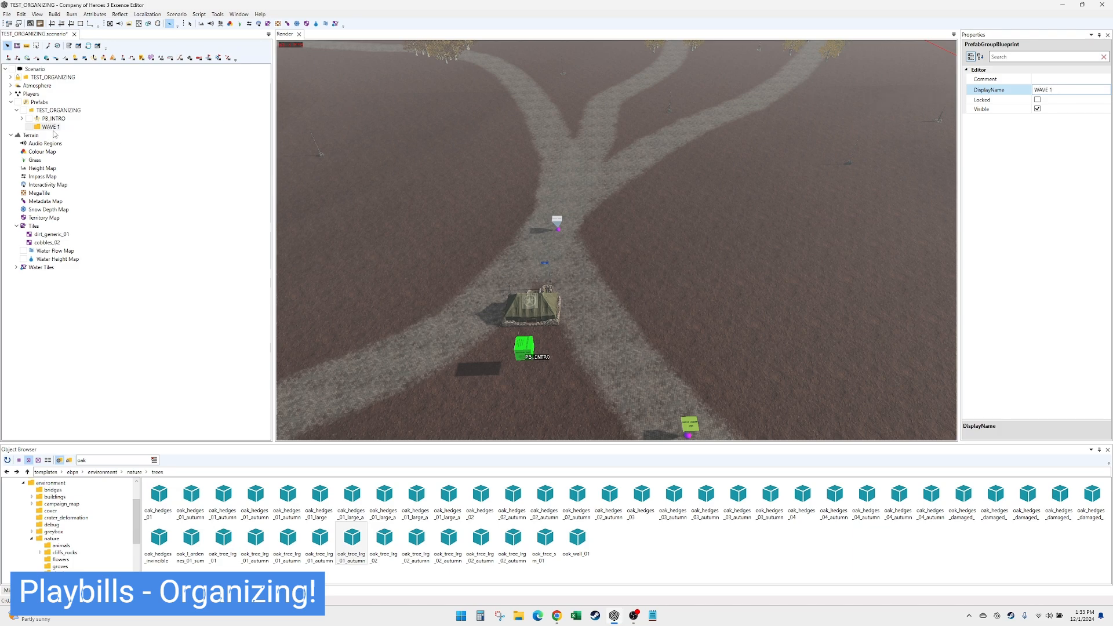
- Add a playbill prefab to the WAVE 1 group and name it PB_WAVE1_START
right_click(47, 129)
click(58, 138)
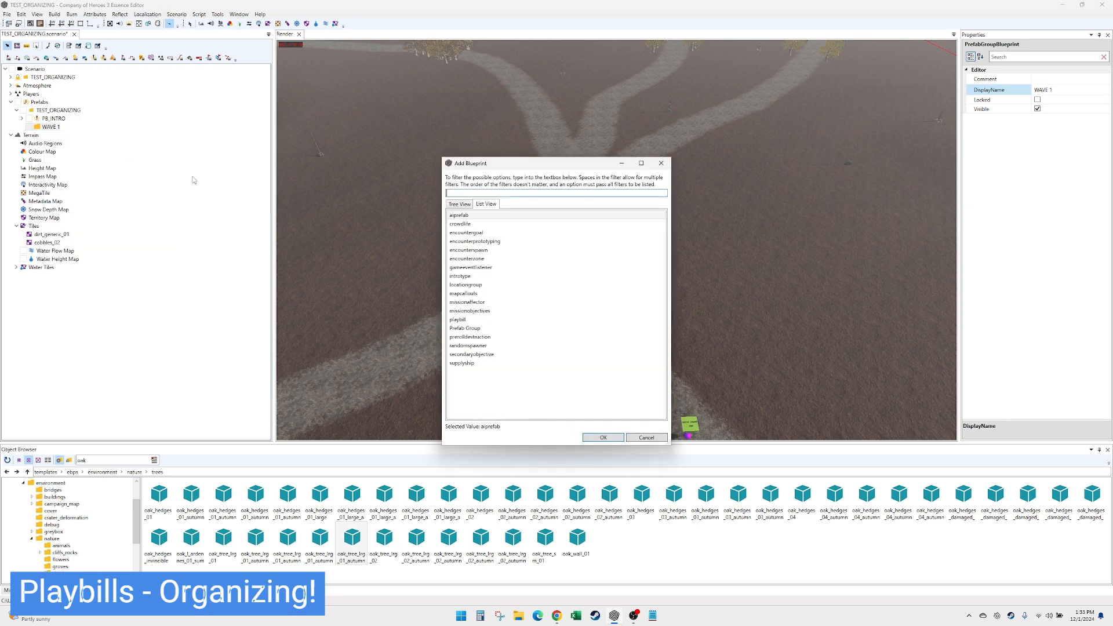
double_click(482, 319)
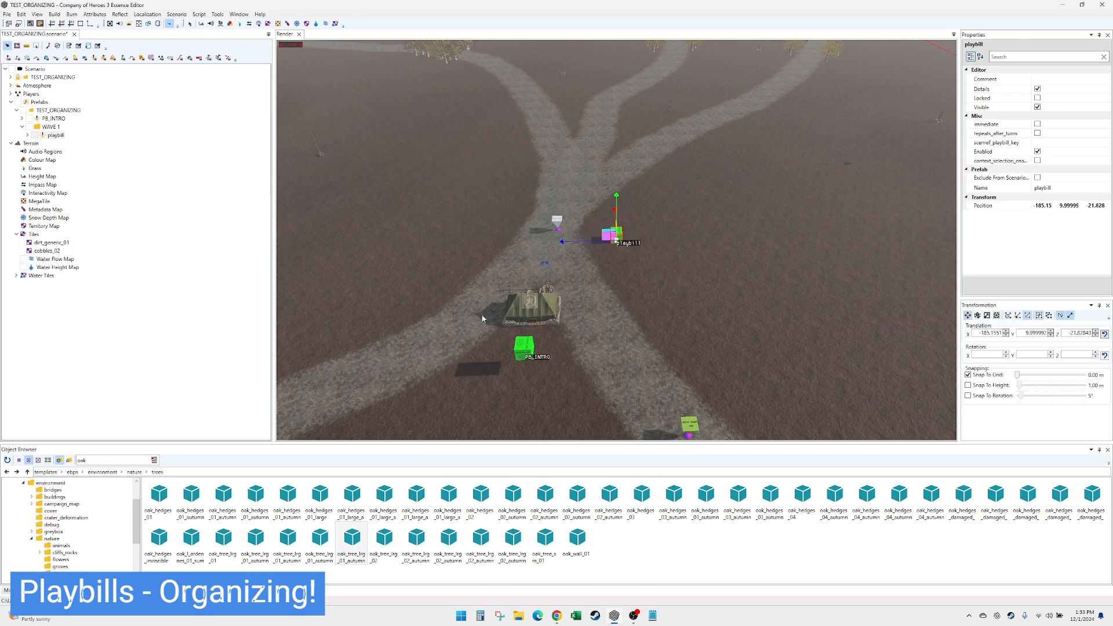
click(56, 135)
double_click(1077, 187)
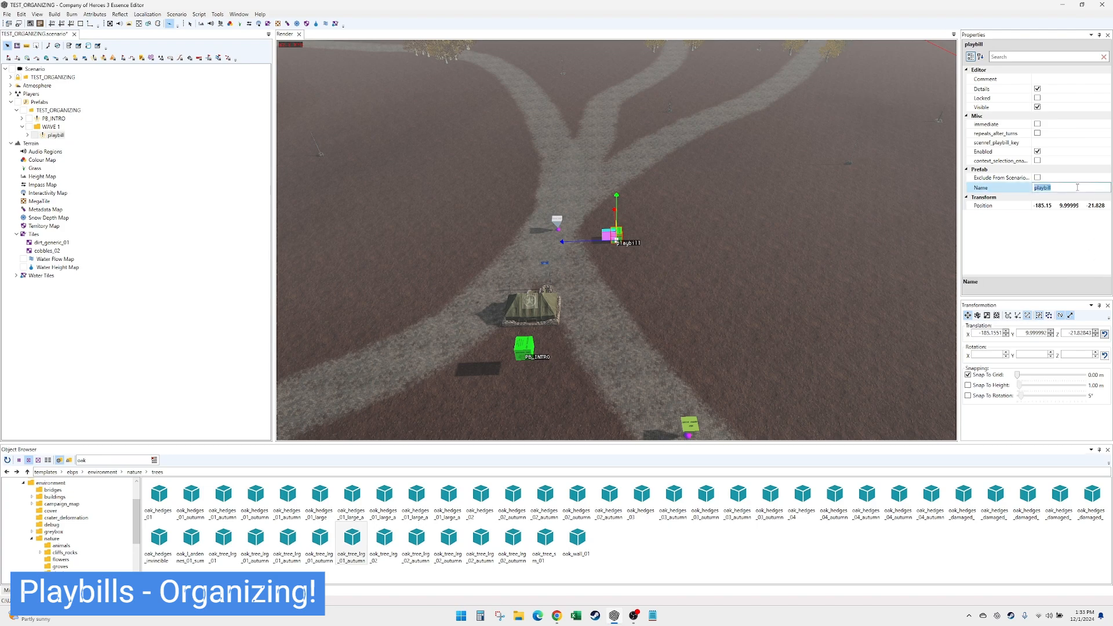
text(PB_)
text(WAVE1_START)
key(Return)
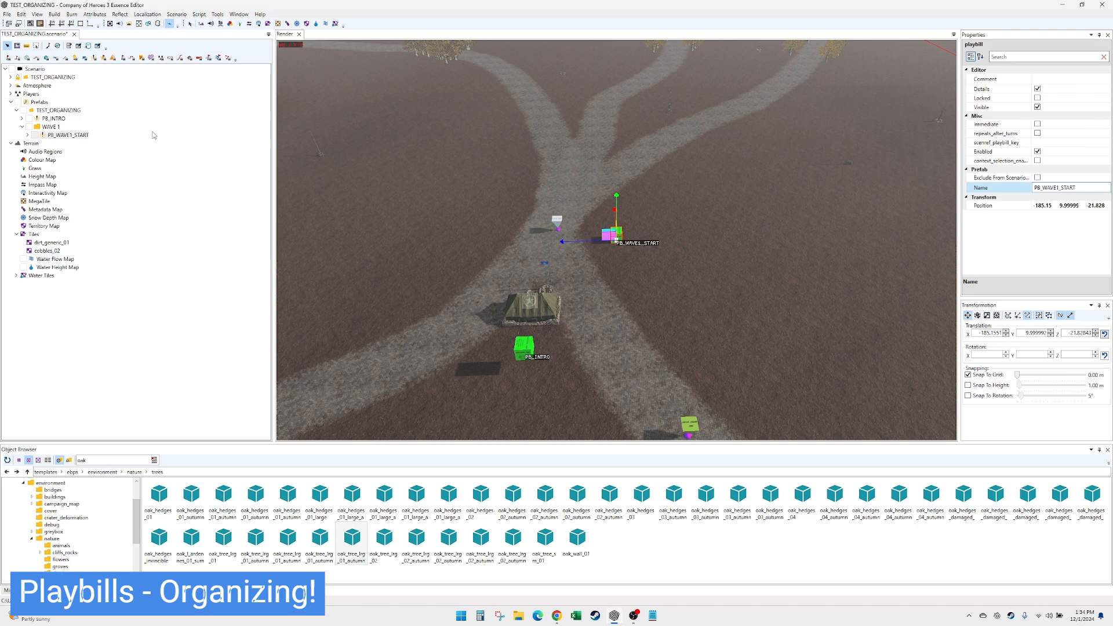
- Add a second playbill prefab to the WAVE 1 group and name it PB_SPAWN_STORMTROOPER1
click(77, 135)
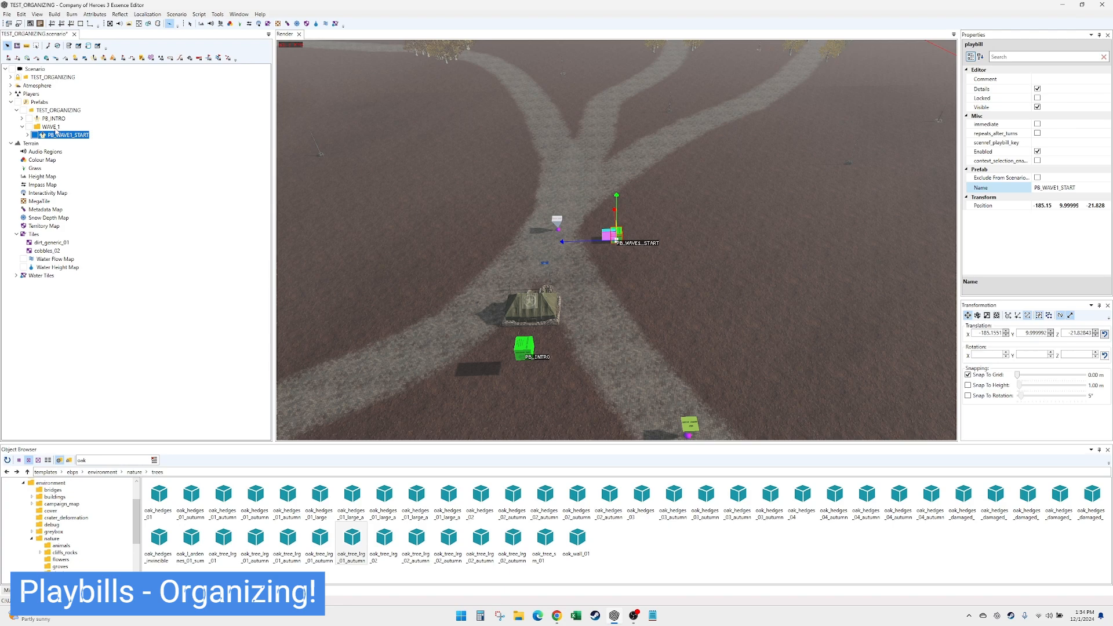
right_click(55, 128)
click(76, 134)
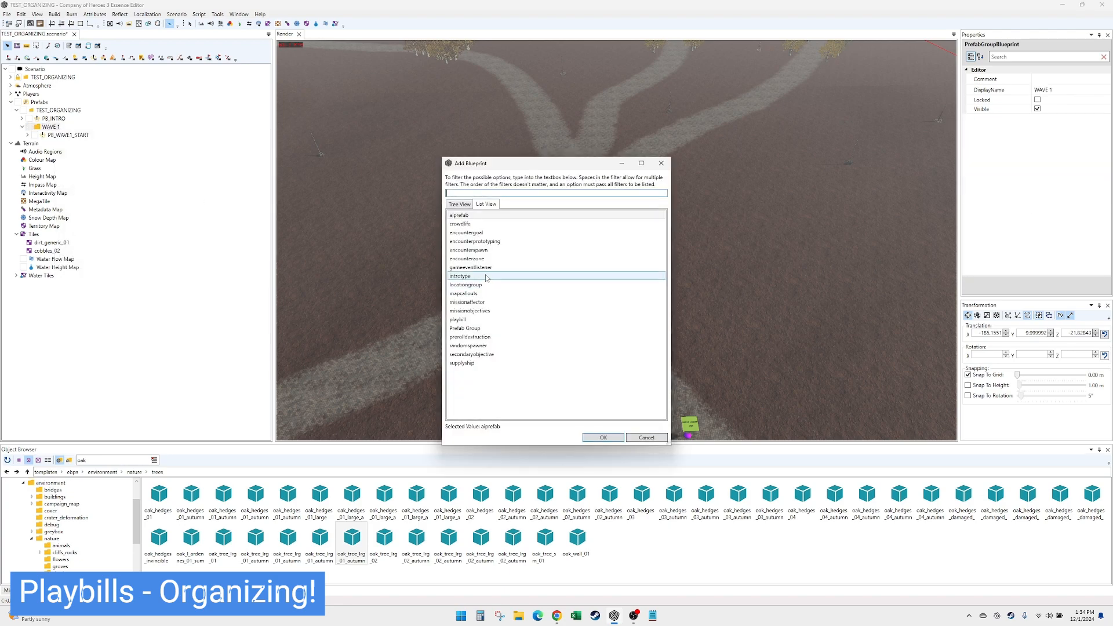
double_click(475, 319)
click(1043, 188)
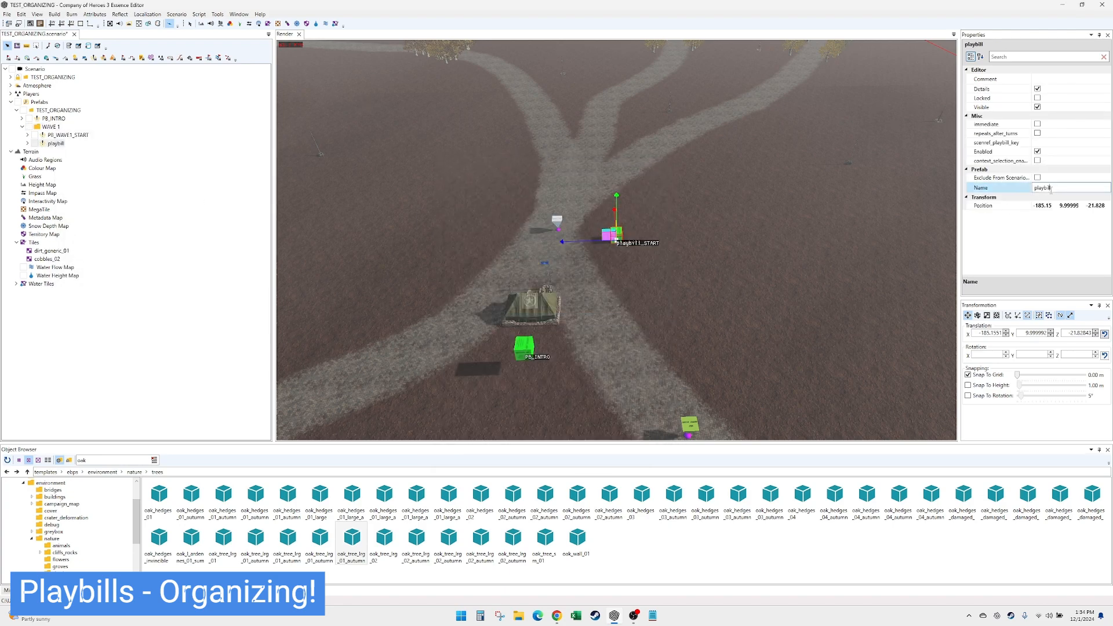
text(P)
text(B_SPAWN_TROOSP)
text(TORMTRO)
text(OPER)
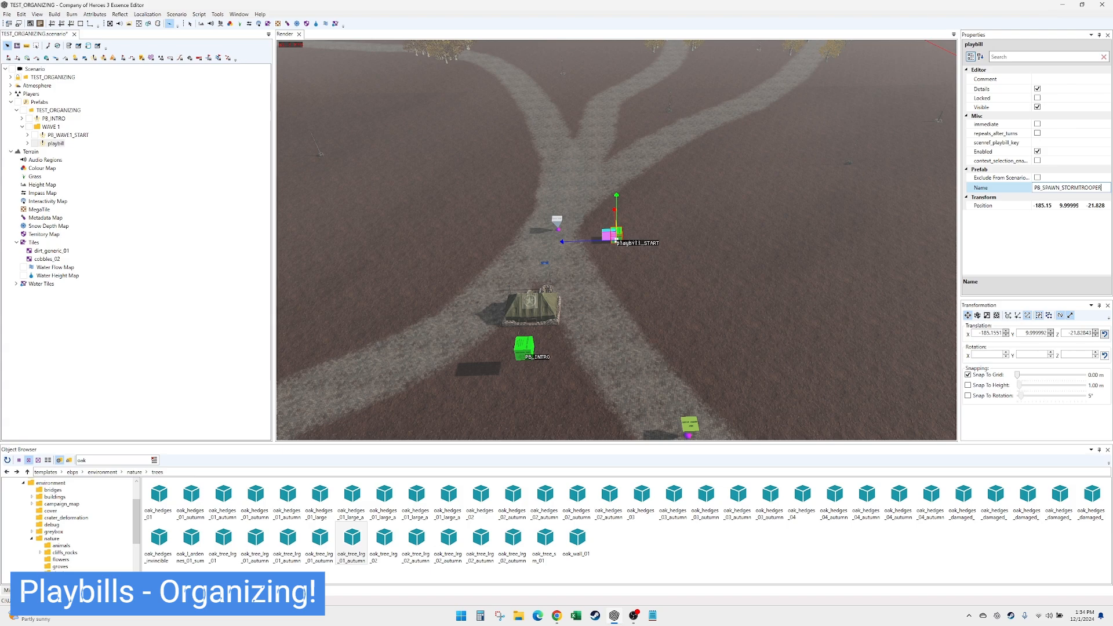
text(1)
- Add a playbills entry to PB_SPAWN_STORMTROOPER1 and add an action inside it
click(58, 145)
double_click(65, 145)
right_click(66, 150)
click(76, 160)
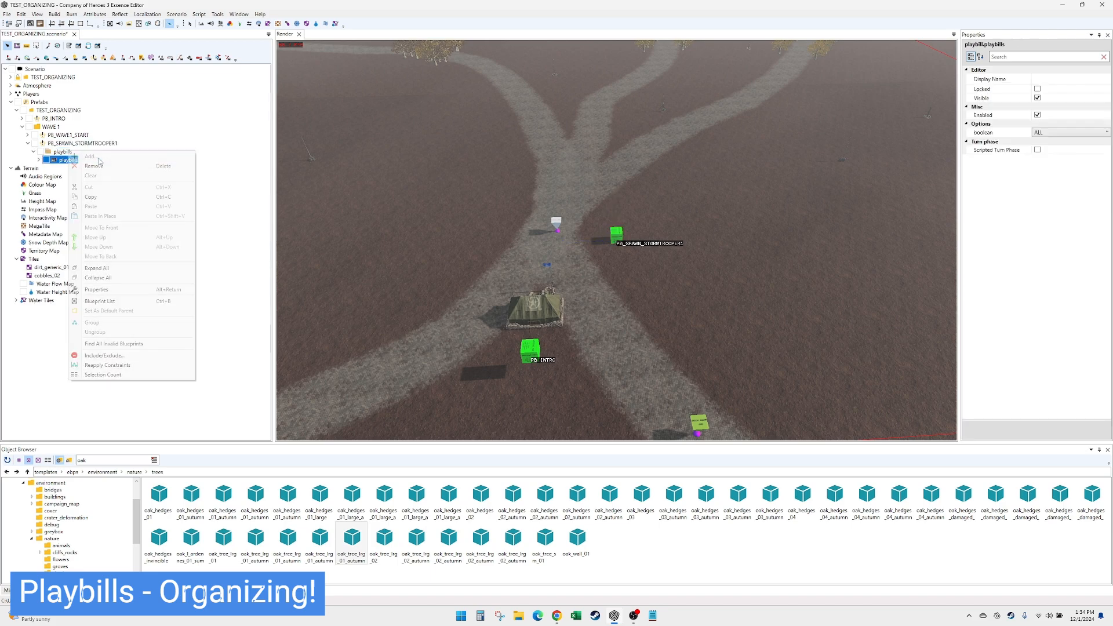
double_click(75, 163)
click(74, 176)
right_click(87, 177)
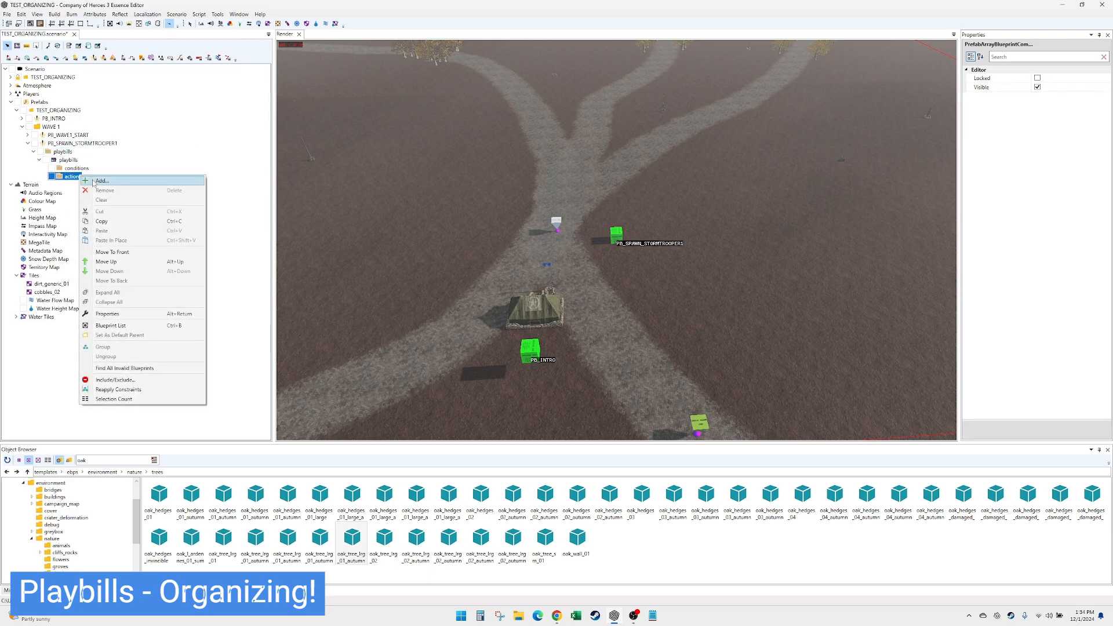
click(94, 185)
- Set the action type to SpawnSquads, with SGroup STORMTROOPER1 and display name SPAWN STORMTROOPER1
click(1084, 116)
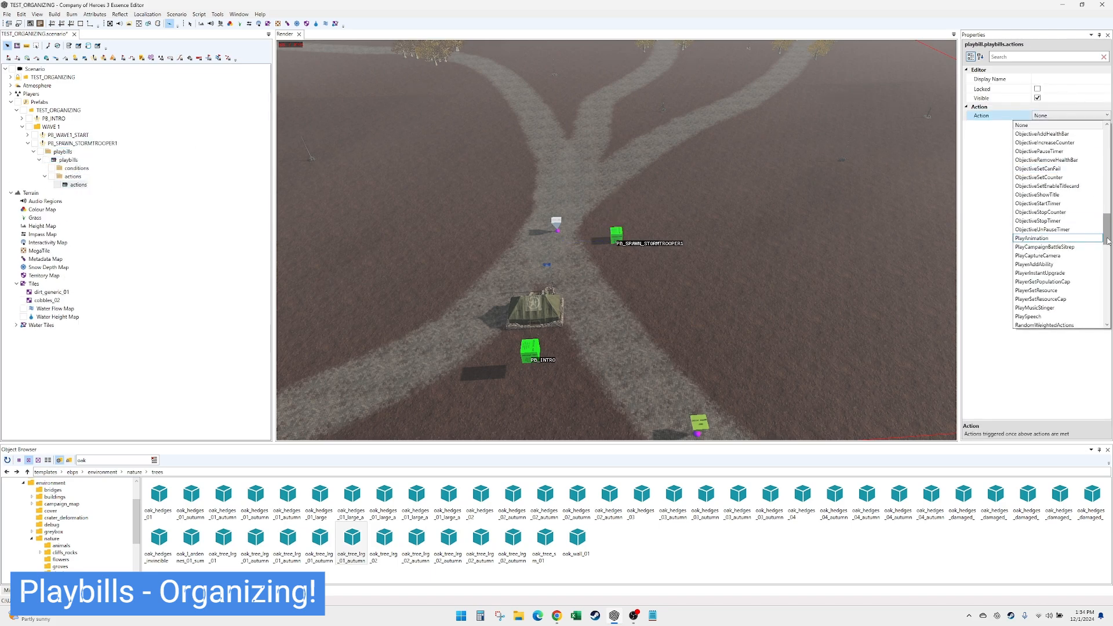
drag(1108, 240, 1107, 302)
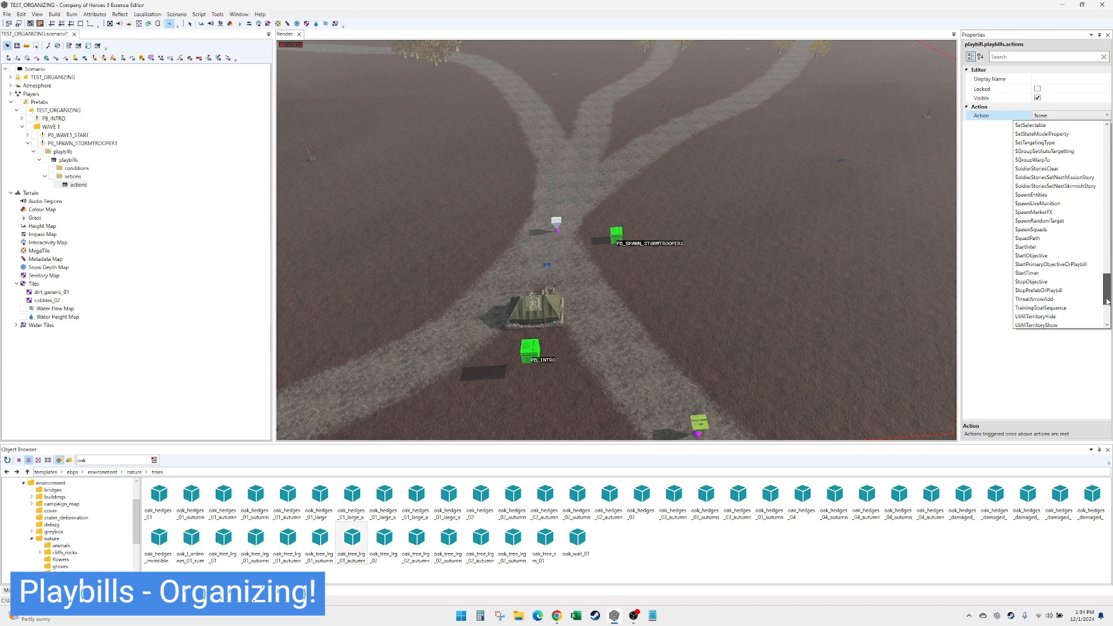
click(1055, 229)
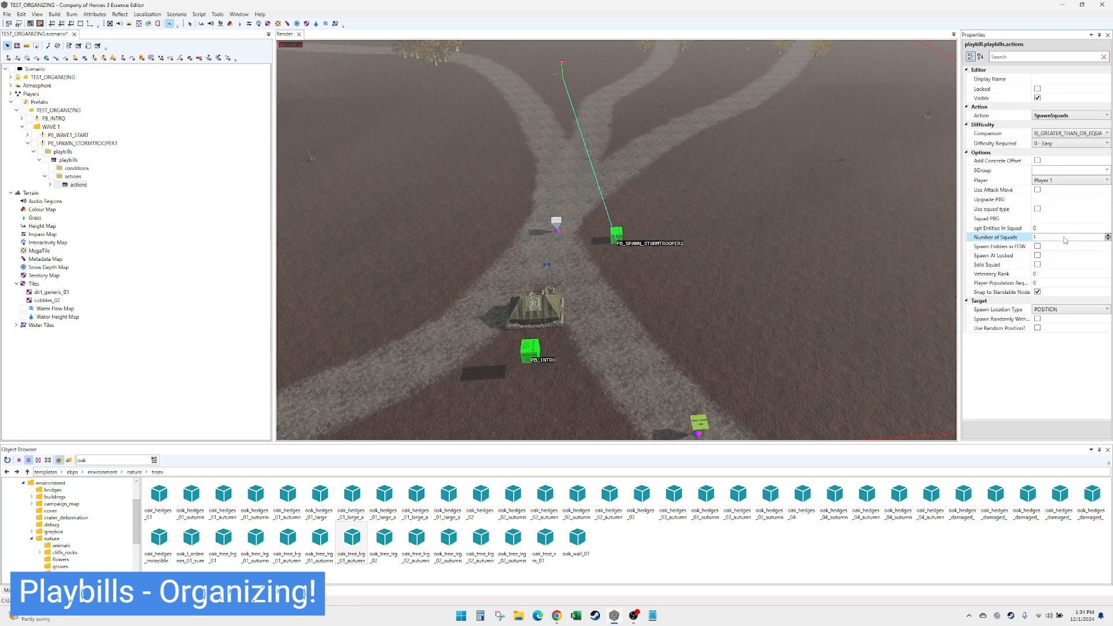
click(1055, 170)
key(ctrl+v)
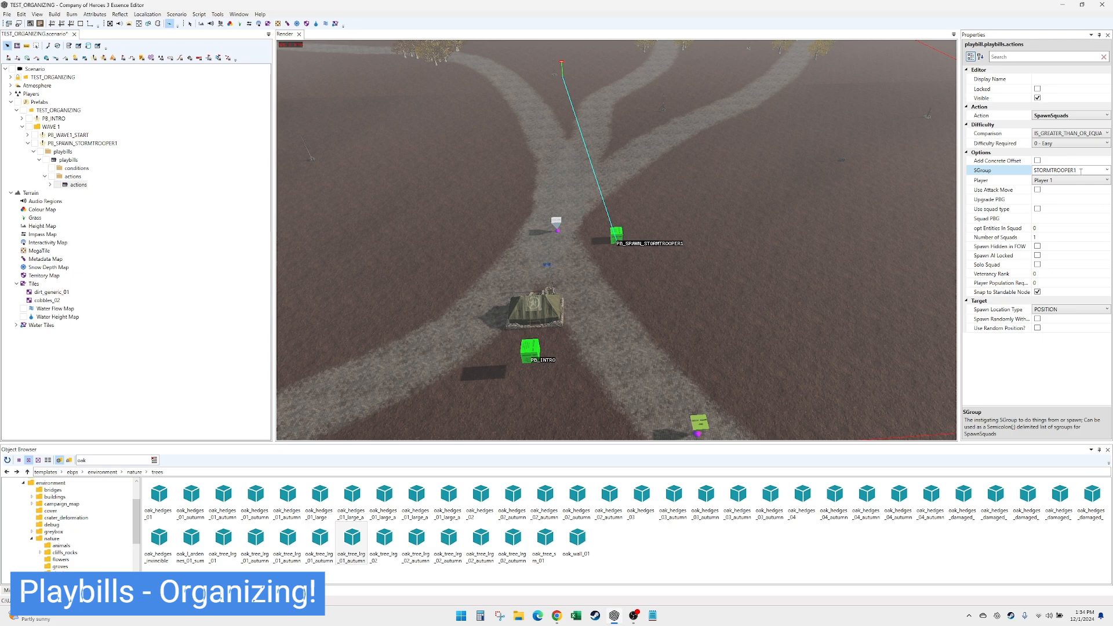
click(1072, 79)
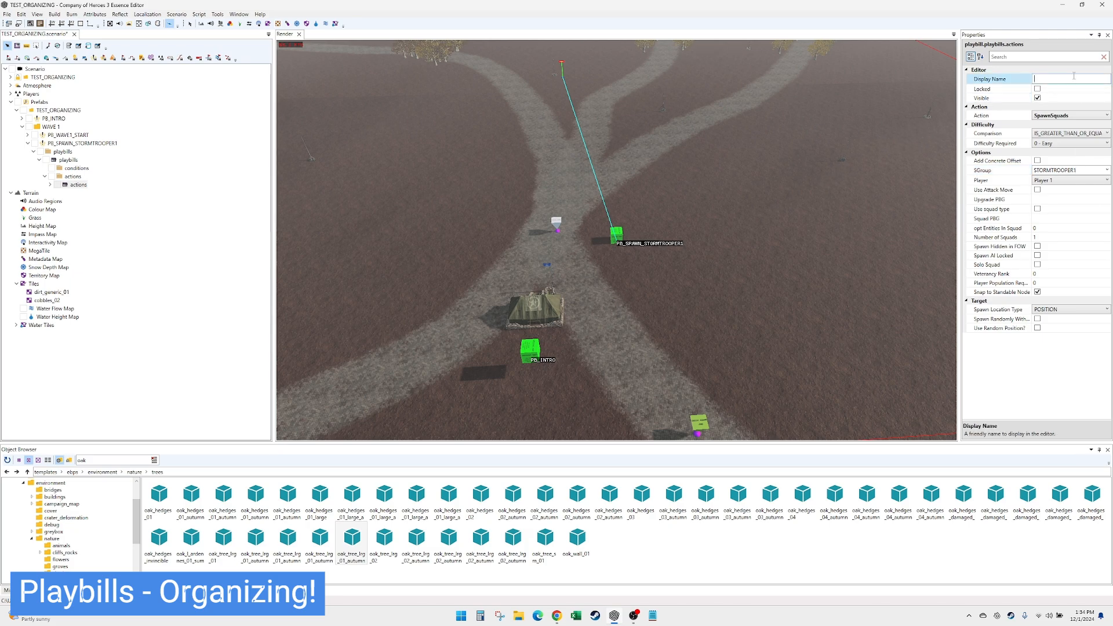
text(SPAWN)
key(ctrl+v)
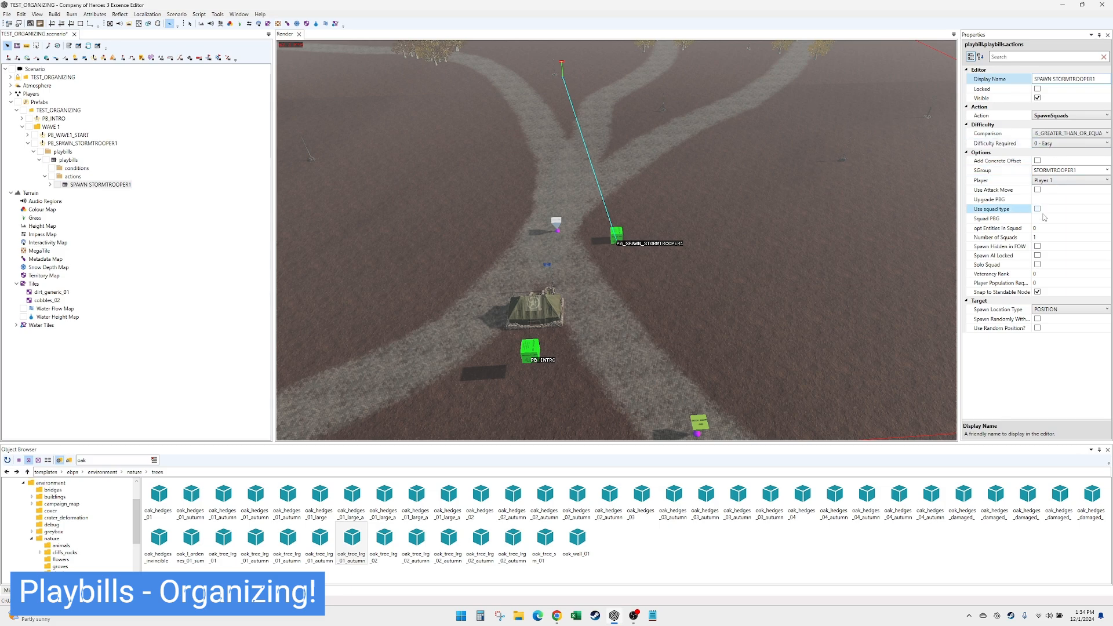
- Enable Spawn AI Locked and set the Squad PBG to stormtrooper_ger from the German infantry blueprints
click(1038, 256)
click(1037, 256)
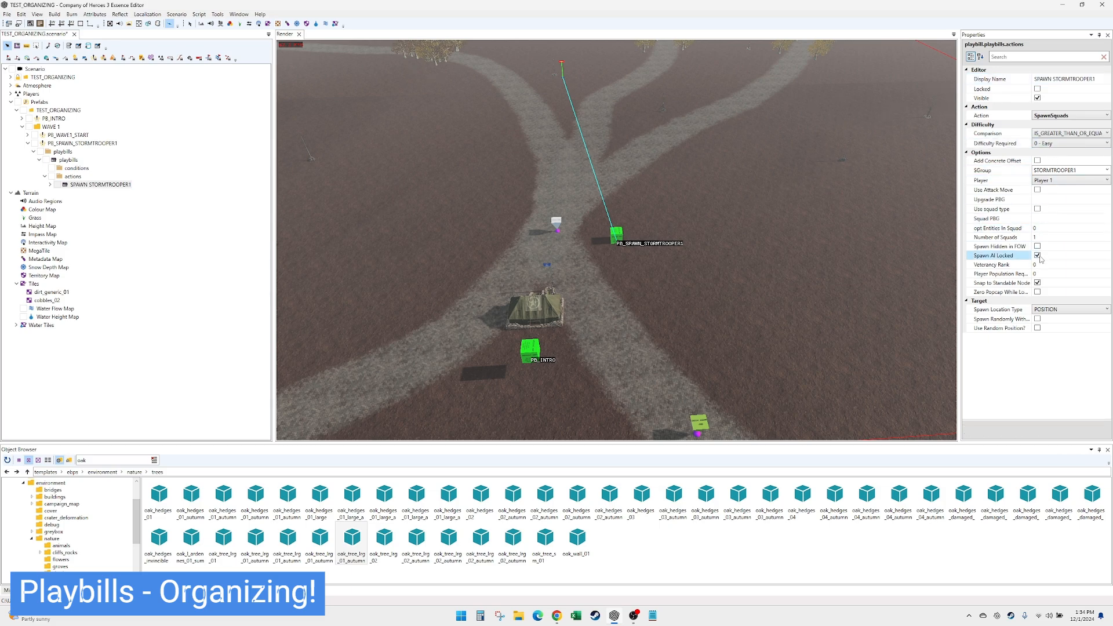
click(1055, 218)
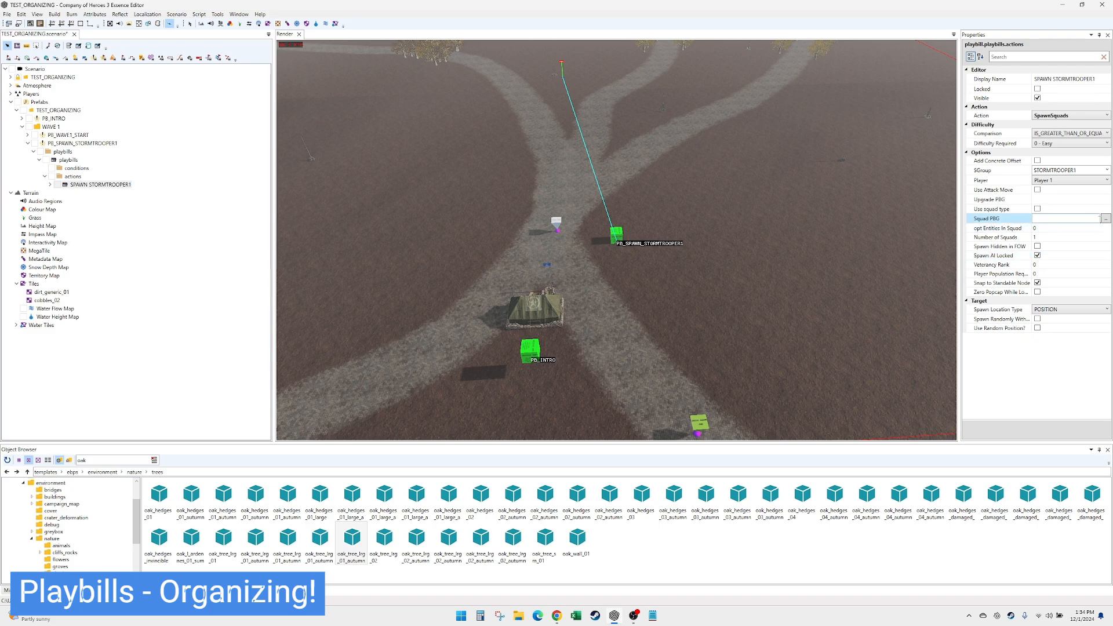
click(1106, 218)
click(545, 249)
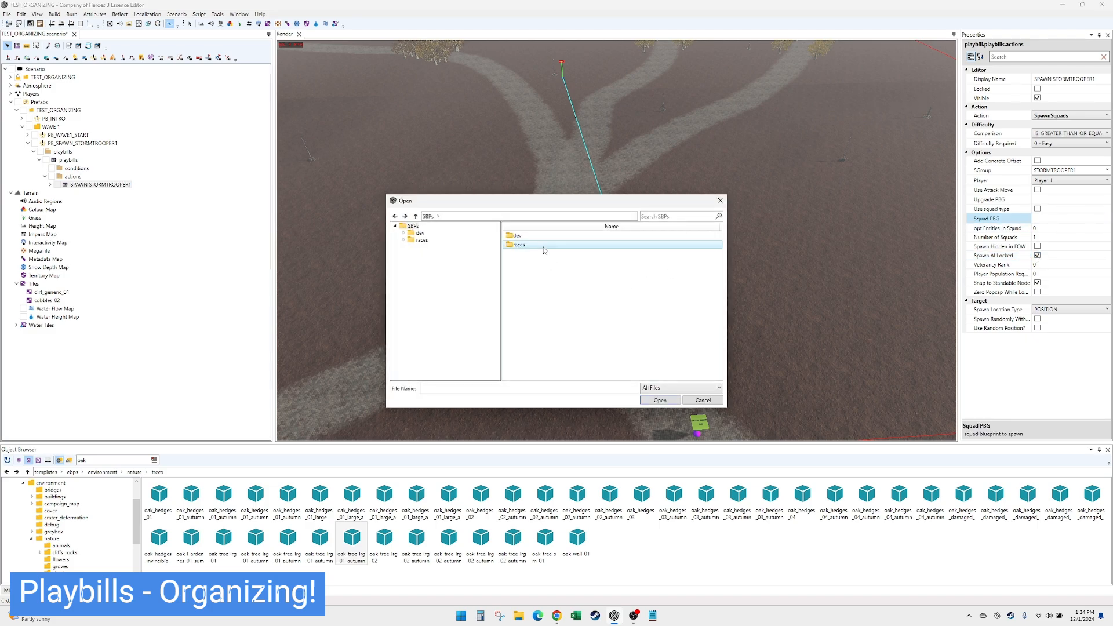
double_click(545, 244)
double_click(542, 281)
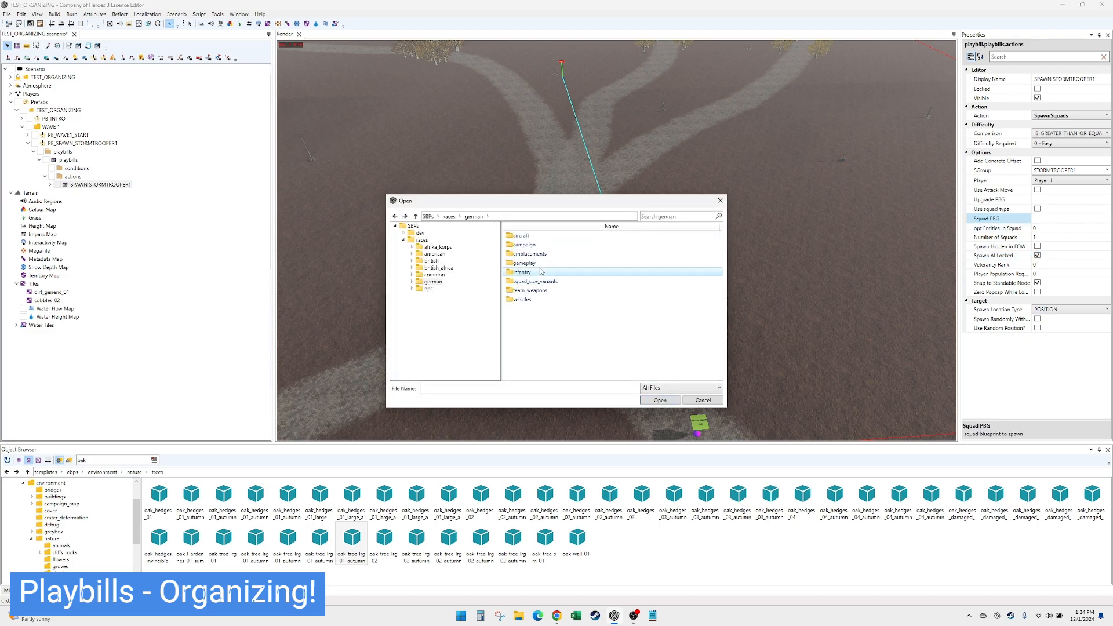
double_click(541, 271)
scroll(603, 325, down, 2)
double_click(603, 347)
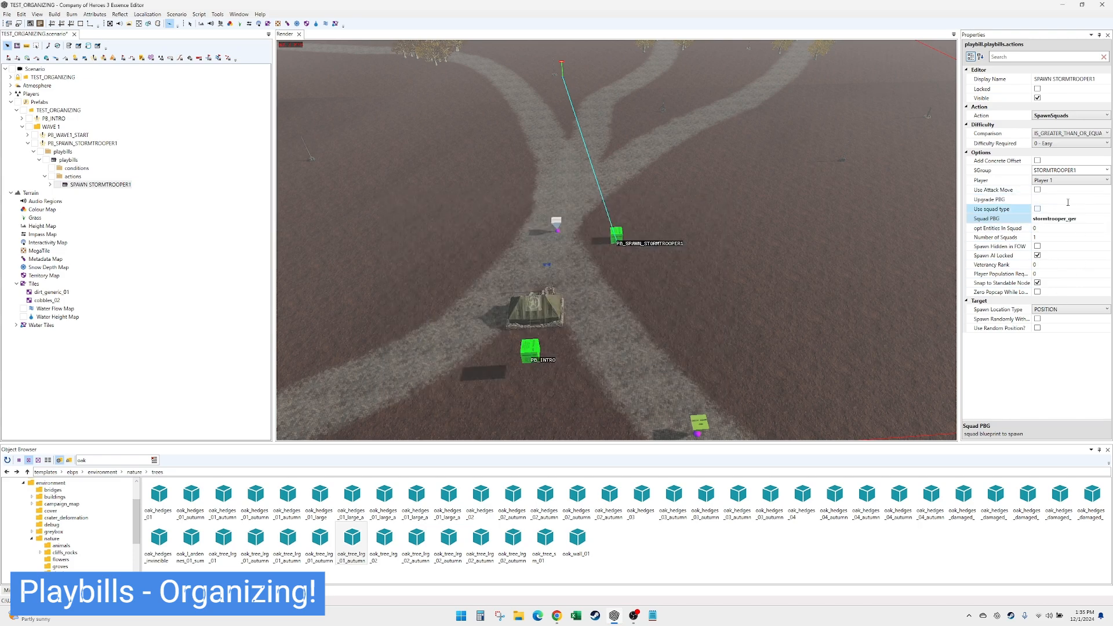
- Assign the SPAWN STORMTROOPER1 action to Player 2
click(1068, 183)
scroll(1068, 183, down, 6)
click(1067, 183)
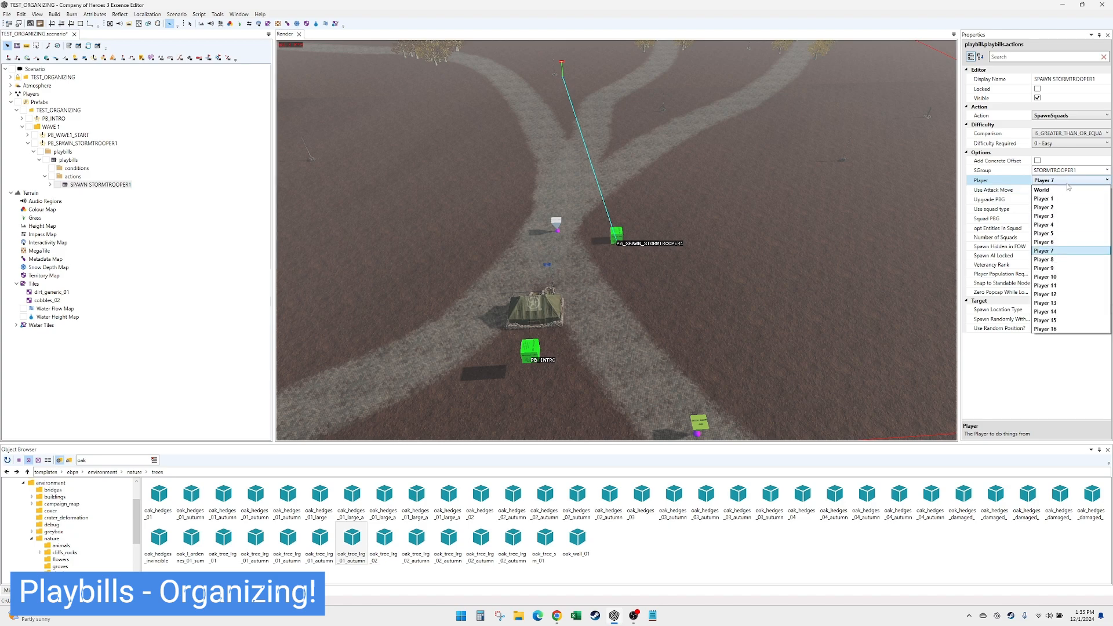
click(1062, 208)
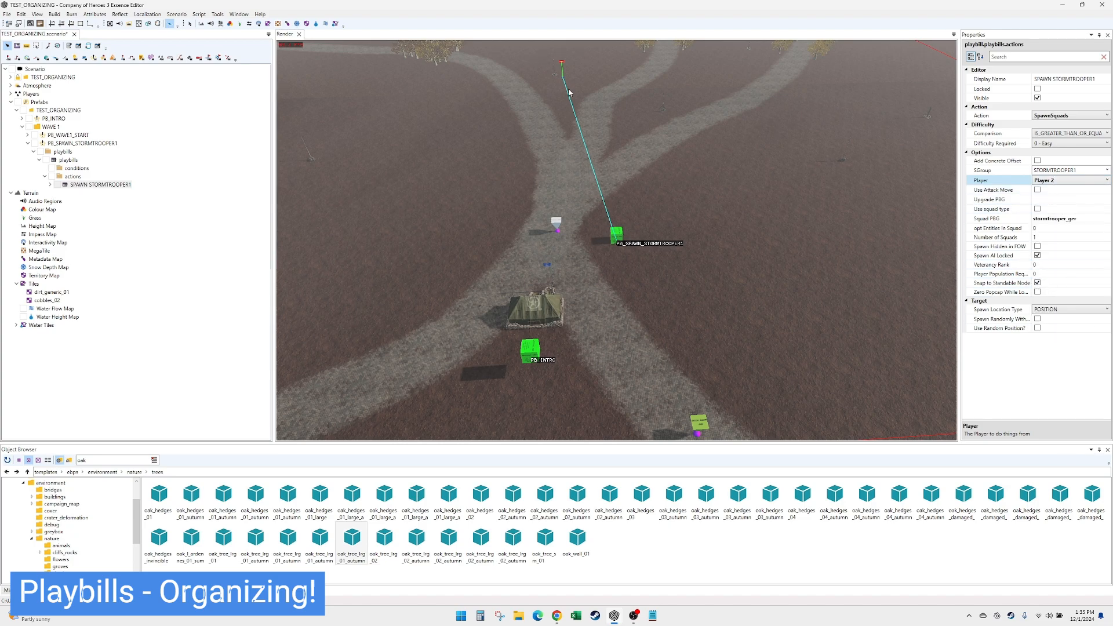
- Move the squad spawn position markers beside the oak trees on the leftmost road and rotate them to about 116 degrees
click(560, 69)
mouse_move(556, 78)
mouse_down()
mouse_move(533, 129)
mouse_move(510, 142)
mouse_move(497, 266)
mouse_move(491, 223)
mouse_up()
key(e)
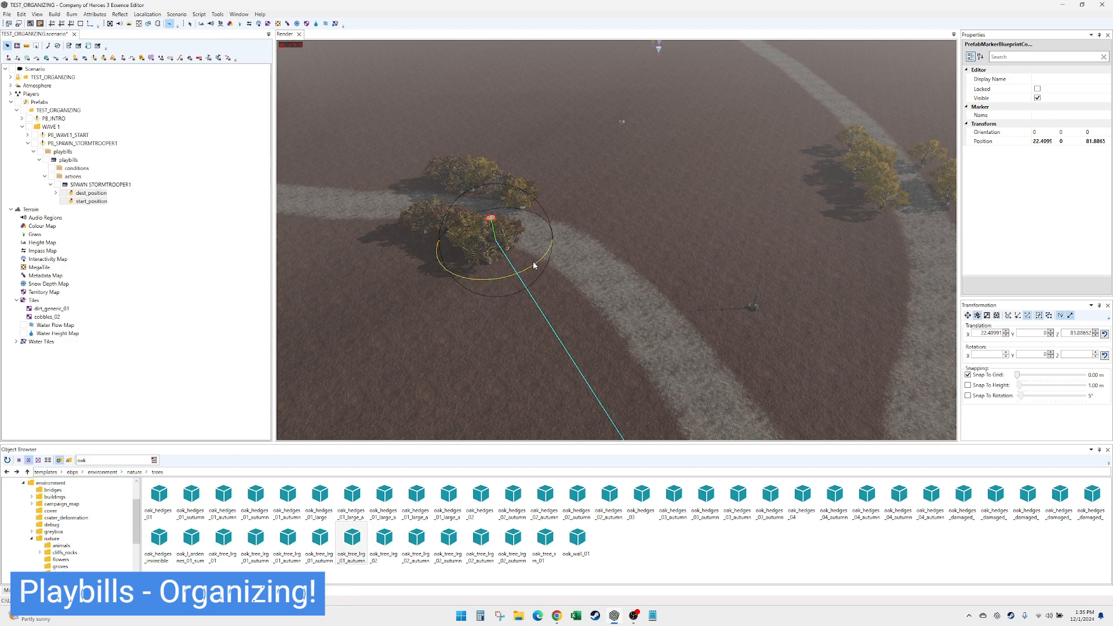
drag(533, 266, 481, 279)
key(w)
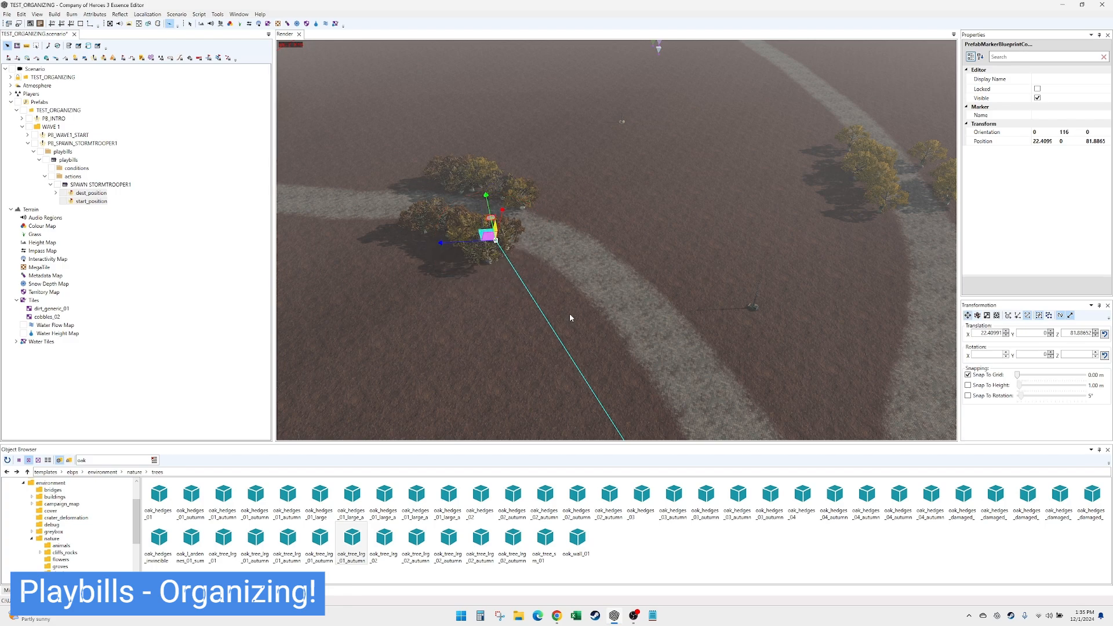
- Move the PB_WAVE1_START playbill away from PB_SPAWN_STORMTROOPER1 to a spot just behind PB_INTRO
key(Right)
key(Down)
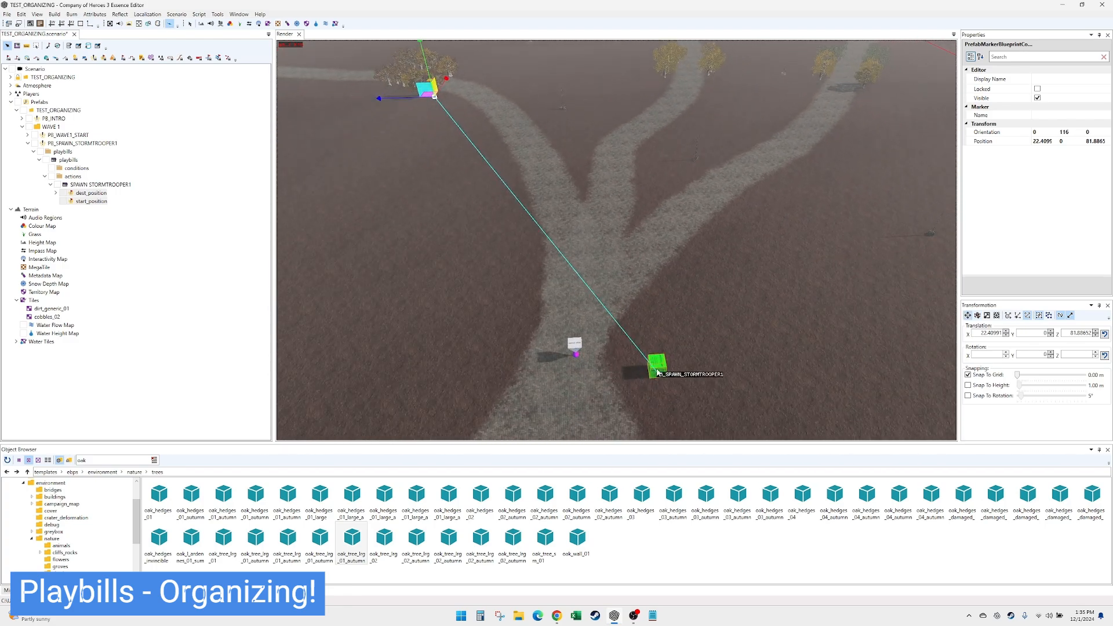
click(658, 373)
drag(649, 370, 572, 356)
key(Up)
key(Left)
key(Down)
key(Down)
- Move the PB_SPAWN_STORMTROOPER1 playbill close to its spawn markers near the oak trees on the leftmost road
click(644, 231)
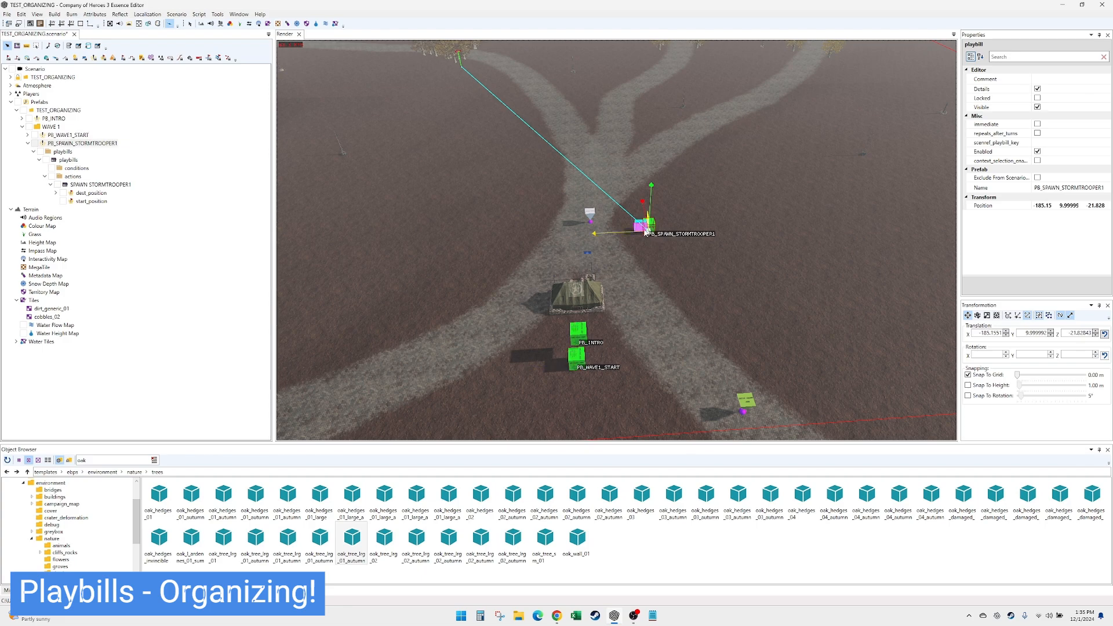
key(Up)
drag(645, 230, 515, 186)
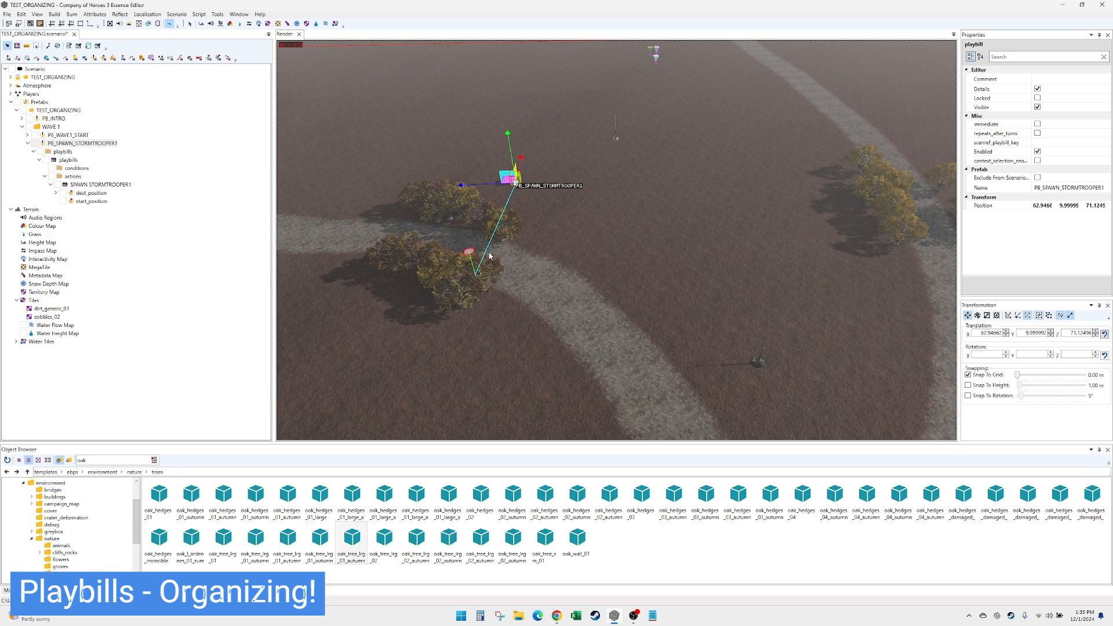
- Move the PB_INTRO and PB_WAVE1_START playbills together beyond the red map boundary line, below the headquarters
scroll(586, 344, down, 6)
key(Down)
key(Right)
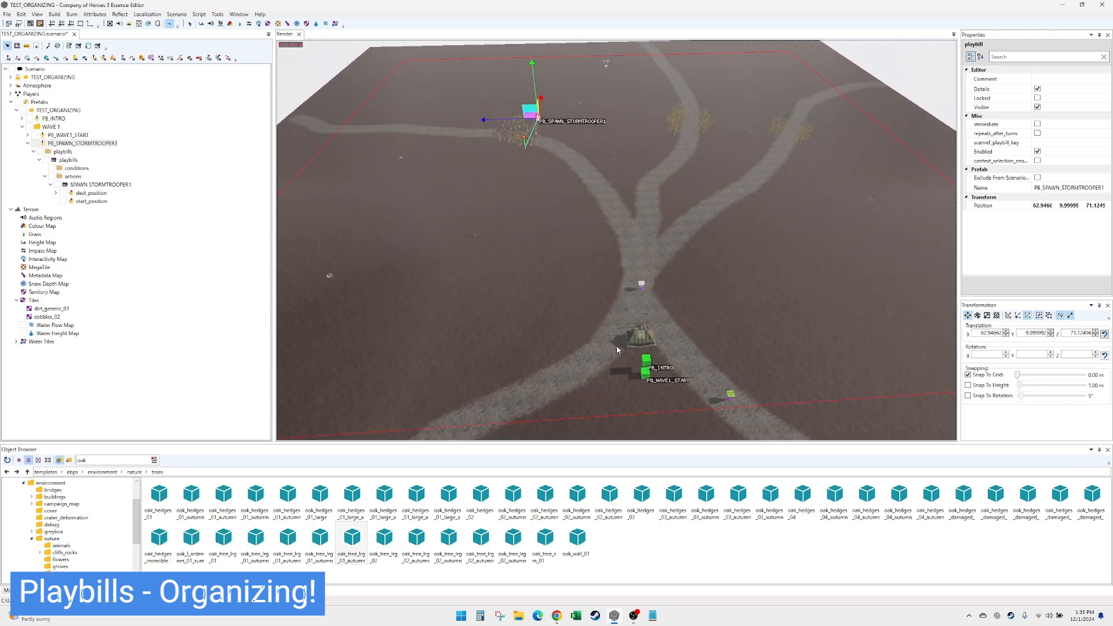
key(Up)
drag(612, 289, 639, 372)
key(Down)
click(638, 380)
click(637, 372)
key(Down)
key(Up)
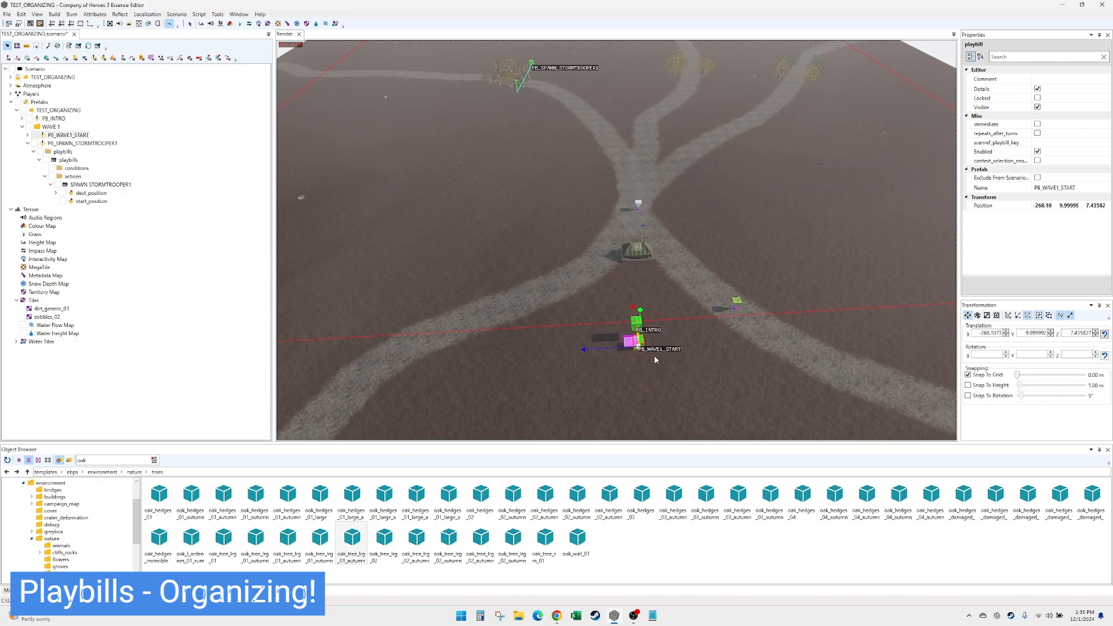
key(Up)
key(Left)
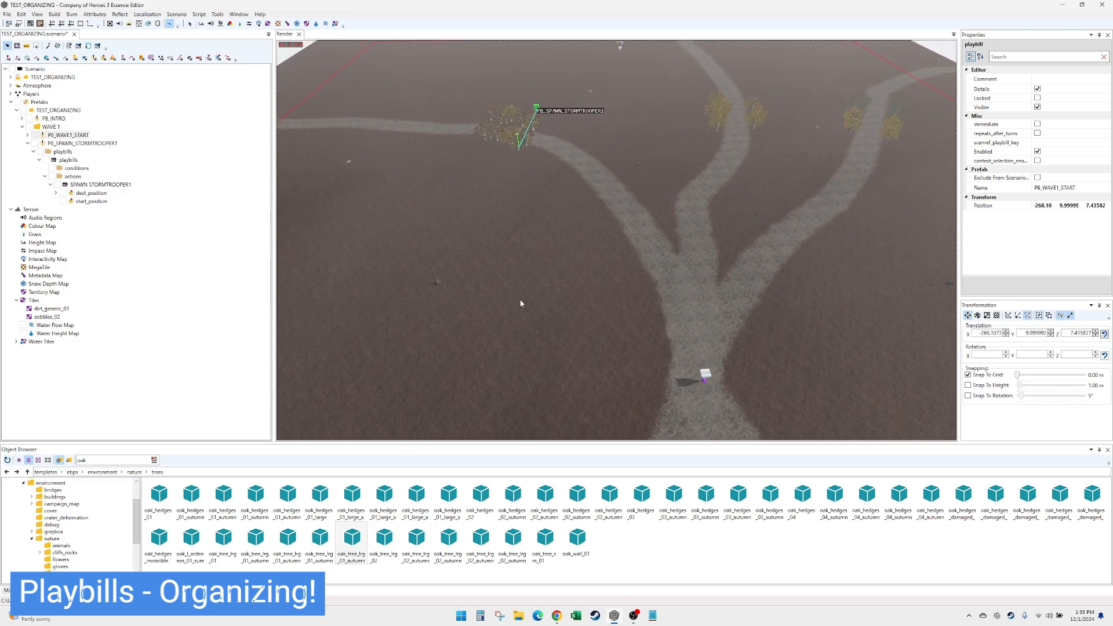
key(Up)
key(Left)
scroll(520, 303, up, 3)
key(Right)
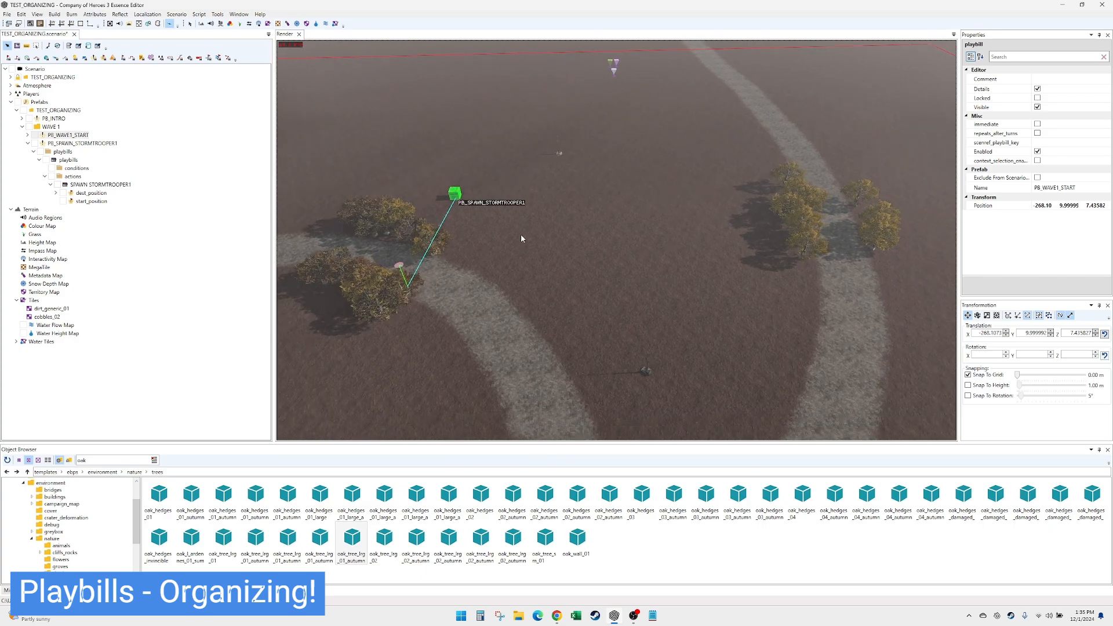
- Add a Wait action with a duration of 5 seconds to the actions of the PB_SPAWN_STORMTROOPER1 playbill
key(Down)
click(110, 185)
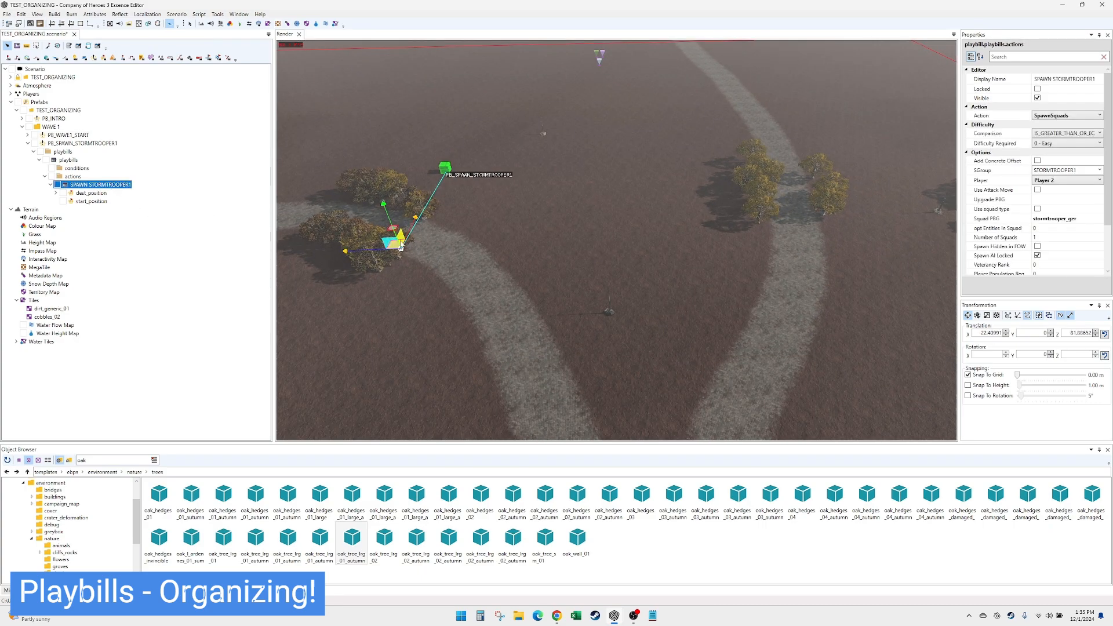
click(51, 185)
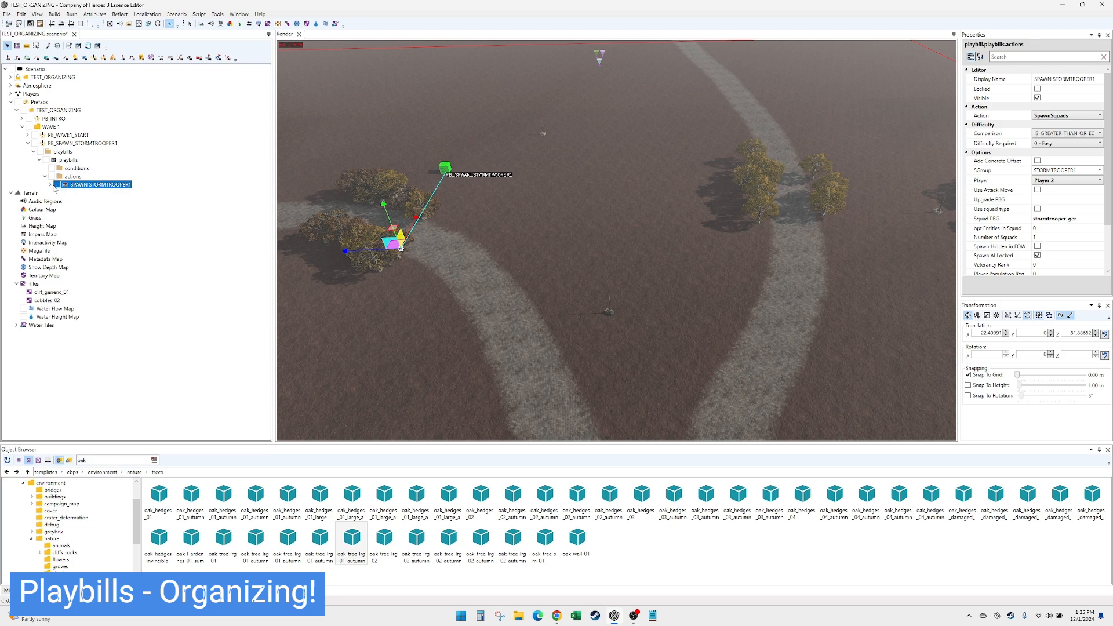
right_click(71, 177)
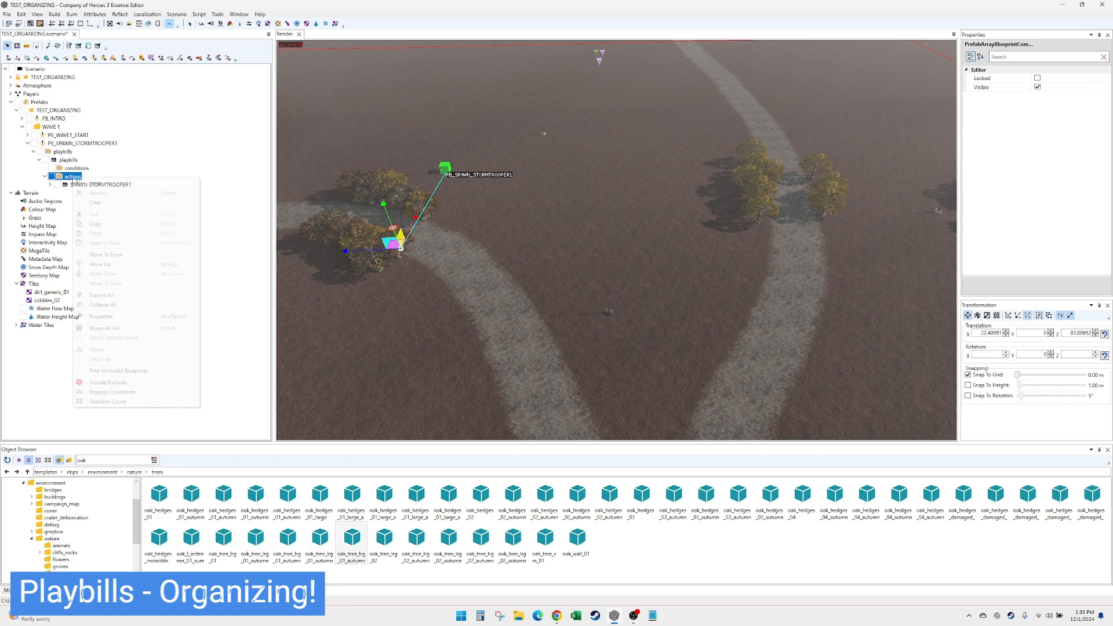
click(91, 183)
click(985, 115)
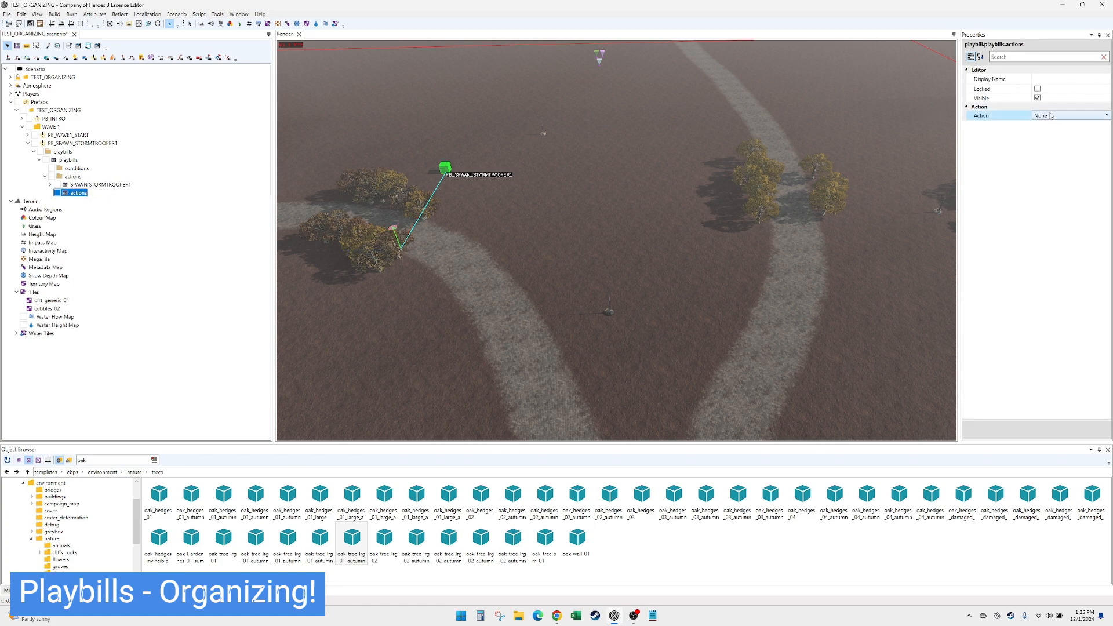
click(1052, 115)
drag(1106, 229, 1106, 313)
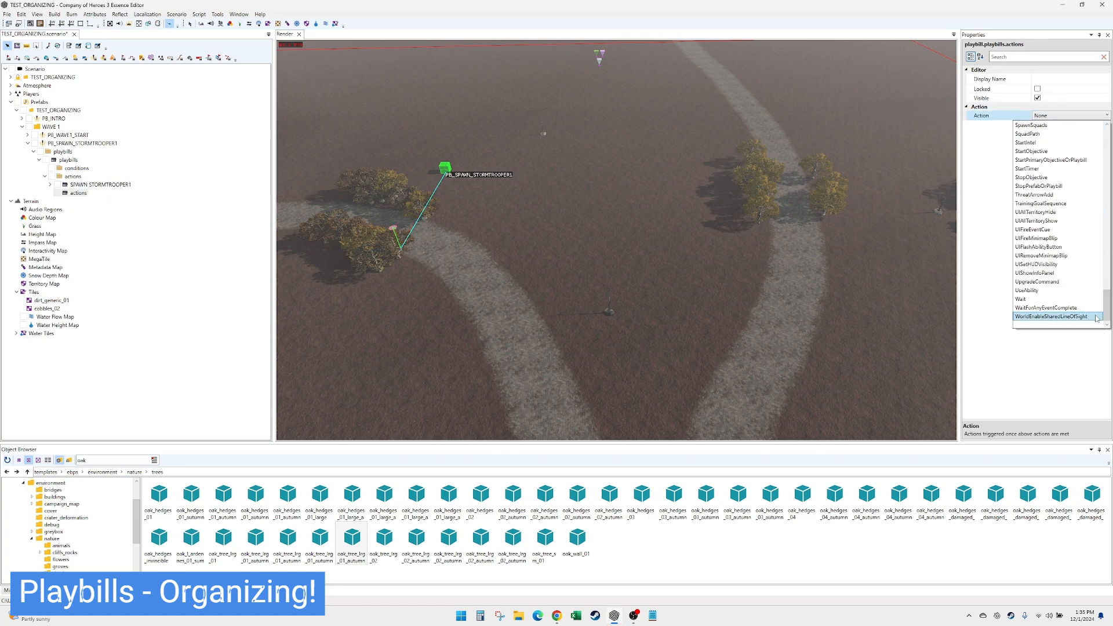
click(1038, 317)
click(1039, 133)
text(5)
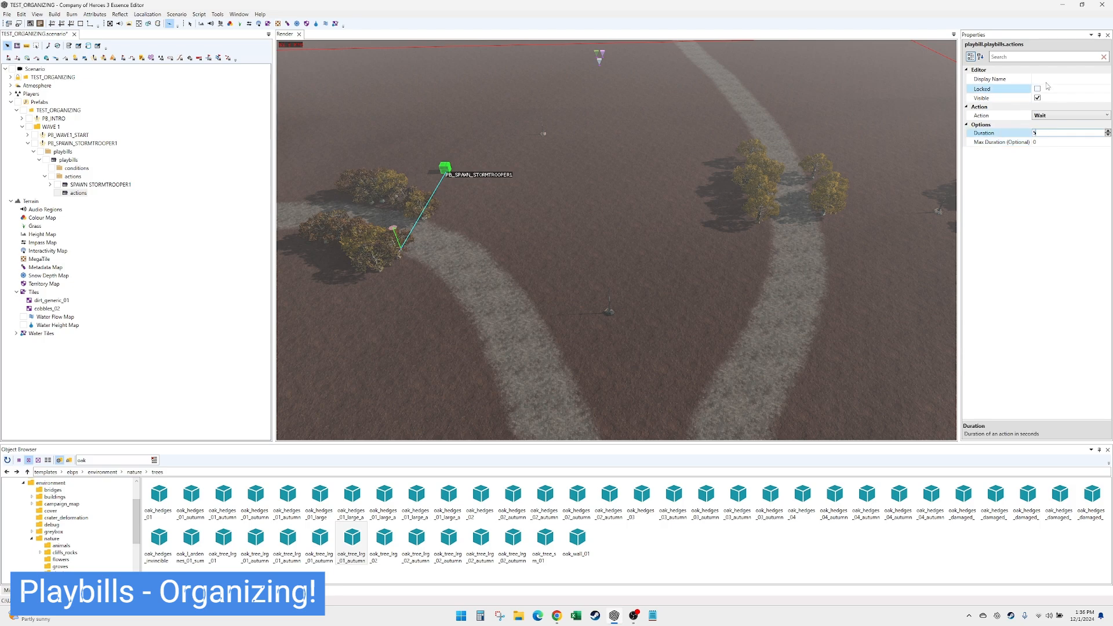
- Give the new wait action the display name WAIT 5
click(1047, 78)
text(WAIT 5)
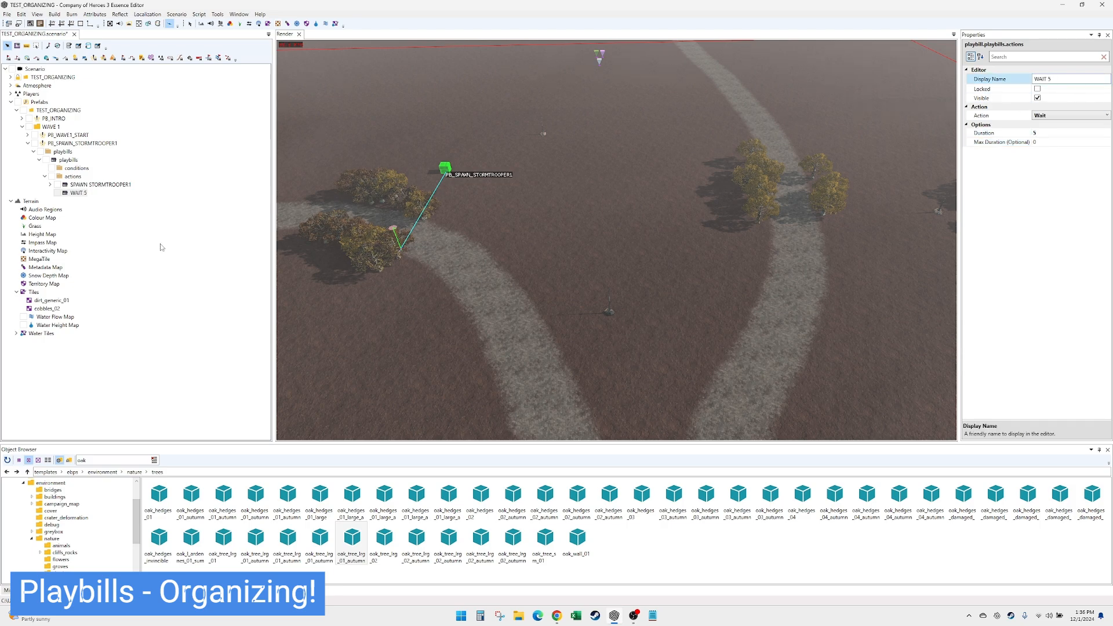
click(85, 193)
click(77, 186)
click(81, 194)
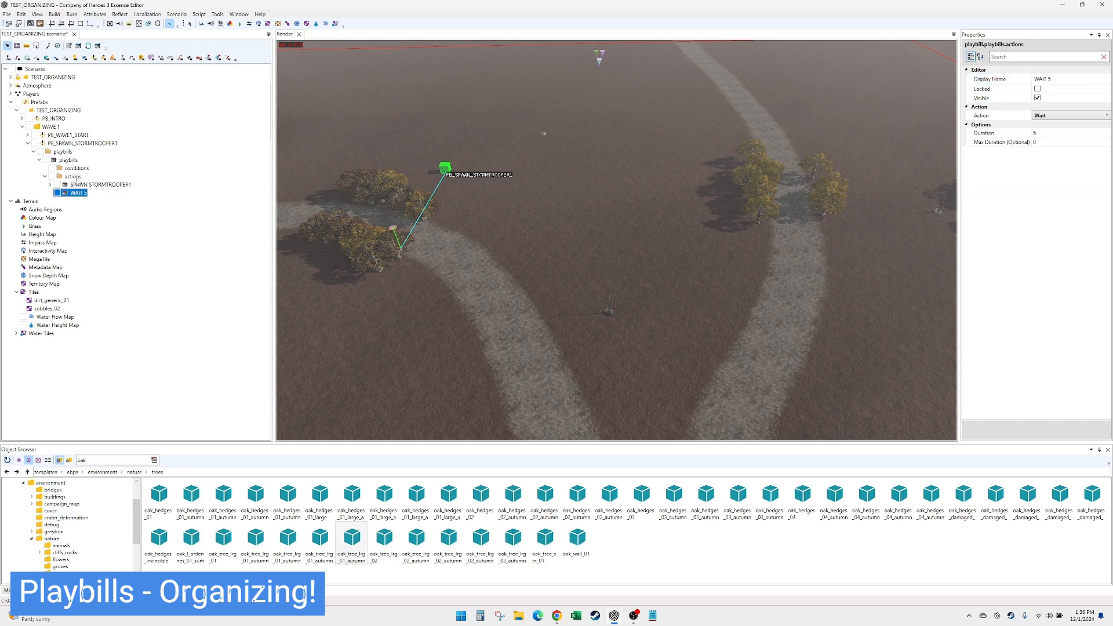
- Add a playbill to the WAVE 1 group and name it PB_ATTACKMOVE_STORMTROOPER1
right_click(57, 128)
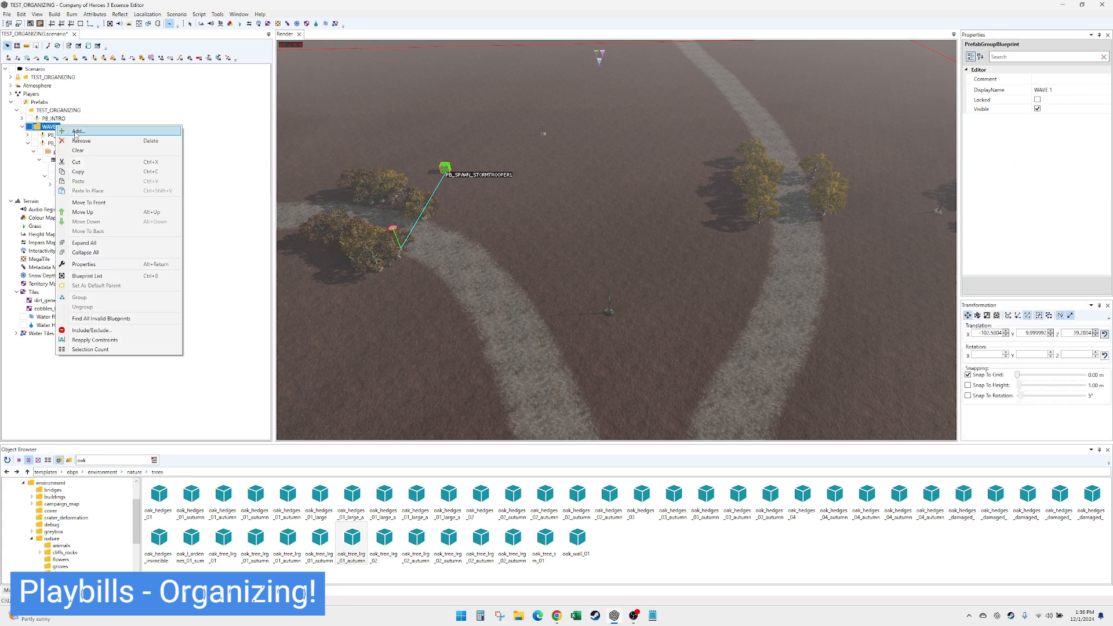
click(76, 131)
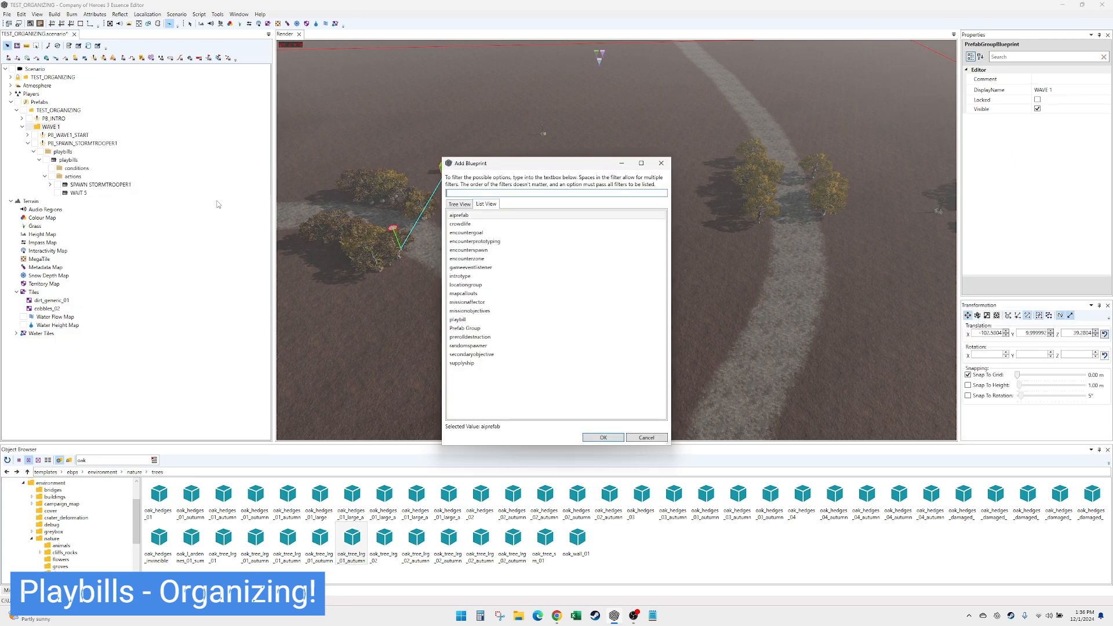
double_click(502, 320)
click(1055, 187)
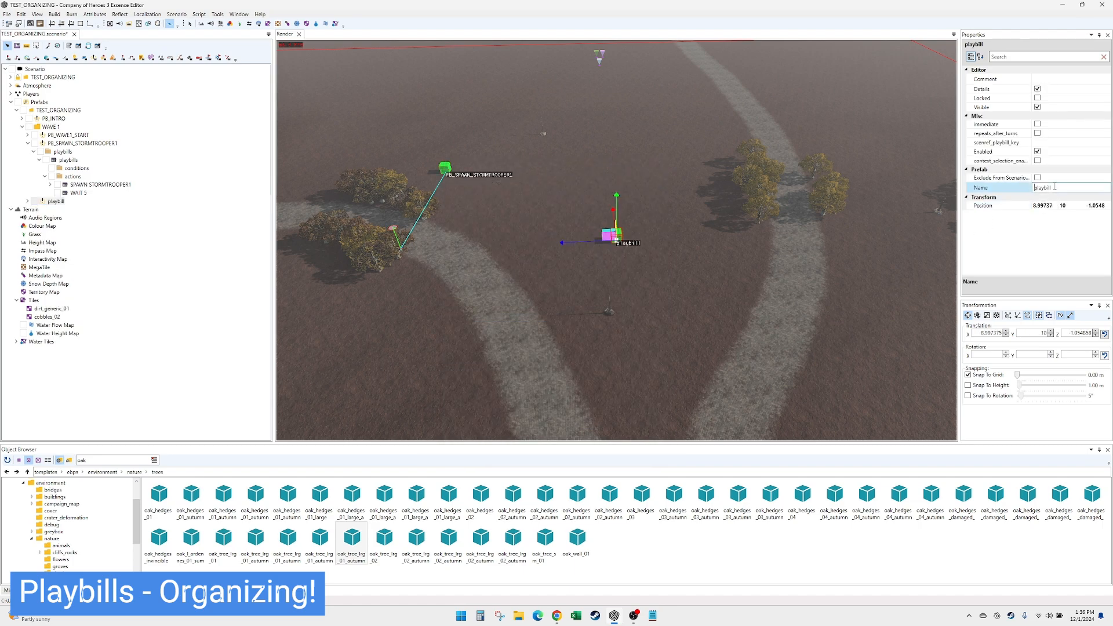
double_click(1055, 187)
text(PB_ATTACKMOVE_)
text(STORMTROOPER1)
click(49, 203)
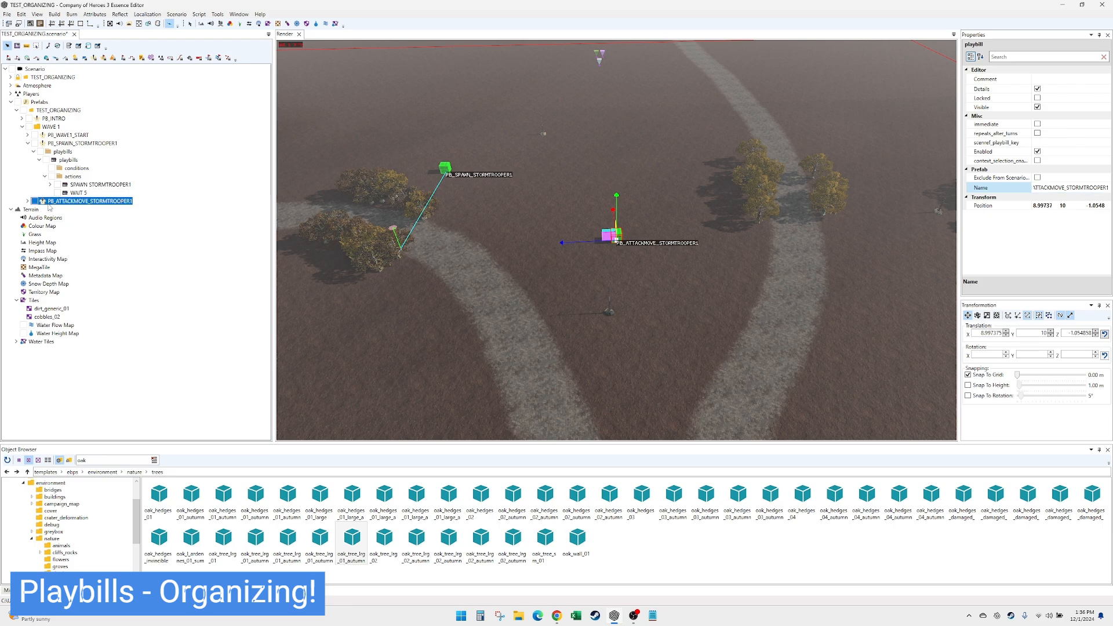
- Review the spawn and wait actions of PB_SPAWN_STORMTROOPER1 alongside the still empty PB_ATTACKMOVE_STORMTROOPER1 playbill
click(87, 185)
click(80, 193)
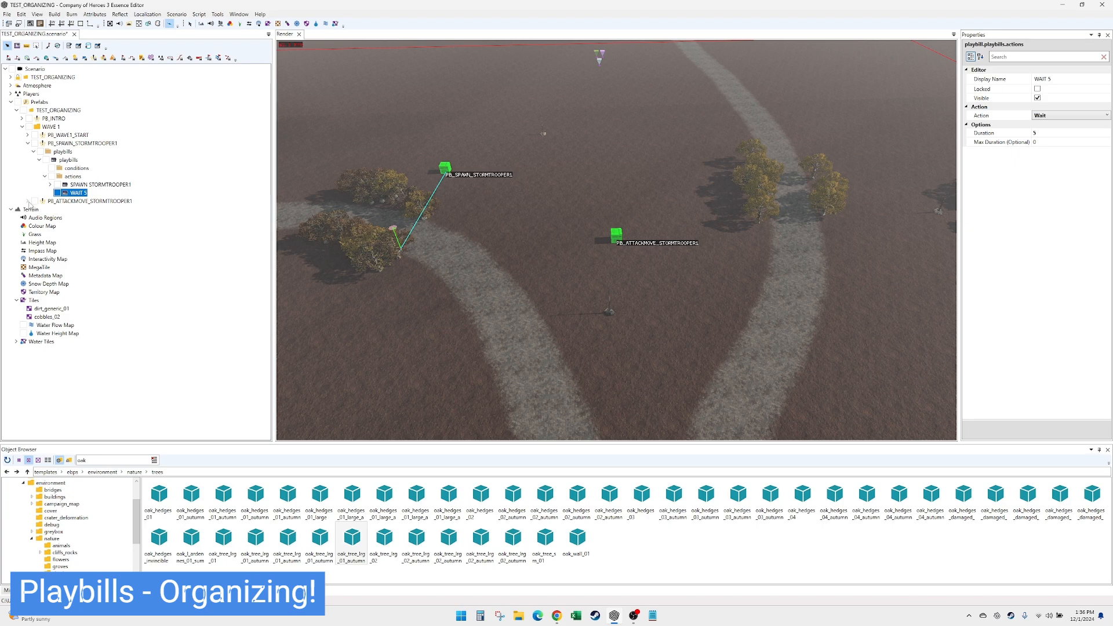
click(28, 201)
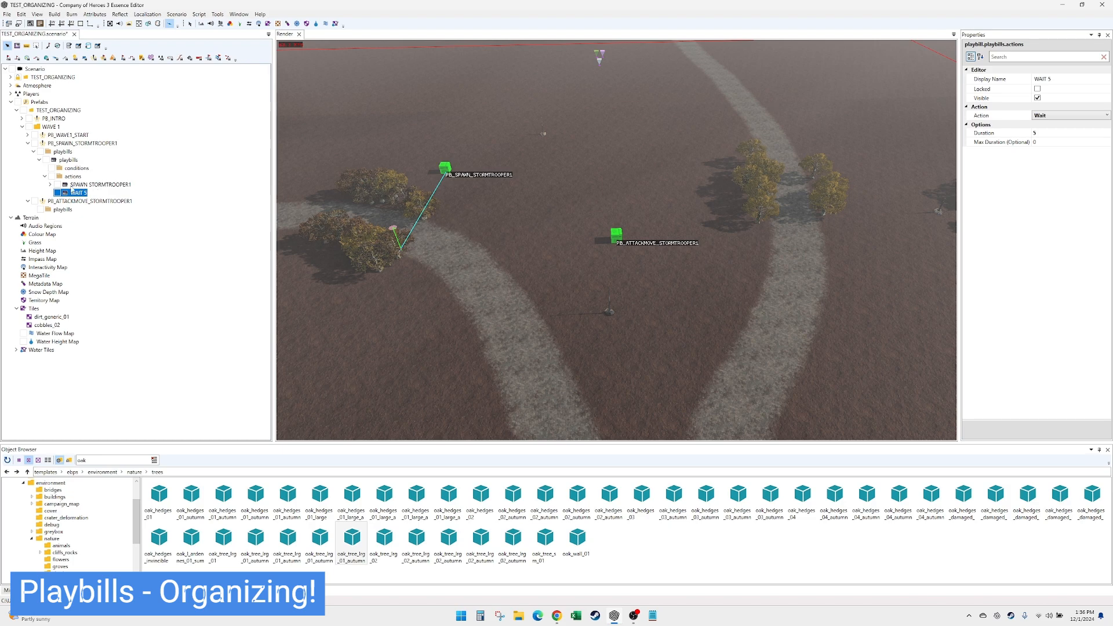
click(80, 184)
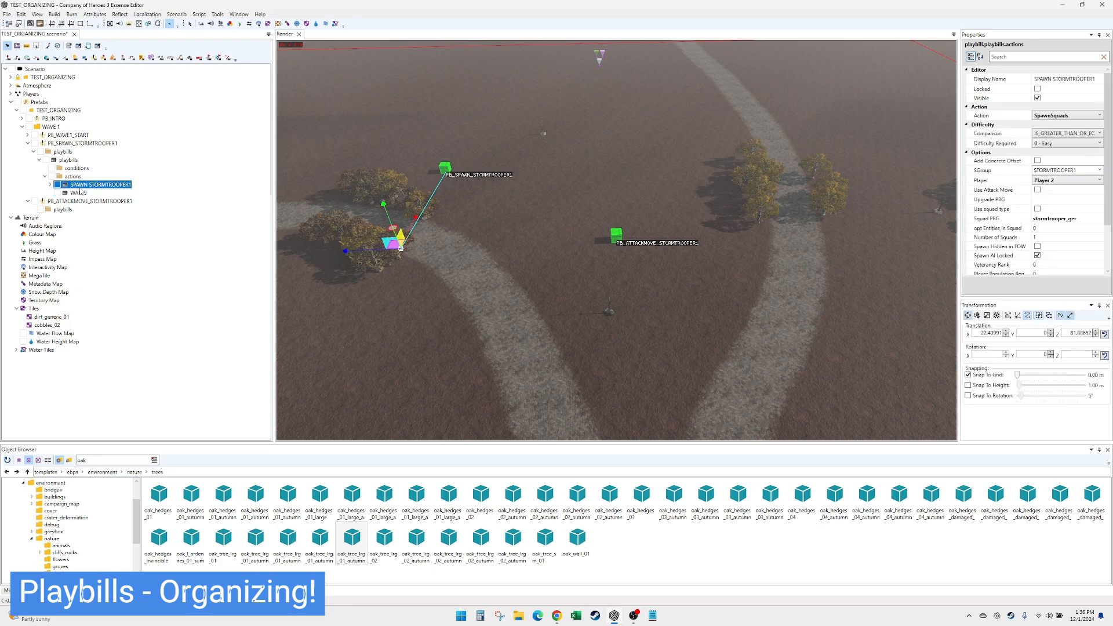
click(80, 192)
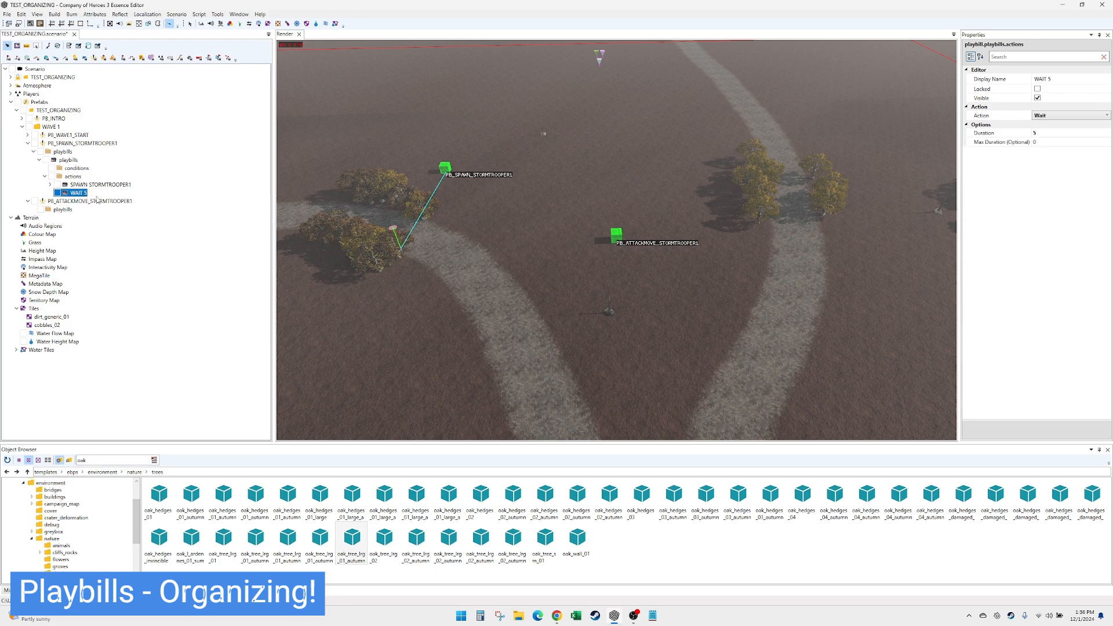
click(62, 209)
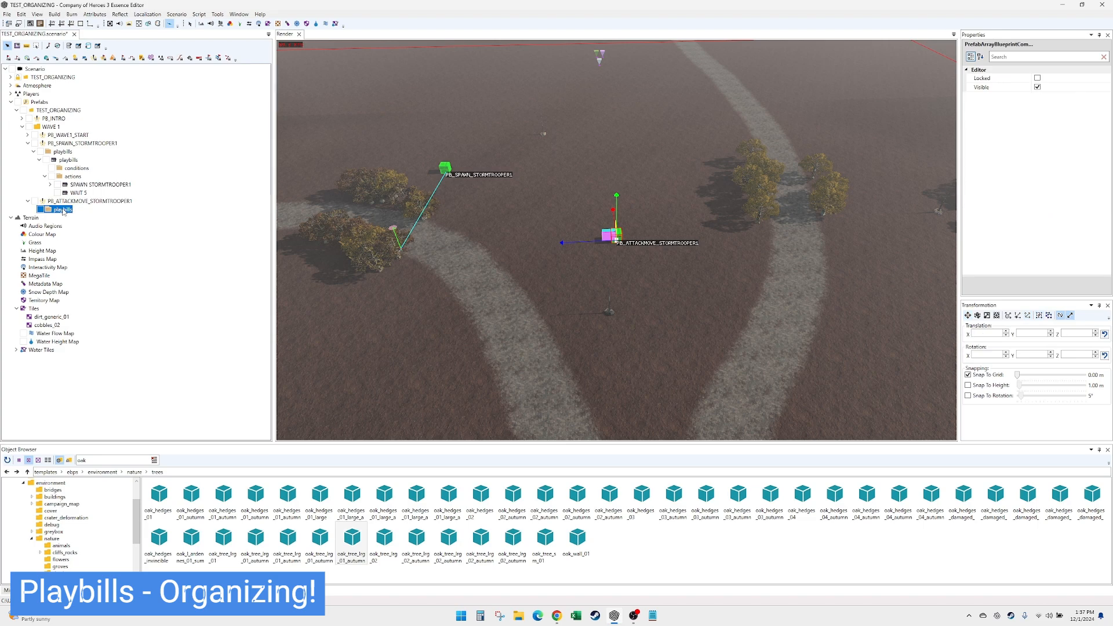
click(27, 143)
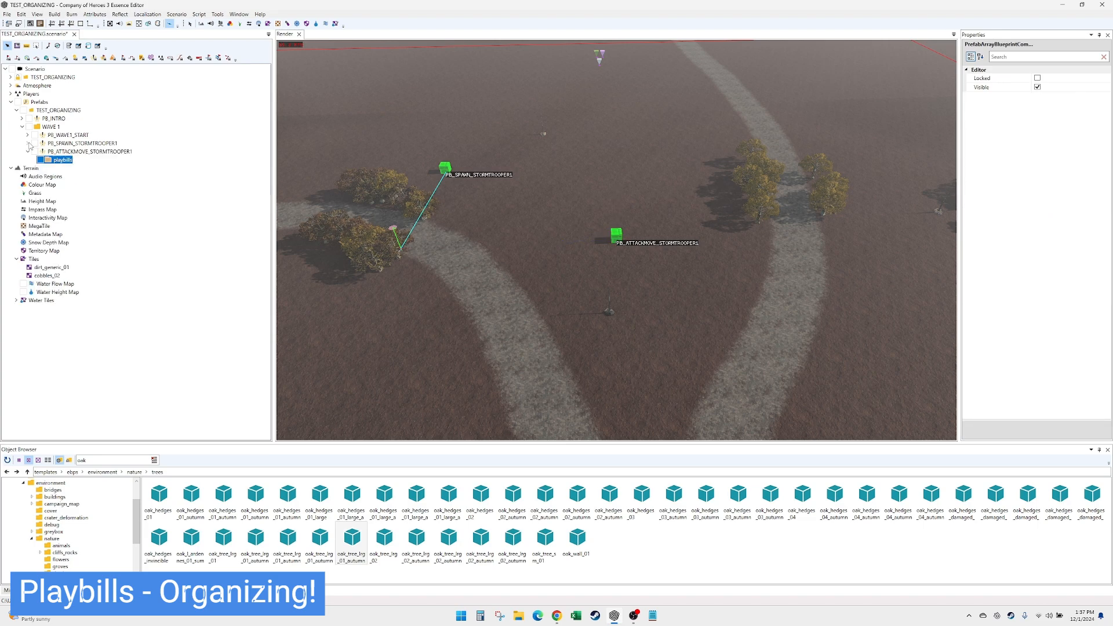
click(72, 143)
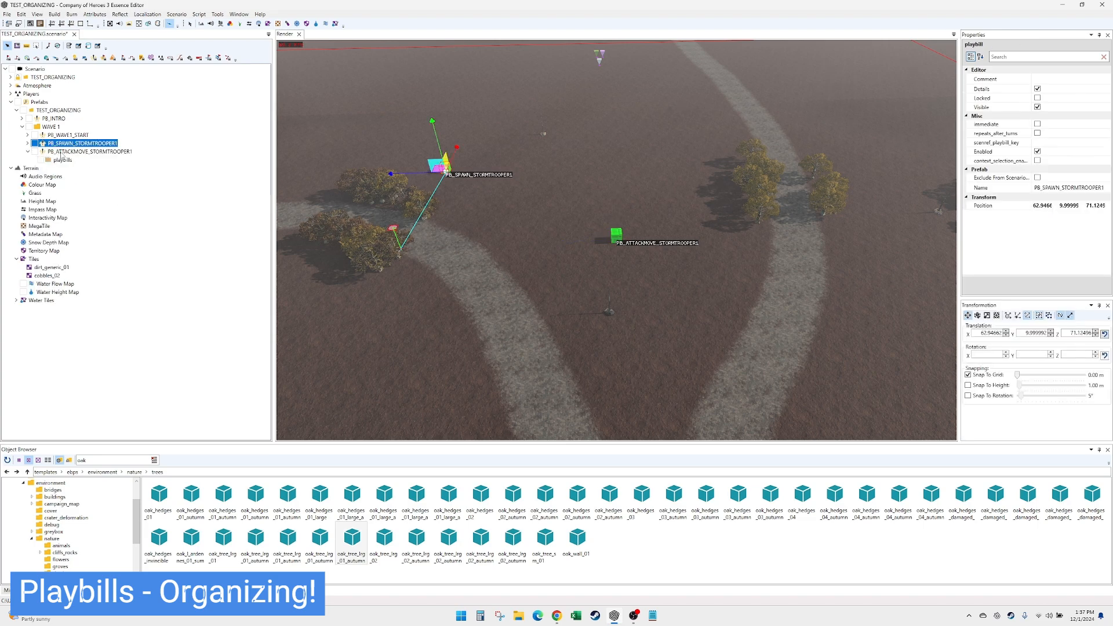
click(60, 152)
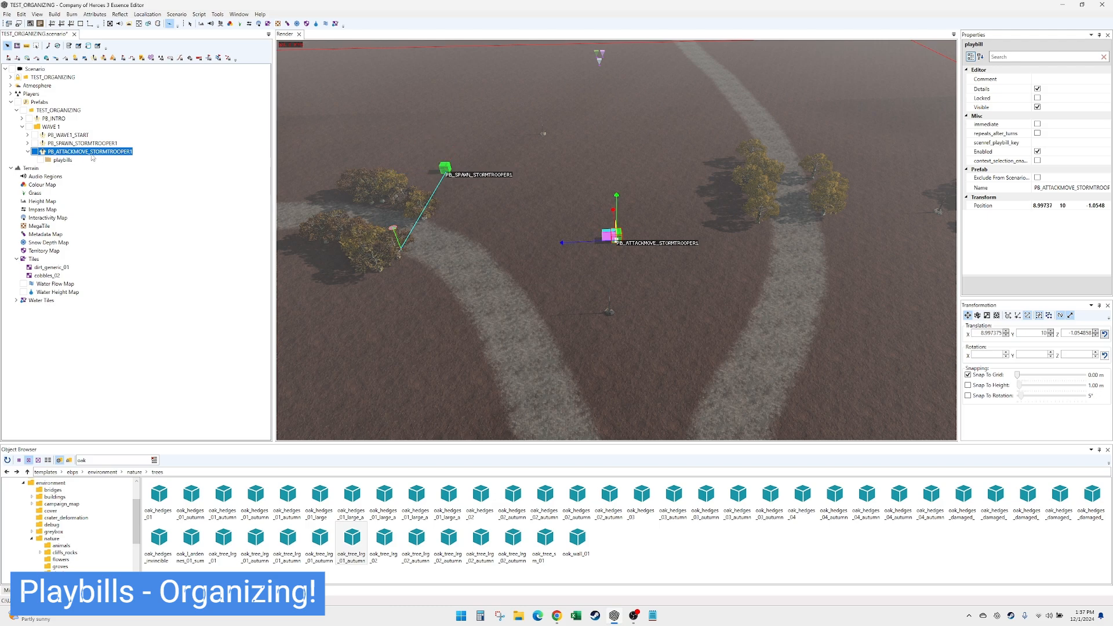
- Add a playbills entry to PB_ATTACKMOVE_STORMTROOPER1 and give it an AttackMove action
right_click(60, 160)
click(139, 189)
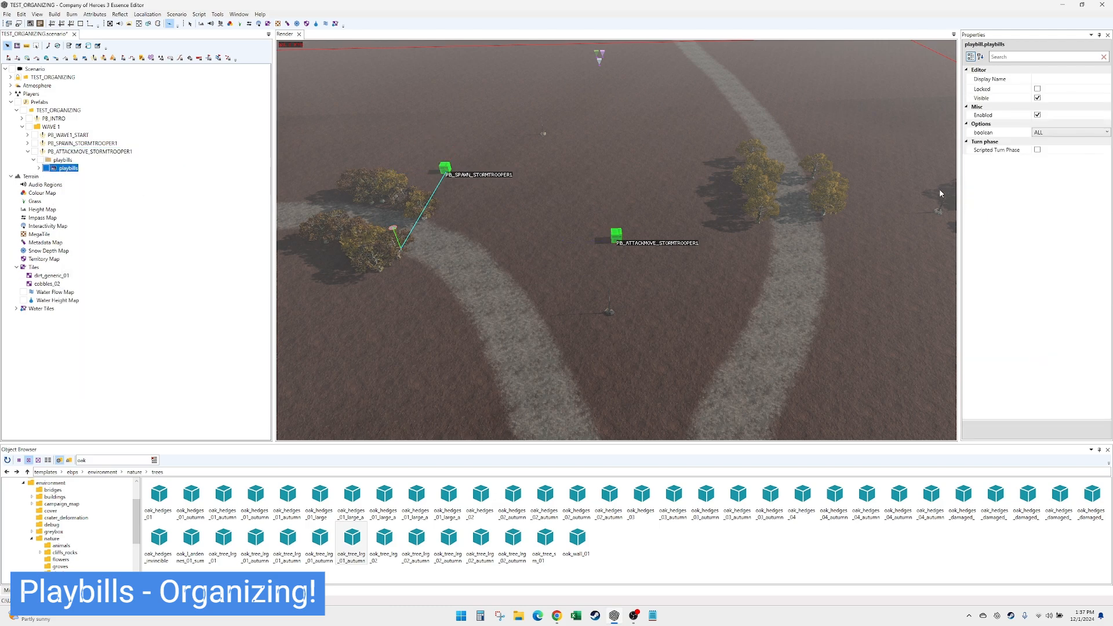
double_click(74, 169)
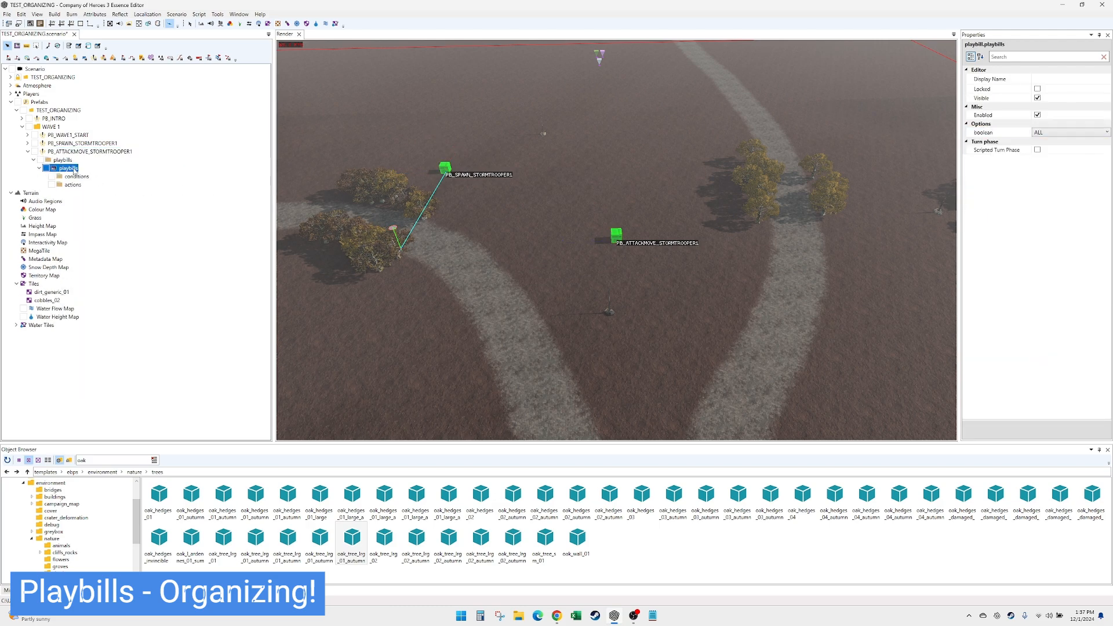
right_click(76, 184)
click(100, 191)
click(1055, 114)
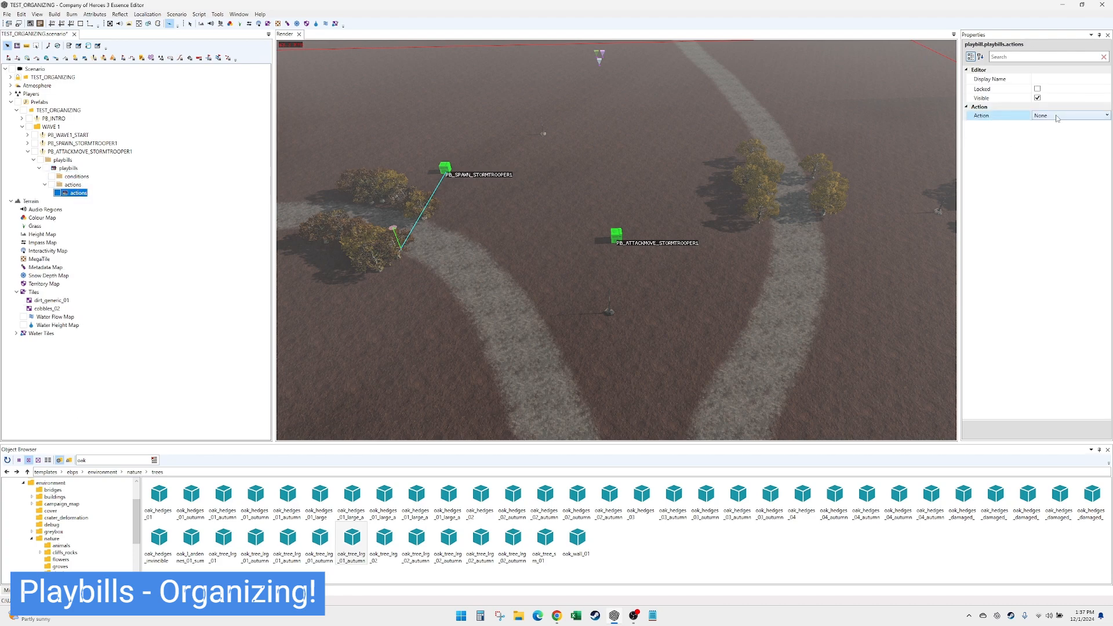
click(1106, 116)
drag(1107, 236, 1106, 142)
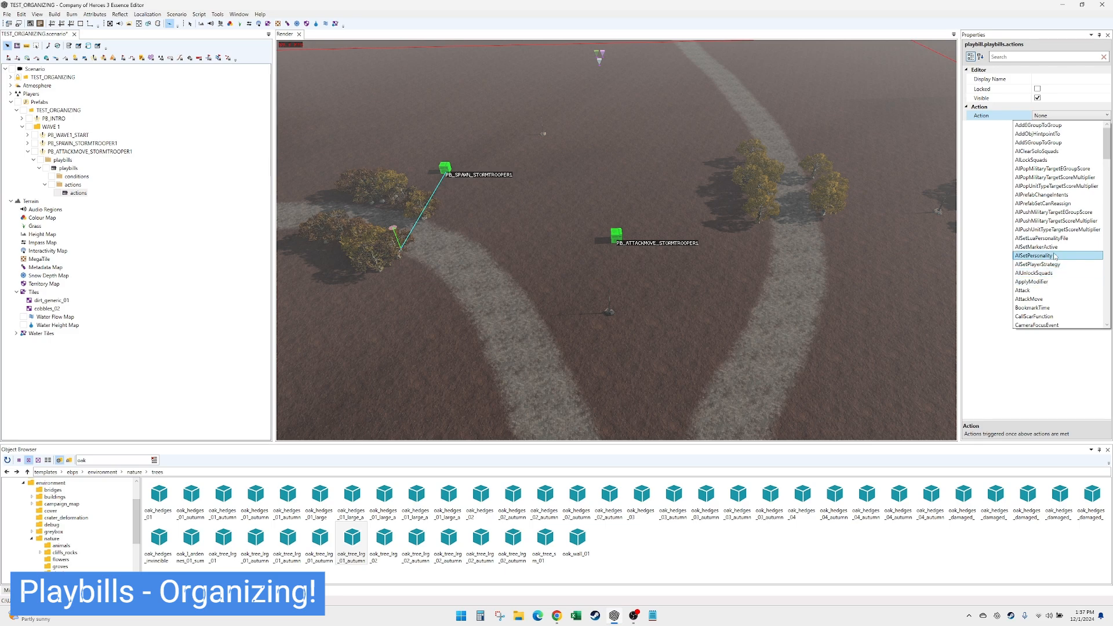
click(1049, 299)
- Set the AttackMove action's target and attacker SGroups to STORMTROOPER1, saving the scenario when asked
click(1068, 179)
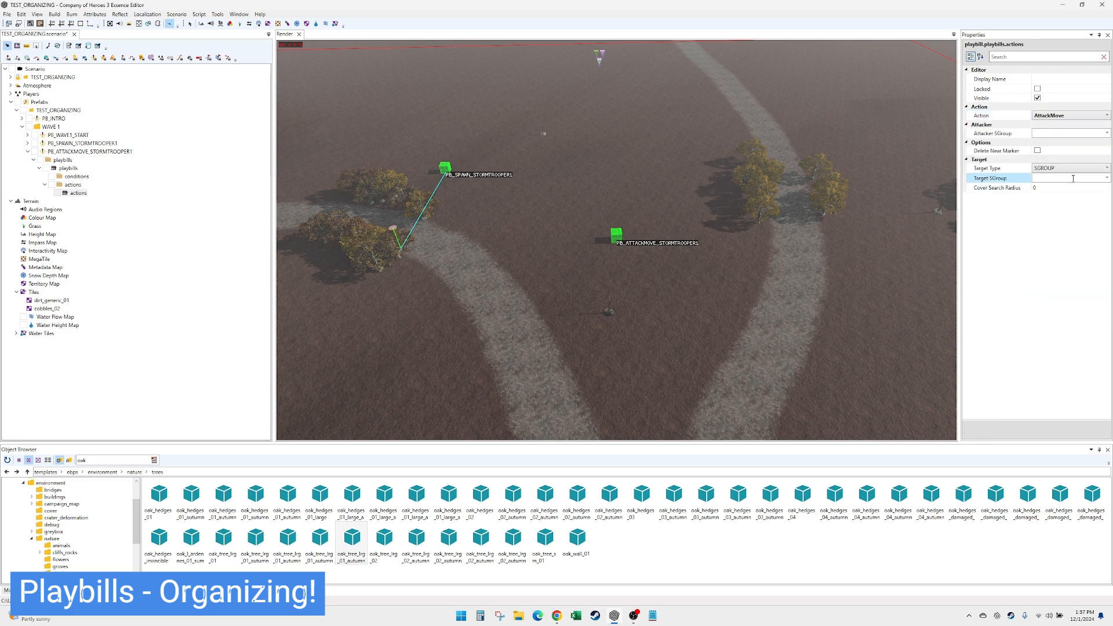
text(STORMTROOPER1)
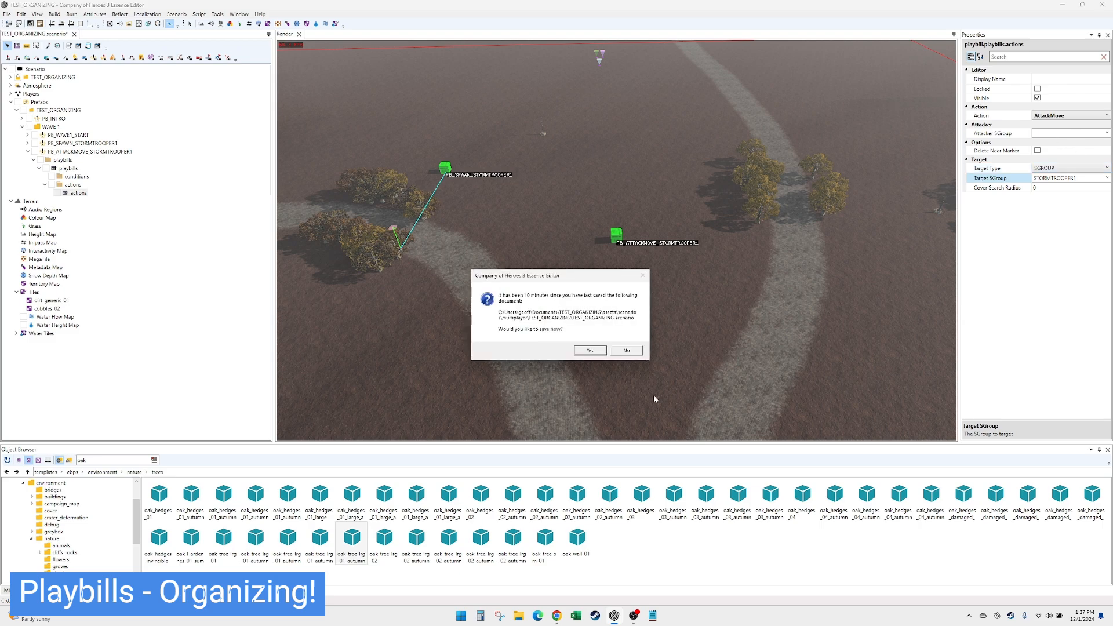
click(597, 351)
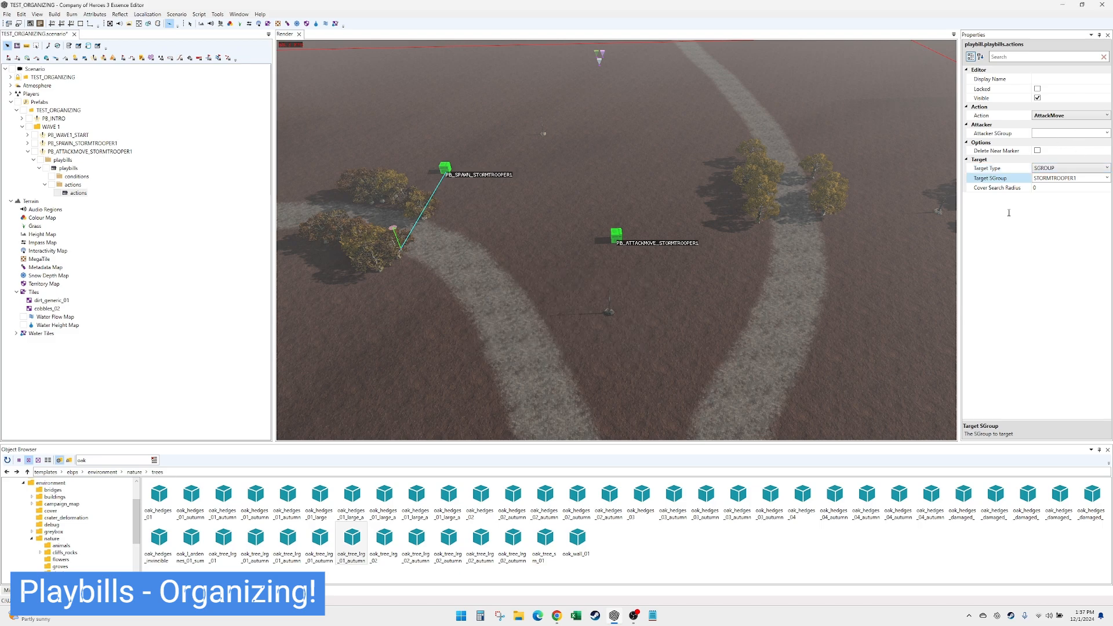
click(1060, 134)
text(STORMTROOPER1)
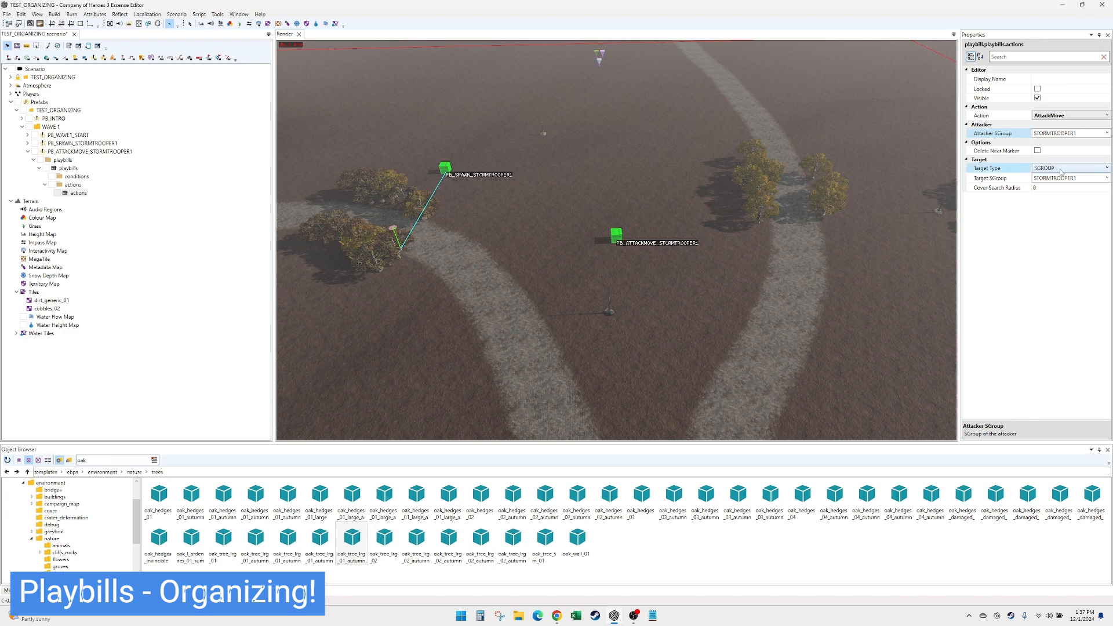
- Clear the target SGroup and switch the AttackMove target type so the action uses an attack position marker
click(1065, 180)
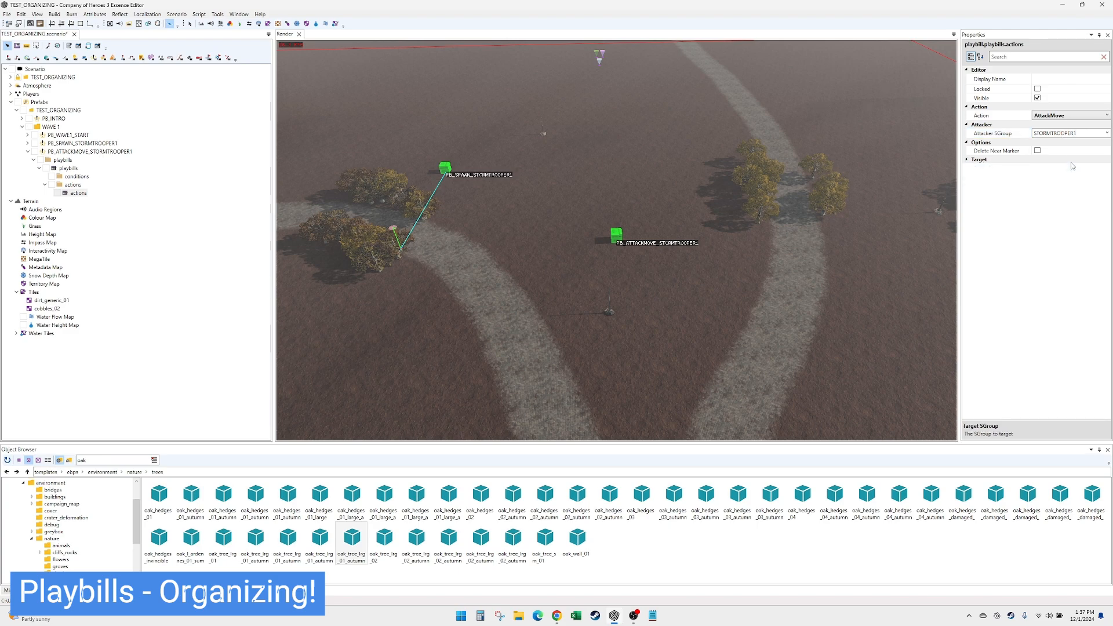
click(1070, 169)
click(1045, 186)
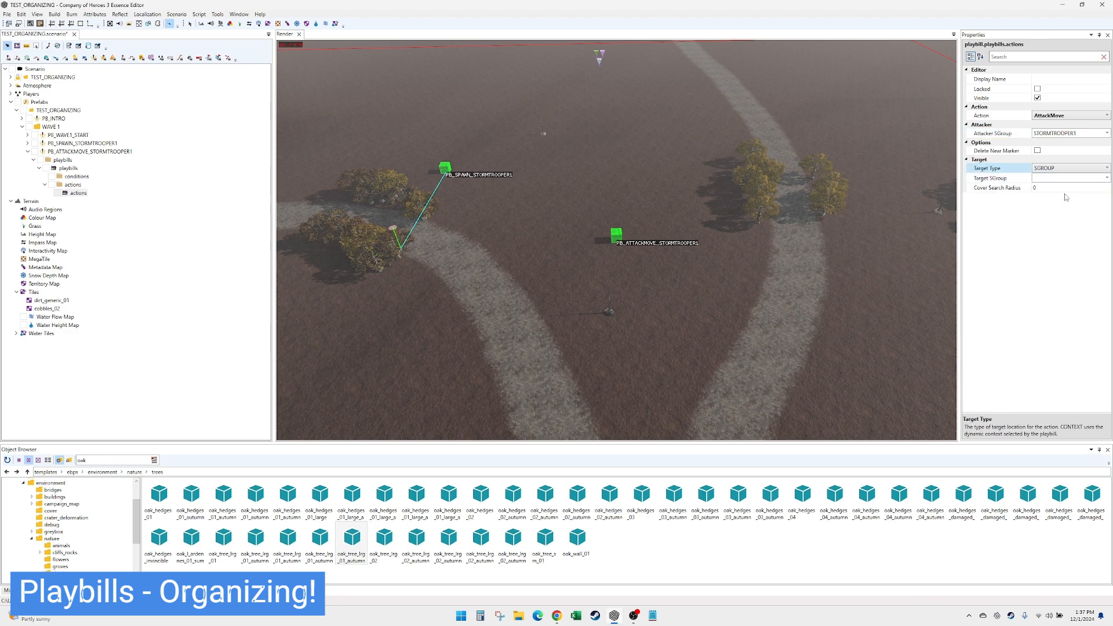
- Move the PB_ATTACKMOVE_STORMTROOPER1 playbill beside PB_SPAWN_STORMTROOPER1 and its attack position marker down the main road to about X -200, Z 2
click(616, 235)
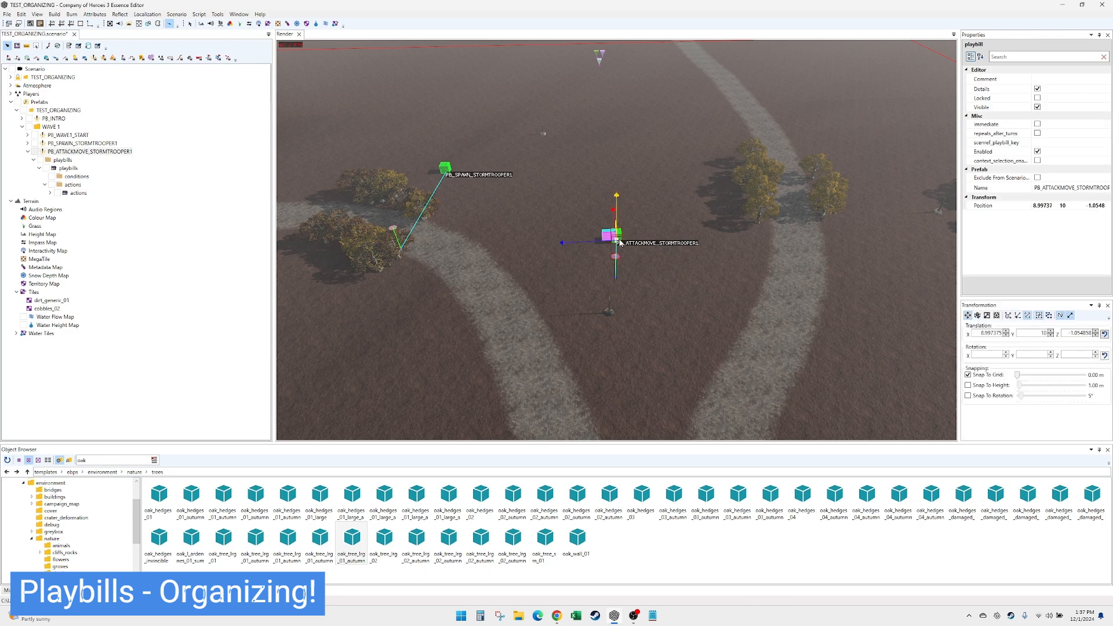
drag(616, 235, 435, 189)
click(616, 258)
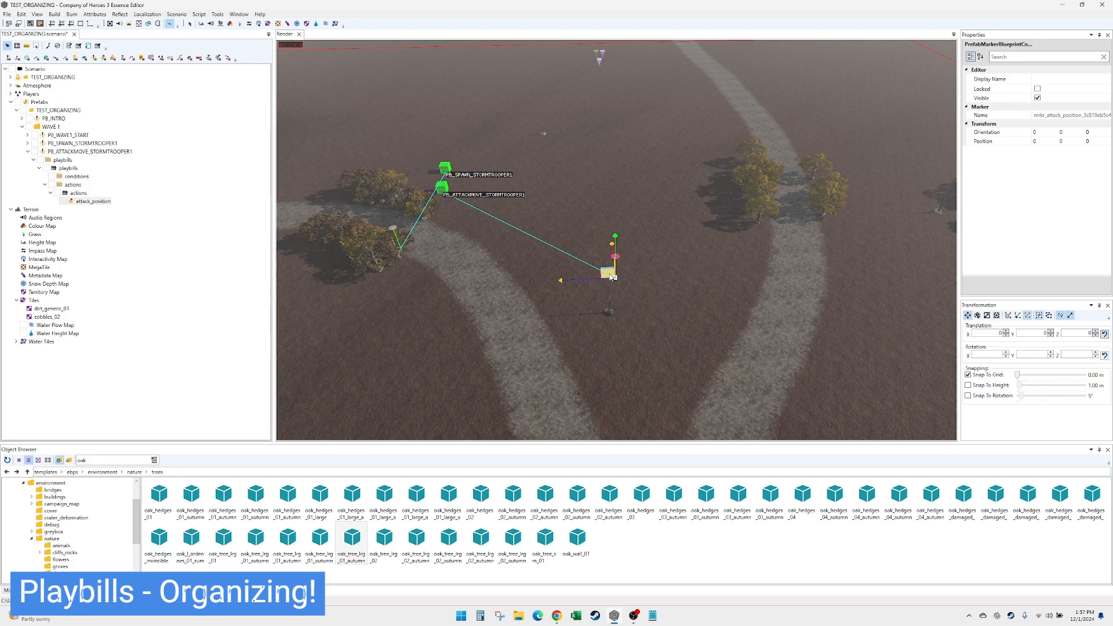
key(Down)
drag(607, 273, 613, 369)
key(Down)
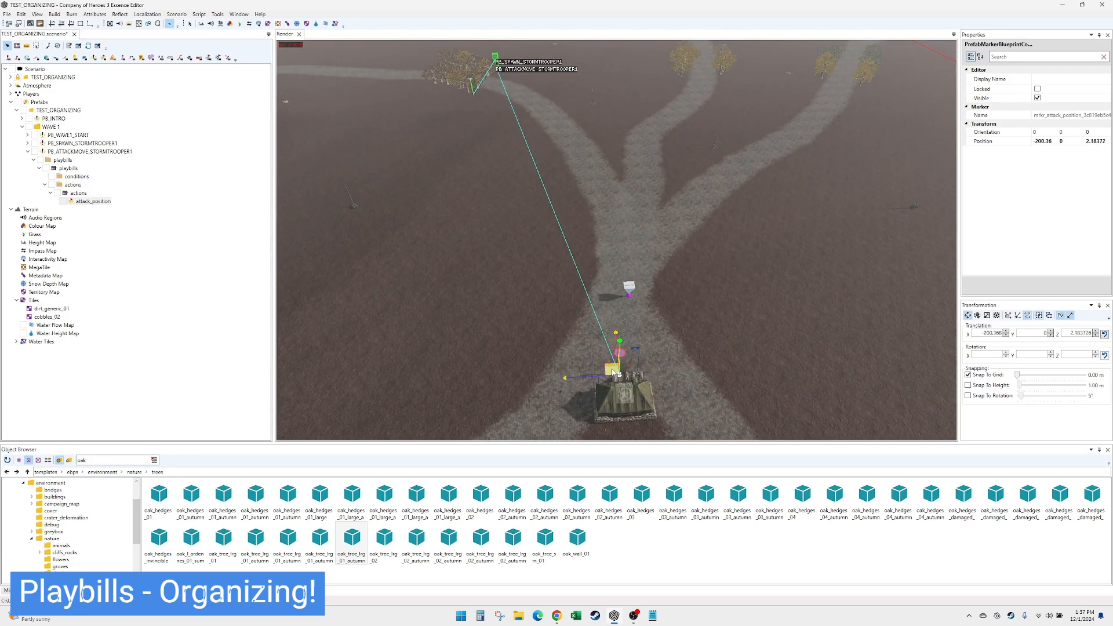
key(Up)
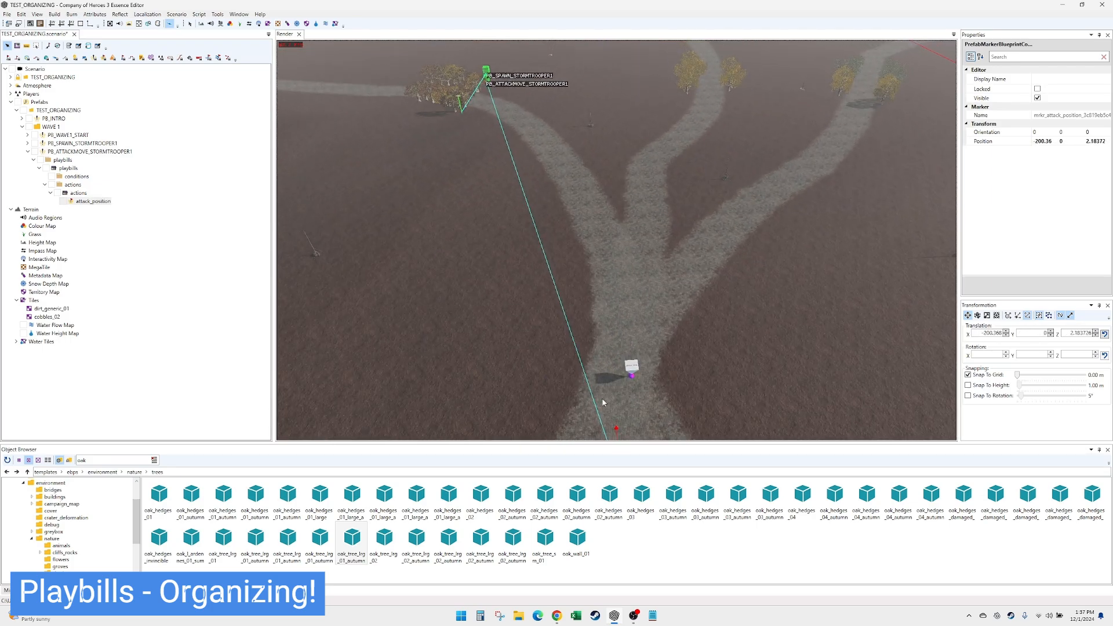
key(Down)
key(Up)
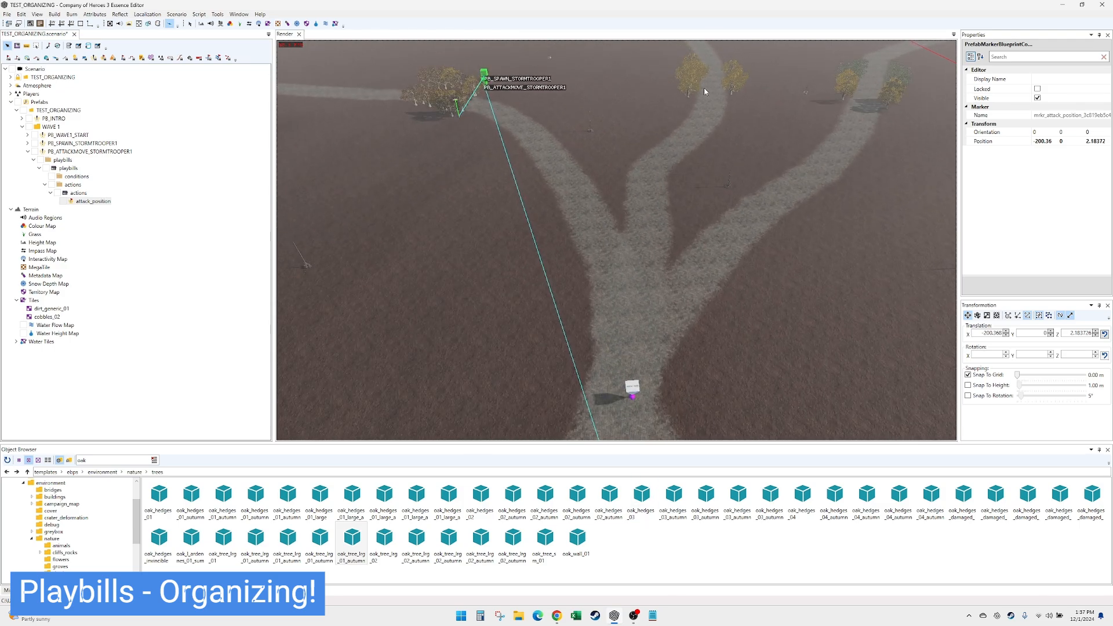
click(718, 257)
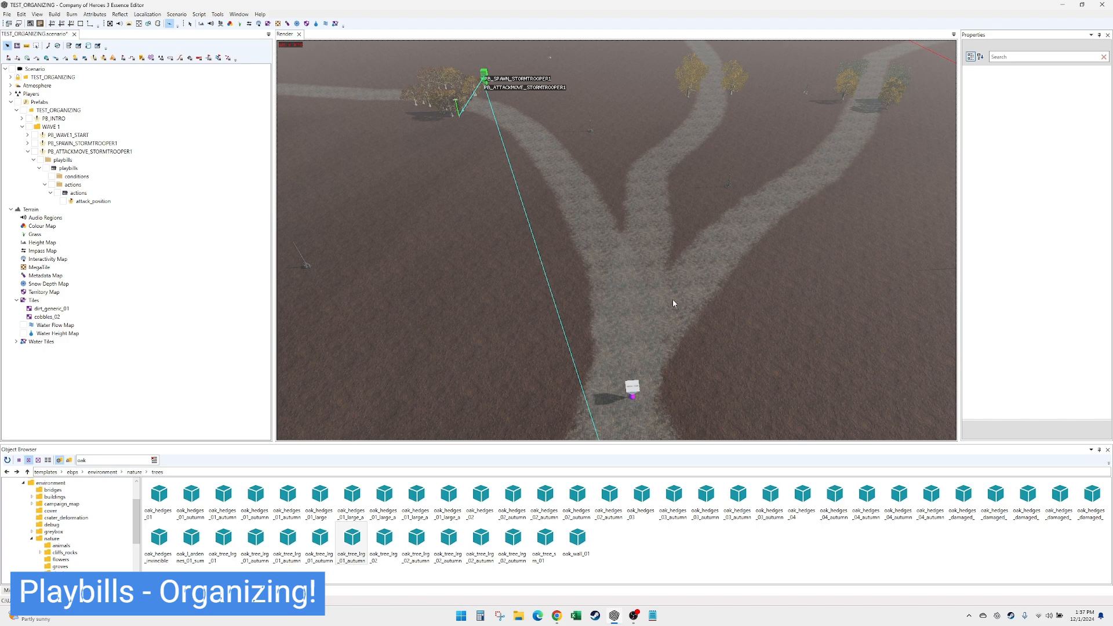
key(Down)
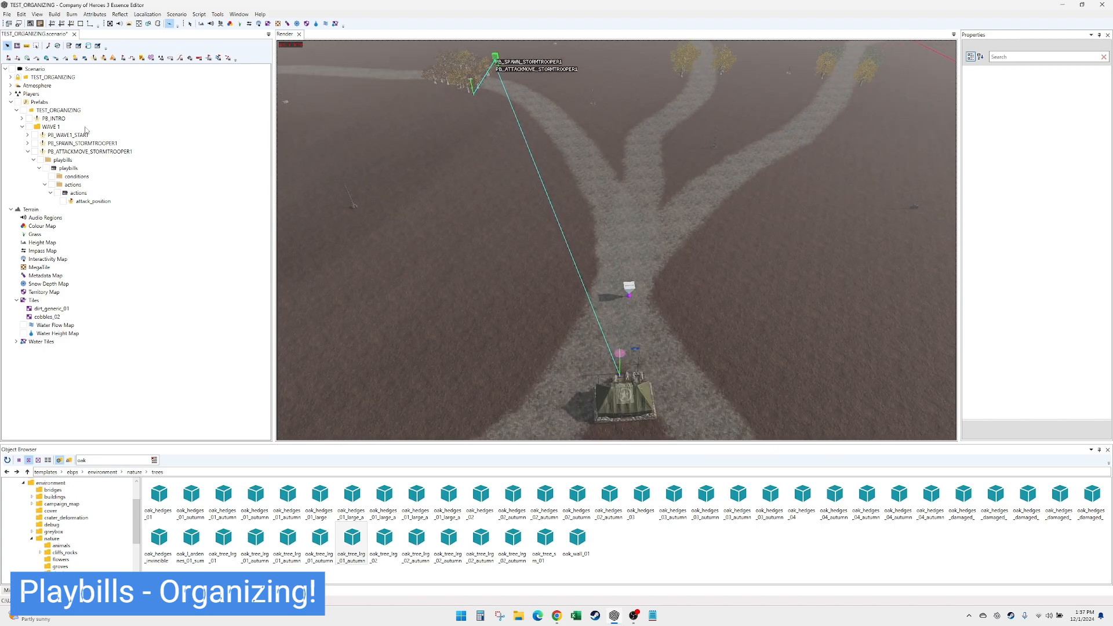
click(28, 151)
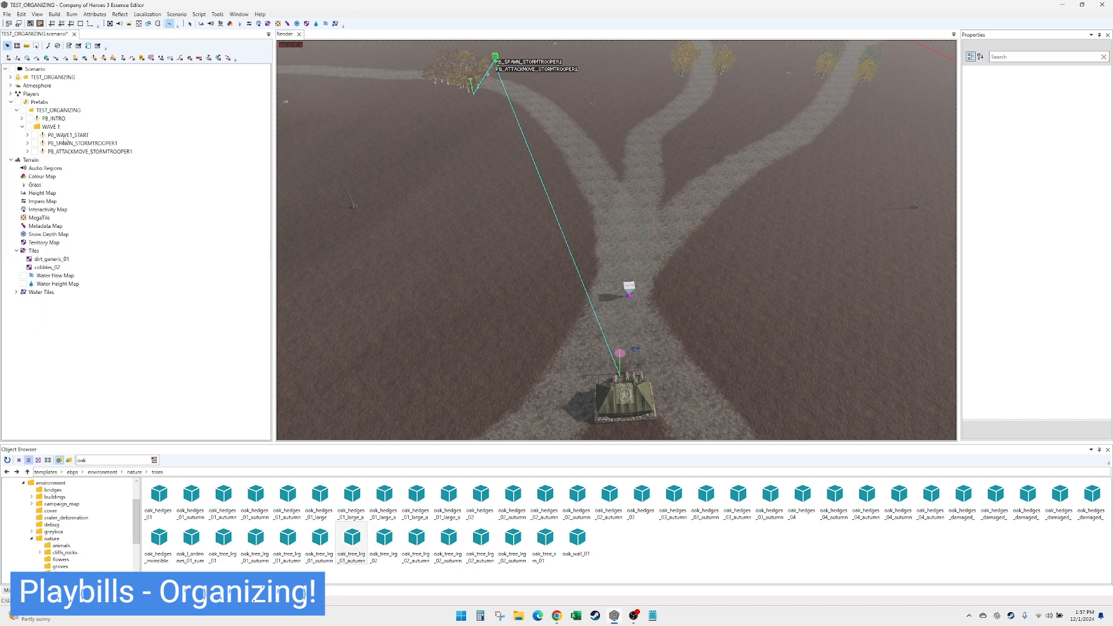
click(68, 144)
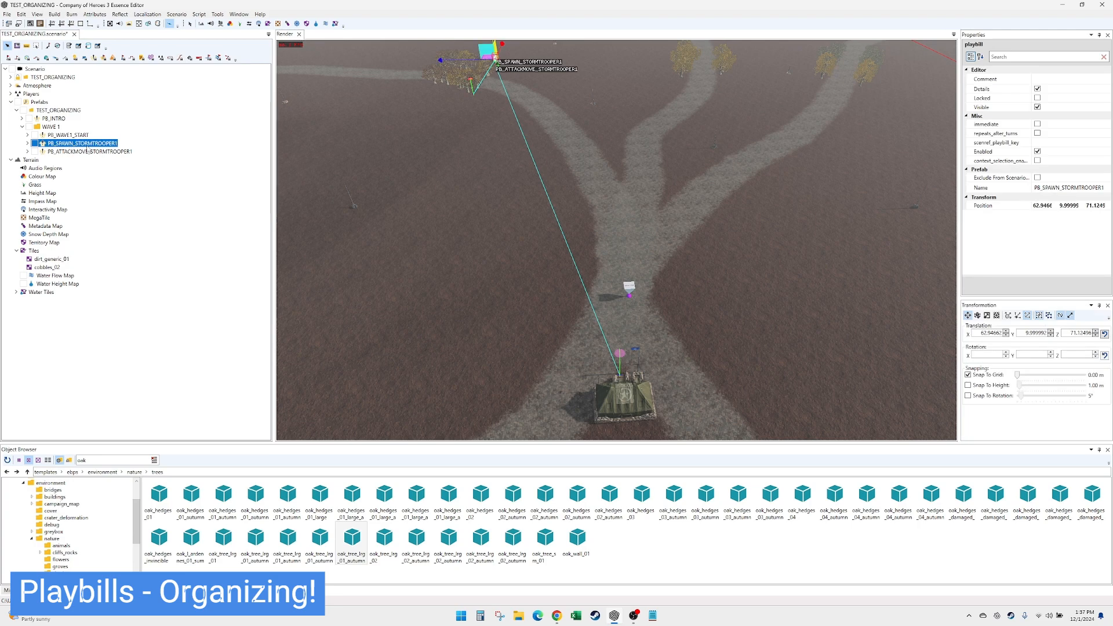
click(28, 134)
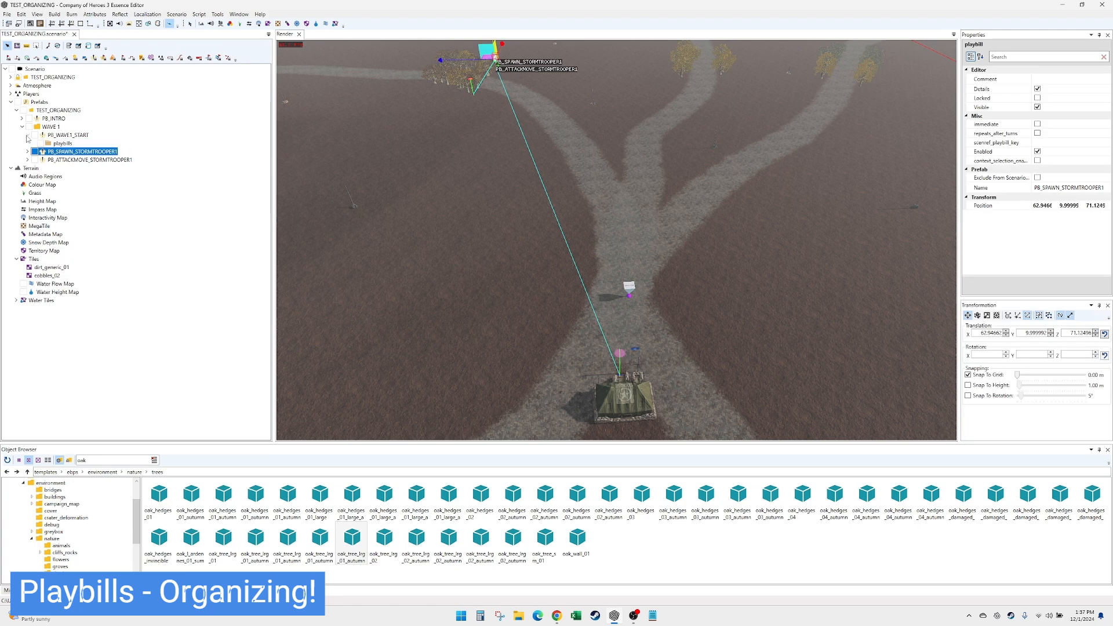
- Set the display name of PB_ATTACKMOVE_STORMTROOPER1's AttackMove action to ATTACKMOVE STORMTROOPER1
click(28, 159)
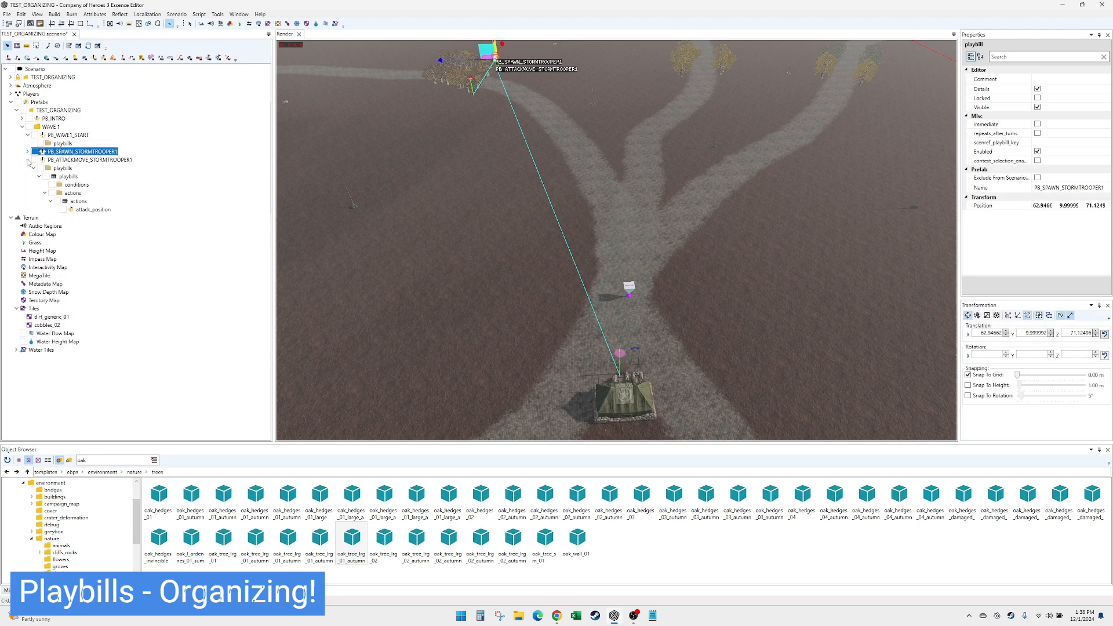
click(78, 201)
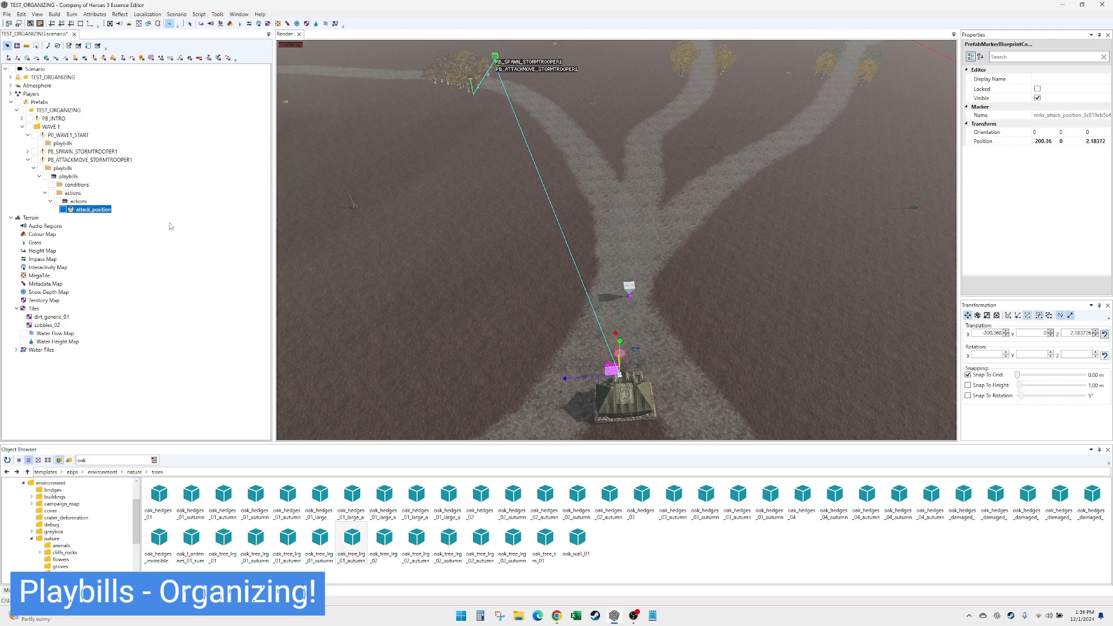
click(1066, 79)
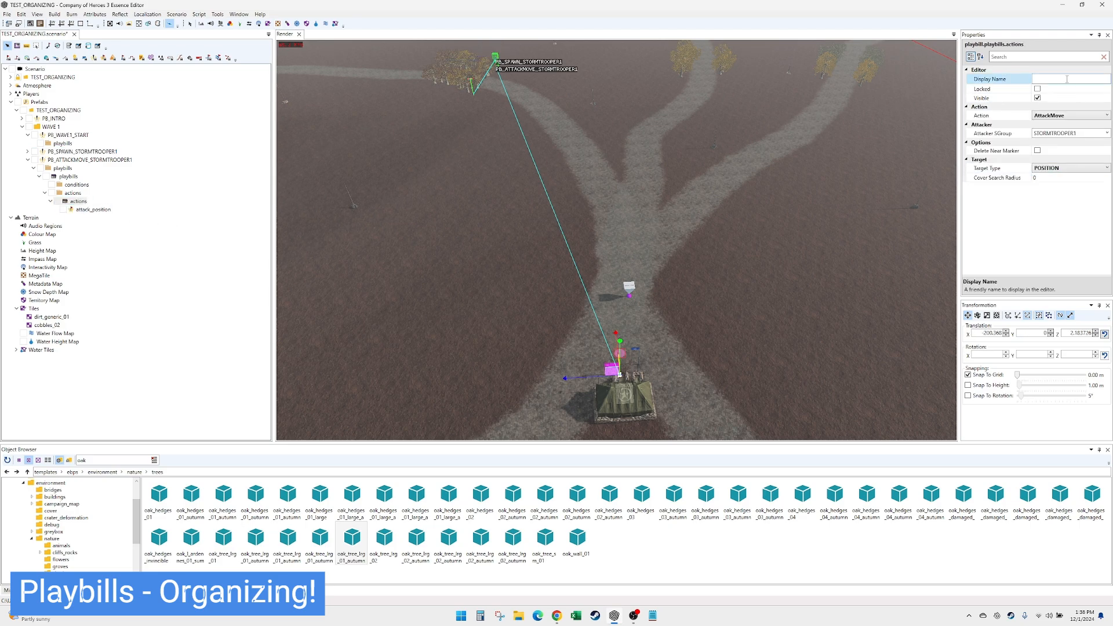
text(ATTACKMOVE STORMTROOPER1)
key(Return)
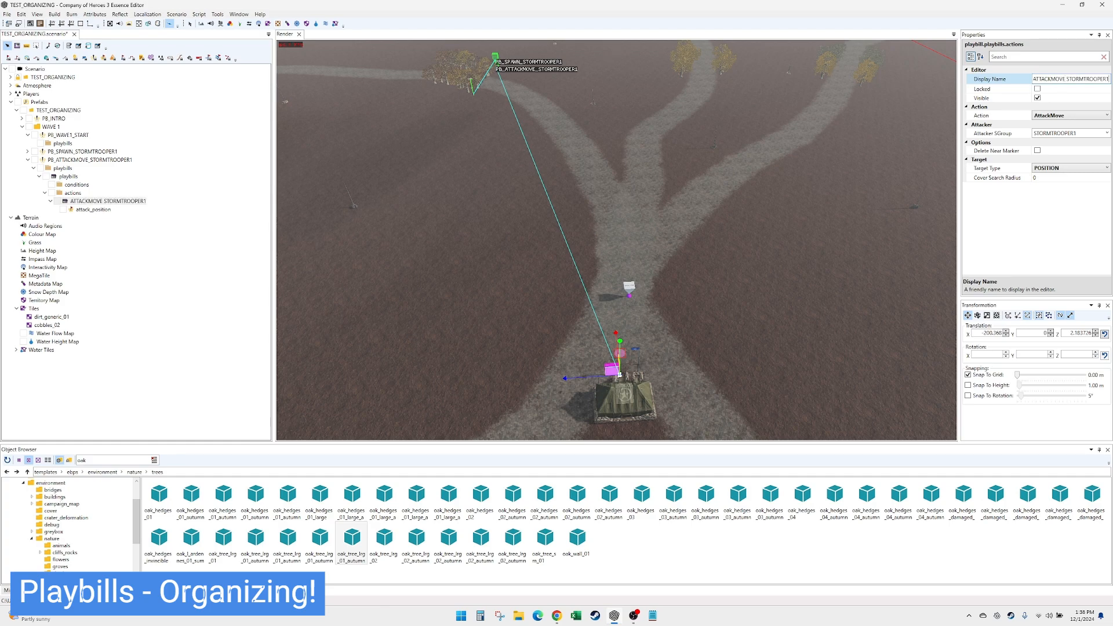
click(131, 202)
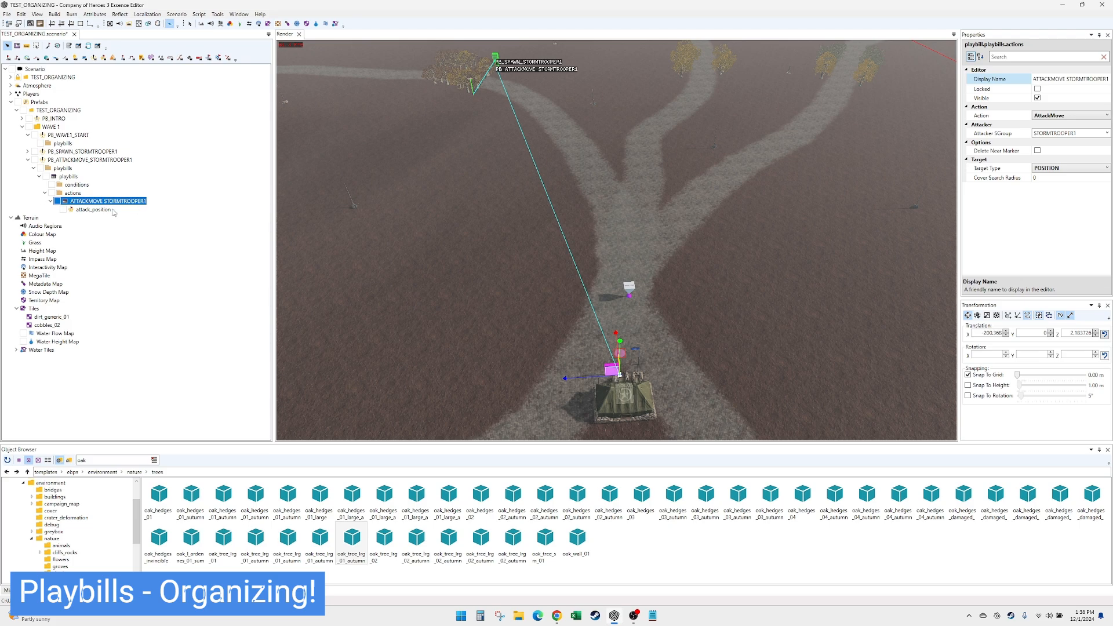
- Add a LaunchPrefabOrPlaybill action to the PB_SPAWN_STORMTROOPER1 playbill and link it to PB_ATTACKMOVE_STORMTROOPER1
click(27, 152)
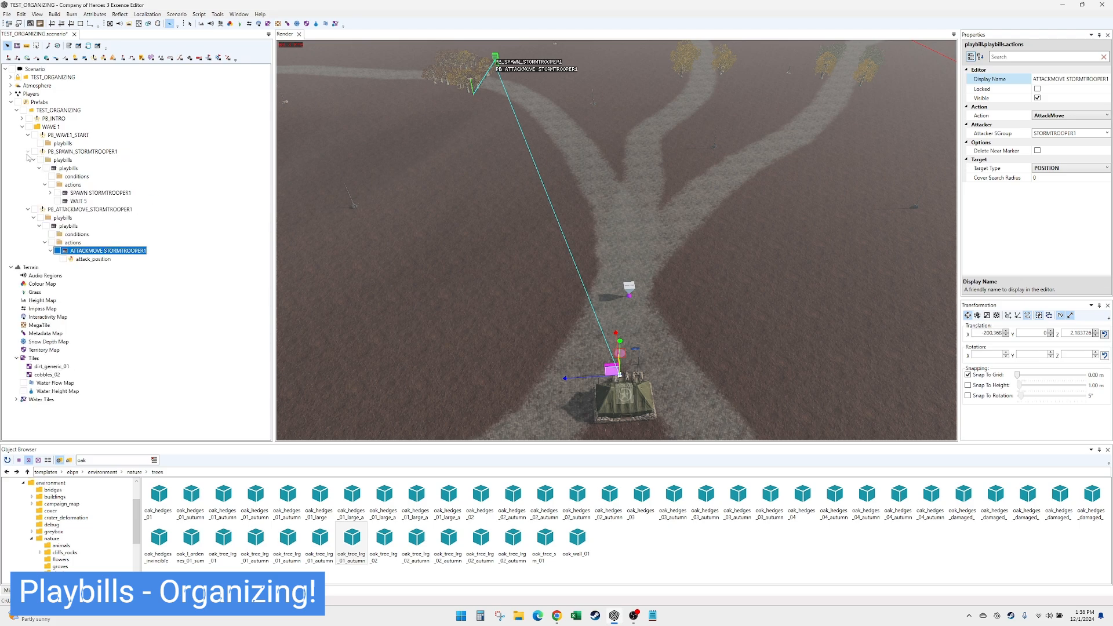
click(82, 202)
right_click(76, 193)
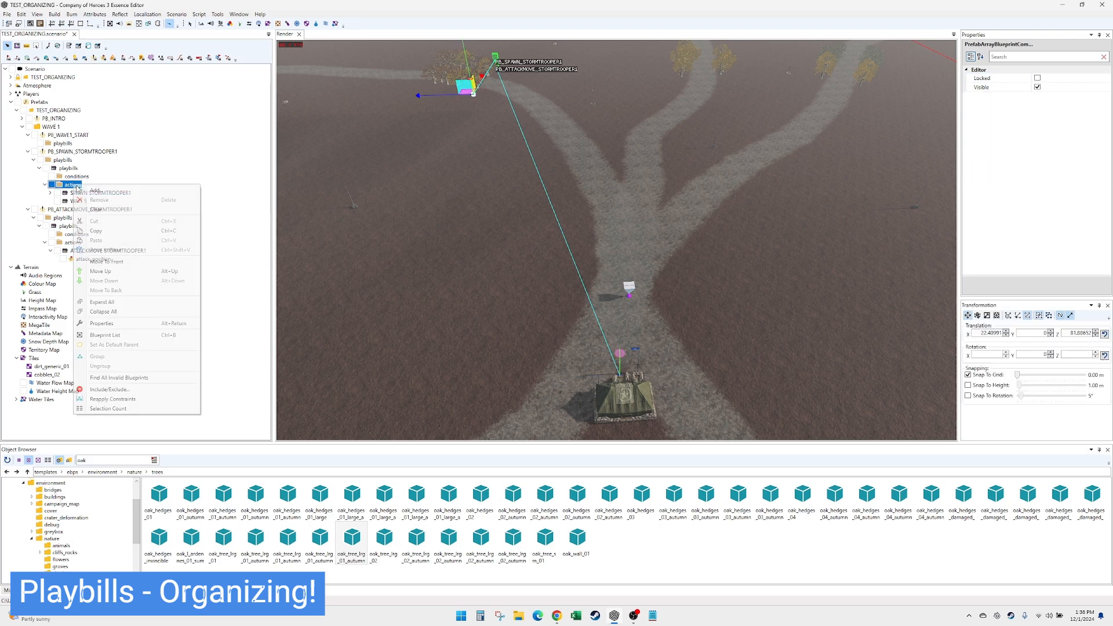
click(108, 203)
click(1084, 116)
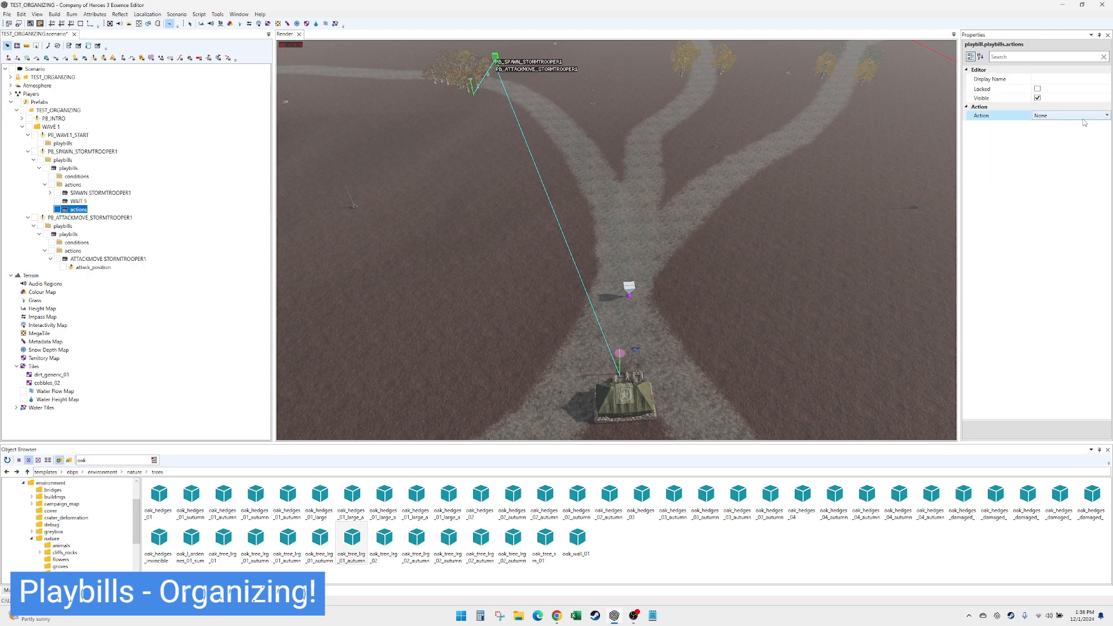
drag(1108, 240, 1107, 210)
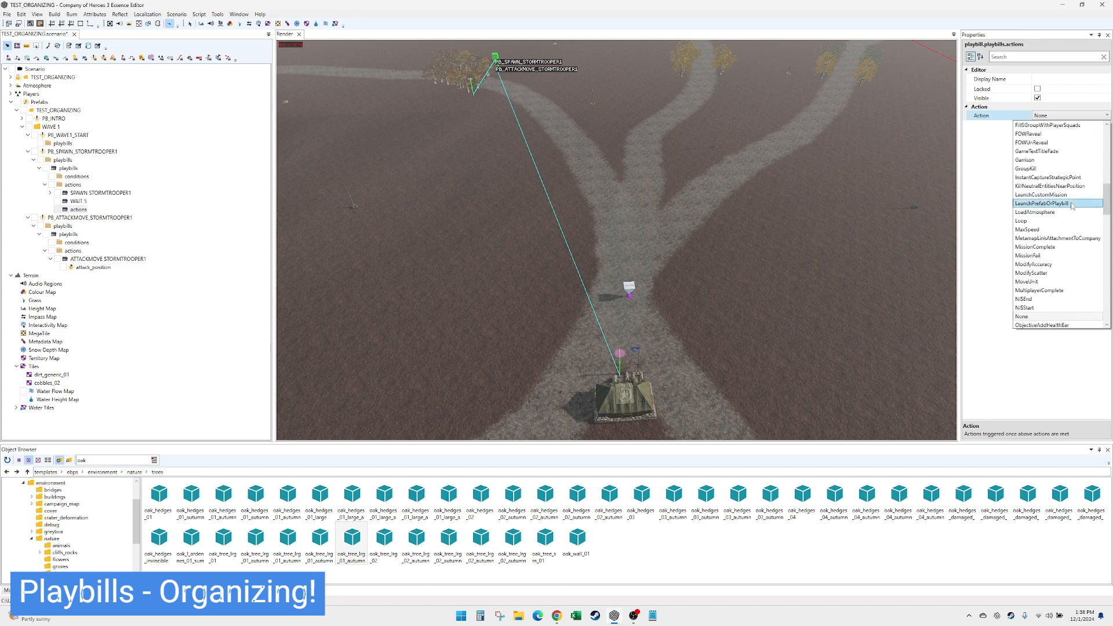
click(1071, 205)
click(1072, 133)
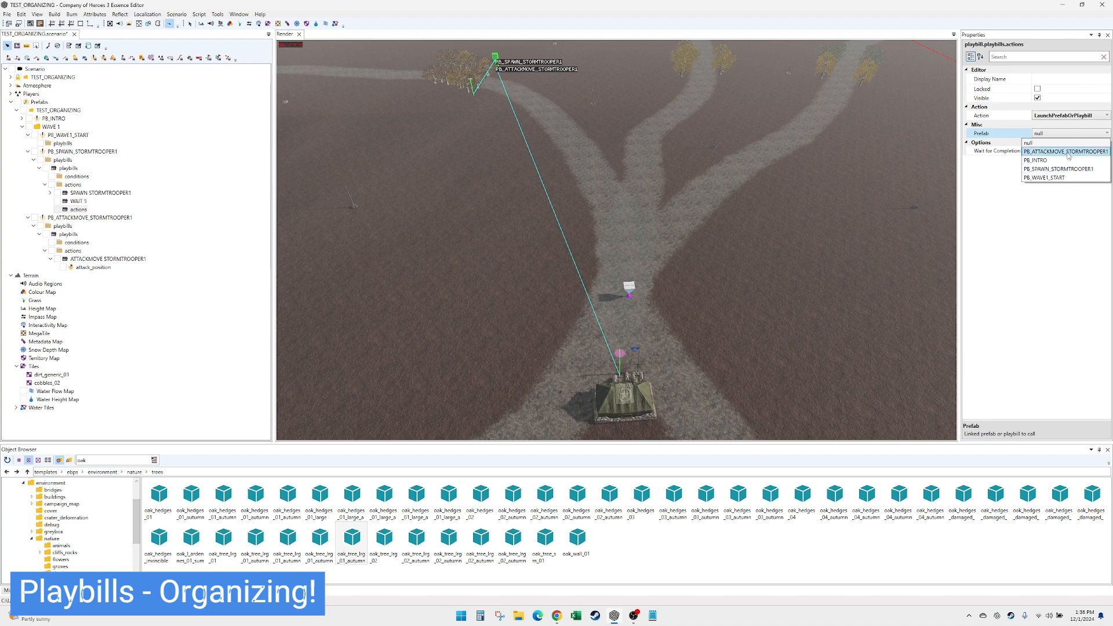
click(1067, 152)
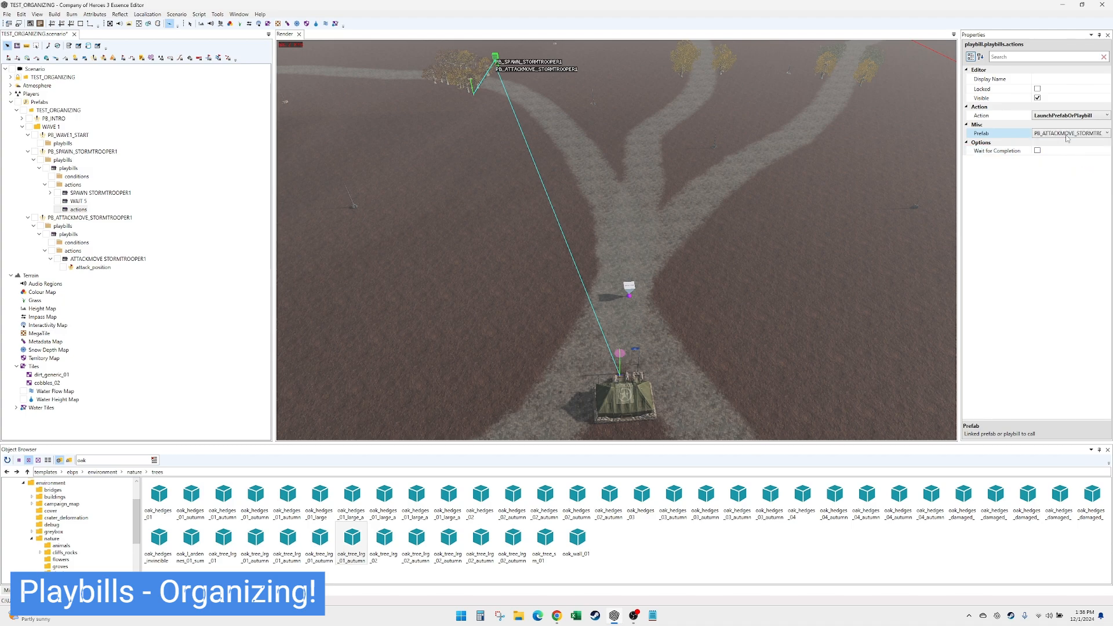
- Set the new launch action's display name to LAUNCH PB_ATTACKMOVE_STORMTROOPER1
click(1052, 79)
text(L)
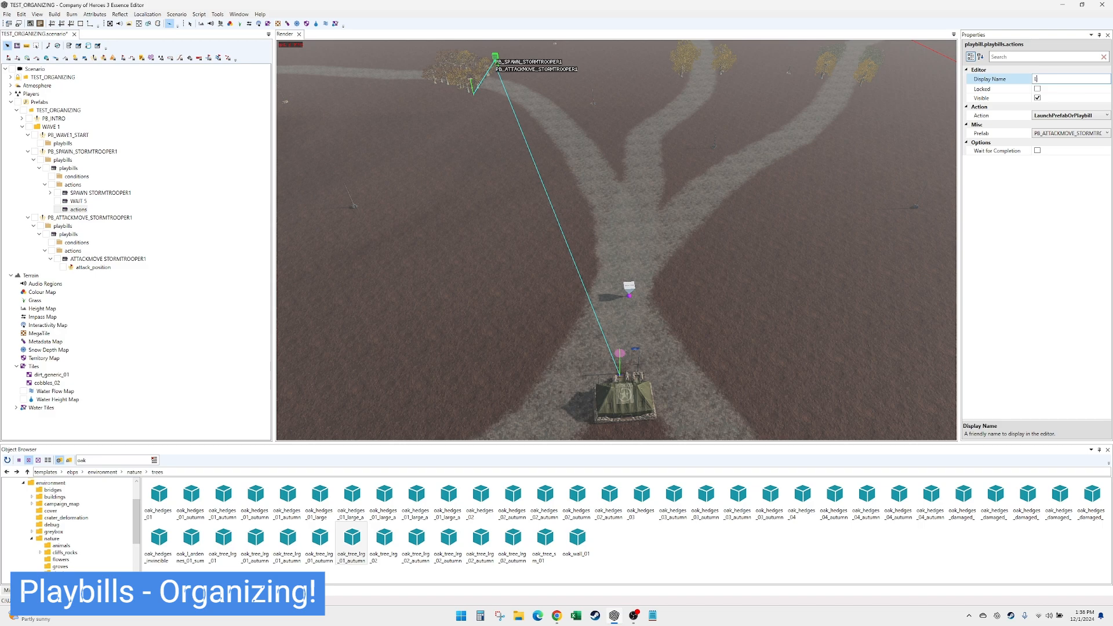
text(AUNCH PB_ATTACKMOVE_STORMTROOPER1)
key(Return)
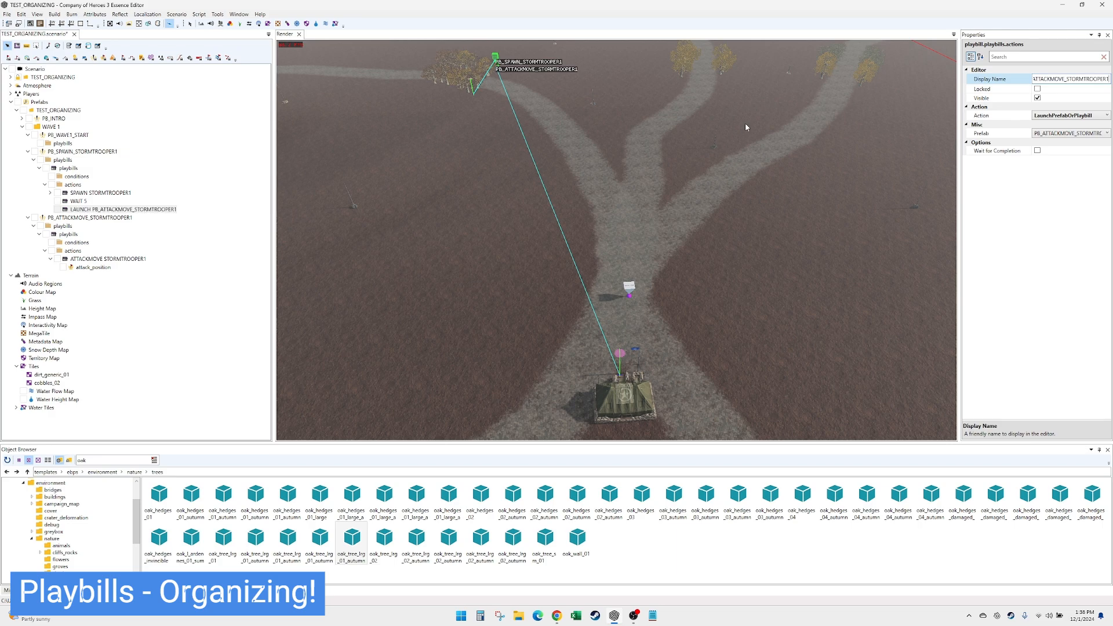
- Duplicate the WAIT 5 action in the PB_INTRO playbill, with the copy placed after TITLE WELCOME
click(95, 193)
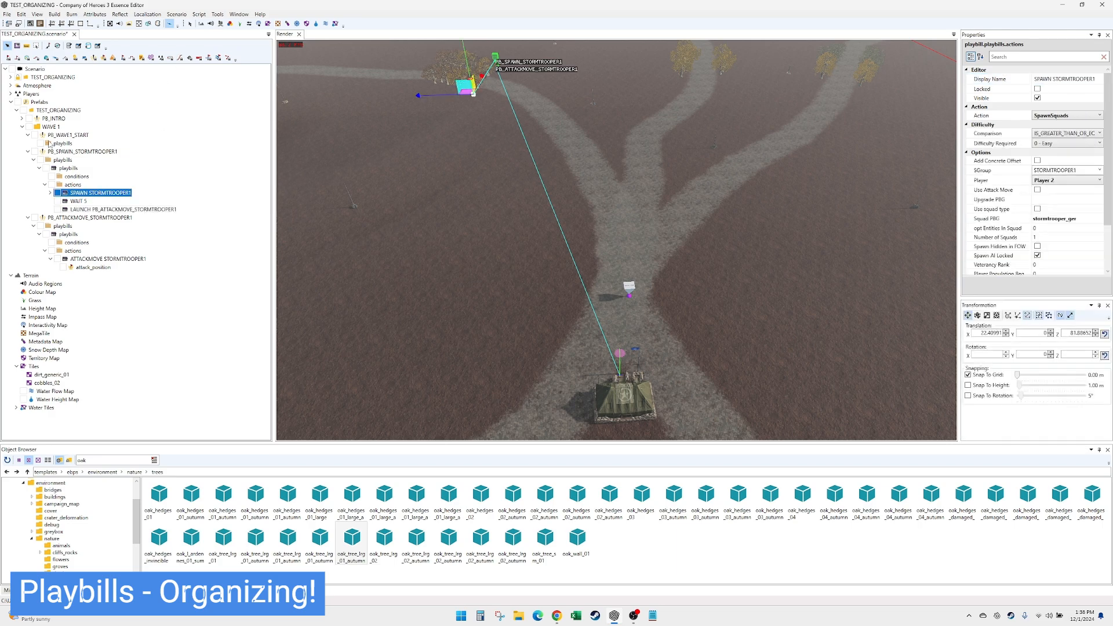
click(61, 144)
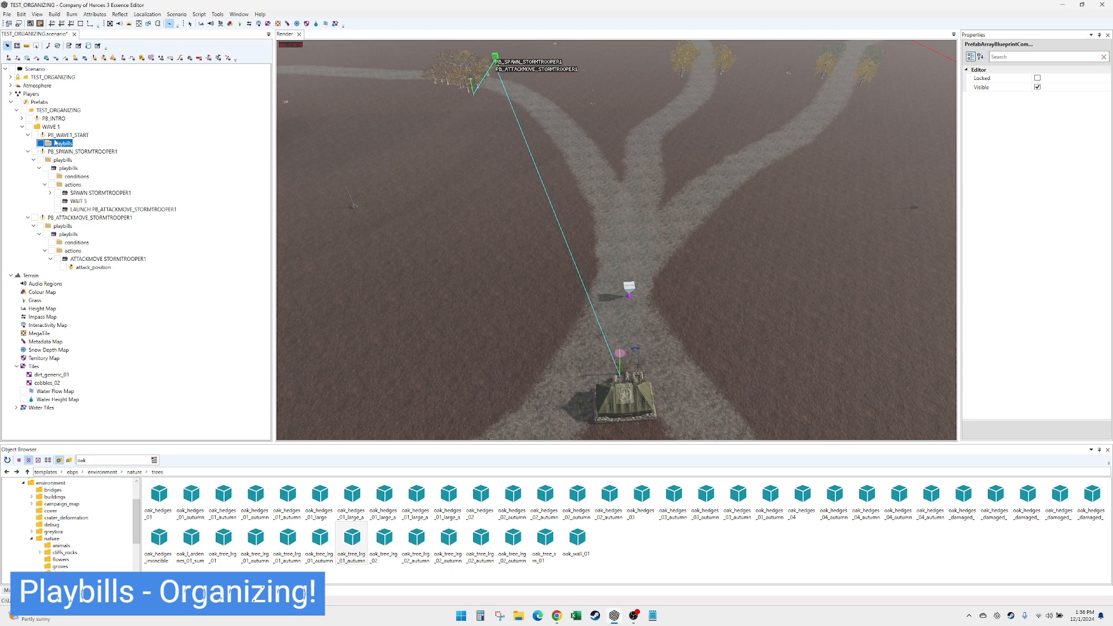
click(22, 119)
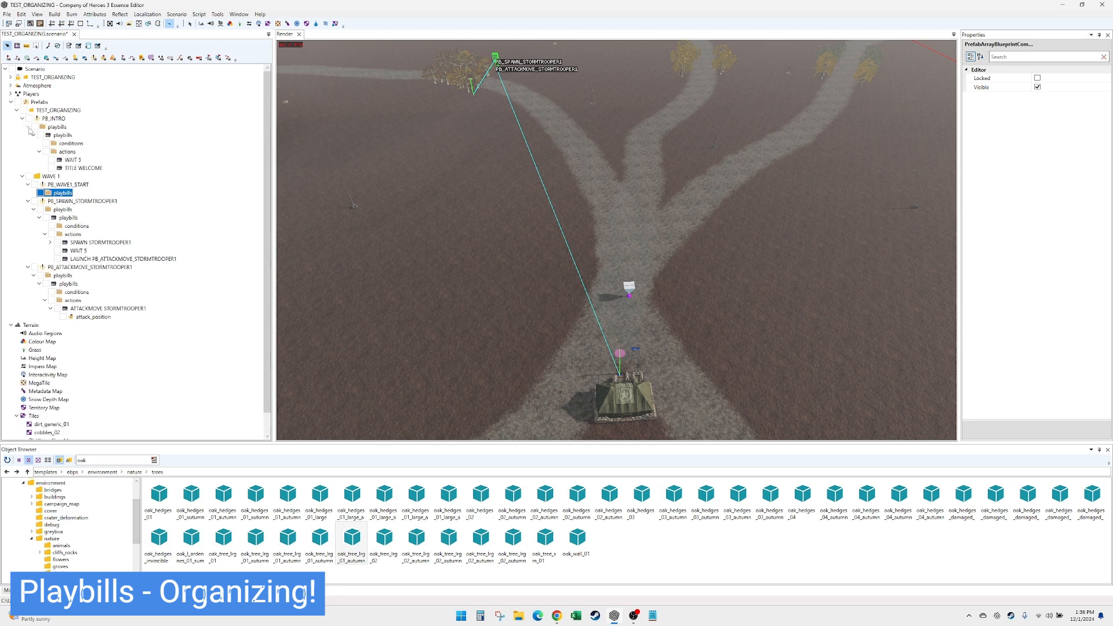
click(65, 161)
click(70, 168)
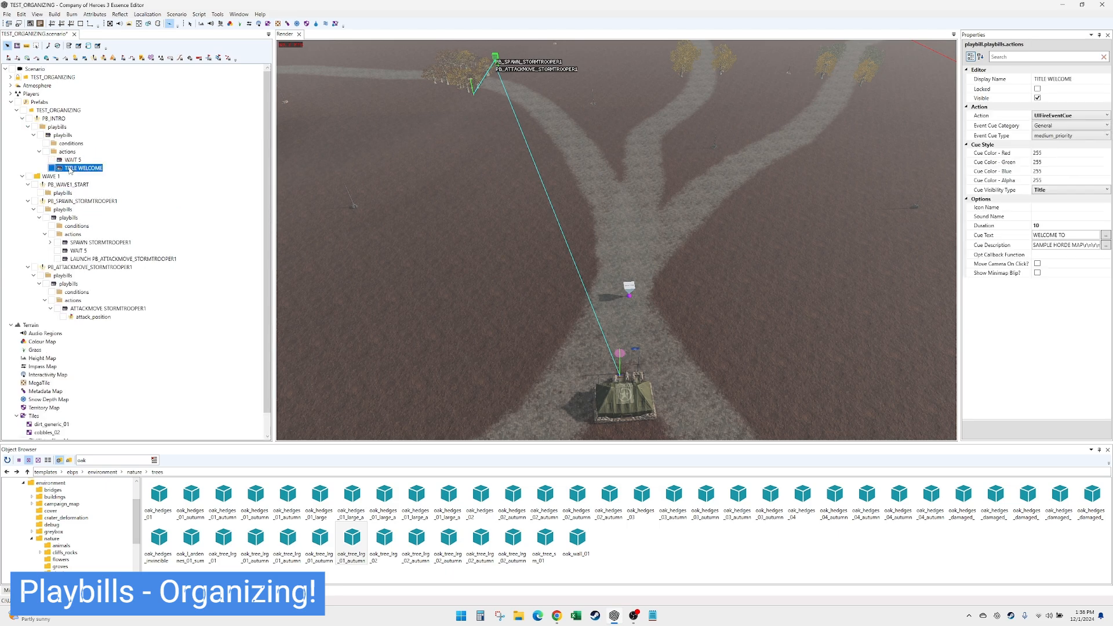
click(67, 152)
click(72, 160)
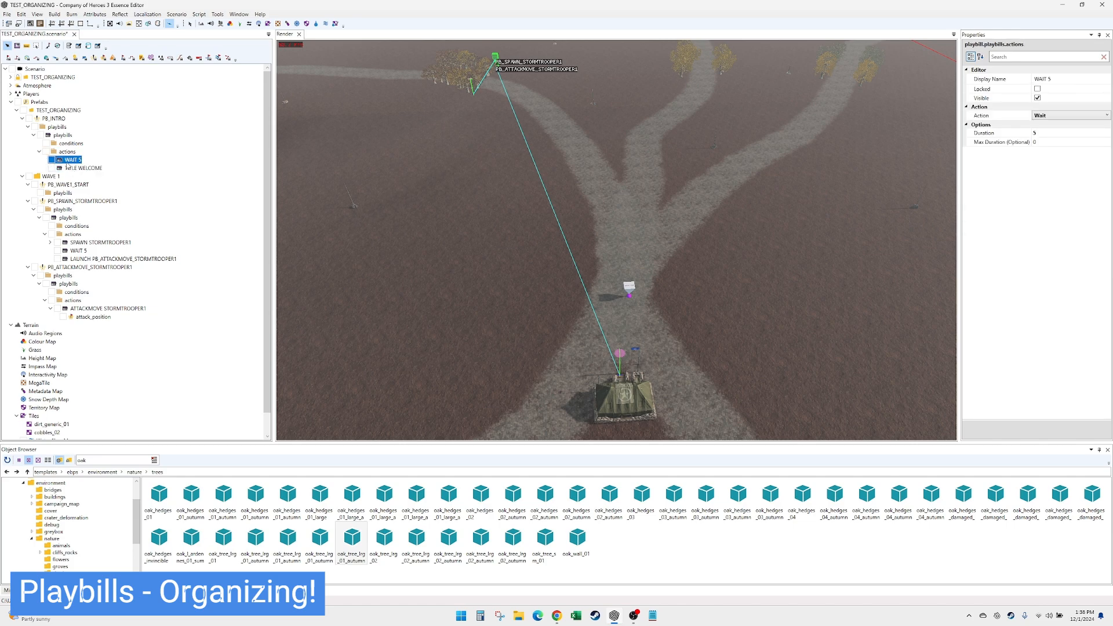
key(ctrl+d)
drag(69, 167, 70, 179)
- Add a LaunchPrefabOrPlaybill action at the end of PB_INTRO's actions and link it to PB_WAVE1_START
right_click(68, 160)
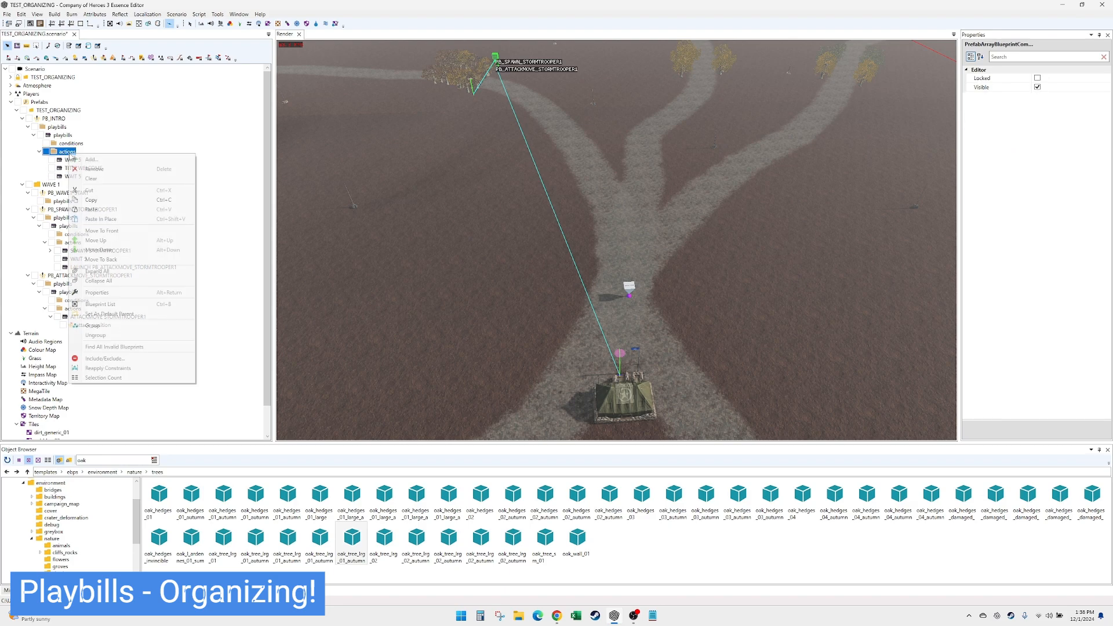
click(89, 160)
click(1082, 115)
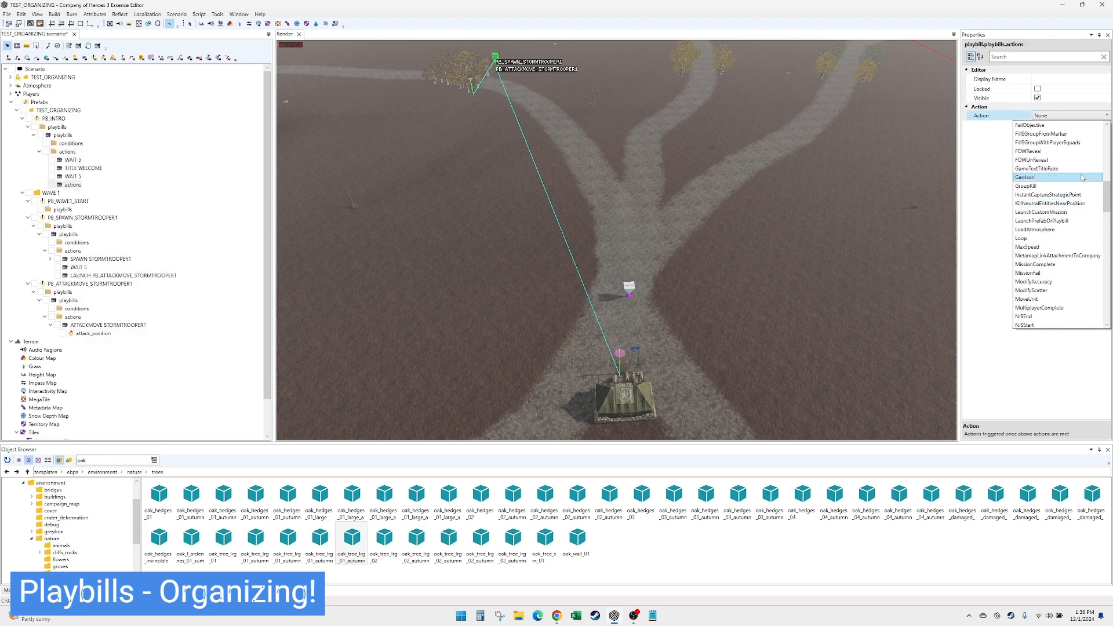
scroll(1070, 232, up, 3)
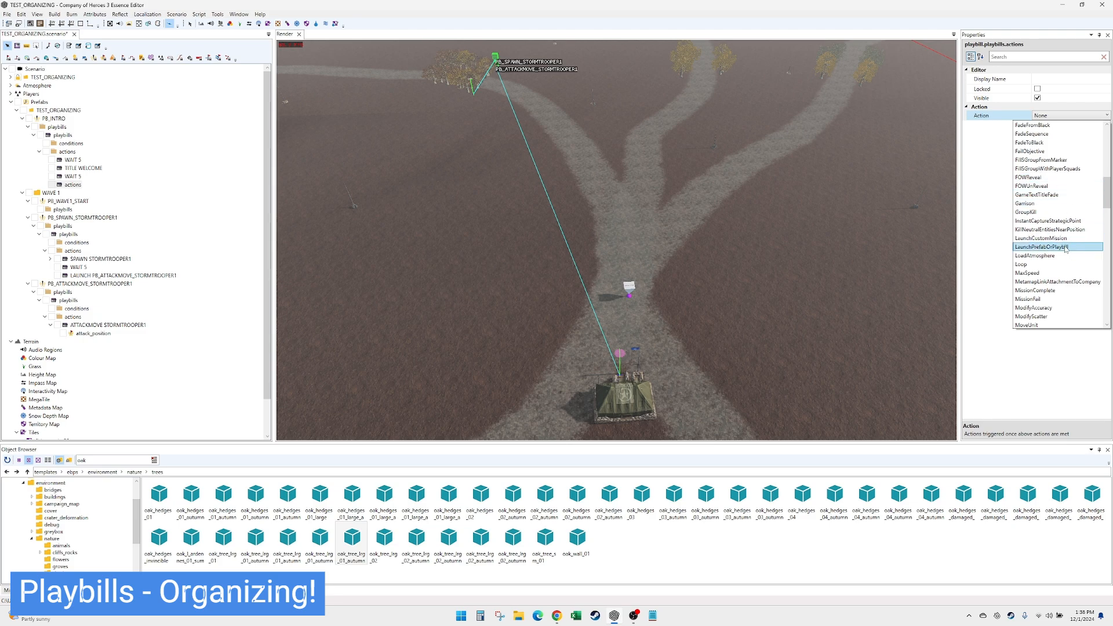
click(1065, 246)
click(1057, 134)
click(1058, 136)
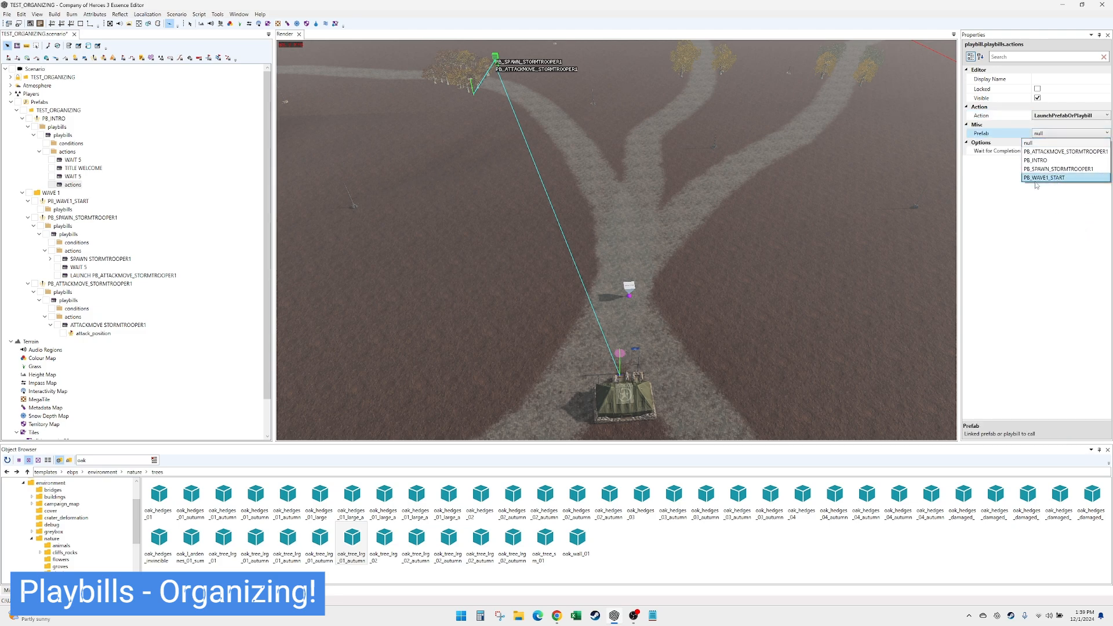
click(1077, 178)
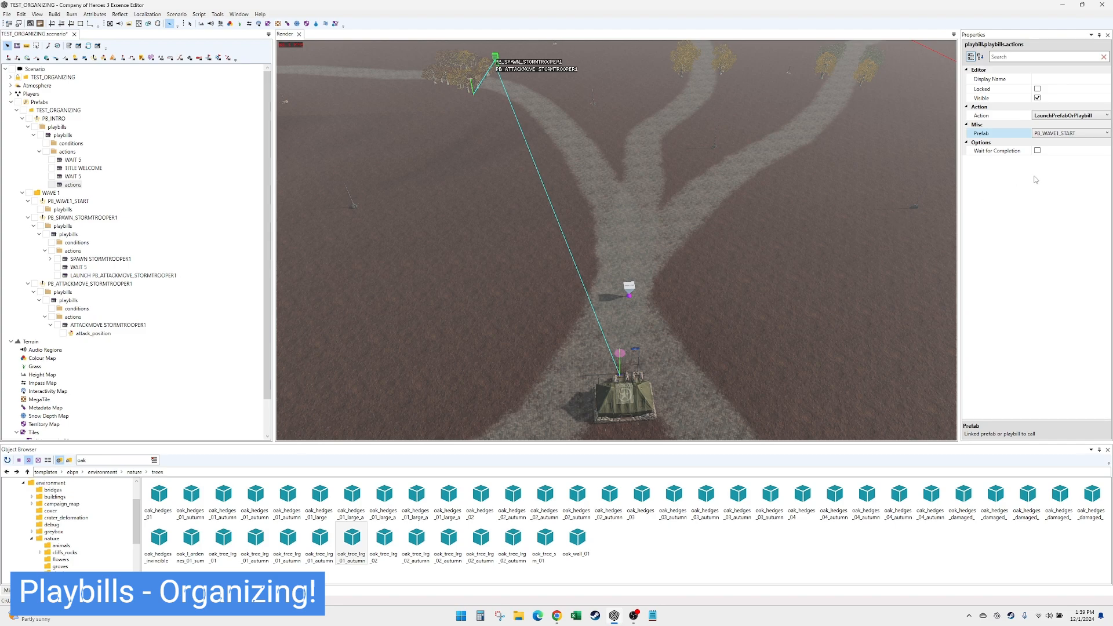
- Set the display name of PB_INTRO's launch action to LAUNCH PB_WAVE1_START
click(1053, 79)
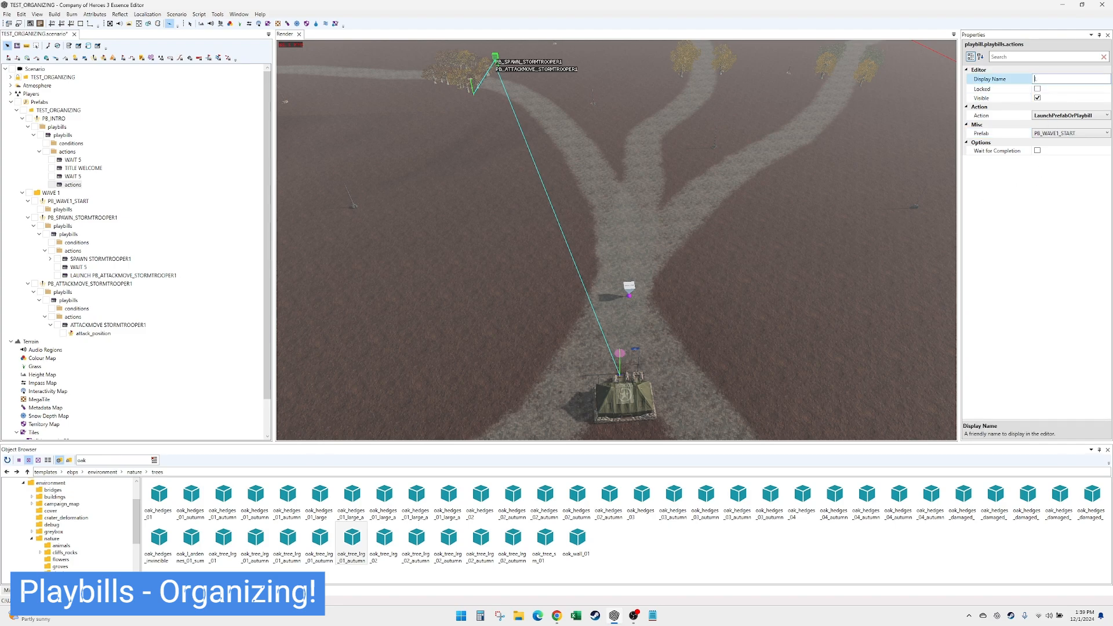
text(LAUNCH PB_WAVE1_START)
key(Return)
click(77, 184)
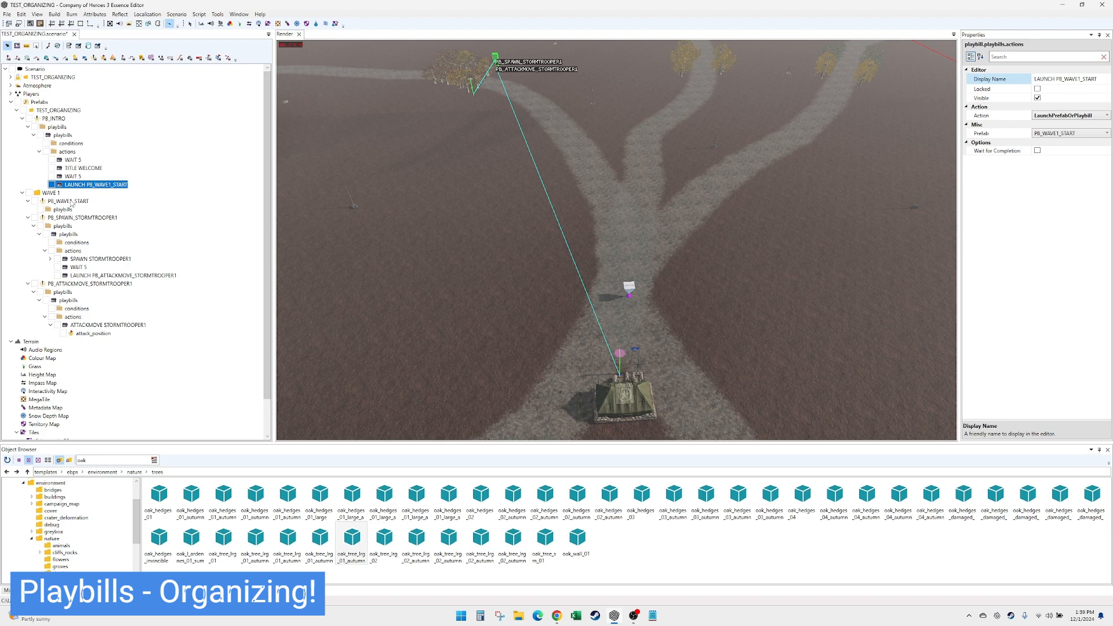
- Add a playbill entry to PB_WAVE1_START and add a new action under its actions
click(67, 201)
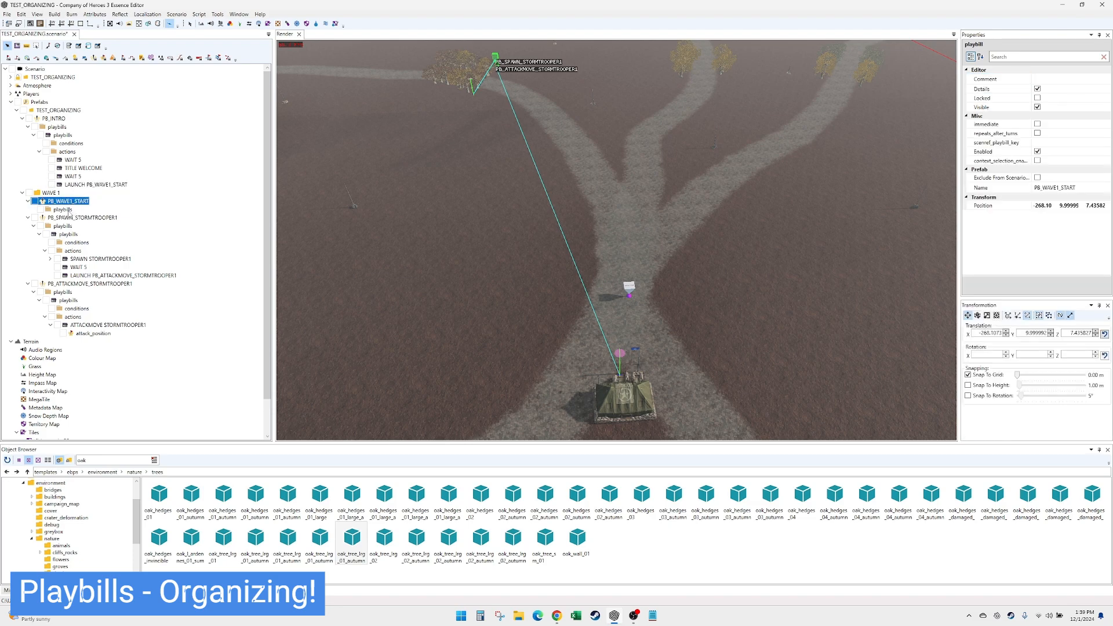
right_click(81, 209)
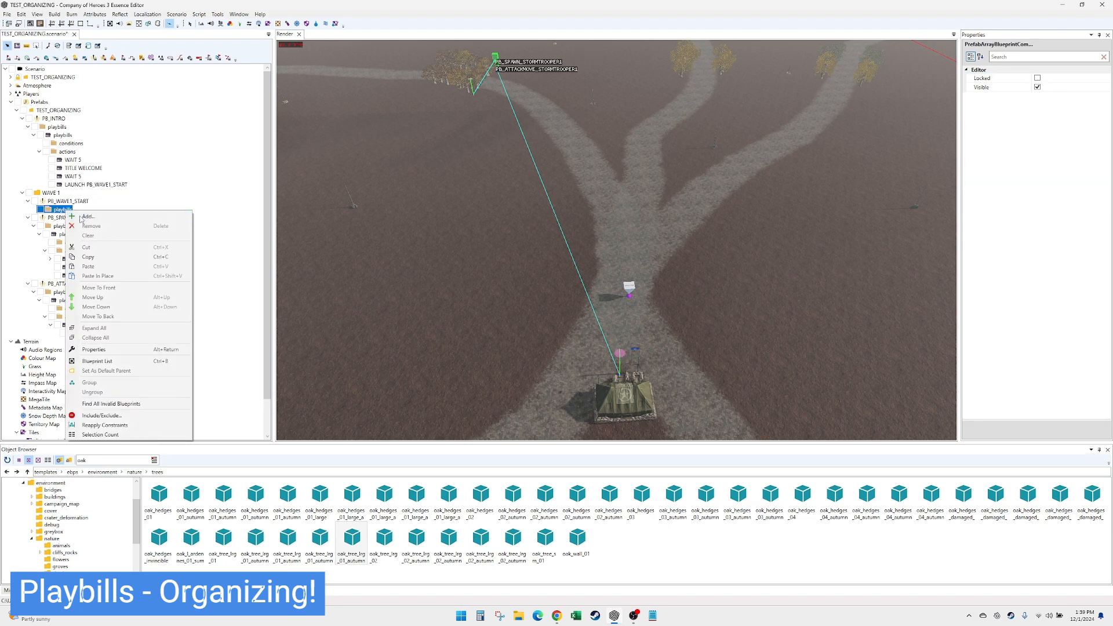
click(87, 216)
right_click(73, 233)
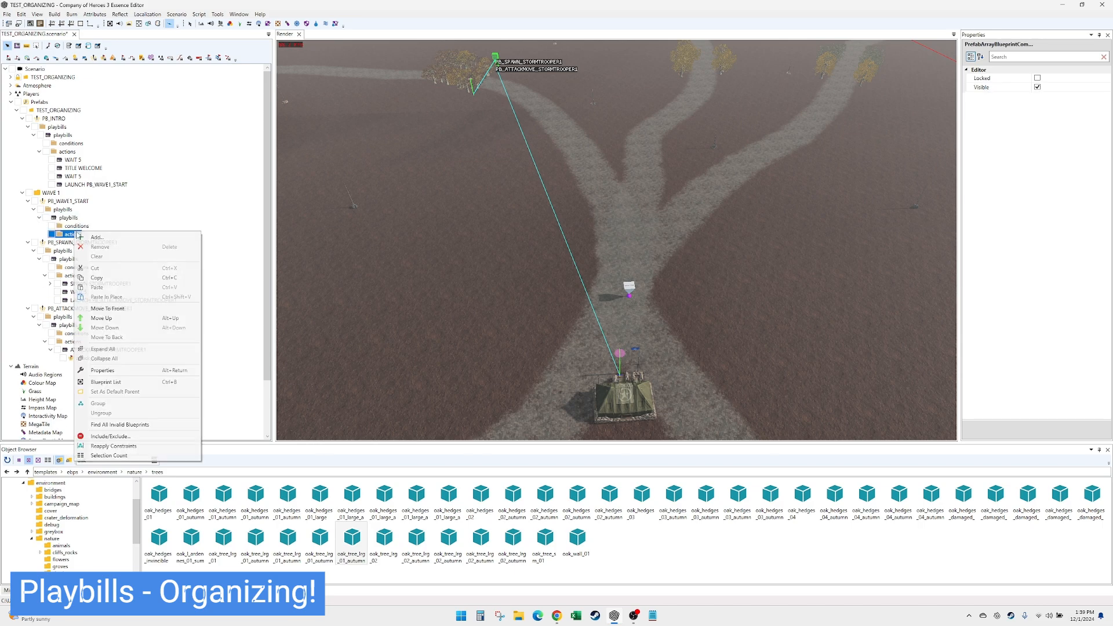
click(81, 240)
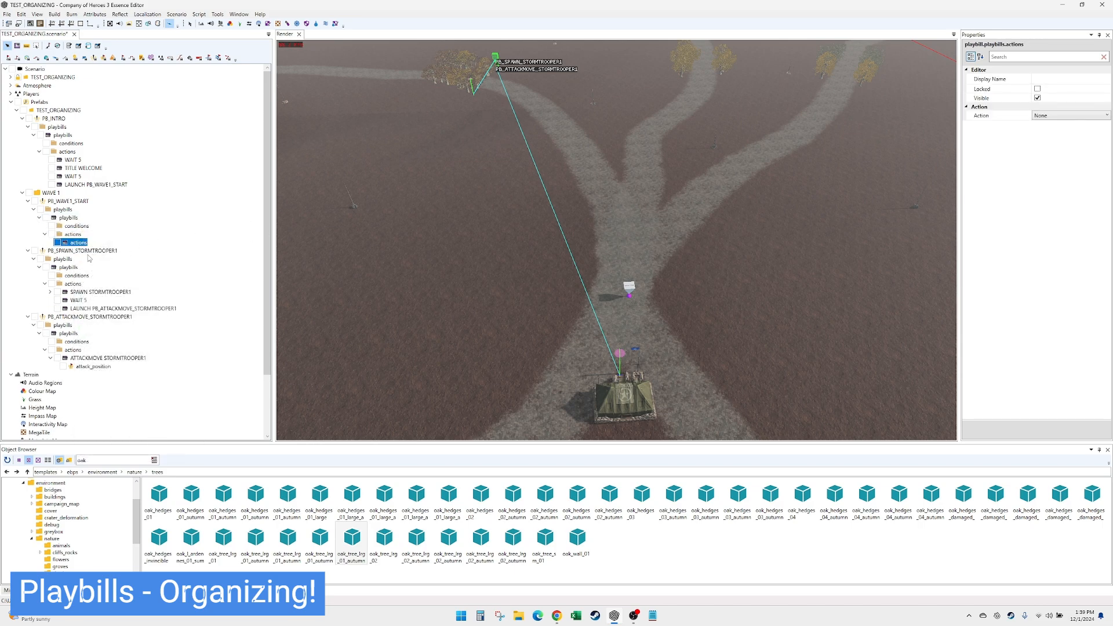
- Set the new PB_WAVE1_START action to LaunchPrefabOrPlaybill and link it to PB_SPAWN_STORMTROOPER1
click(1042, 116)
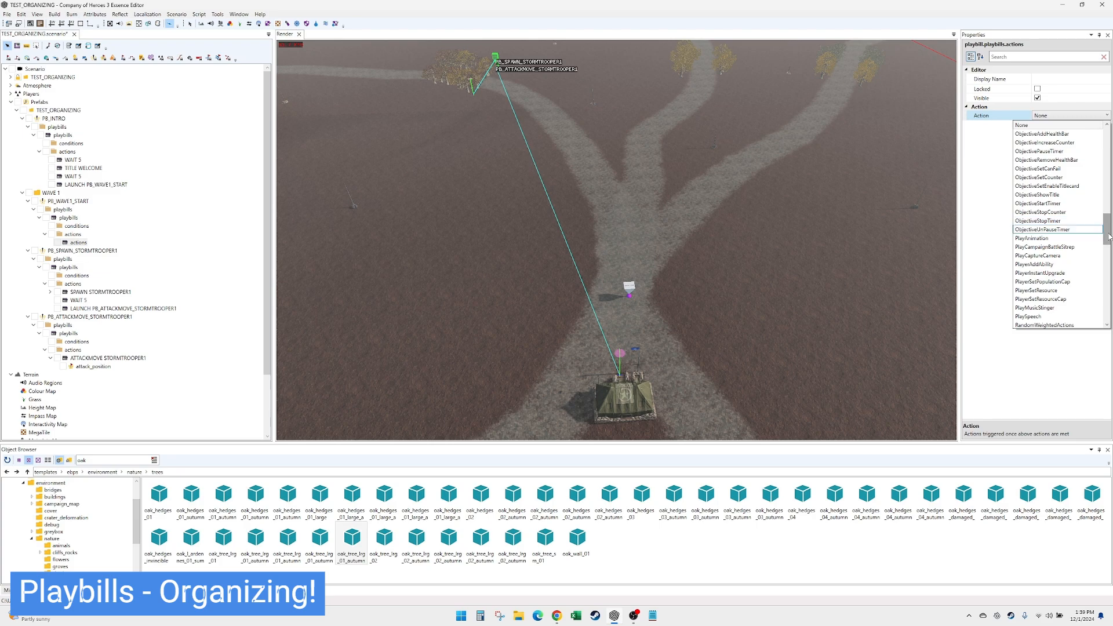
drag(1108, 232, 1112, 194)
scroll(1061, 255, down, 2)
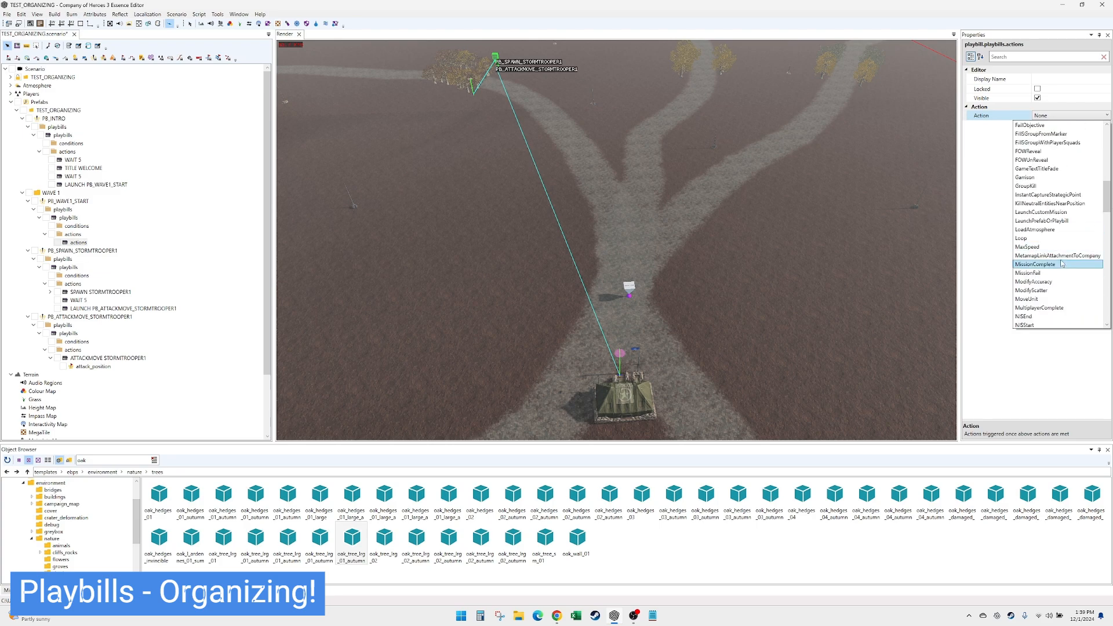
click(1061, 223)
click(1073, 133)
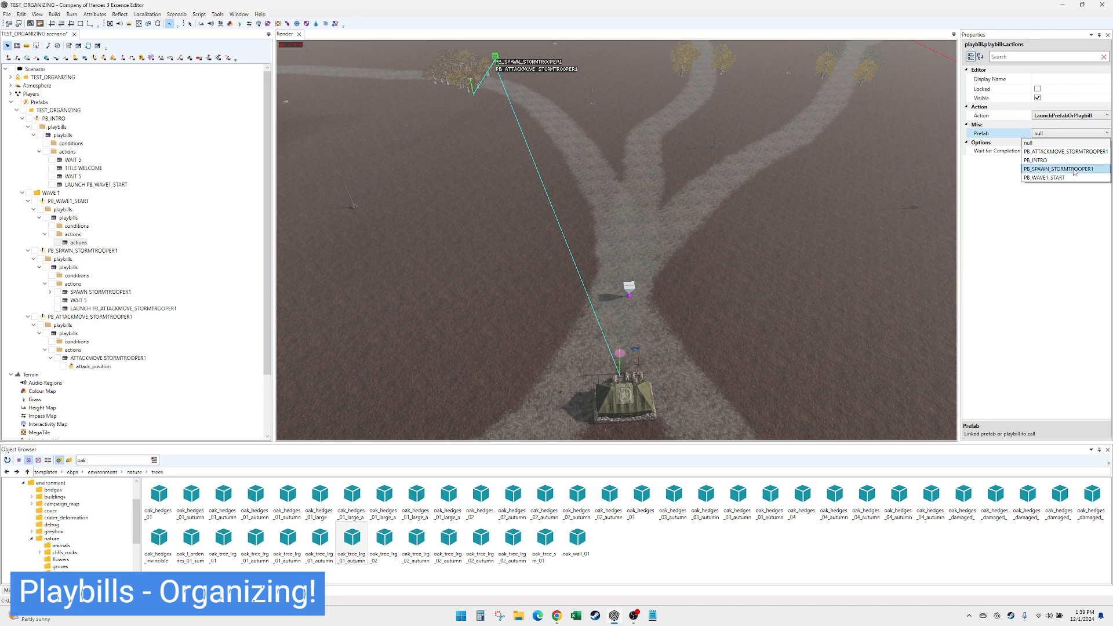
click(1079, 171)
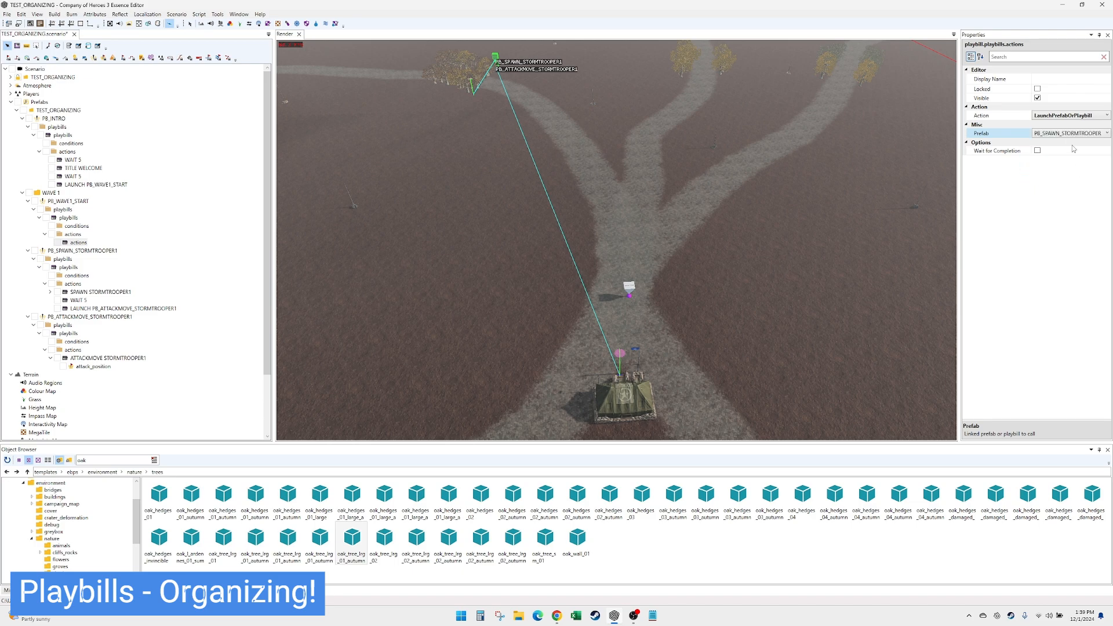
- Set the display name of PB_WAVE1_START's launch action to LAUNCH PB_SPAWN_STORMTROOPER1
click(1046, 80)
text(L)
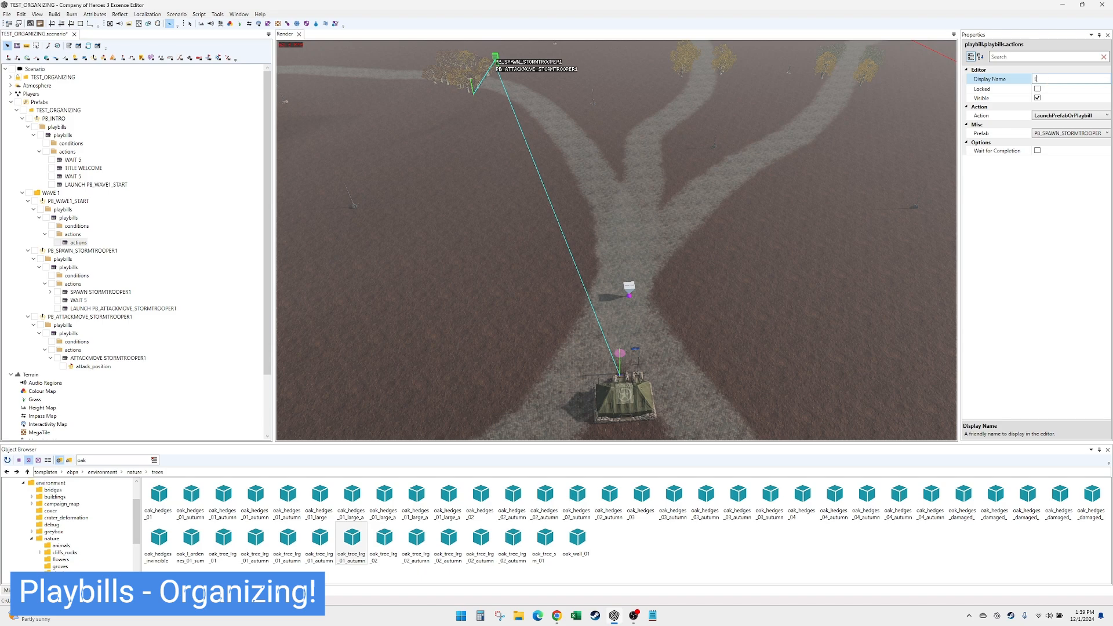
text(AUNCH PB_SPAWN_STORMTROOPER1)
key(Return)
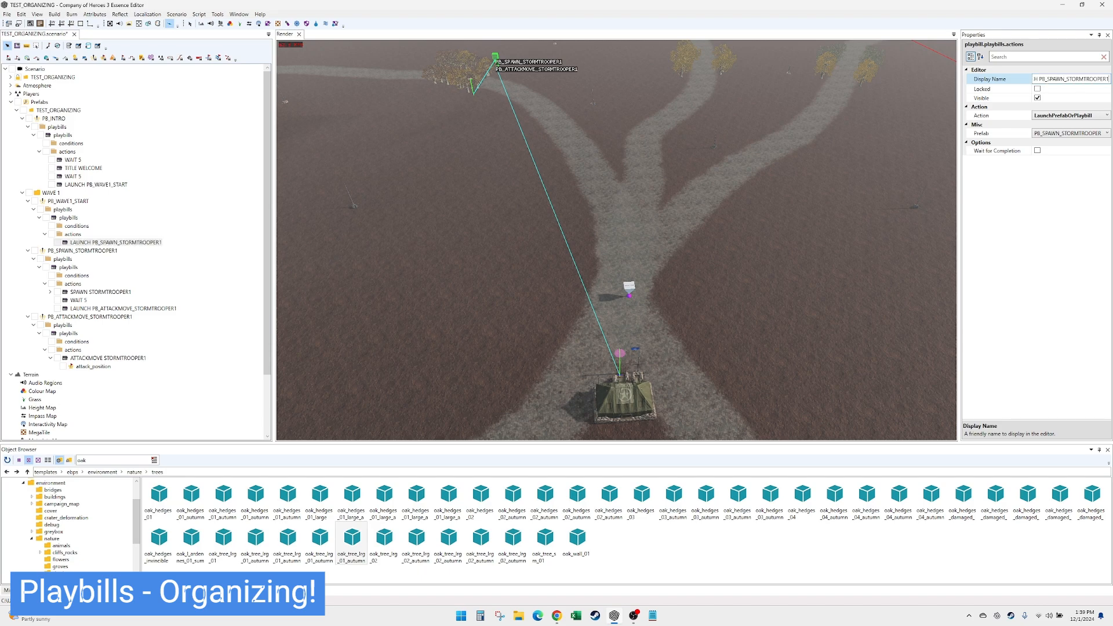
click(85, 243)
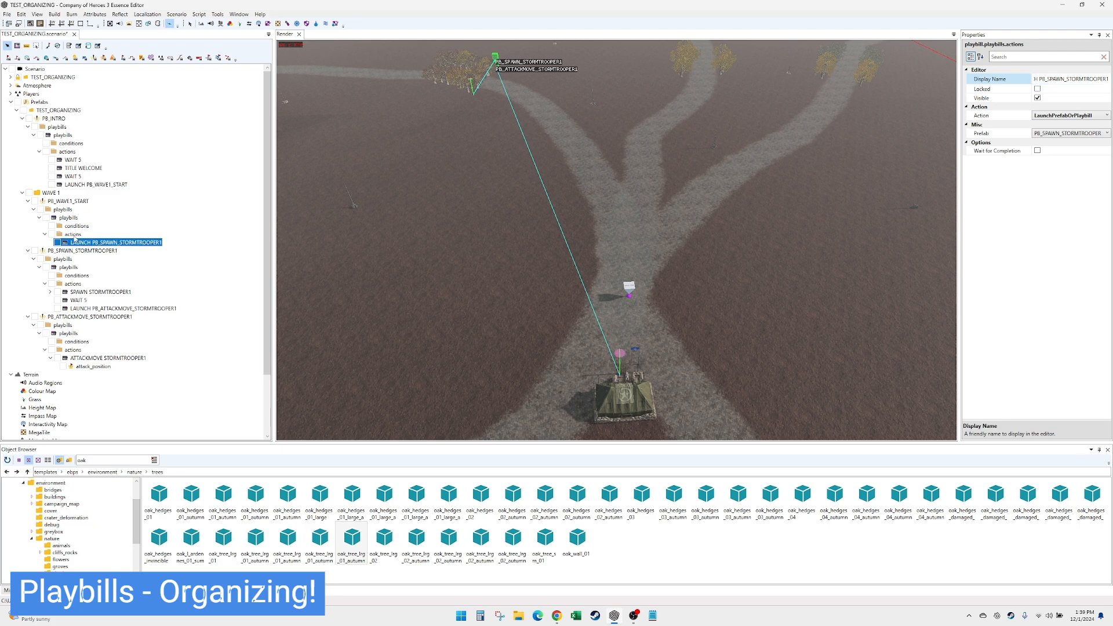
- Set the duration of PB_INTRO's wait action after TITLE WELCOME to 10 and its display name to WAIT 10
click(79, 177)
click(1050, 133)
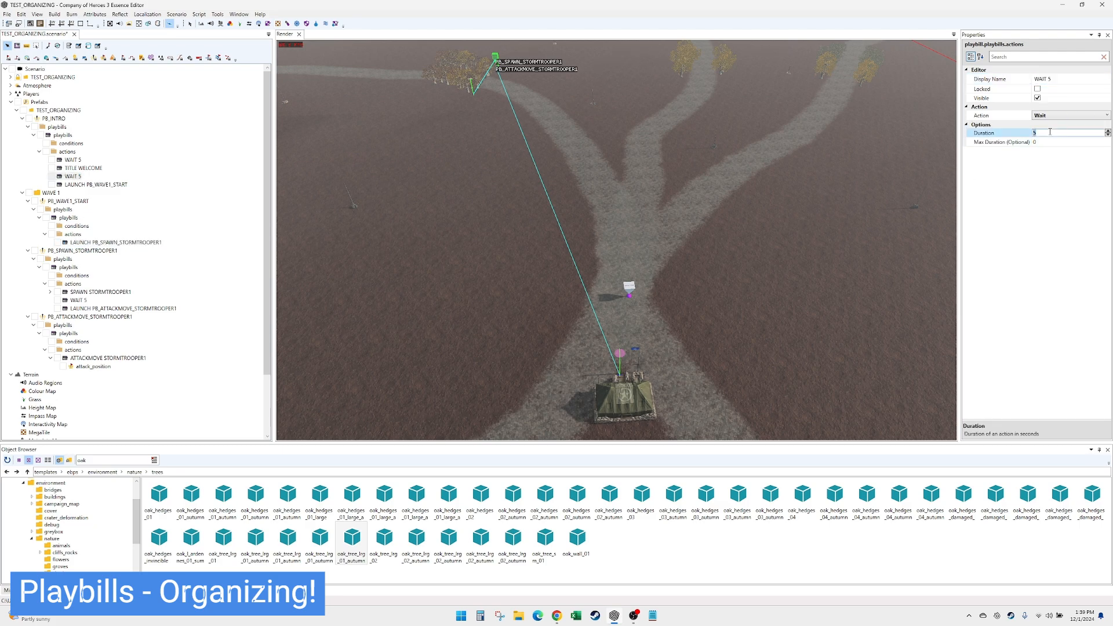
text(10)
double_click(1047, 79)
text(10)
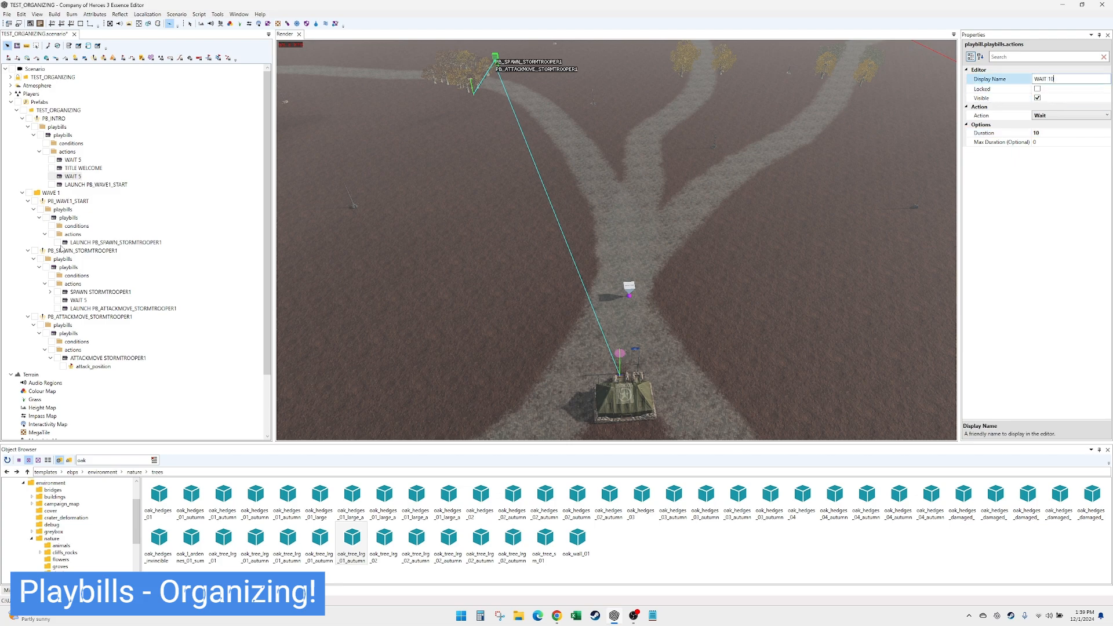
click(80, 168)
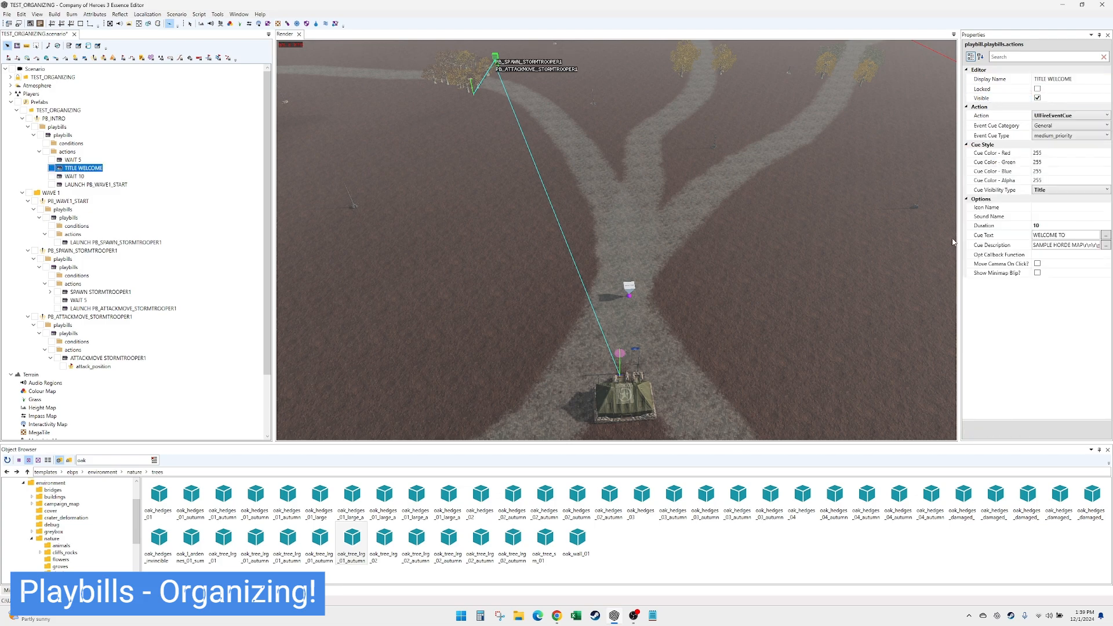
click(84, 177)
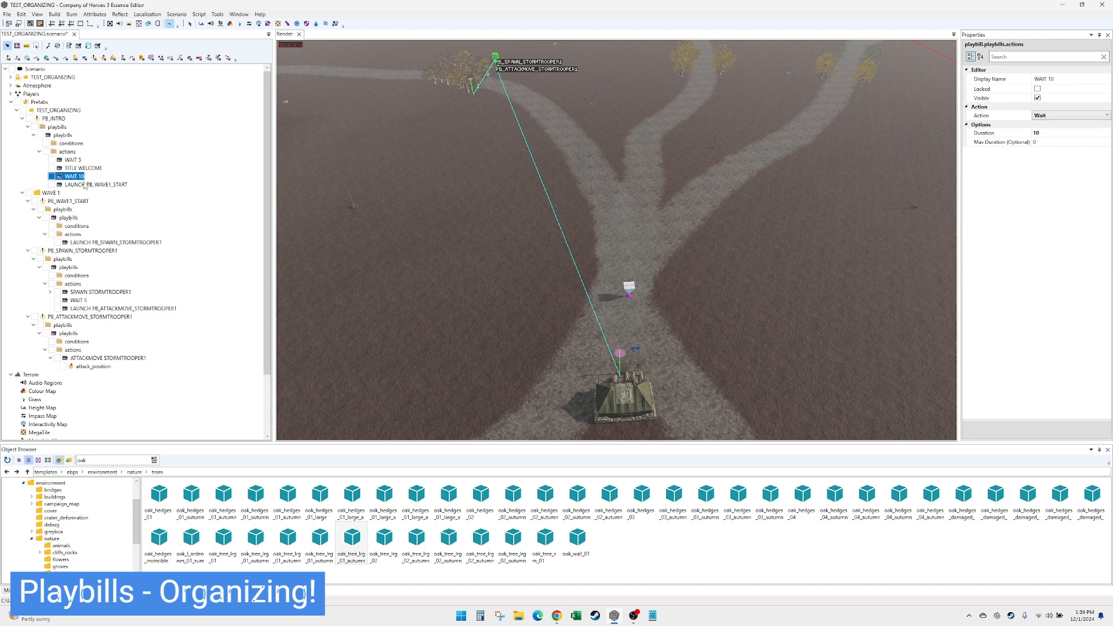
- Add a UIShowInfoPanel action at the start of PB_WAVE1_START's actions, ahead of the launch action
click(69, 201)
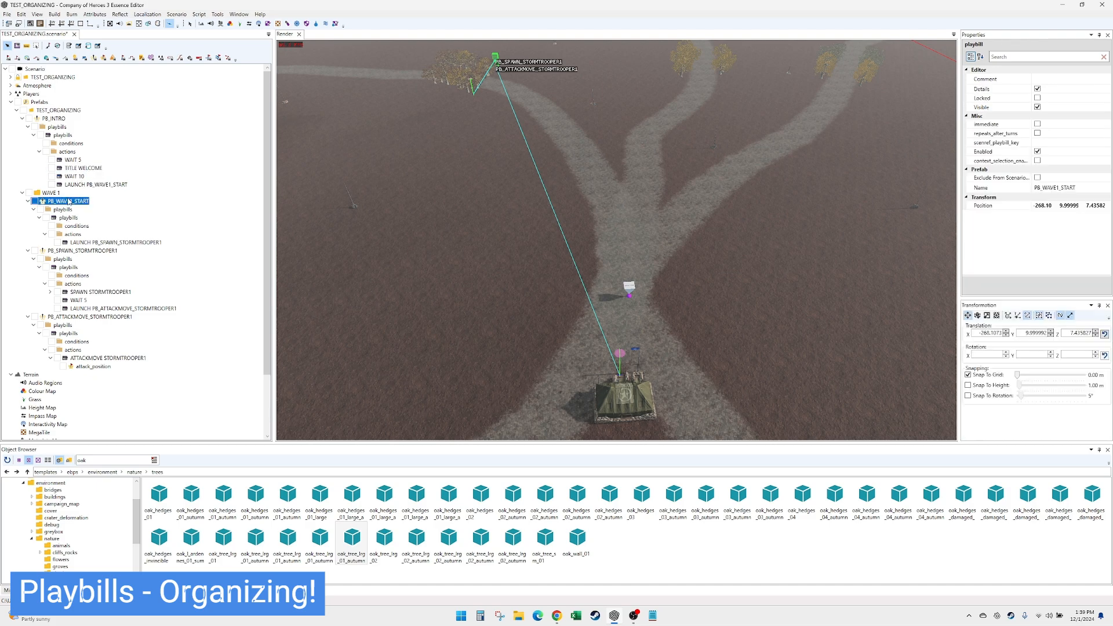
click(73, 235)
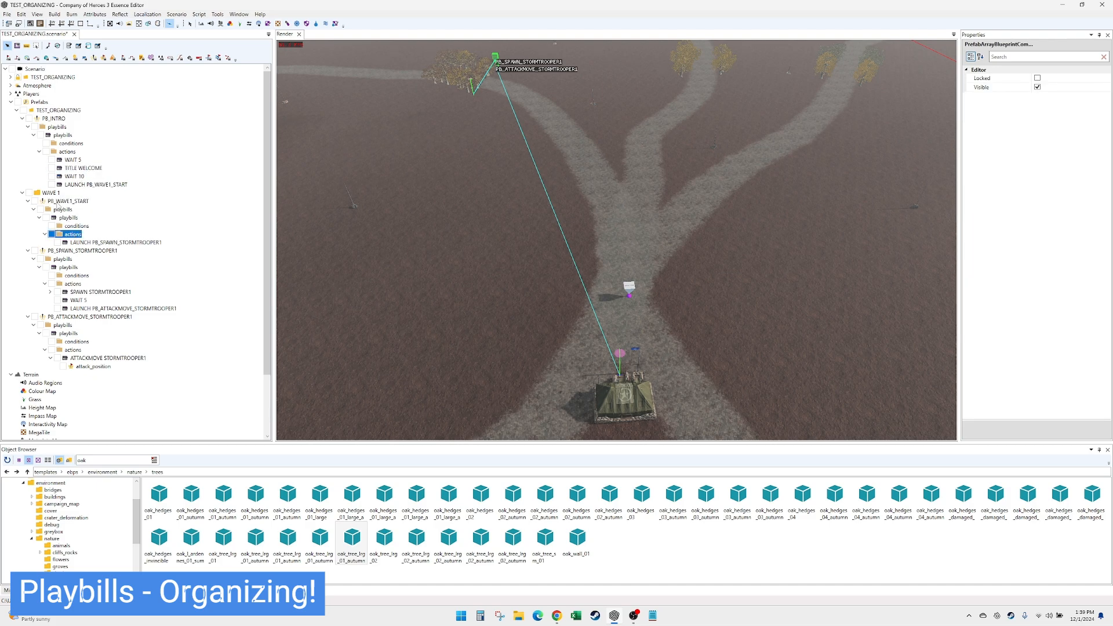
right_click(74, 236)
click(90, 244)
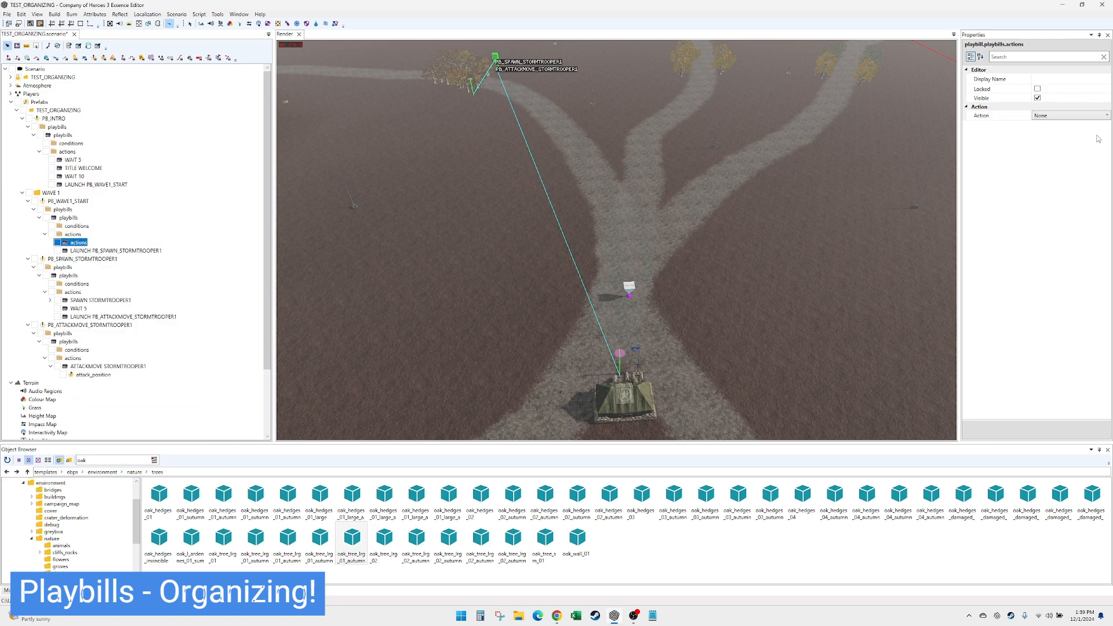
click(1089, 116)
drag(1106, 230, 1111, 330)
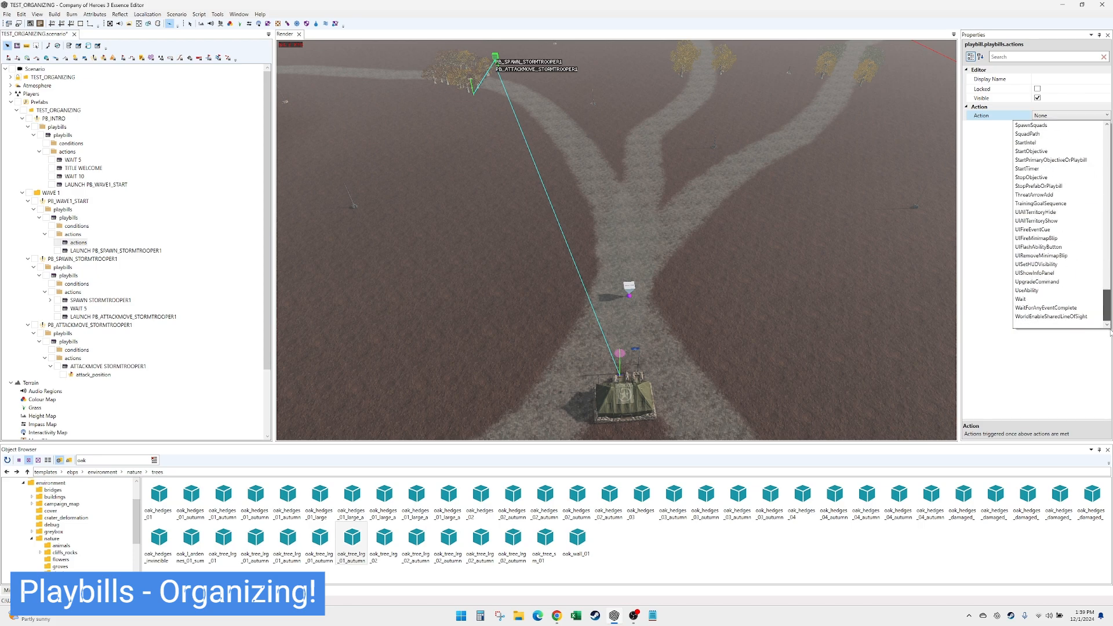
click(1076, 272)
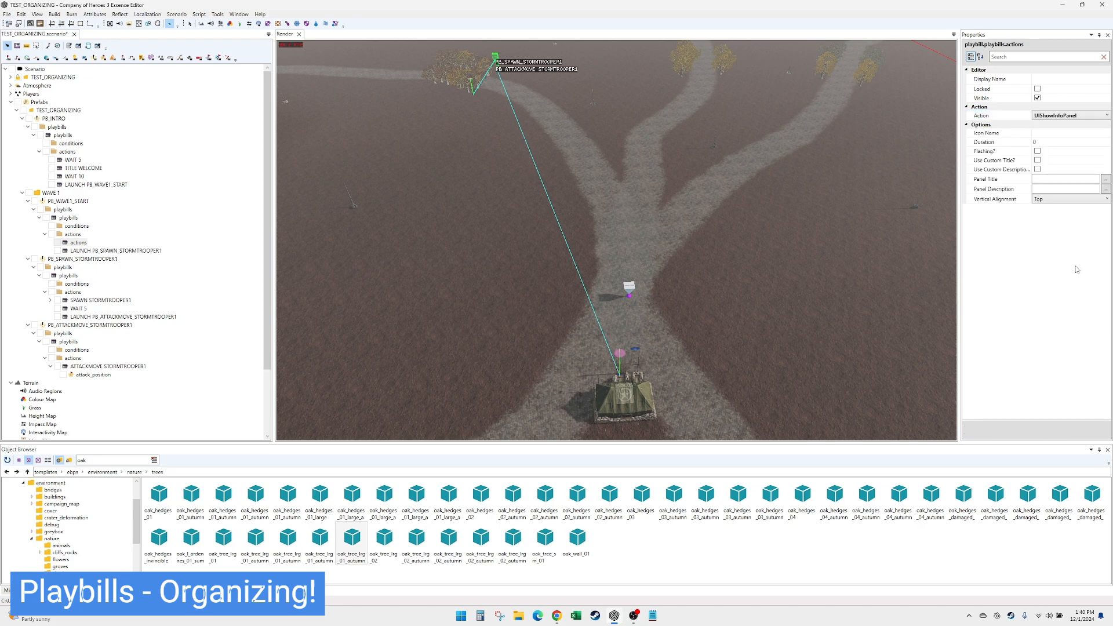
- Set the info panel's title to WAVE 1 and its description to INCOMING
click(1064, 179)
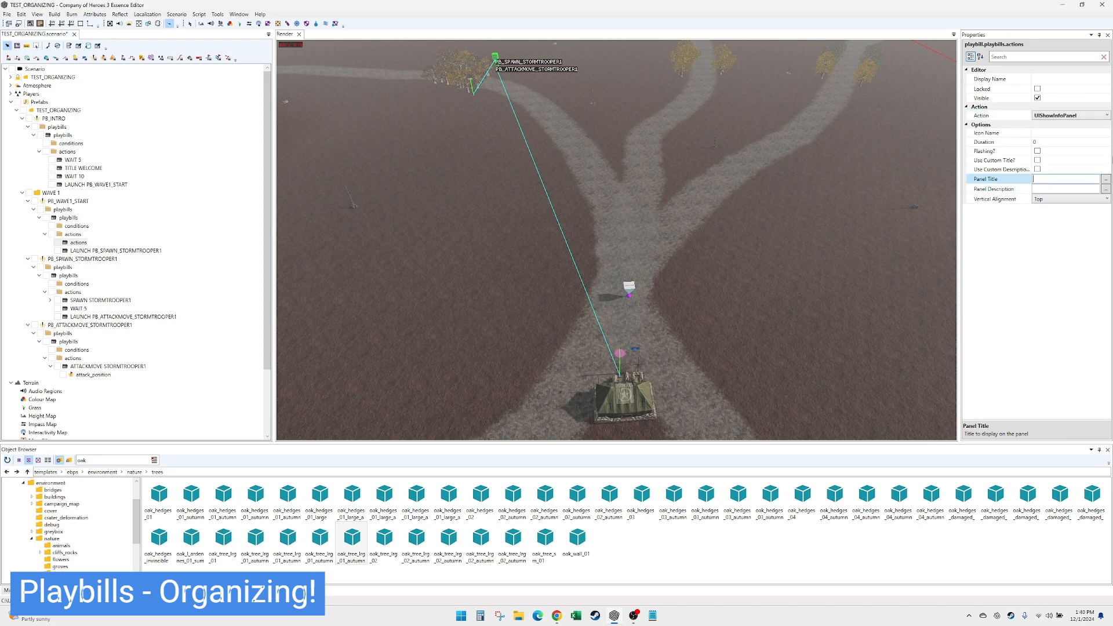
text(WAVE 1)
key(Tab)
text(INCO)
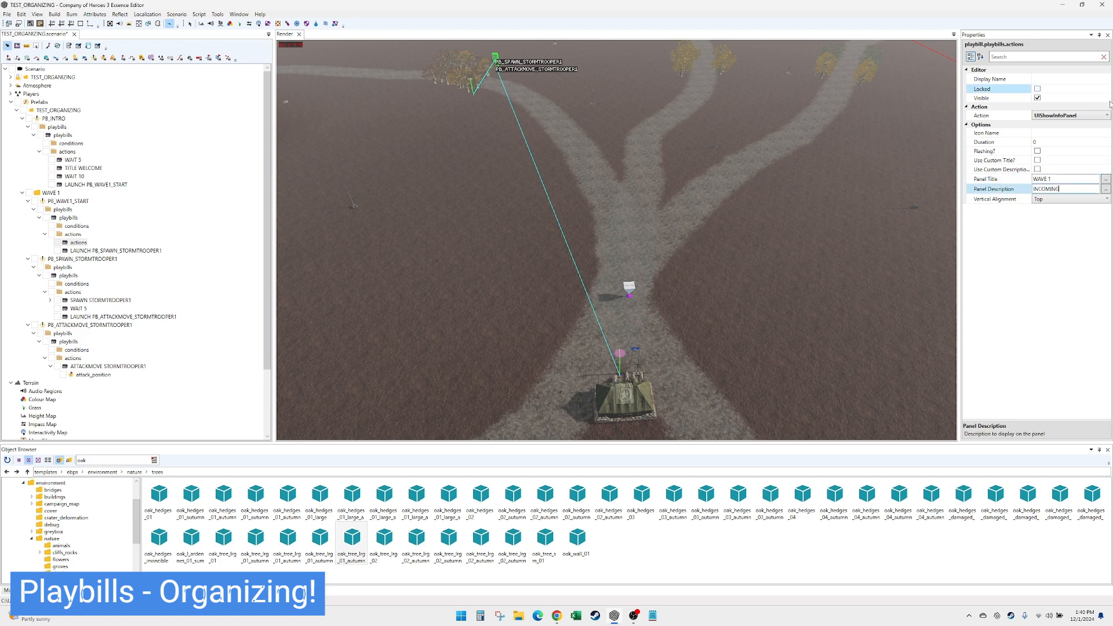
click(1047, 143)
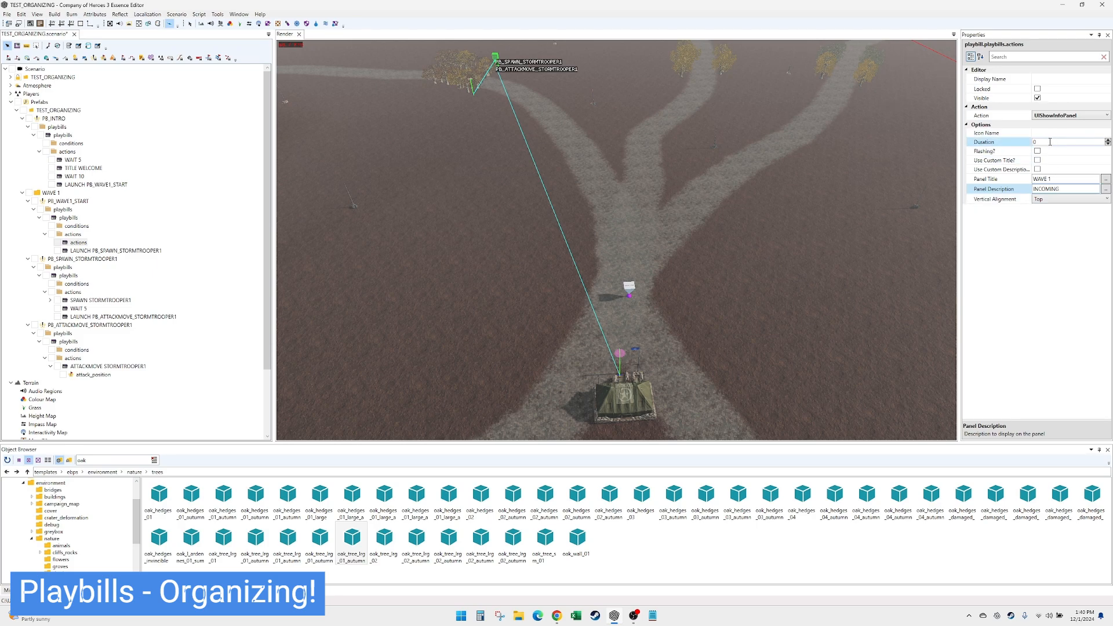
- Set the info panel action's display name to PANEL WAVE 1
click(1064, 78)
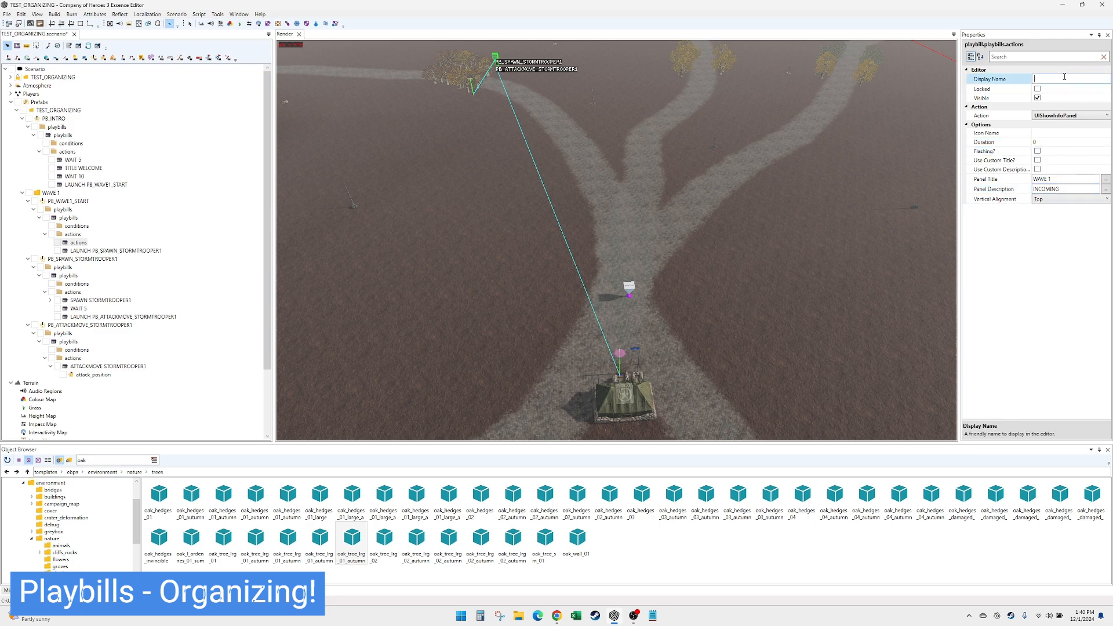
text(PANEL WAVE 1)
click(93, 243)
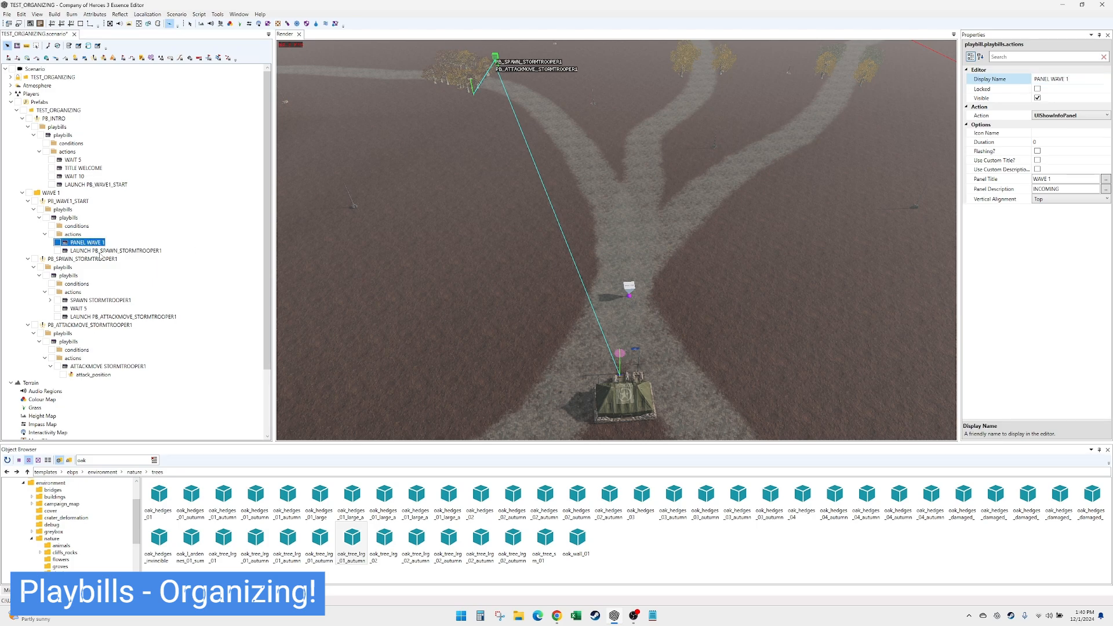
click(99, 251)
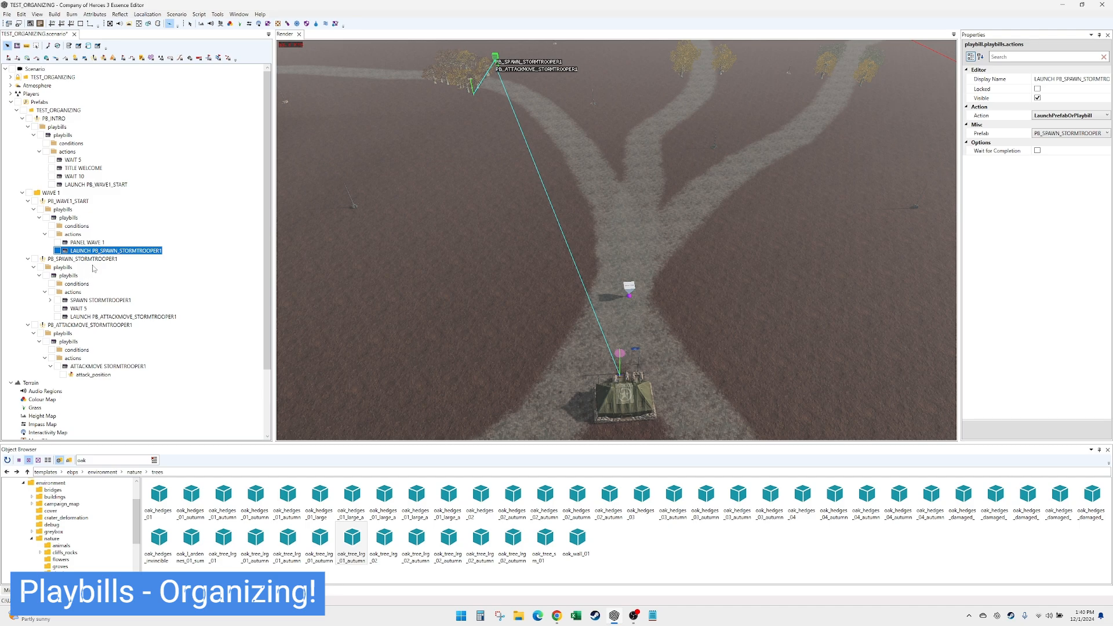
click(88, 300)
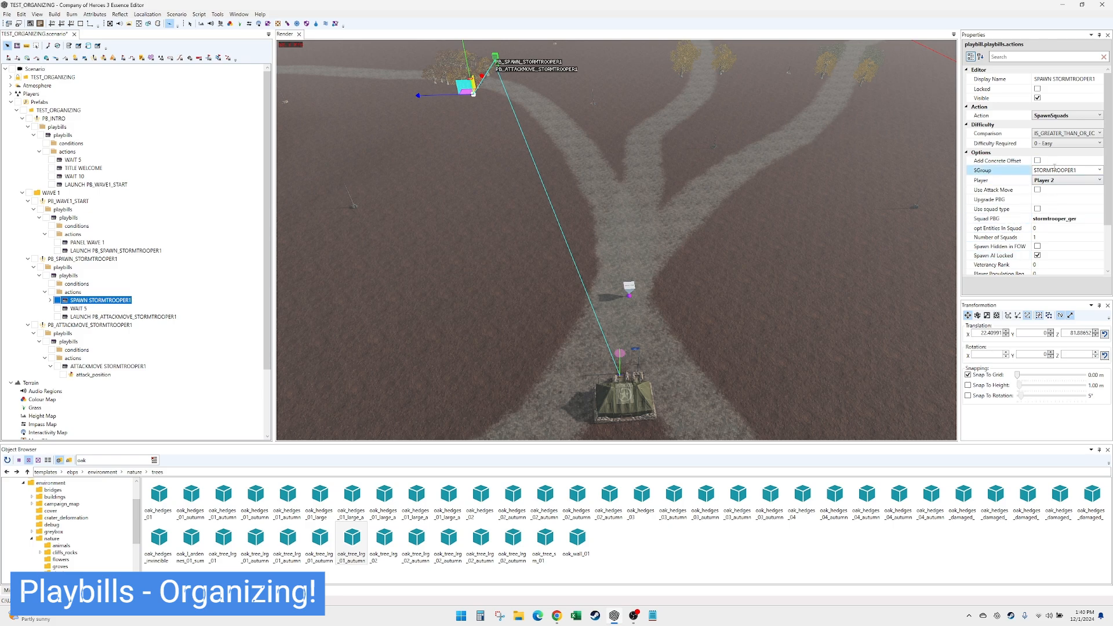
- Collapse the spawn and attack-move playbills in WAVE 1 and make two copies of PB_SPAWN_STORMTROOPER1
click(99, 317)
click(99, 367)
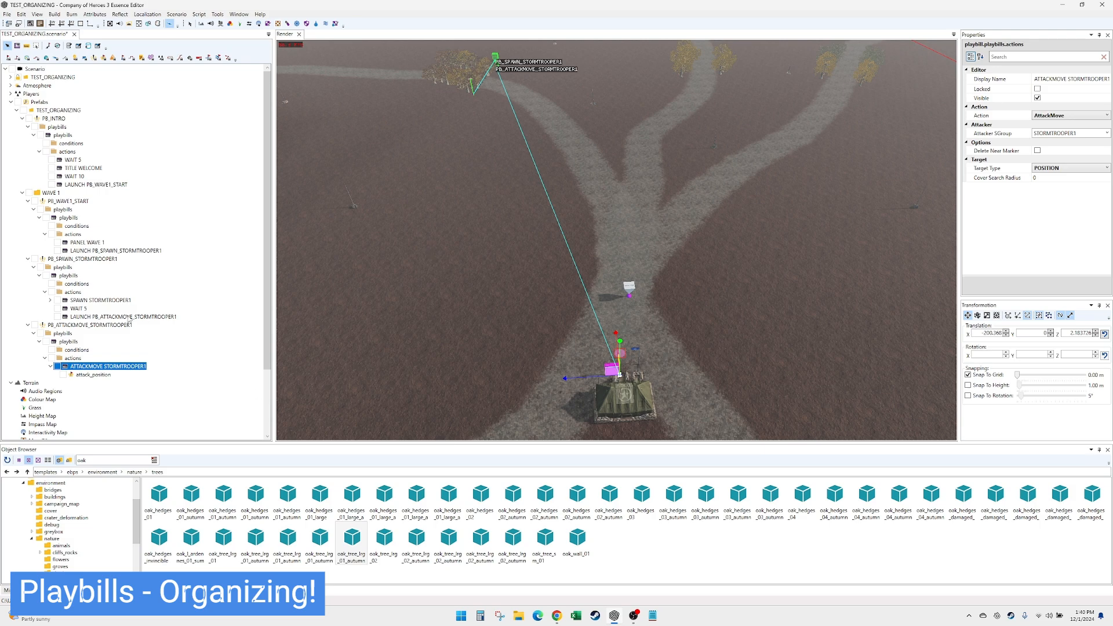
click(27, 326)
click(28, 259)
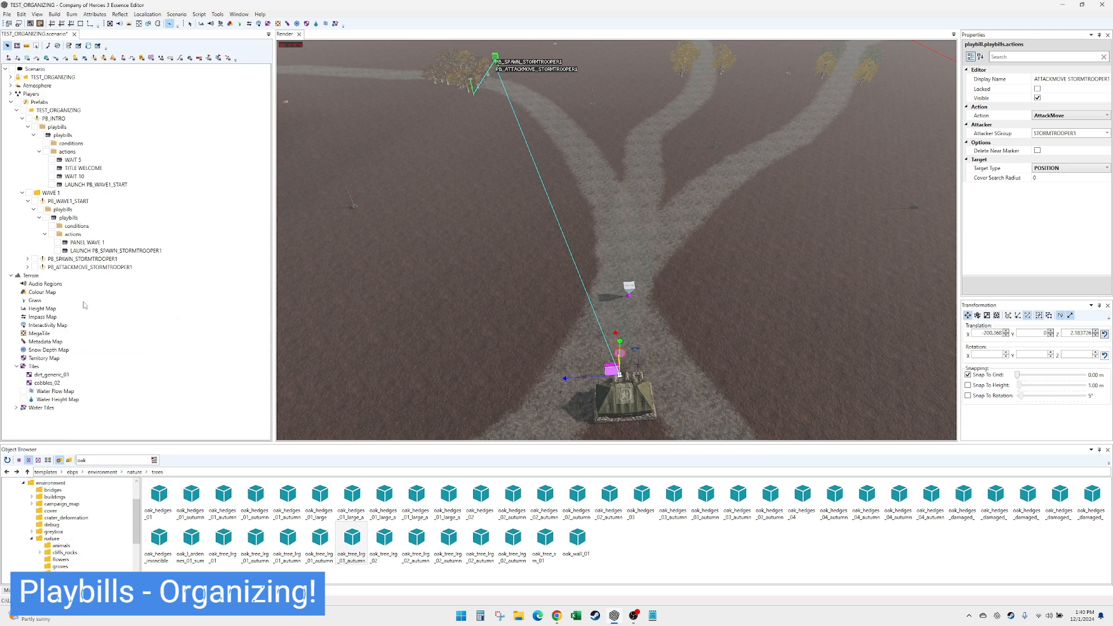
click(107, 260)
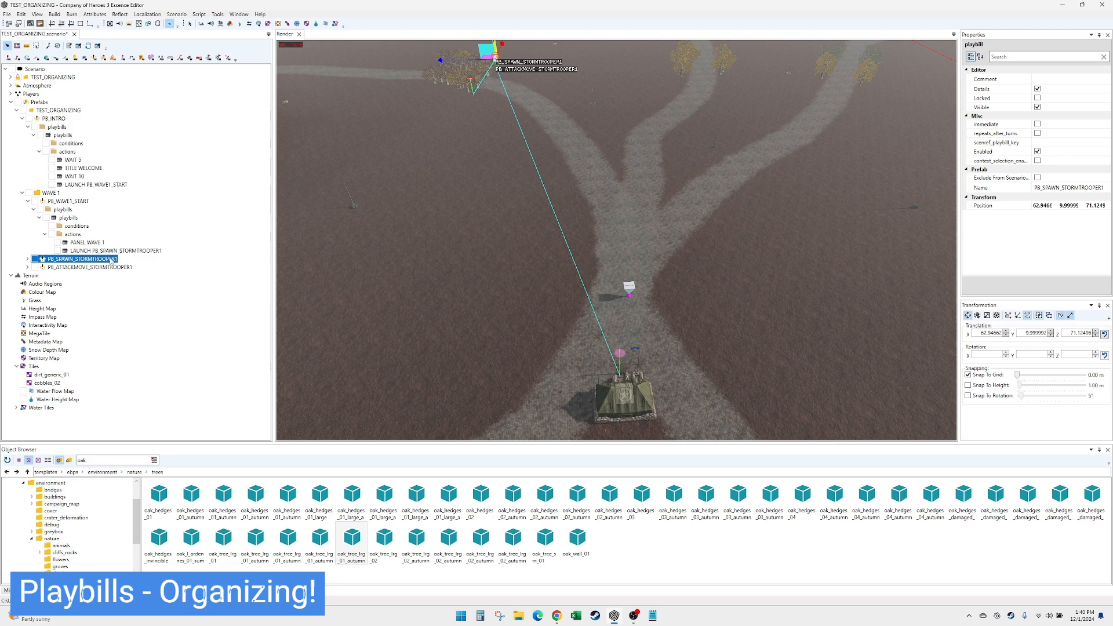
key(ctrl+d)
drag(104, 267, 103, 283)
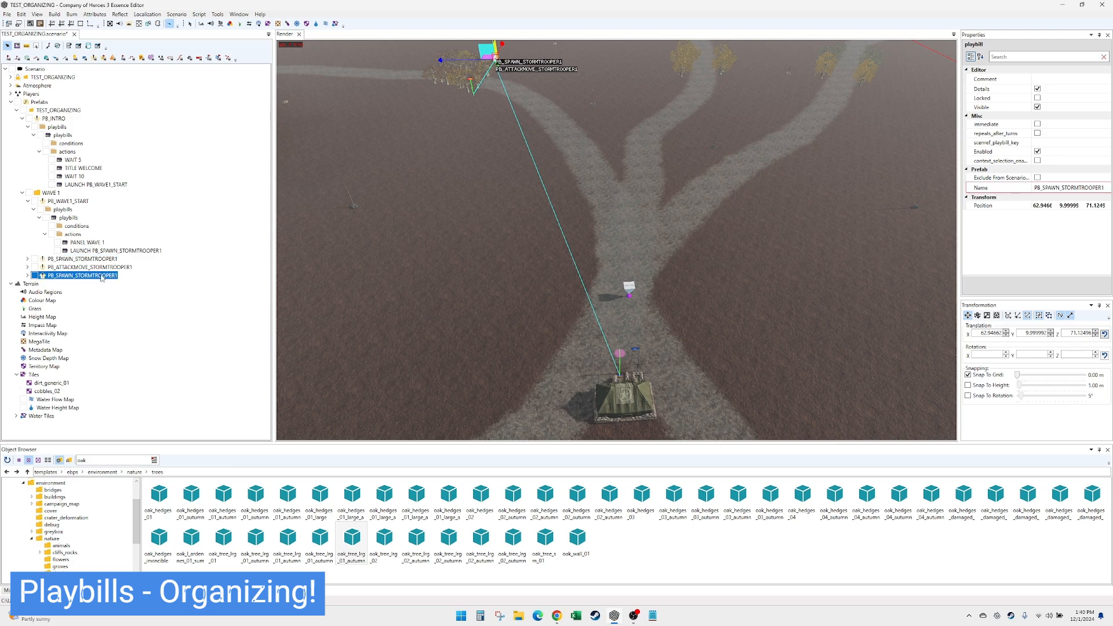
key(ctrl+d)
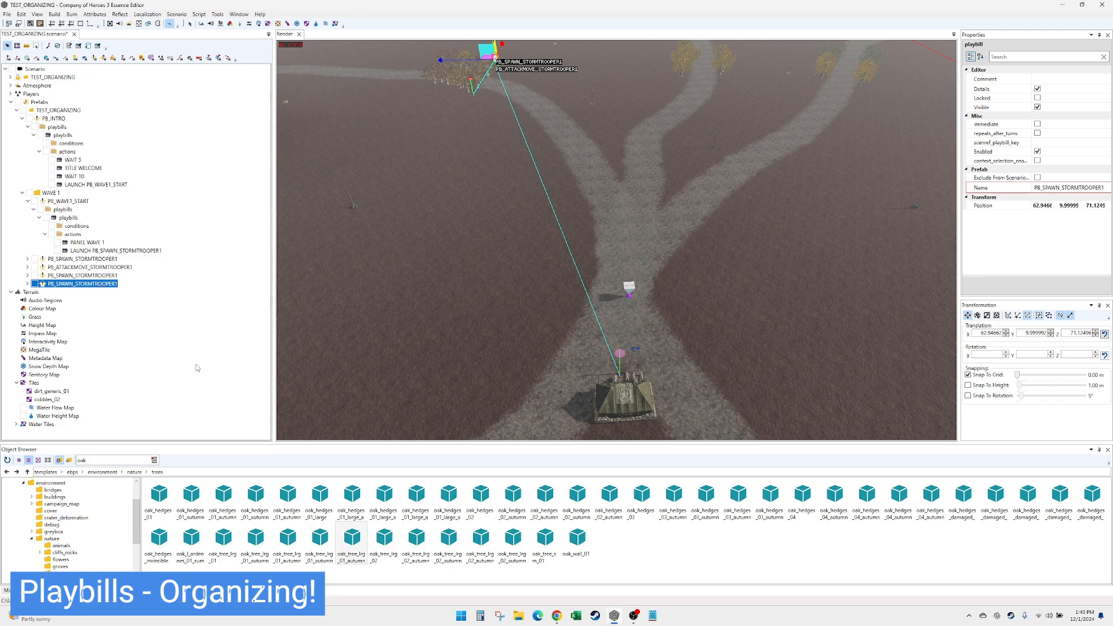
- Make two copies of PB_ATTACKMOVE_STORMTROOPER1 and order the copied playbills into alternating spawn and attack-move pairs
click(110, 267)
key(ctrl+d)
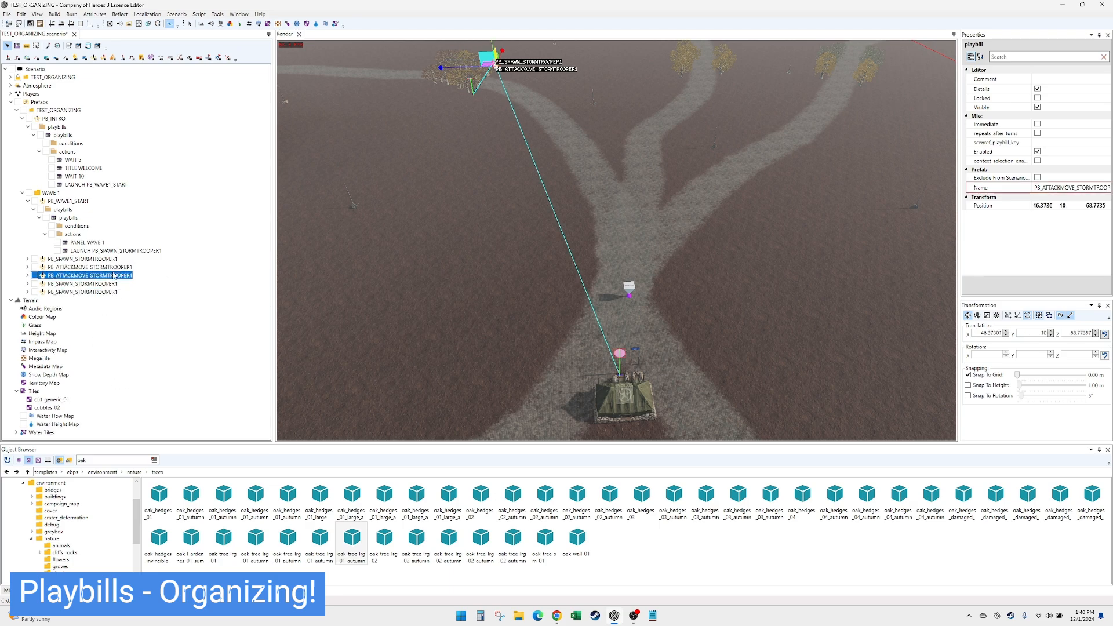
mouse_move(115, 276)
mouse_down()
mouse_move(106, 302)
mouse_move(112, 280)
mouse_up()
key(ctrl+d)
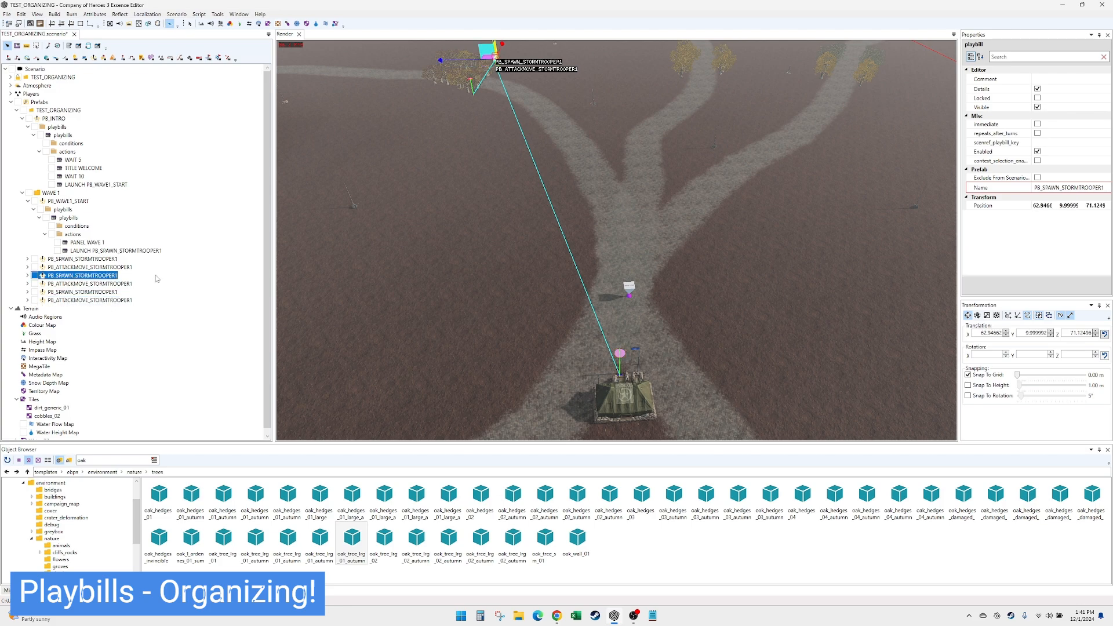
- Move the first copied spawn playbill across the map to between the middle and outer tree-lined roads
click(1093, 186)
drag(492, 60, 752, 63)
double_click(96, 277)
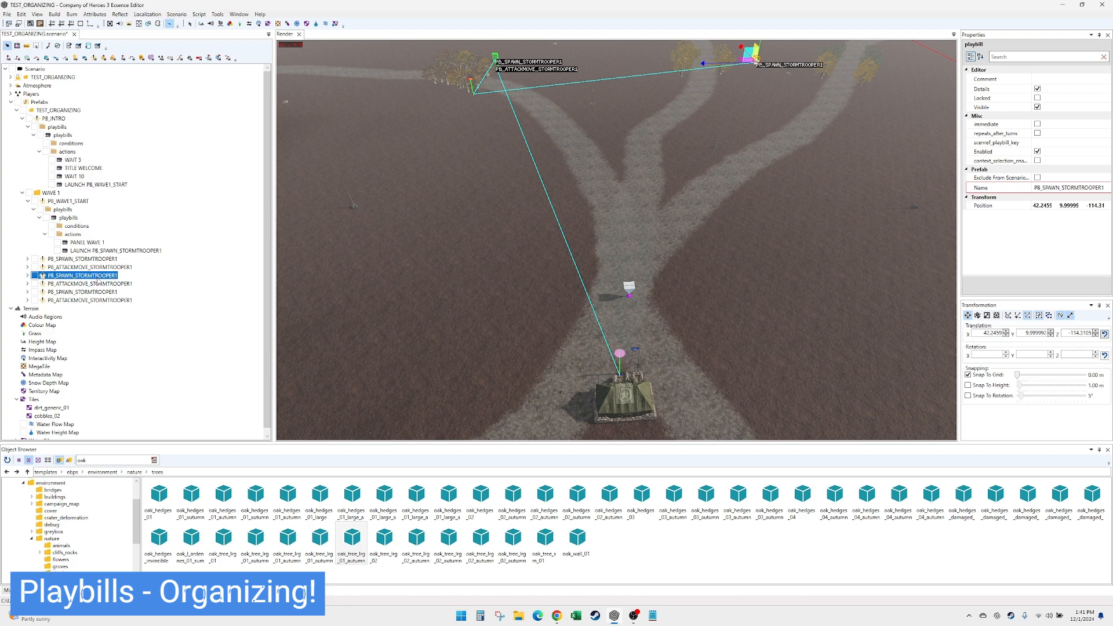
- Move the copied spawn action's position markers onto the tree-lined middle road and bring the playbill's marker closer to them
click(65, 284)
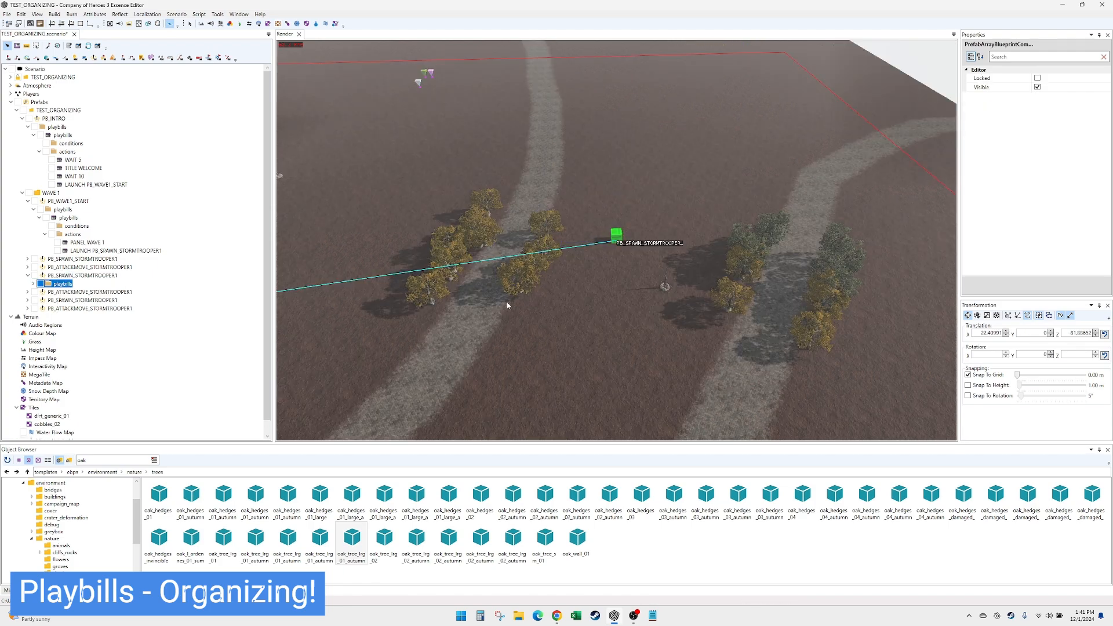
scroll(507, 303, down, 5)
drag(353, 276, 556, 263)
scroll(595, 253, up, 5)
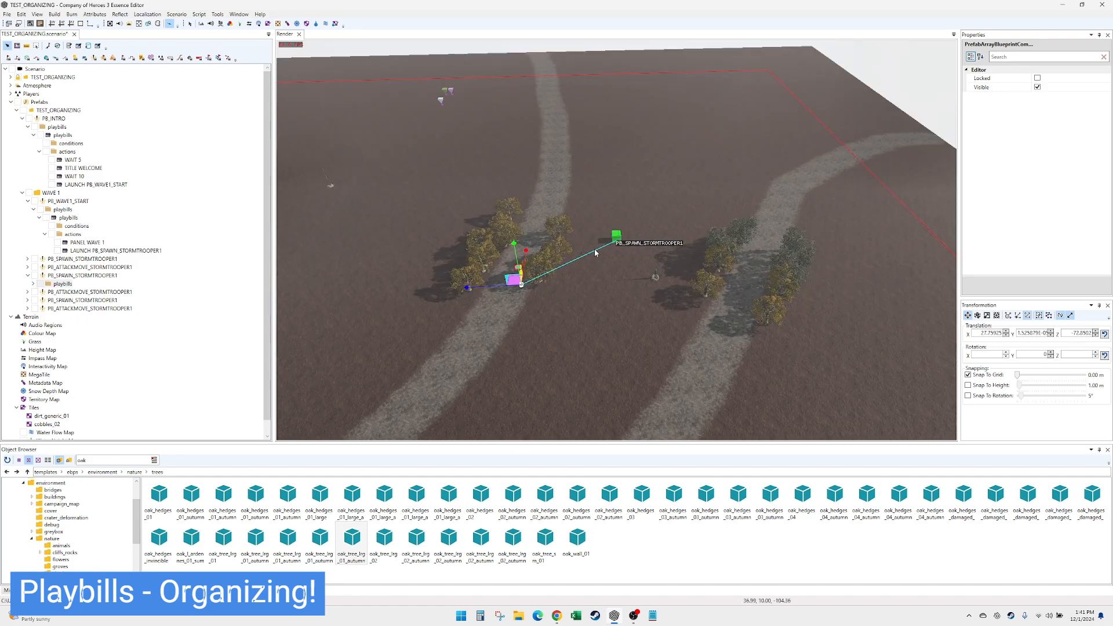
click(617, 236)
drag(606, 246, 584, 255)
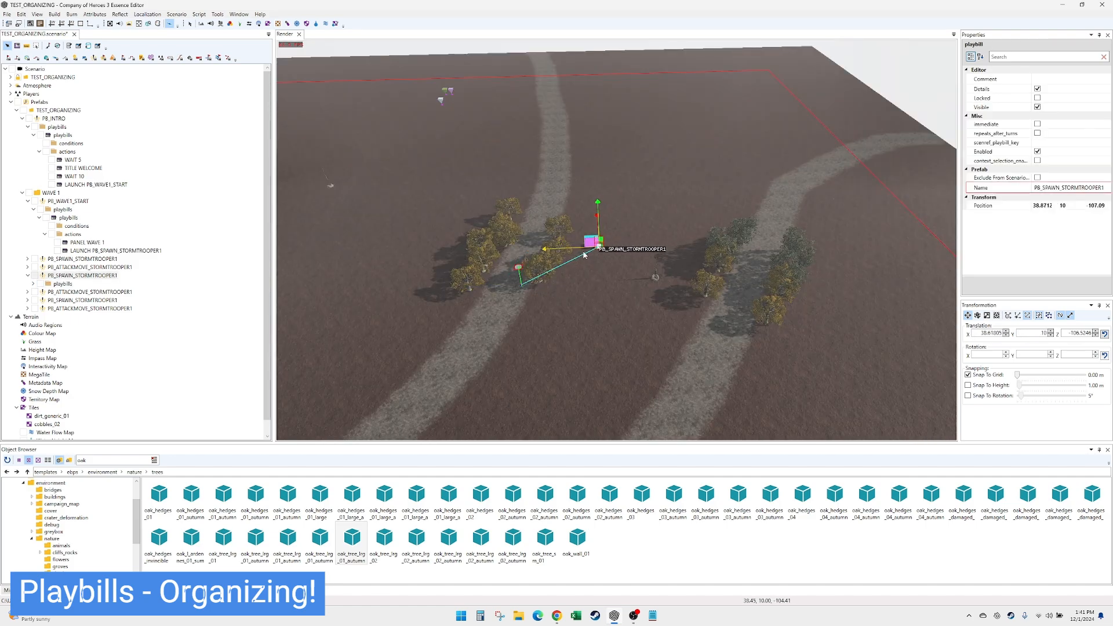
- Rotate the copied playbill's spawn position markers on the middle road
click(521, 283)
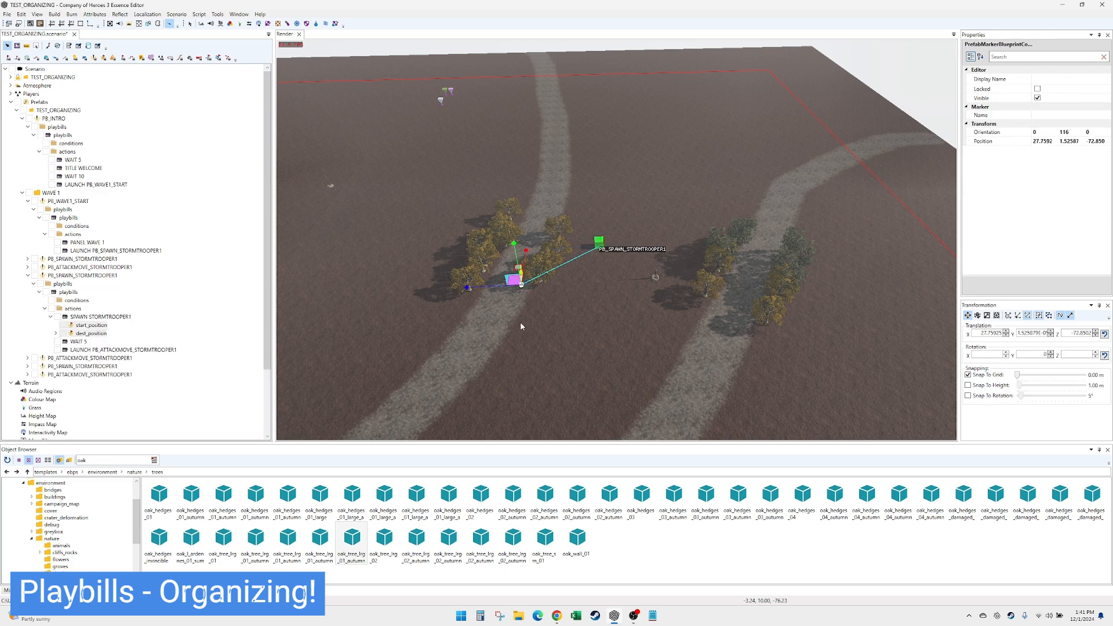
key(e)
drag(549, 327, 502, 351)
key(w)
- Set the squad blueprint of the copied playbill's spawn action to pioneer_ger
click(99, 350)
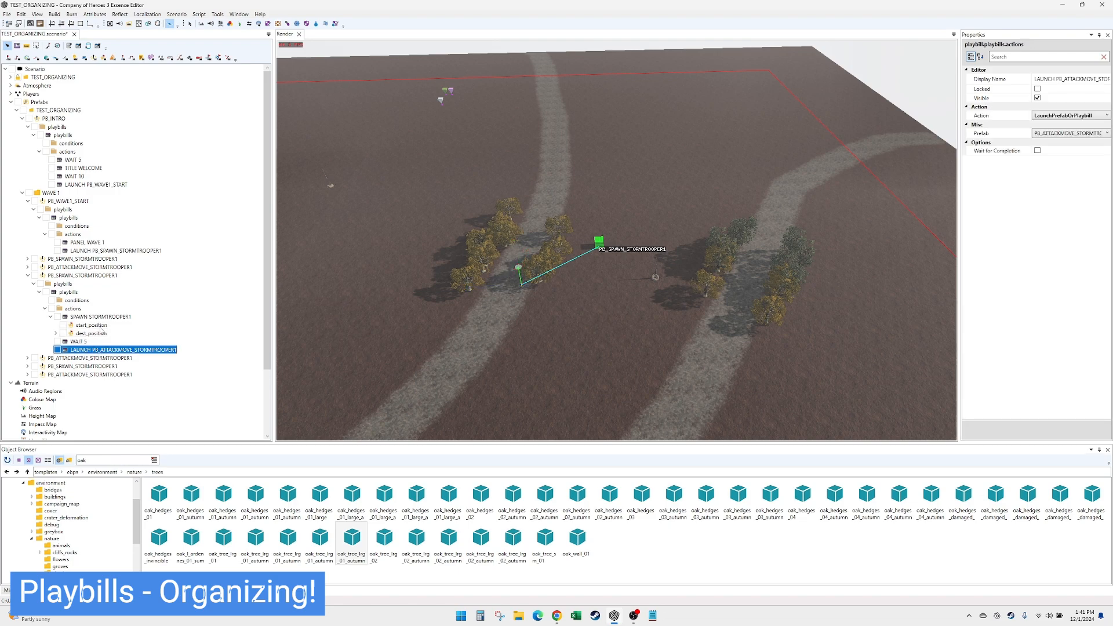
click(112, 316)
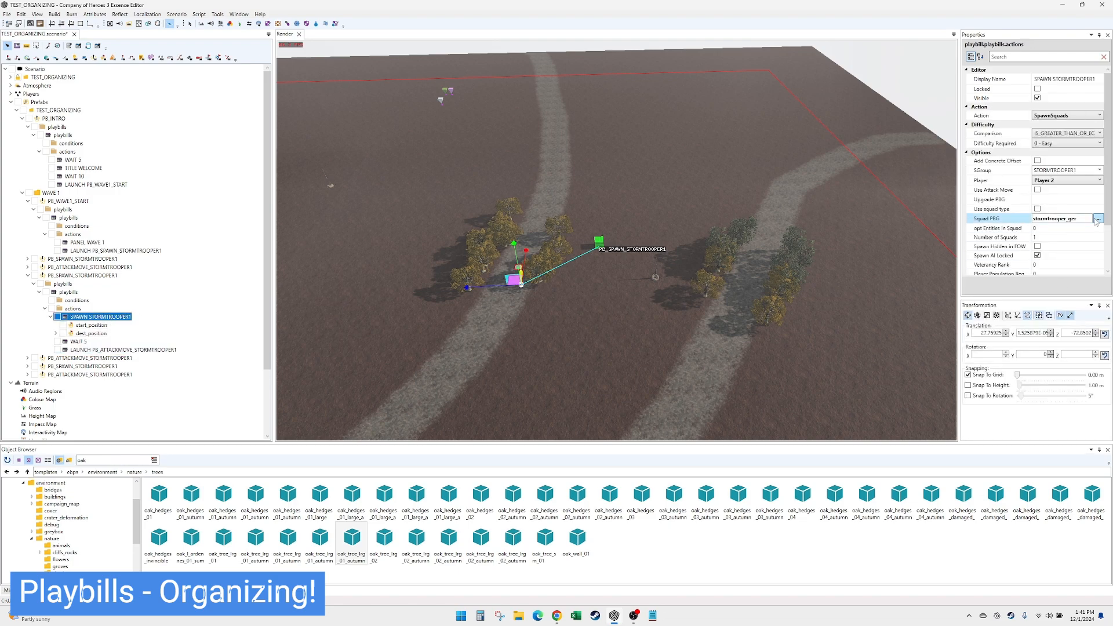
click(1100, 219)
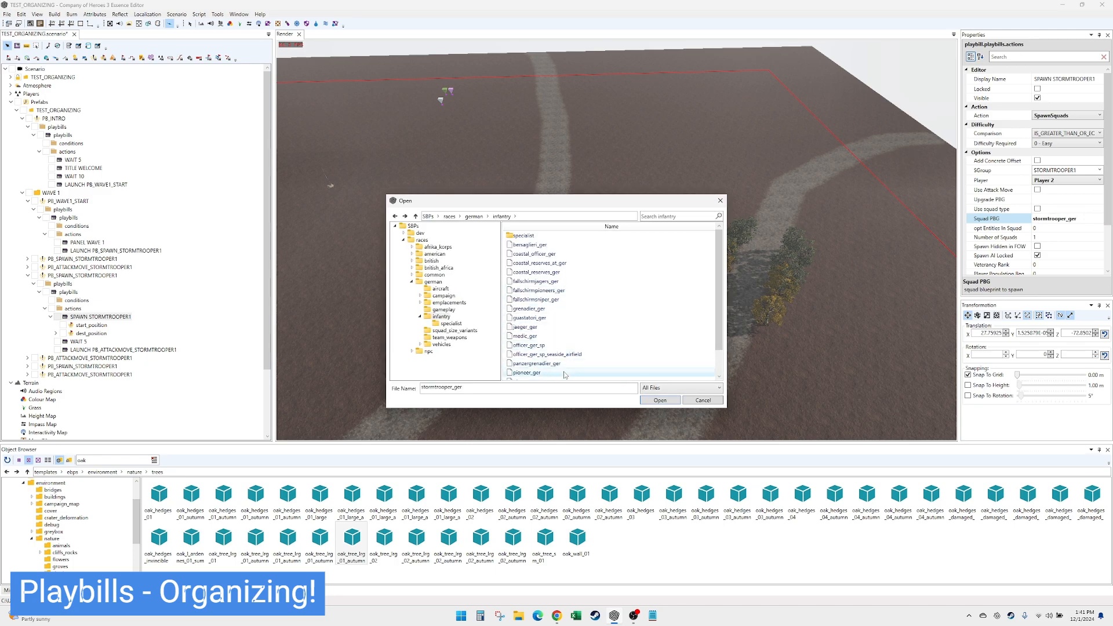
double_click(526, 372)
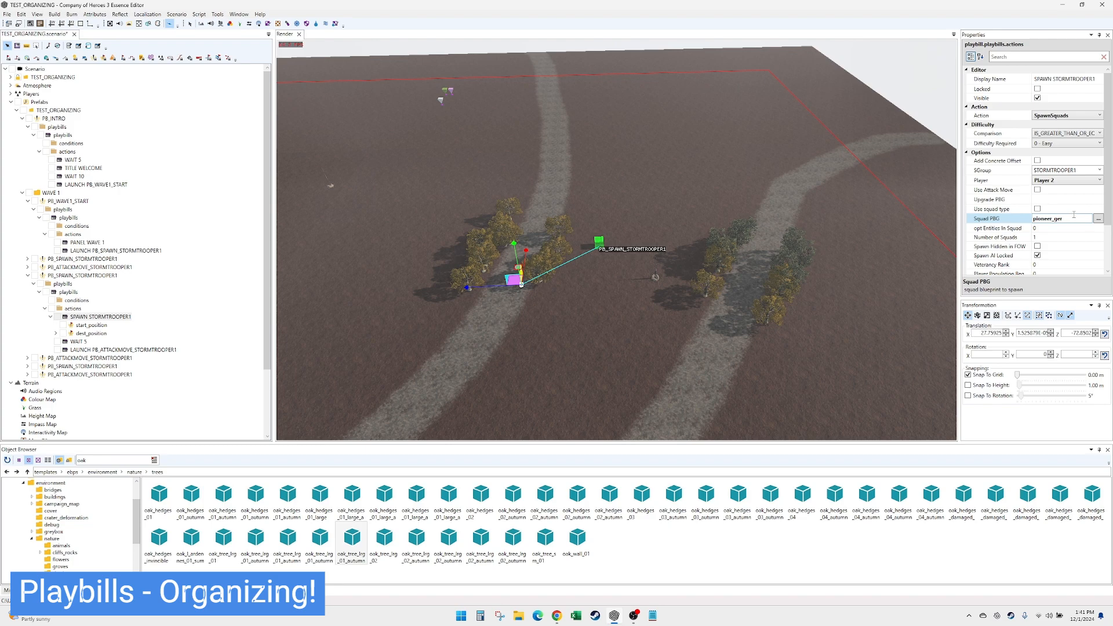
- Set the copied spawn action's SGroup to PIONEER1 and its display name to SPAWN PIONEER1
click(1081, 170)
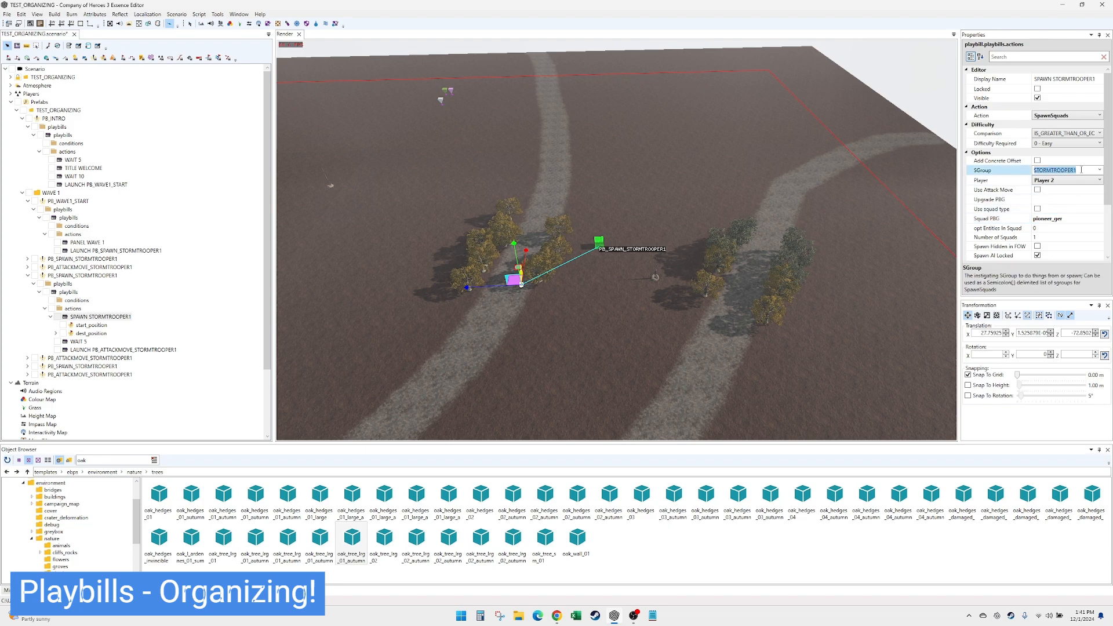
text(PIONEER1)
key(Return)
key(ctrl+c)
drag(1098, 79, 1053, 79)
key(ctrl+v)
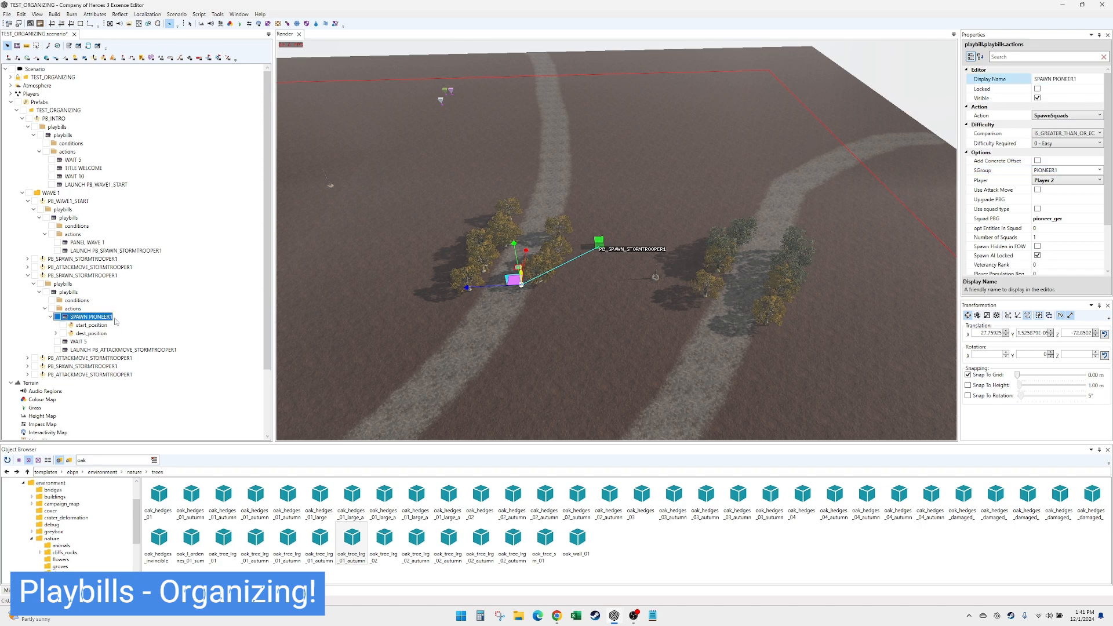
- Rename the playbill containing SPAWN PIONEER1 to PB_SPAWN_PIONEER1
click(96, 276)
drag(1106, 187, 1063, 188)
key(ctrl+v)
click(101, 277)
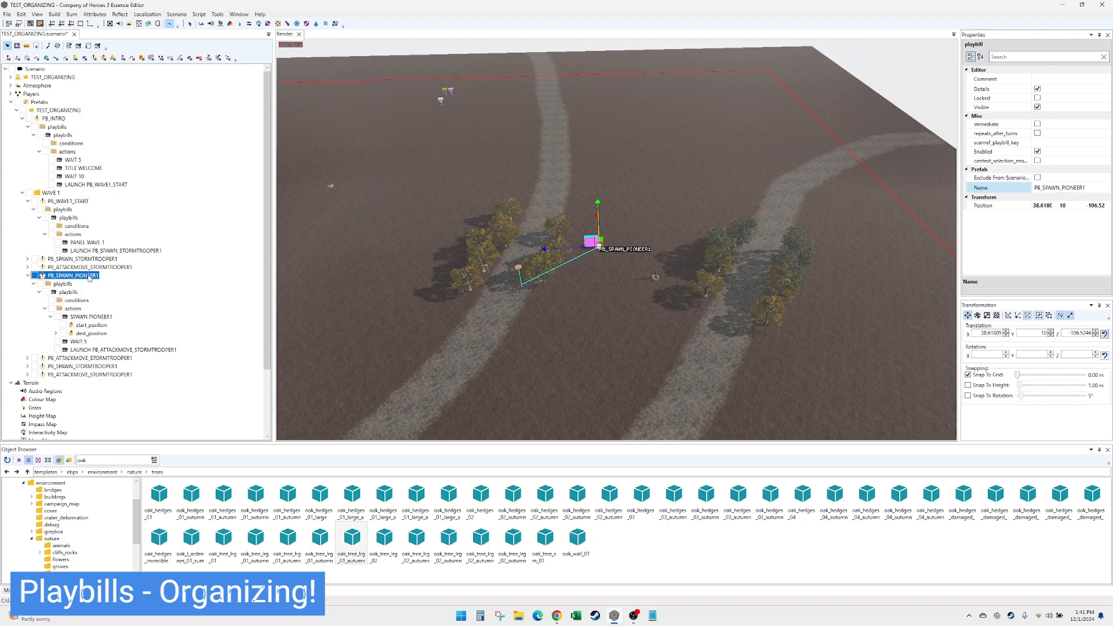
- Rename the attack-move playbill copy directly below PB_SPAWN_PIONEER1 to PB_ATTACKMOVE_PIONEER1
click(82, 351)
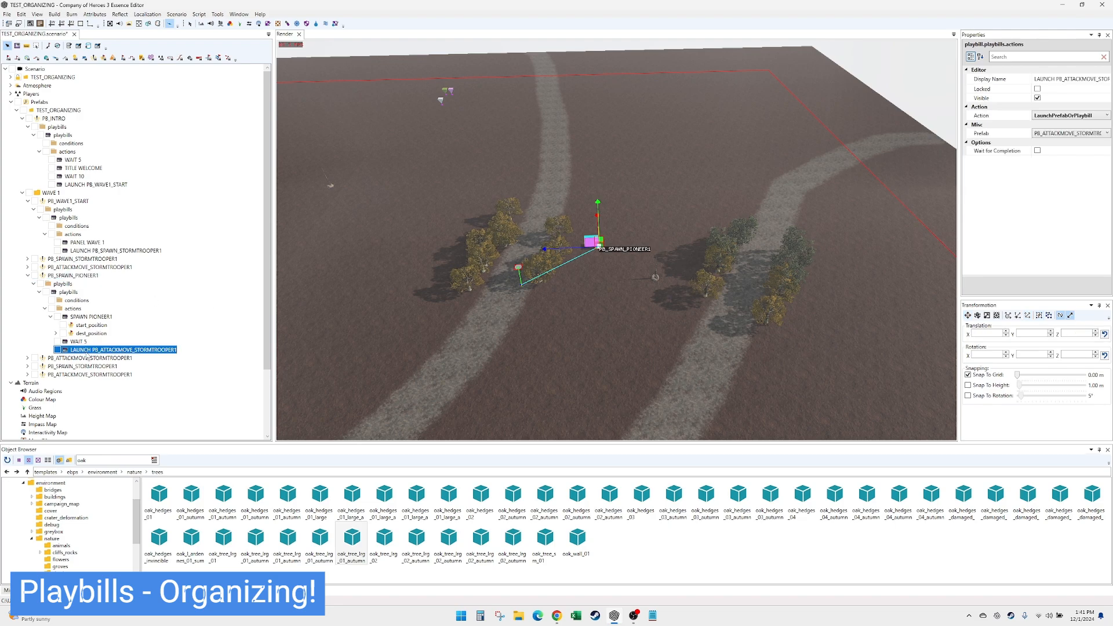
click(27, 358)
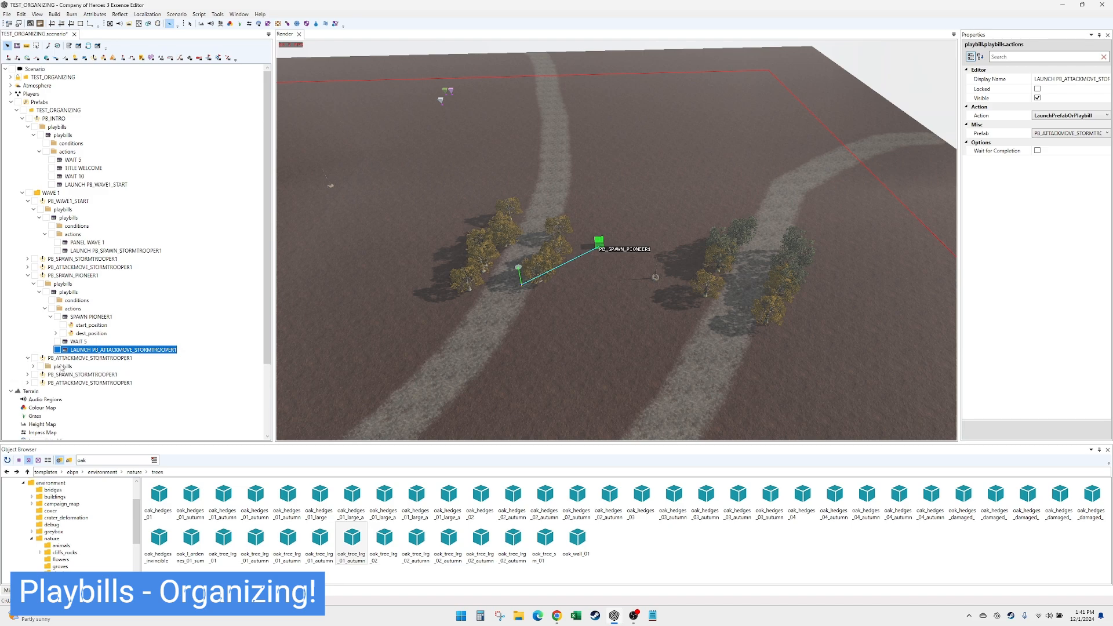
click(77, 359)
drag(1108, 188, 1067, 188)
text(PIONEER1)
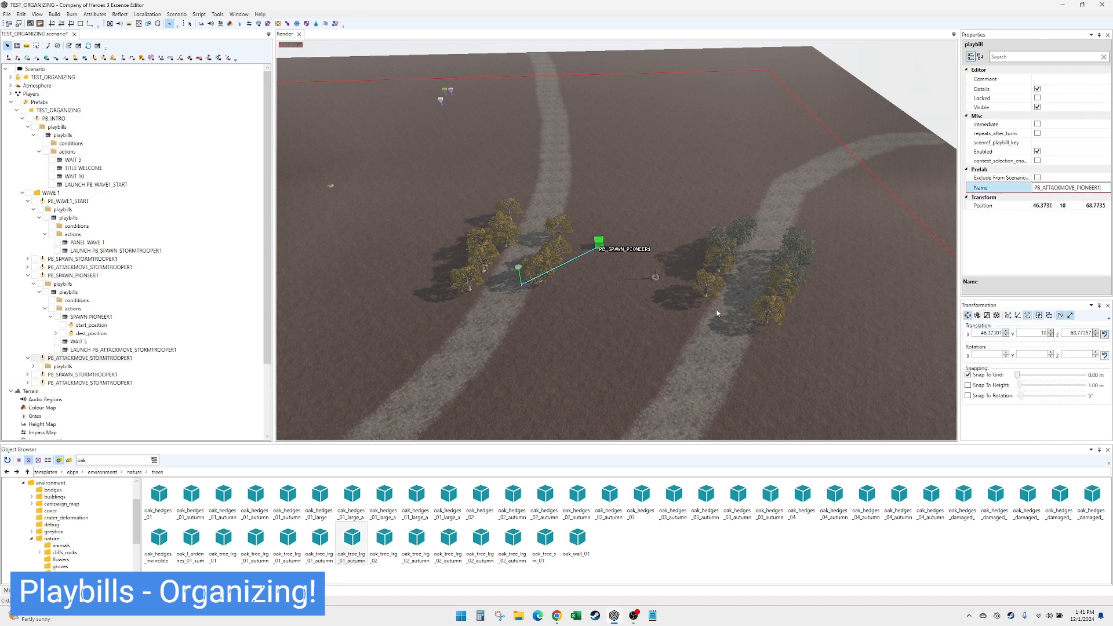
- Set the display name of PB_SPAWN_PIONEER1's launch action to LAUNCH PB_ATTACKMOVE_PIONEER1
click(136, 350)
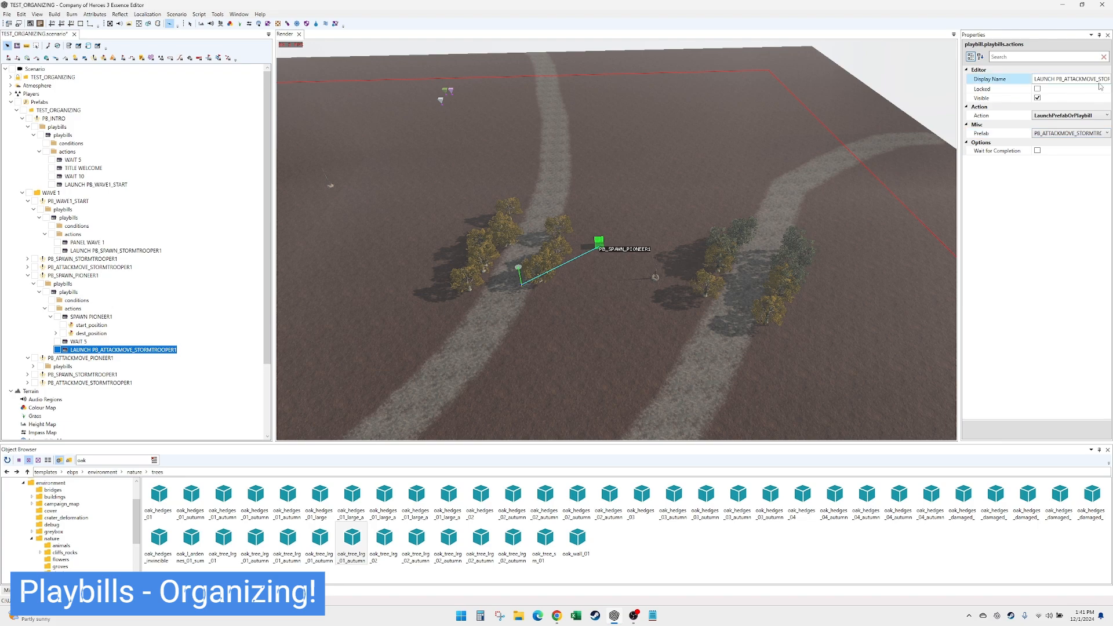
drag(1097, 80, 1110, 80)
text(PIONEER1)
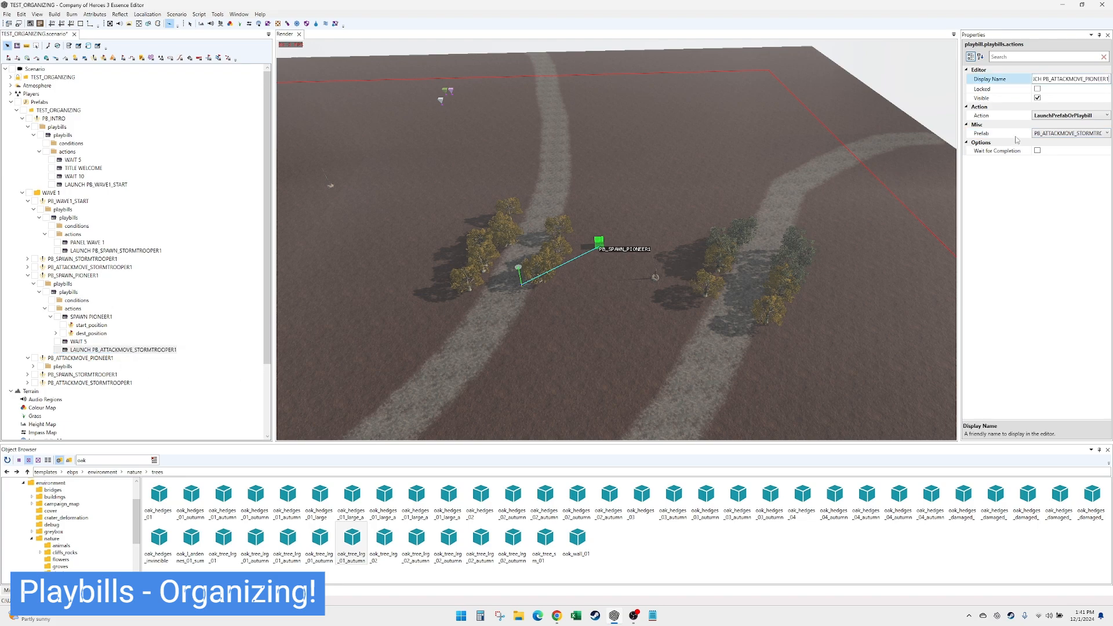
- Link PB_SPAWN_PIONEER1's launch action to the PB_ATTACKMOVE_PIONEER1 prefab
click(1089, 133)
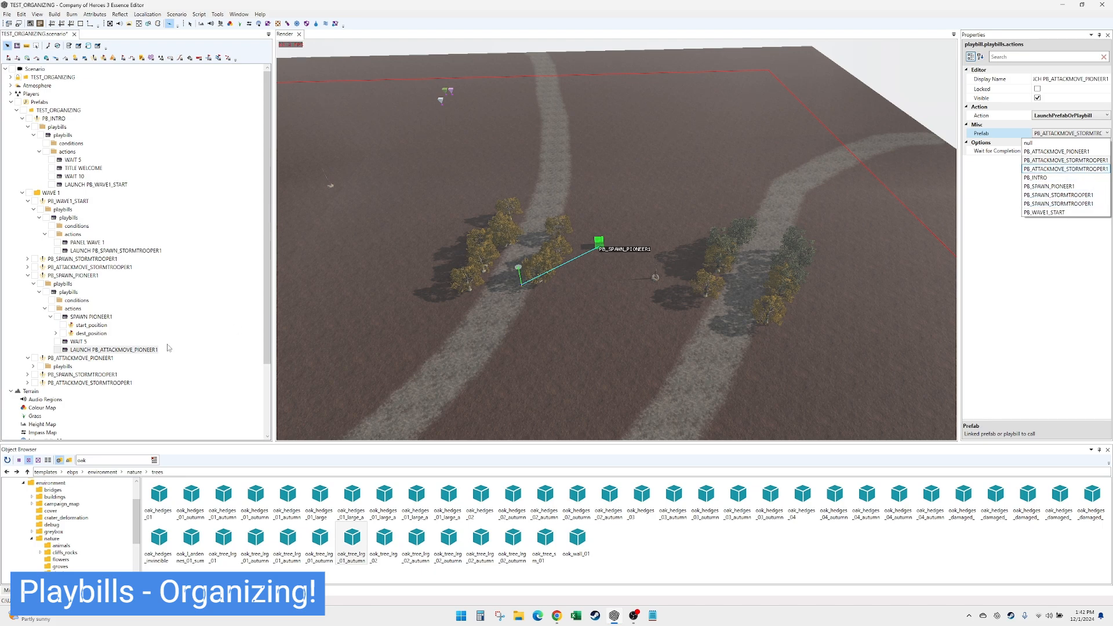
click(103, 360)
click(98, 361)
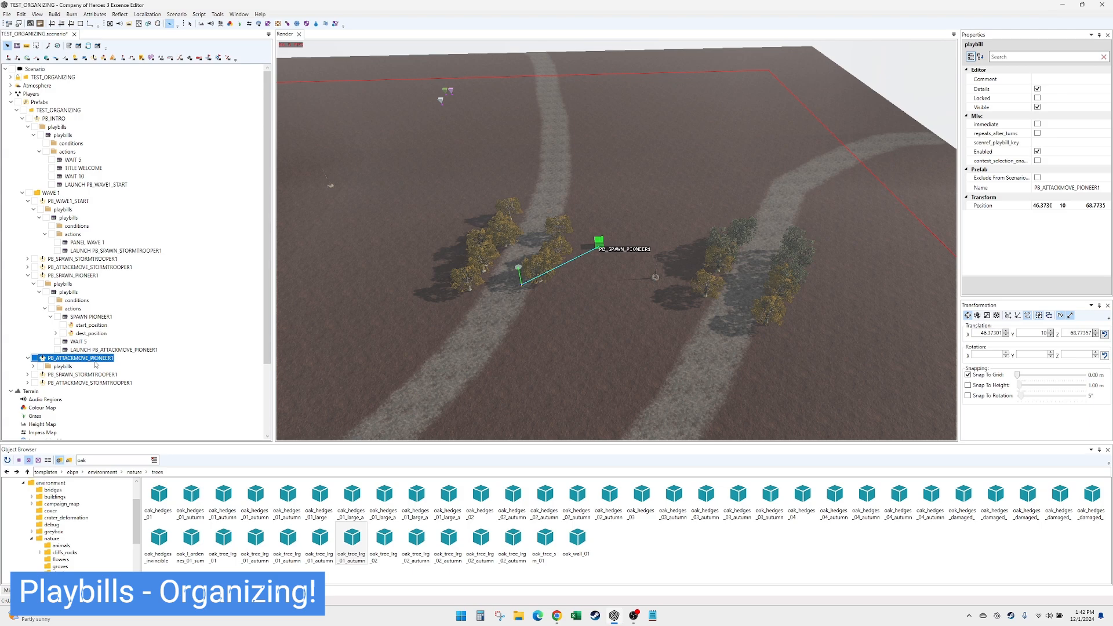
click(106, 351)
click(1054, 133)
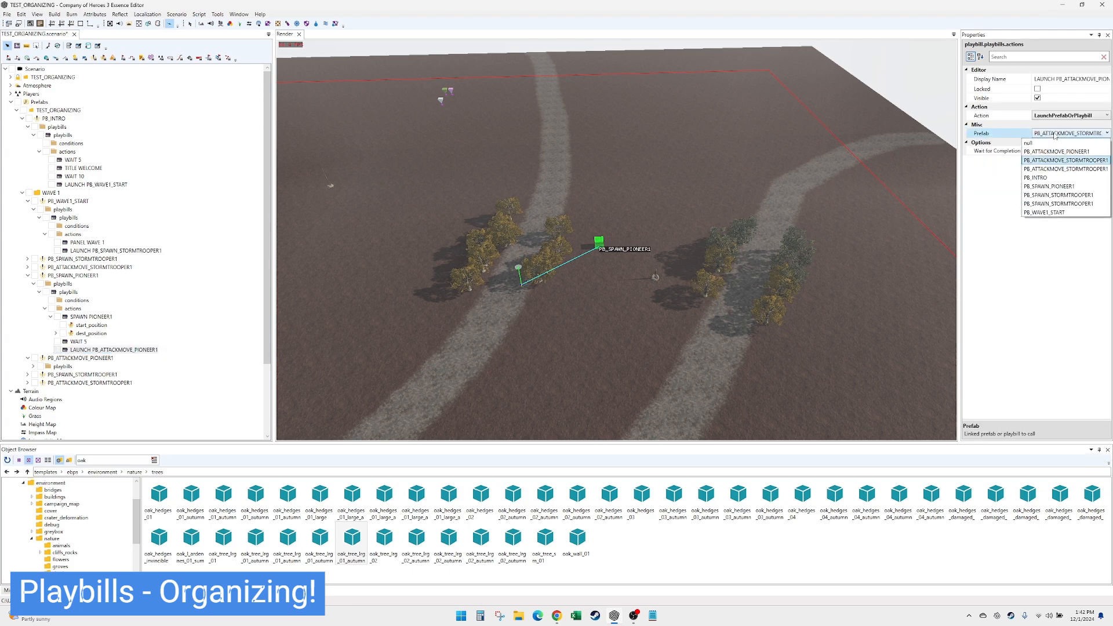
click(1055, 151)
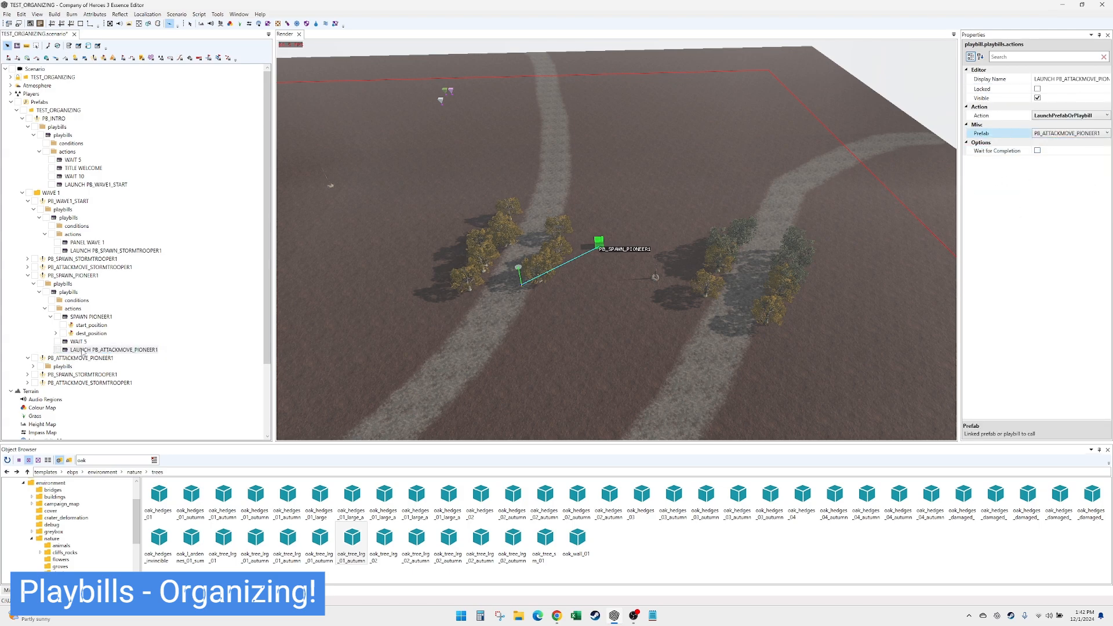
- In PB_ATTACKMOVE_PIONEER1, set the attack-move action's attacker SGroup to PIONEER1 and its display name to ATTACKMOVE PIONEER1
click(66, 359)
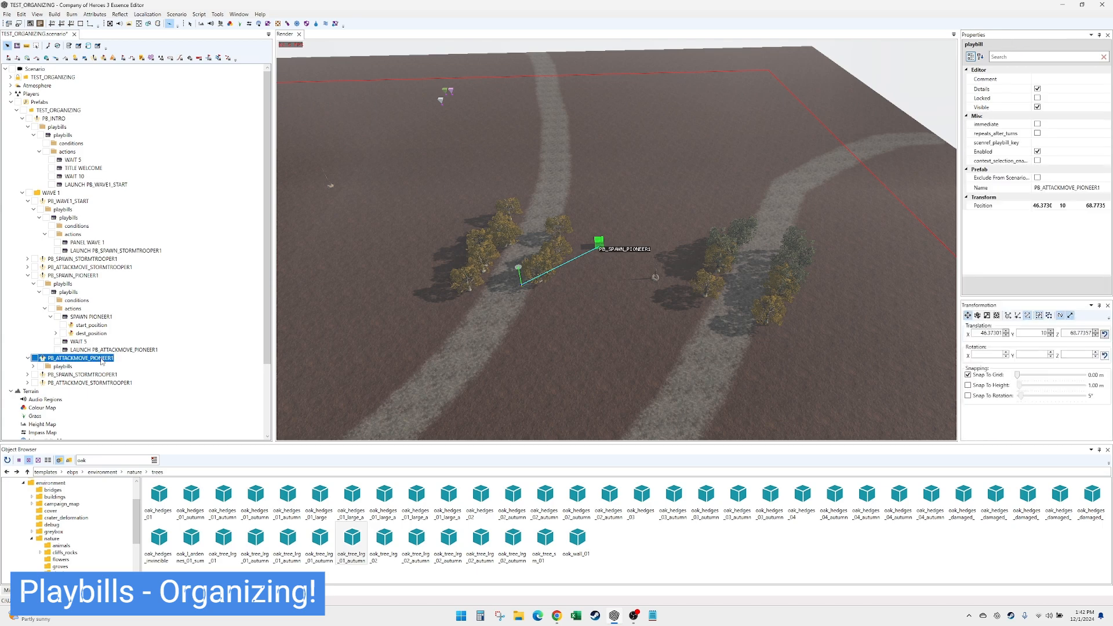
click(33, 366)
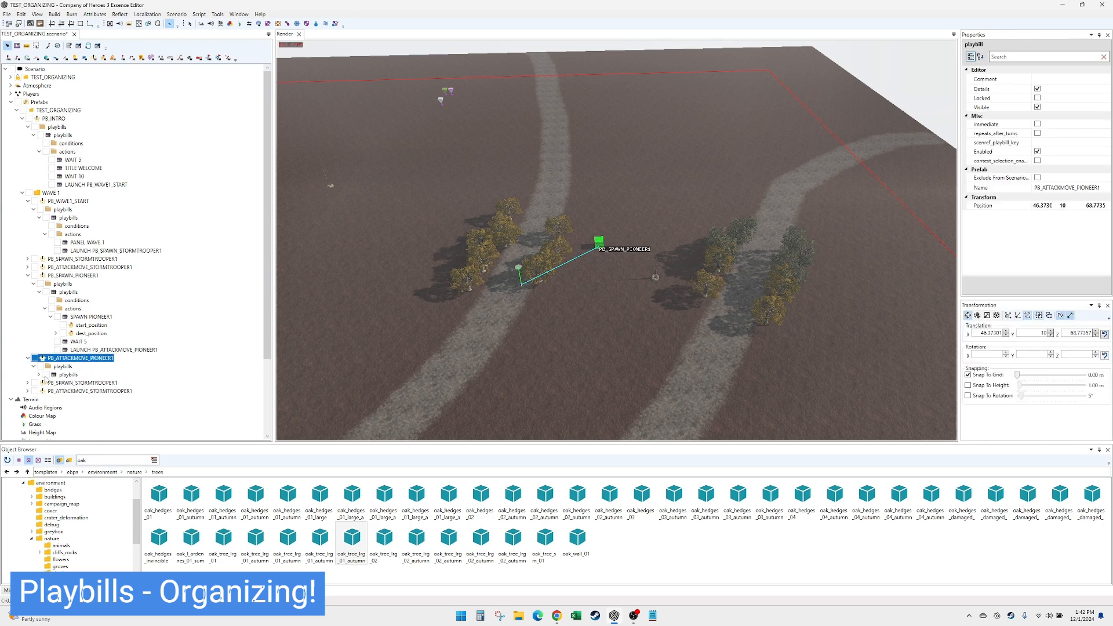
click(39, 375)
click(45, 391)
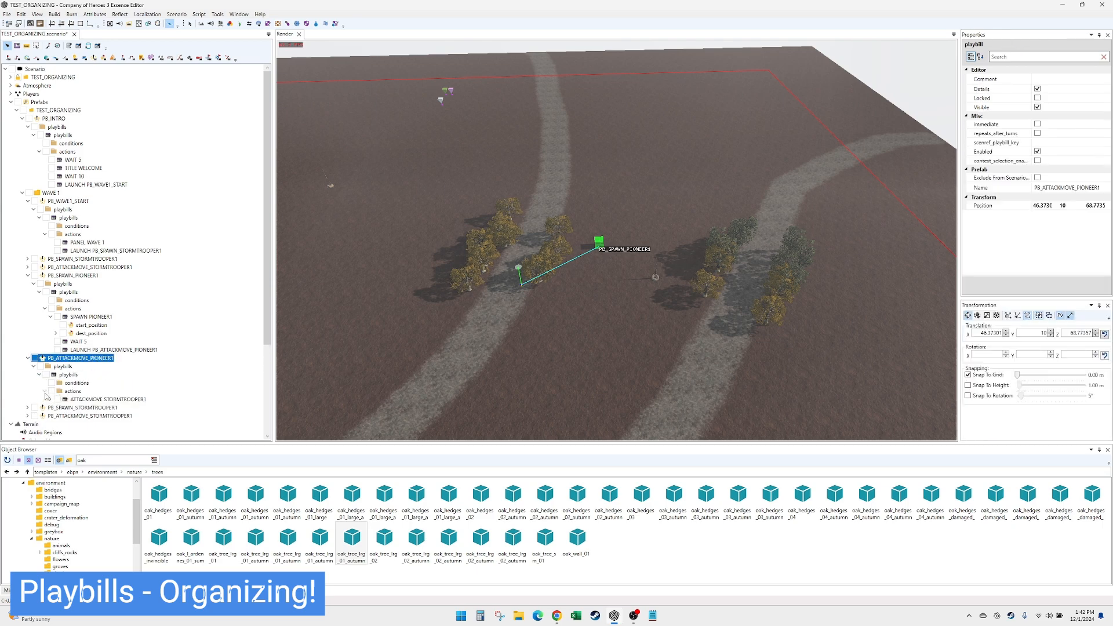
click(79, 400)
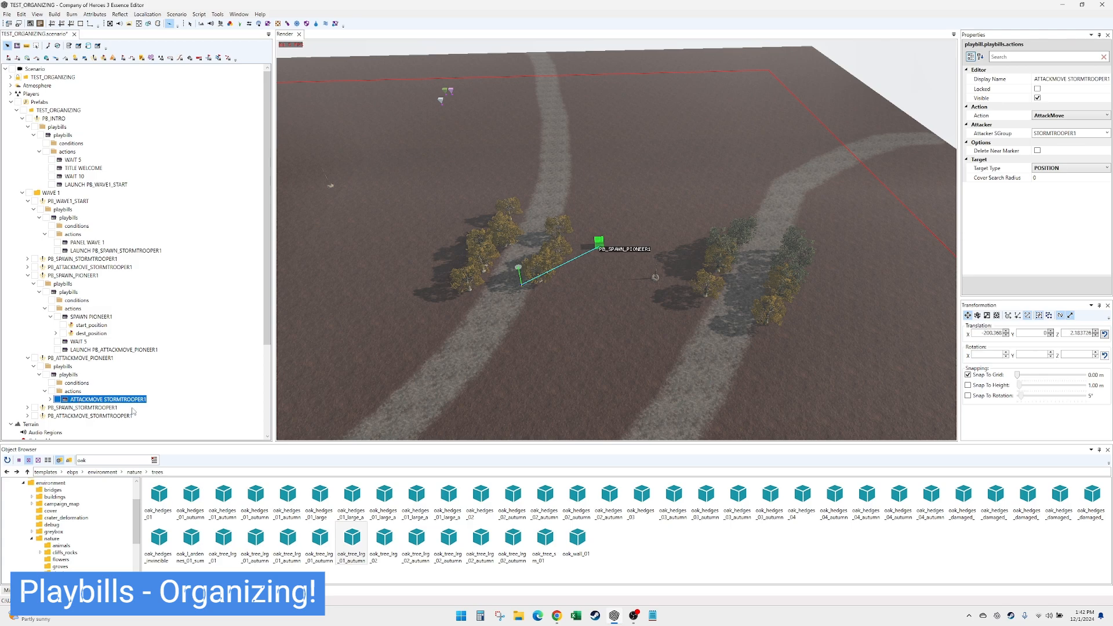
click(1084, 132)
click(1096, 77)
double_click(1094, 77)
text(PIONEER1)
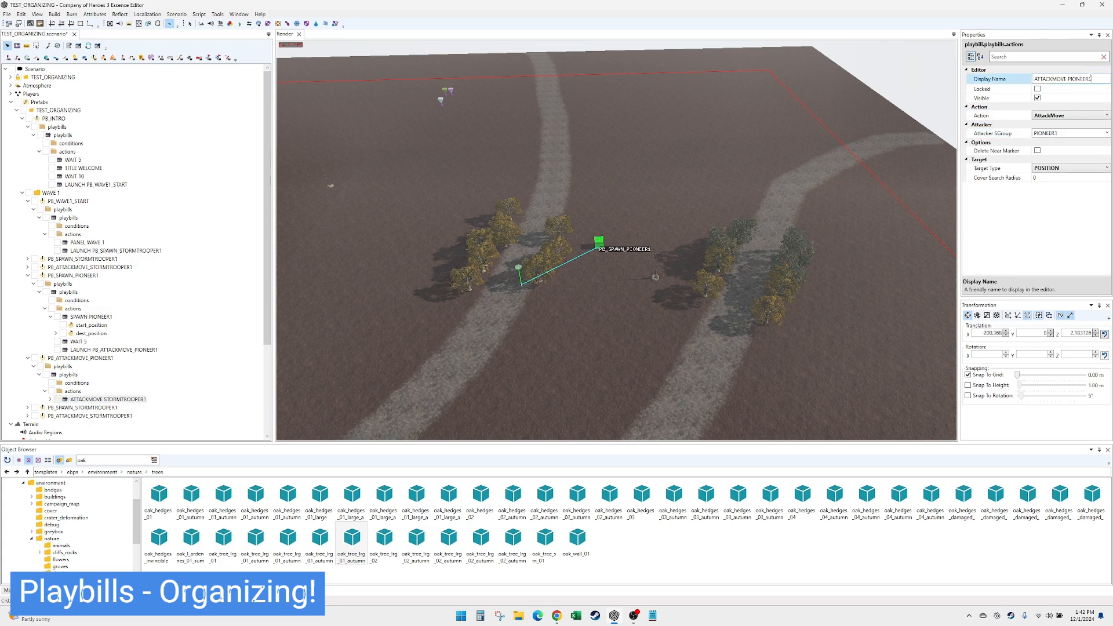
click(107, 400)
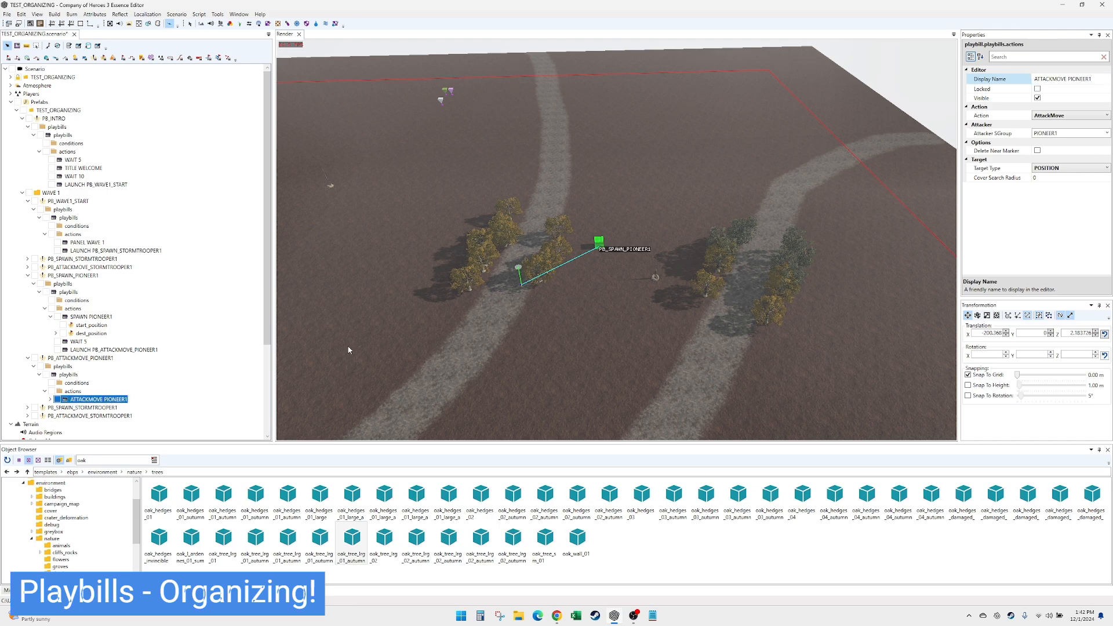
- Move the PB_ATTACKMOVE_PIONEER1 playbill on the map to just beside PB_SPAWN_PIONEER1
scroll(350, 349, down, 6)
scroll(383, 324, up, 2)
click(112, 357)
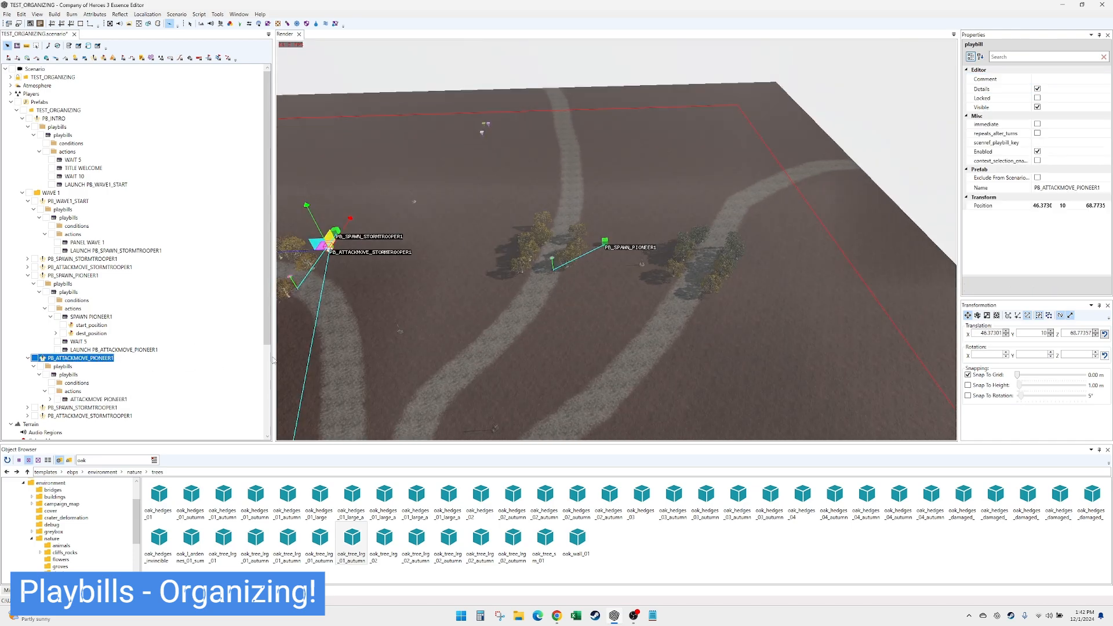
drag(327, 246, 595, 258)
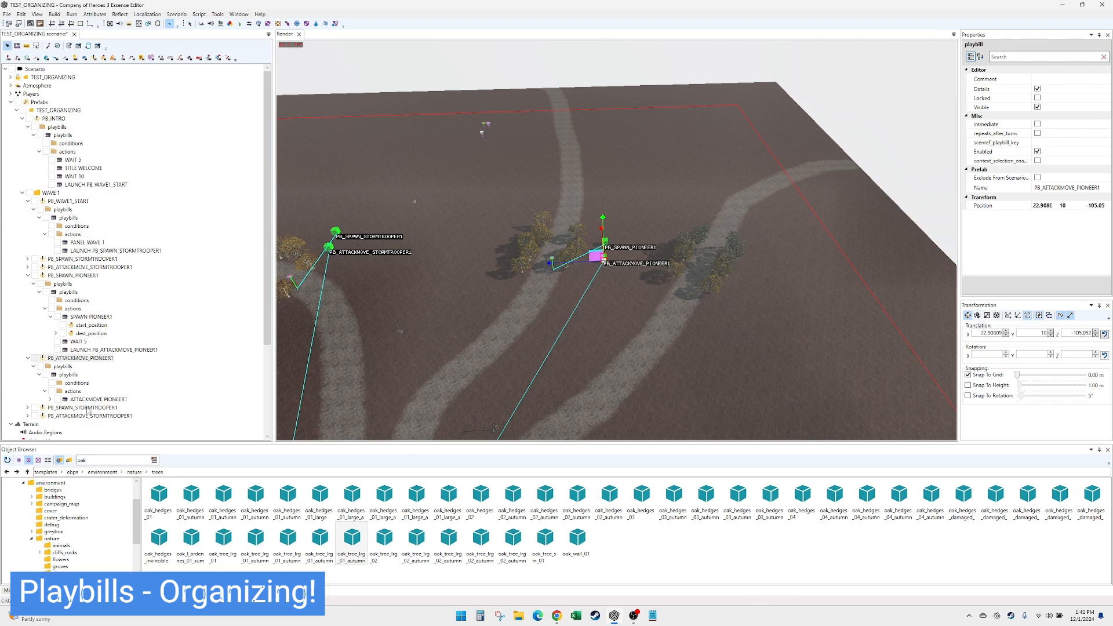
- Expand the last PB_SPAWN_STORMTROOPER1 copy down to its actions and move its marker beside the tree cluster on the third road
click(87, 409)
click(28, 408)
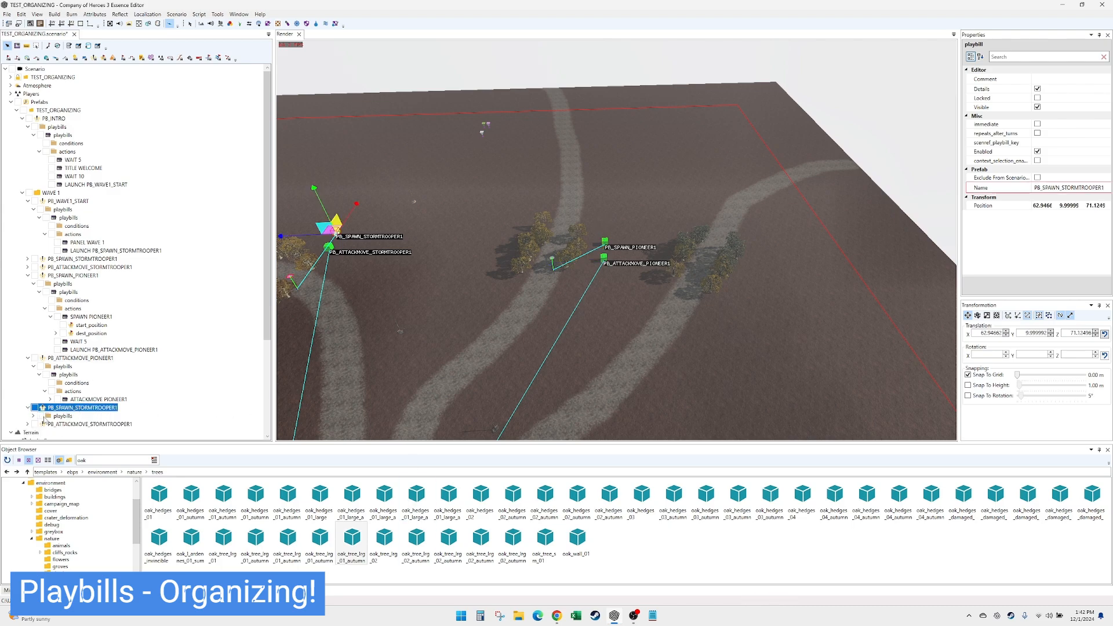
click(34, 415)
click(40, 424)
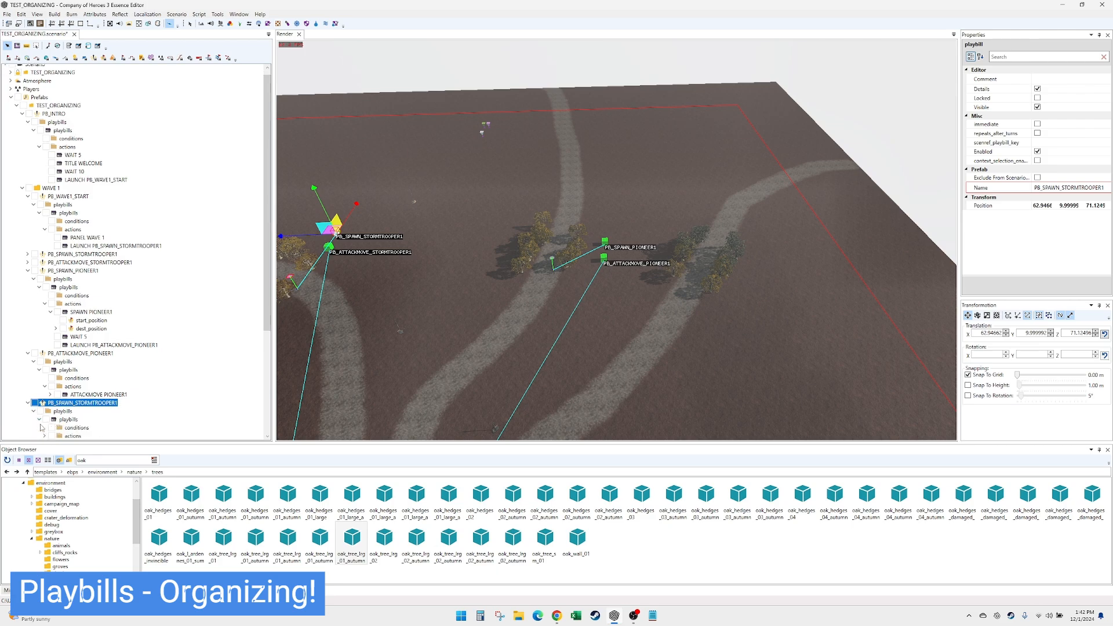
double_click(73, 437)
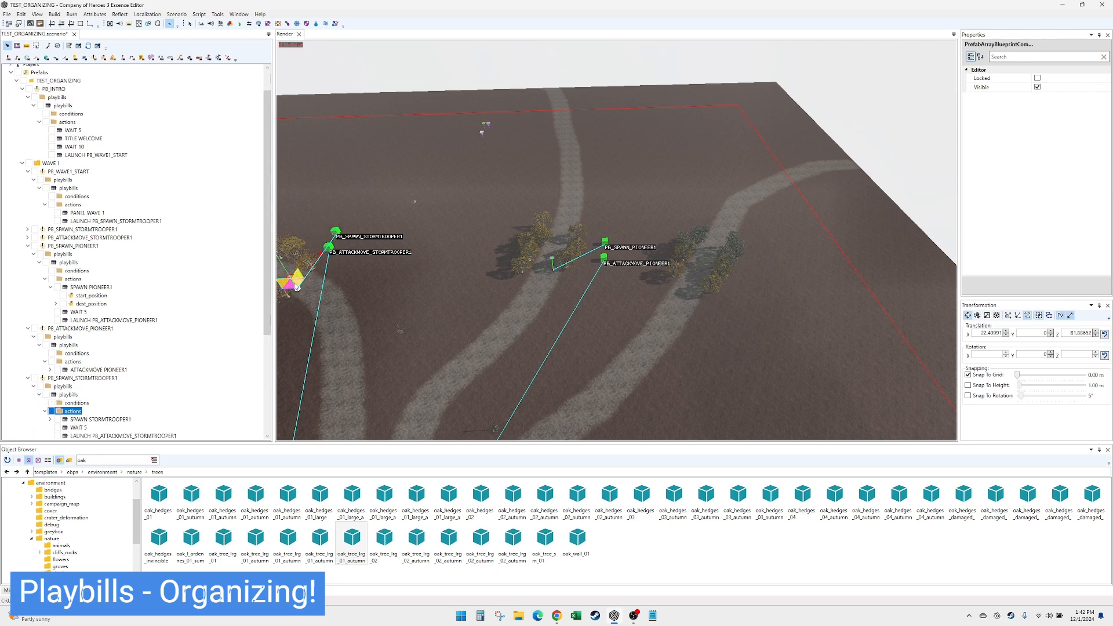
click(42, 378)
drag(329, 231, 768, 254)
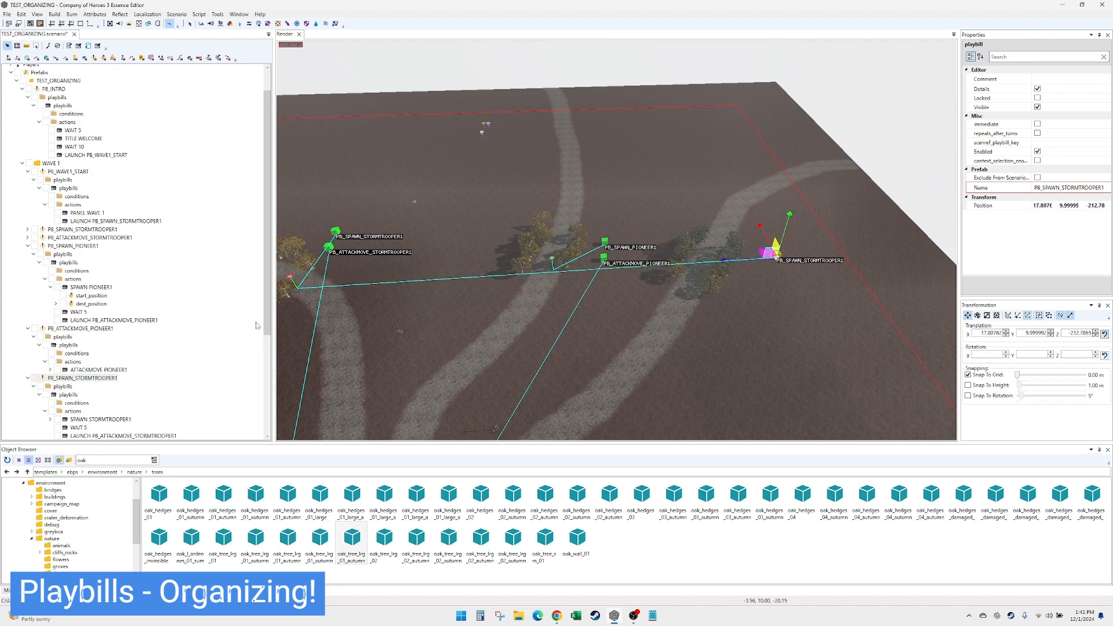
- Move that copy's spawn position marker into the tree cluster on the third road and rotate it slightly
click(74, 396)
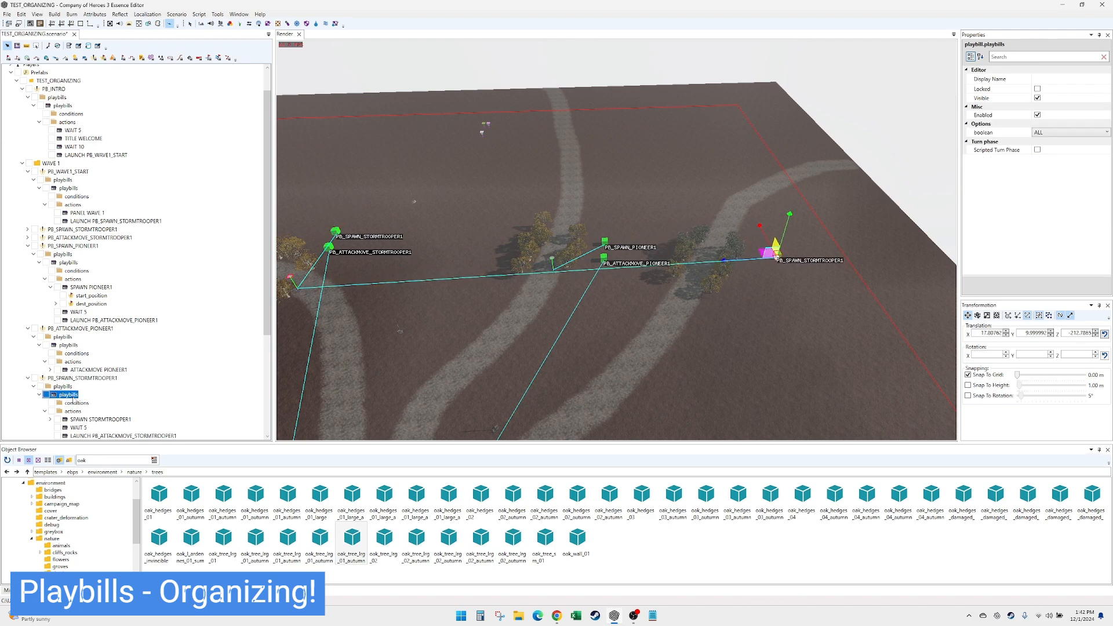
drag(301, 282, 699, 276)
key(e)
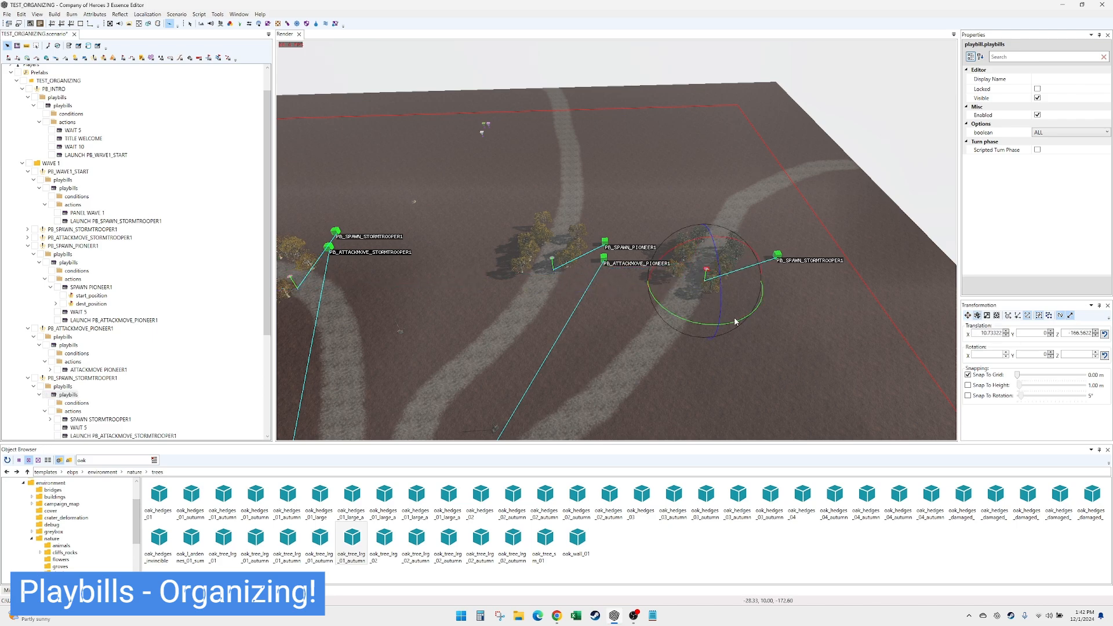
drag(719, 328, 703, 332)
- Move the last PB_ATTACKMOVE_STORMTROOPER1 copy to just beside the relocated spawn playbill near the third road
scroll(174, 406, down, 1)
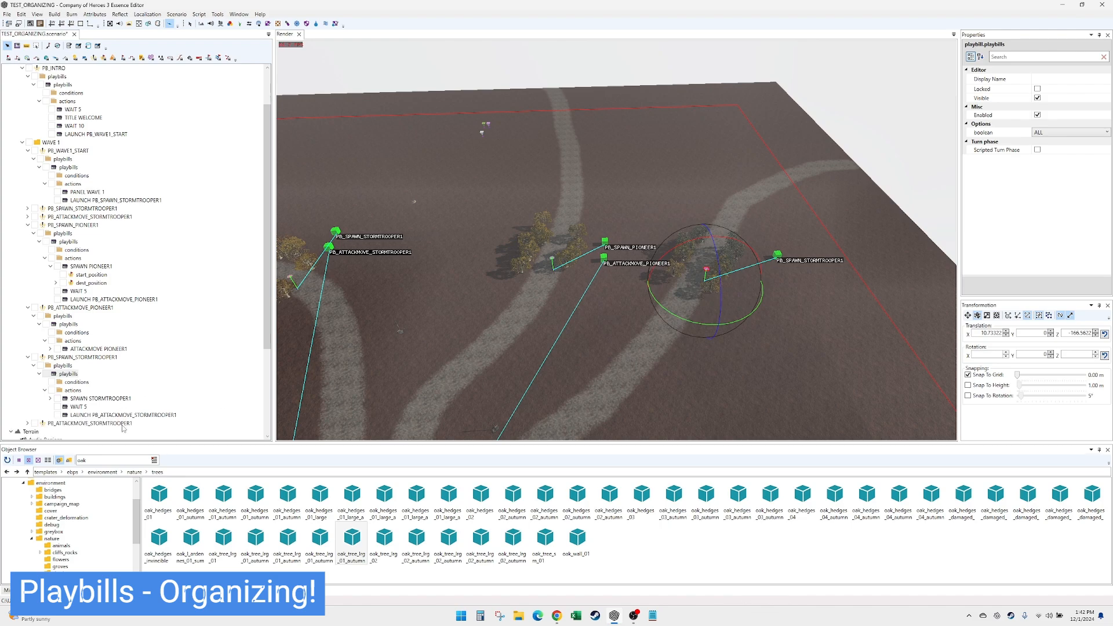
click(56, 425)
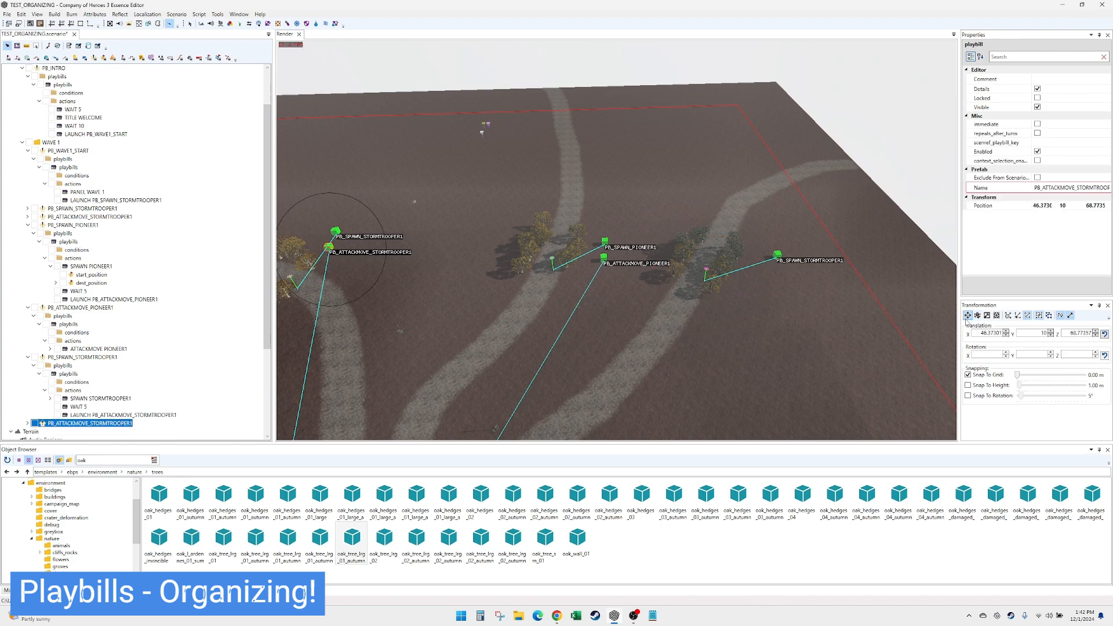
mouse_move(329, 247)
mouse_down()
mouse_move(745, 291)
mouse_move(771, 279)
mouse_up()
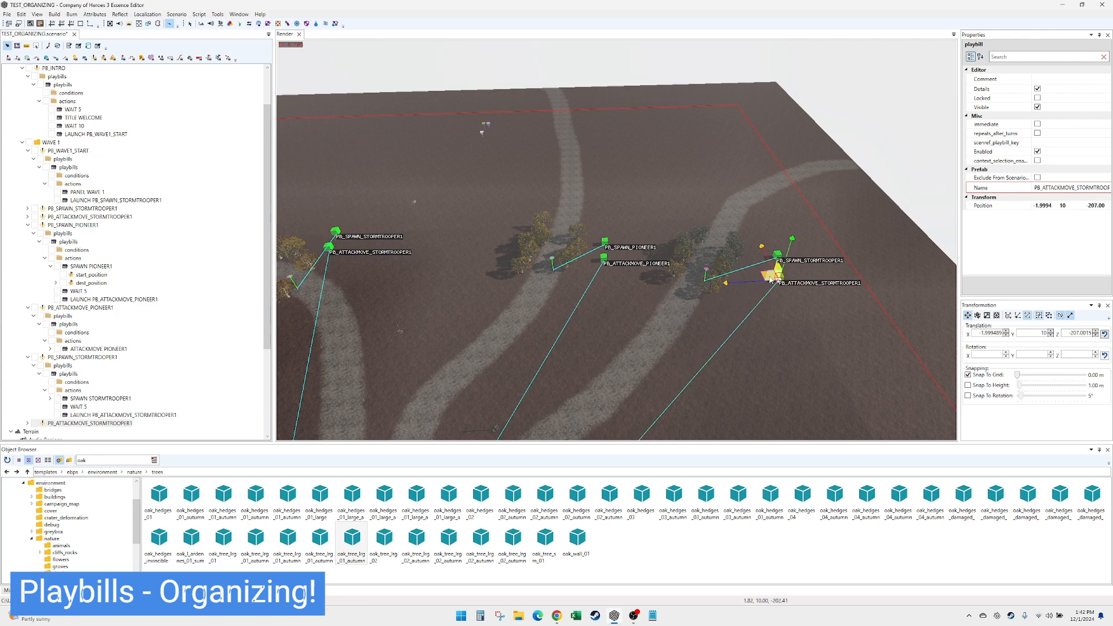
- Set the Squad PBG of the relocated copy's spawn action to sniper_ger from the German infantry blueprints
click(96, 357)
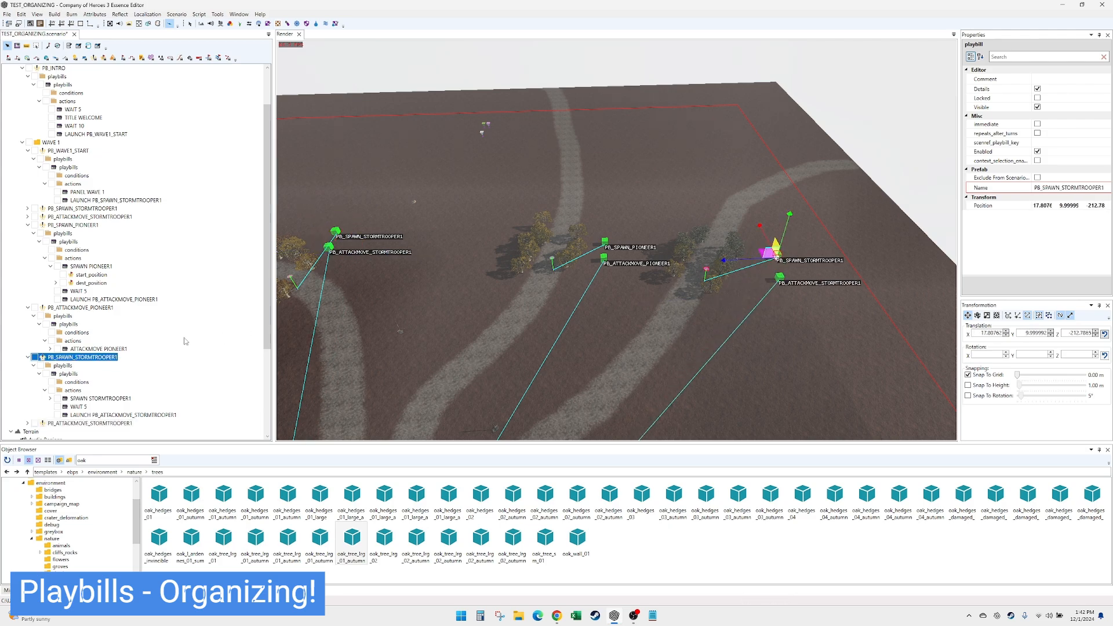
click(102, 399)
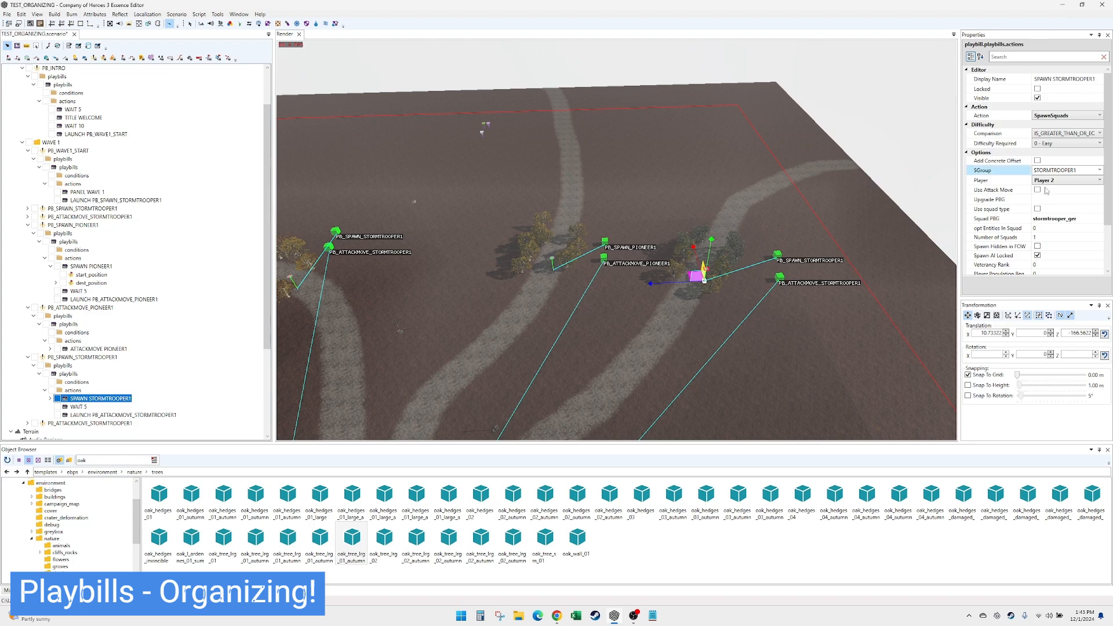
click(1055, 219)
click(1099, 218)
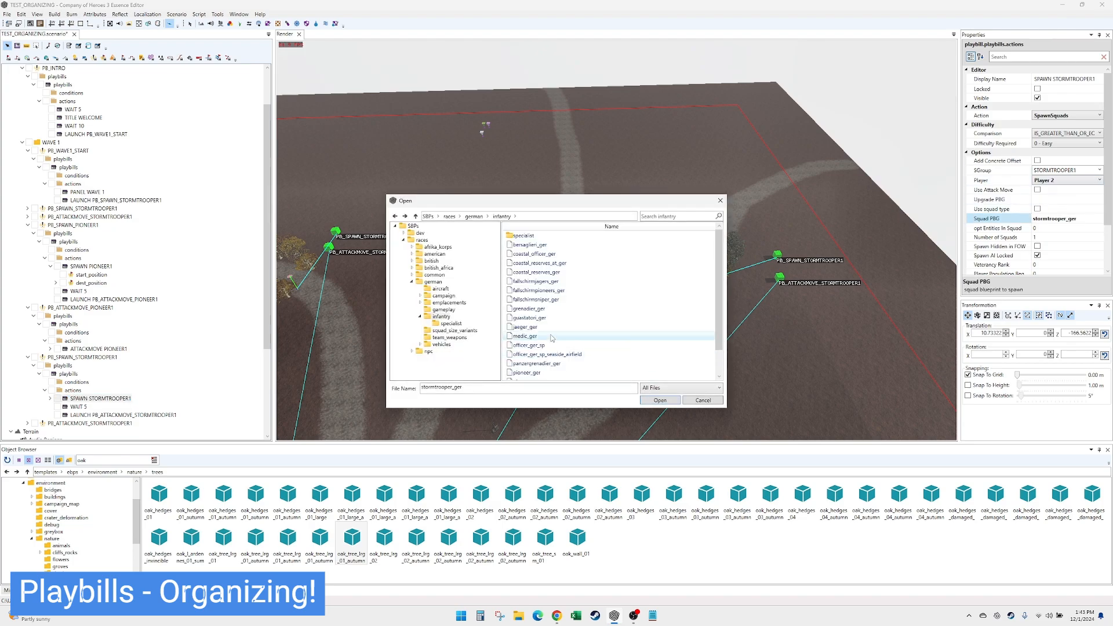
scroll(551, 338, down, 1)
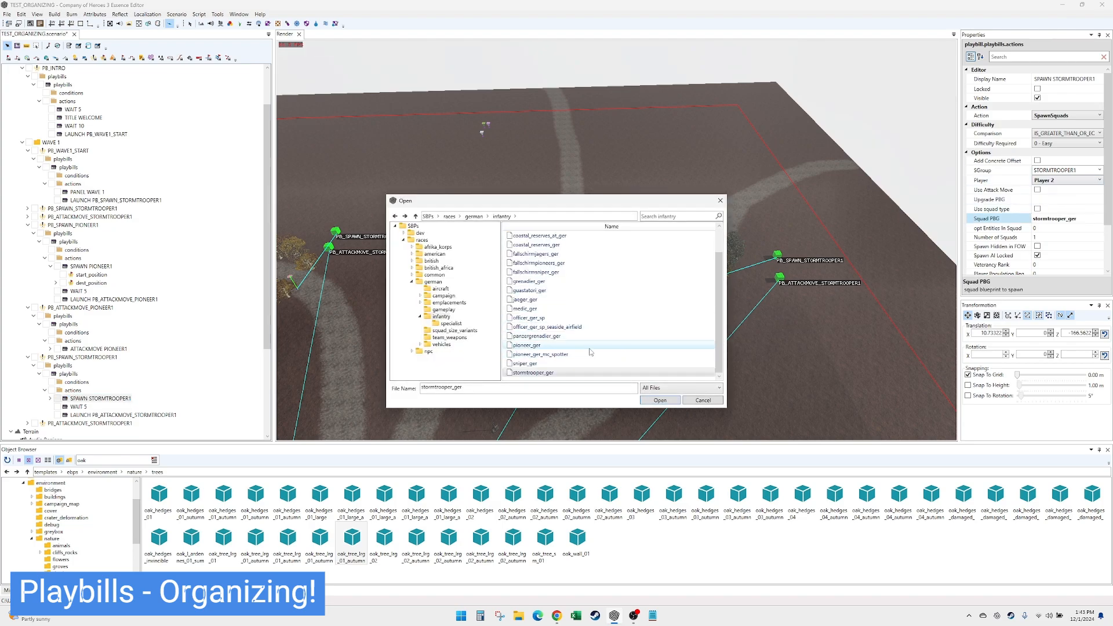
scroll(592, 351, up, 1)
scroll(591, 348, down, 1)
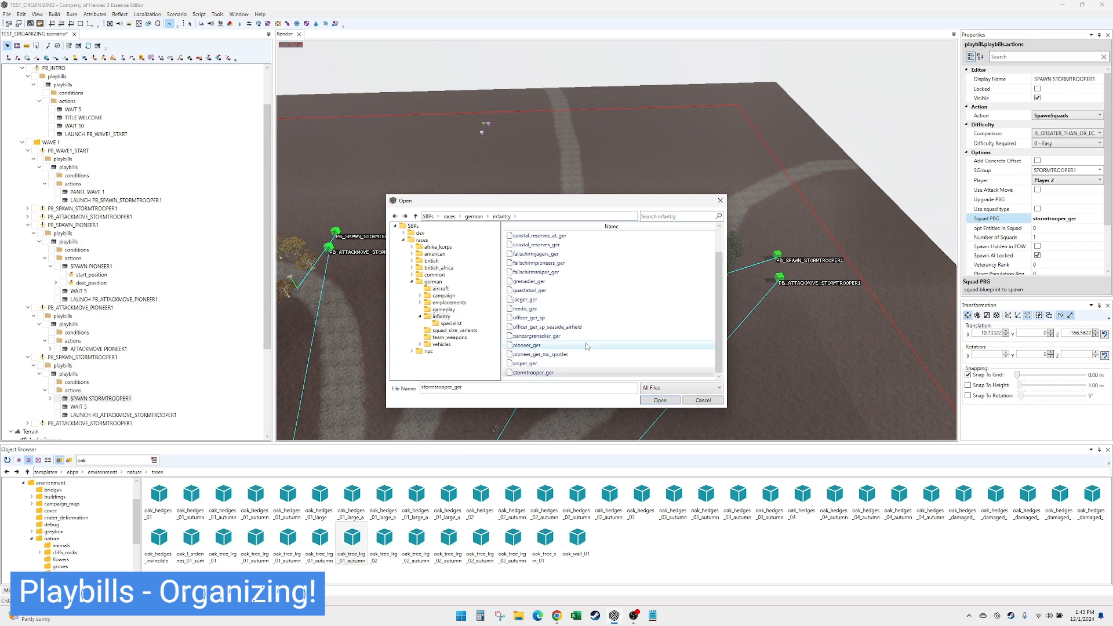
double_click(557, 365)
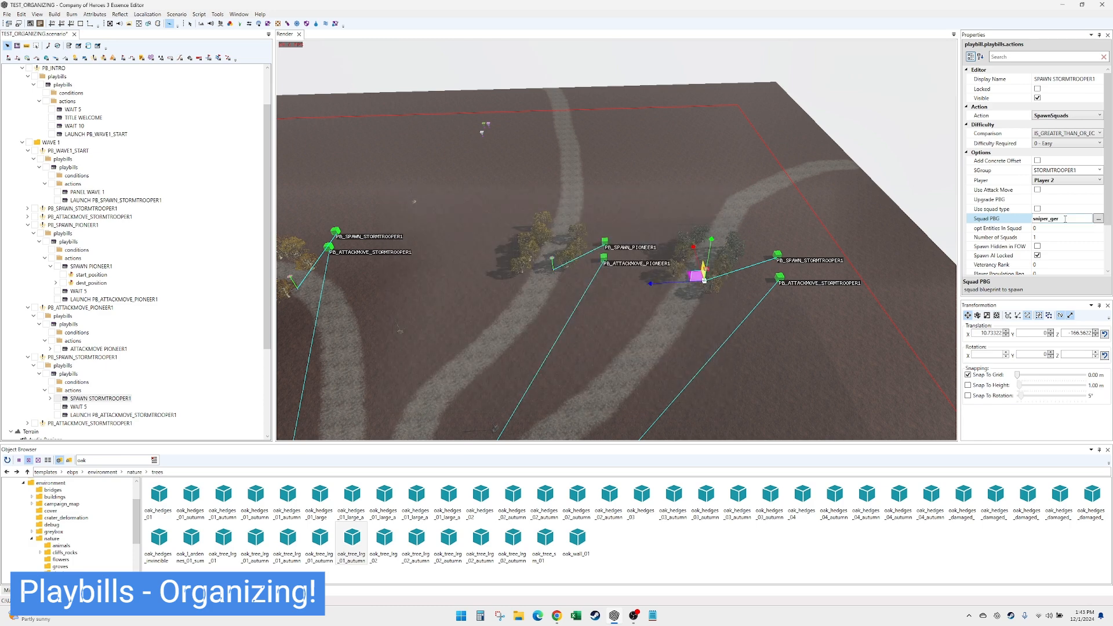
- Set the sniper spawn action's SGroup to SNIPER1 and its number of squads to 3
click(1074, 170)
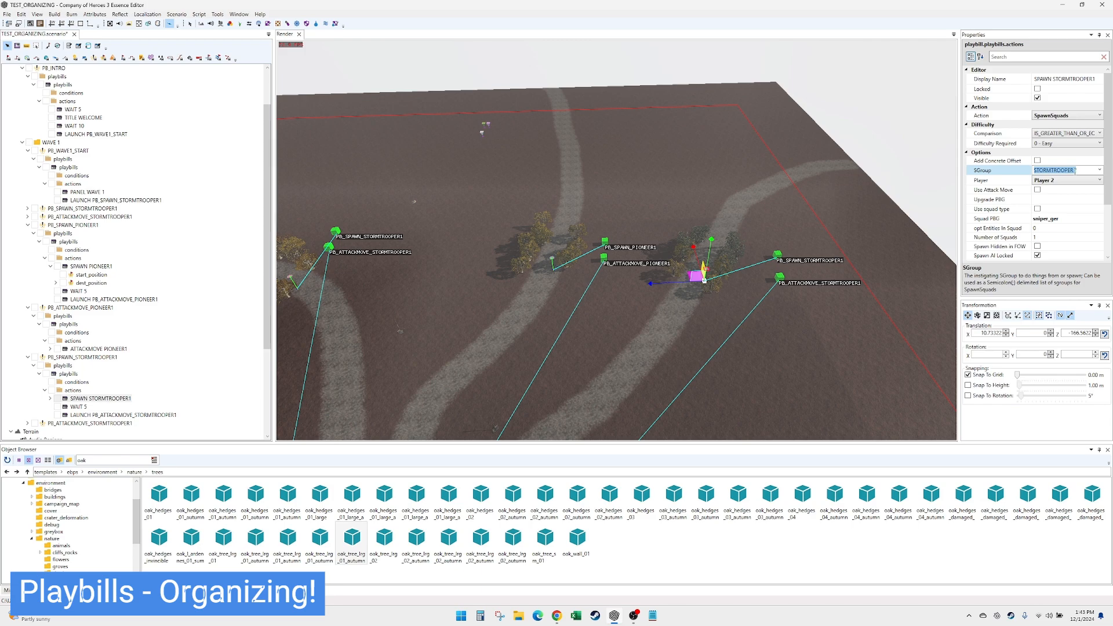
text(SNIPER1)
click(1054, 237)
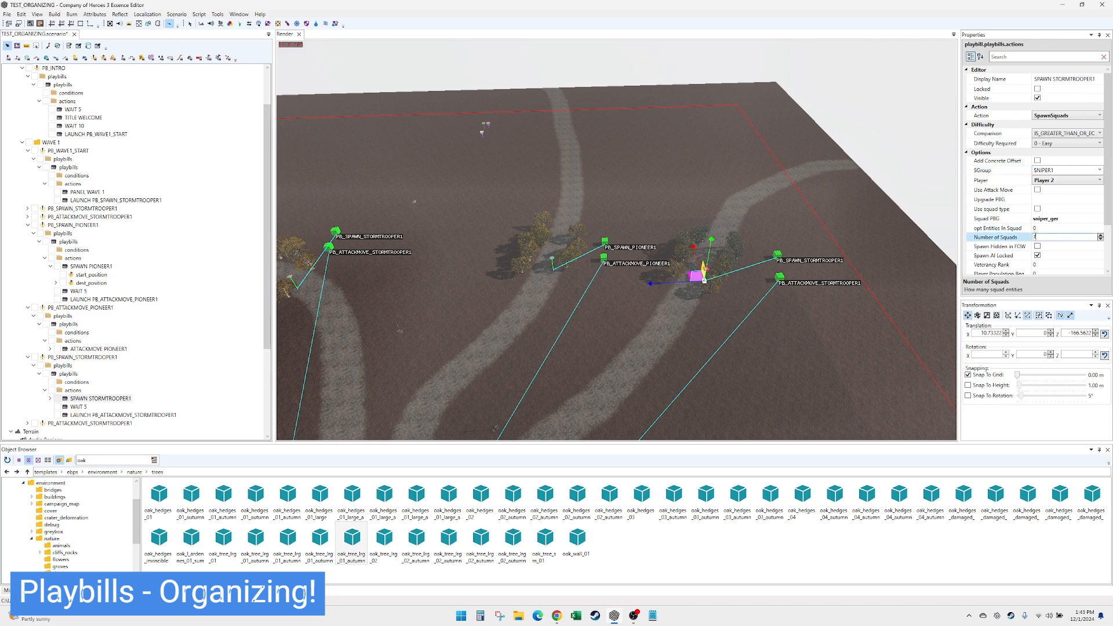
text(3)
- Set the sniper spawn action's display name to SPAWN SNIPER1
click(1057, 170)
key(ctrl+c)
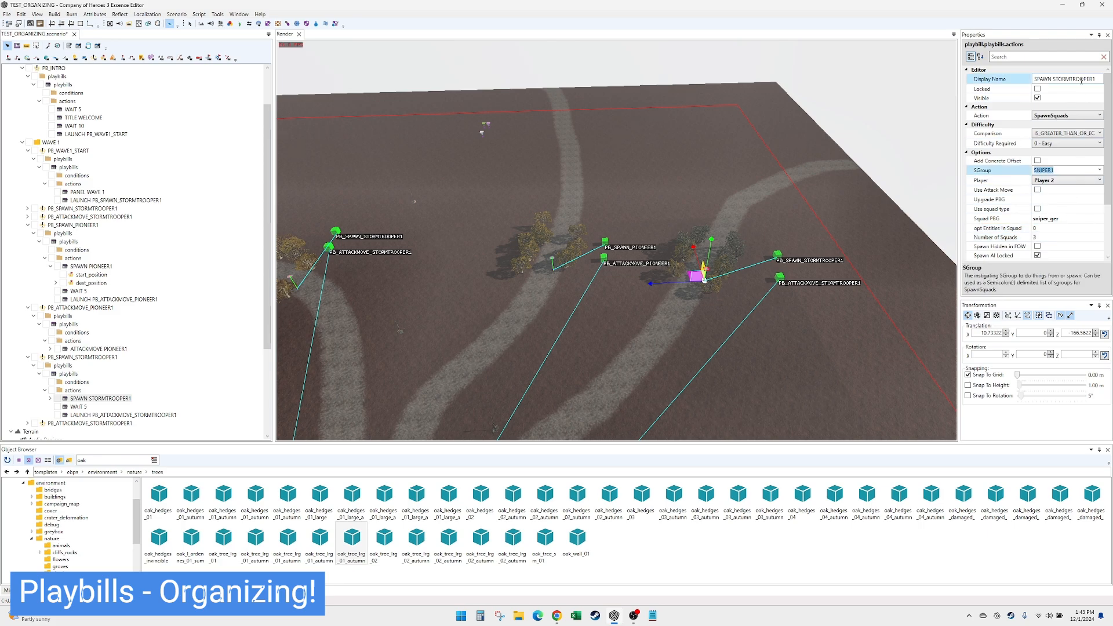
double_click(1081, 82)
key(ctrl+v)
click(90, 401)
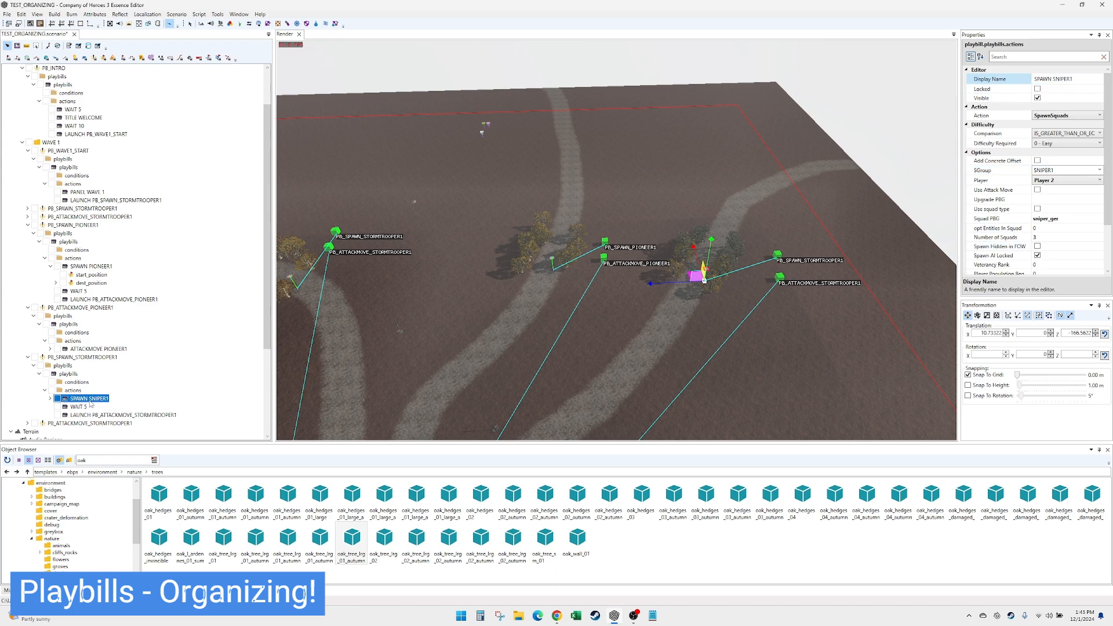
- Rename the spawn playbill containing SPAWN SNIPER1 to PB_SPAWN_SNIPER1
click(100, 358)
click(1077, 205)
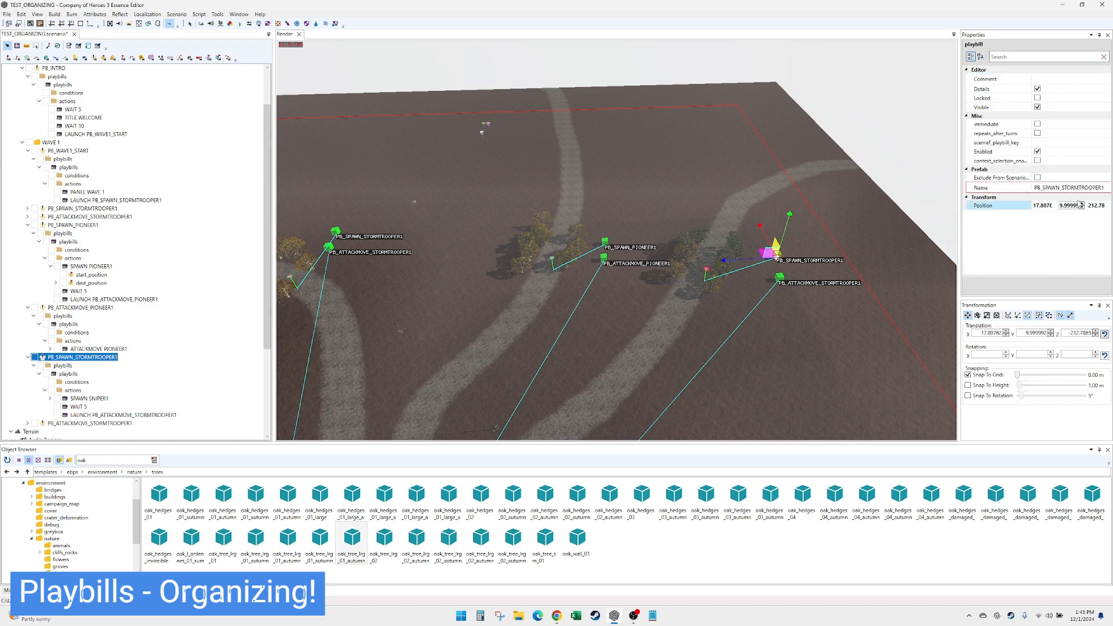
double_click(1079, 187)
key(ctrl+v)
click(105, 358)
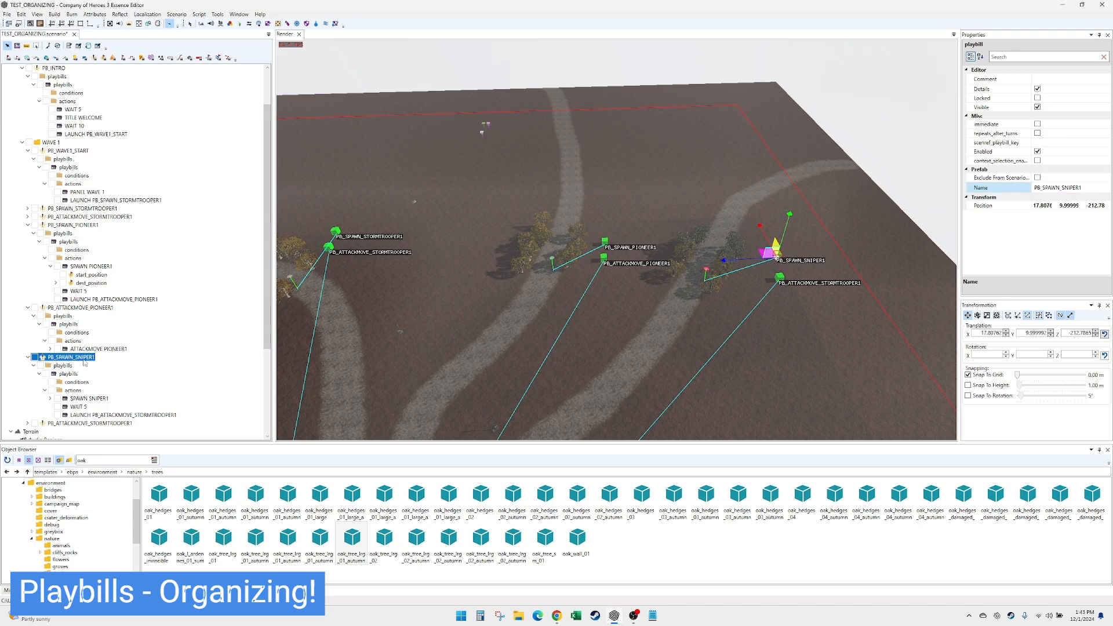
- Rename the attack-move playbill copy below PB_SPAWN_SNIPER1 to PB_ATTACKMOVE_SNIPER1
click(104, 423)
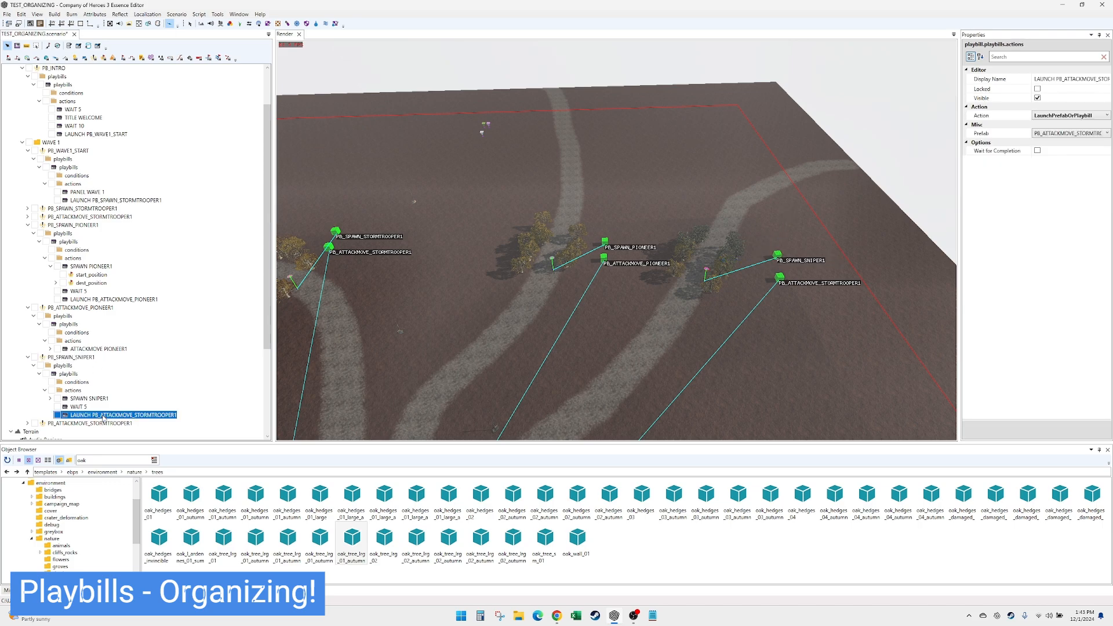
double_click(51, 425)
double_click(1082, 189)
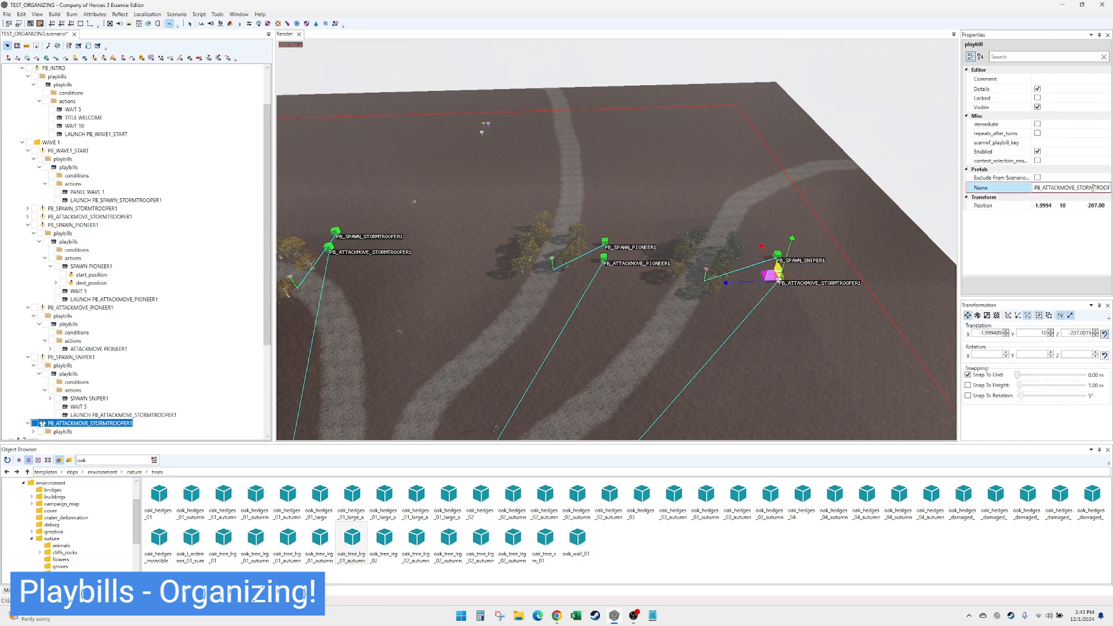
key(ctrl+v)
- In PB_ATTACKMOVE_SNIPER1, set the attack-move action's attacker SGroup to SNIPER1 and its display name to ATTACKMOVE SNIPER1
scroll(92, 395, down, 3)
click(33, 368)
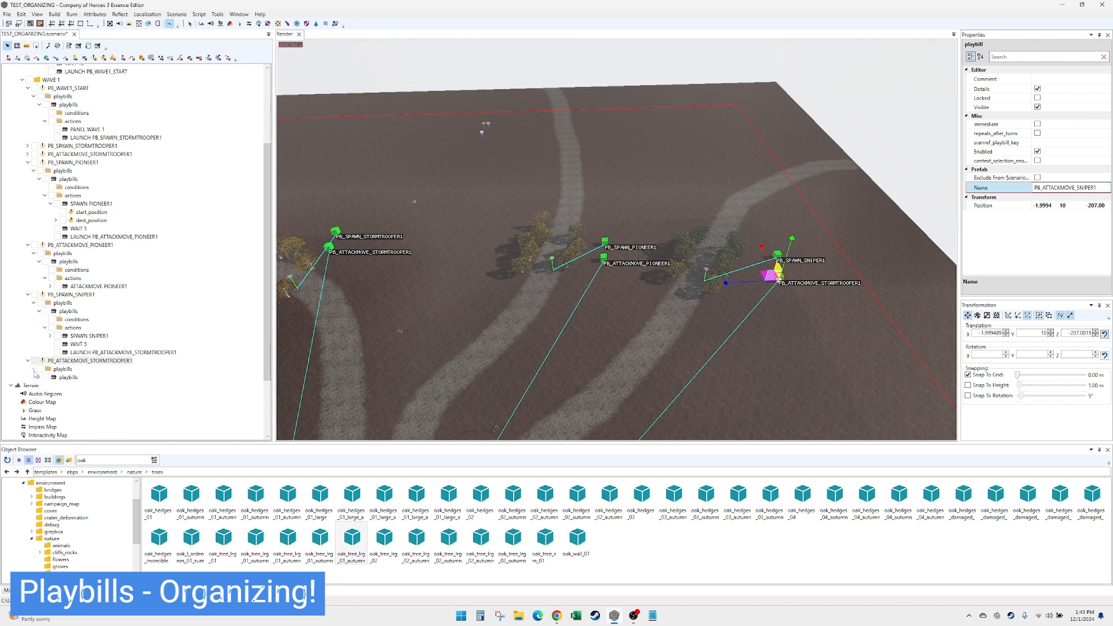
click(38, 378)
click(45, 393)
click(84, 402)
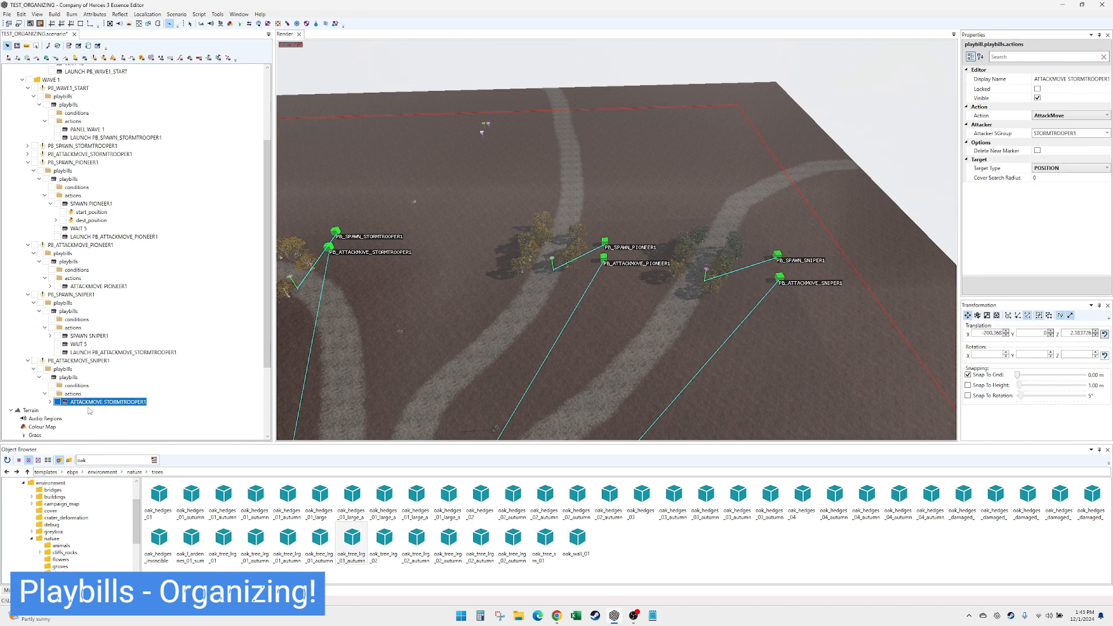
double_click(1067, 133)
key(ctrl+v)
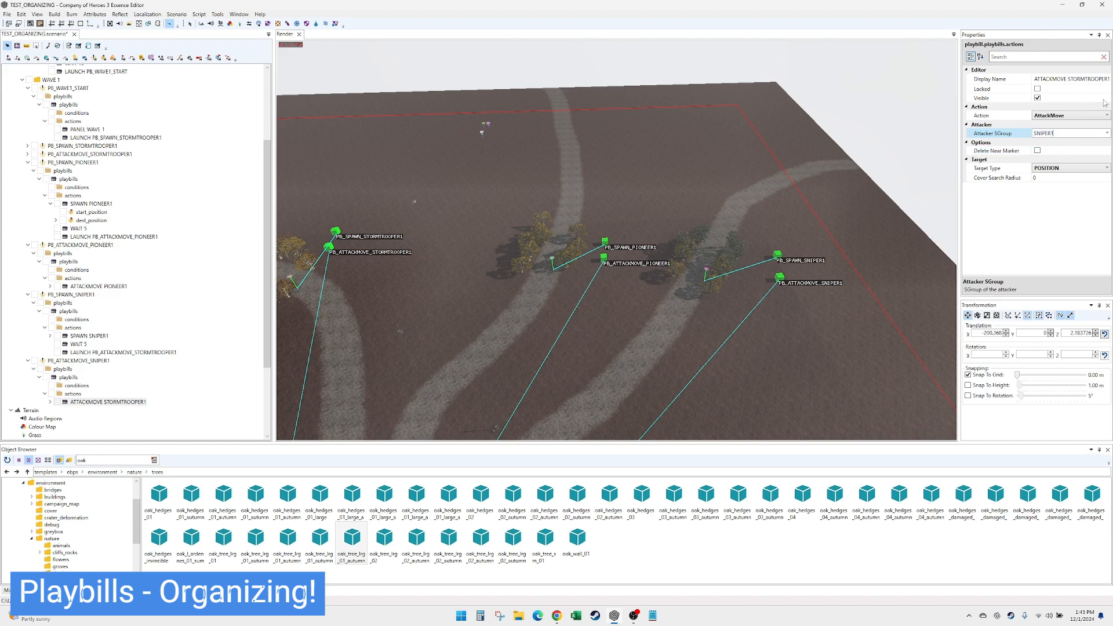
double_click(1084, 80)
key(ctrl+v)
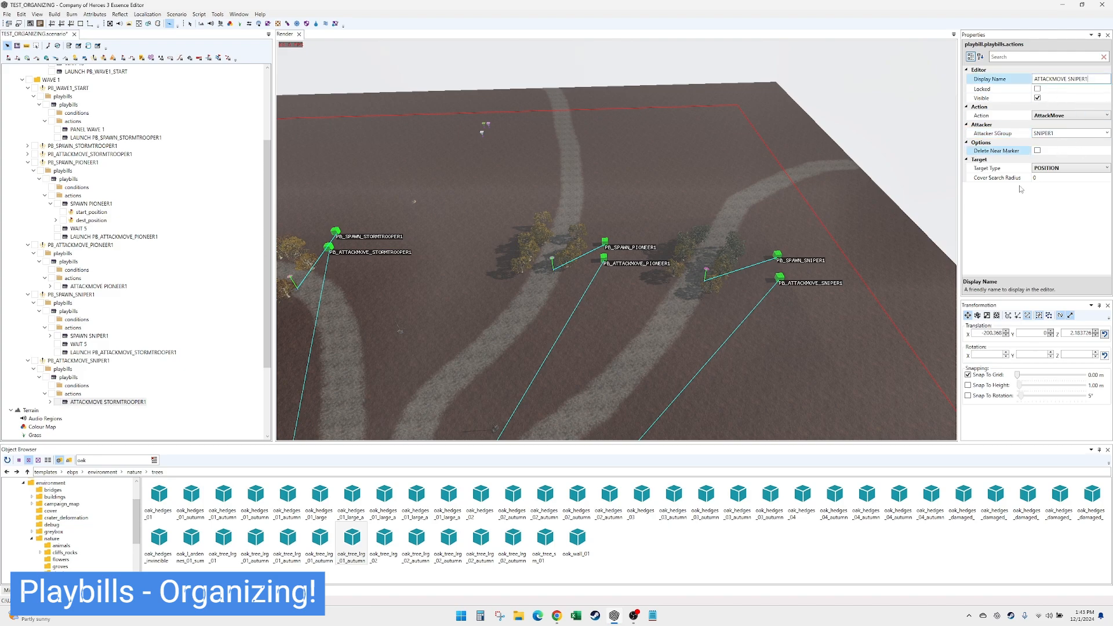
- Set the display name of PB_SPAWN_SNIPER1's launch action to LAUNCH PB_ATTACKMOVE_SNIPER1
click(124, 353)
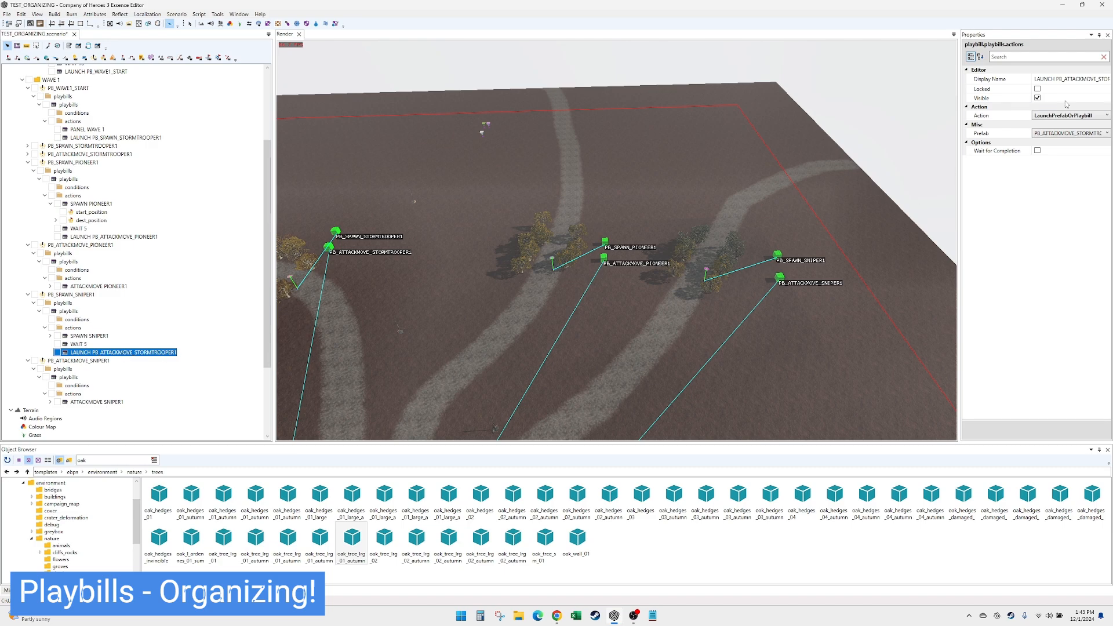
click(1072, 79)
double_click(1088, 79)
text(SNIPER1)
- Link PB_SPAWN_SNIPER1's launch action to the PB_ATTACKMOVE_SNIPER1 prefab
click(1105, 135)
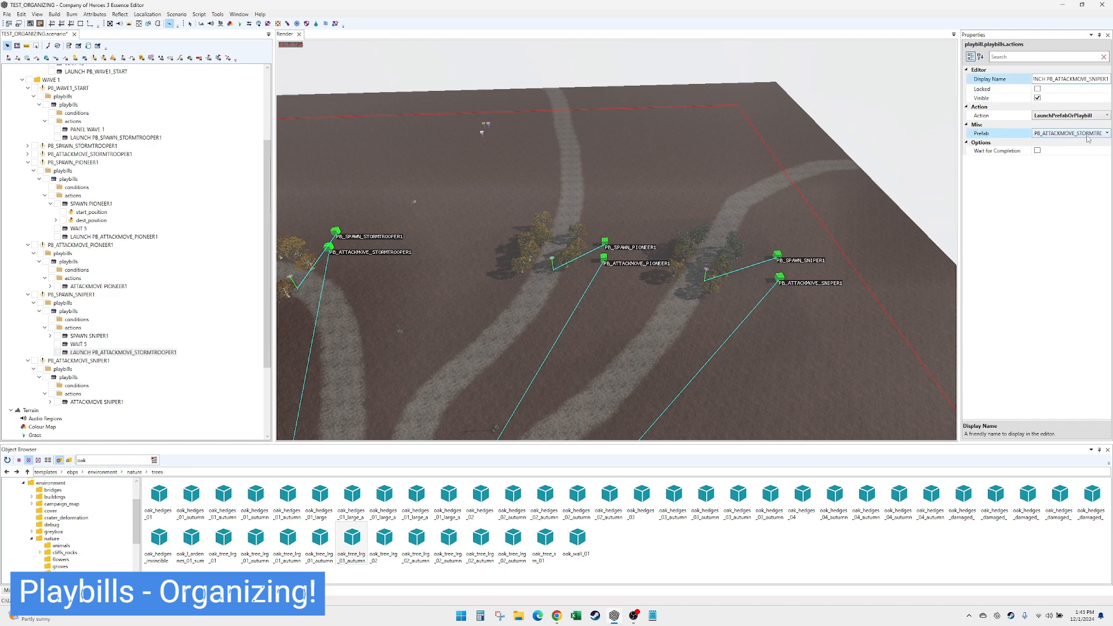
click(1090, 137)
click(1085, 165)
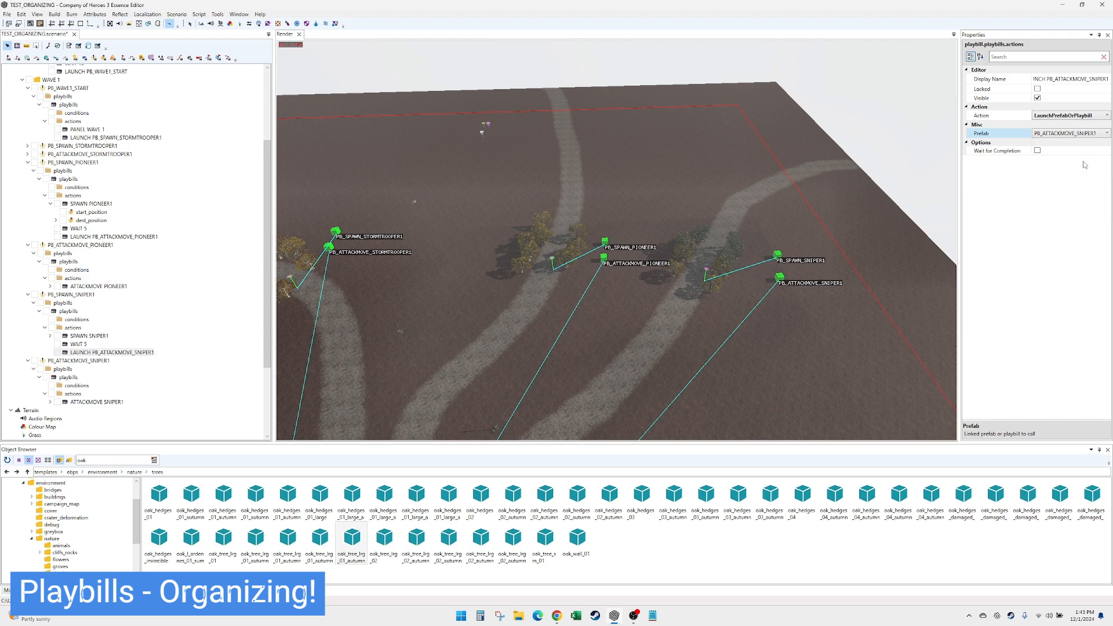
click(79, 343)
click(87, 336)
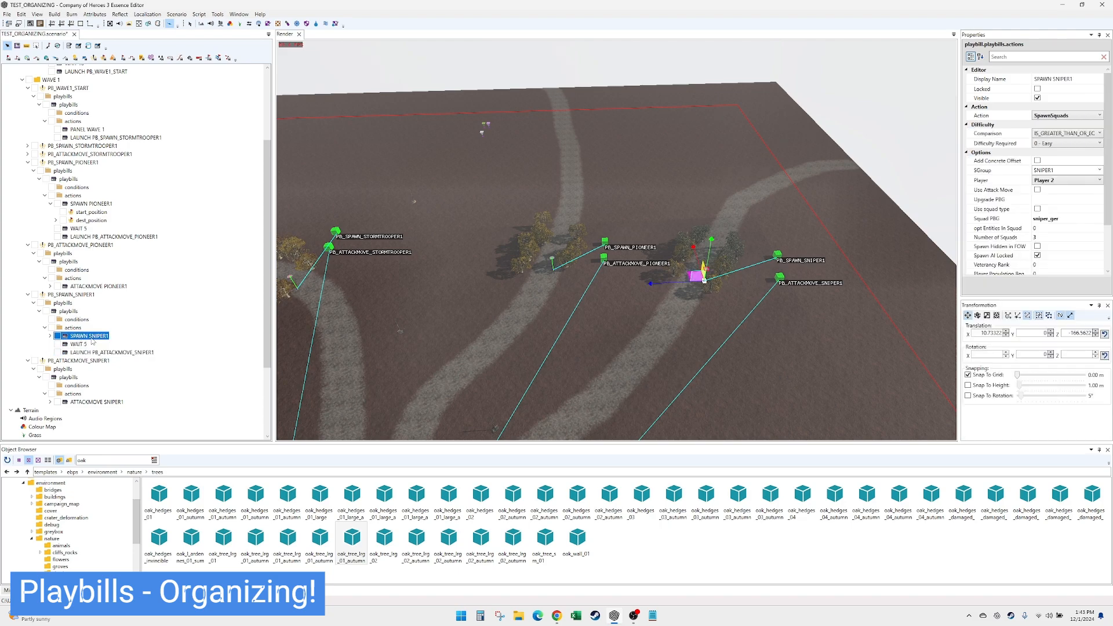
scroll(97, 340, up, 2)
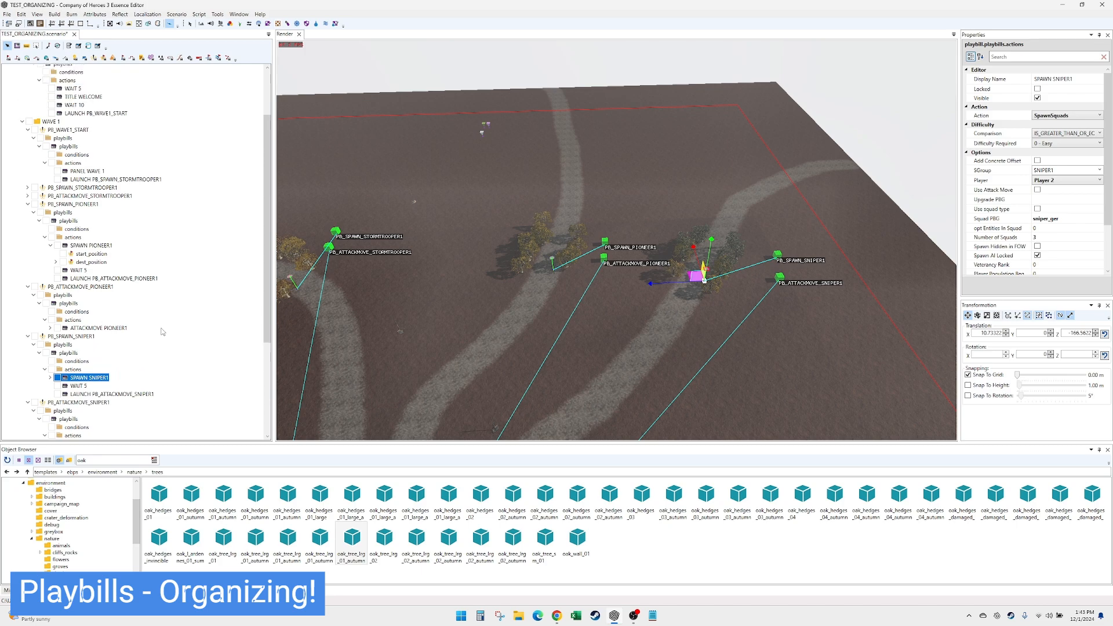
scroll(422, 348, down, 3)
scroll(83, 225, up, 3)
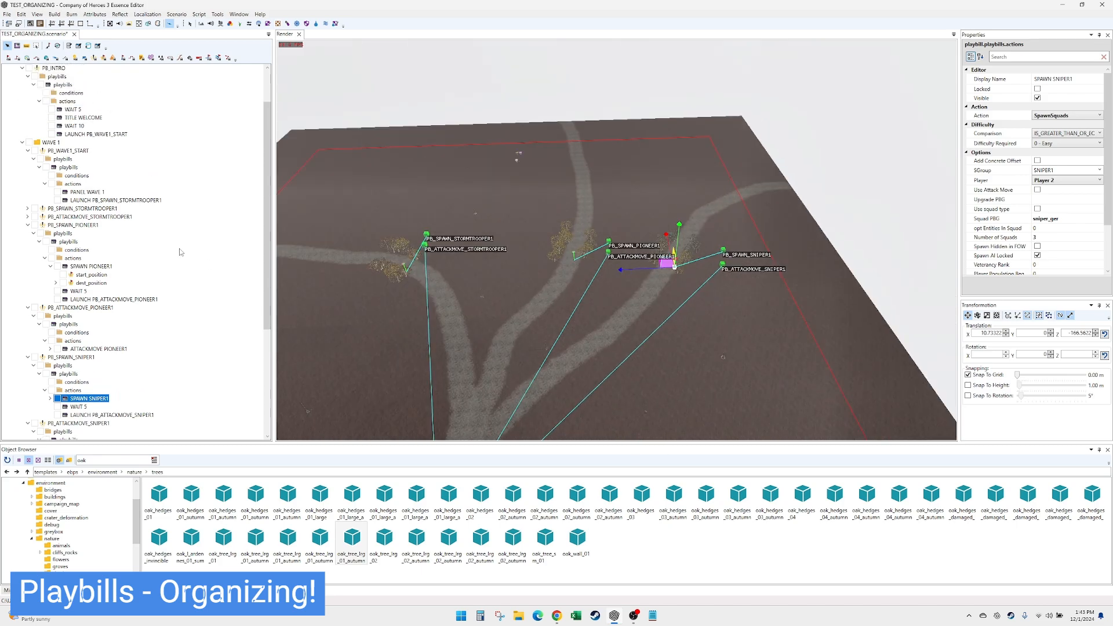
- In PB_WAVE1_START, duplicate the stormtrooper launch action, link the copy to PB_SPAWN_PIONEER1 and set its display name to LAUNCH PB_SPAWN_PIONEER1
click(68, 193)
click(85, 243)
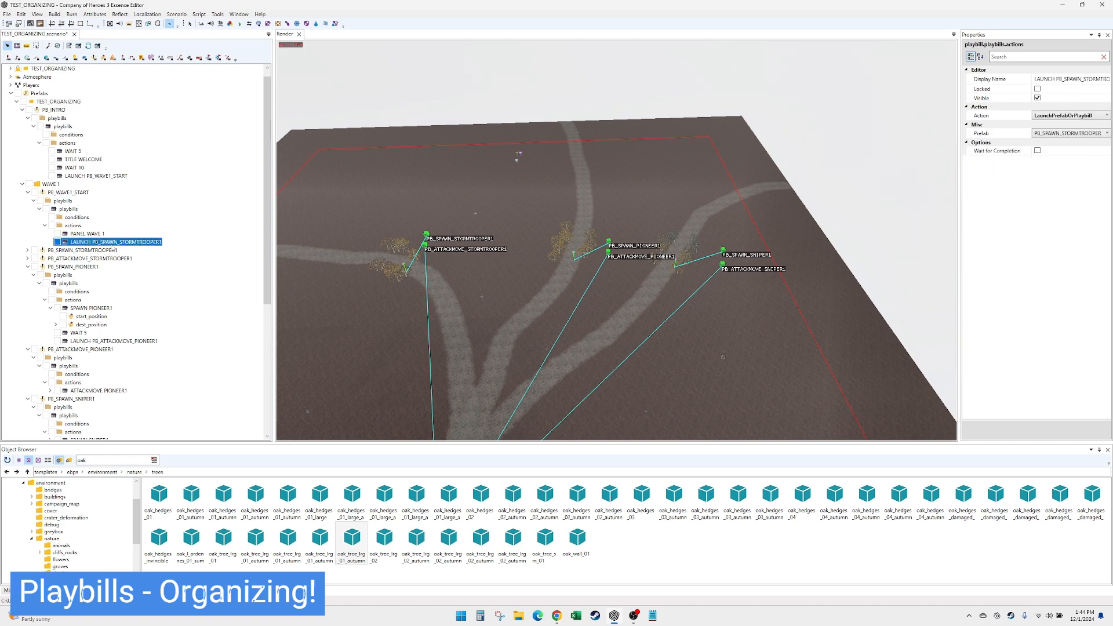
key(ctrl+d)
click(1075, 133)
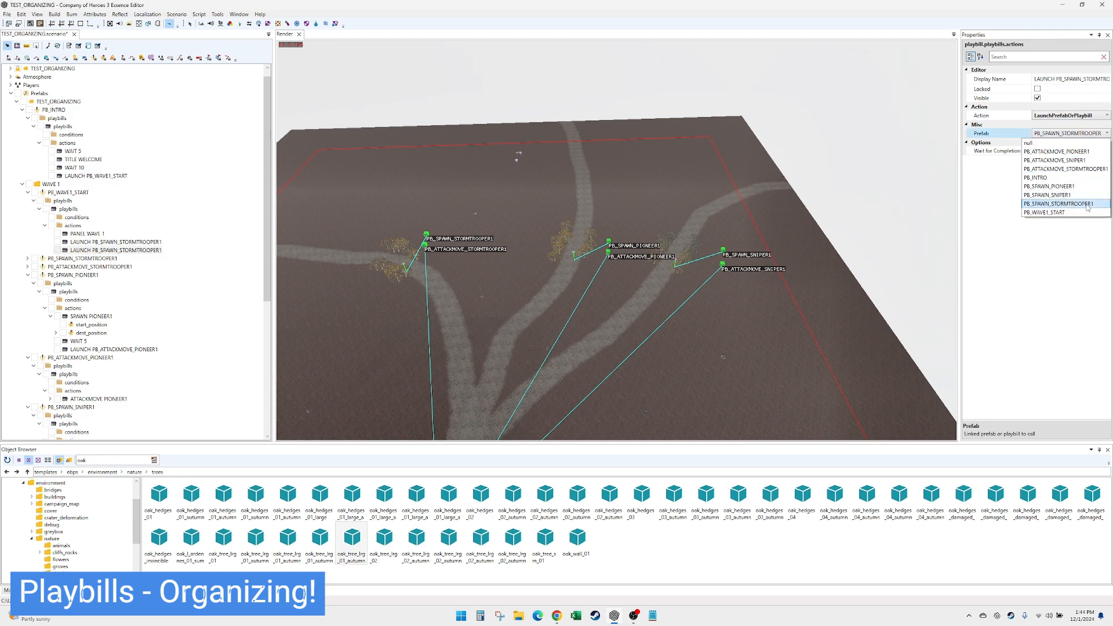
click(1086, 187)
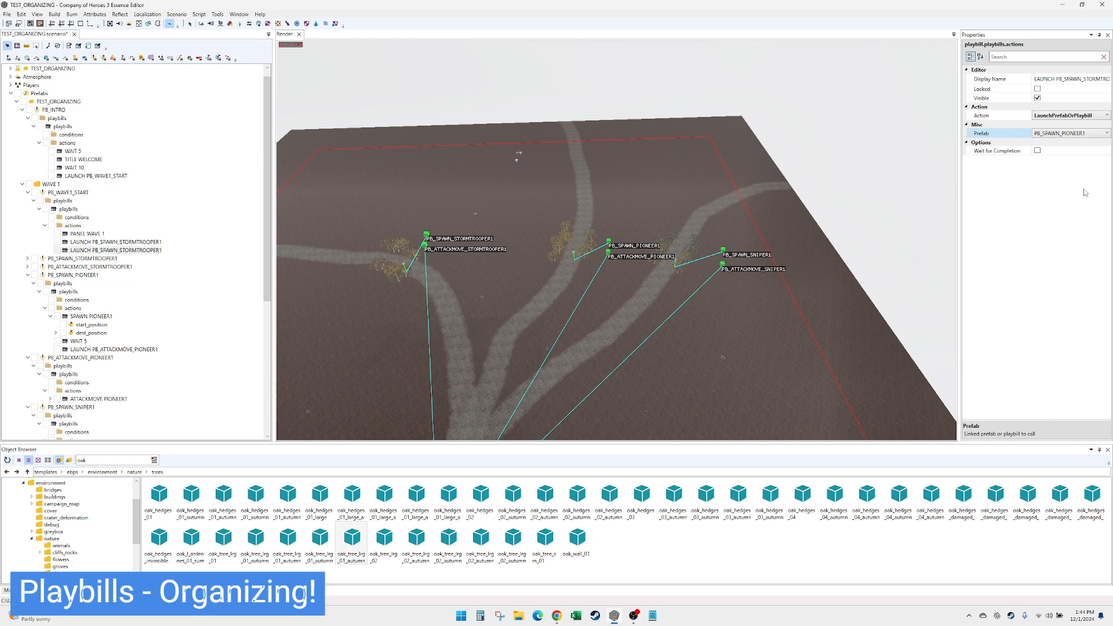
click(1072, 79)
drag(1067, 79, 1099, 79)
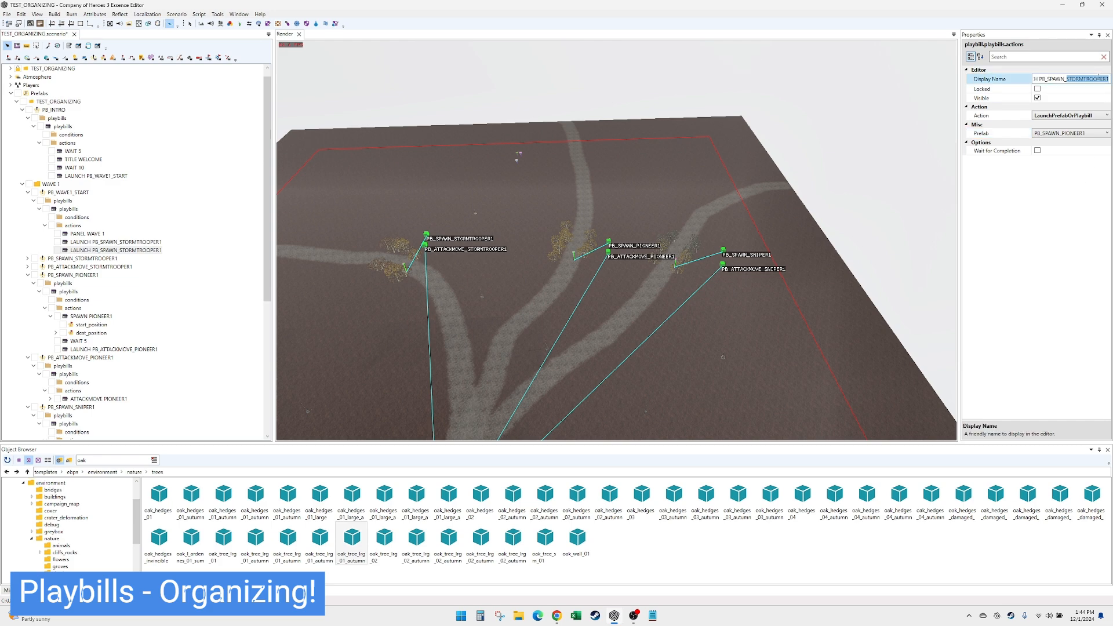
text(PIONEER)
- Duplicate the LAUNCH PB_SPAWN_PIONEER1 action, link the copy to PB_SPAWN_SNIPER1 and set its display name to LAUNCH PB_SPAWN_SNIPER1
click(140, 250)
key(ctrl+d)
click(1083, 133)
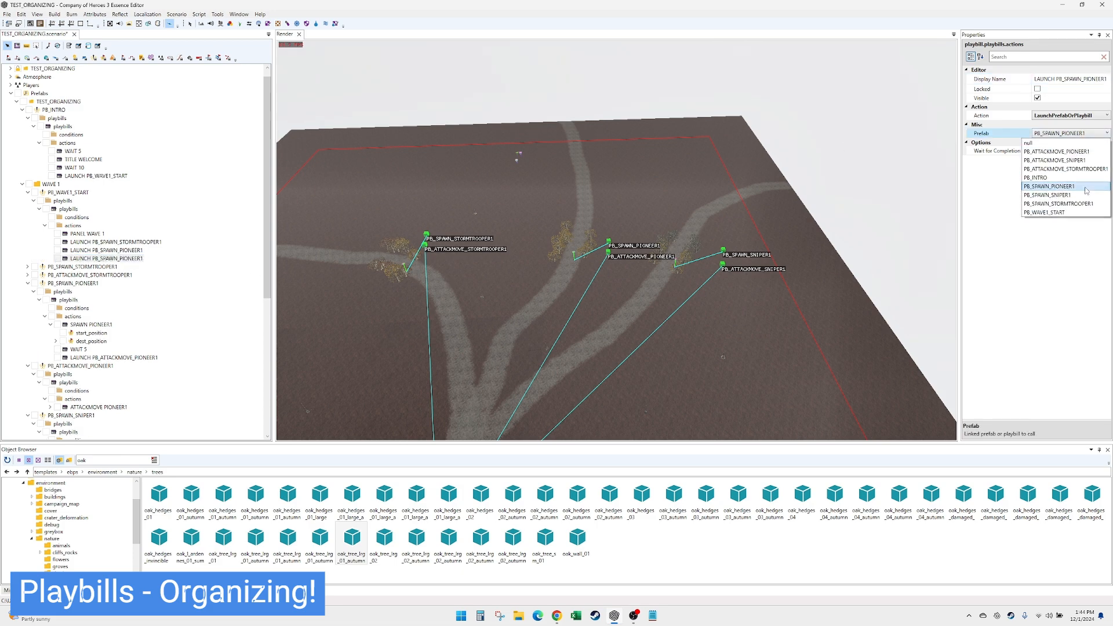
click(1083, 195)
drag(1081, 79, 1108, 80)
text(SNIPER1)
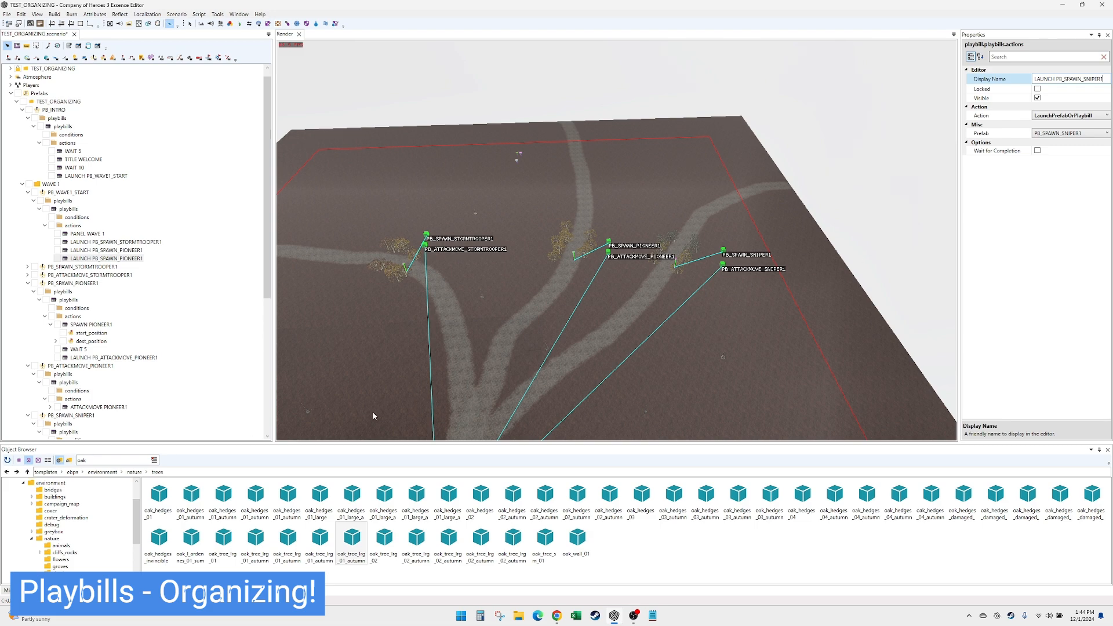
- Review the actions in PB_WAVE1_START and PB_SPAWN_STORMTROOPER1, and the attack-move paths of the three squads on the map
click(110, 253)
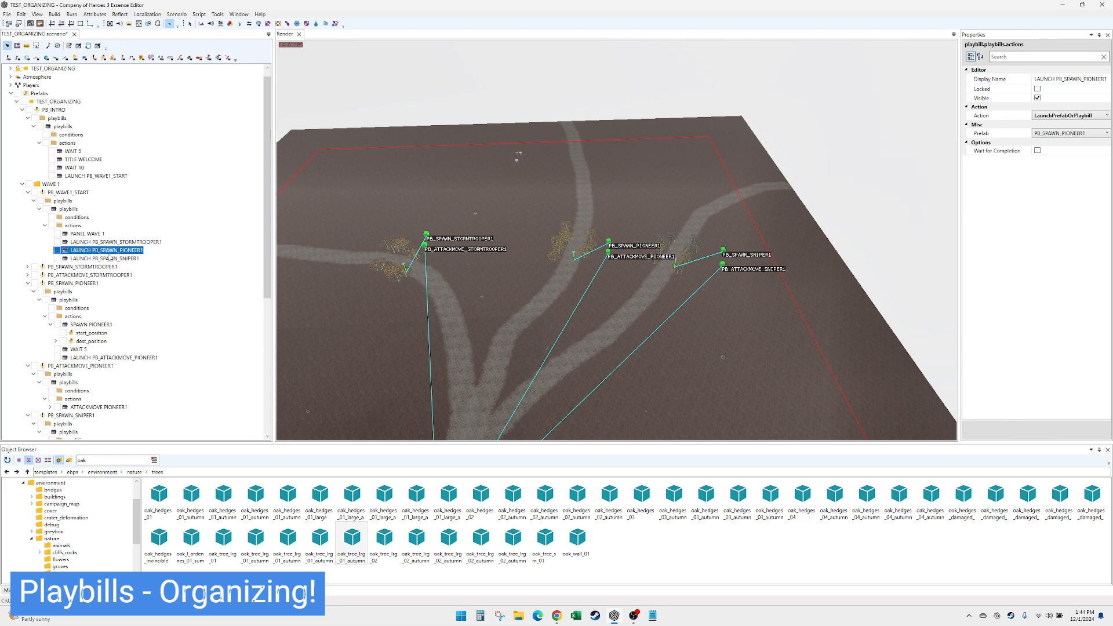
click(86, 233)
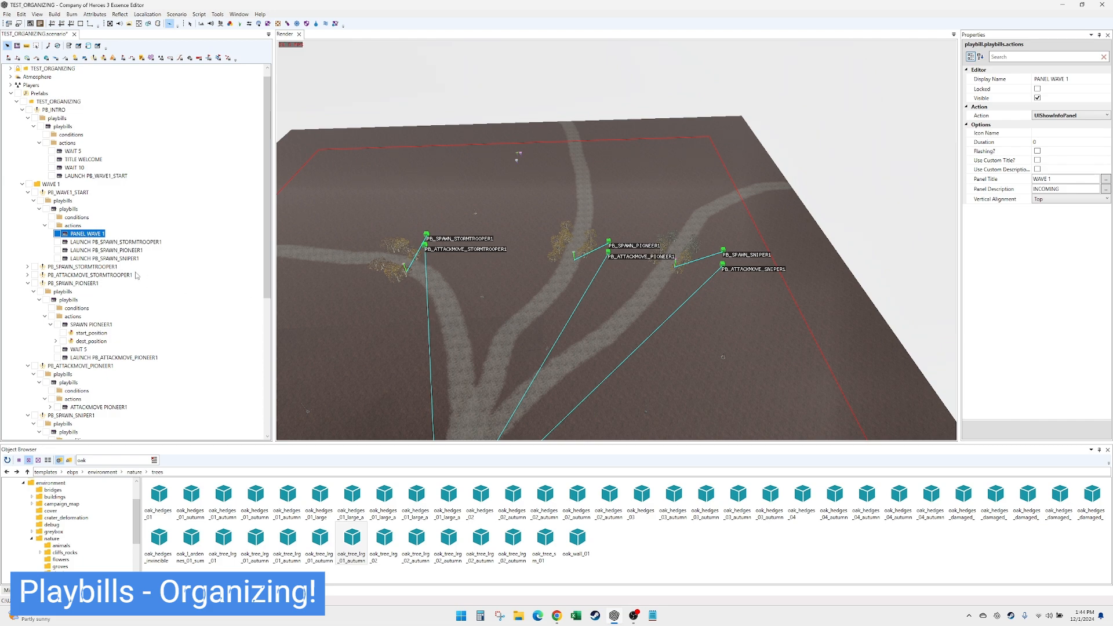
click(124, 250)
click(127, 259)
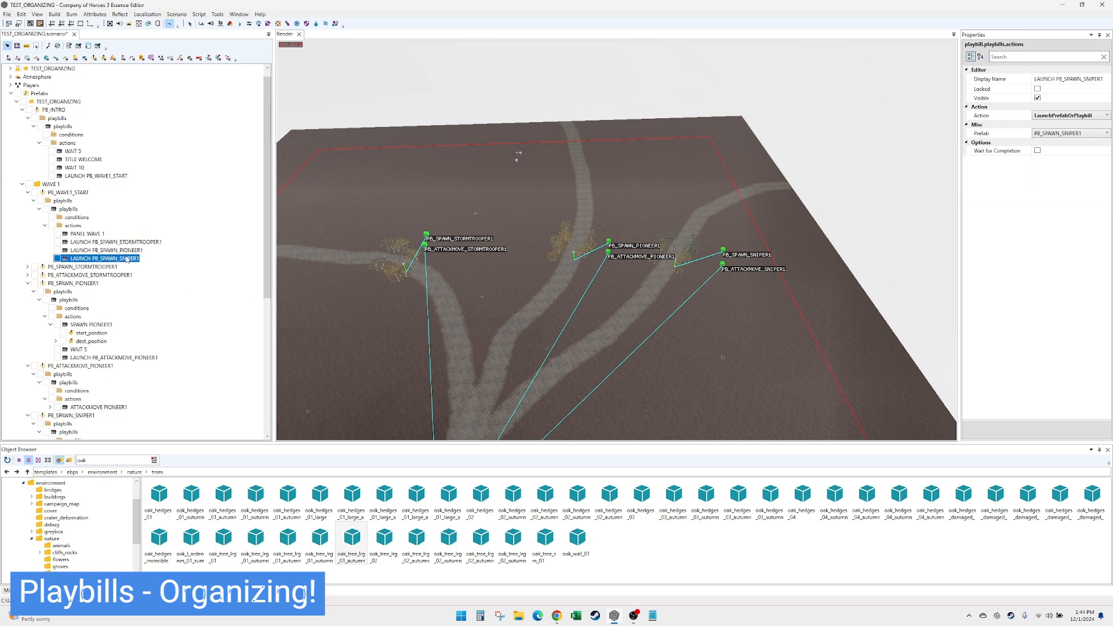
click(27, 267)
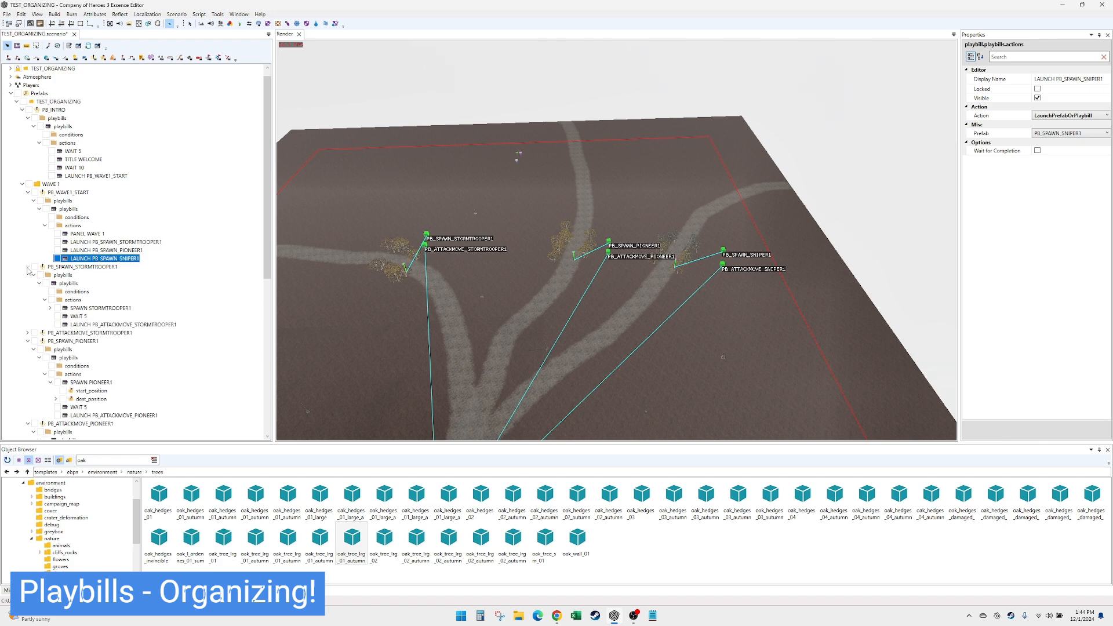
click(103, 326)
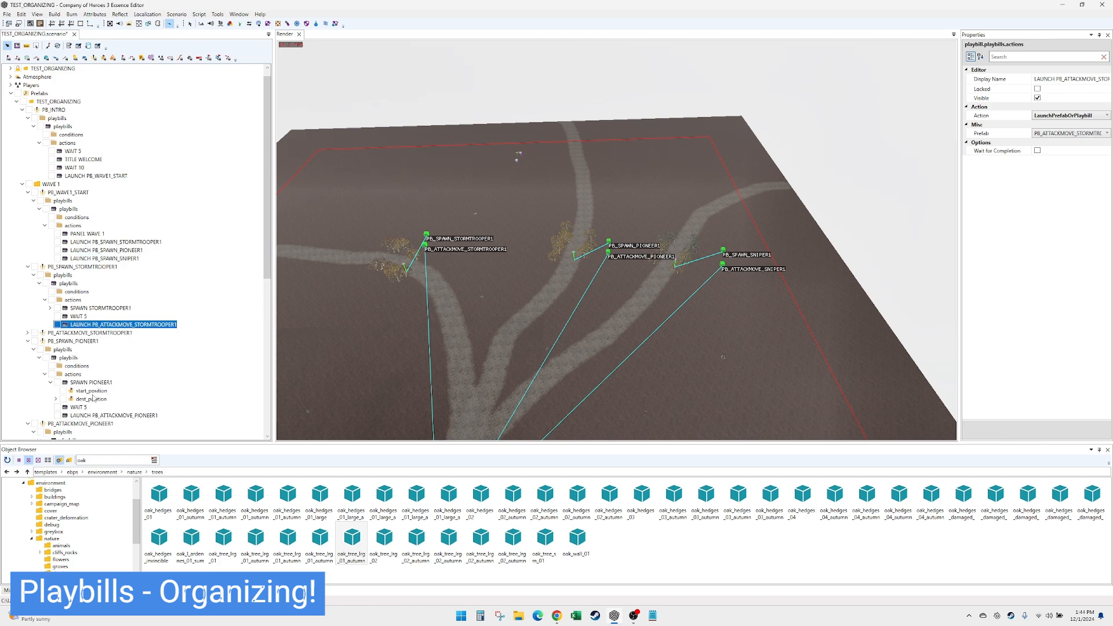
click(28, 341)
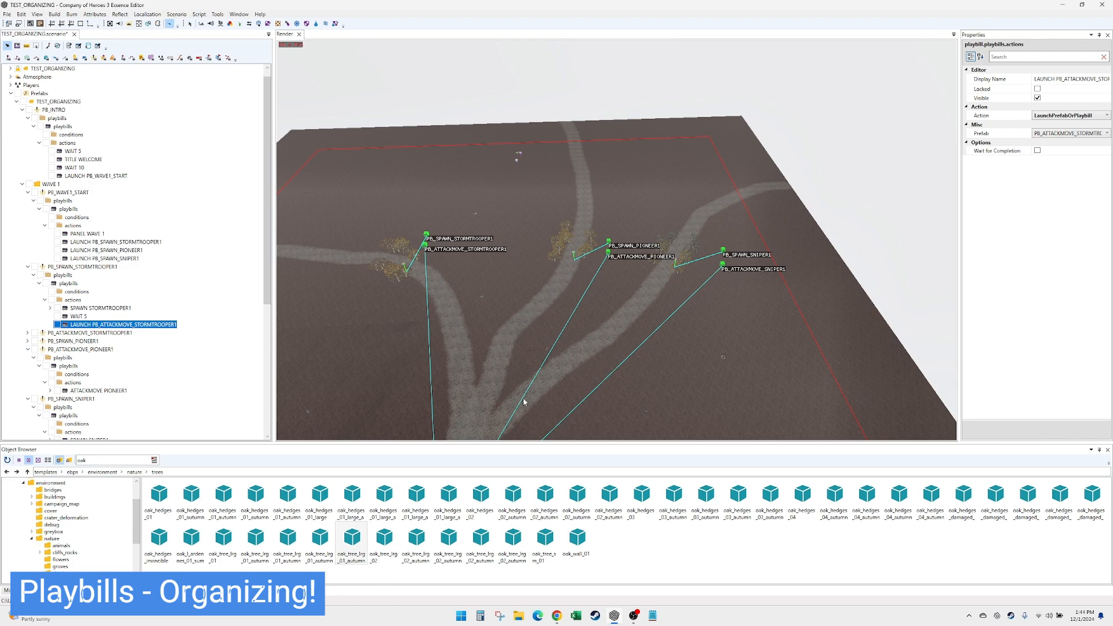
click(513, 342)
middle_drag(601, 275, 547, 312)
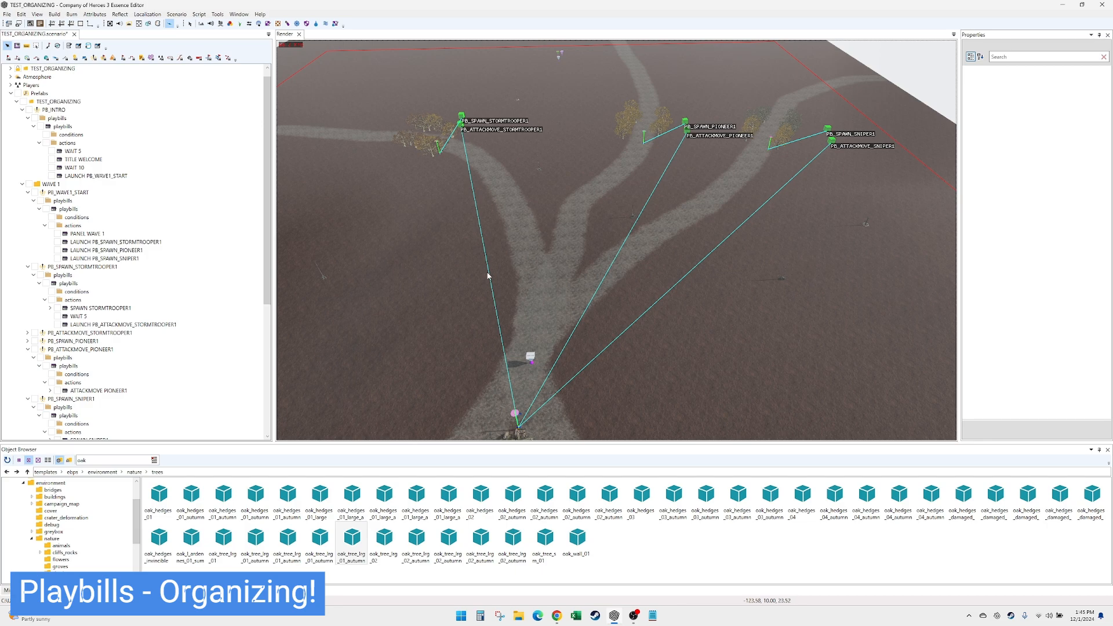
middle_drag(689, 274, 681, 273)
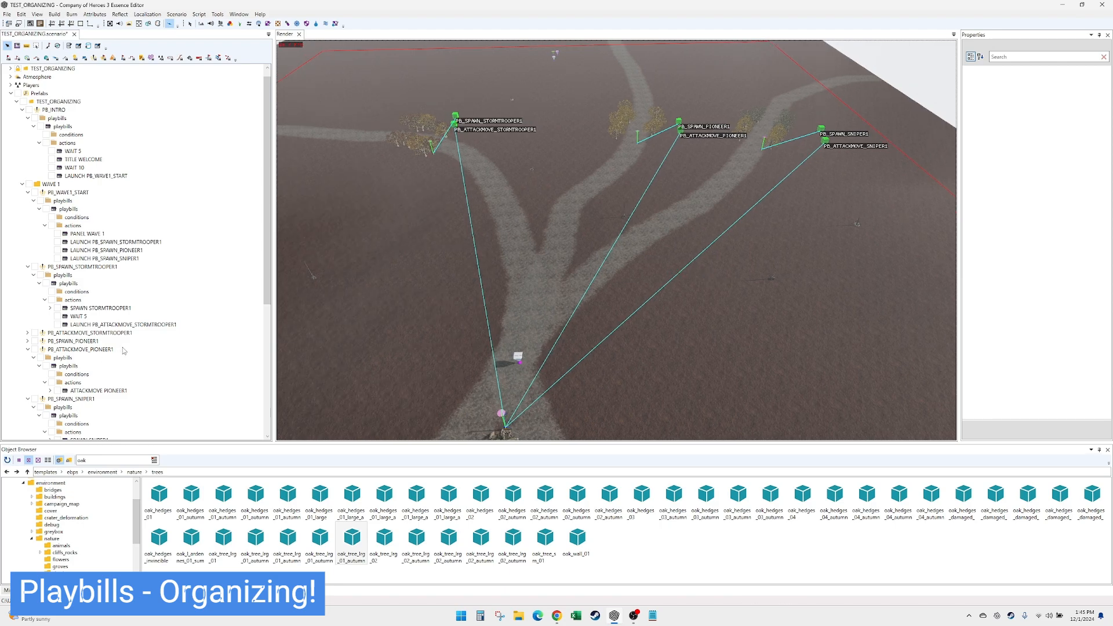
click(85, 309)
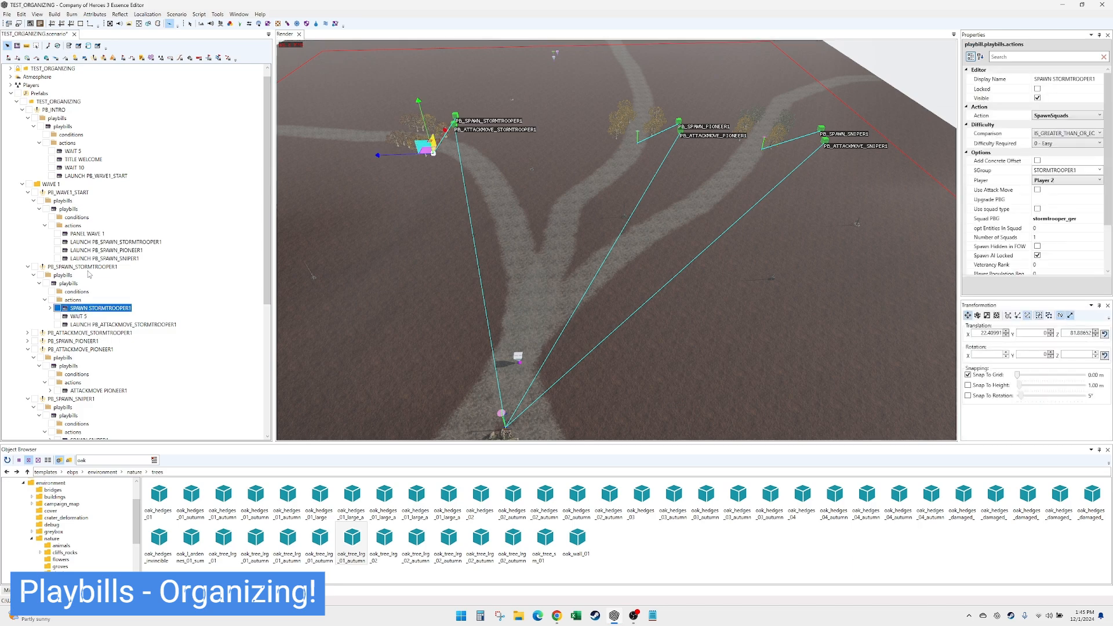
click(77, 350)
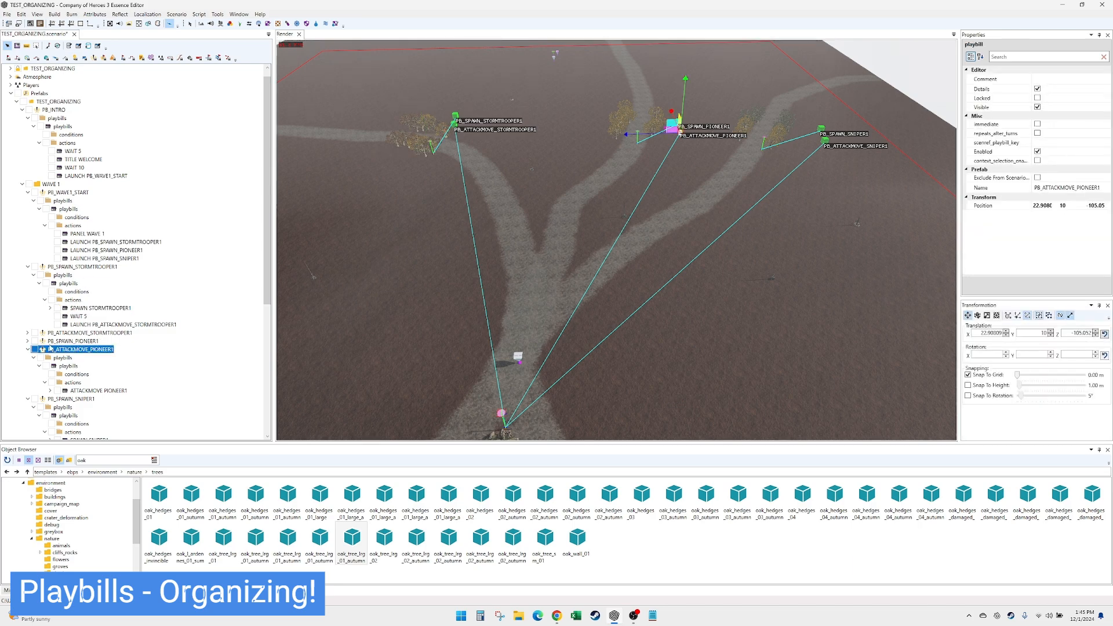
- Add a Wait action after the attack-move action in PB_ATTACKMOVE_STORMTROOPER1
click(28, 332)
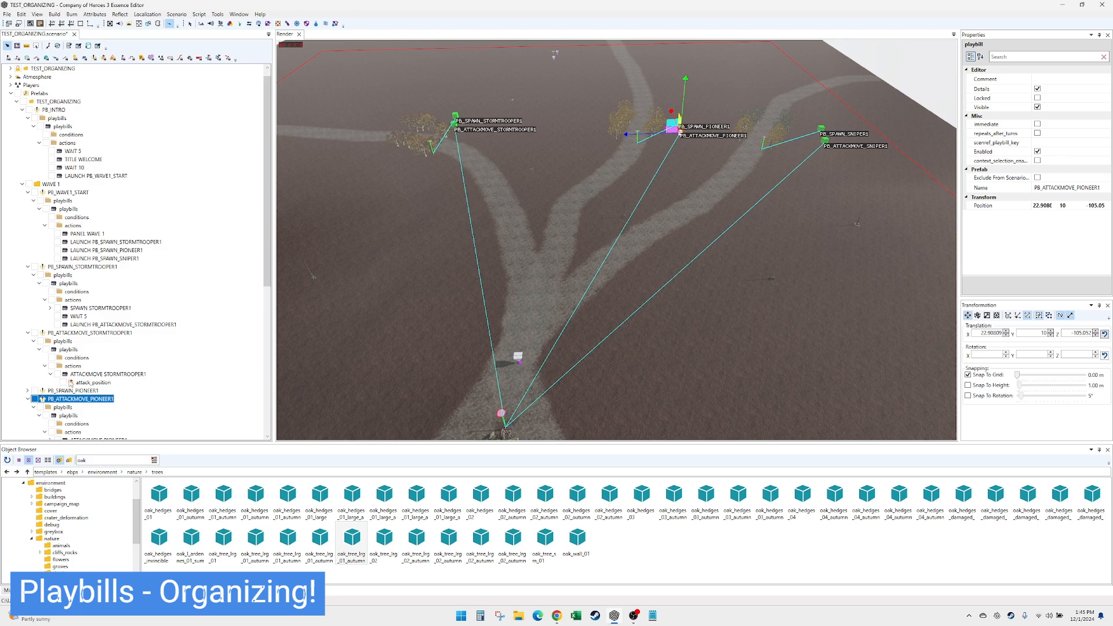
click(50, 373)
click(100, 374)
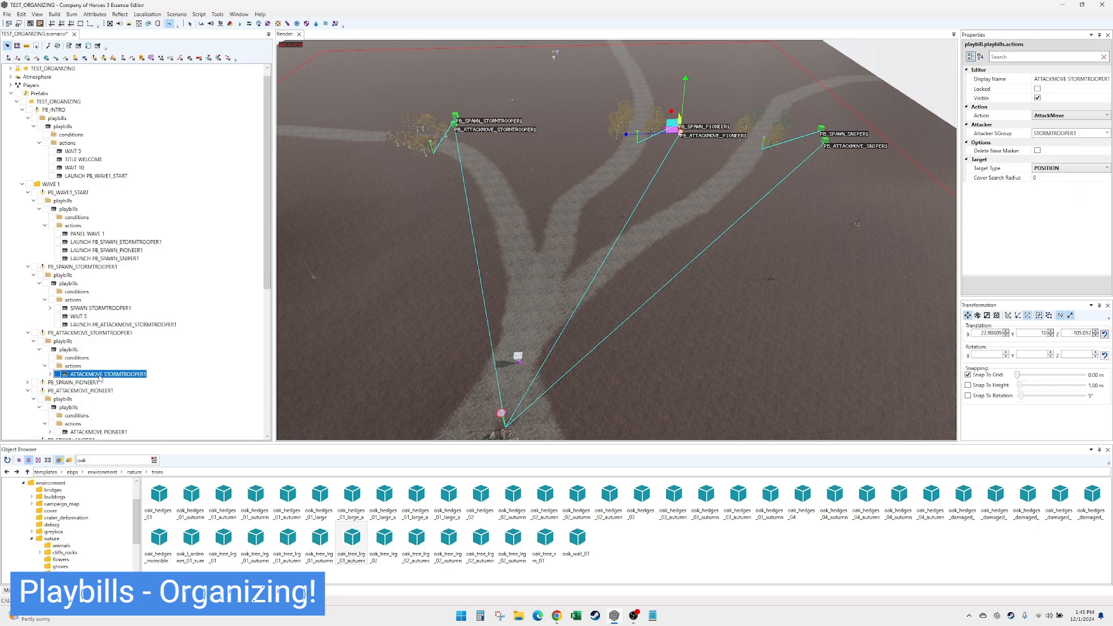
right_click(72, 369)
click(82, 376)
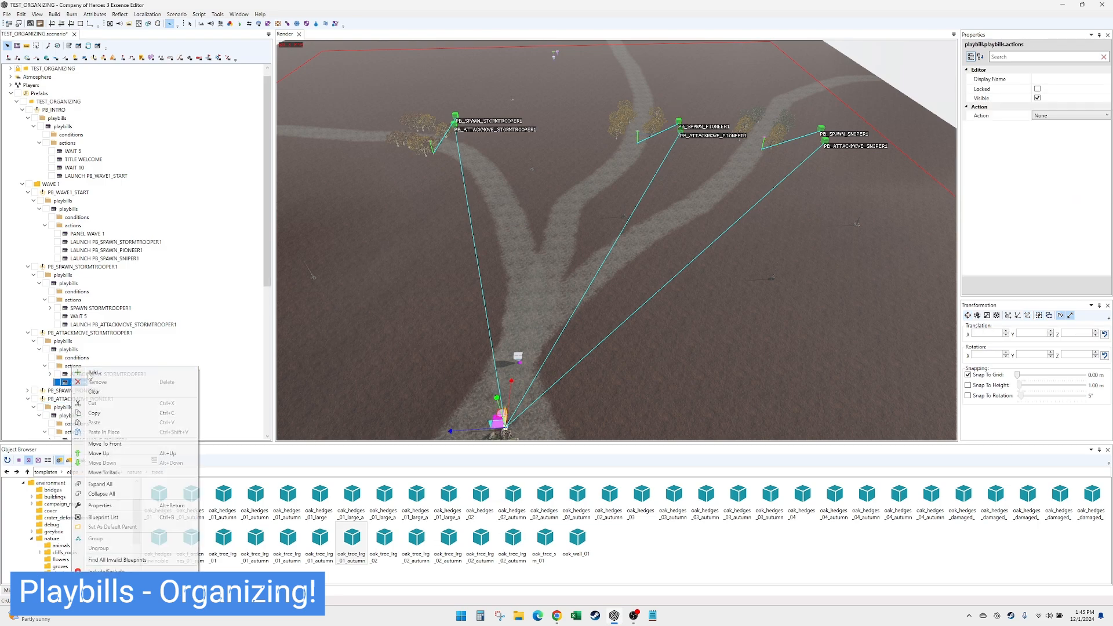
click(1068, 117)
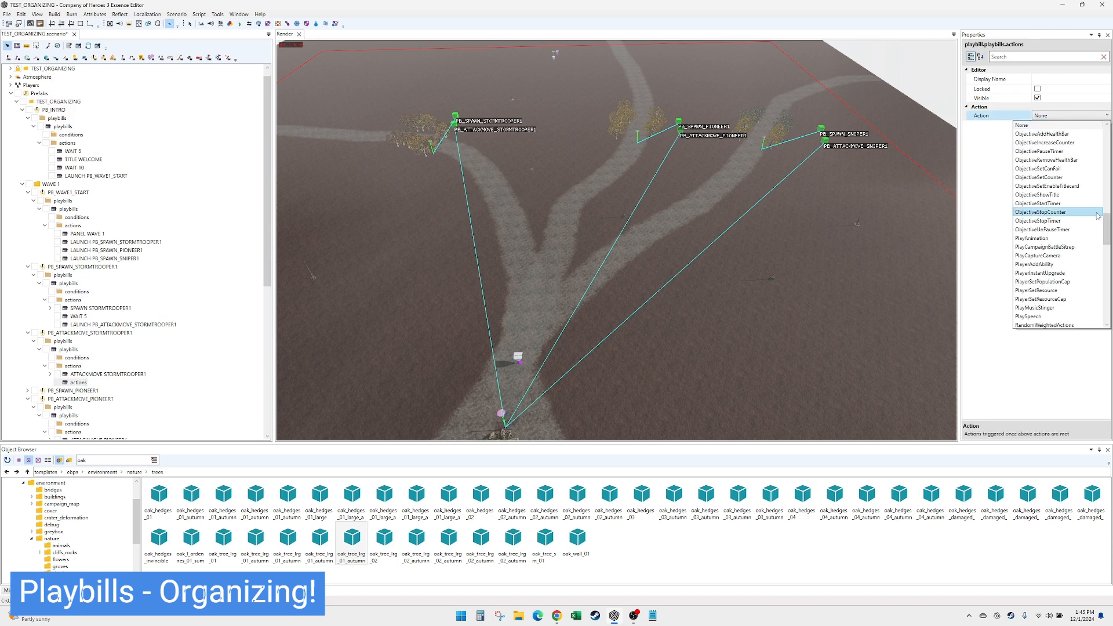
drag(1106, 237, 1107, 264)
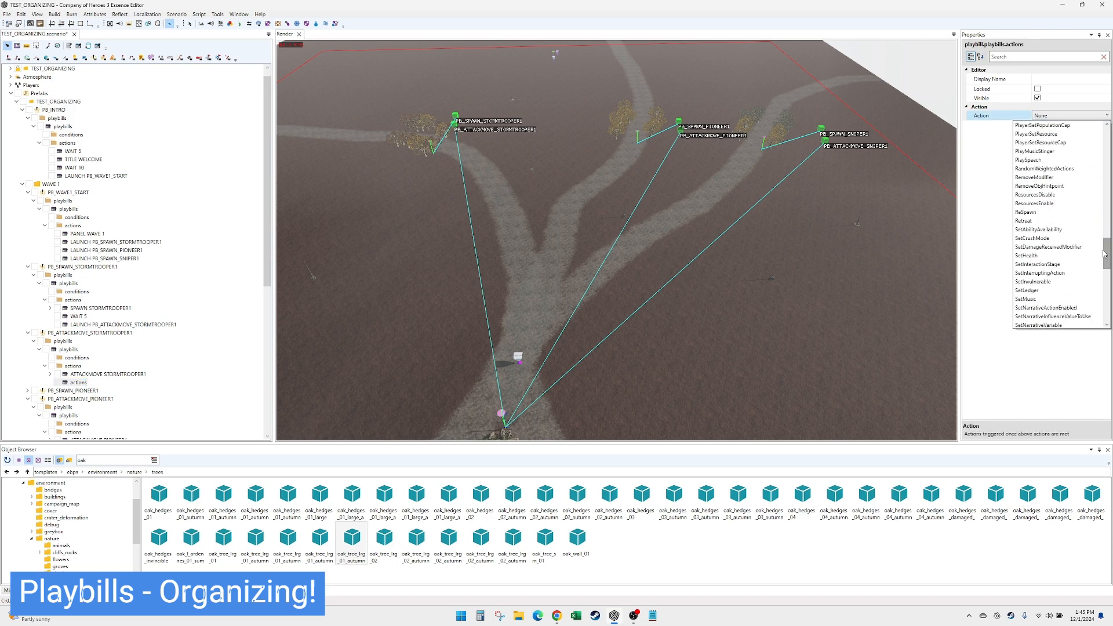
scroll(1077, 302, down, 10)
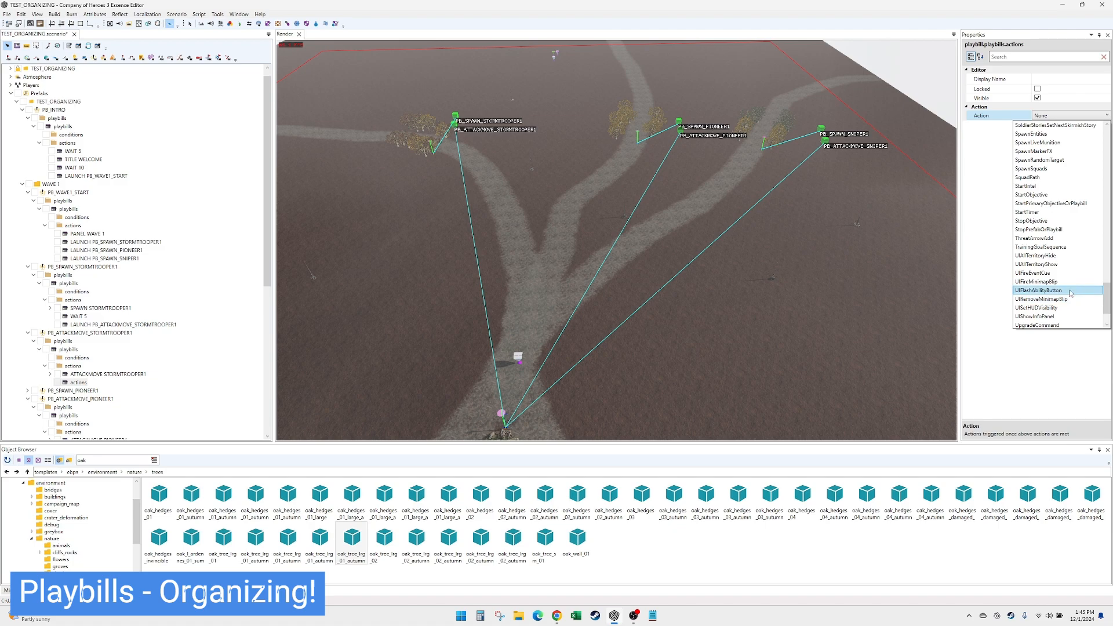
click(1063, 299)
- Set the new Wait action's duration to 10 and its display name to WAIT 10
click(1055, 133)
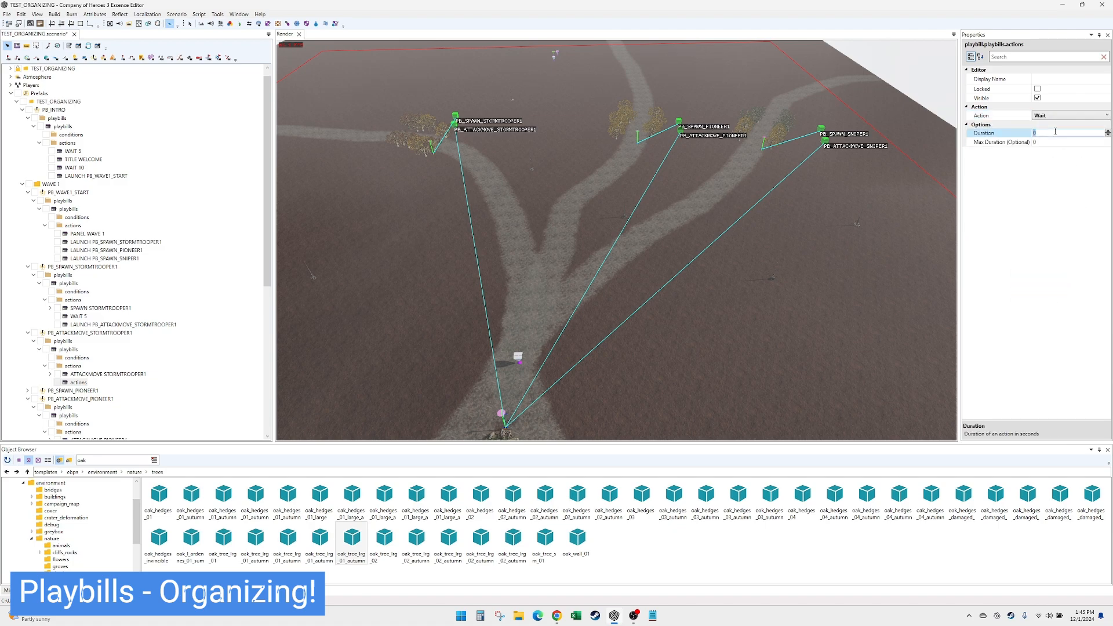
text(10)
click(1067, 80)
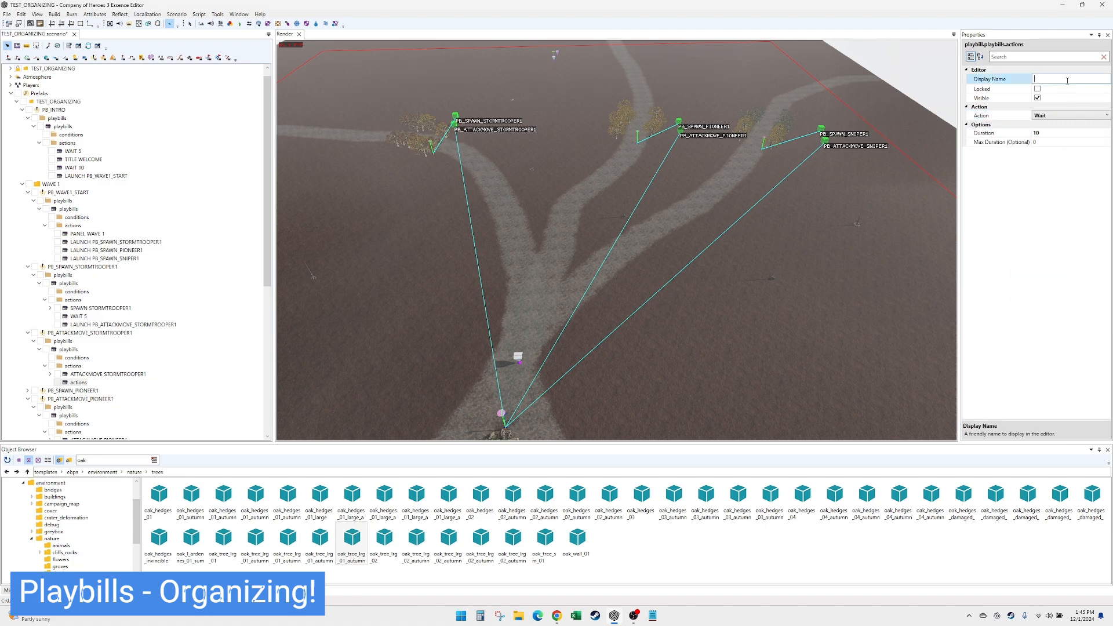
text(WAIT 10)
key(Return)
- Add a Loop action after WAIT 10 in PB_ATTACKMOVE_STORMTROOPER1 and set its display name to LOOP
right_click(78, 367)
click(116, 372)
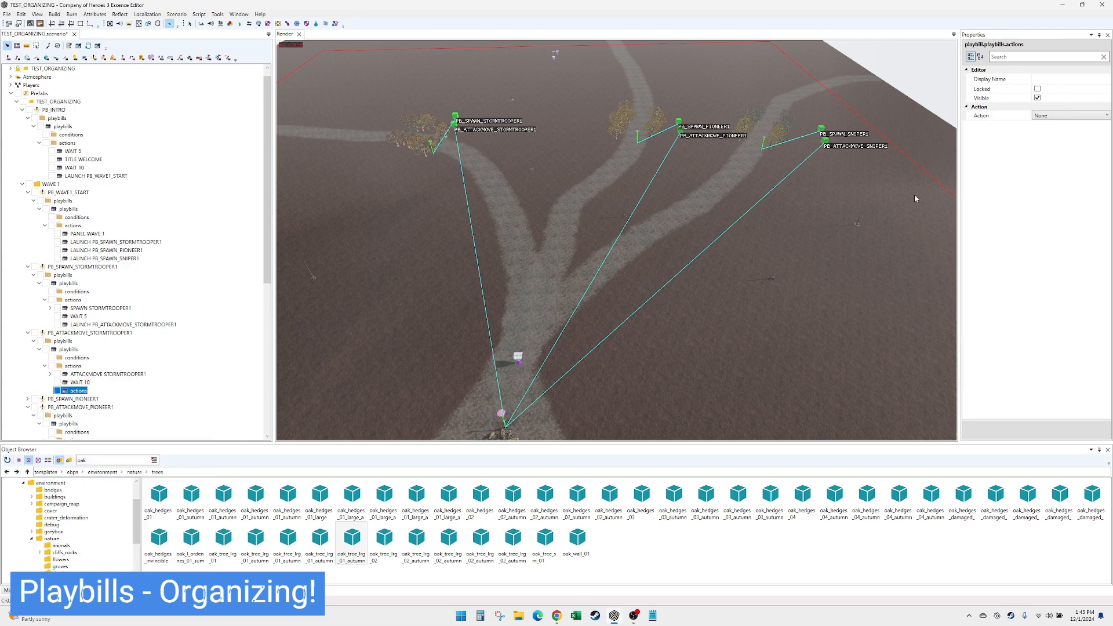
click(1081, 117)
scroll(1041, 219, up, 5)
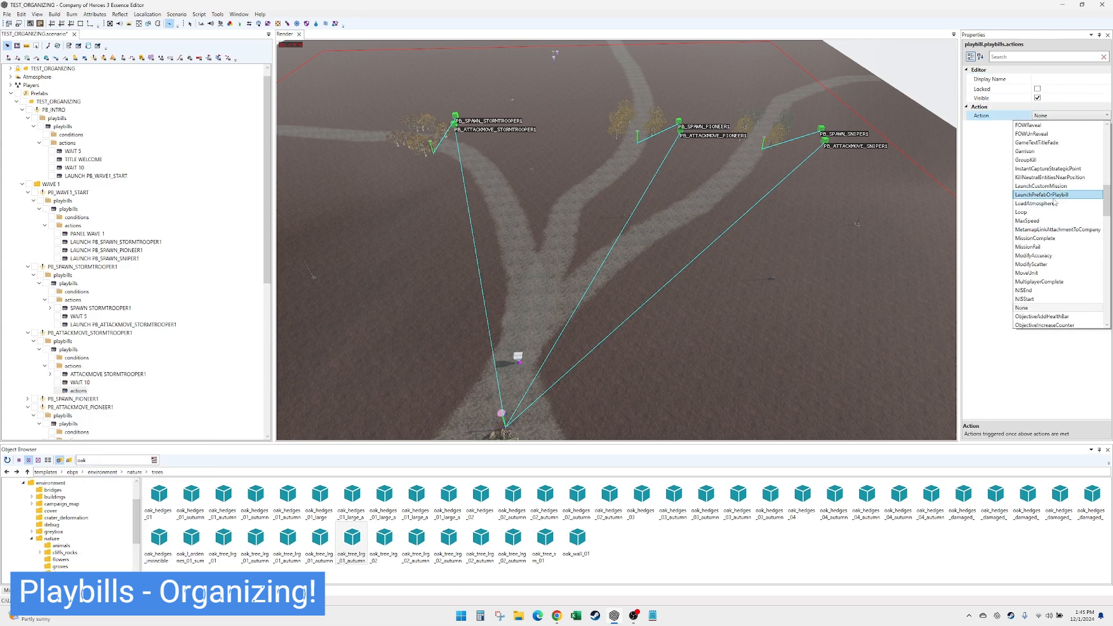
click(1040, 215)
click(1057, 79)
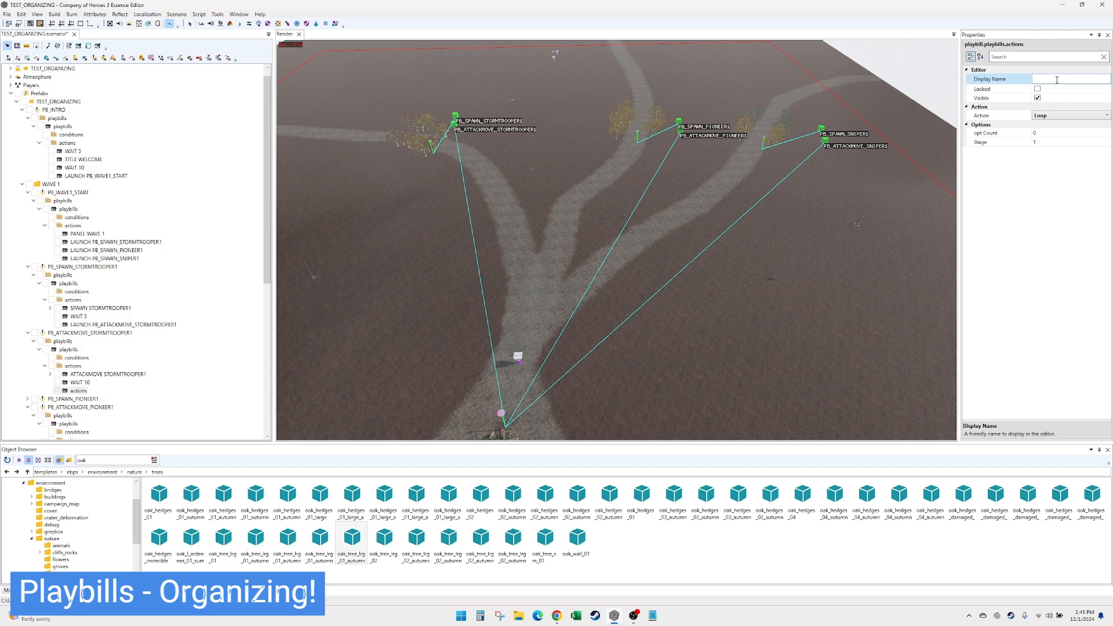
text(LOOP)
key(Return)
click(81, 390)
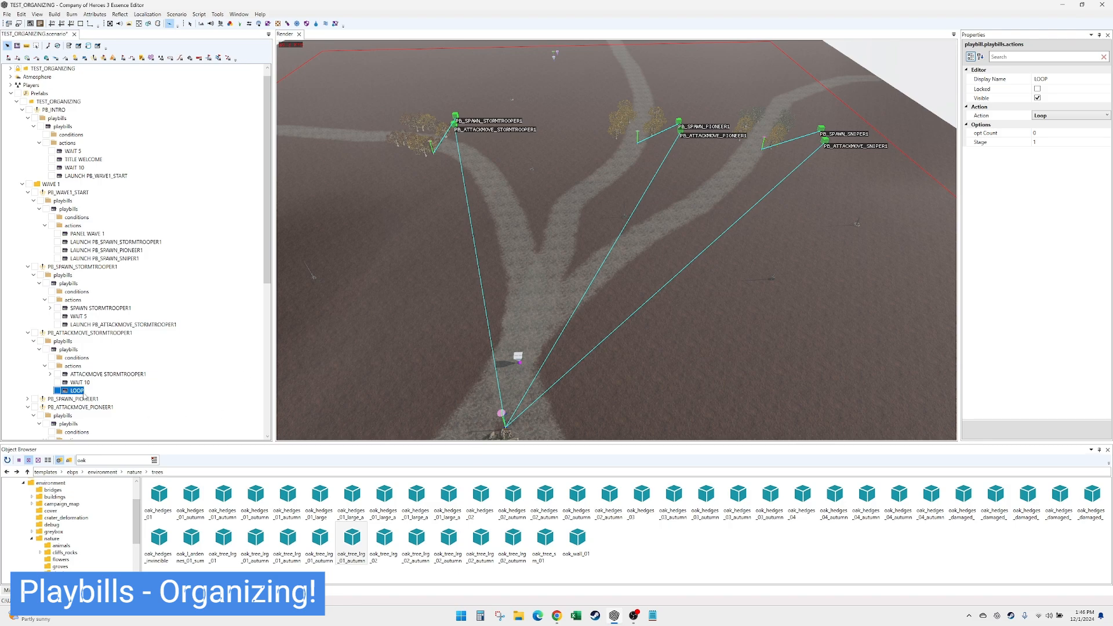
- Copy the WAIT 10 and LOOP actions from PB_ATTACKMOVE_STORMTROOPER1 and paste them in place into the actions of PB_ATTACKMOVE_PIONEER1
scroll(87, 395, down, 2)
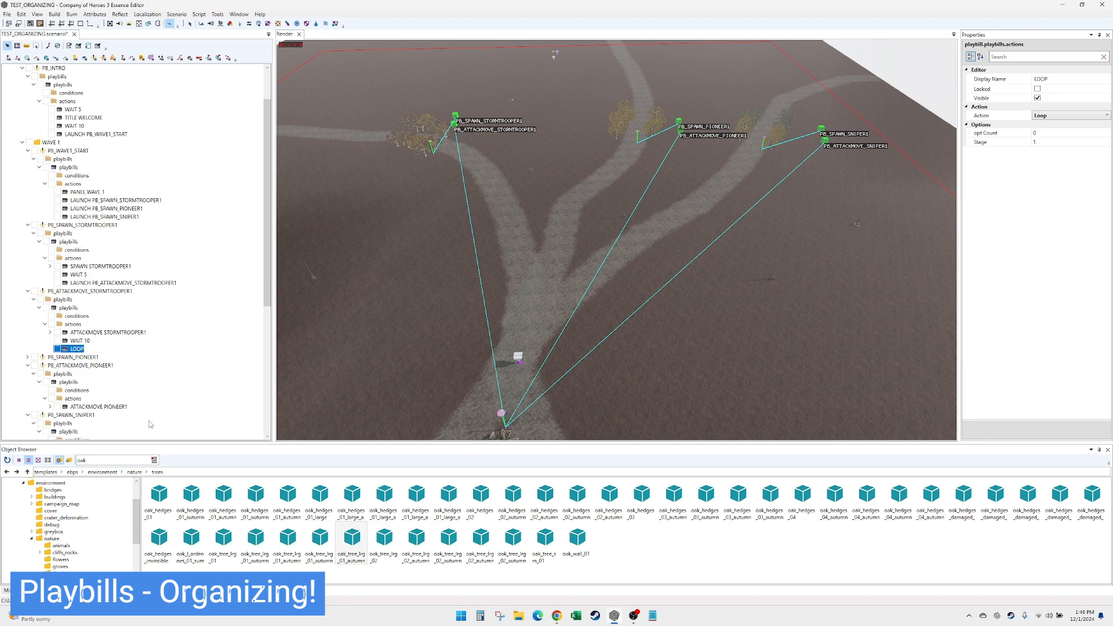
scroll(142, 402, down, 2)
click(80, 298)
shift+click(79, 307)
right_click(80, 307)
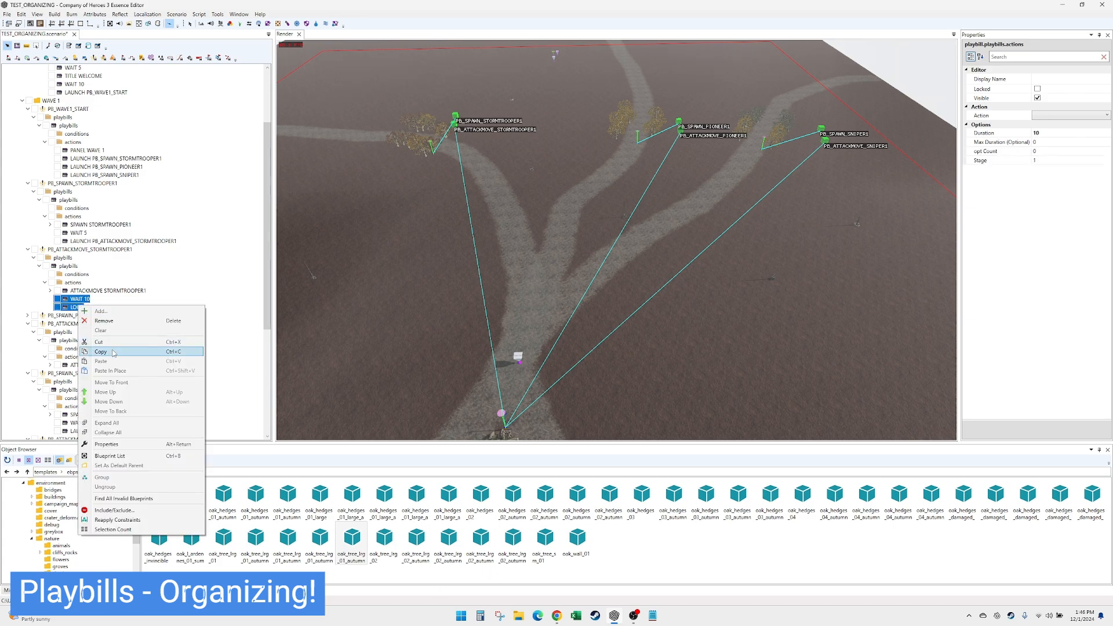
click(113, 352)
click(72, 357)
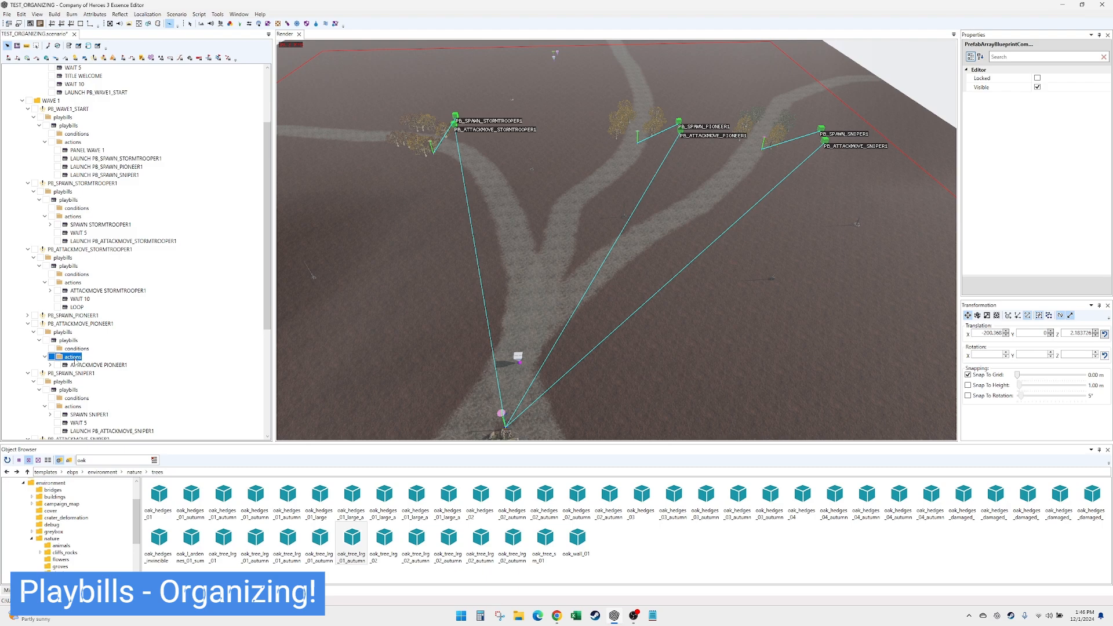
right_click(74, 360)
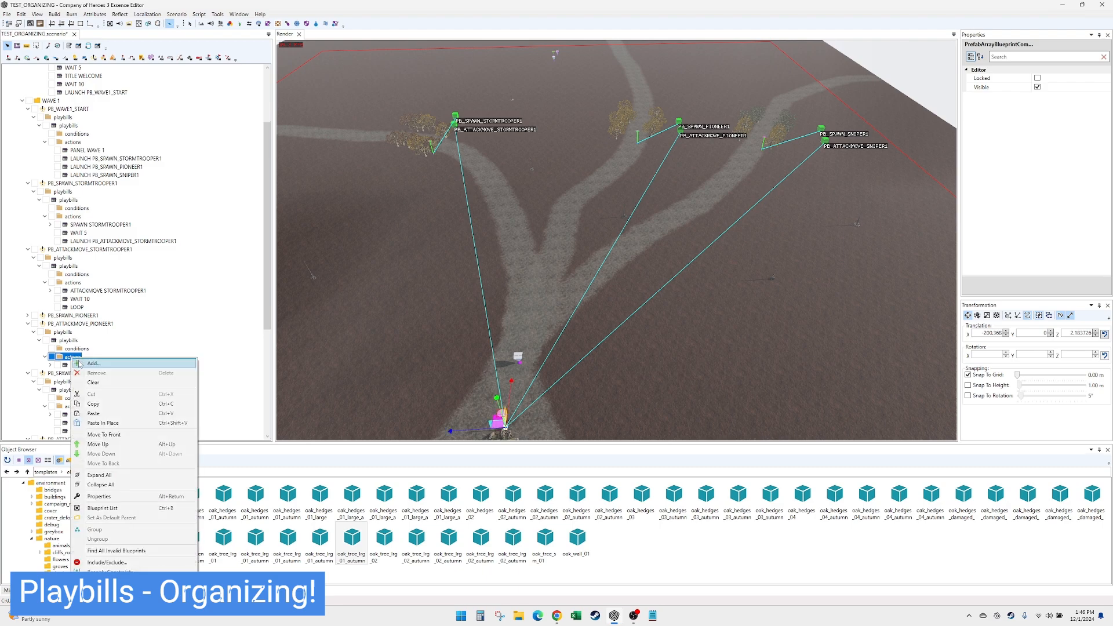
click(116, 424)
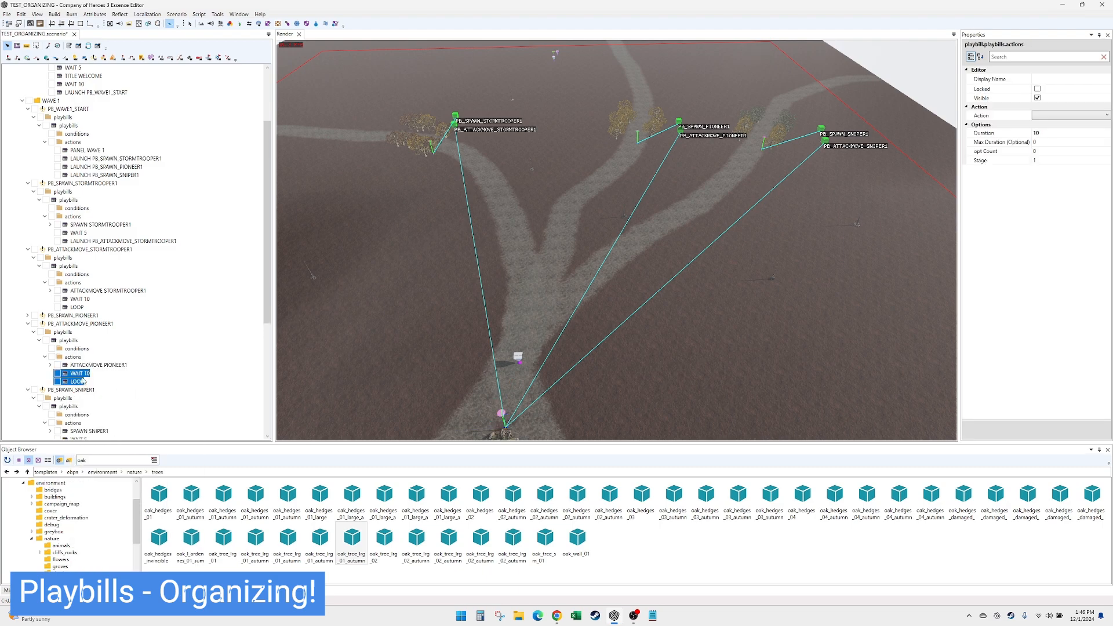
- Paste the copied WAIT 10 and LOOP actions in place into the actions of PB_ATTACKMOVE_SNIPER1
scroll(105, 398, down, 1)
scroll(106, 418, down, 1)
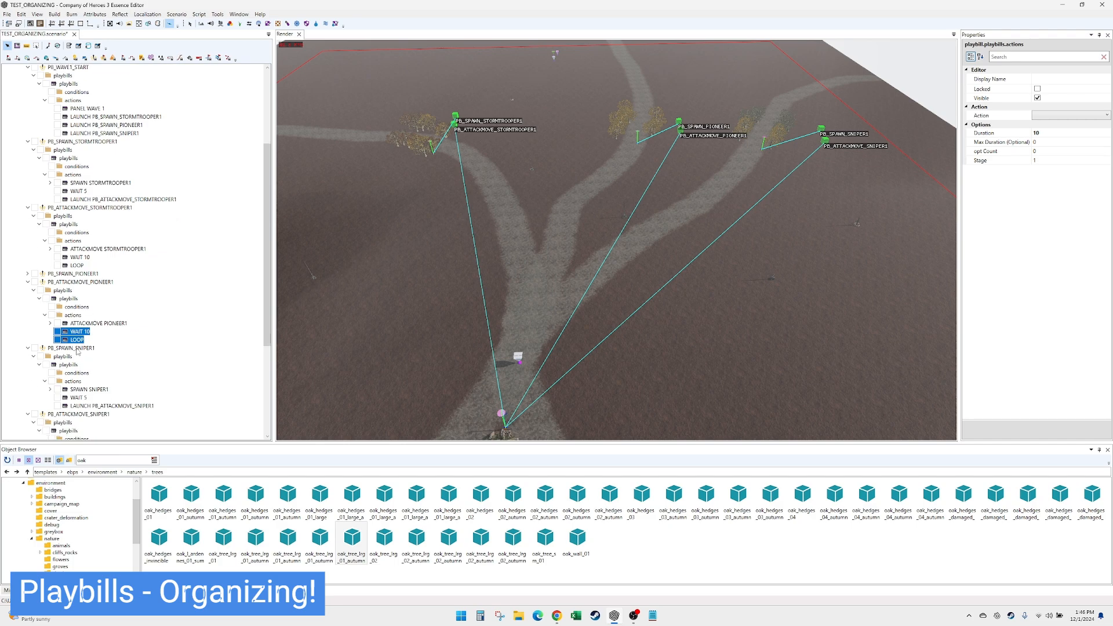
scroll(116, 412, down, 1)
scroll(104, 408, down, 1)
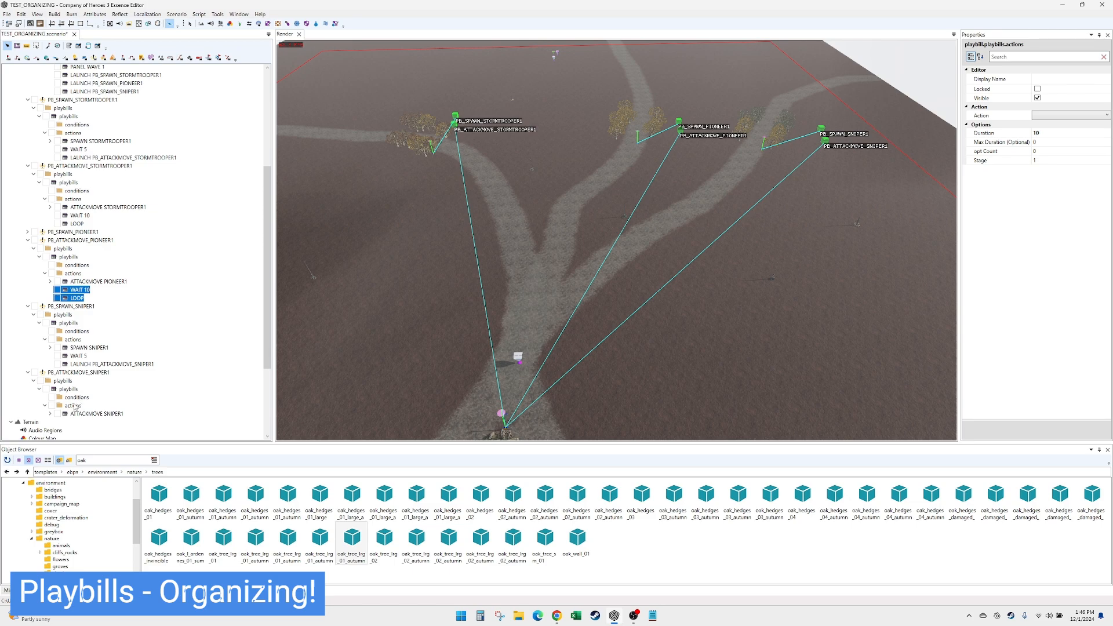
click(73, 406)
right_click(73, 406)
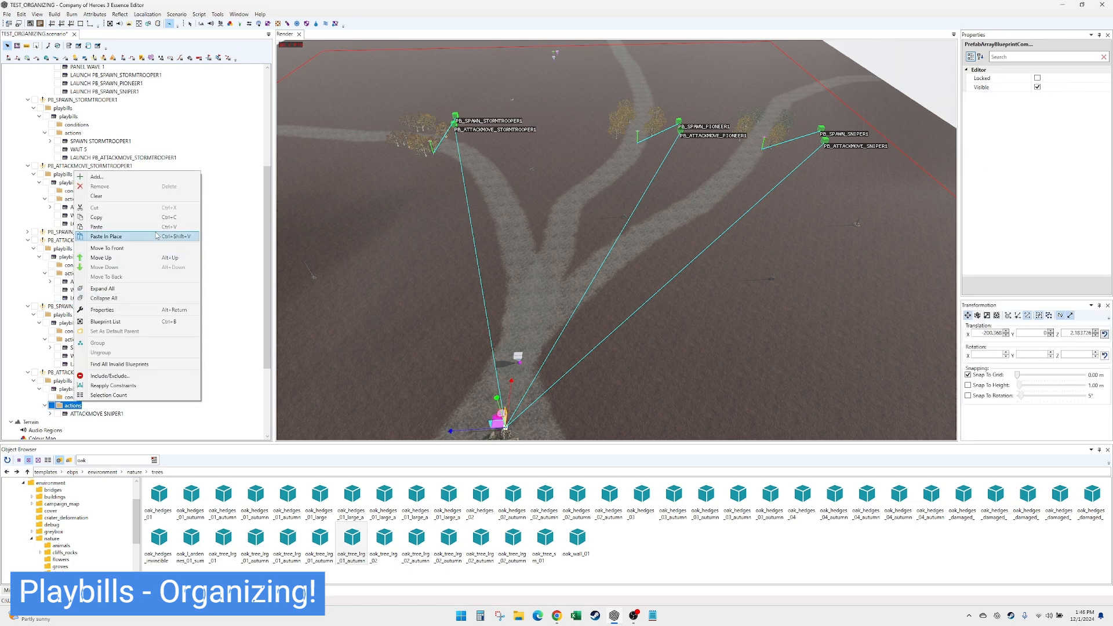
click(106, 236)
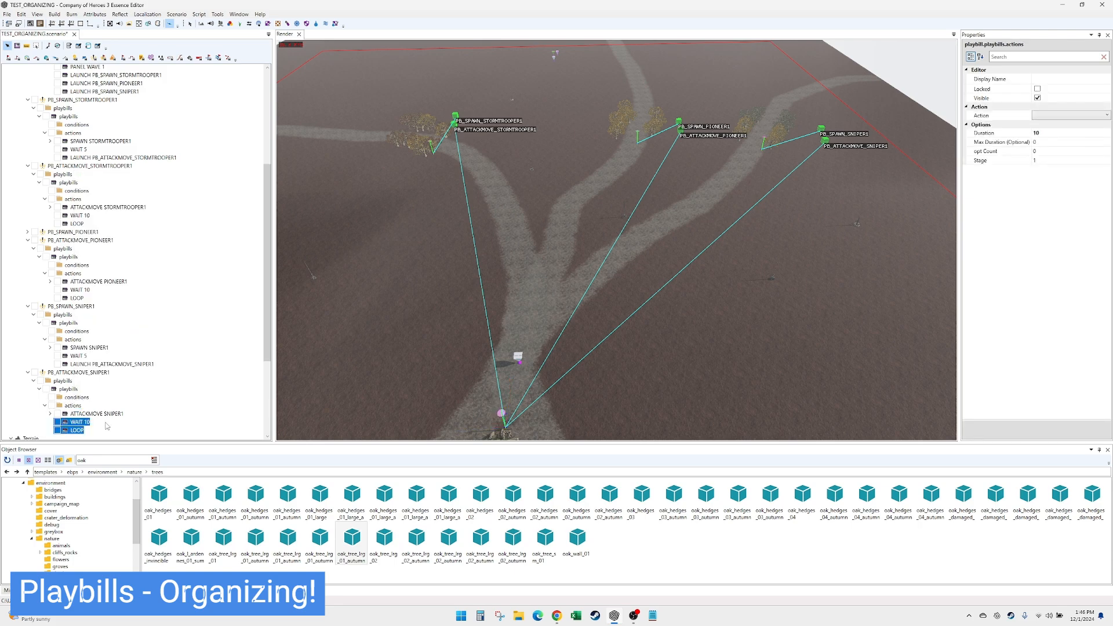
- Check the WAIT 10 and attack-move actions of PB_ATTACKMOVE_SNIPER1 and save the scenario
click(80, 422)
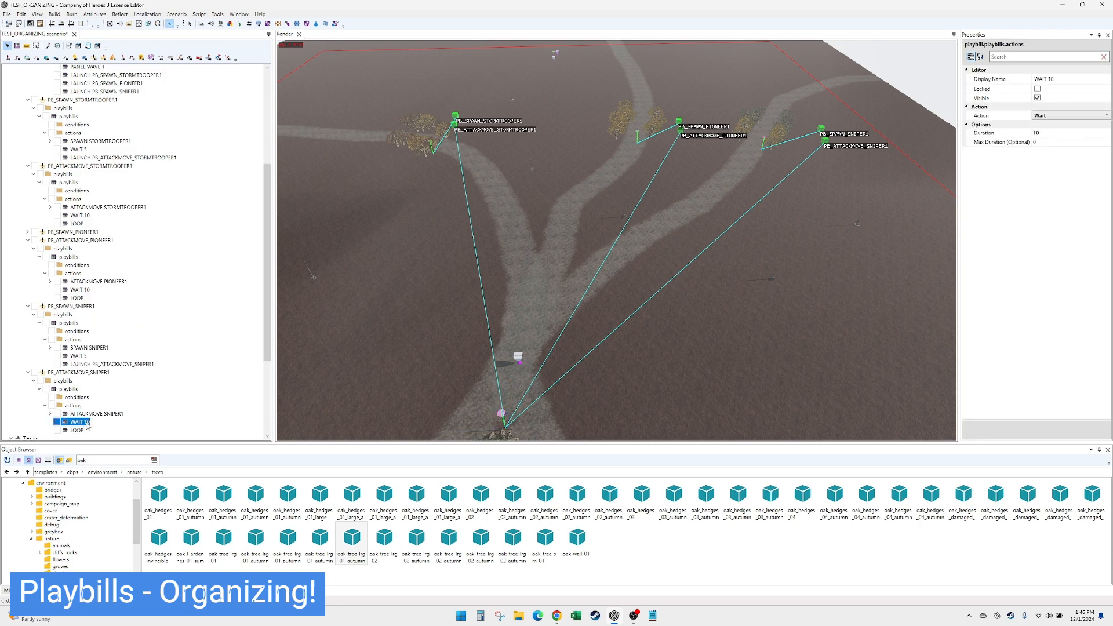
scroll(177, 400, down, 1)
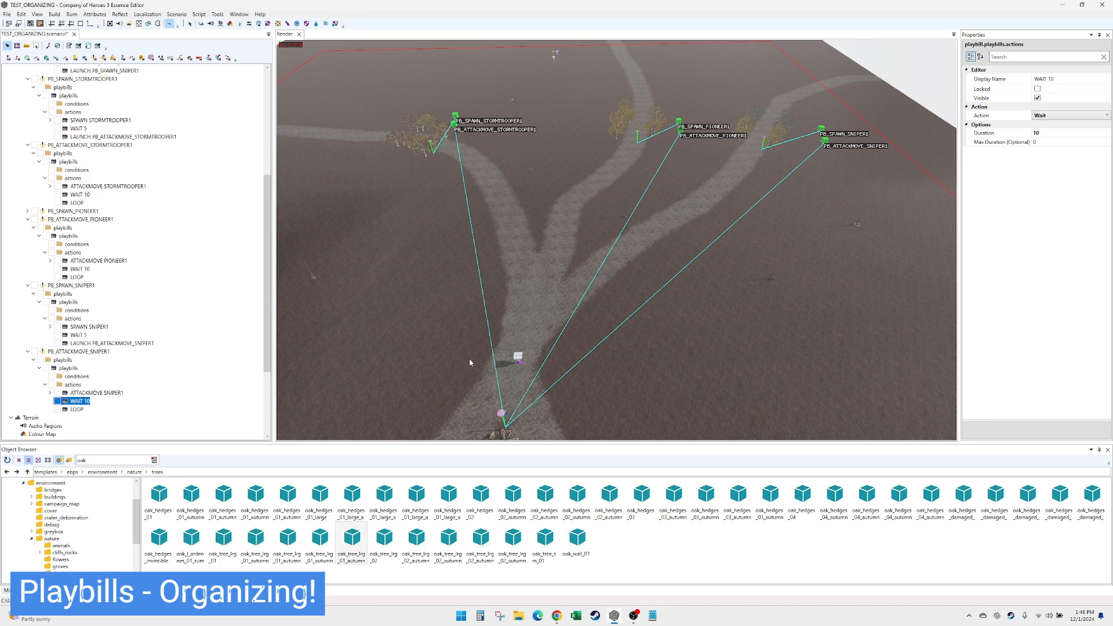
click(108, 394)
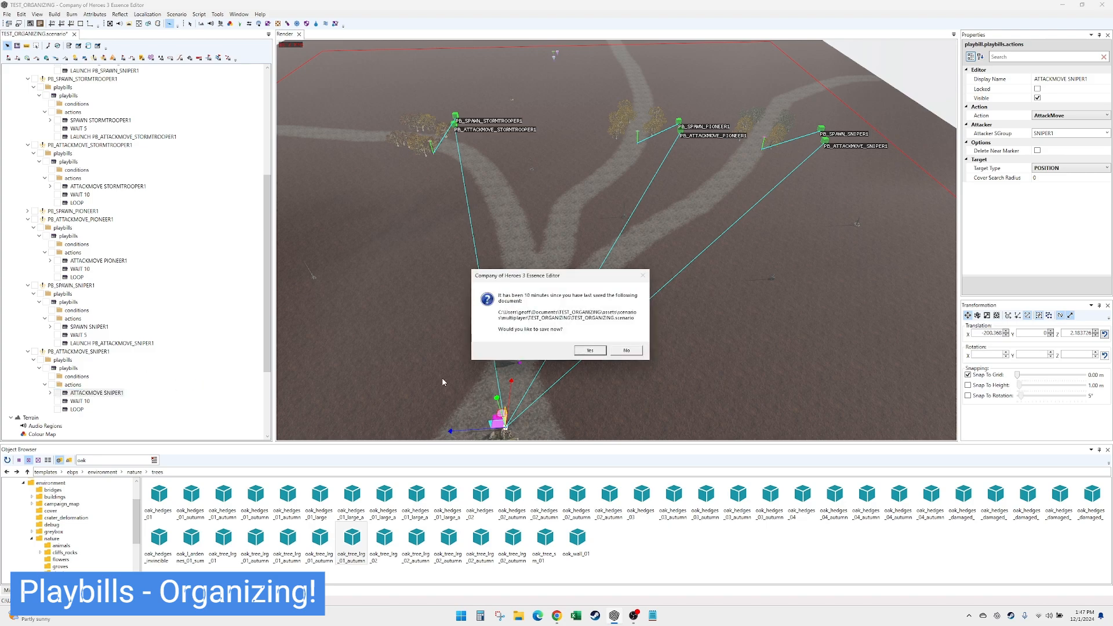
click(589, 350)
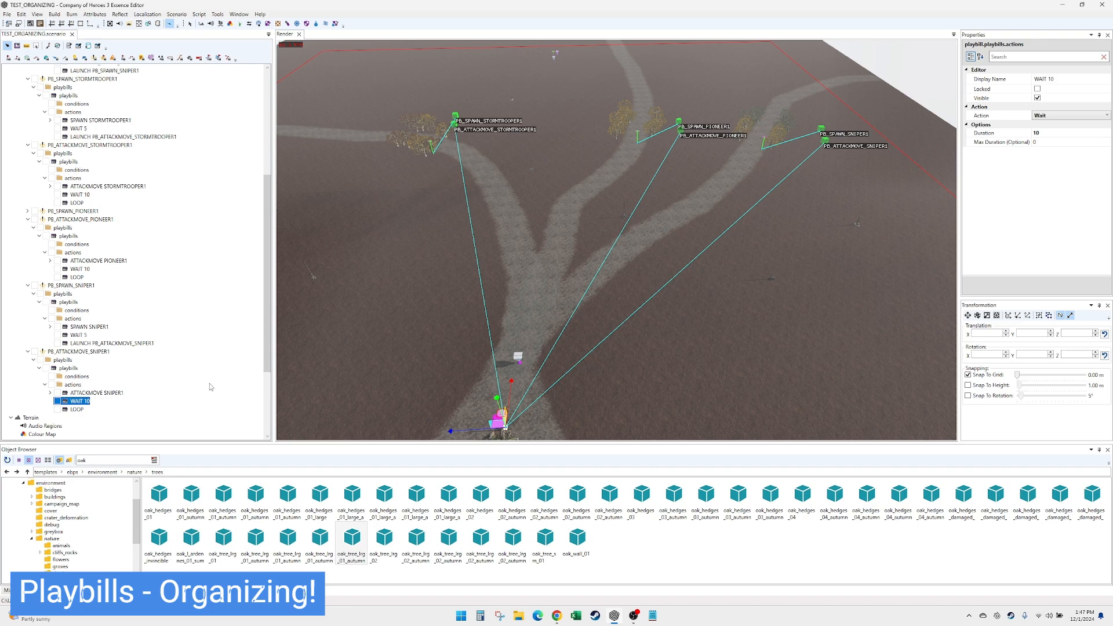
- Collapse the spawn and attack-move playbills for the stormtrooper, pioneer and sniper in the WAVE 1 group
click(419, 393)
scroll(578, 229, down, 3)
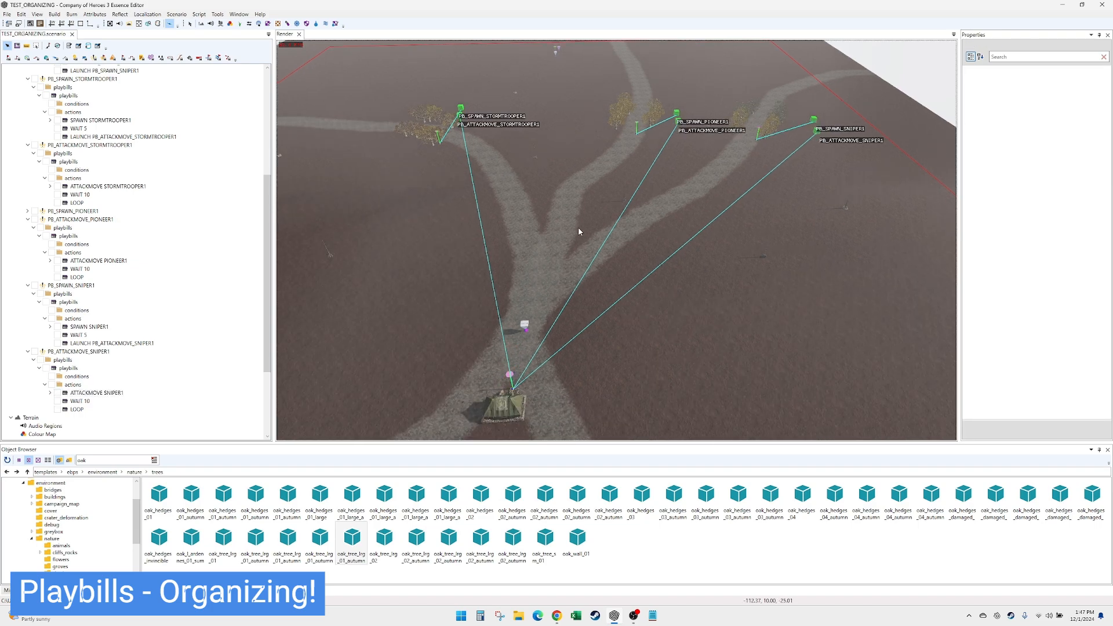
scroll(579, 237, down, 2)
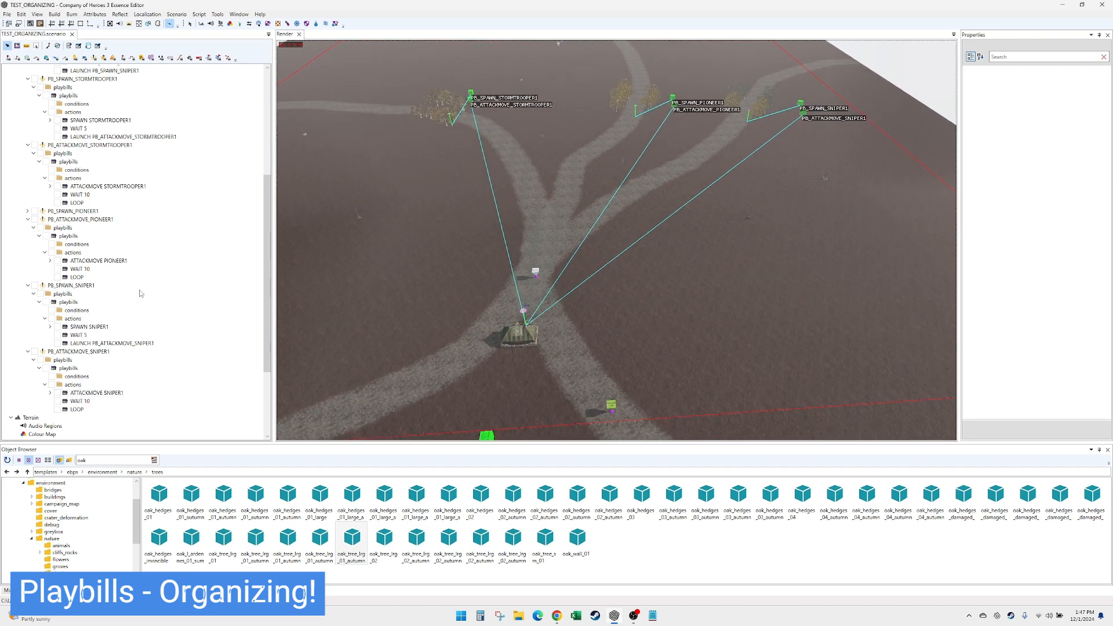
scroll(125, 274, up, 4)
scroll(126, 274, up, 3)
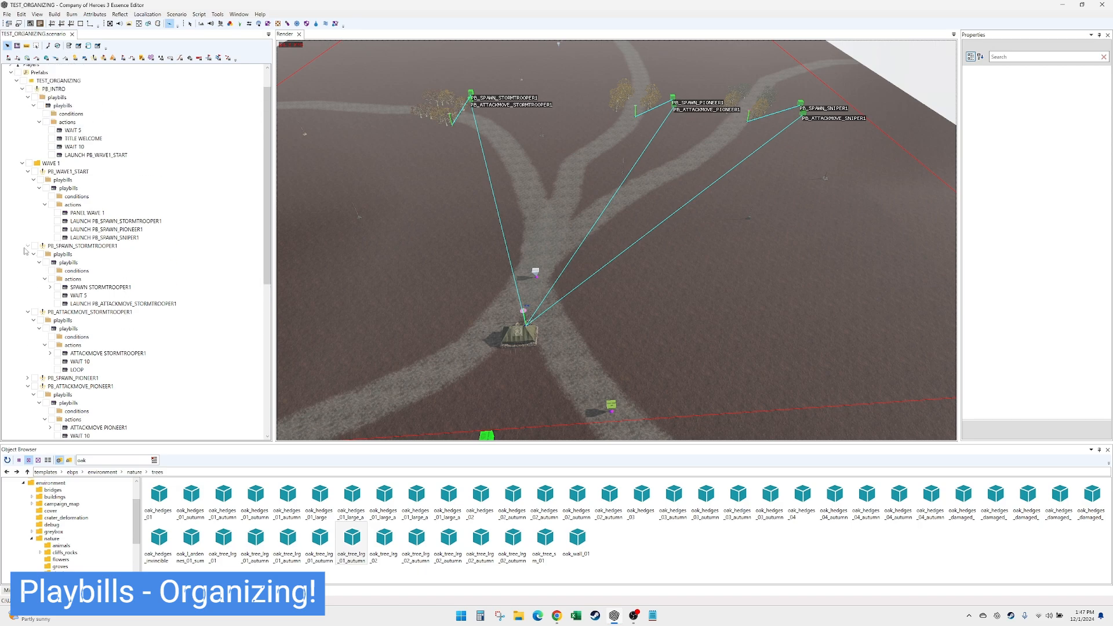
click(28, 246)
click(28, 254)
click(28, 270)
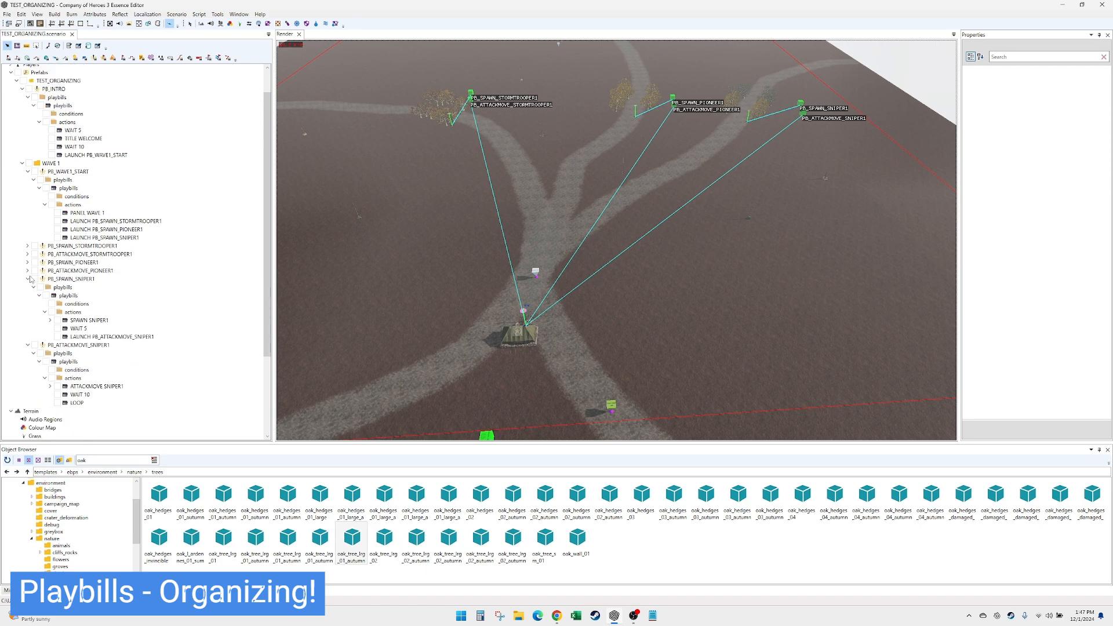
click(27, 279)
click(27, 287)
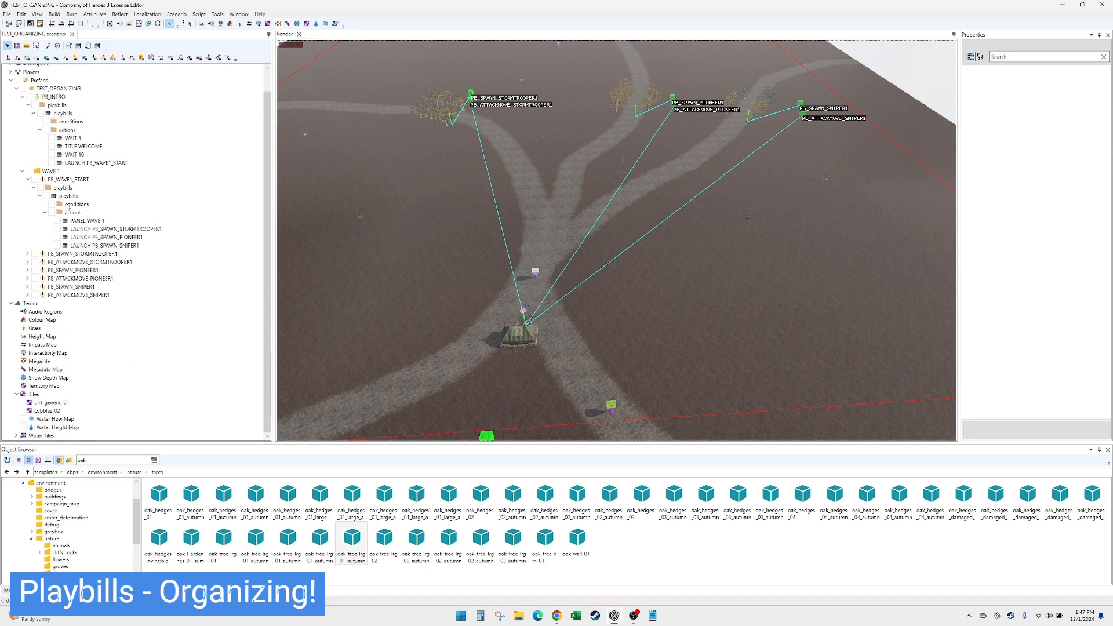
- Review the settings of PANEL WAVE 1 and the stormtrooper and pioneer launch actions in PB_WAVE1_START
click(76, 180)
click(82, 221)
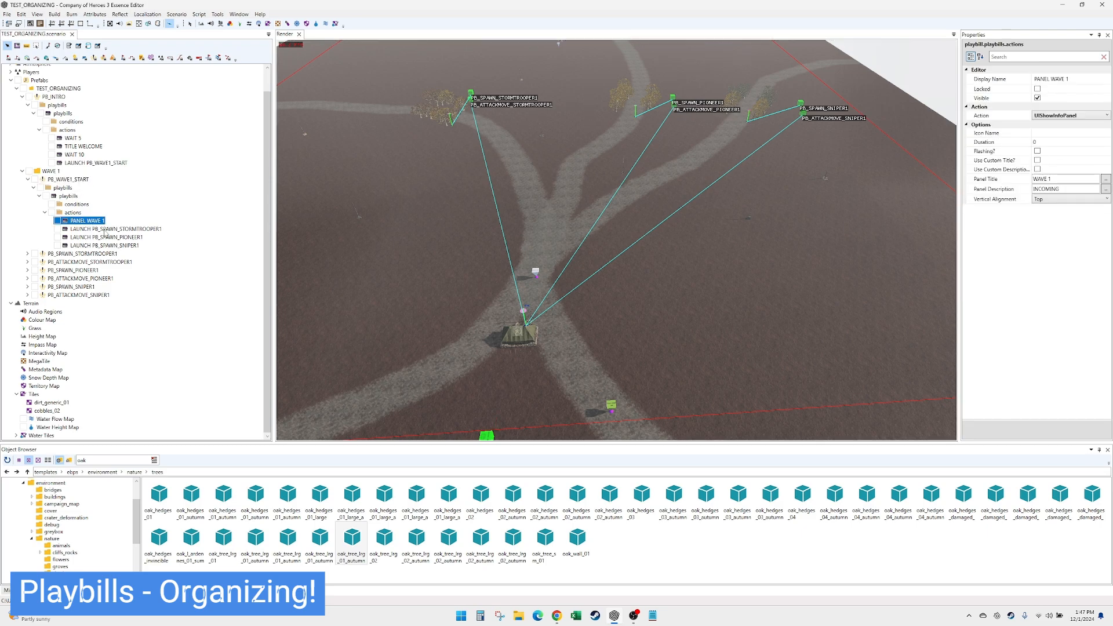
click(1052, 180)
click(1053, 190)
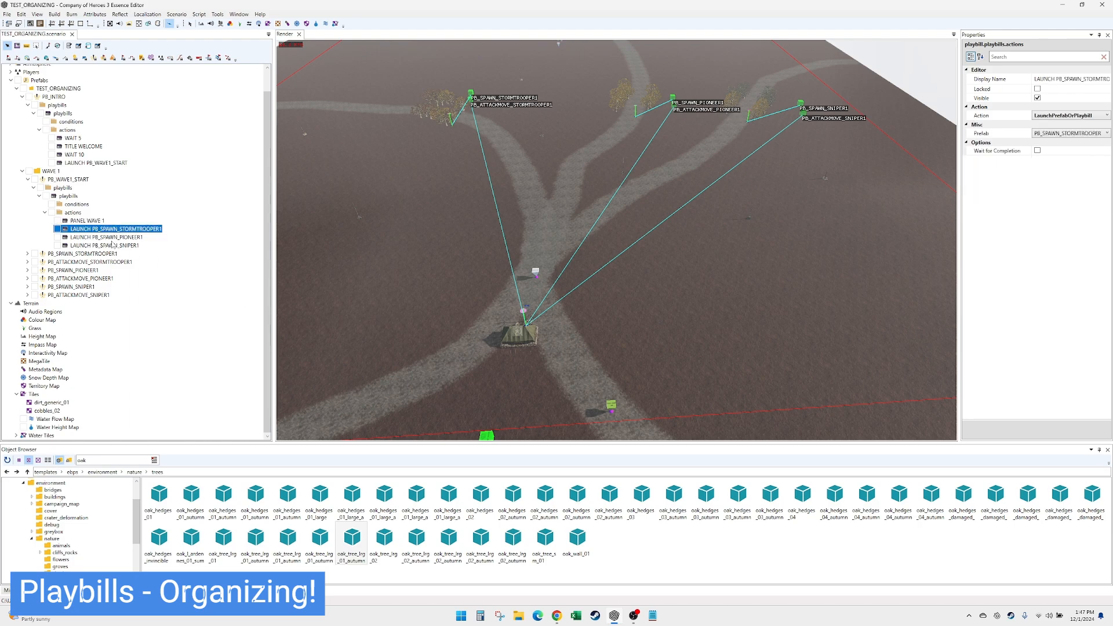
click(113, 238)
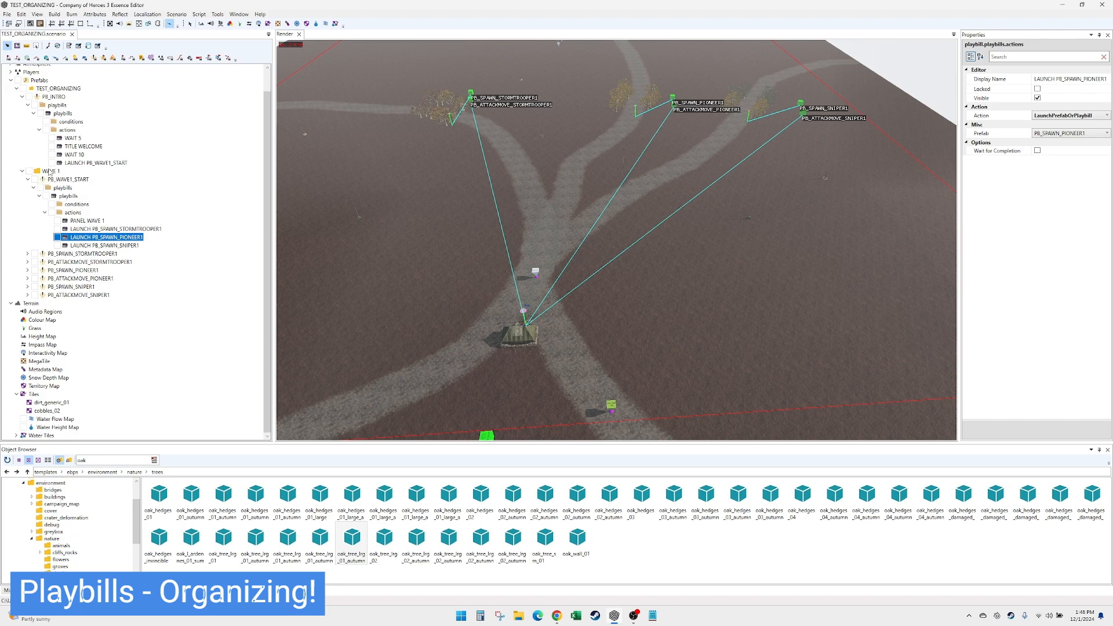
- Add a Prefab Group under TEST_ORGANIZING and set its display name to WAVE 2
right_click(59, 88)
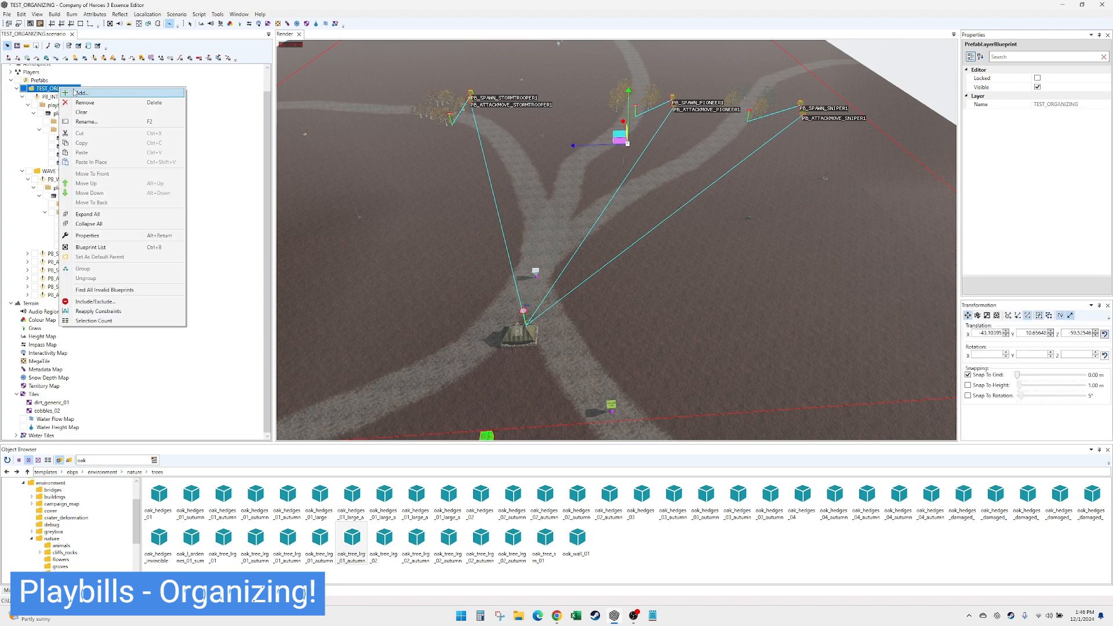
click(78, 93)
double_click(470, 327)
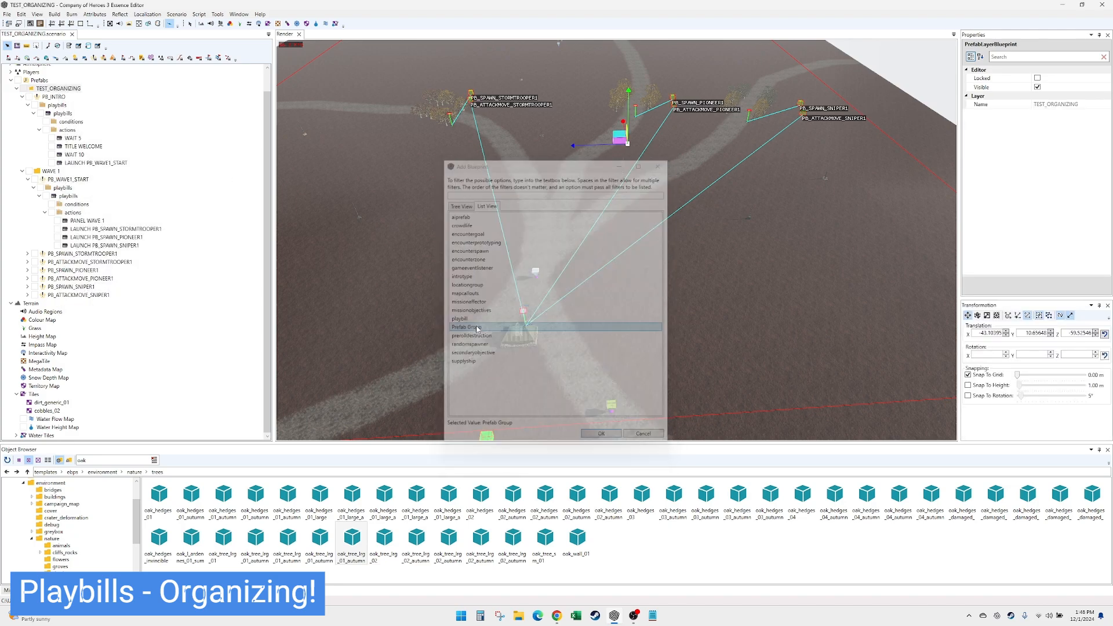
click(1065, 89)
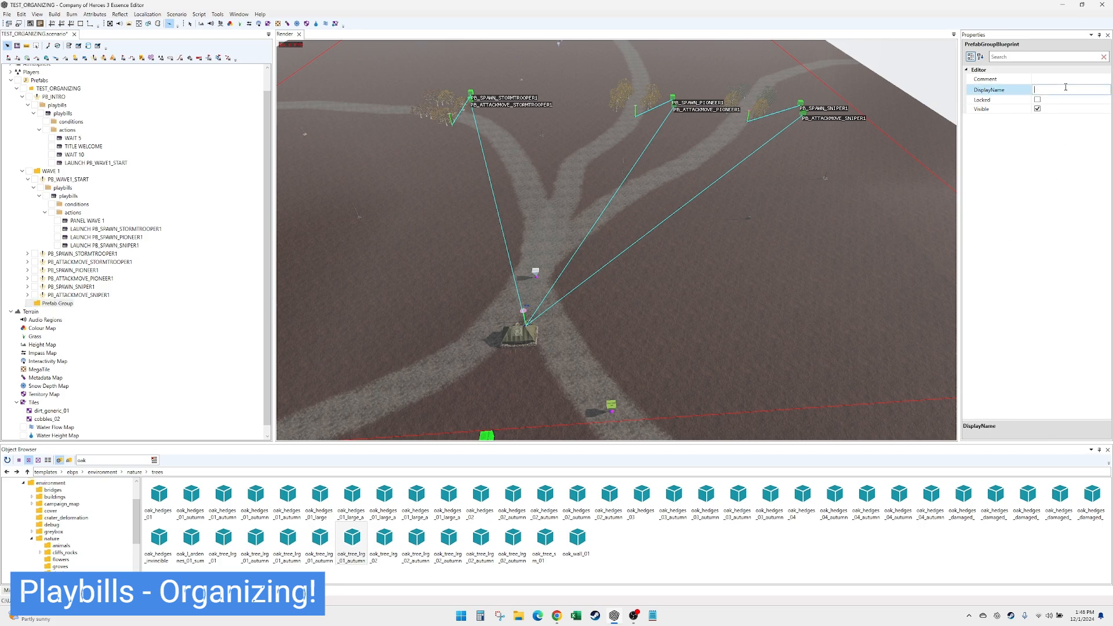
text(WAVE 2)
key(Return)
right_click(48, 304)
click(59, 307)
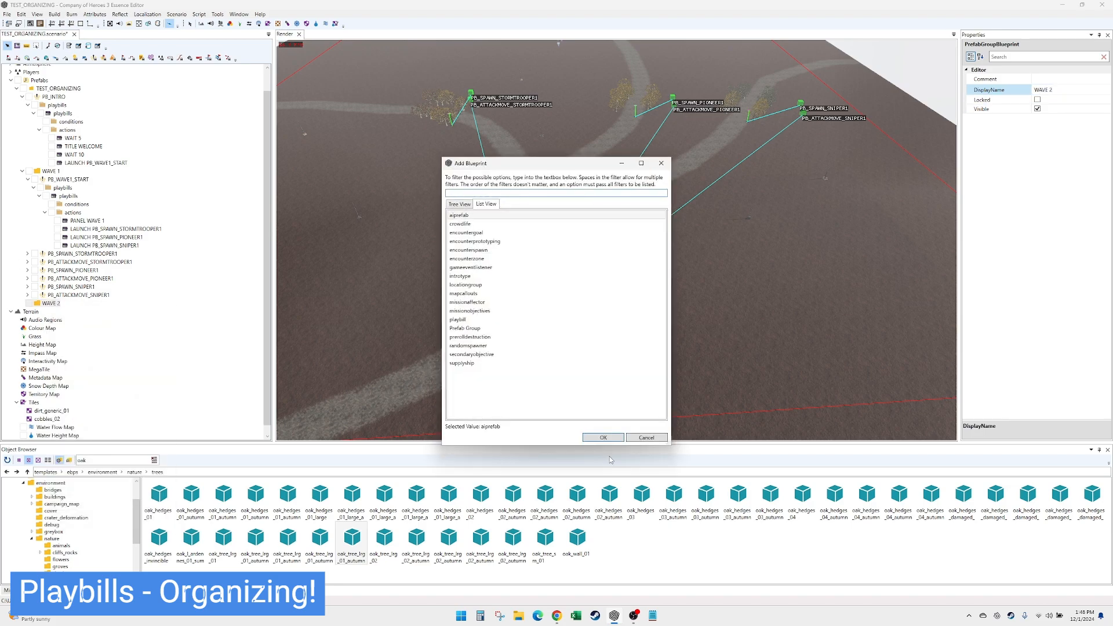
click(646, 438)
click(59, 305)
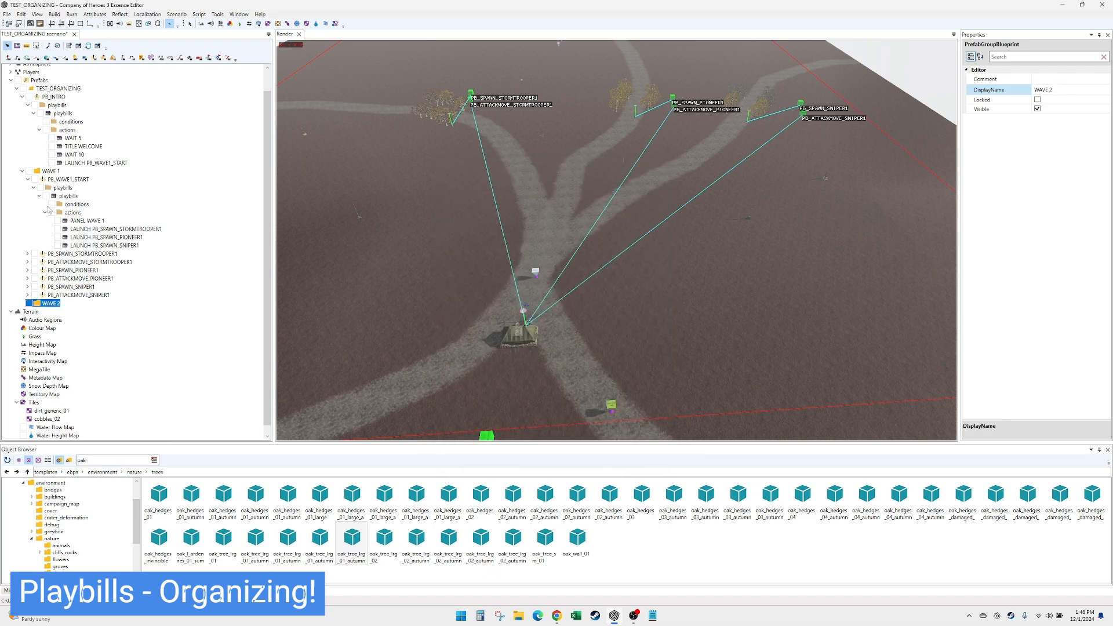
- Add a playbill to the WAVE 1 group, name it PB_WAVE1_END and expand it
click(50, 171)
right_click(50, 171)
click(70, 174)
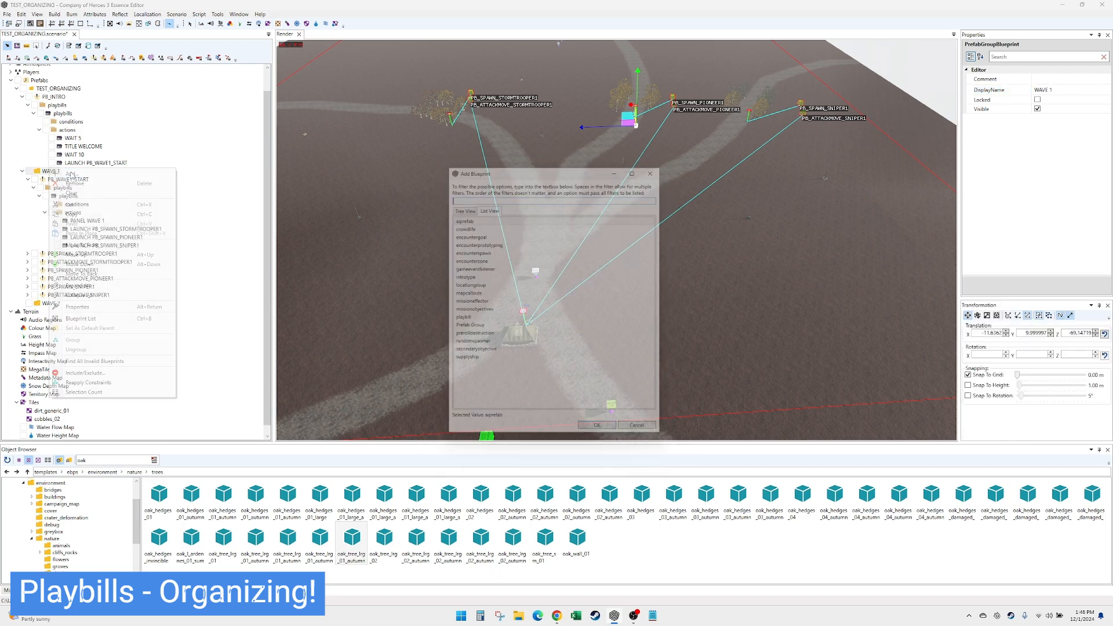
double_click(471, 318)
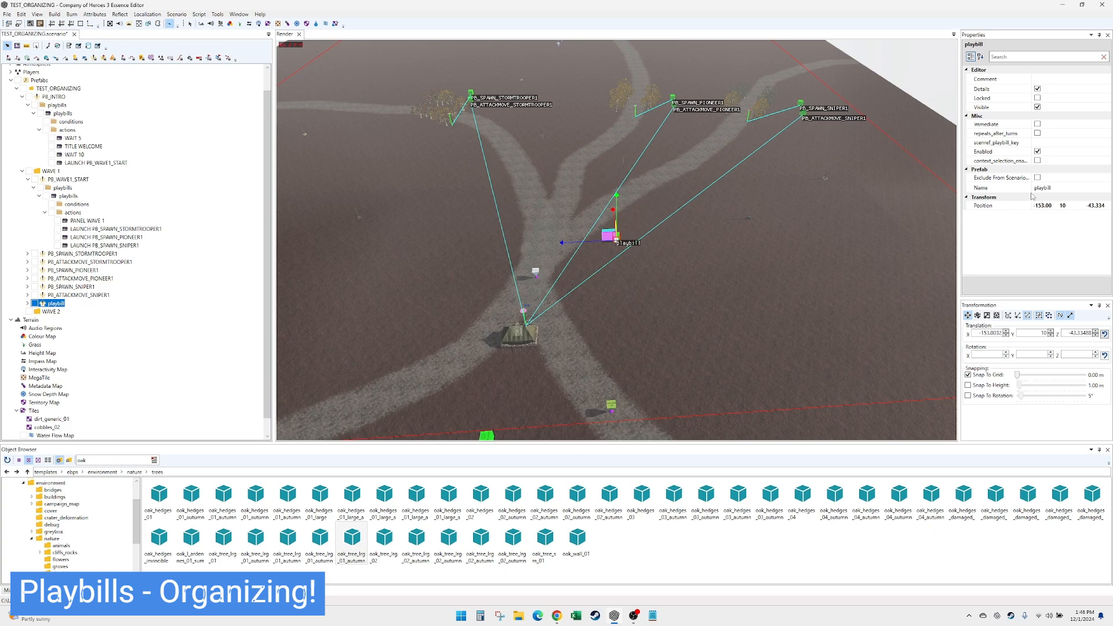
click(1062, 187)
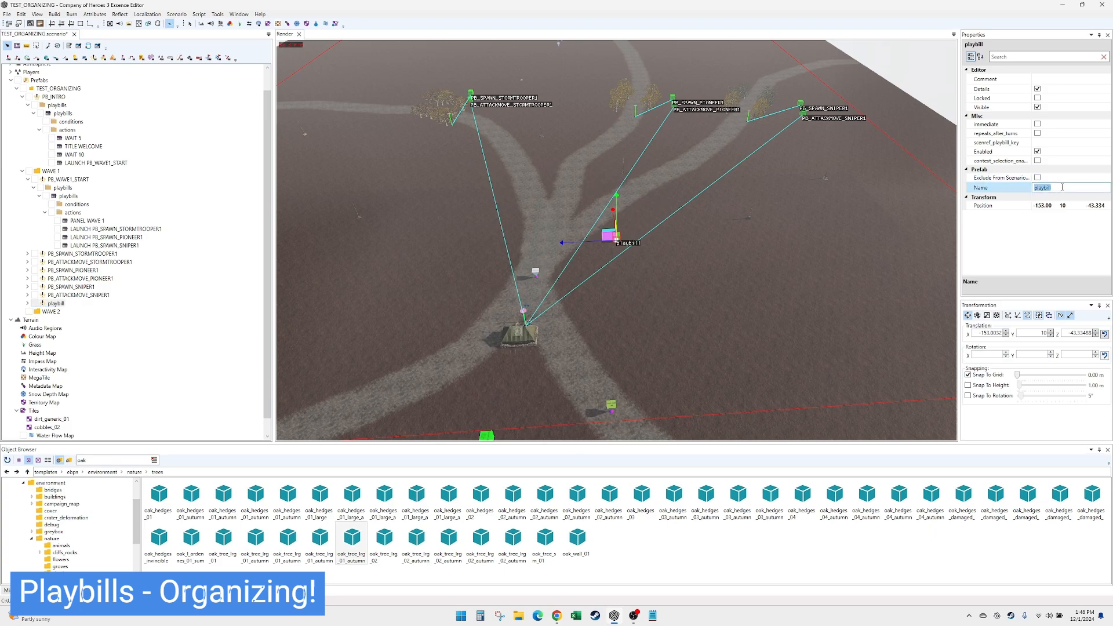
text(PB_WAVE1_END)
key(Return)
click(65, 305)
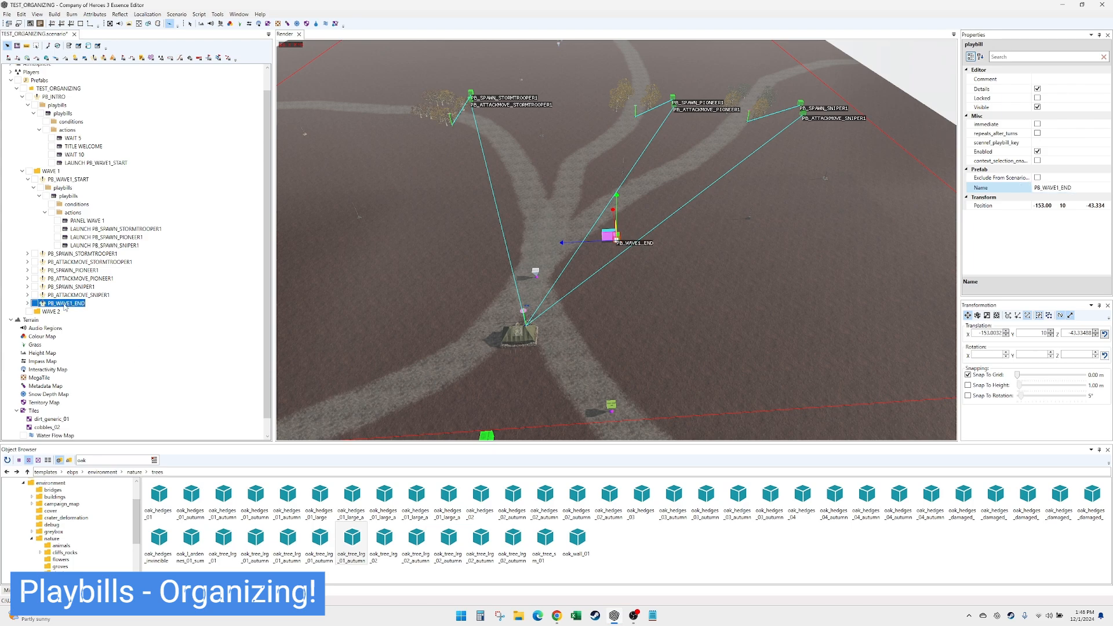
click(28, 303)
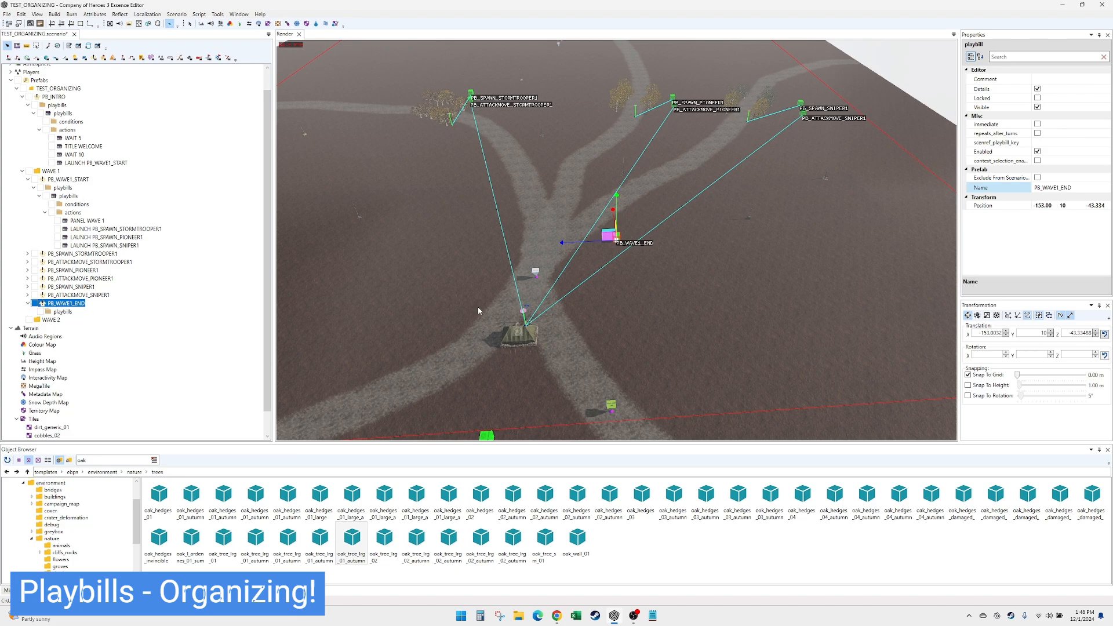
- Add a playbill to the WAVE 2 group and name it PB_WAVE2_START
right_click(52, 326)
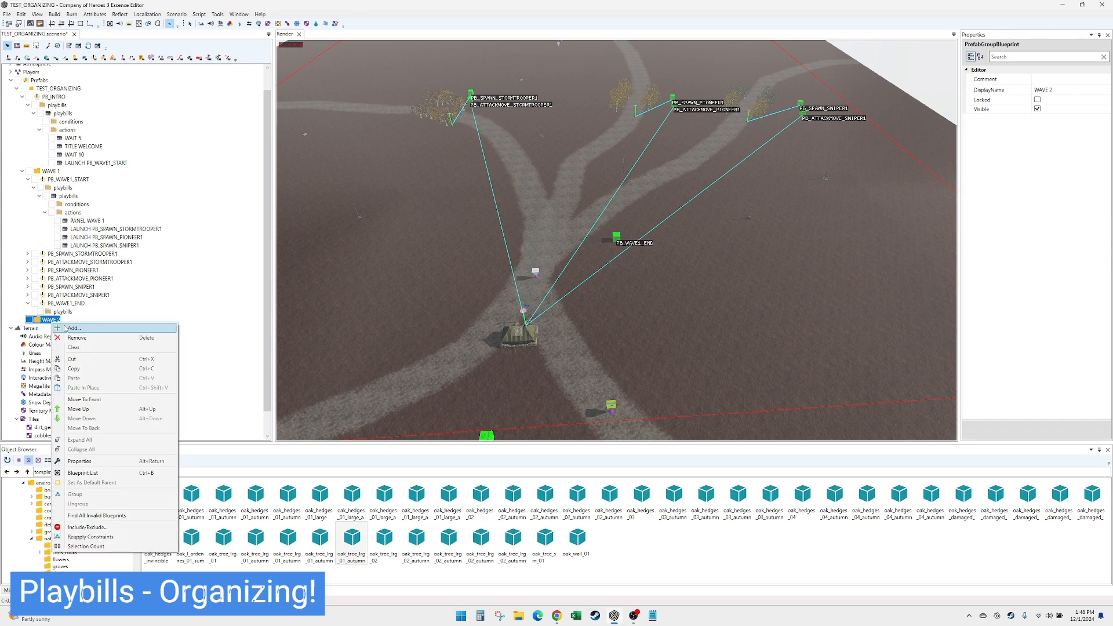
click(66, 329)
click(474, 320)
double_click(474, 319)
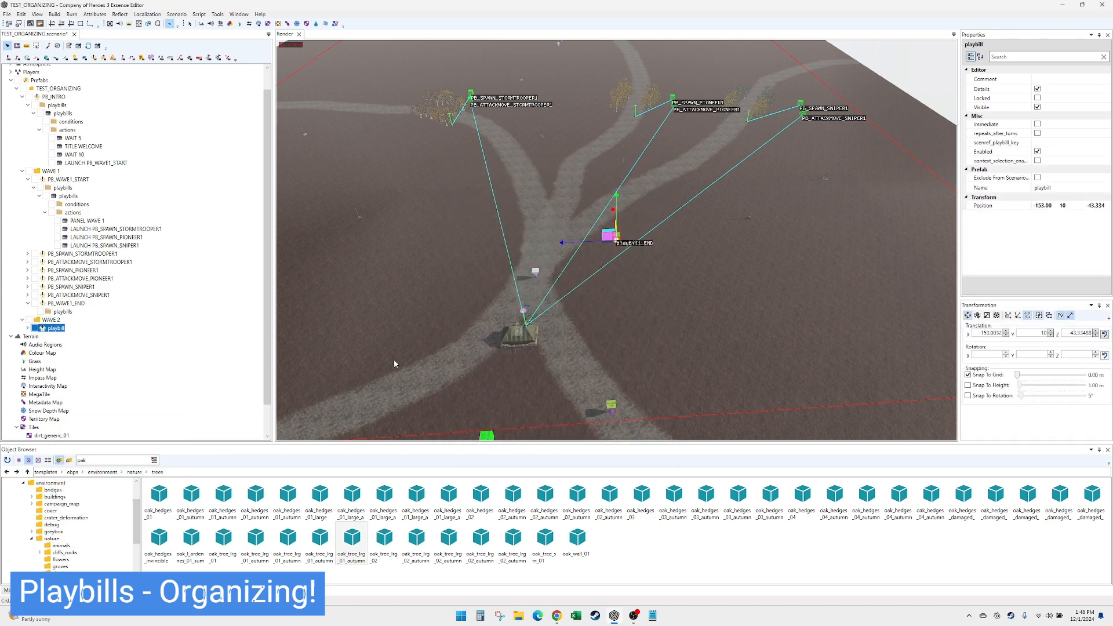
click(1067, 187)
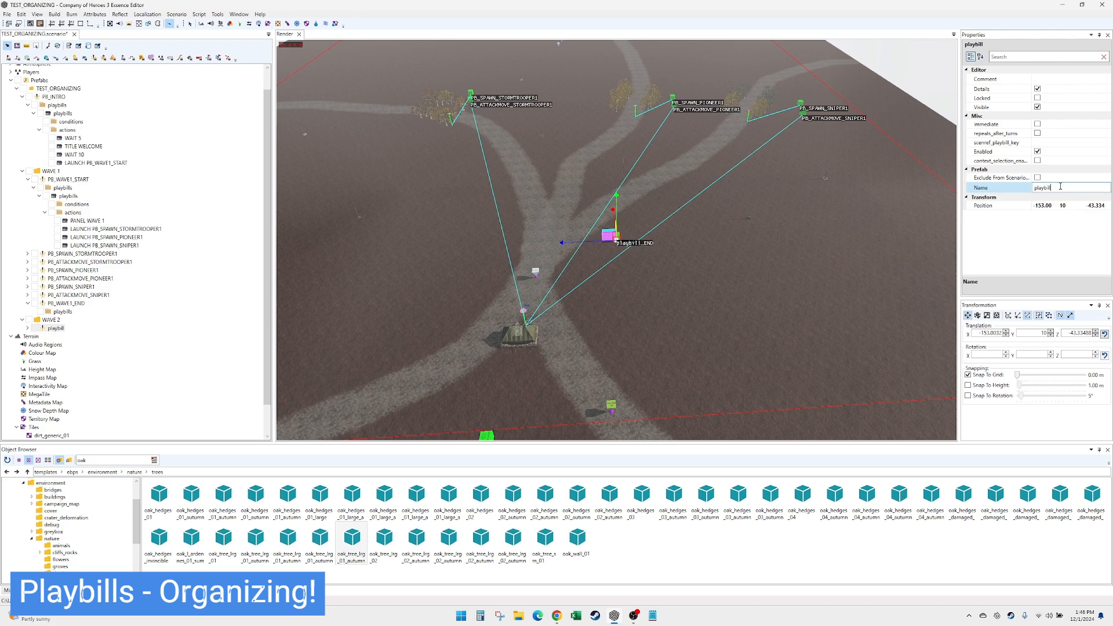
double_click(1060, 186)
text(PB_WAVE2_START)
key(Return)
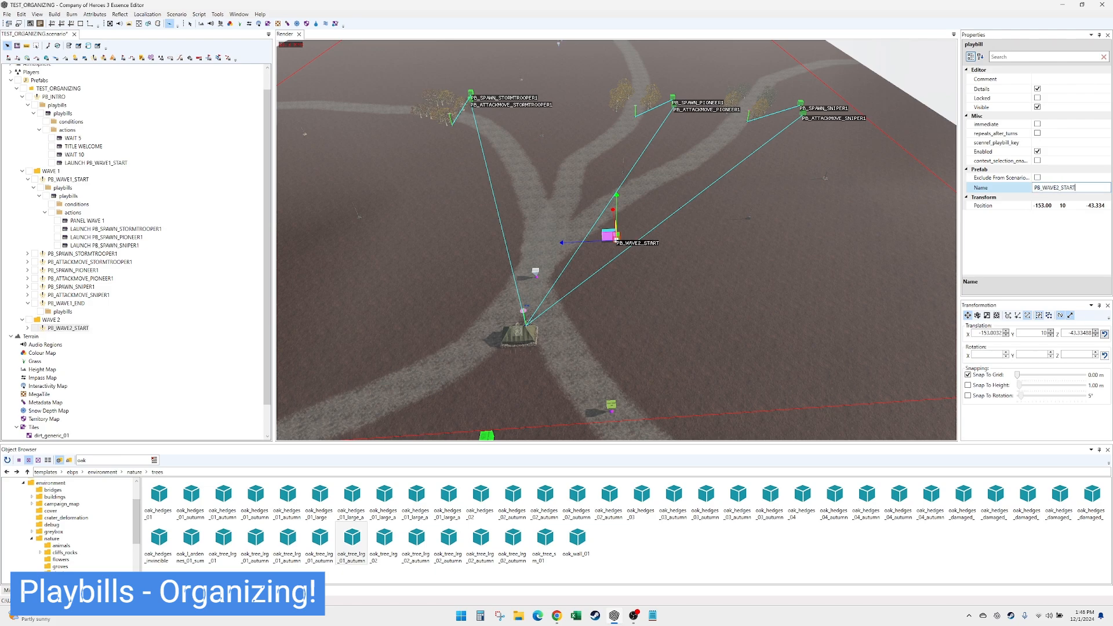
- Expand PB_WAVE2_START and add an entry to its playbills list
click(72, 328)
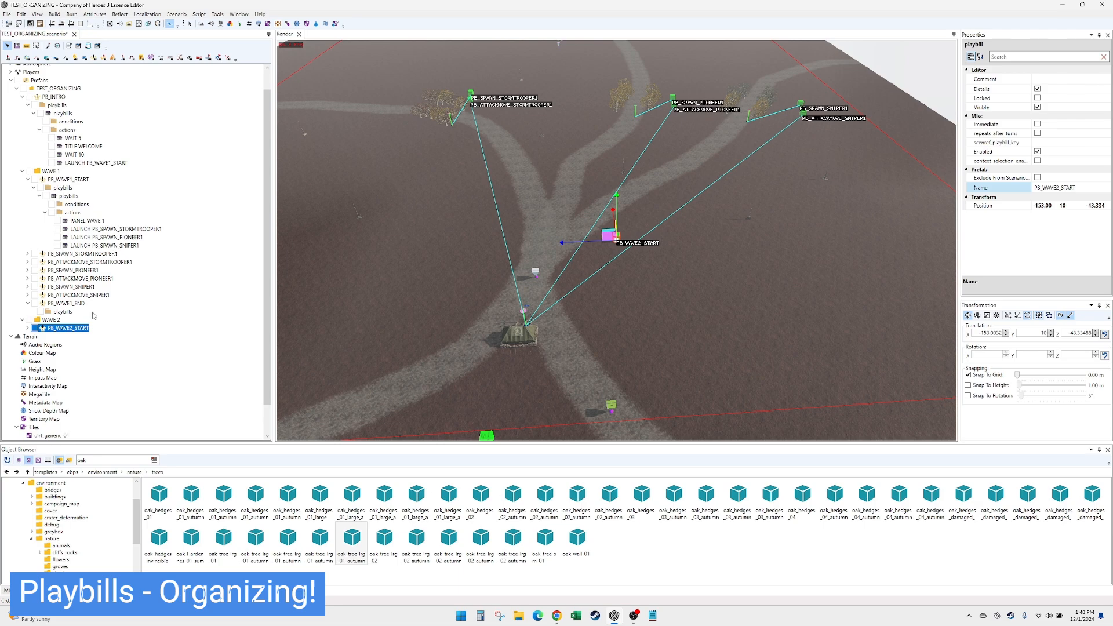
click(28, 328)
click(65, 337)
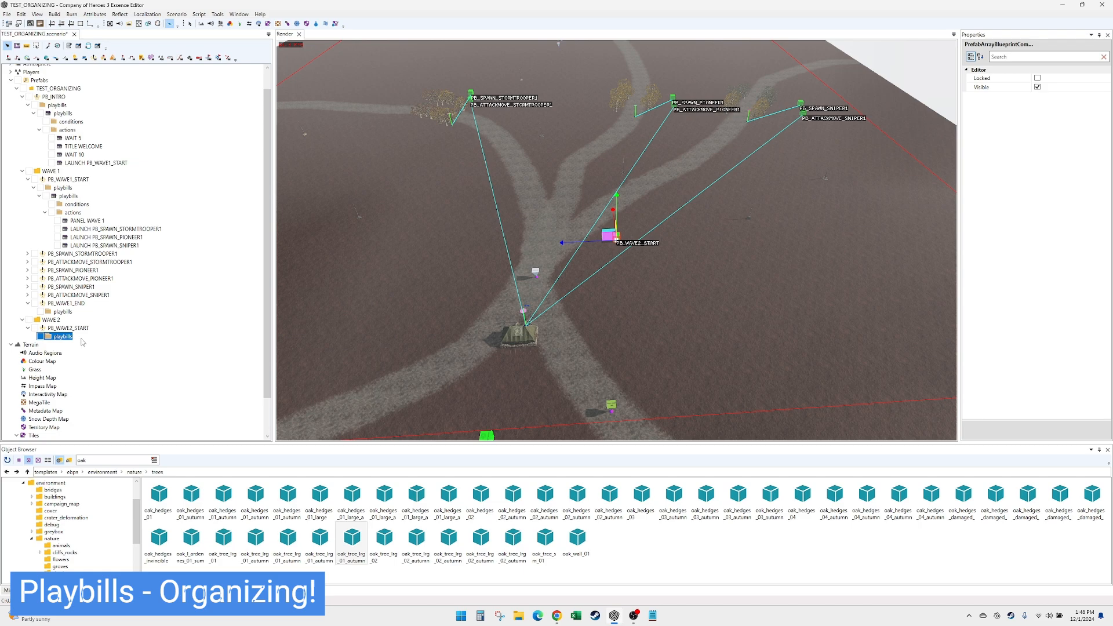
right_click(83, 342)
click(87, 346)
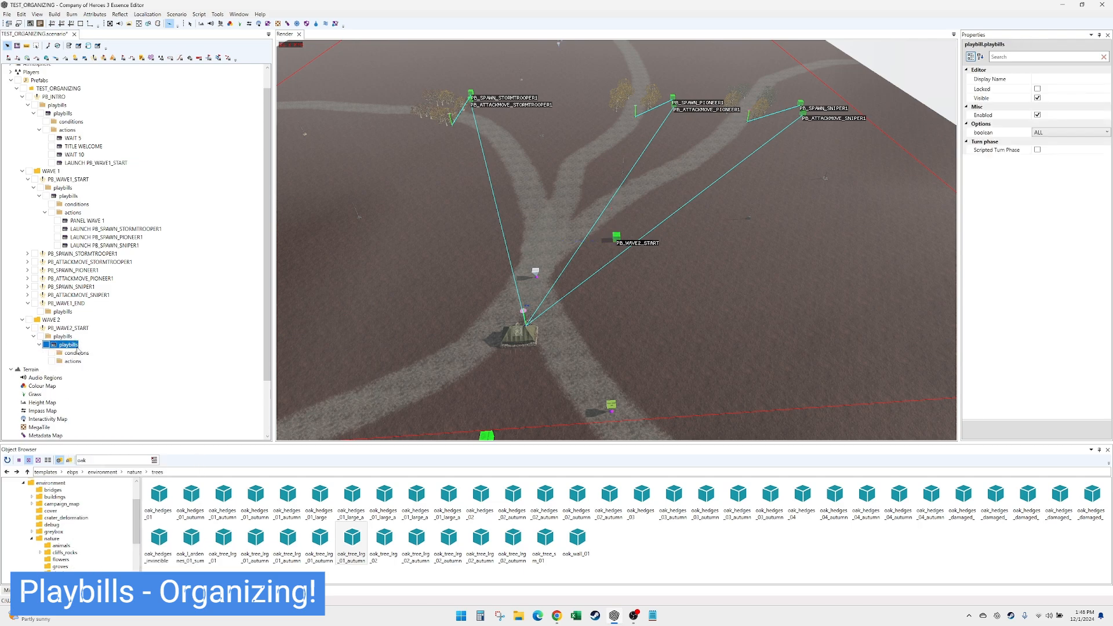
- Add an action to the PB_WAVE2_START playbill and set its type to UIShowInfoPanel
click(75, 361)
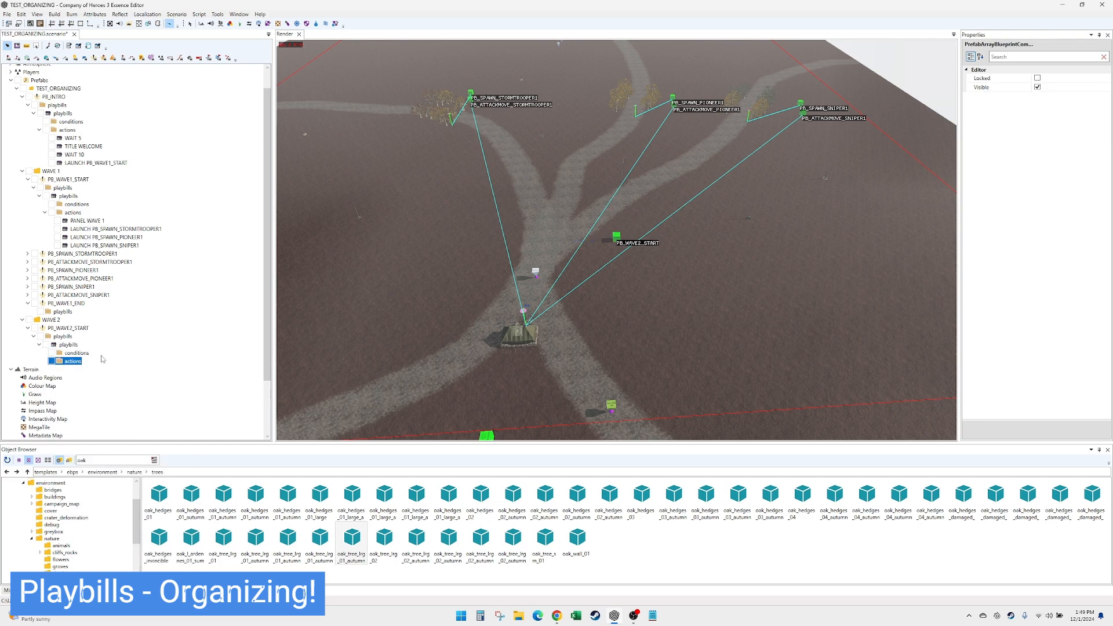
right_click(77, 358)
click(110, 367)
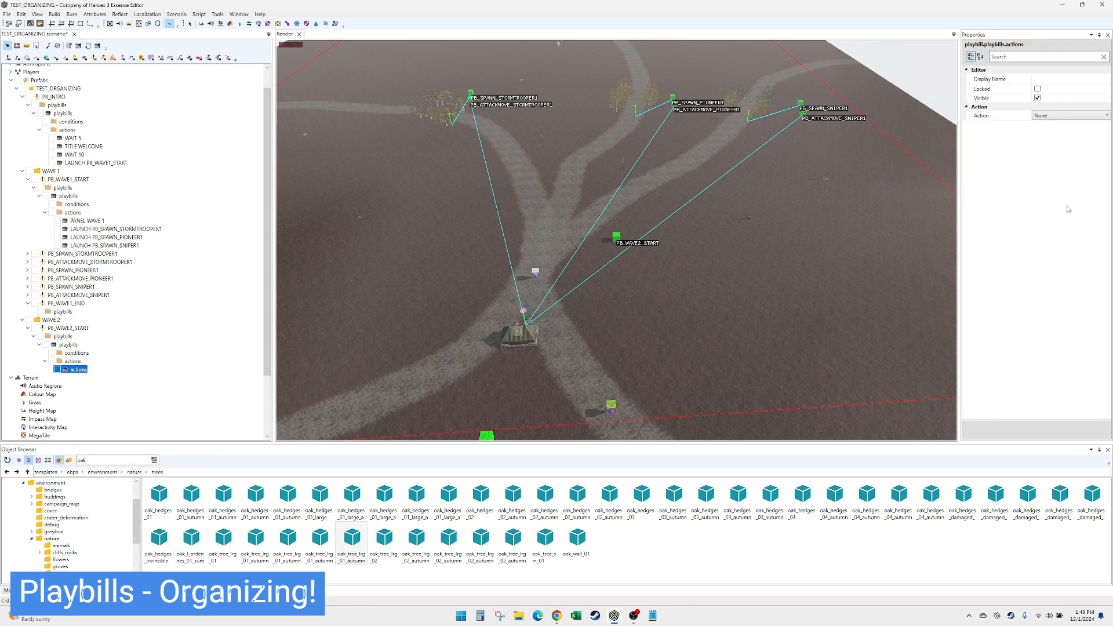
click(1069, 115)
drag(1107, 129, 1107, 323)
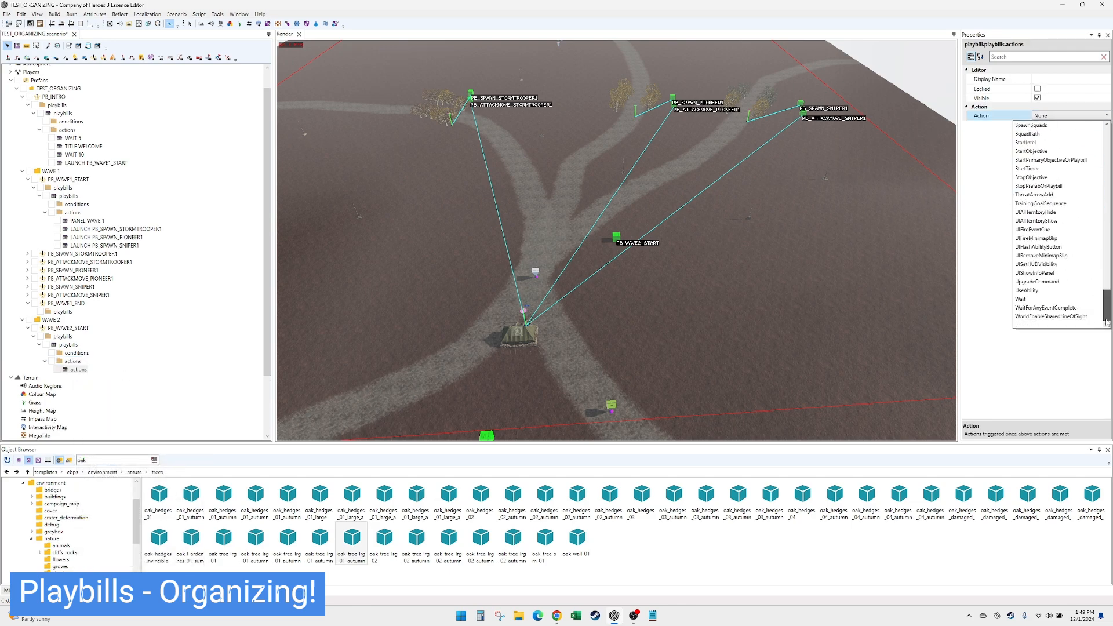
click(1073, 272)
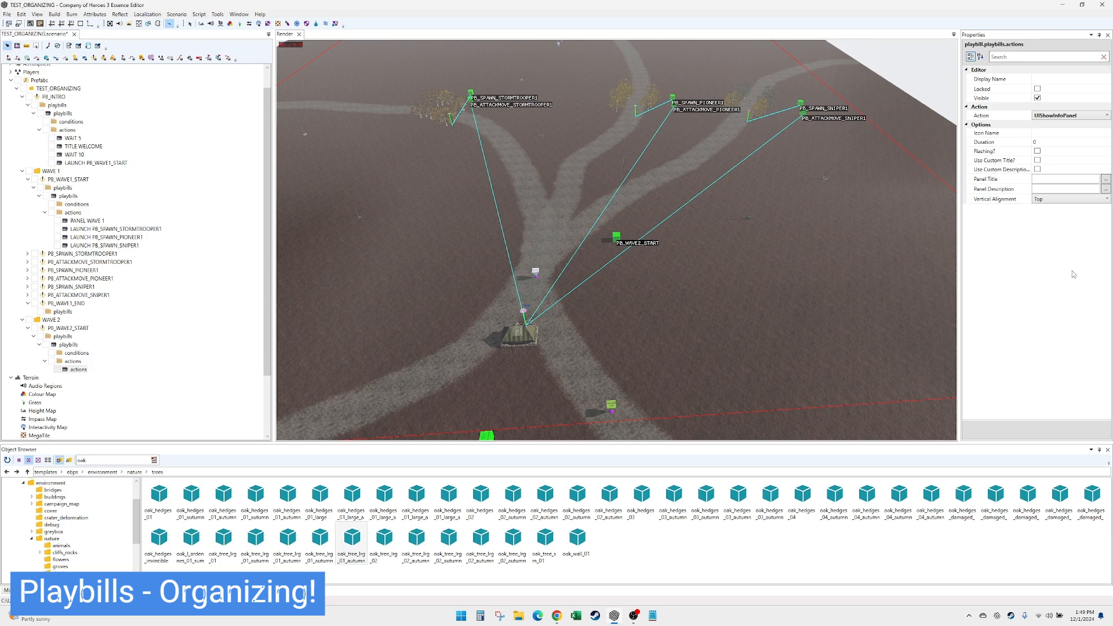
- Set the new info panel action's title to WAVE 2 and its description to INCOMING
click(1055, 179)
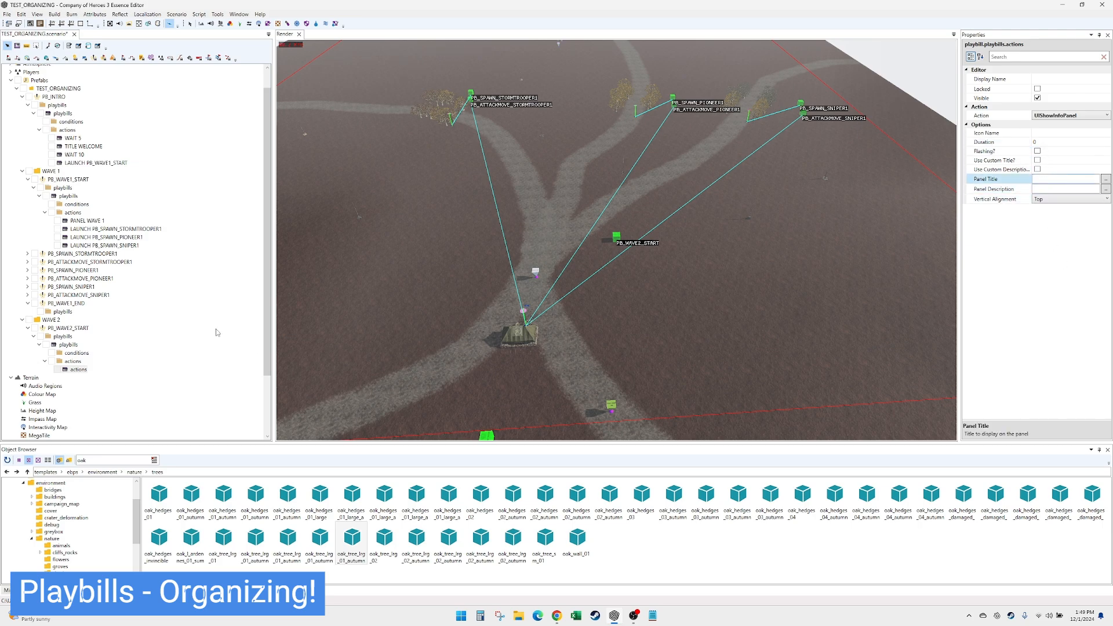
click(83, 221)
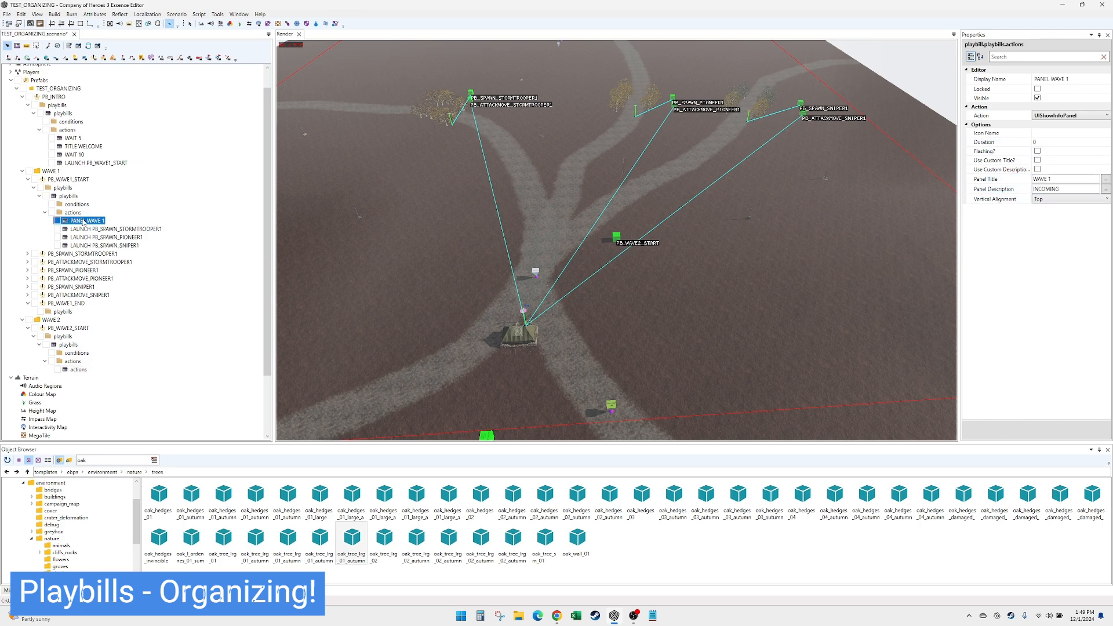
click(80, 370)
click(1064, 181)
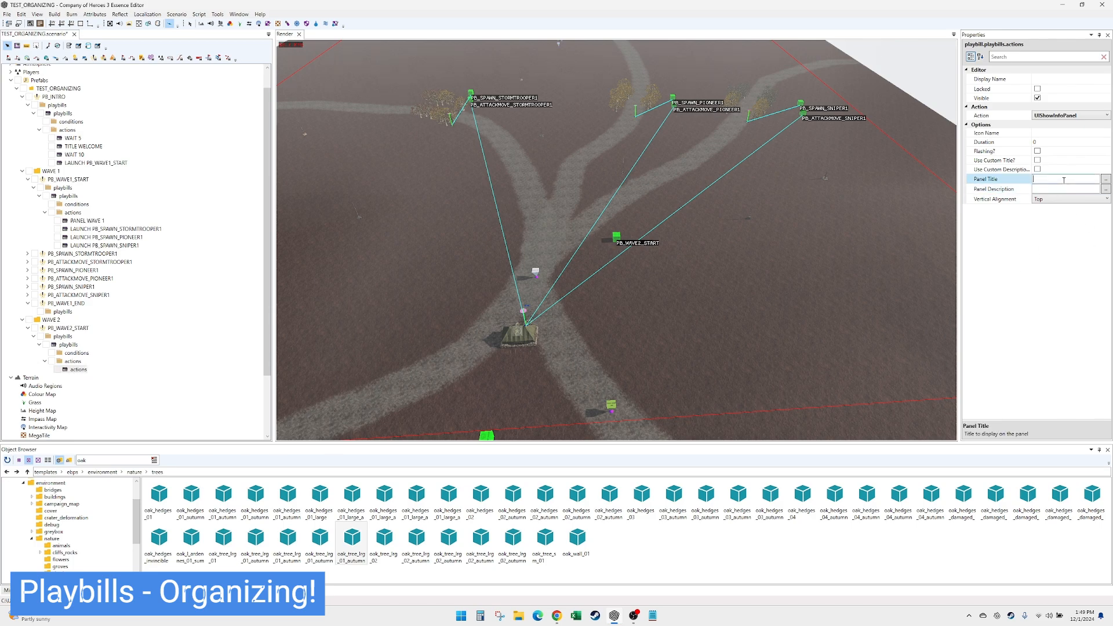
text(WAVE 2)
key(Tab)
text(INCOMING)
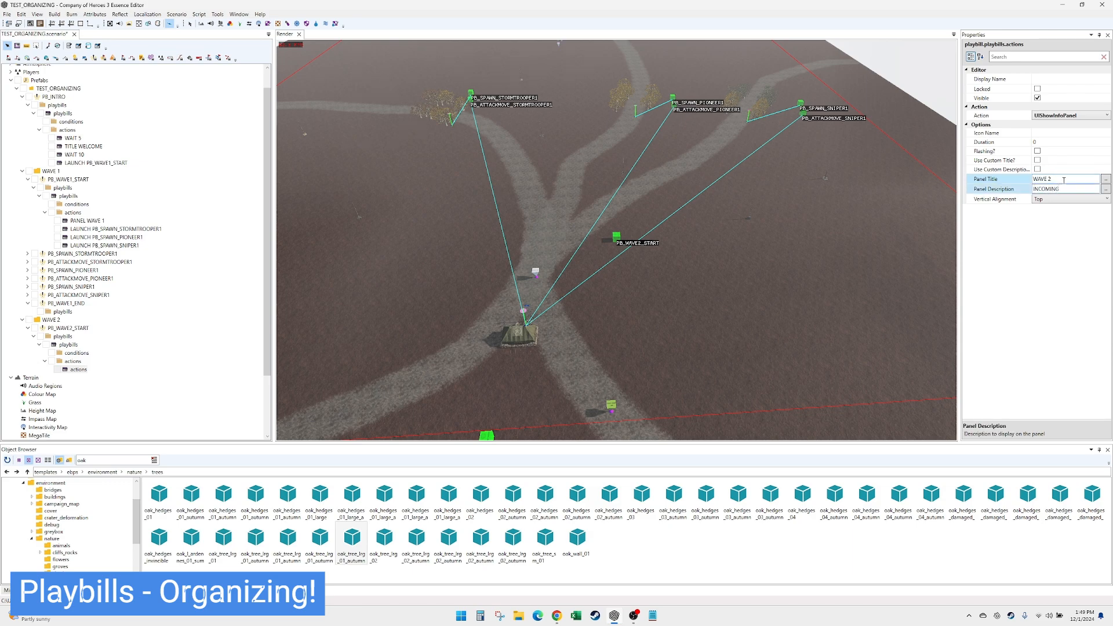
- Set the info panel action's display name to PANEL WAVE 2
click(1066, 78)
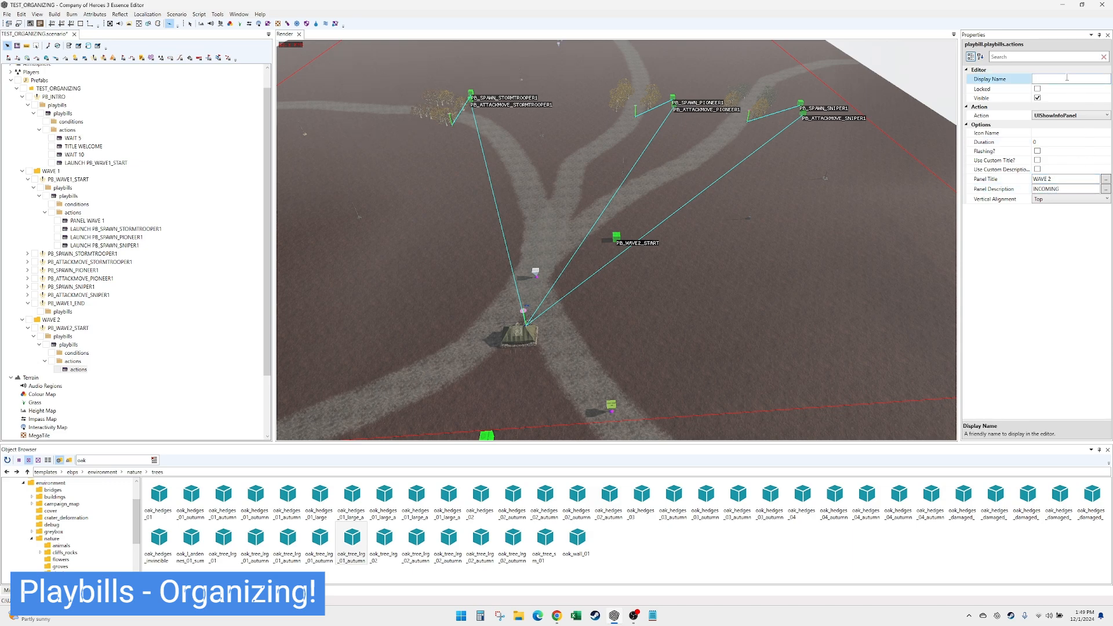
text(PANEL WAVE 2)
key(Return)
click(1065, 78)
click(91, 370)
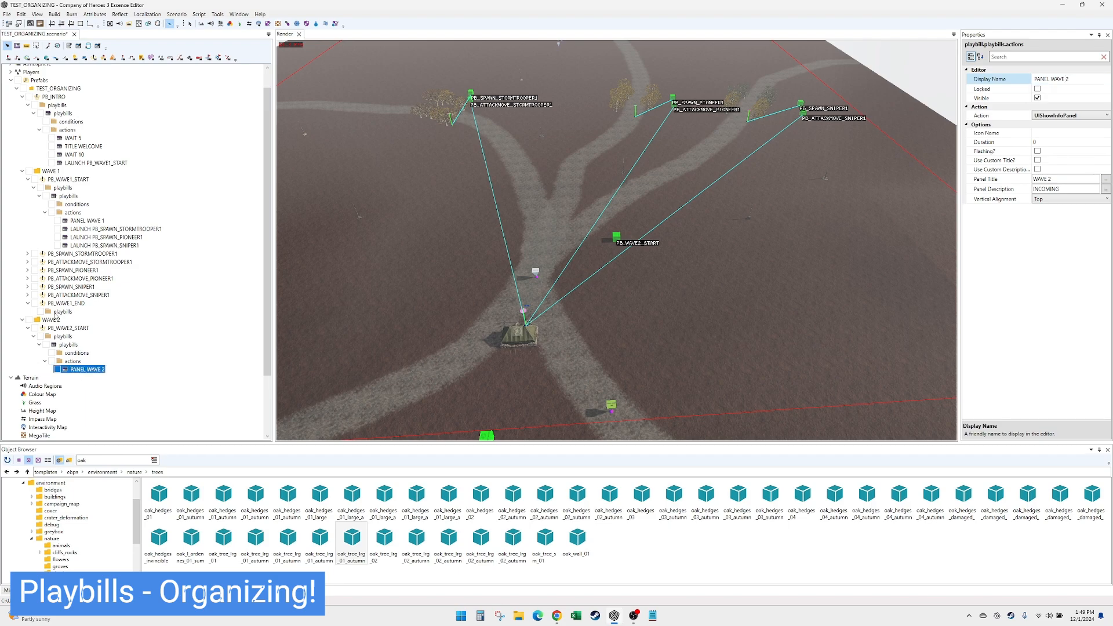
- Add an entry to the playbills list of PB_WAVE1_END
click(62, 311)
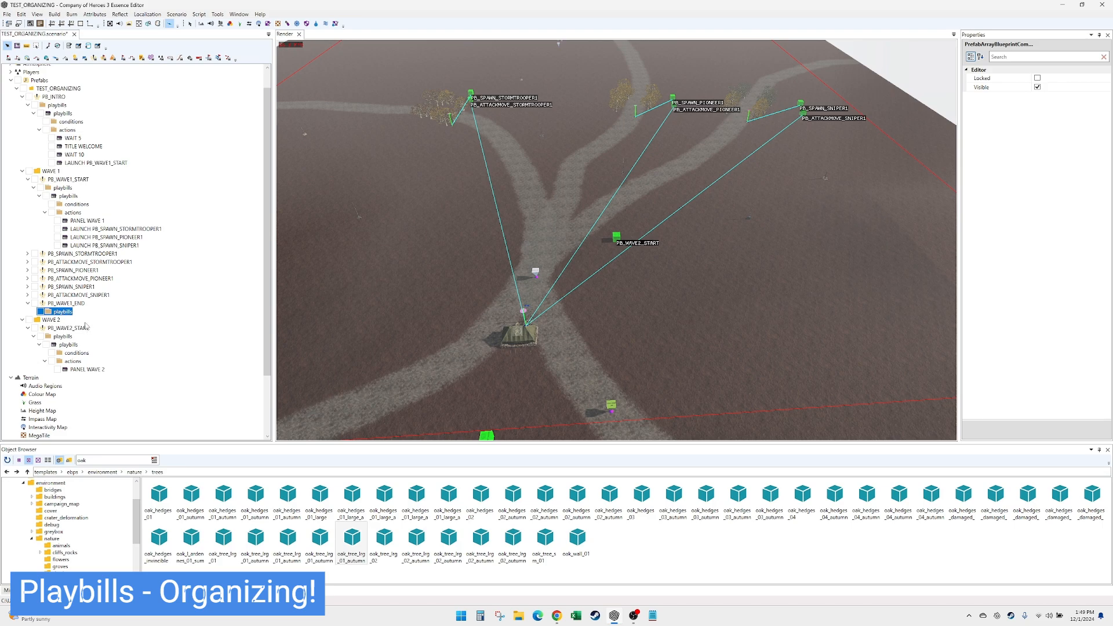
right_click(71, 314)
click(79, 320)
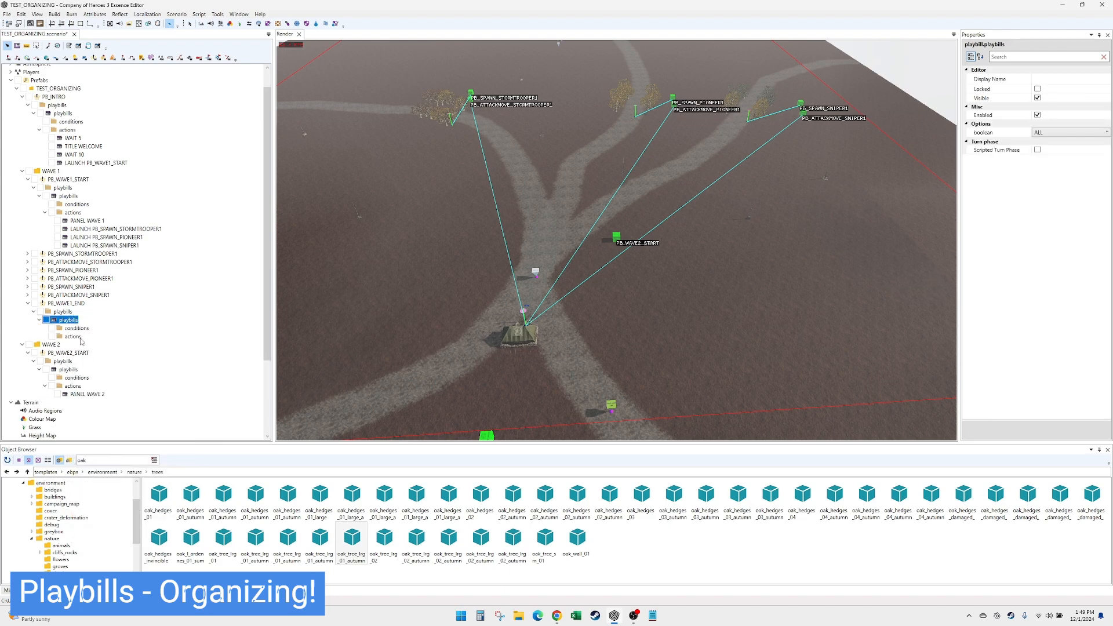
- Review the wave 1 attack-move playbills for the stormtrooper, pioneer and sniper squads
click(73, 337)
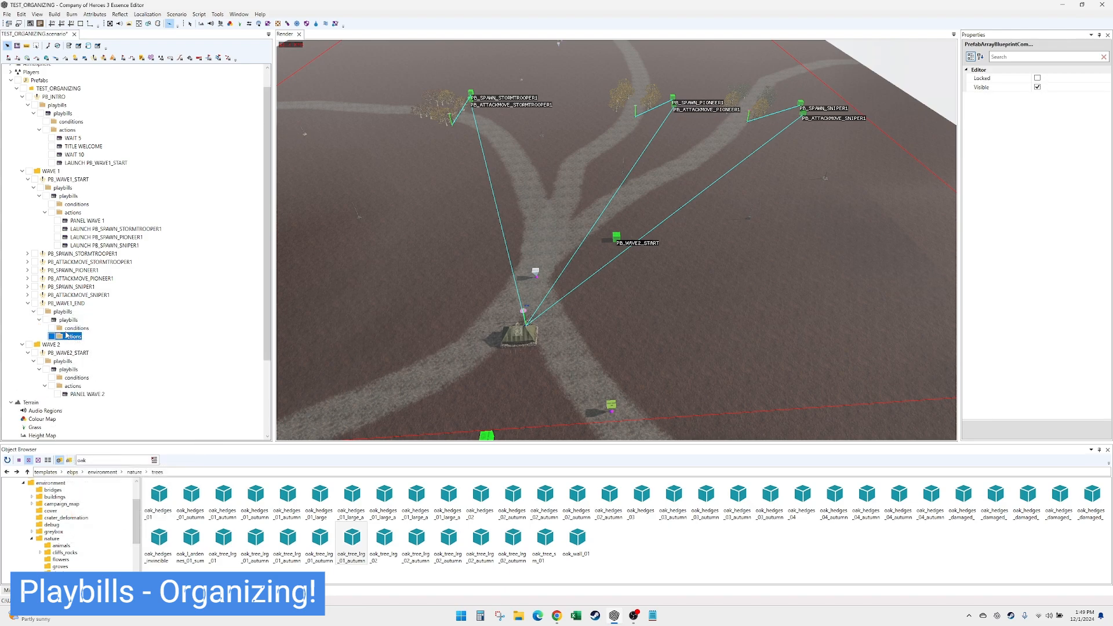
right_click(70, 330)
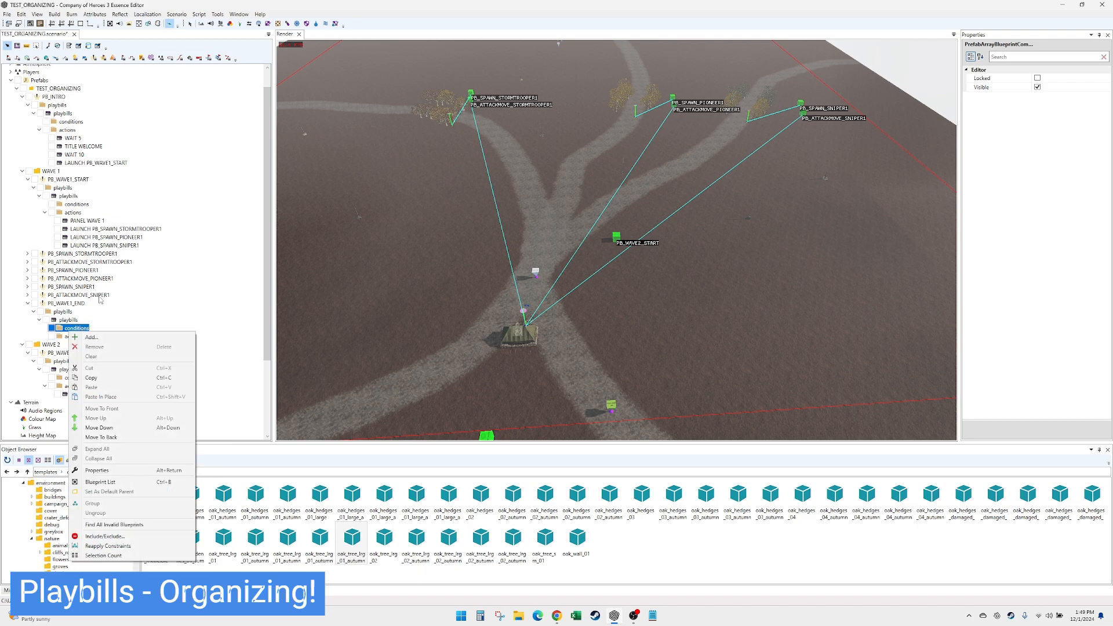
click(73, 295)
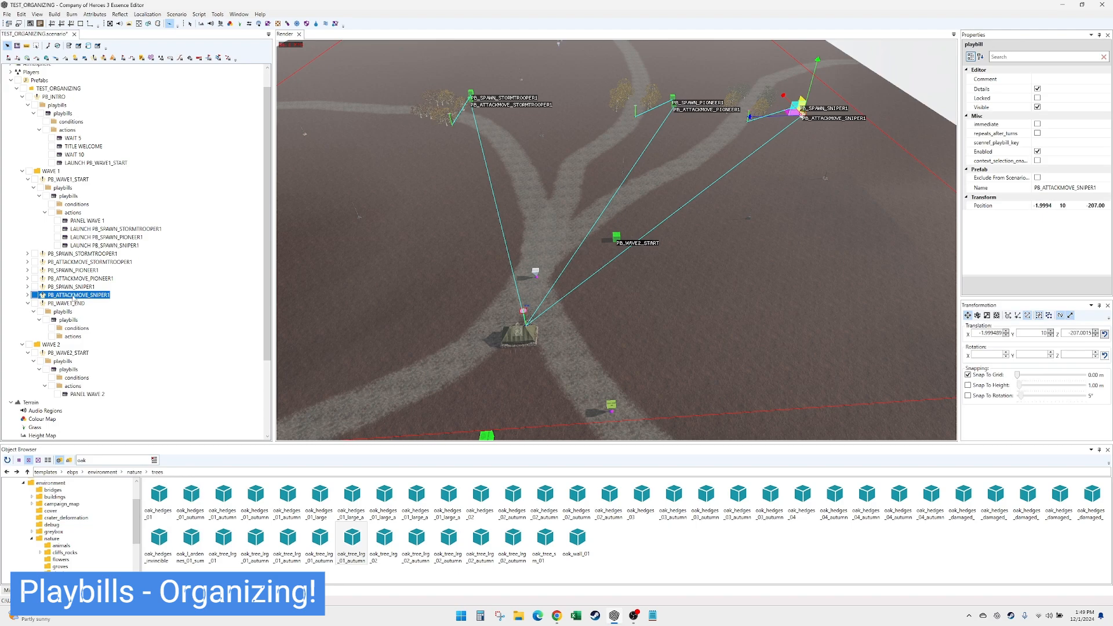
click(77, 279)
click(84, 264)
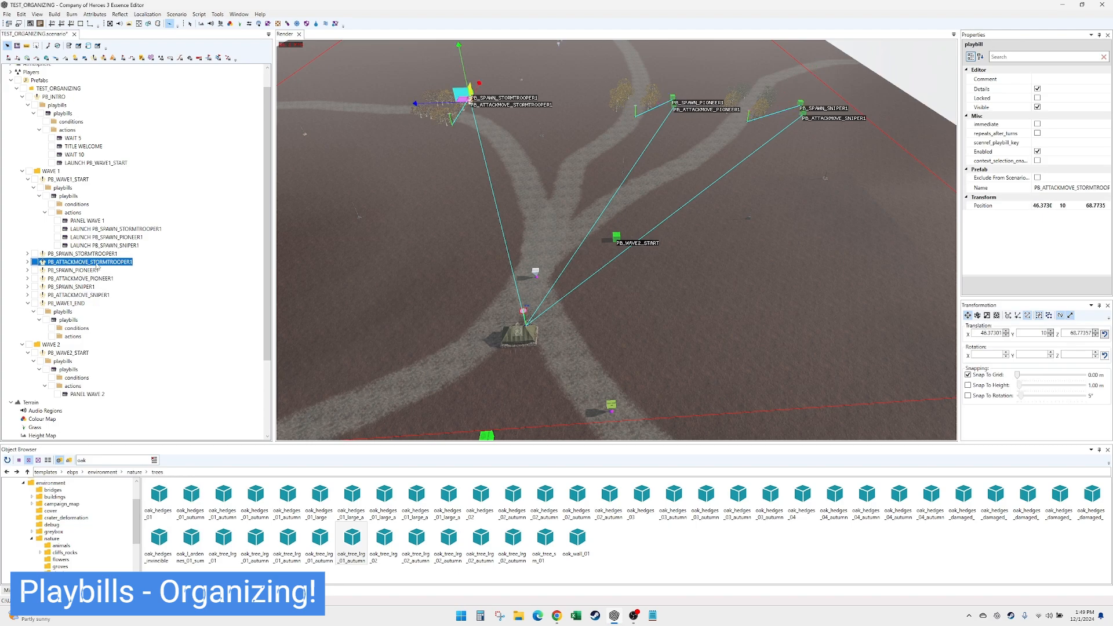
click(91, 279)
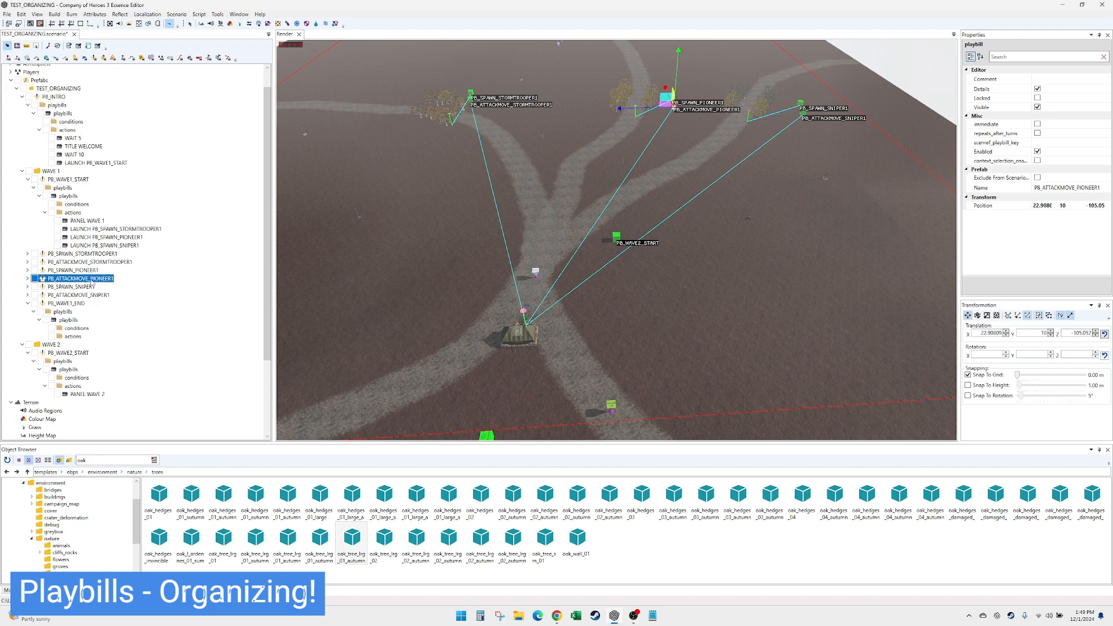
click(85, 295)
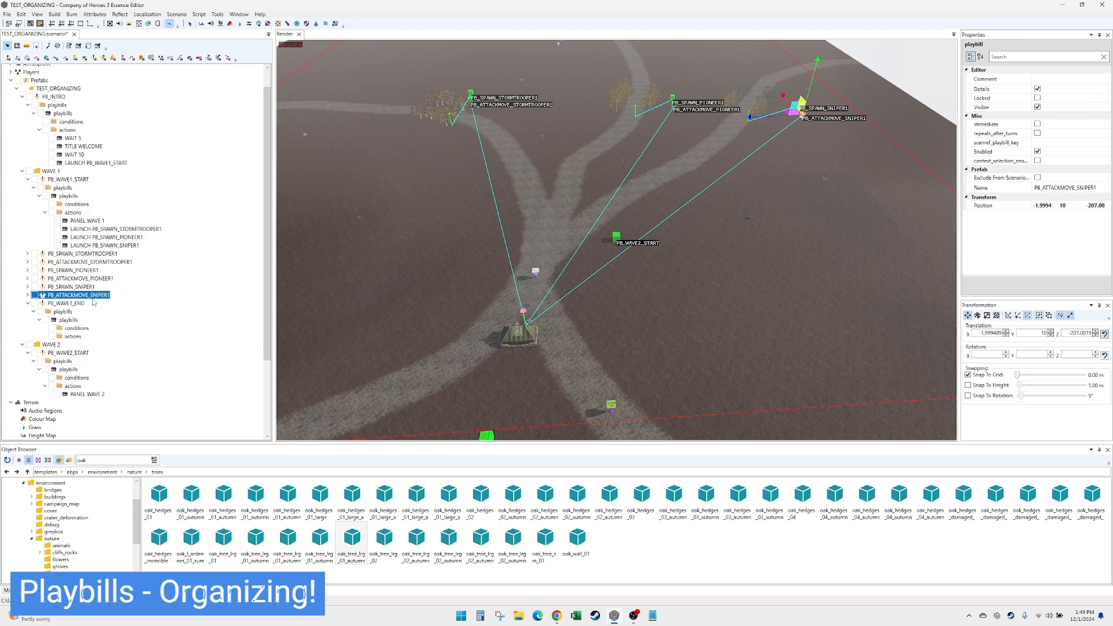
- Add a condition to the PB_WAVE1_END playbill and set its type to HealthPercentage
click(73, 329)
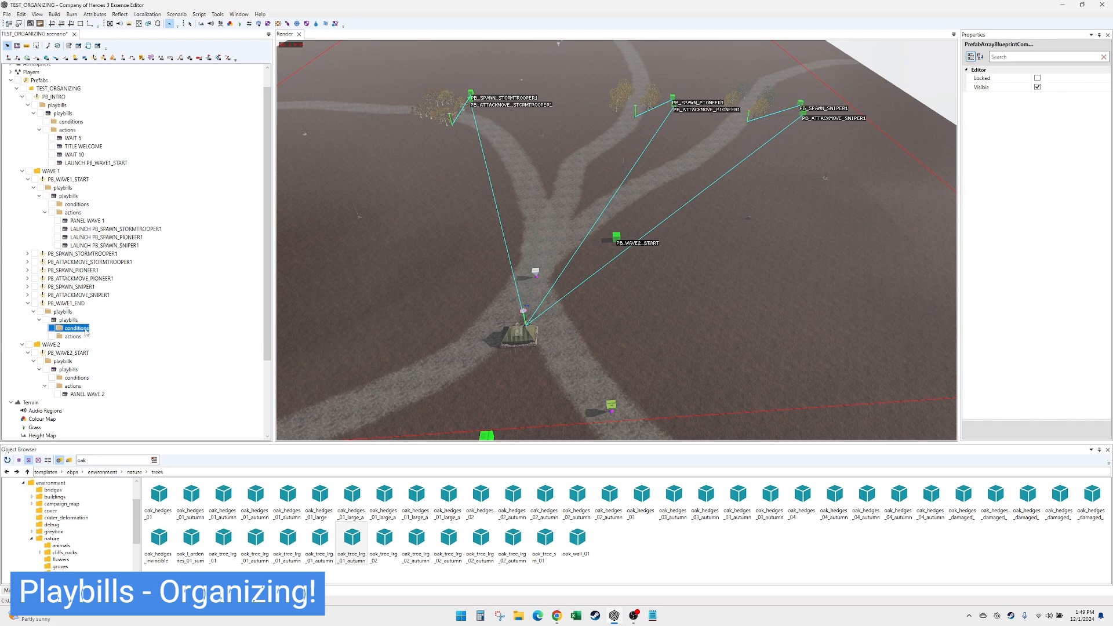
right_click(84, 329)
click(105, 342)
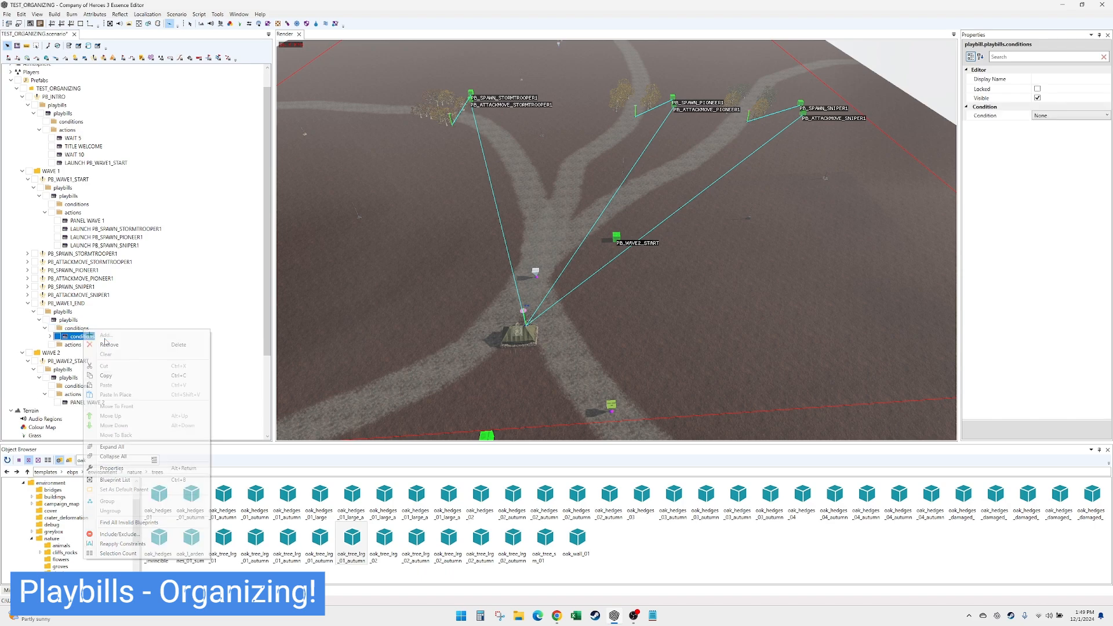
click(1053, 116)
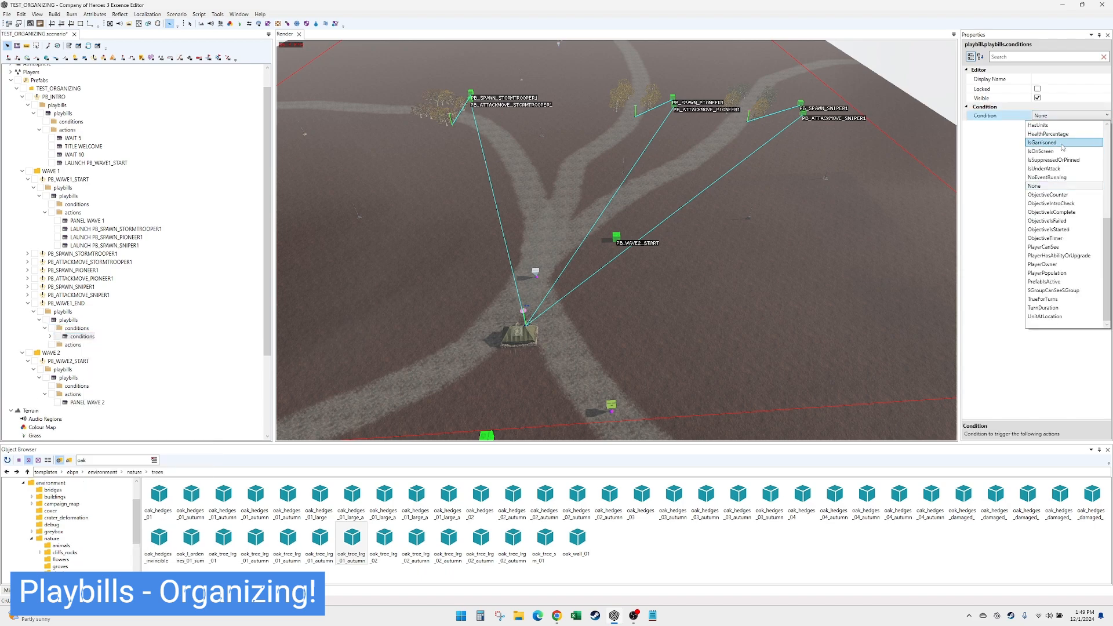
click(1063, 136)
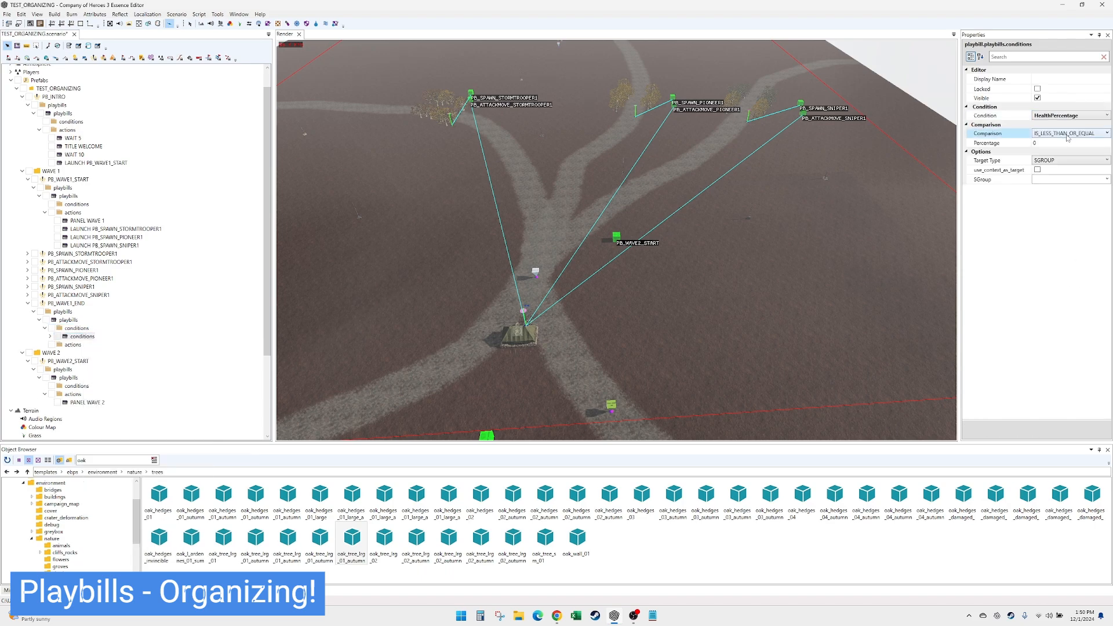
- Target the health condition at SGroup STORMTROOPER1 and set its display name to IF STORMTROOPER1 DEAD
click(1053, 142)
click(1052, 180)
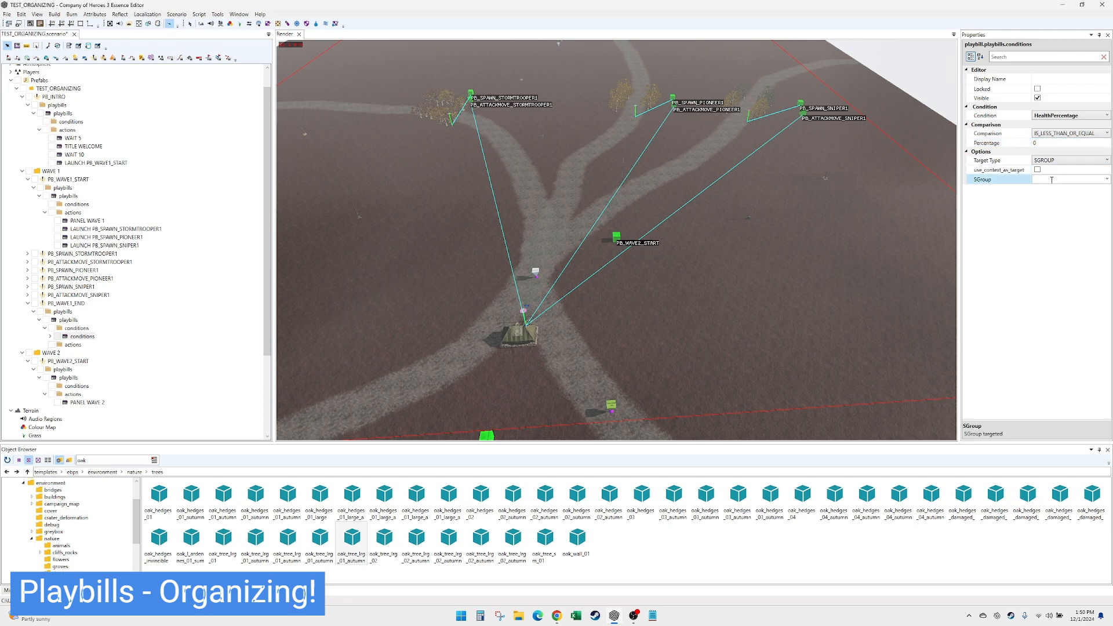
text(STORMTROOPER1)
click(1055, 79)
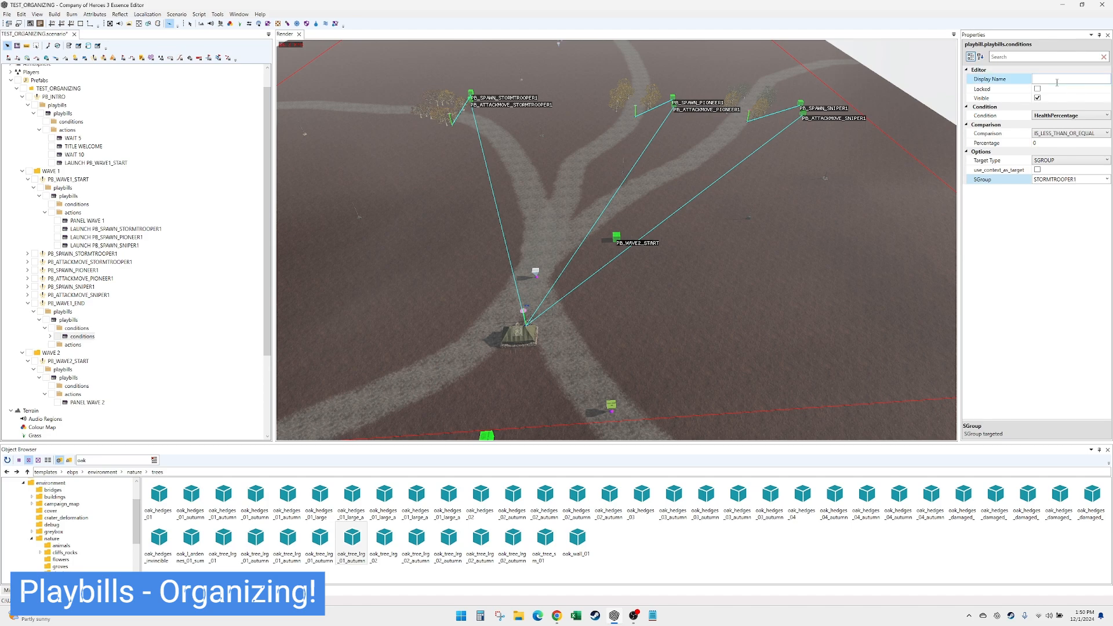
text(IF STOR)
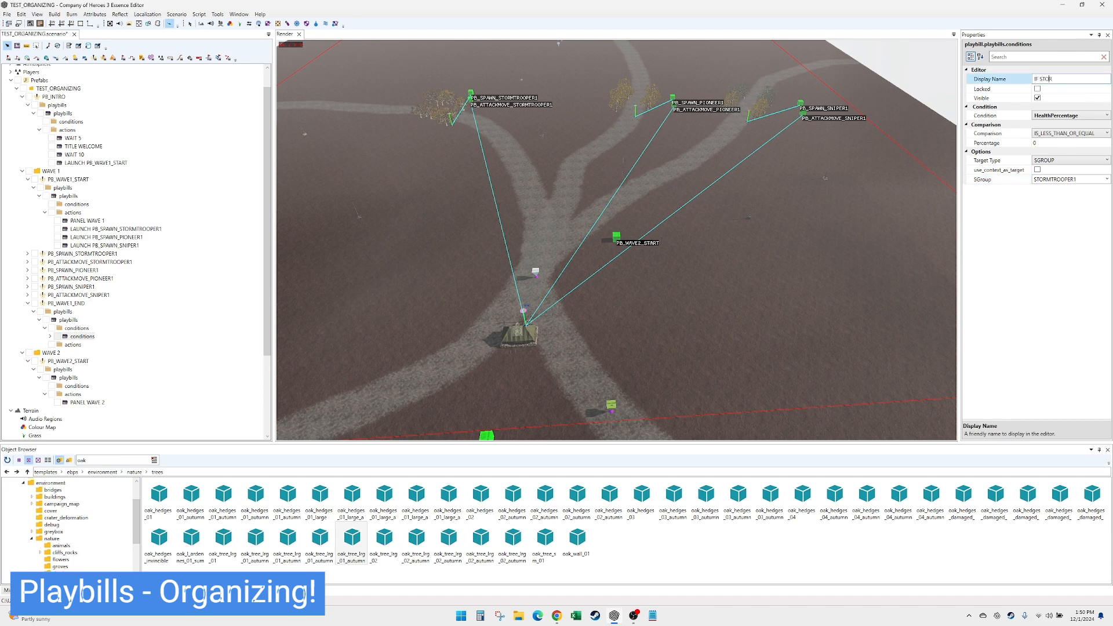
text(MTROOPER1 DEAD)
- Duplicate the stormtrooper condition, set the copy's SGroup to PIONEER1 and name it IF PIONEER1 DEAD
click(95, 337)
key(ctrl+d)
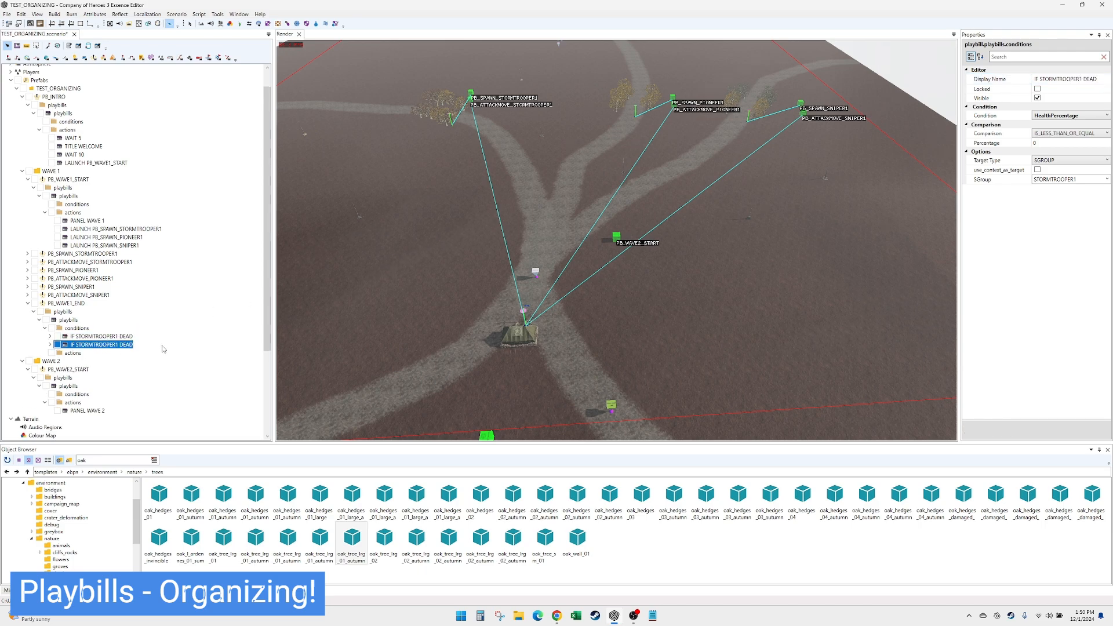
click(1085, 179)
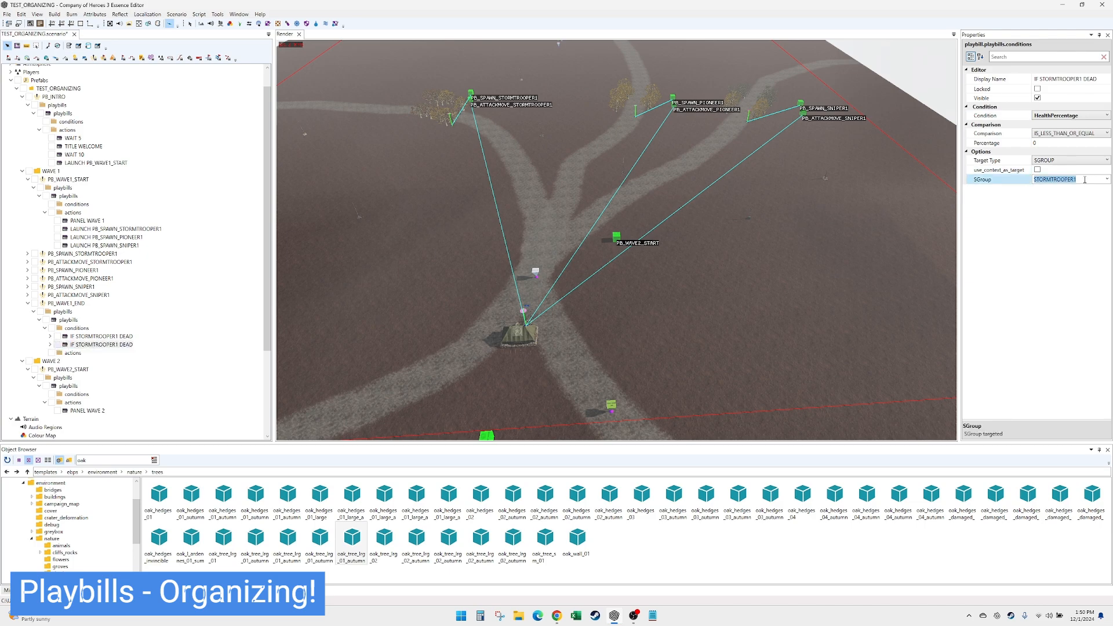
text(PIONEER1)
key(Return)
click(1071, 78)
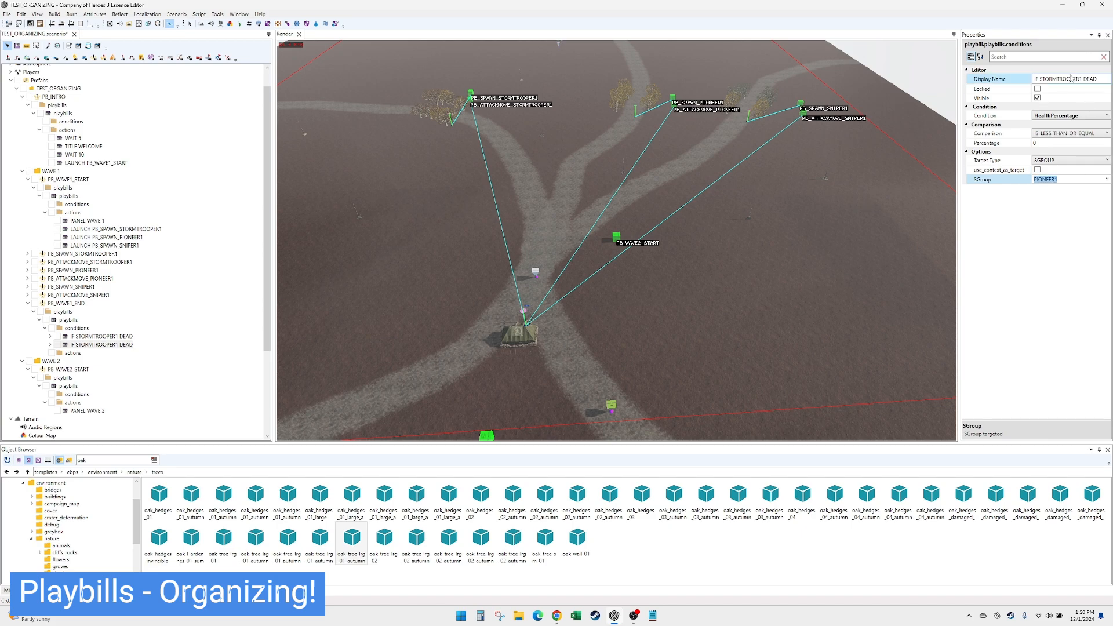
double_click(1067, 78)
text(PIONEER1)
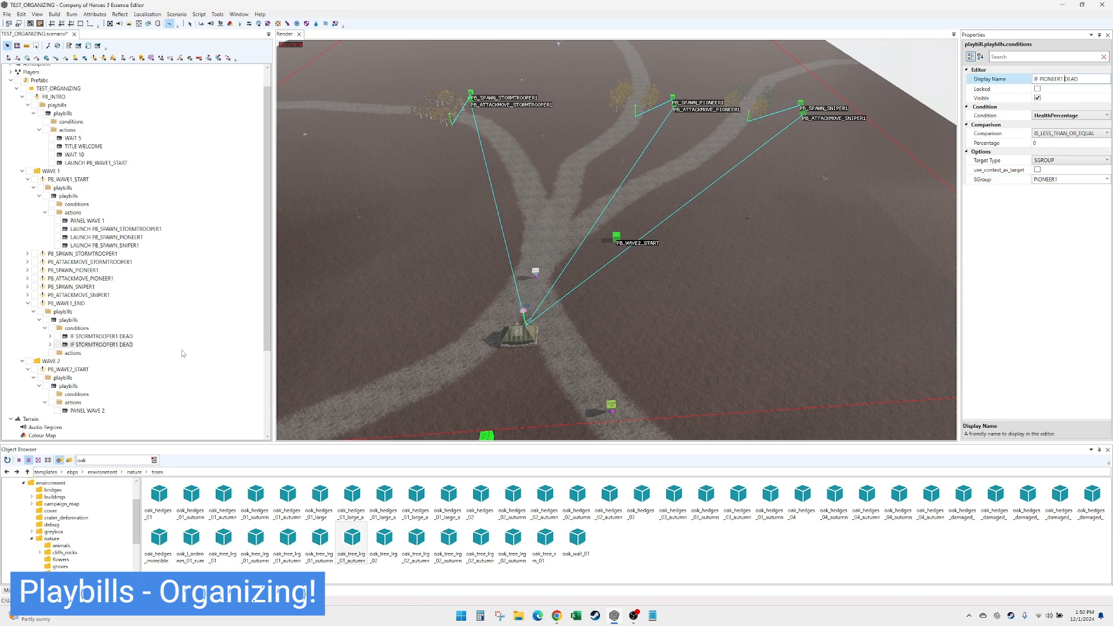
- Duplicate the pioneer condition, set the copy's SGroup to SINPER1 and name it IF SINPER1 DEAD
click(120, 350)
key(ctrl+d)
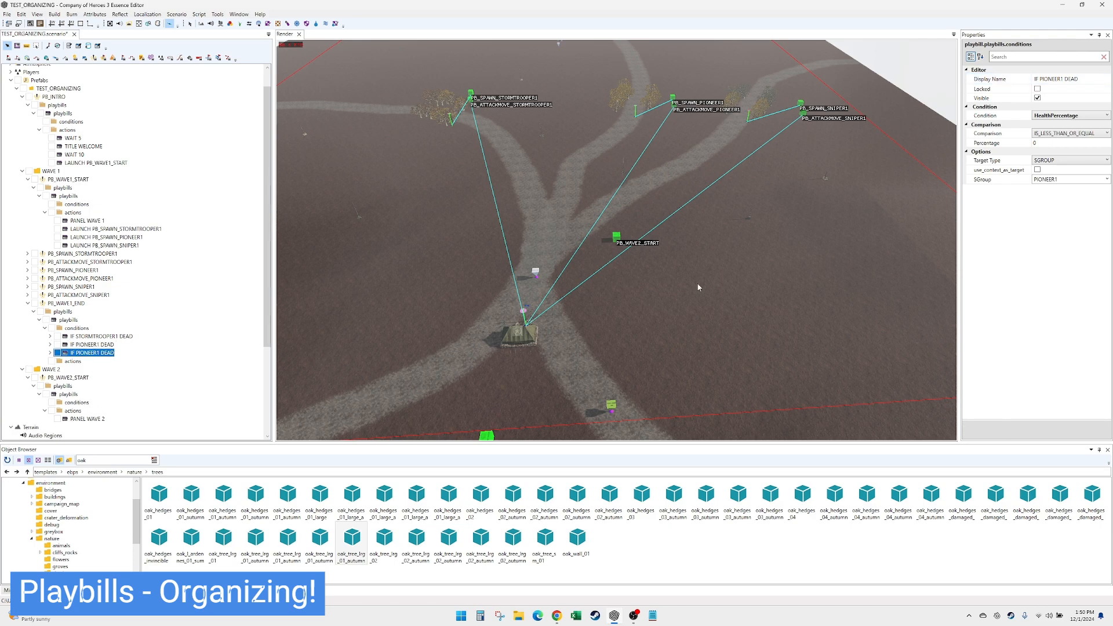
click(1052, 180)
click(1052, 181)
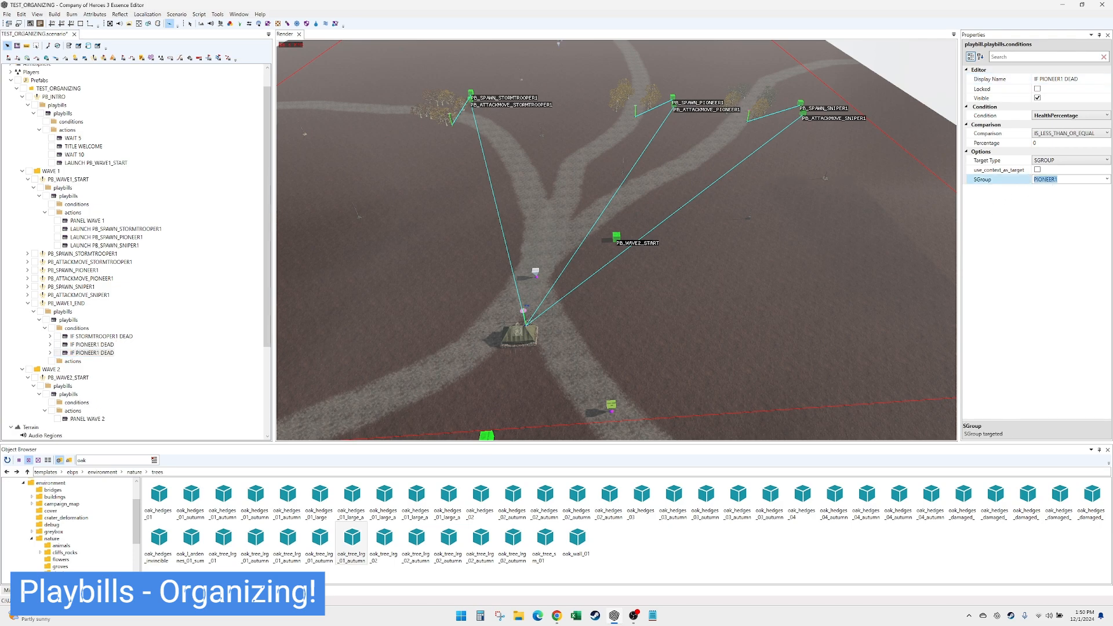
text(SINPER1)
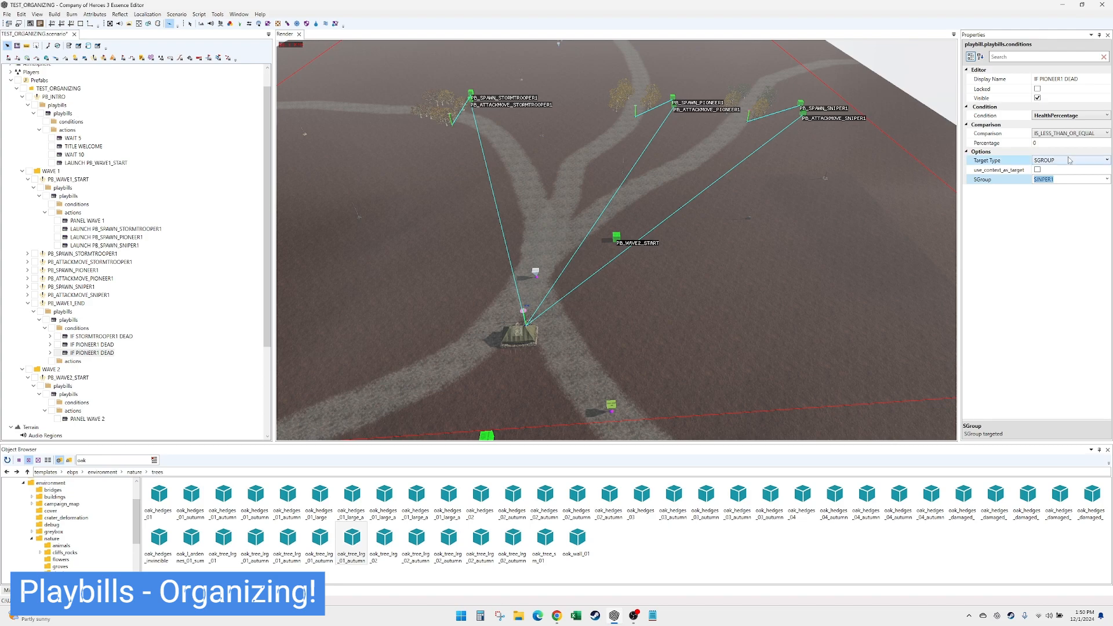
click(1055, 78)
double_click(1055, 79)
text(SINPER1)
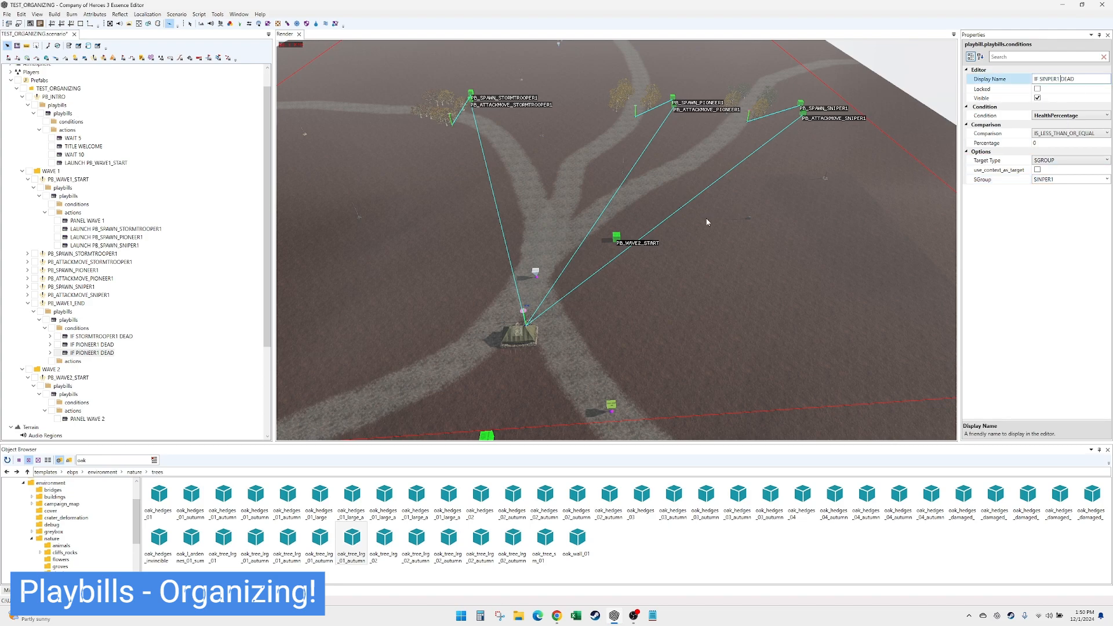
- Check the wave 1 end conditions and the boolean option of their parent playbills entry
click(92, 347)
click(96, 338)
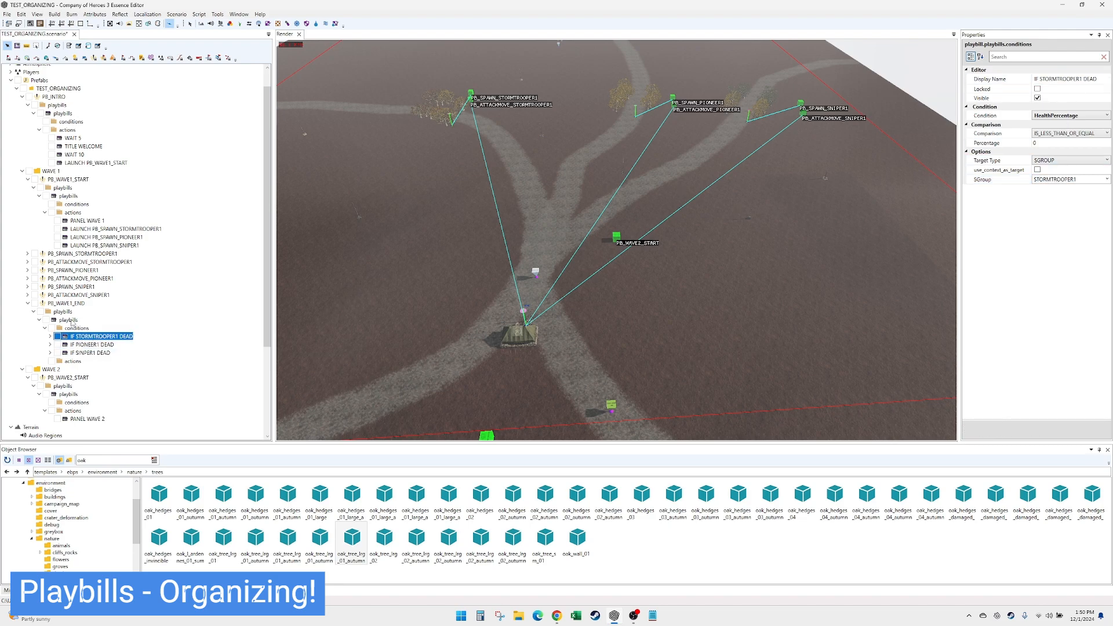
click(68, 320)
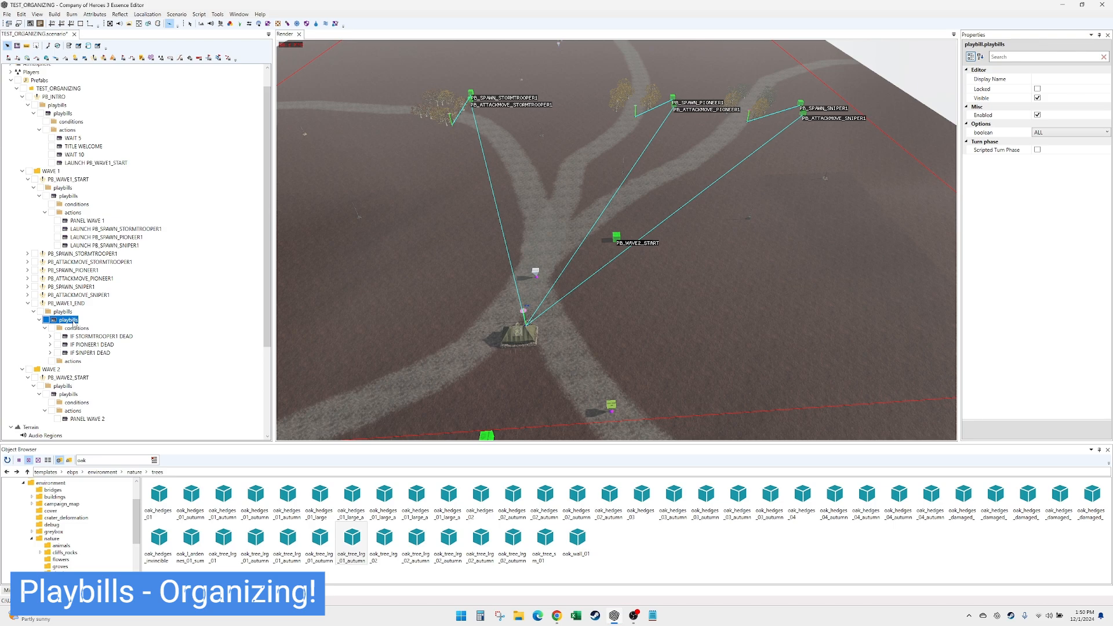
- Set the boolean option of PB_WAVE1_END's playbills entry to ALL and review its three squad-dead conditions
click(1053, 133)
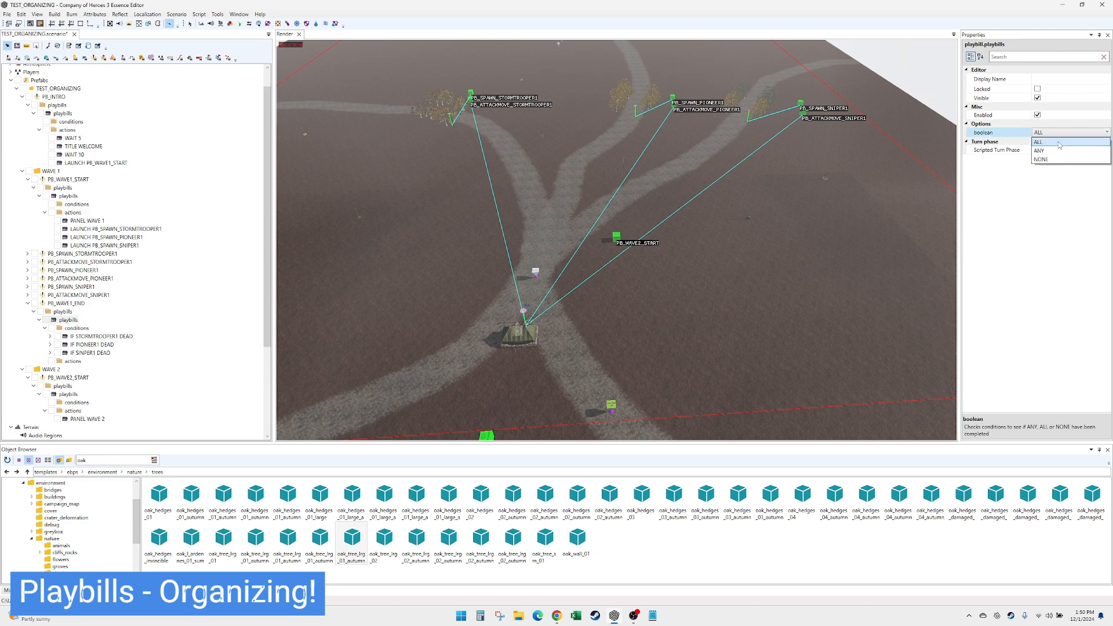
click(1041, 142)
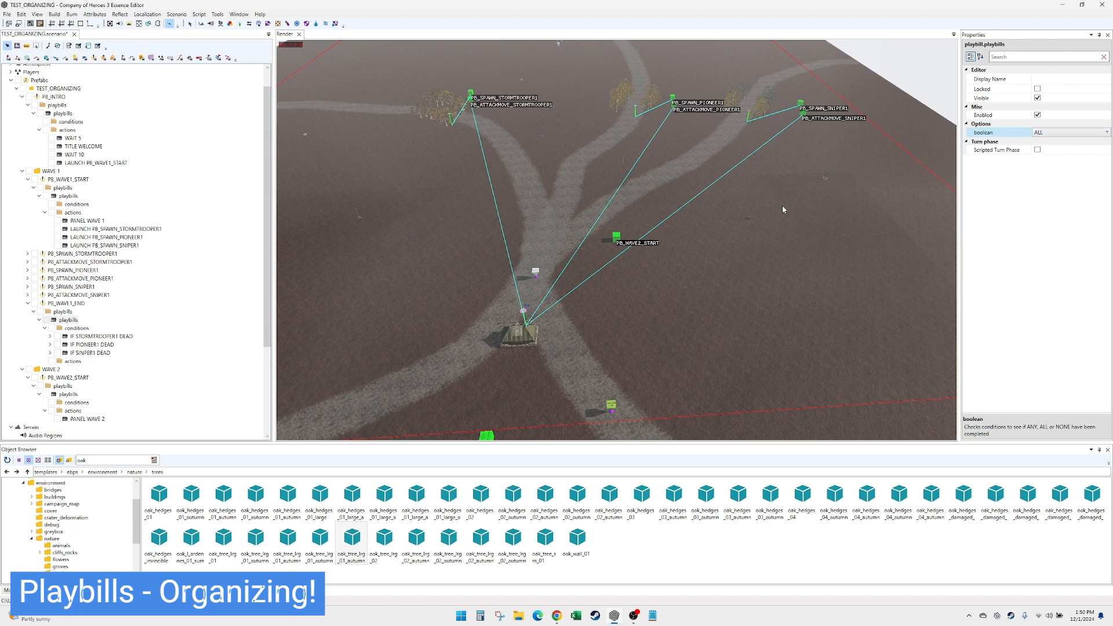
click(113, 338)
click(108, 345)
click(104, 353)
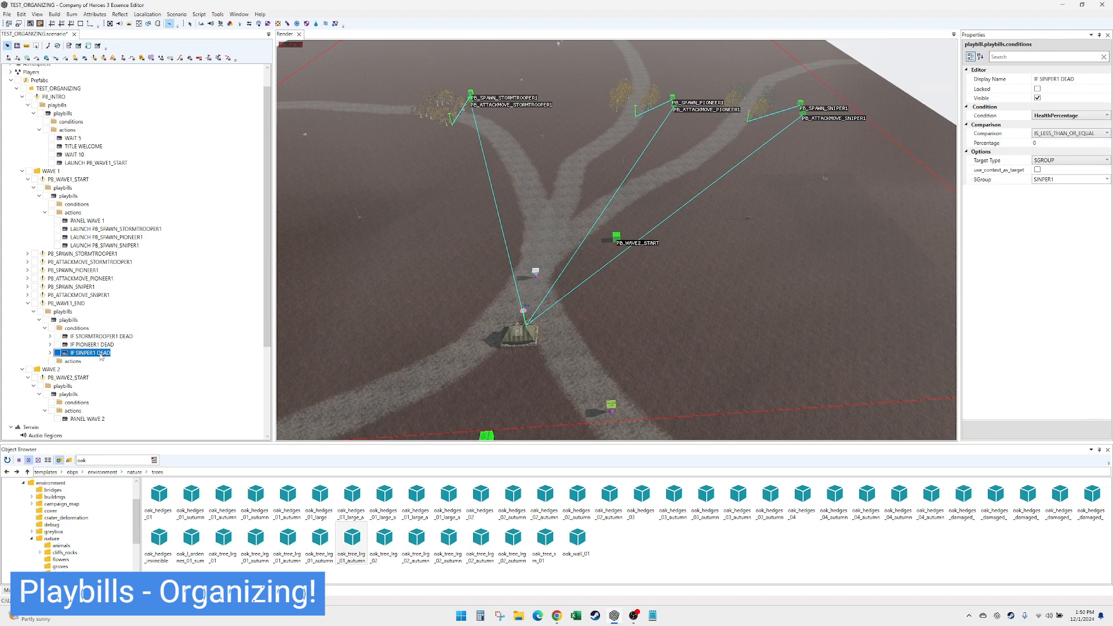
- Add an action to PB_WAVE1_END and set its type to UIShowInfoPanel
right_click(81, 361)
click(96, 366)
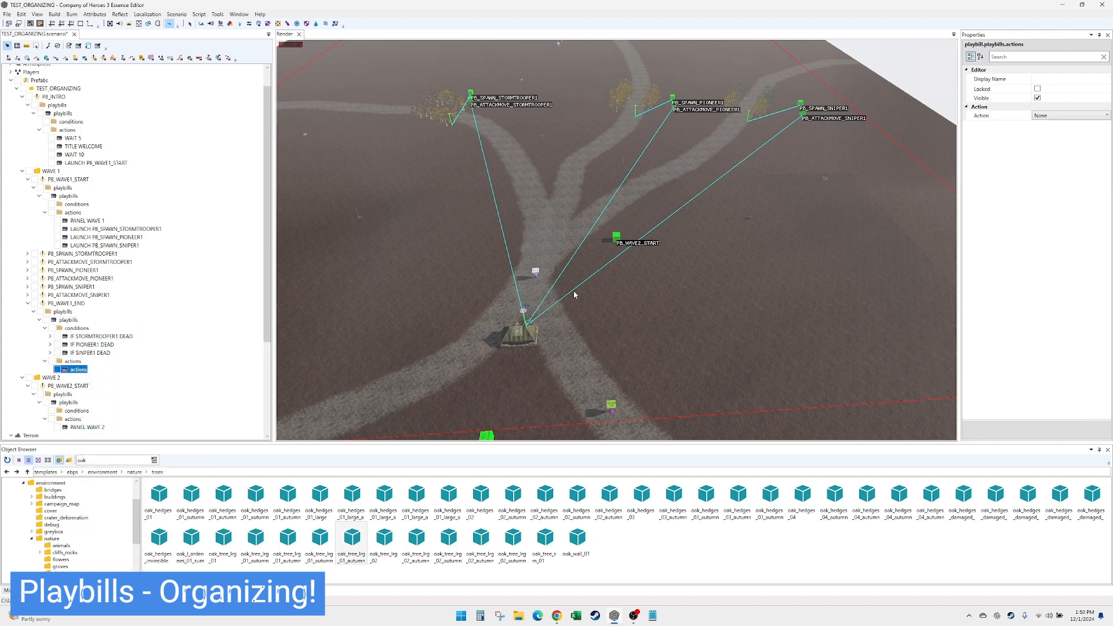
click(1080, 117)
drag(1107, 236, 1112, 319)
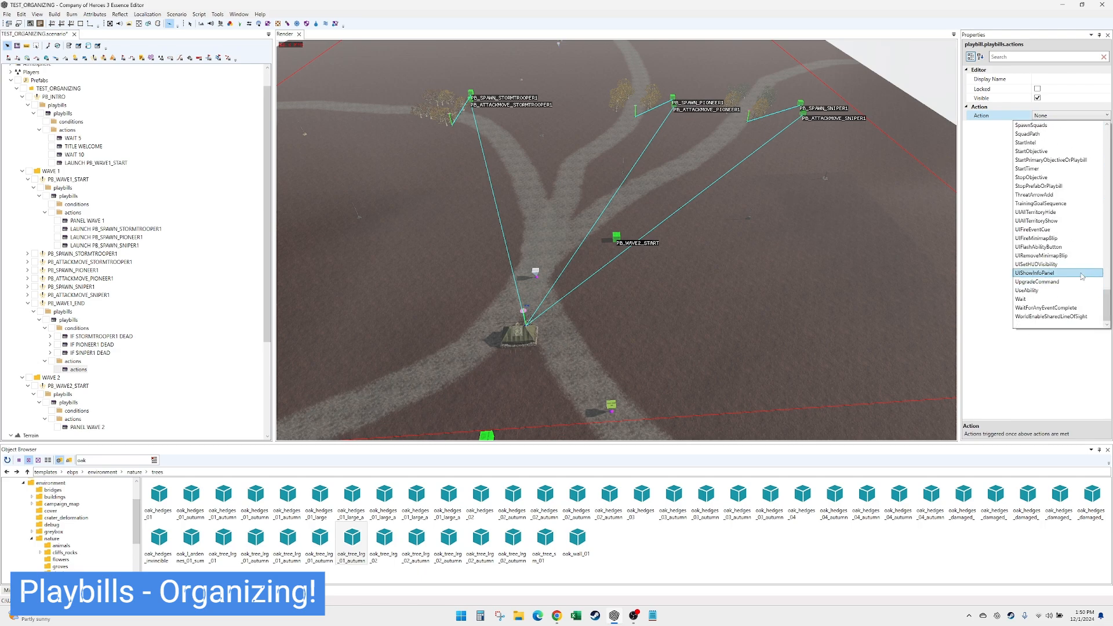
click(1035, 273)
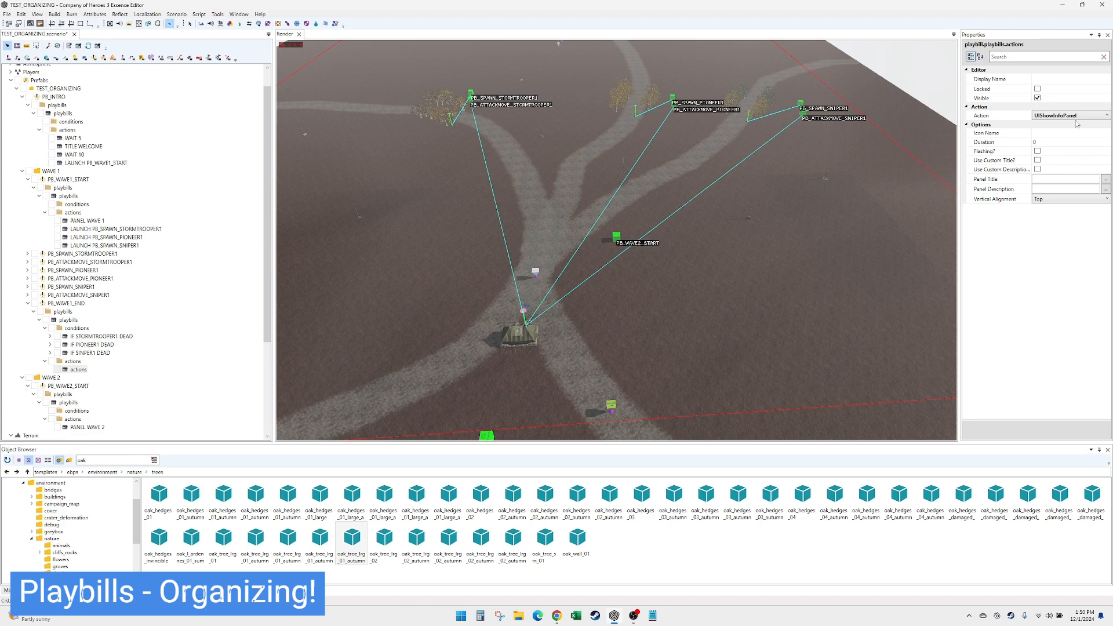
- Give the info panel the title WAVE 1 and the description COMPLETE
click(1055, 184)
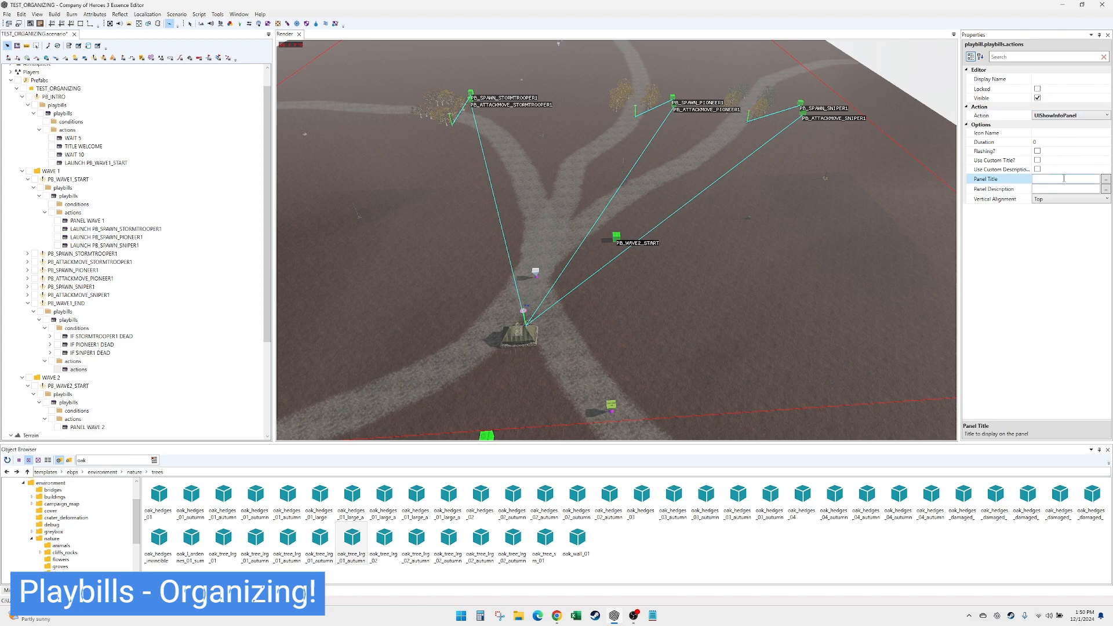
text(WAV)
key(Tab)
text(cOMPE)
key(BackSpace)
key(BackSpace)
key(BackSpace)
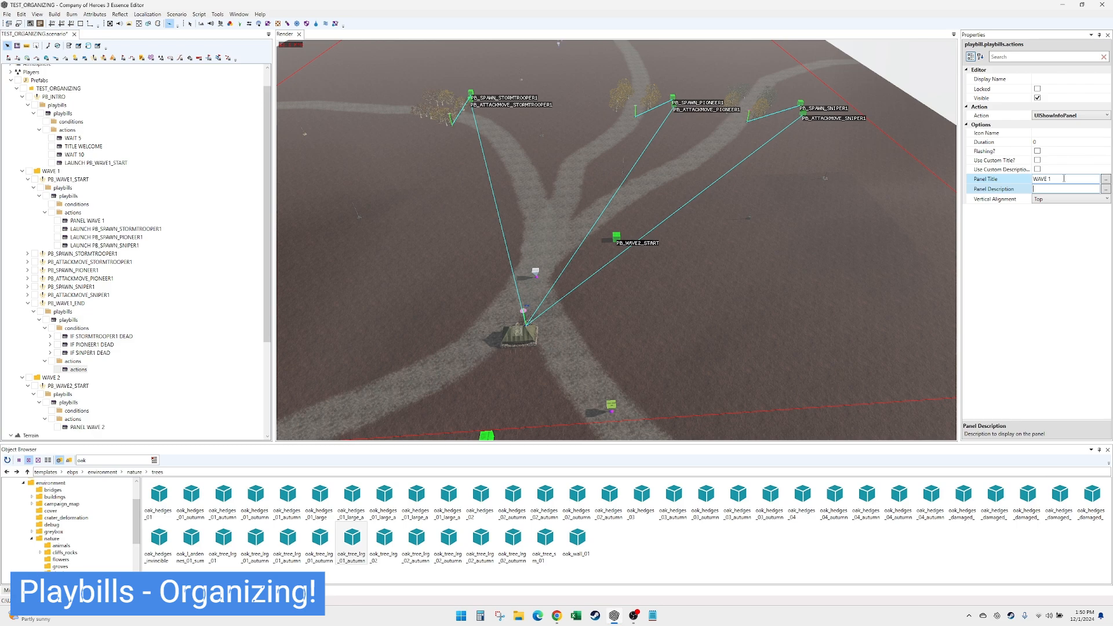
text(COMPLETE)
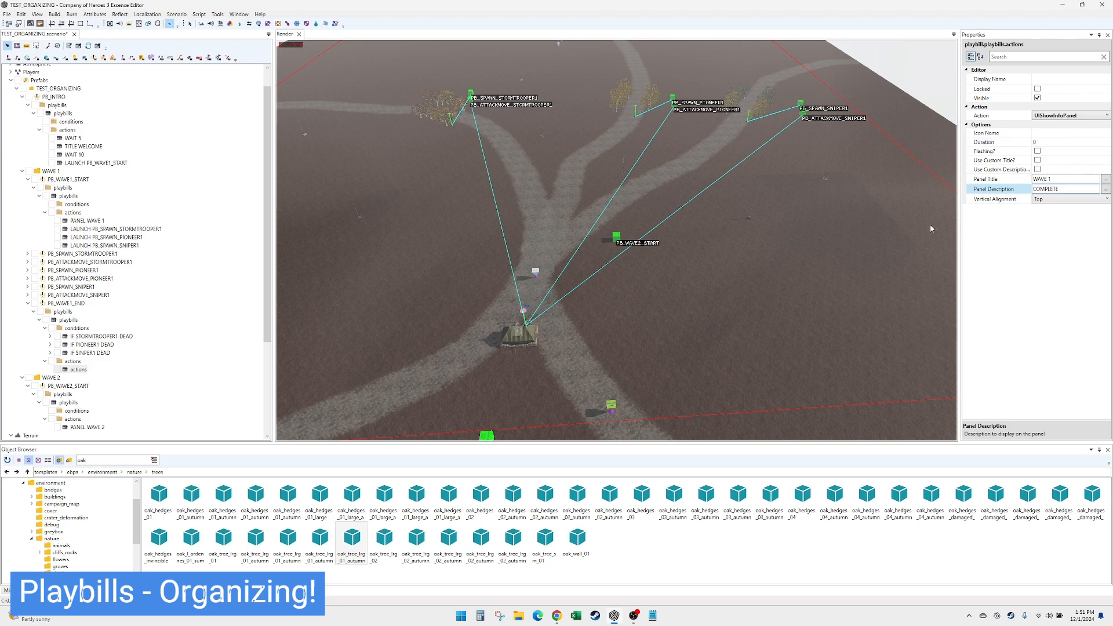
- Set the info panel action's display name to PANEL WAVE 1 COMPLETE
click(1080, 79)
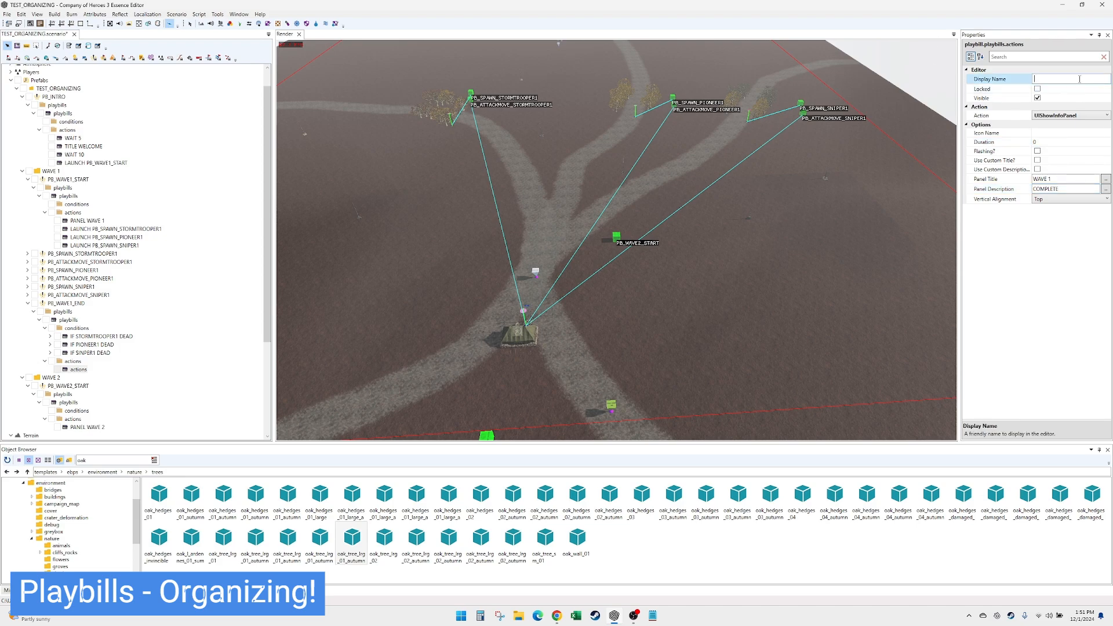
text(PANEL WAVE 1 COMPLETE)
click(84, 371)
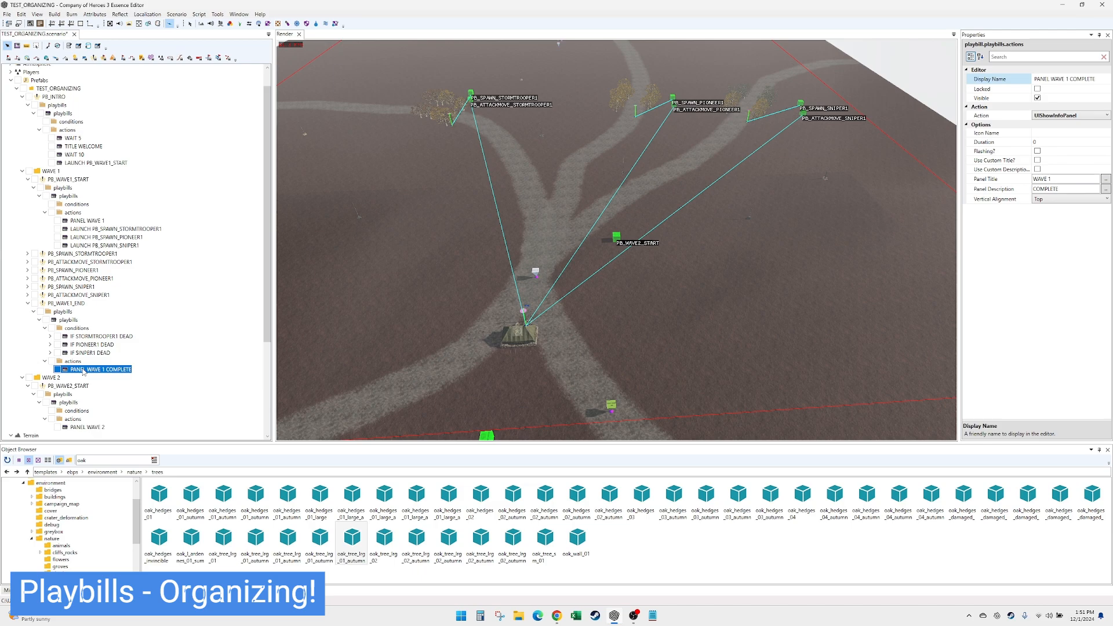
- Add a Wait action after PANEL WAVE 1 COMPLETE with a duration of 10
right_click(96, 370)
click(160, 409)
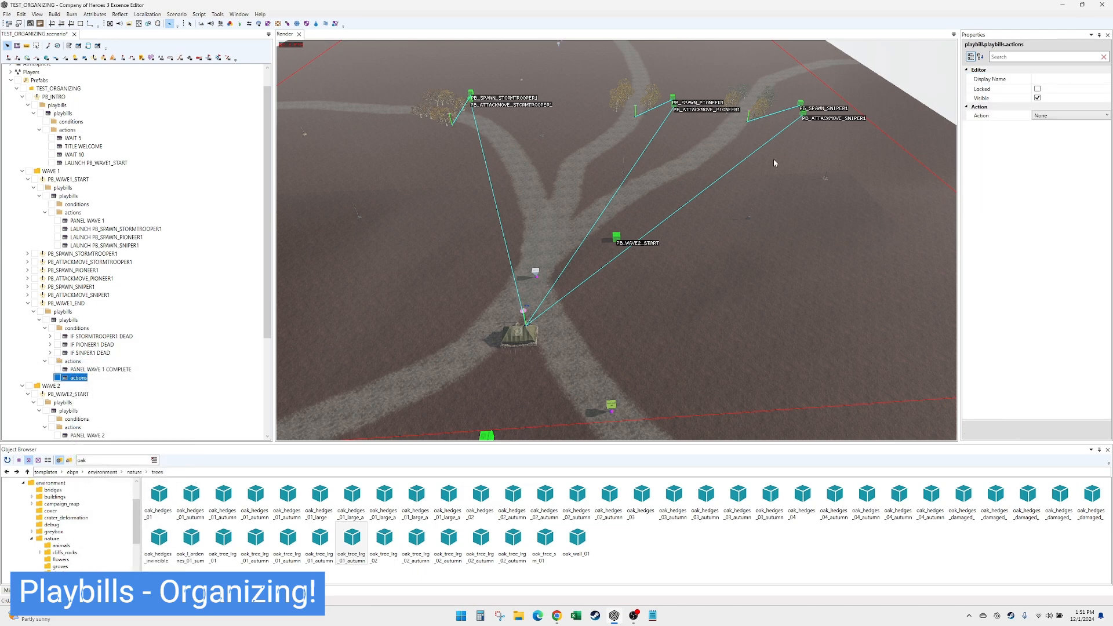
click(1057, 116)
scroll(1086, 306, down, 10)
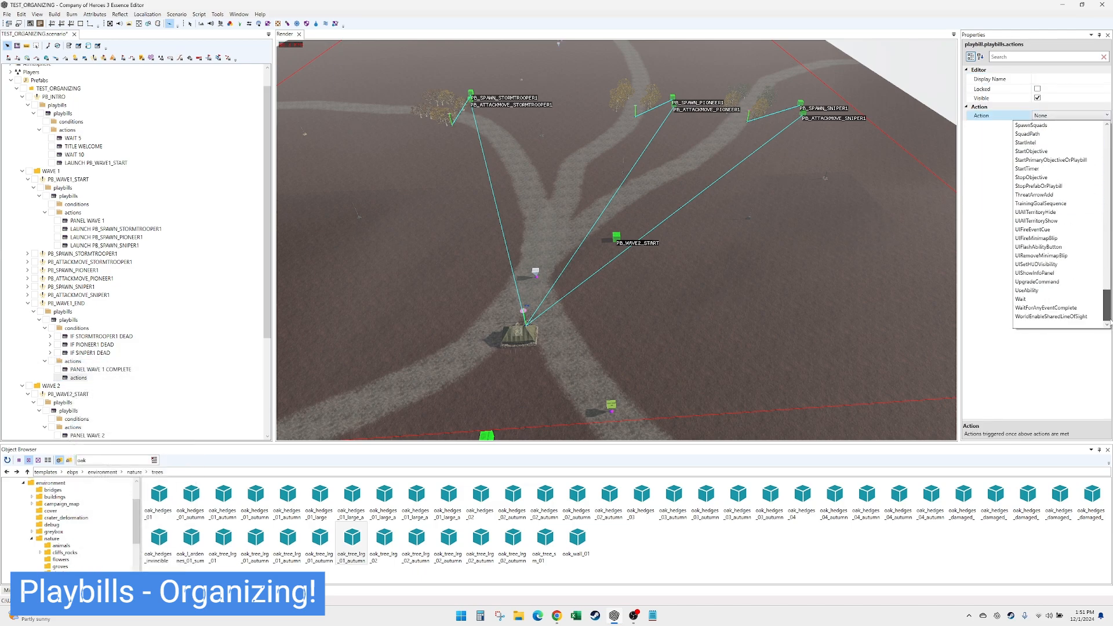
click(1086, 299)
click(1044, 134)
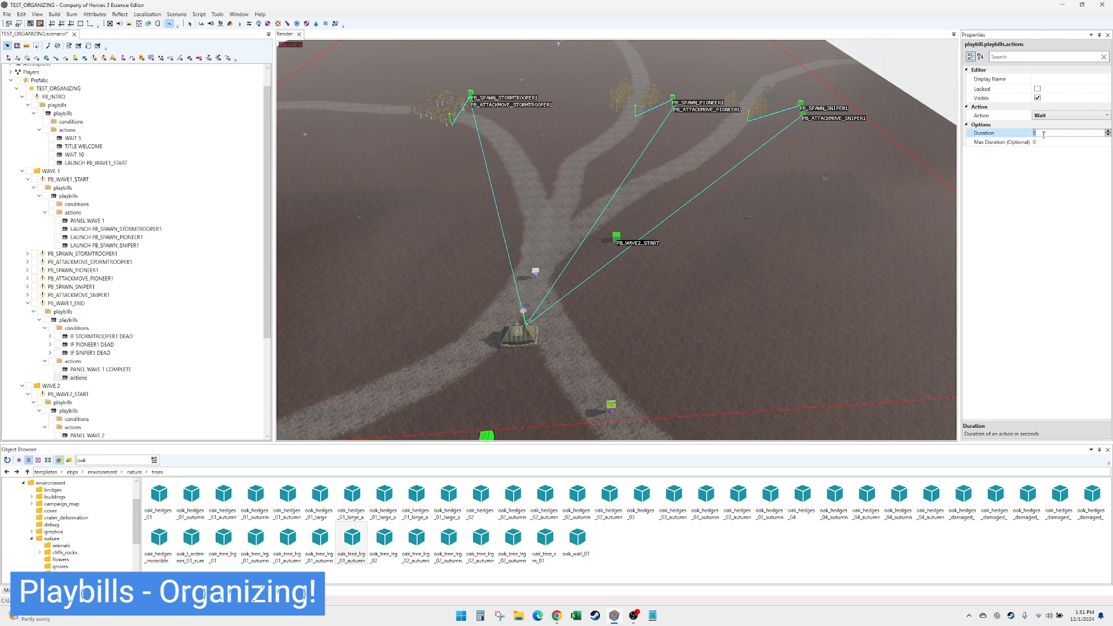
text(10)
- Set the display name of the new Wait action in PB_WAVE1_END to WAIT 10
click(1046, 79)
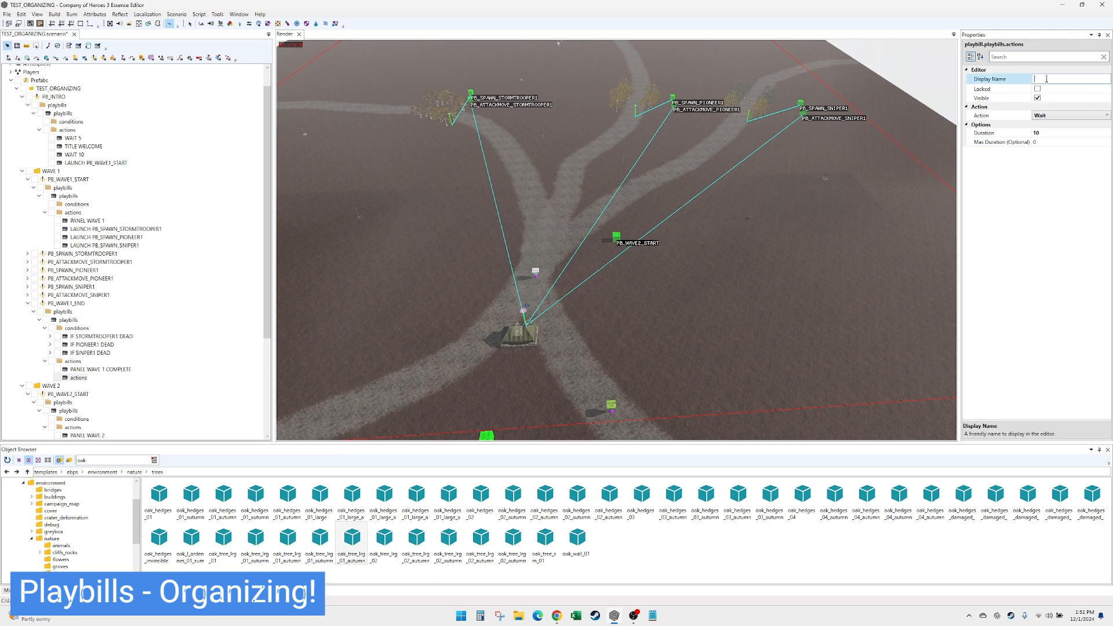
text(WAI 10 10)
click(83, 379)
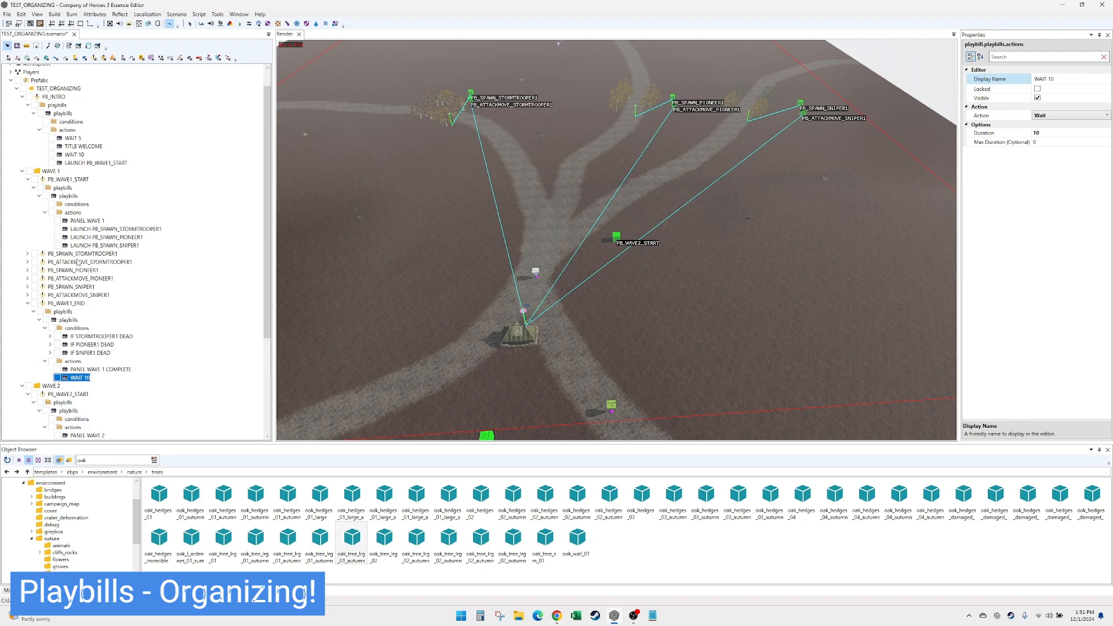
- Add a third action to PB_WAVE1_END, after WAIT 10
click(73, 361)
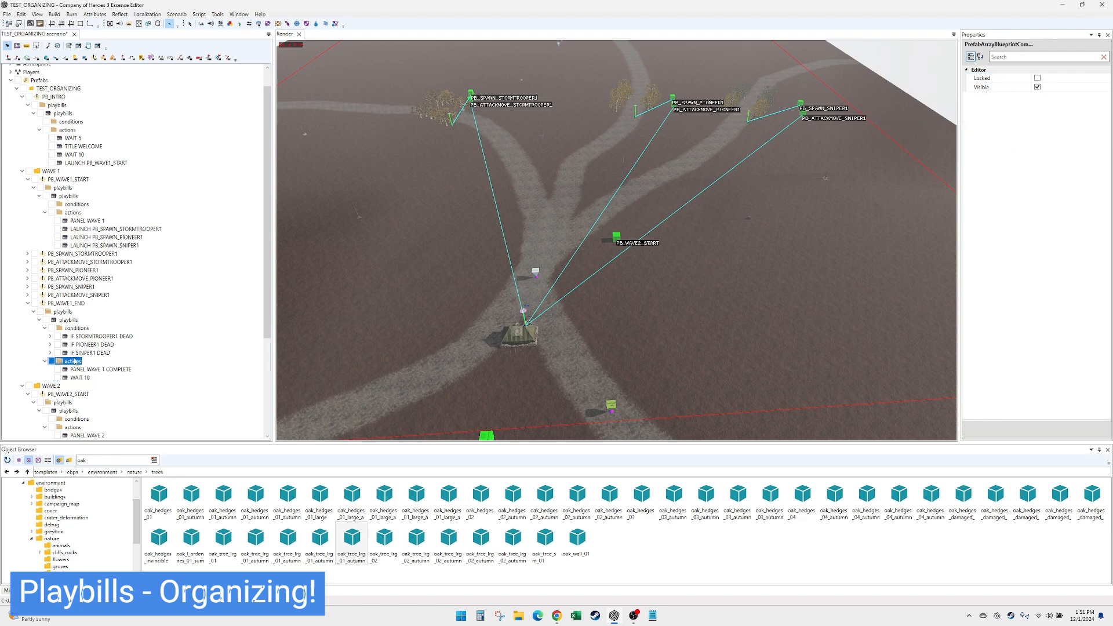
click(67, 304)
click(69, 363)
right_click(77, 363)
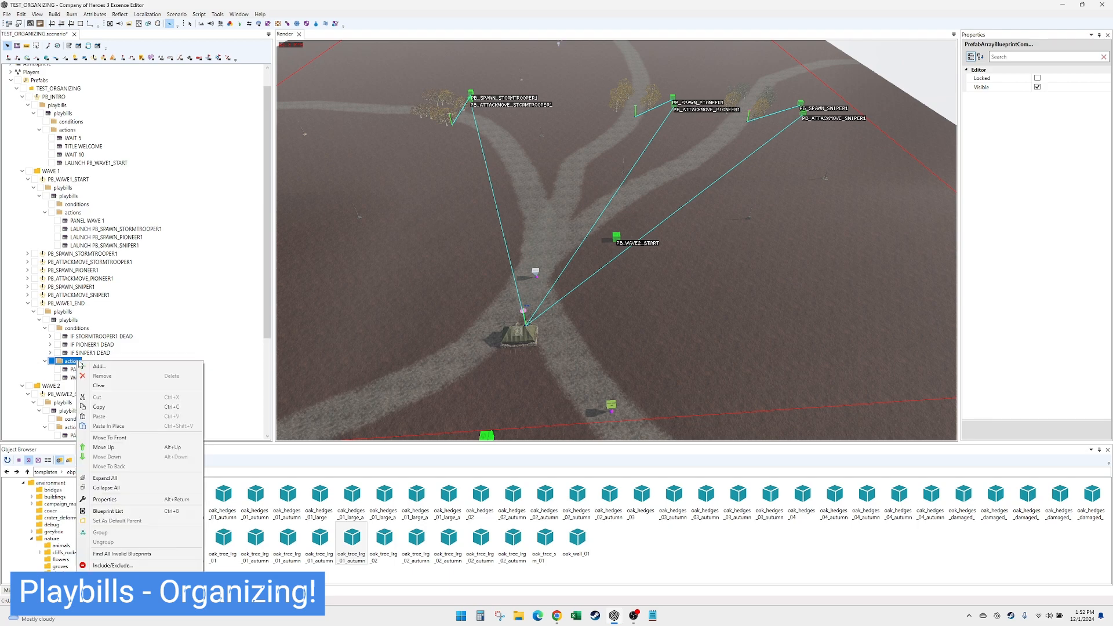
click(96, 368)
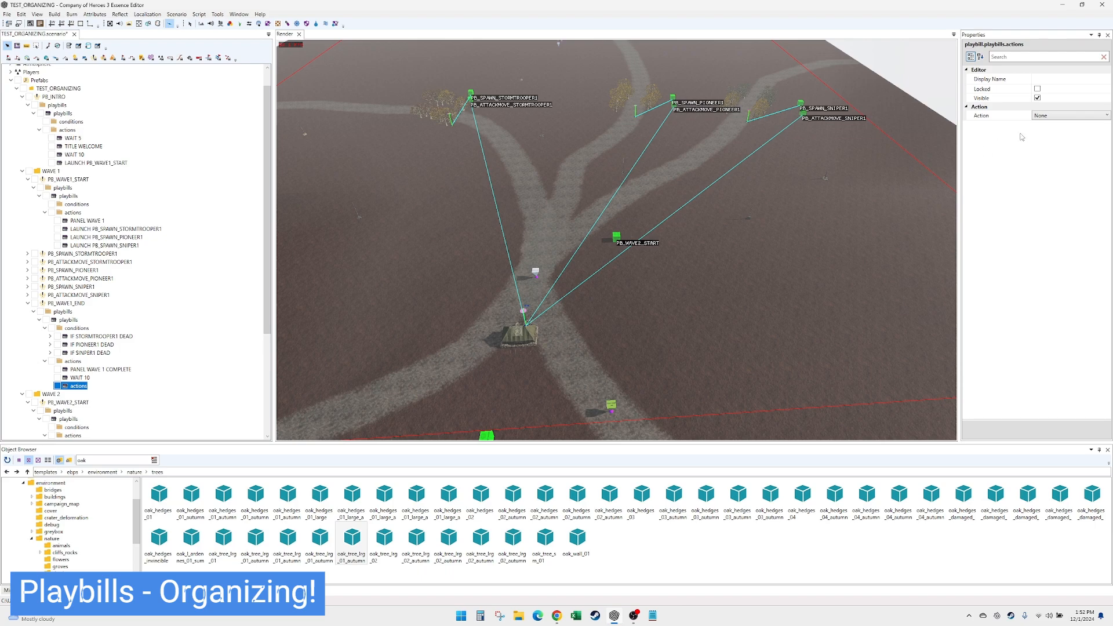
click(998, 115)
click(1070, 116)
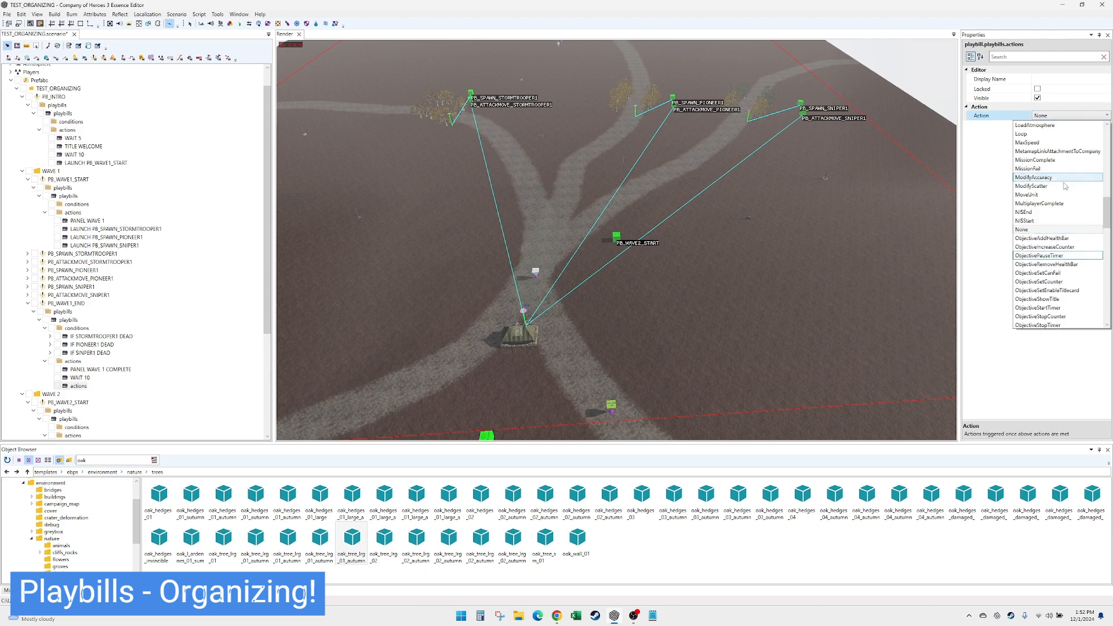
scroll(1072, 221, up, 4)
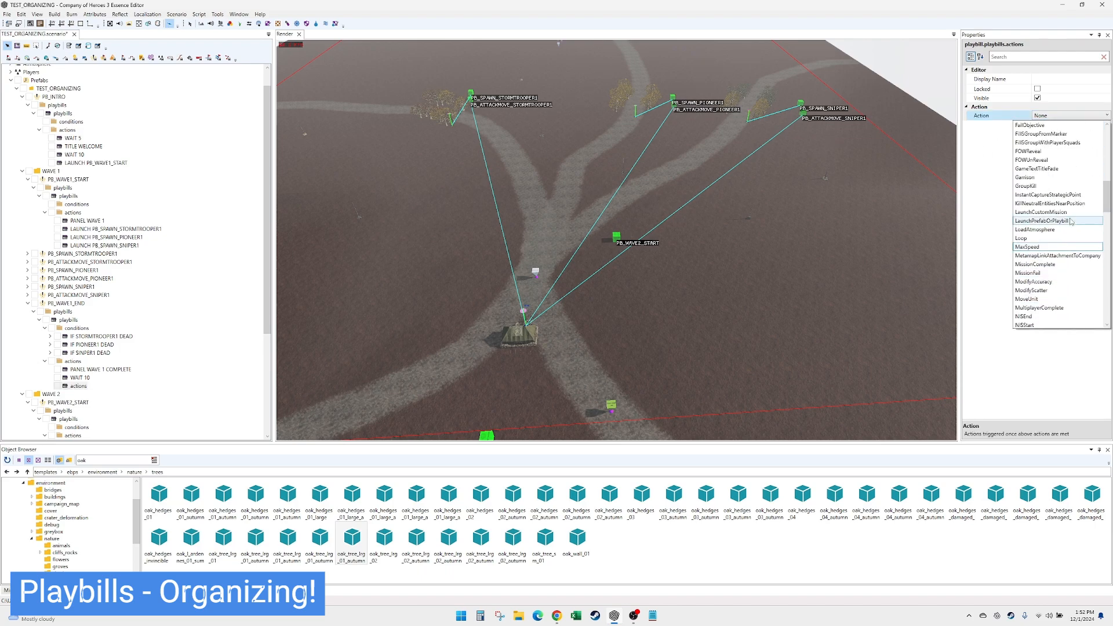
click(1067, 186)
click(1062, 141)
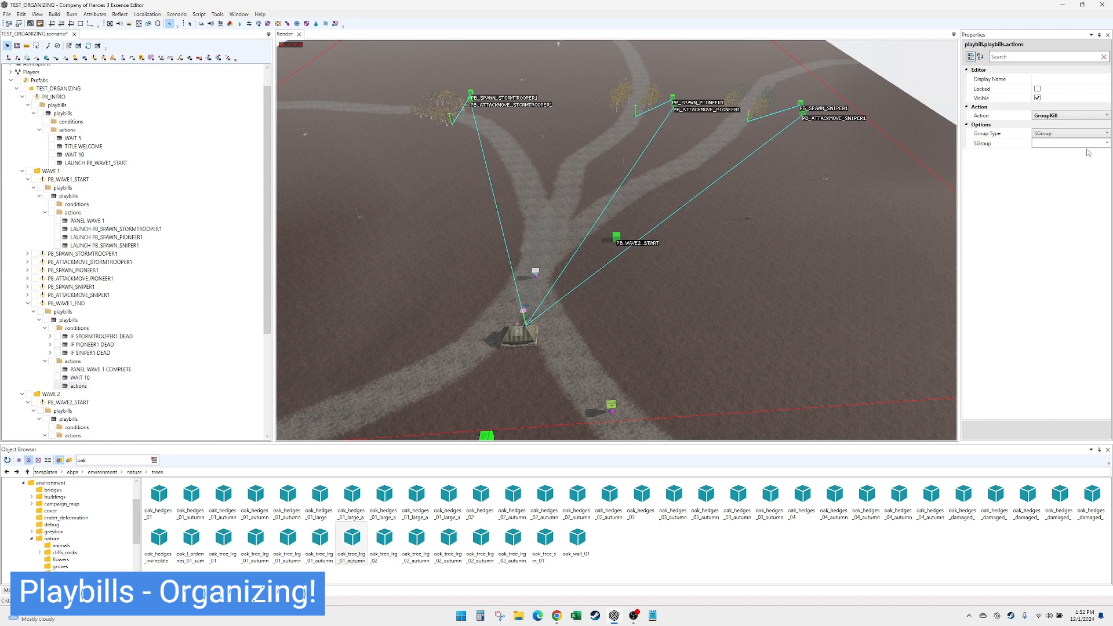
- Set the new action's type to StopPrefabOrPlaybill with PB_ATTACKMOVE_PIONEER1 as its prefab
click(1082, 117)
scroll(1080, 249, up, 4)
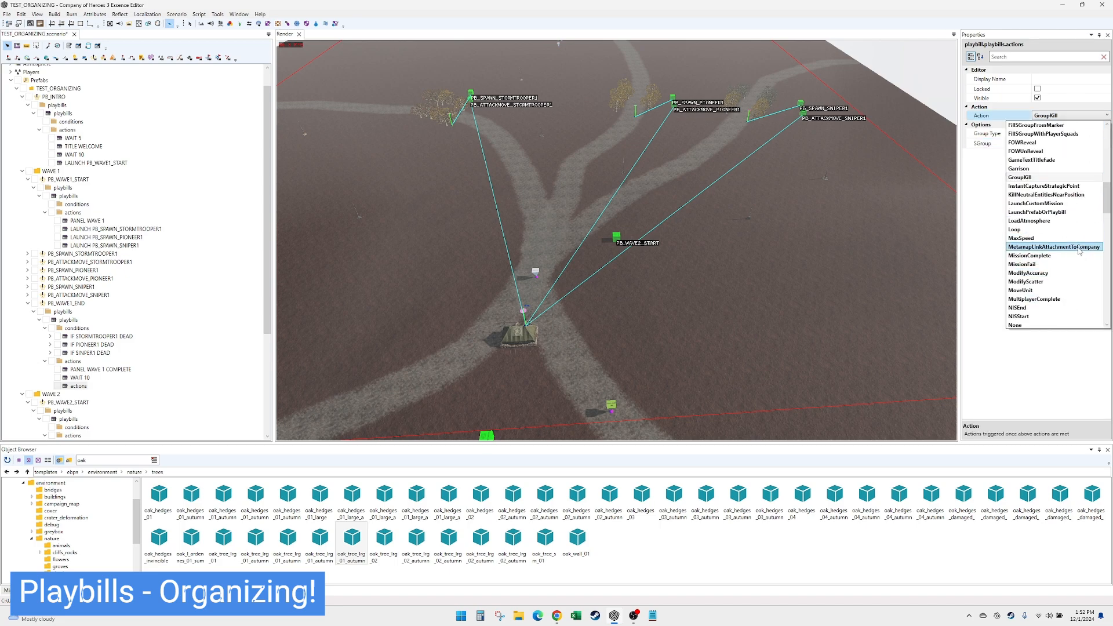
scroll(1081, 251, down, 10)
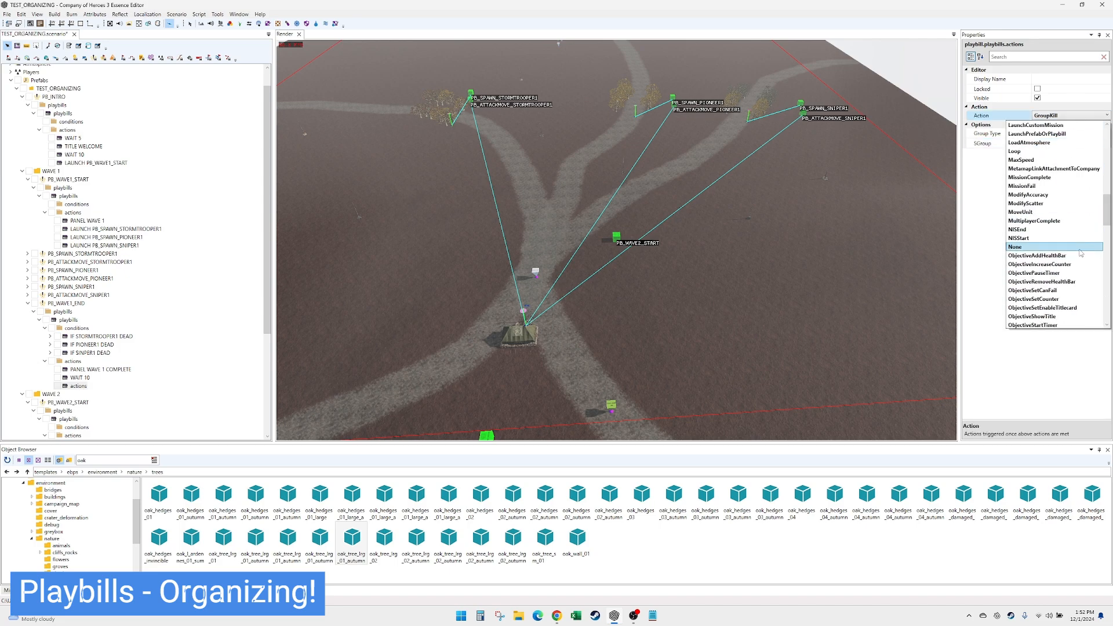
scroll(1078, 267, down, 7)
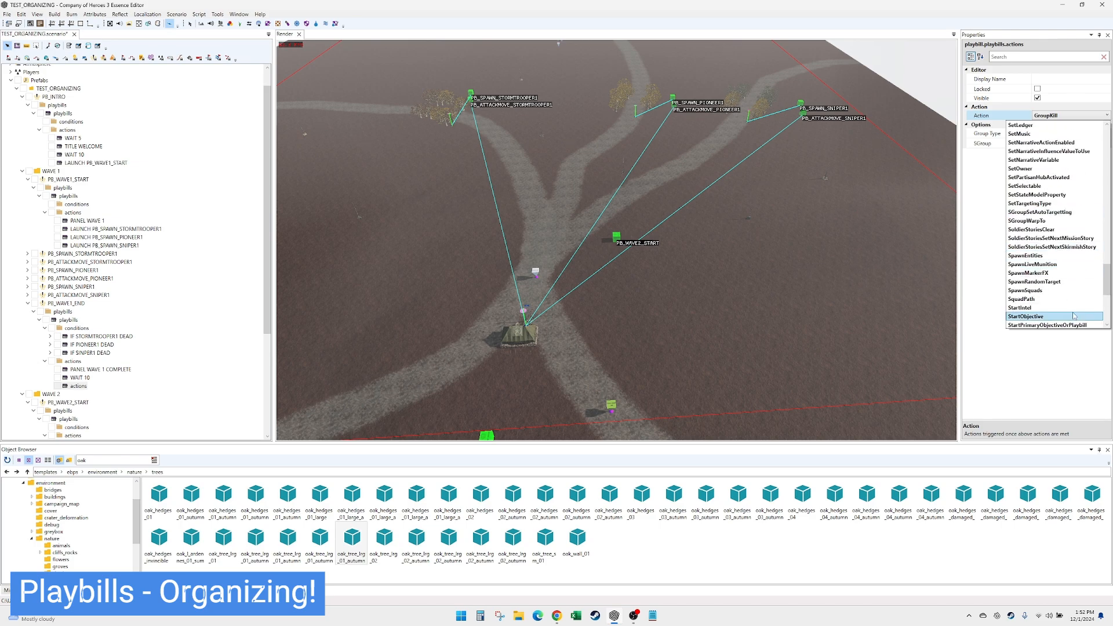
scroll(1074, 316, down, 2)
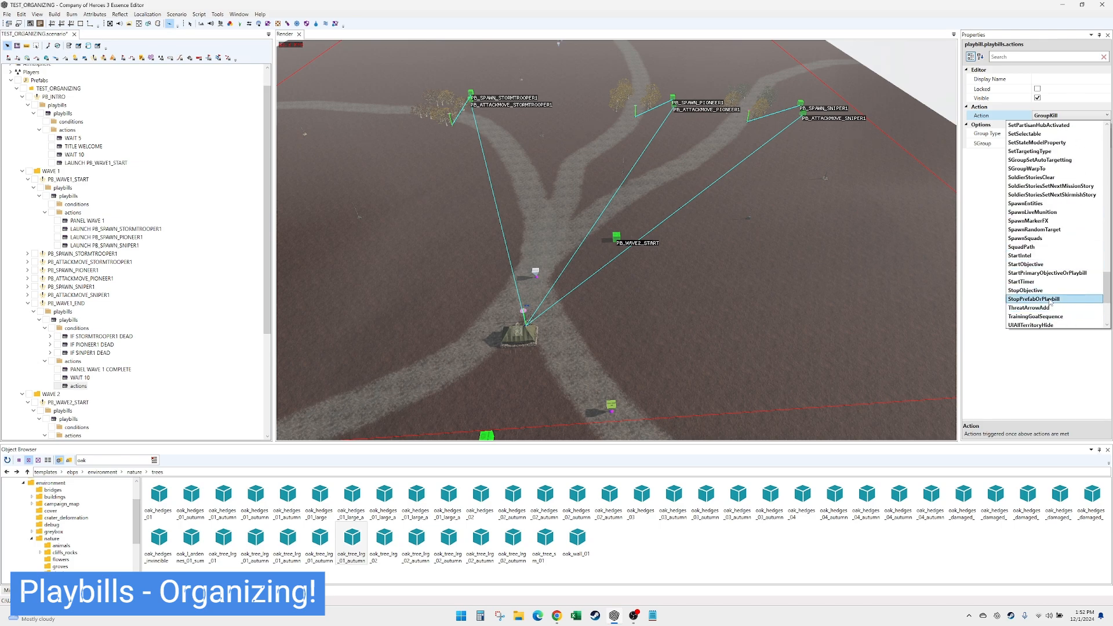
click(1053, 300)
click(1063, 133)
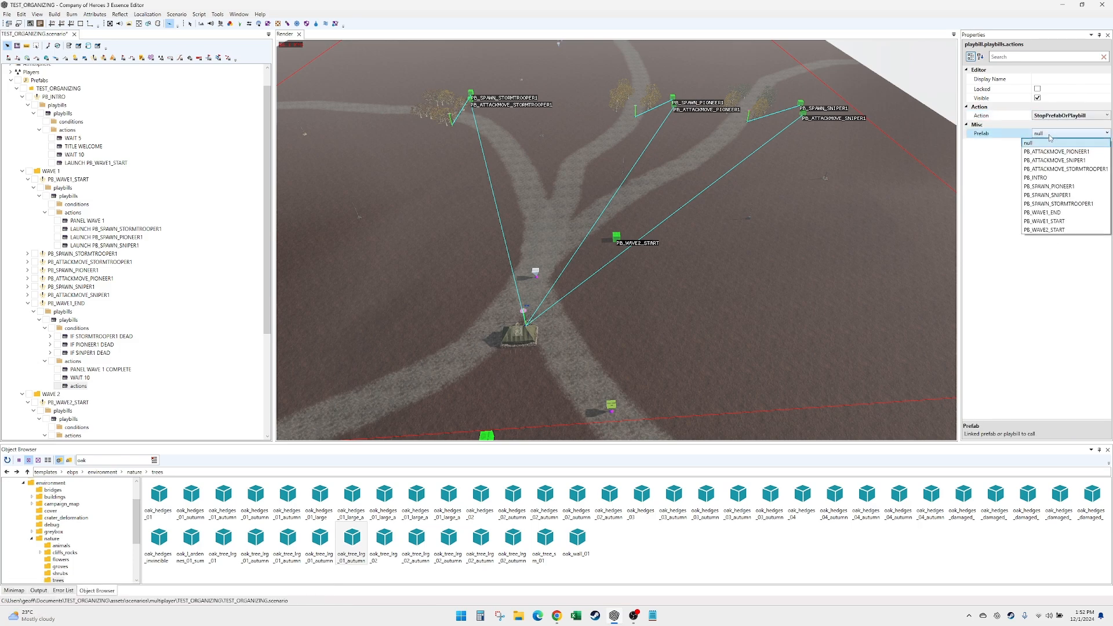
click(1090, 153)
- Set the stop action's display name to STOP PB_ATTACKMOVE_PIONEER1
click(1056, 79)
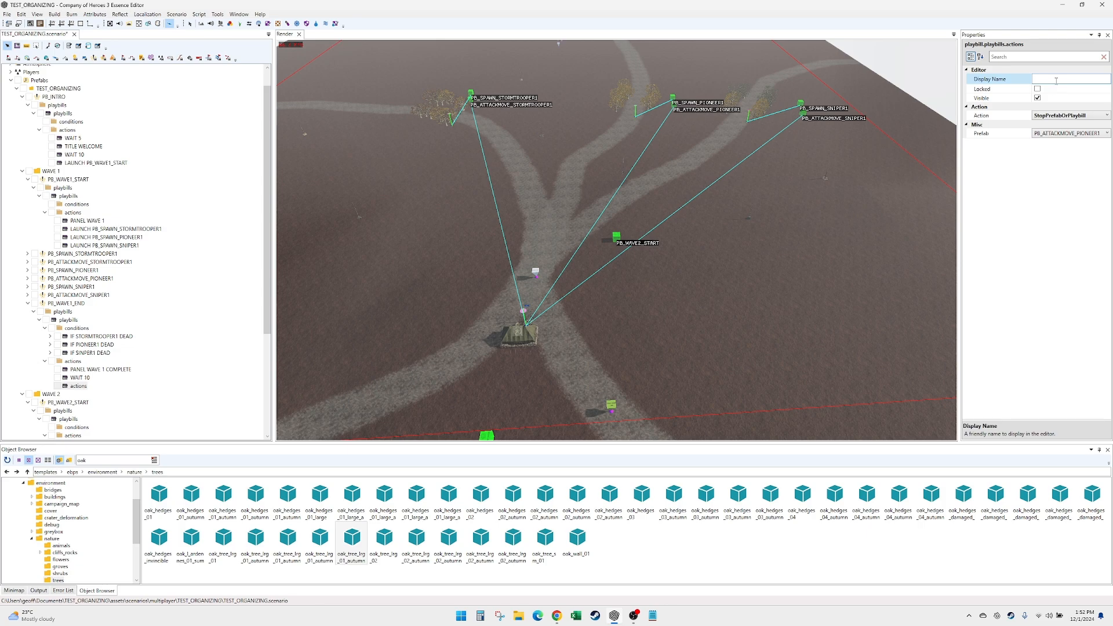
text(STOP PB_ATTACKMOVE)
text(_PINN)
text(EER1)
click(81, 388)
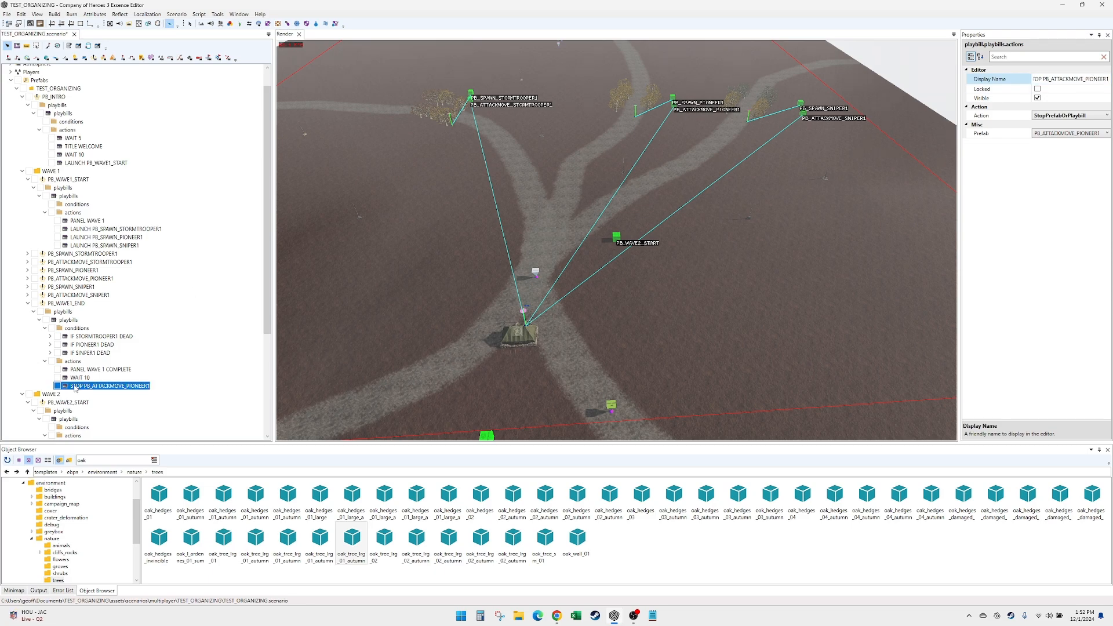
- Duplicate the pioneer stop action twice, then set the first copy's prefab to PB_ATTACKMOVE_SNIPER1 and name it STOP PB_ATTACKMOVE_SNIPER1
key(ctrl+v)
click(90, 396)
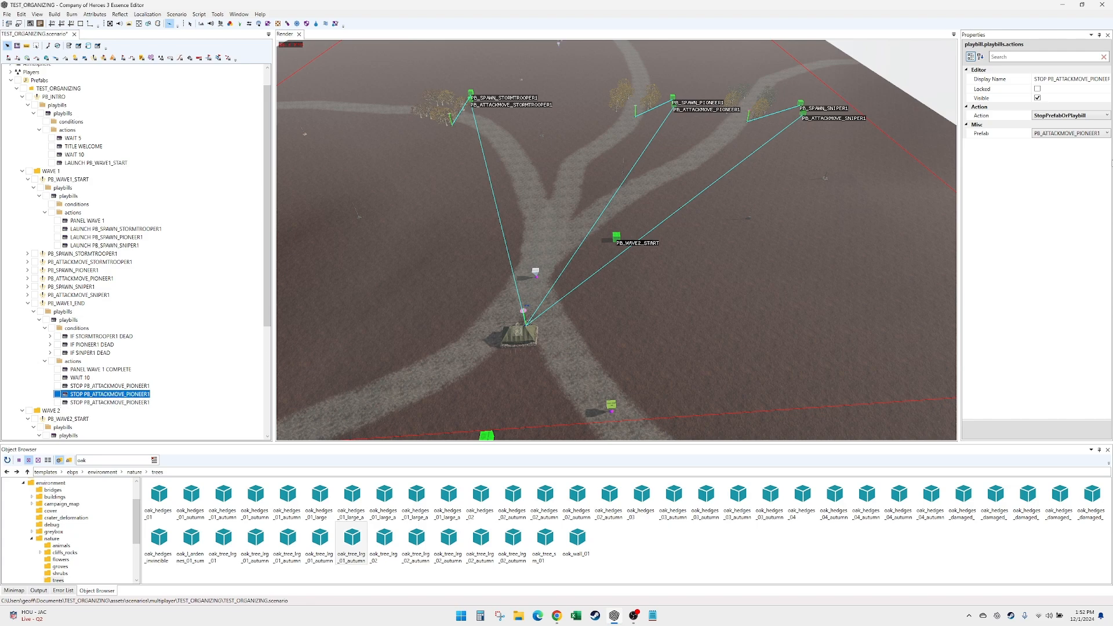
click(1093, 134)
click(1067, 149)
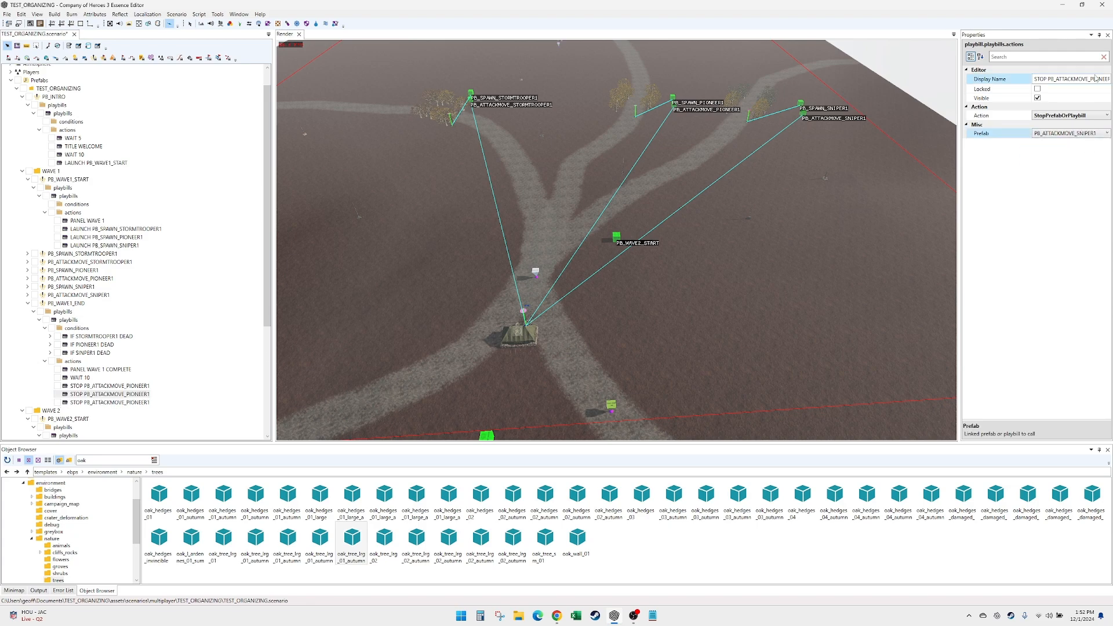
double_click(1104, 80)
text(SNIPER1)
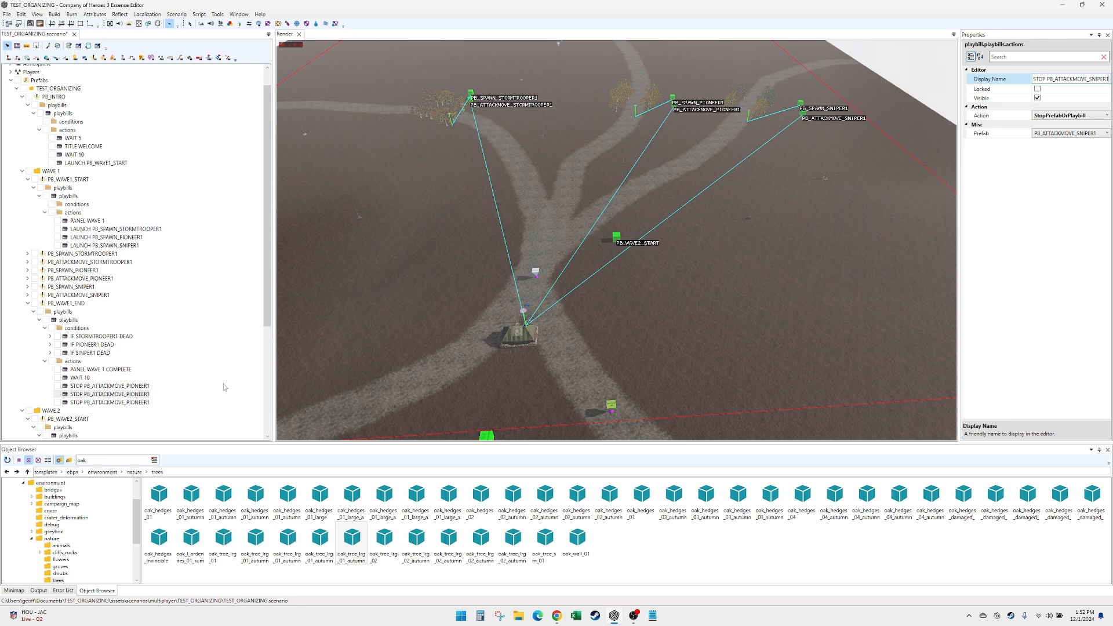
key(Return)
click(139, 396)
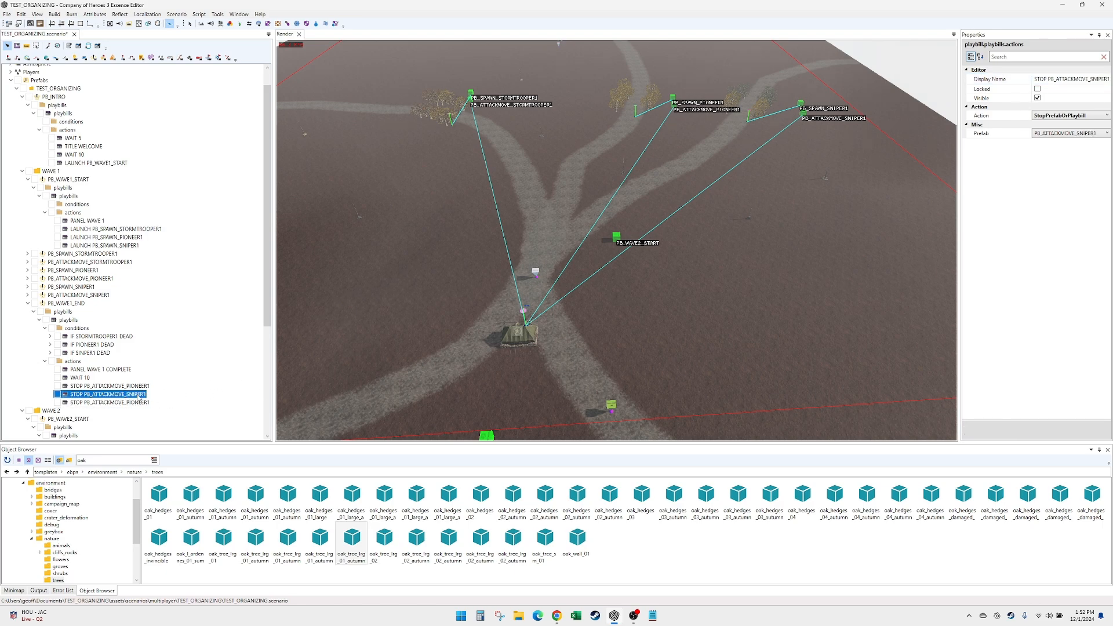
- Set the second copied stop action's prefab to PB_ATTACKMOVE_STORMTROOPER1 and name it STOP PB_ATTACKMOVE_STORMTROOPER1
click(144, 403)
click(1069, 133)
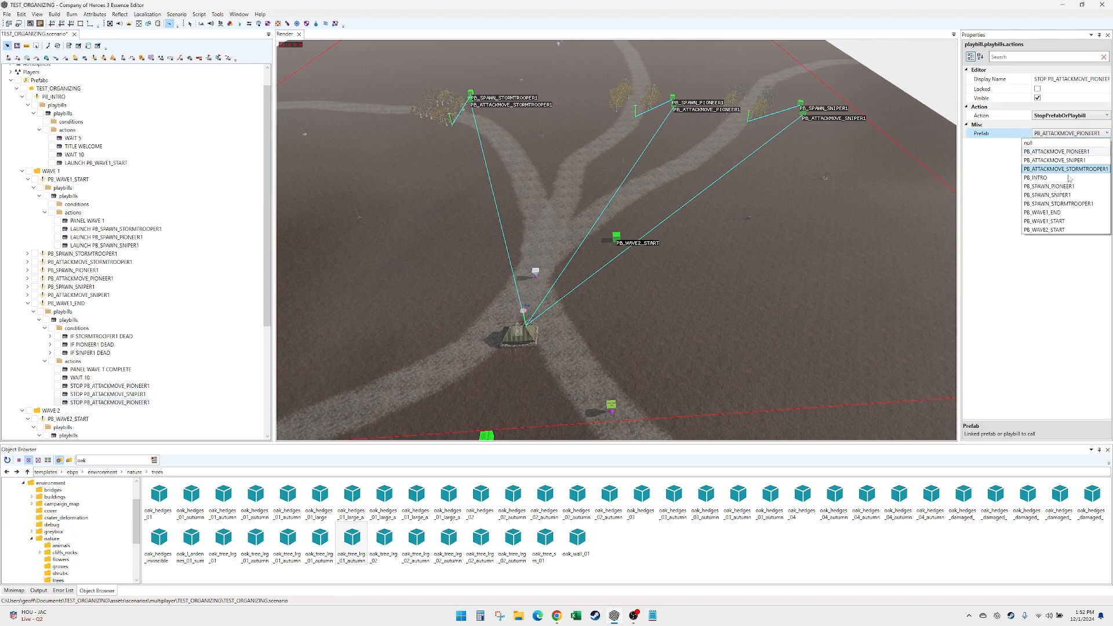
click(1078, 169)
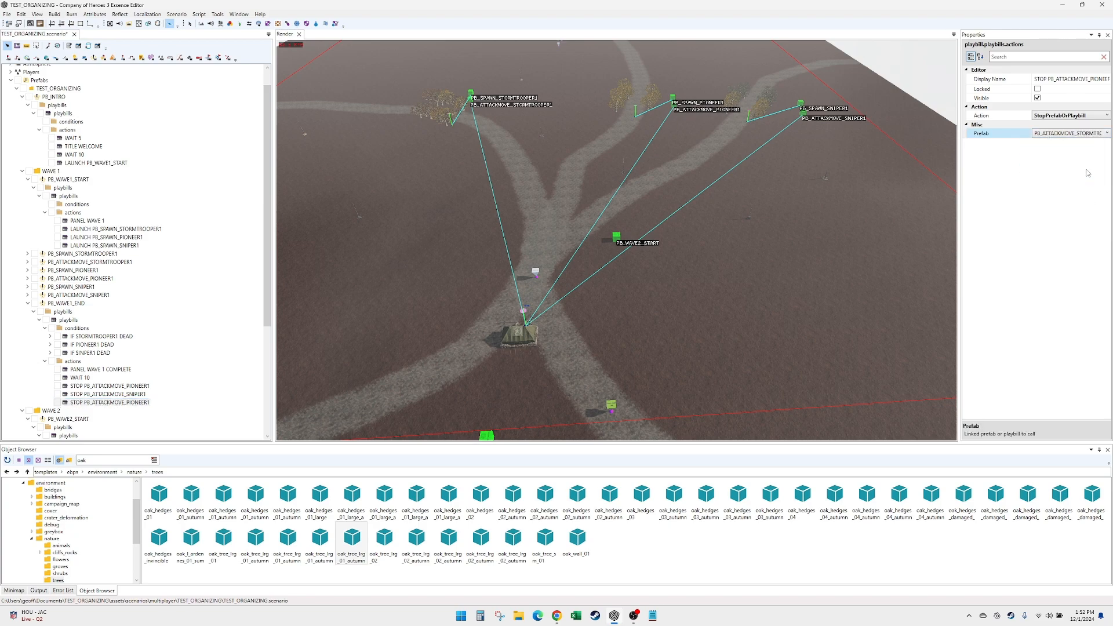
double_click(1101, 79)
text(STOR)
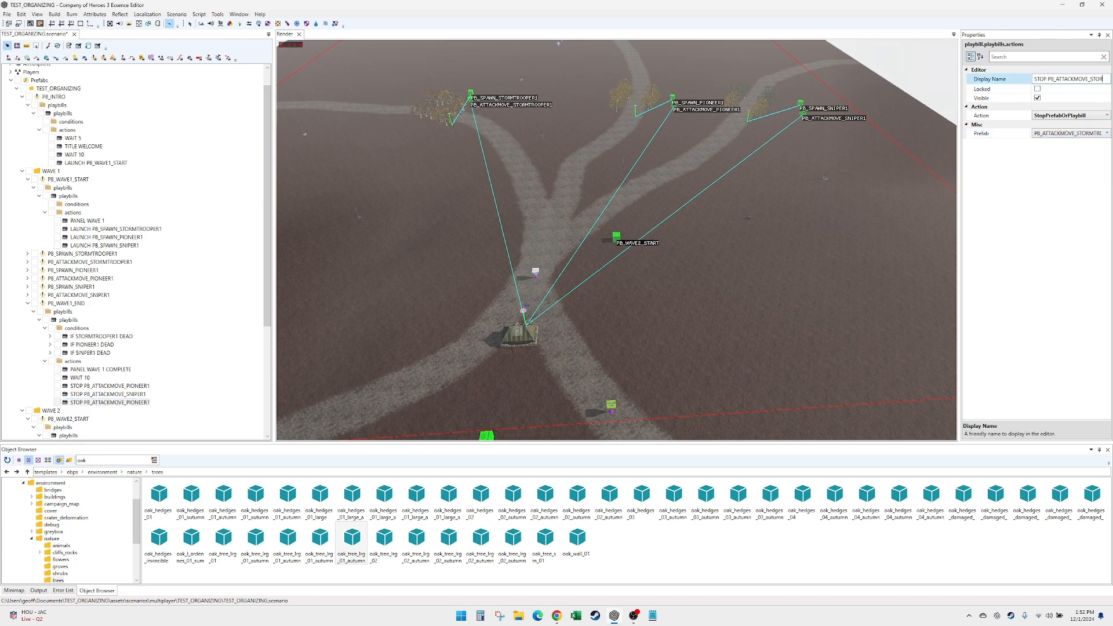
text(MTROOPER1)
click(133, 386)
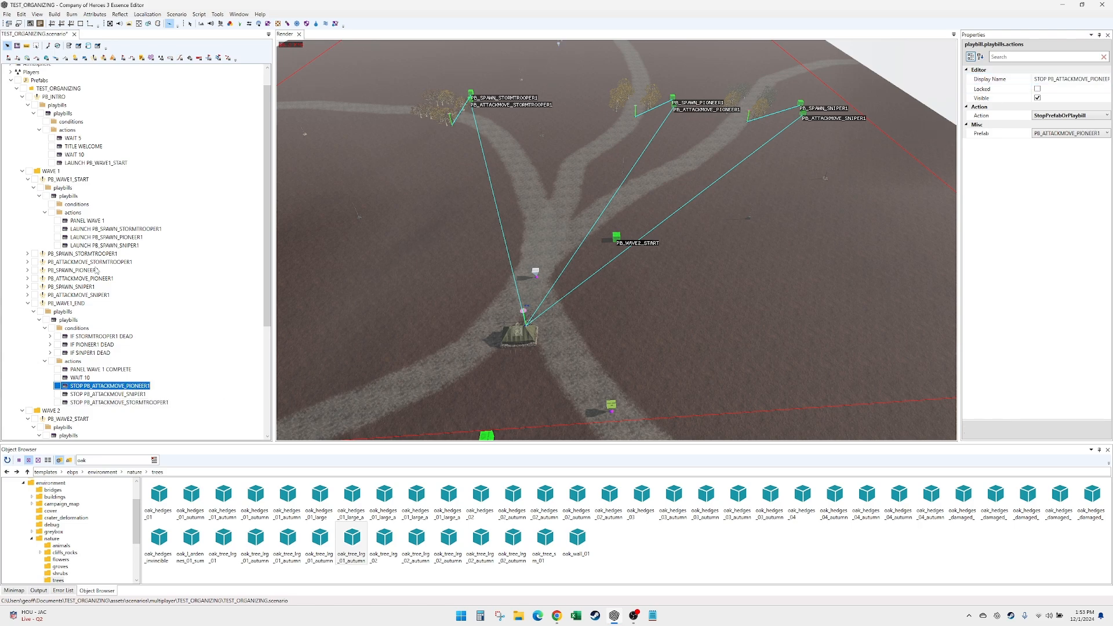
- Add a condition to the PB_ATTACKMOVE_STORMTROOPER1 playbill and set its type to HealthPercentage
click(27, 262)
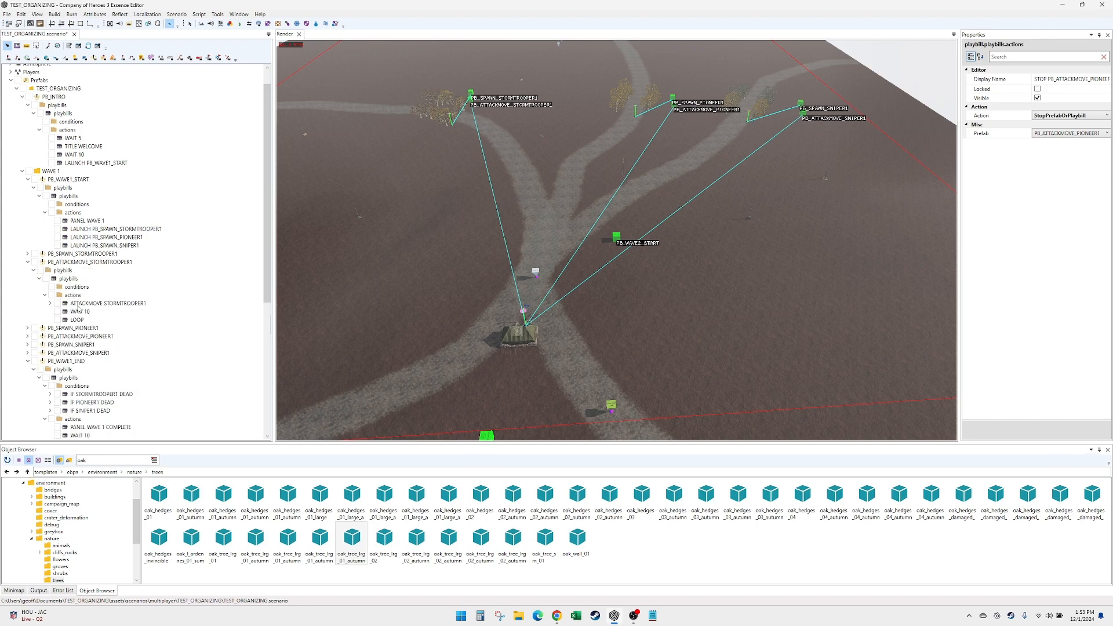
right_click(81, 288)
click(103, 290)
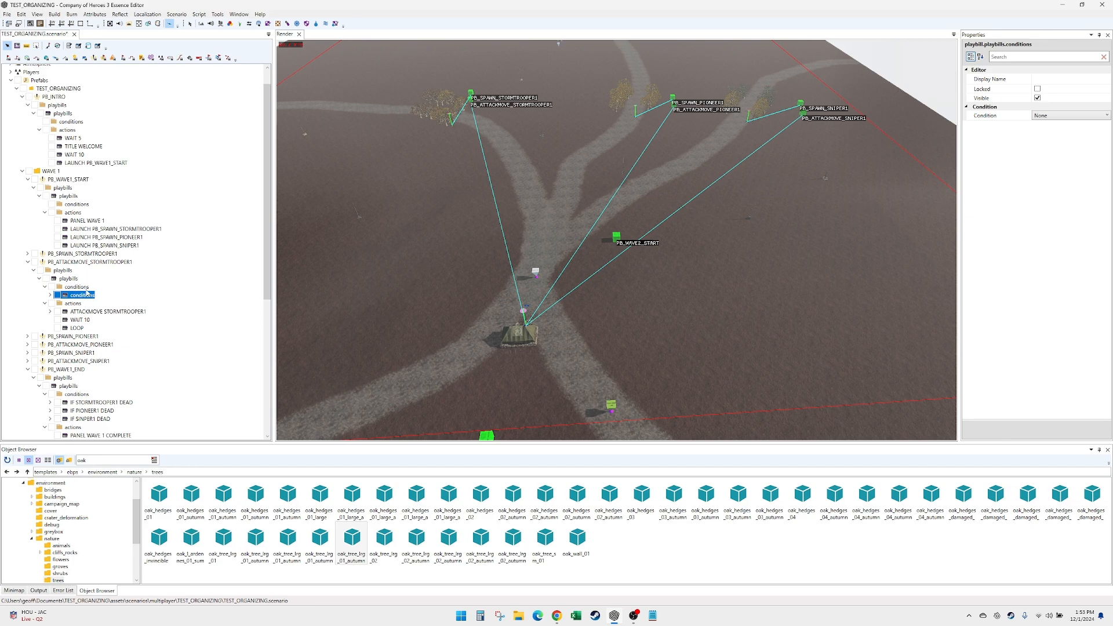
click(1070, 116)
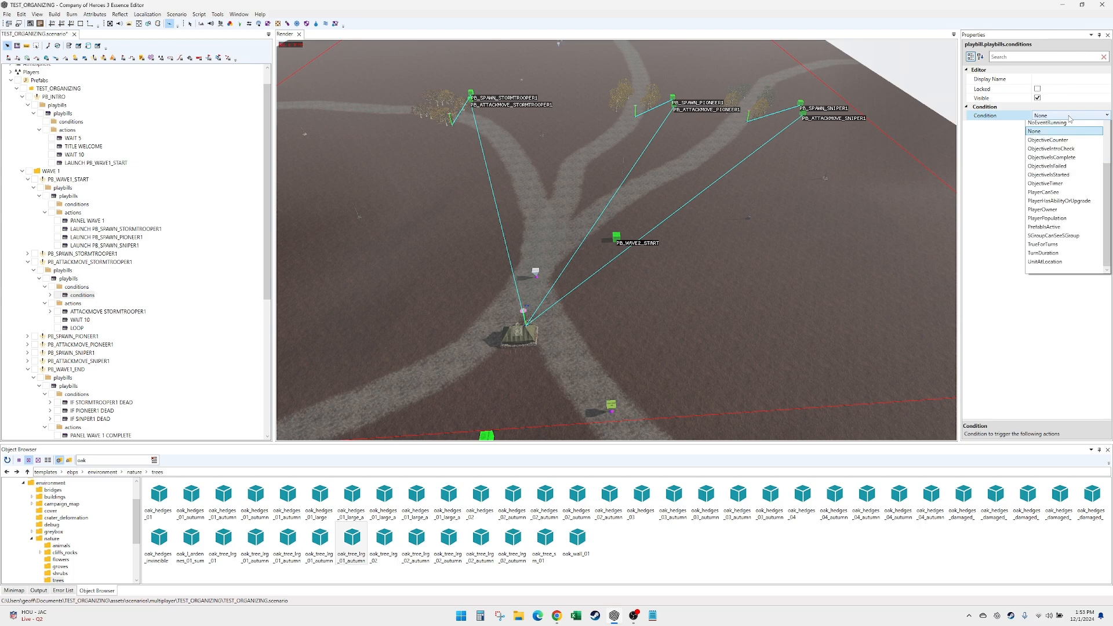
click(1084, 134)
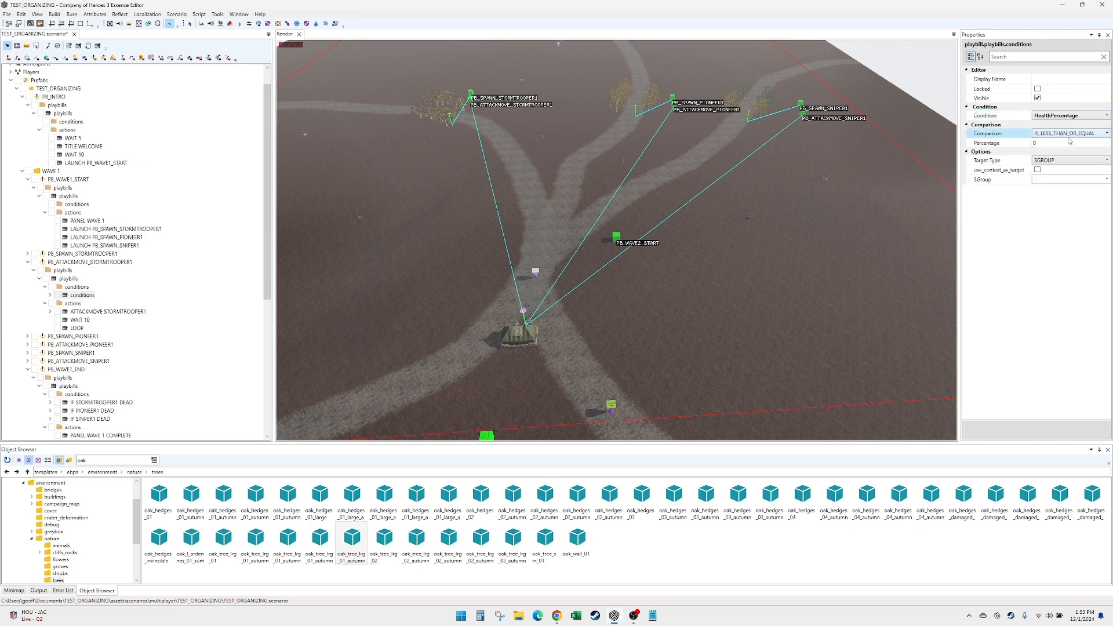
- Set the new health condition's comparison to IS_GREATER_THAN_OR_EQUAL and its percentage to 1
click(1068, 135)
click(1060, 160)
click(1054, 142)
text(1)
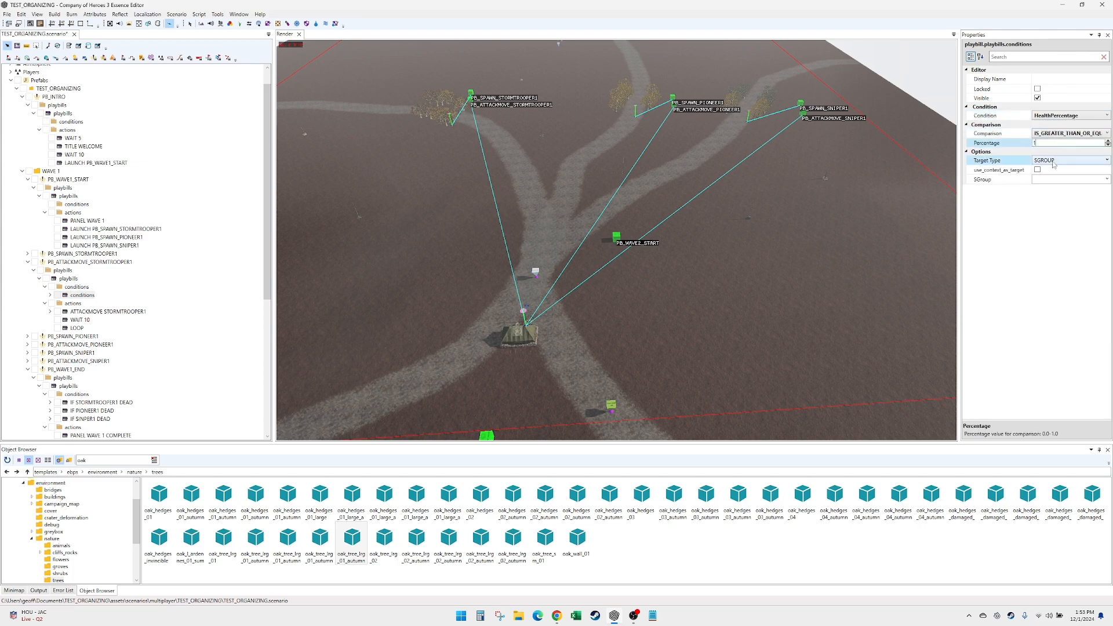
click(1053, 178)
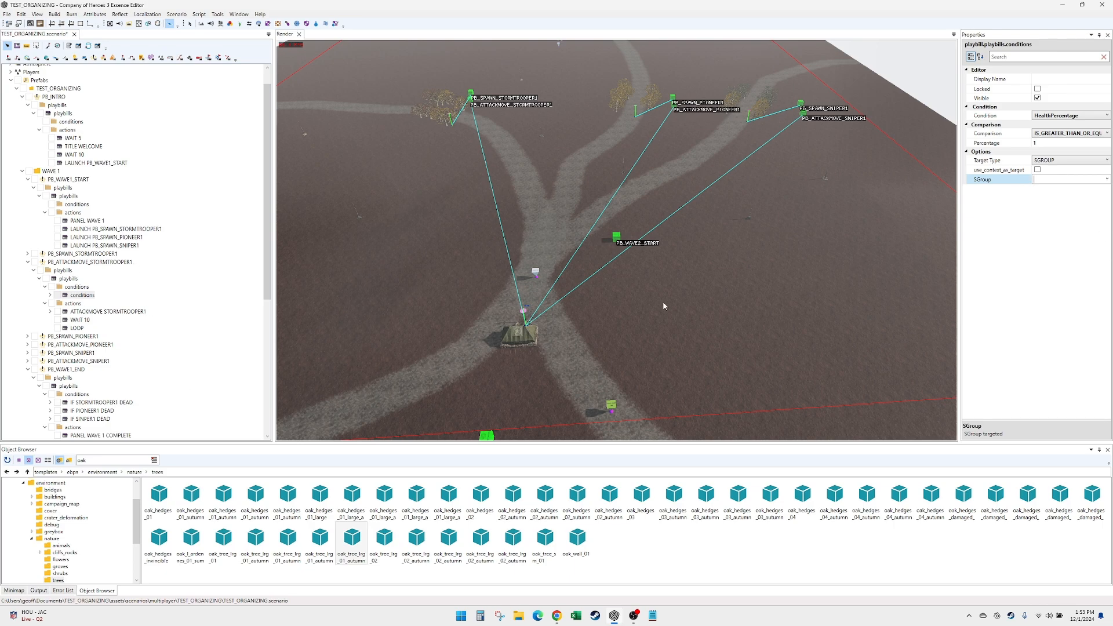
click(83, 296)
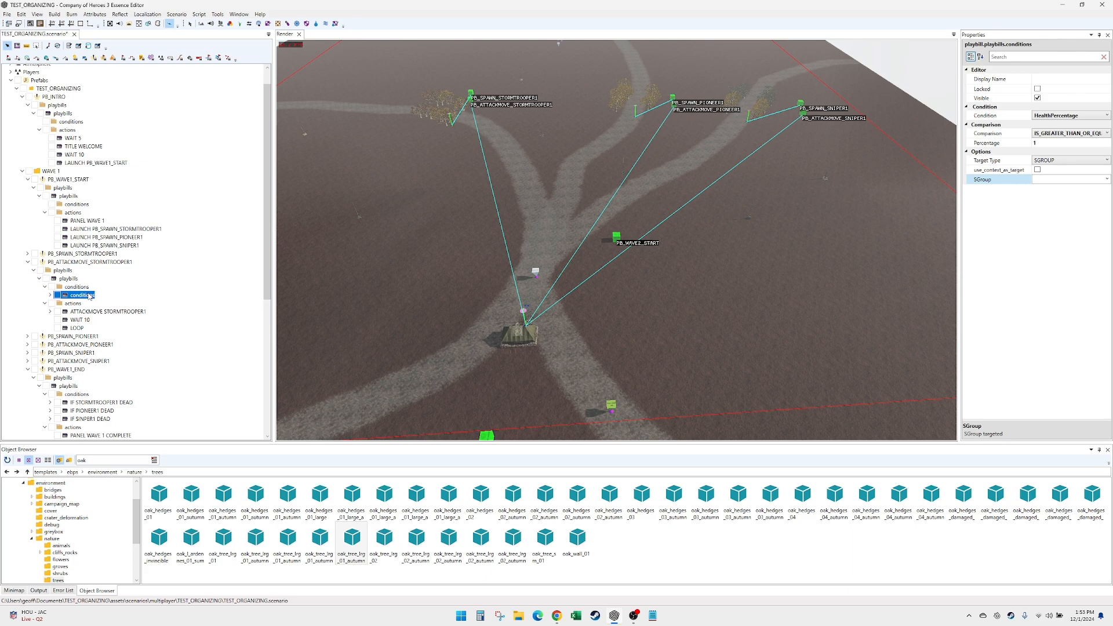
- Delete the new health condition from the PB_ATTACKMOVE_STORMTROOPER1 playbill and review the wait and stop actions in PB_WAVE1_END
key(Delete)
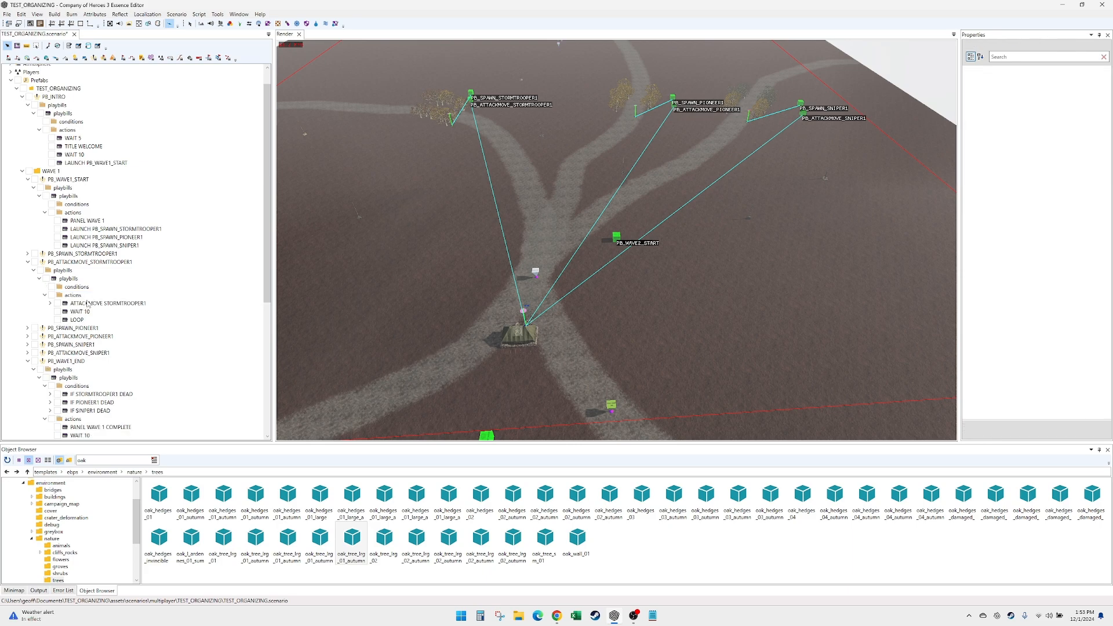
scroll(78, 357, down, 3)
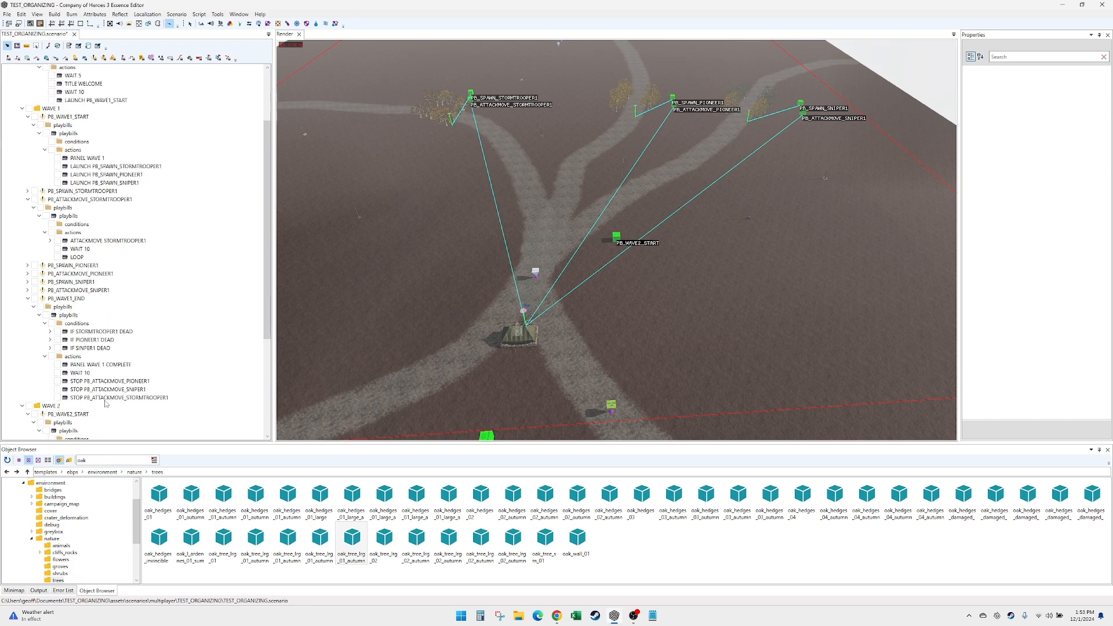
click(124, 381)
click(128, 390)
click(133, 397)
click(93, 372)
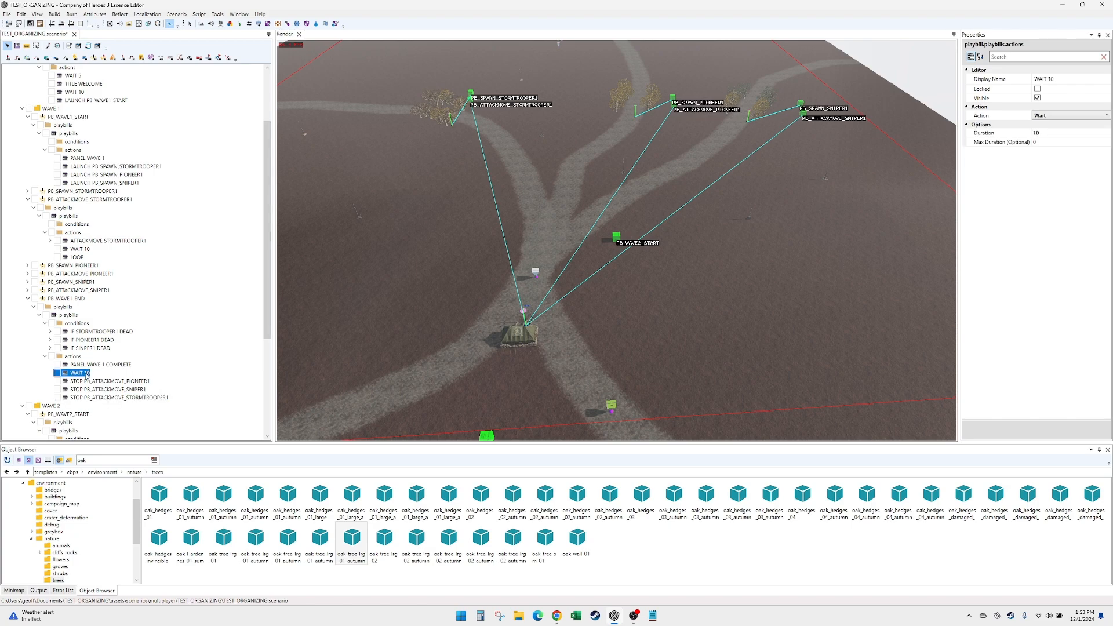
click(95, 366)
click(94, 373)
- Add an action to the PB_WAVE1_END playbill and set its type to LaunchPrefabOrPlaybill
scroll(93, 379, down, 1)
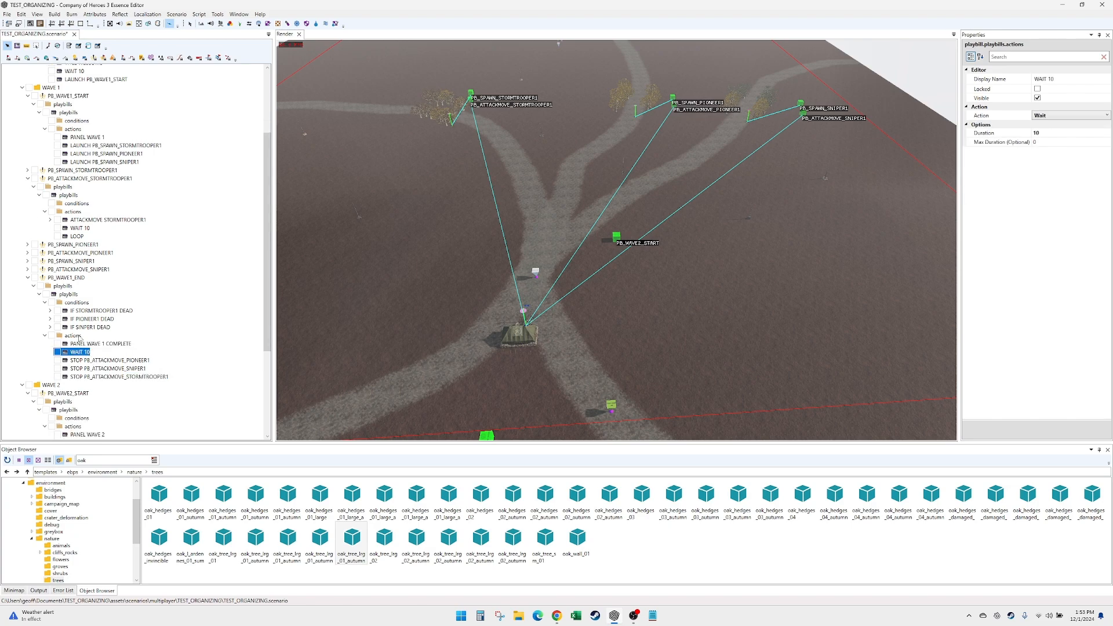
right_click(74, 340)
click(84, 342)
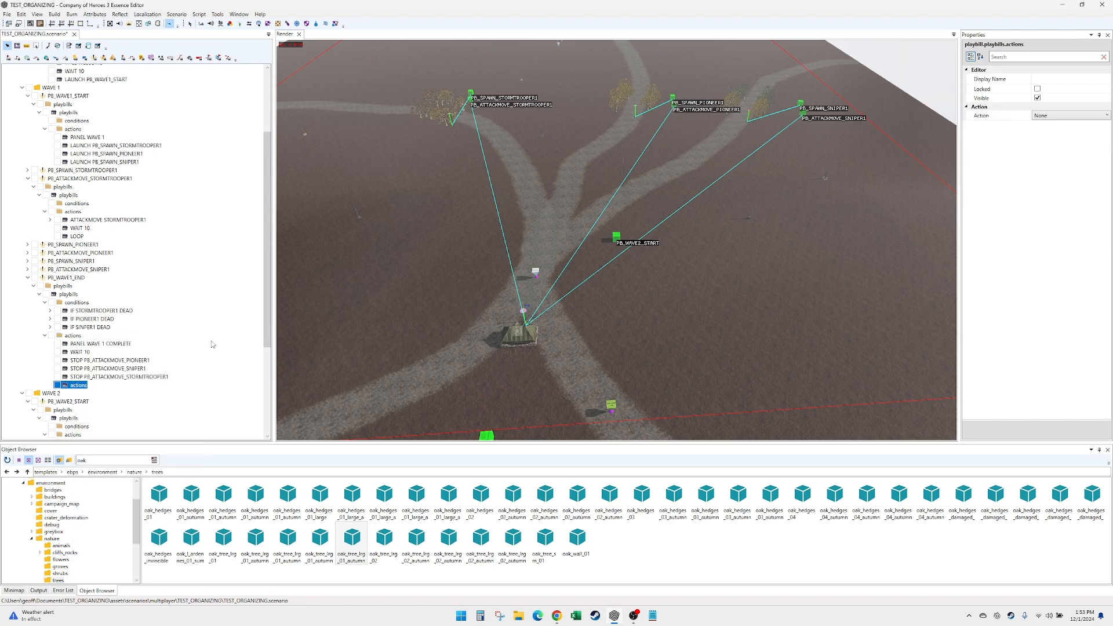
click(1067, 119)
click(1068, 116)
scroll(1058, 226, down, 5)
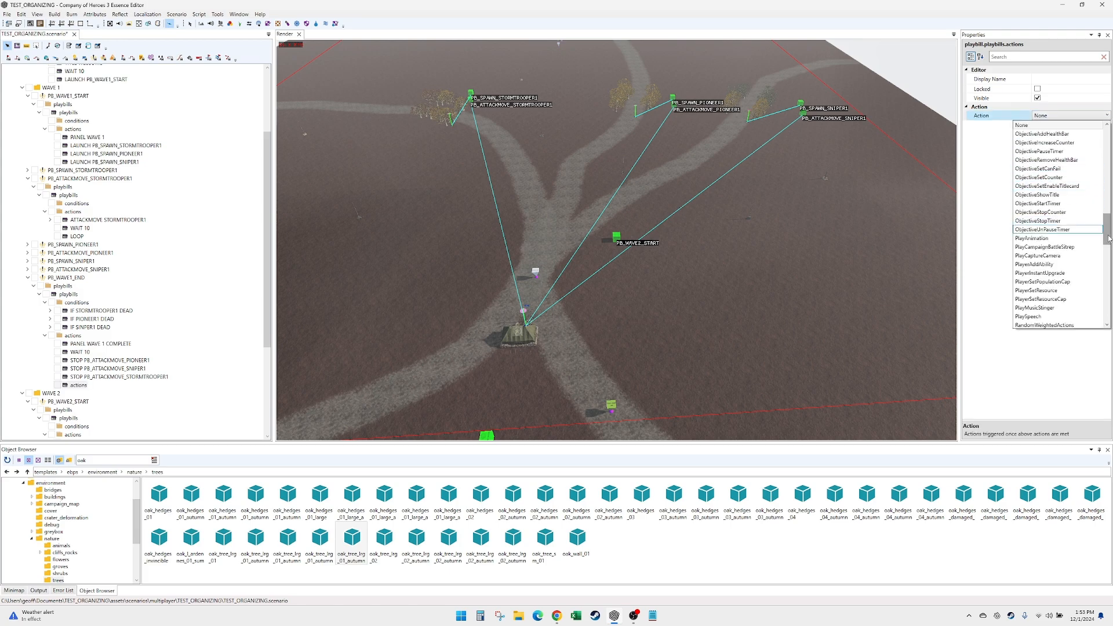
scroll(1046, 230, down, 2)
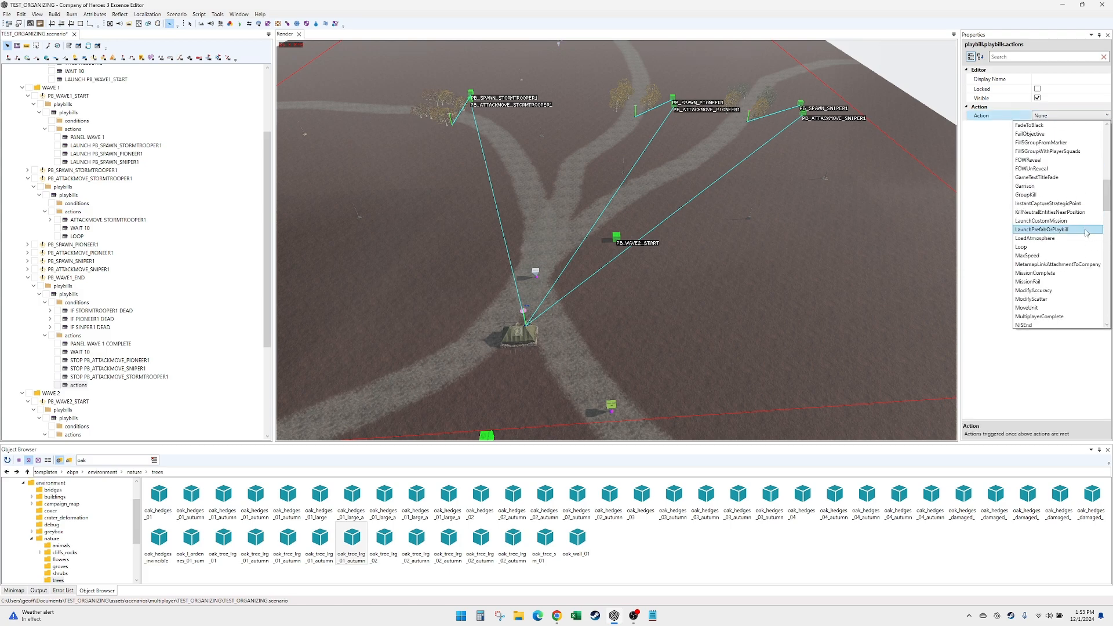
click(1046, 231)
- Set the new launch action's prefab to PB_WAVE2_START and name it LAUNCH PB_WAVE2_START
click(1068, 134)
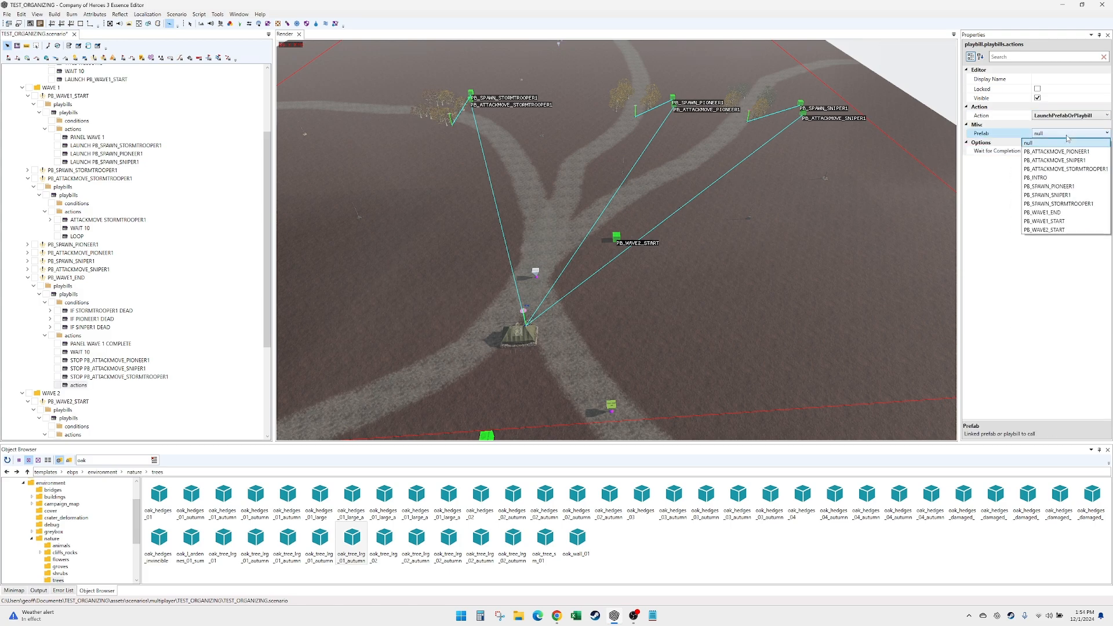
click(1068, 230)
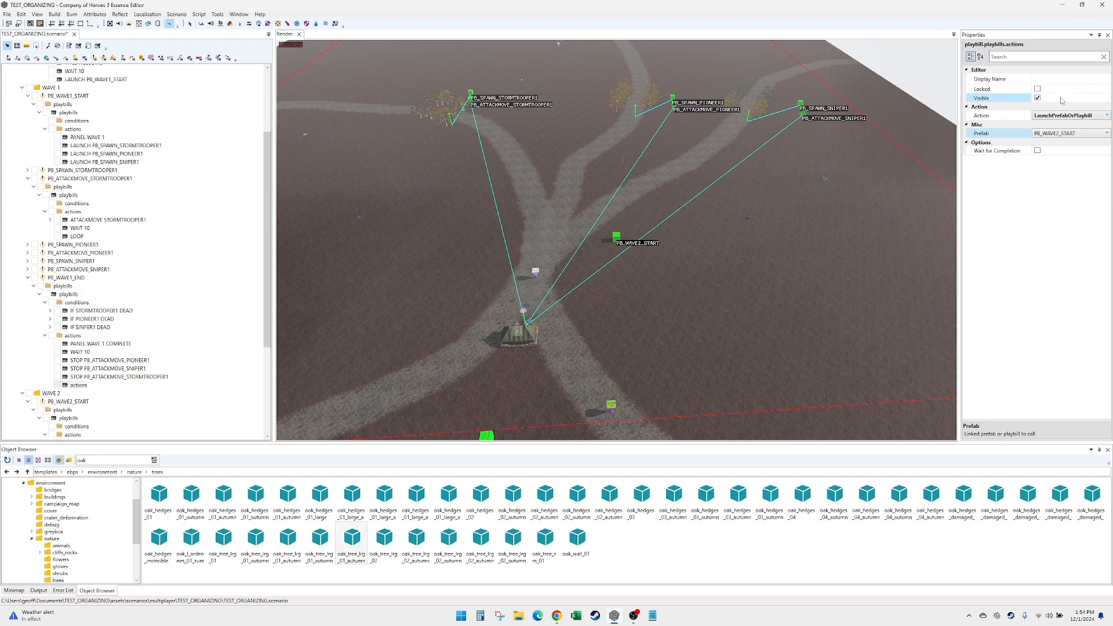
click(1054, 80)
text(LA)
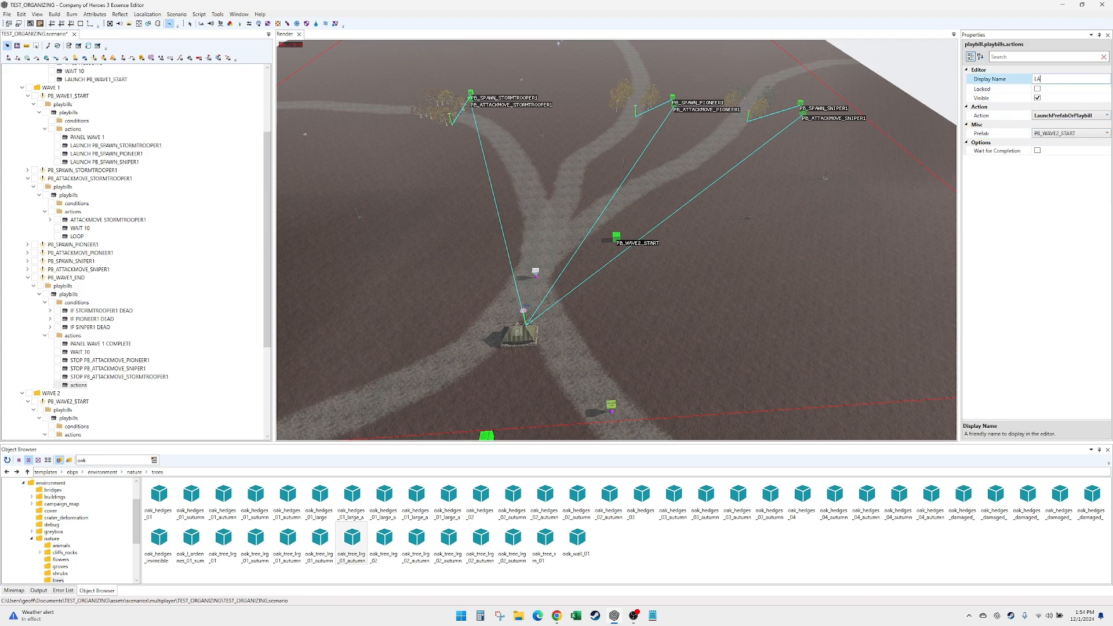
text(UNCH PB_WAVE2_START)
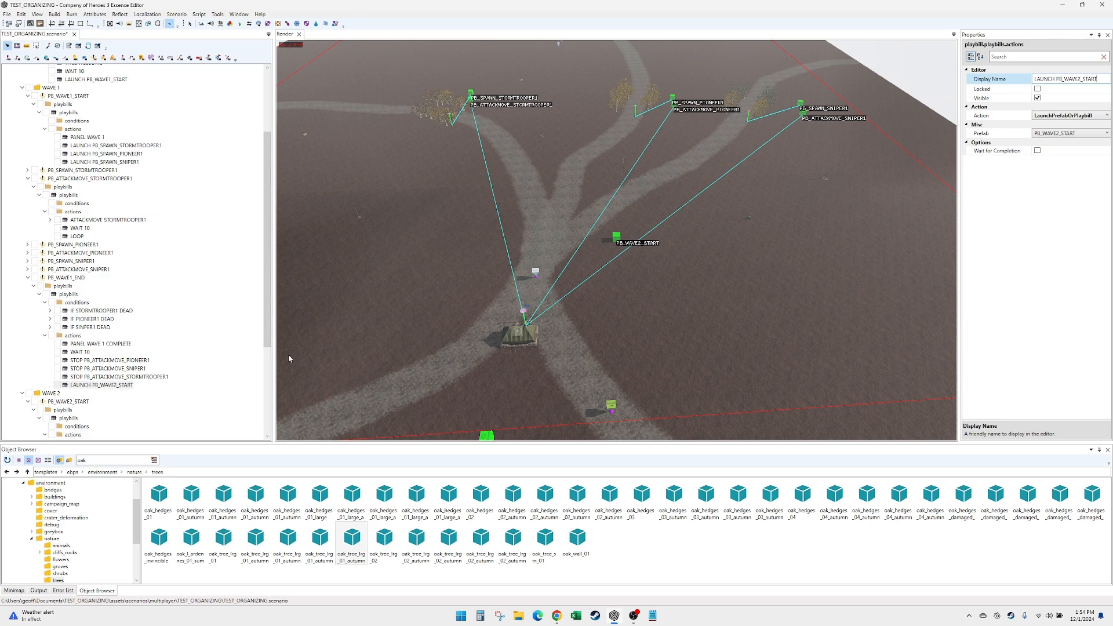
scroll(150, 409, down, 1)
click(123, 365)
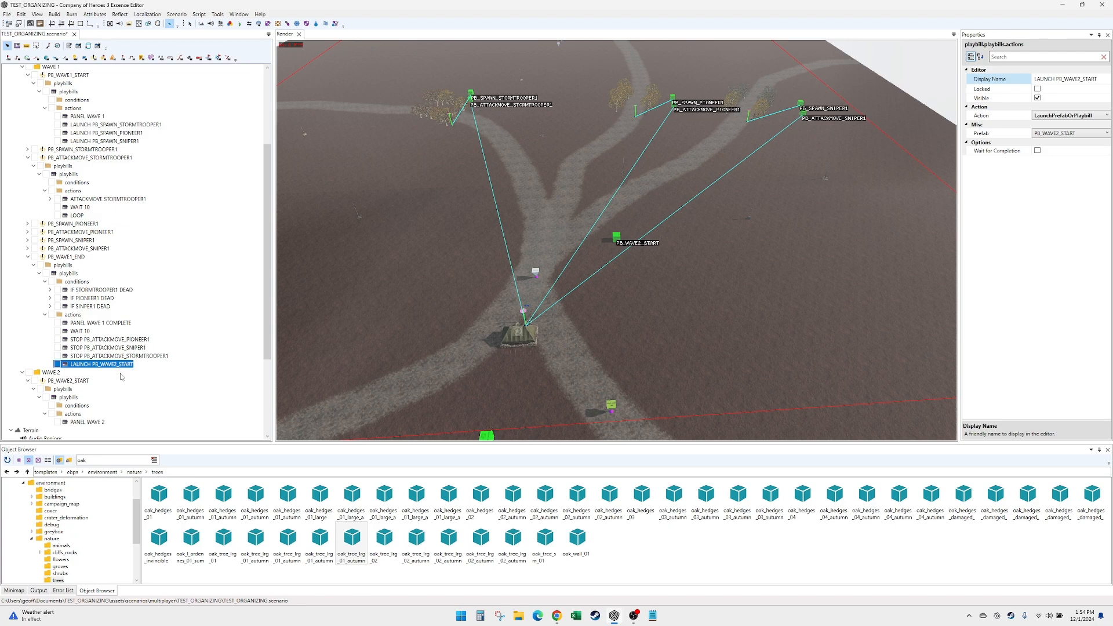
- Collapse the expanded playbills under WAVE 1 and WAVE 2 to get an overview of the scenario structure
scroll(122, 377, up, 3)
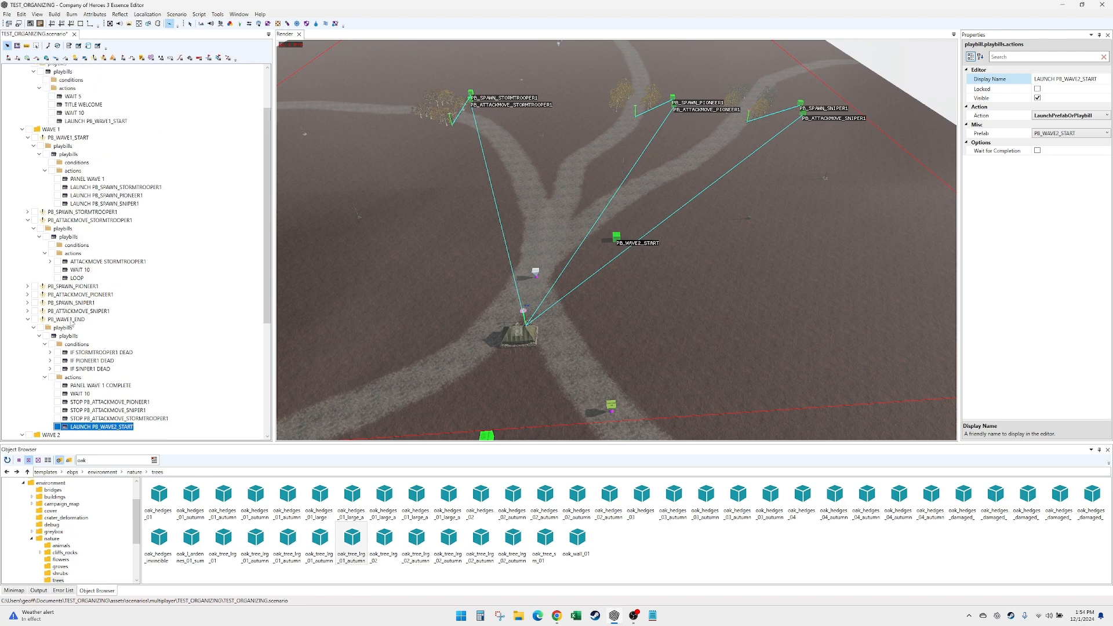
click(66, 319)
scroll(92, 261, up, 3)
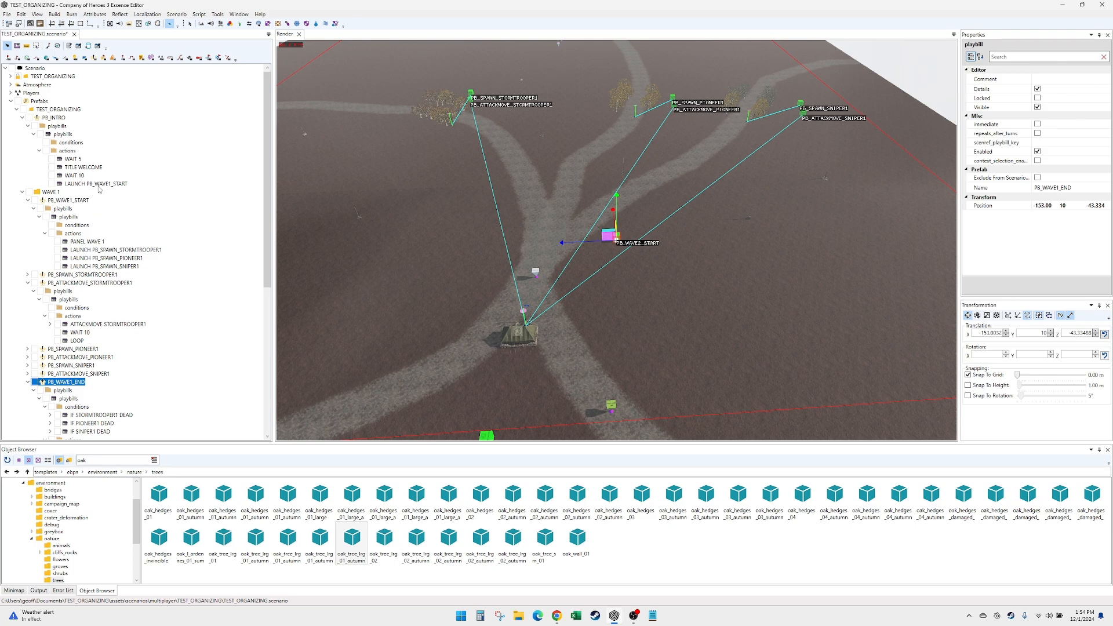
click(74, 176)
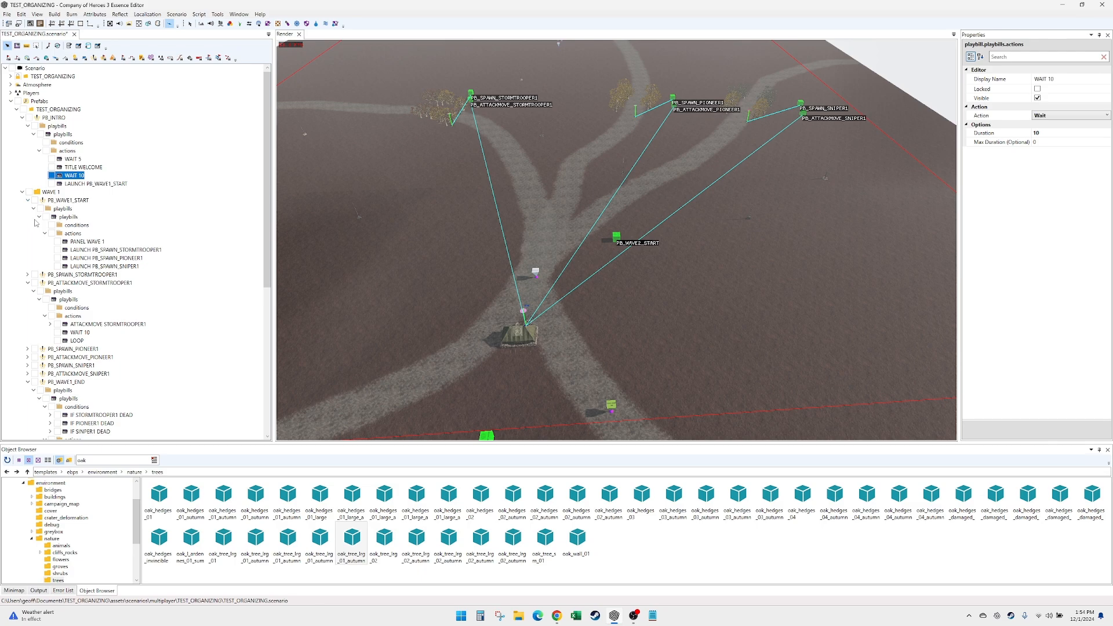
click(22, 193)
click(22, 193)
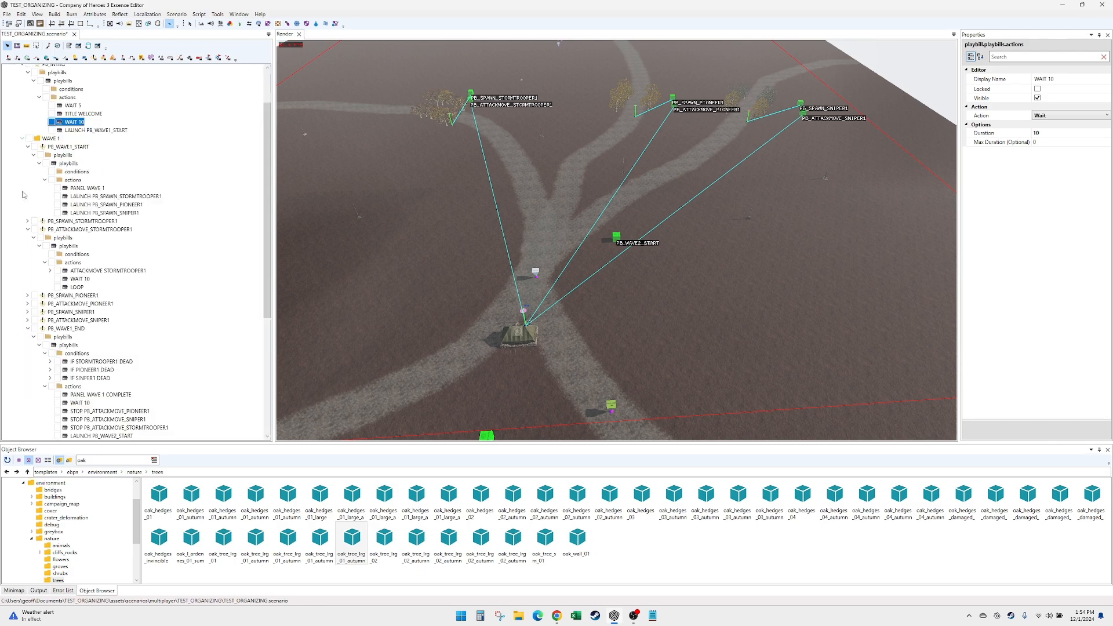
click(28, 146)
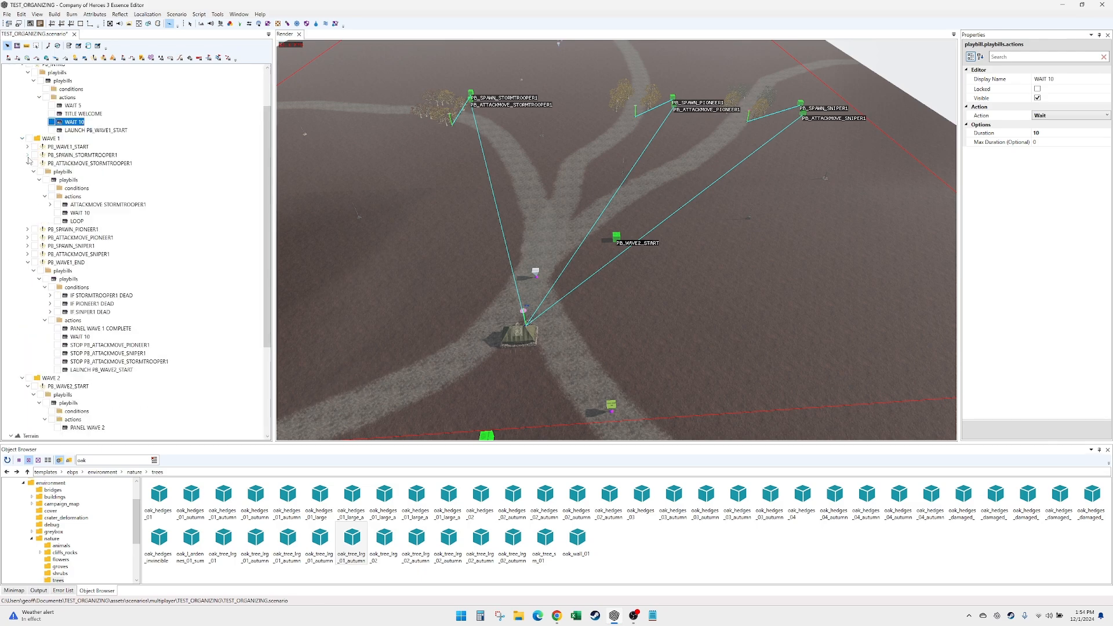
click(27, 164)
click(27, 205)
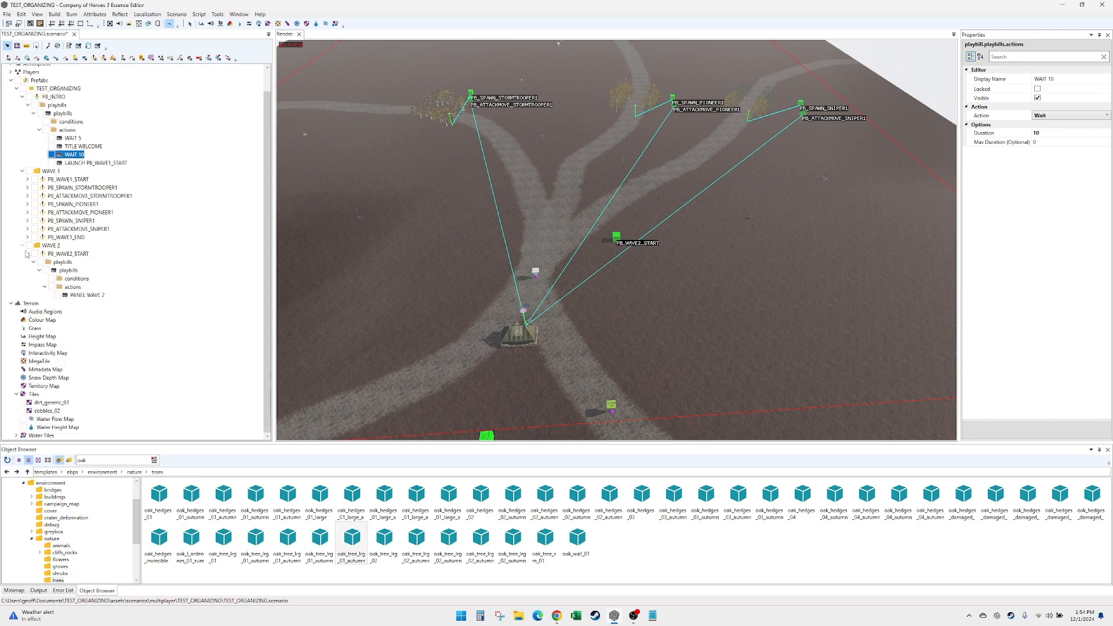
click(27, 254)
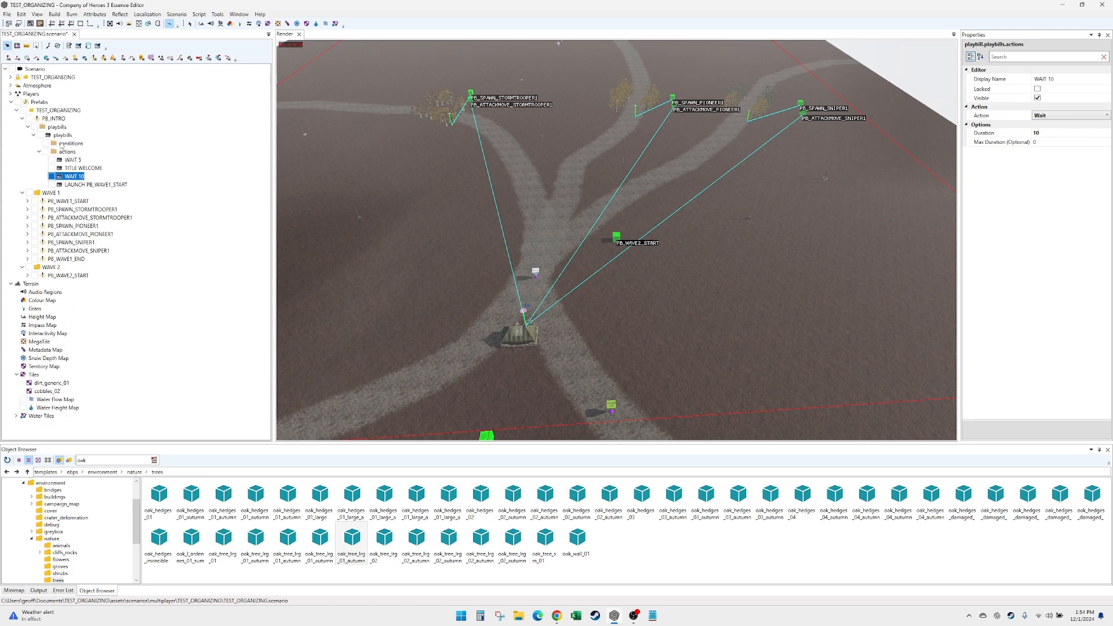
- Examine the PB_INTRO actions and the panel and spawn-launch actions of PB_WAVE1_START
click(60, 120)
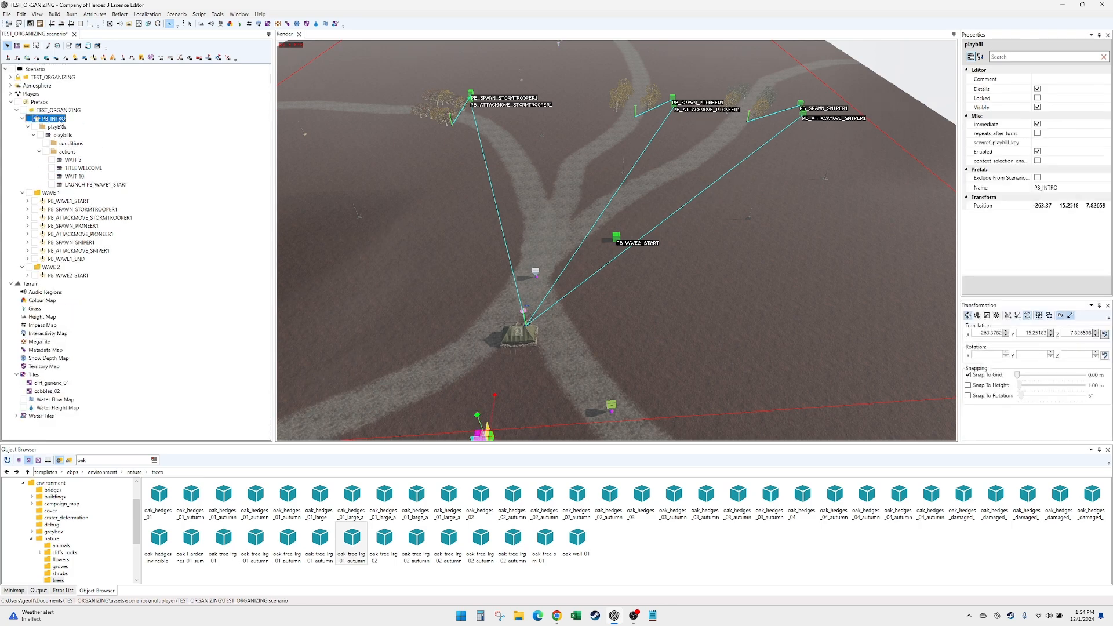
click(78, 168)
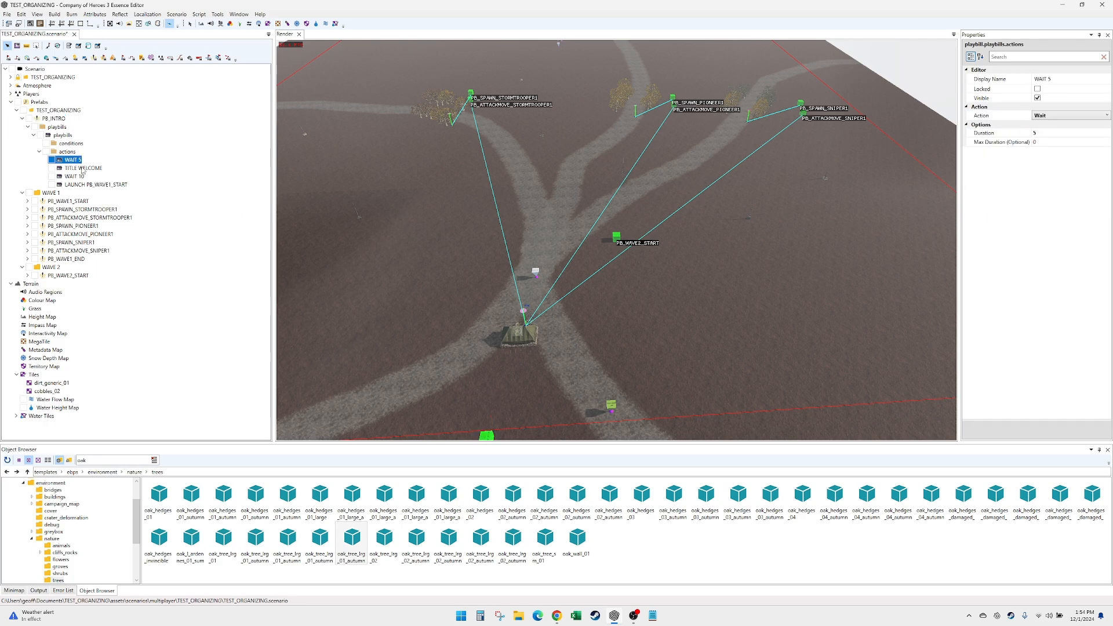
click(82, 177)
click(84, 185)
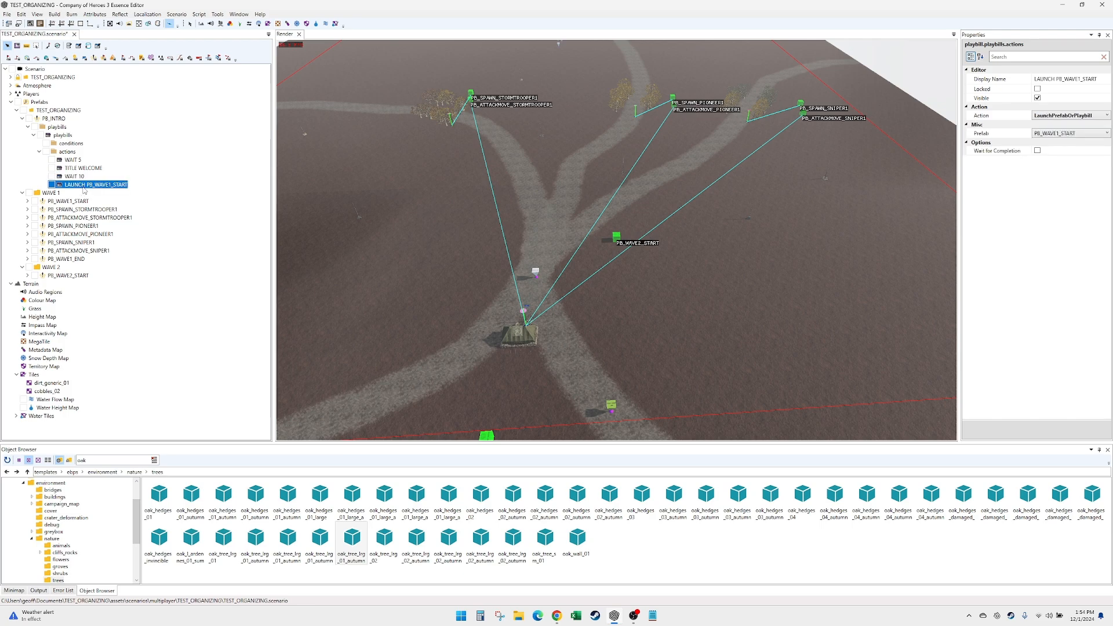
click(28, 201)
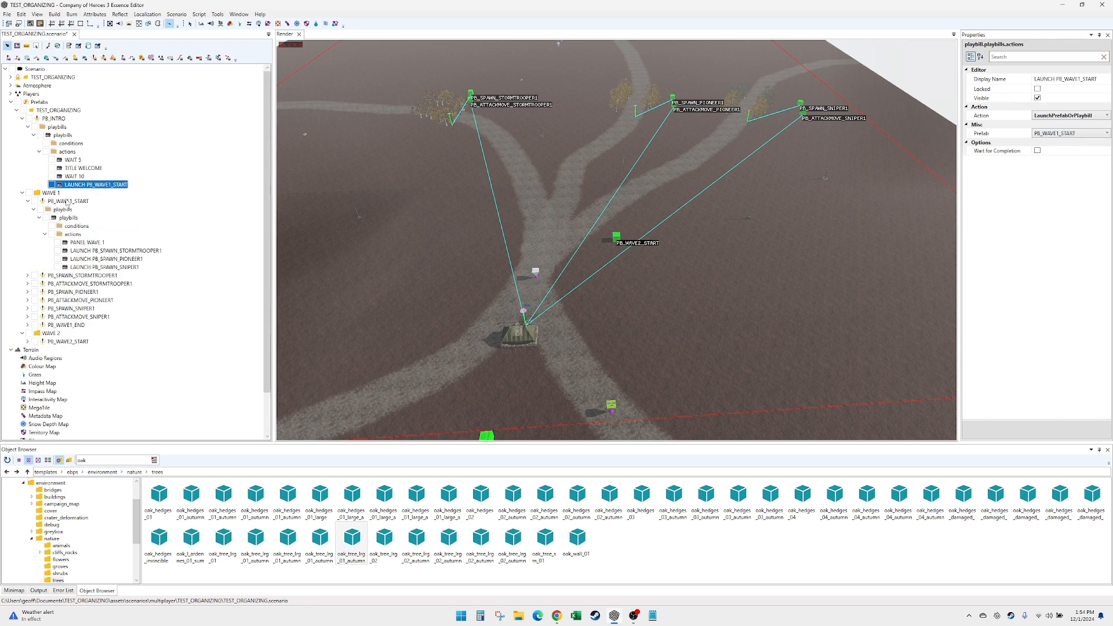
click(85, 243)
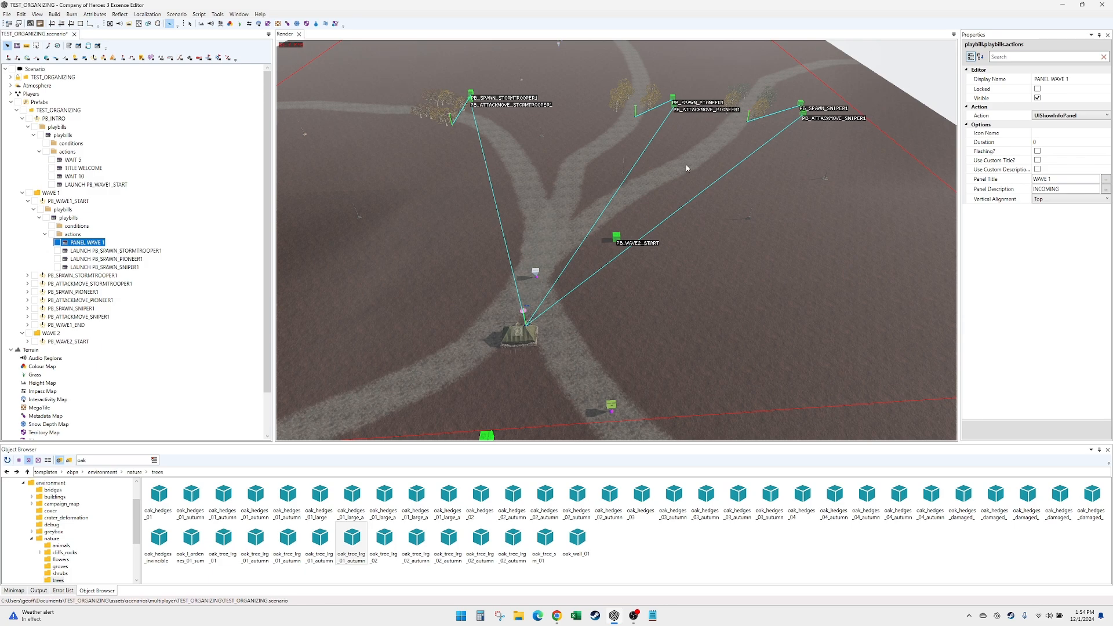
click(129, 251)
click(127, 259)
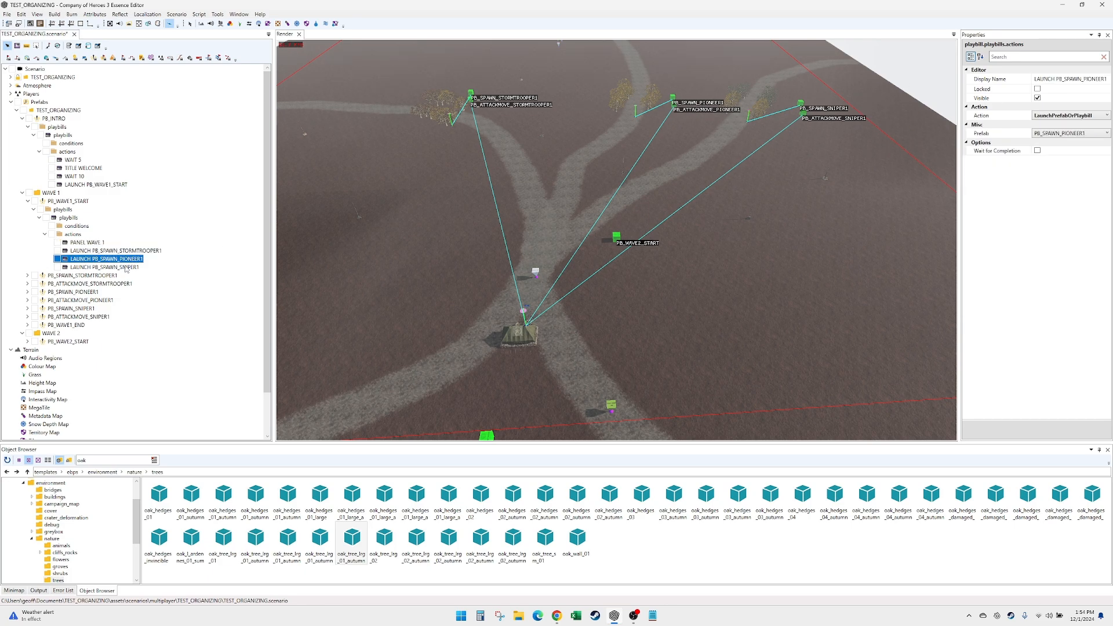
click(125, 267)
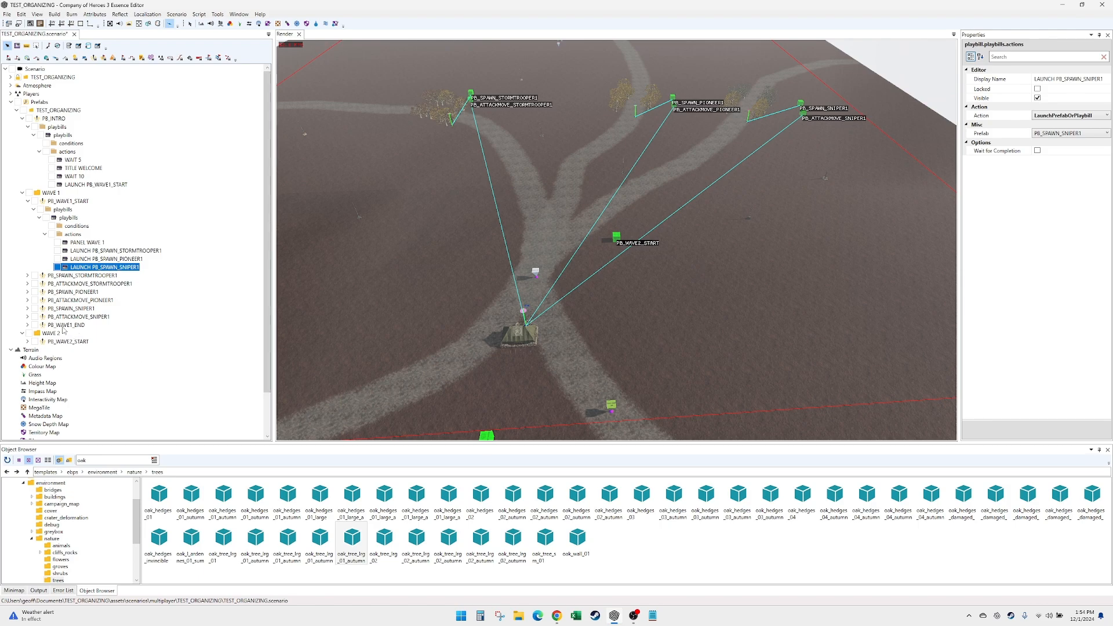
- Expand PB_WAVE1_END and examine its stormtrooper, pioneer and sniper death conditions
click(28, 325)
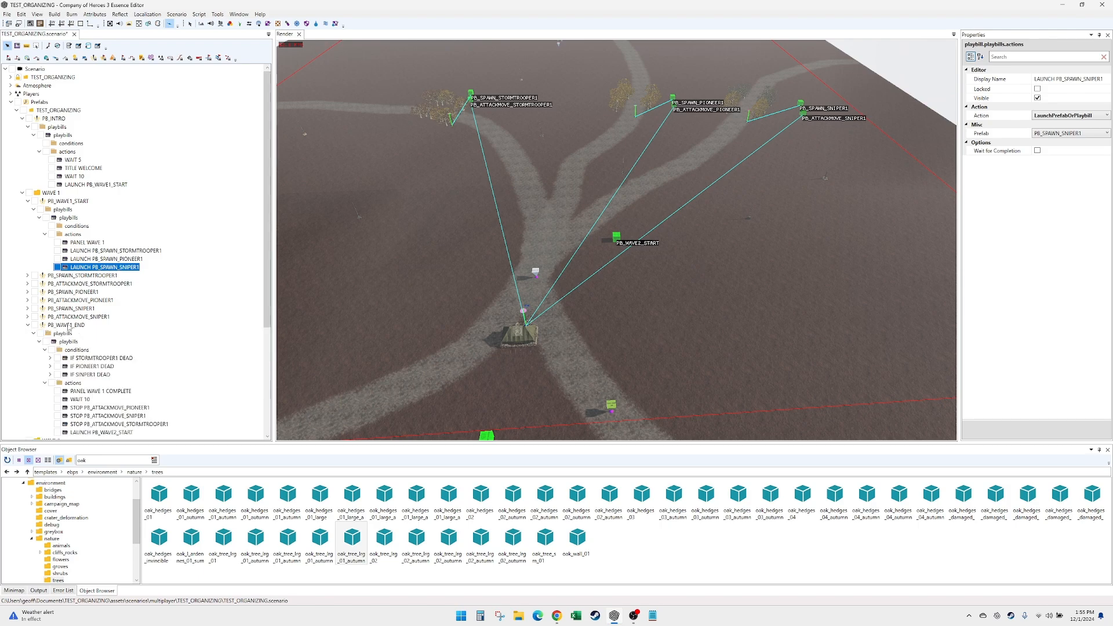
click(69, 326)
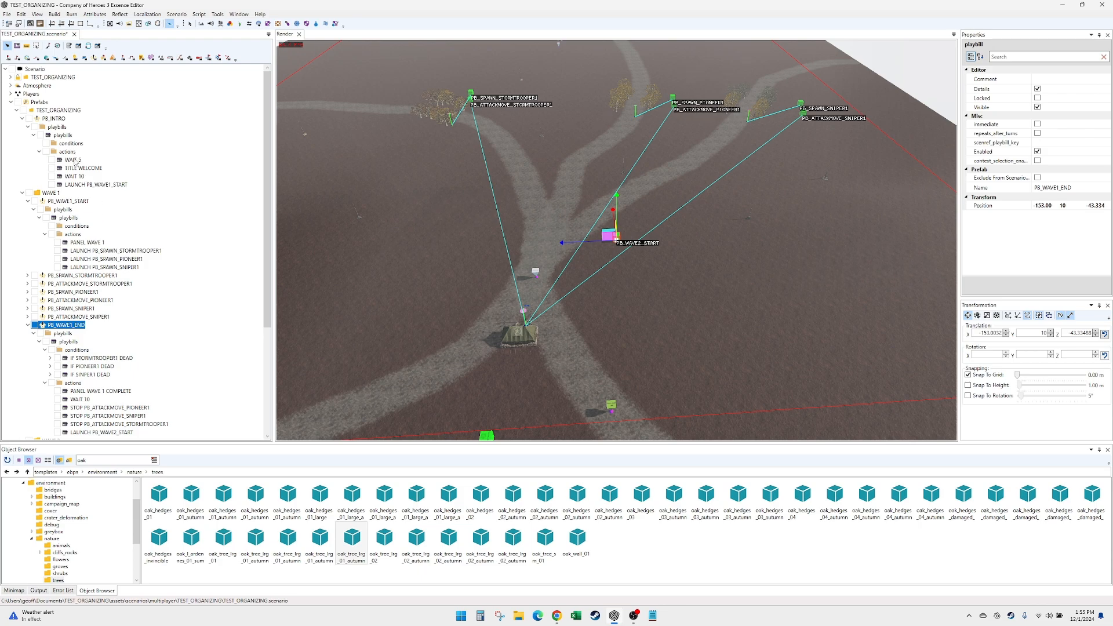
click(110, 358)
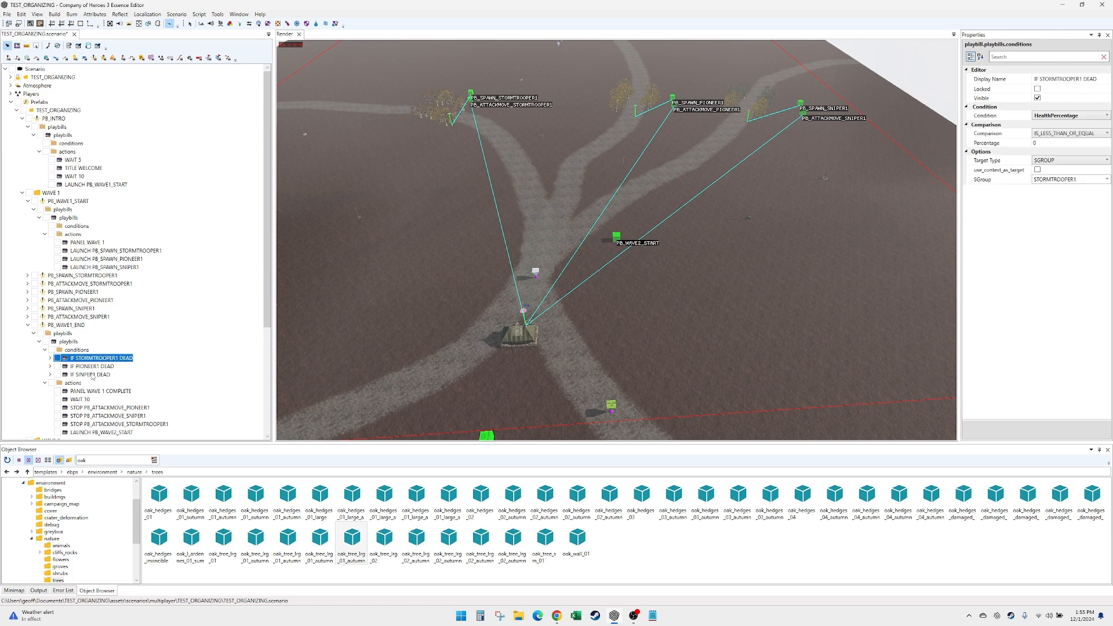
click(92, 367)
click(96, 375)
click(101, 367)
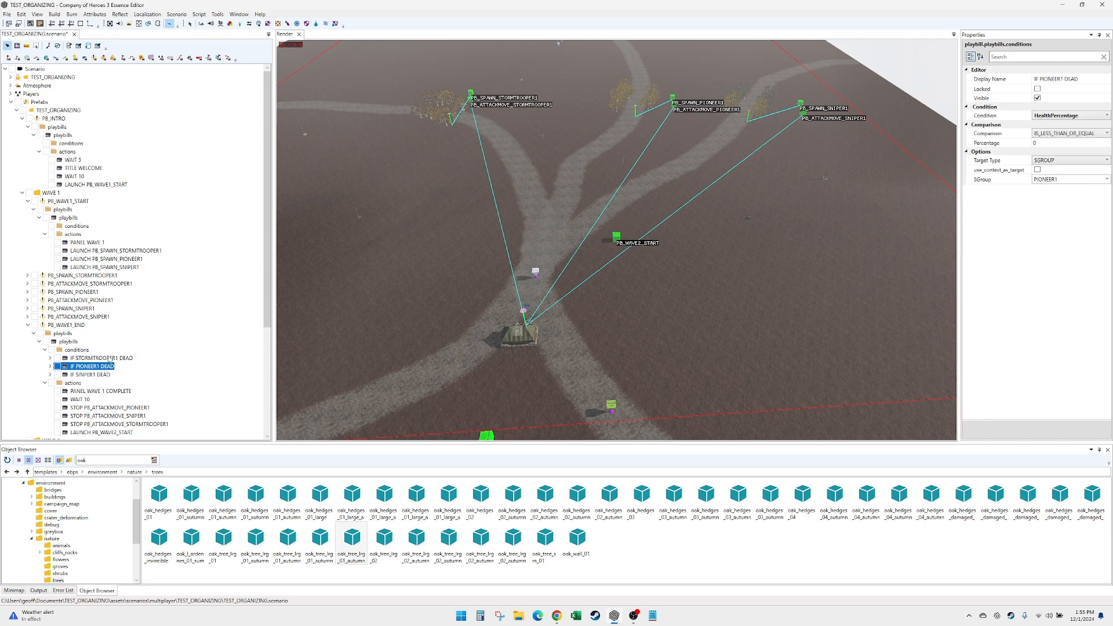
click(110, 359)
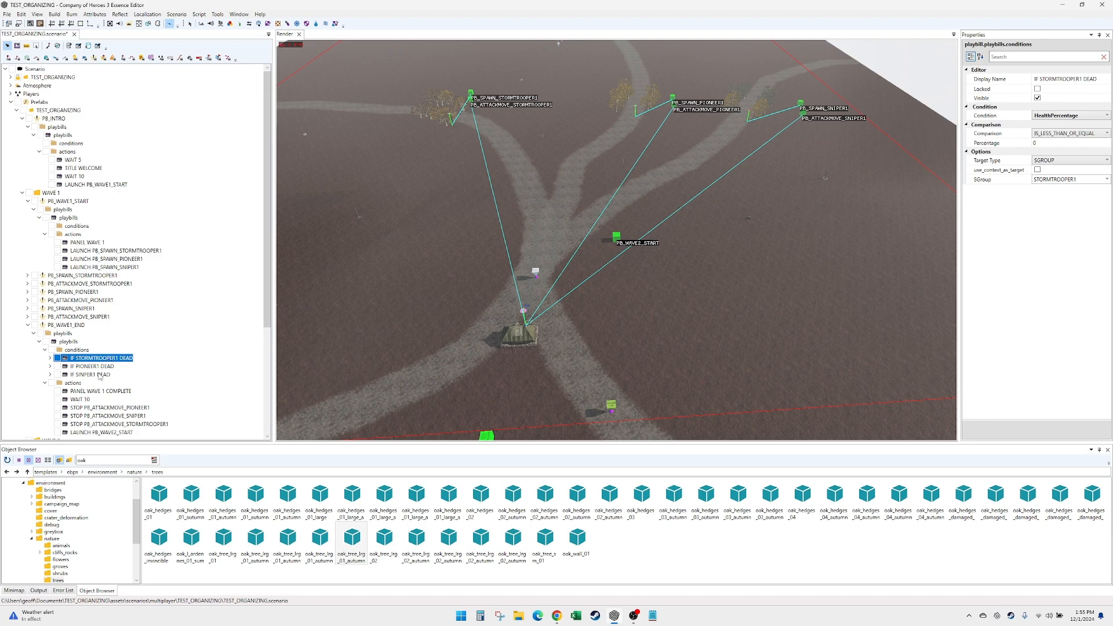
click(99, 375)
click(102, 367)
click(107, 358)
- Add a Wait action to the PB_WAVE1_START playbill and set its duration to 5 seconds
click(87, 242)
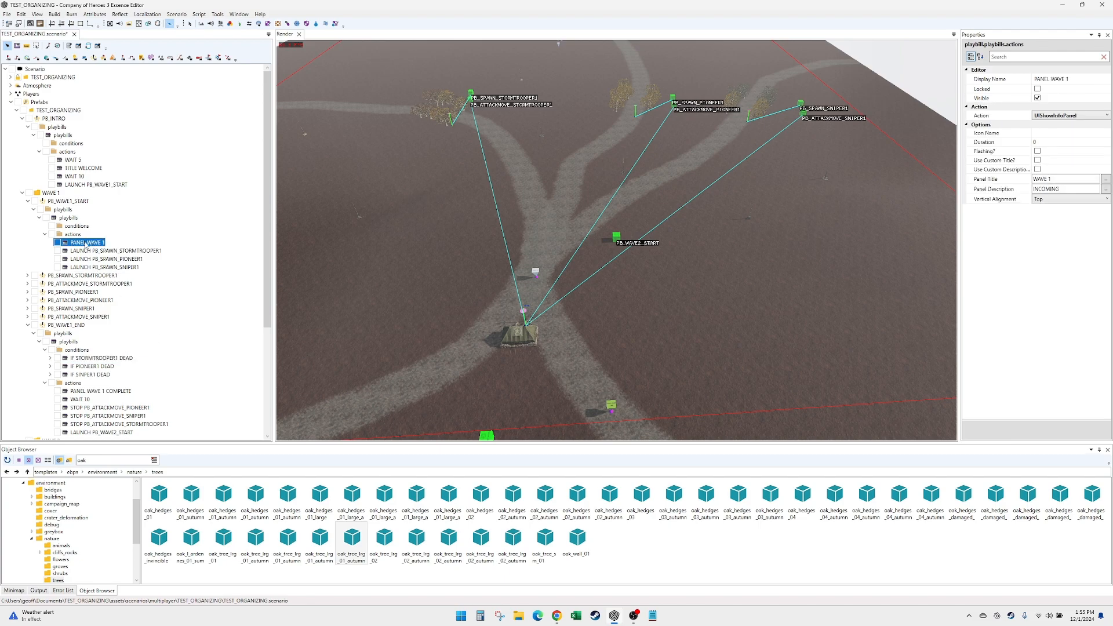
right_click(74, 235)
click(100, 242)
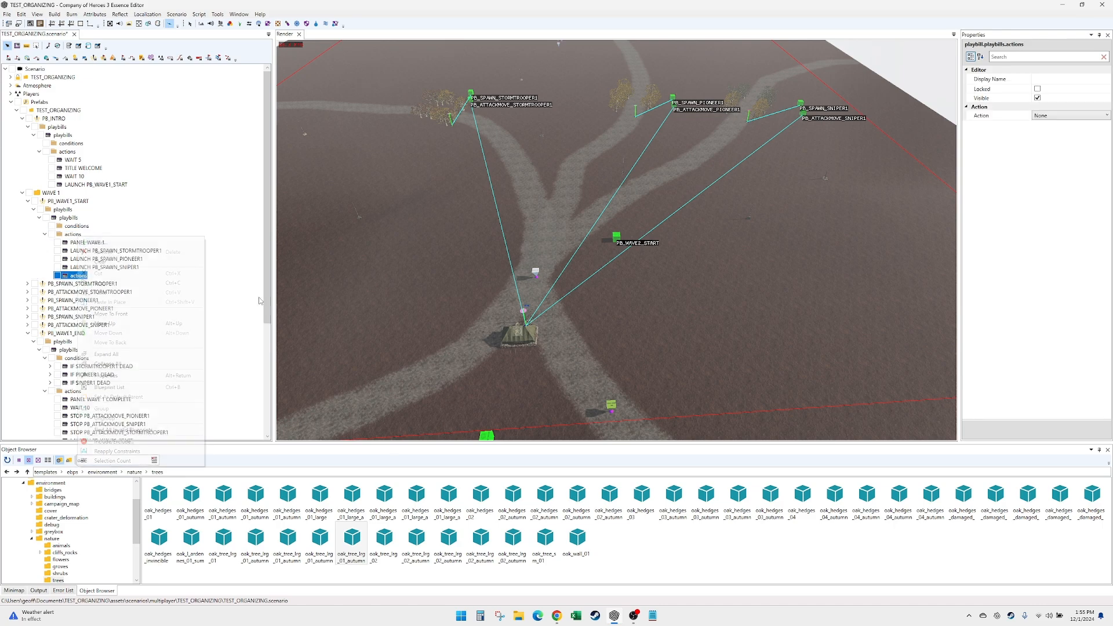
click(1066, 115)
click(1106, 116)
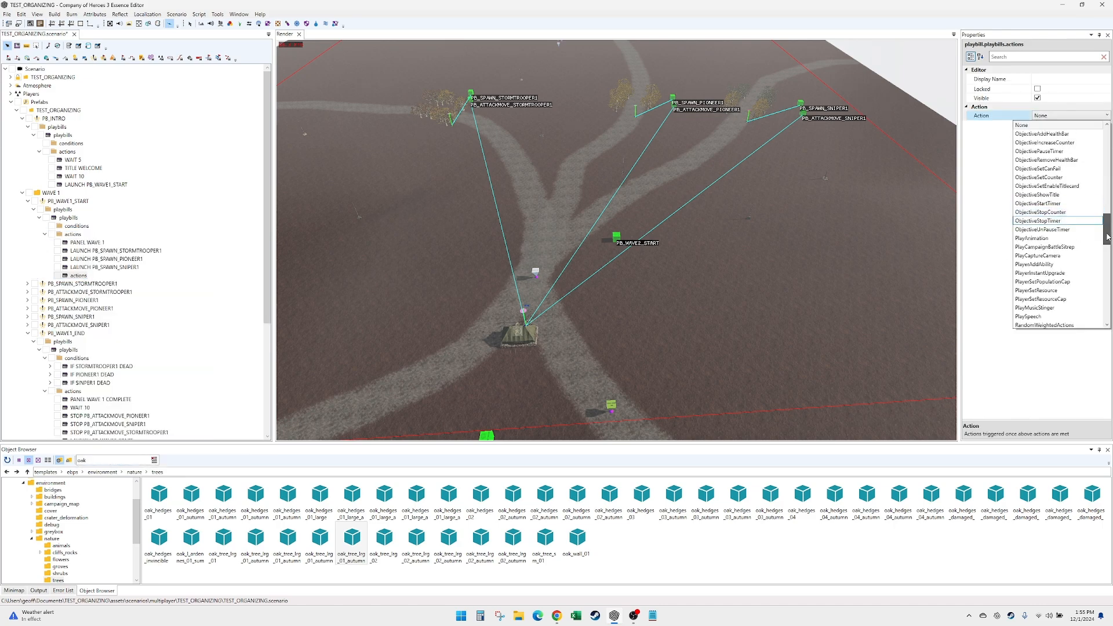
scroll(1061, 261, down, 5)
click(1037, 305)
click(1058, 133)
text(5)
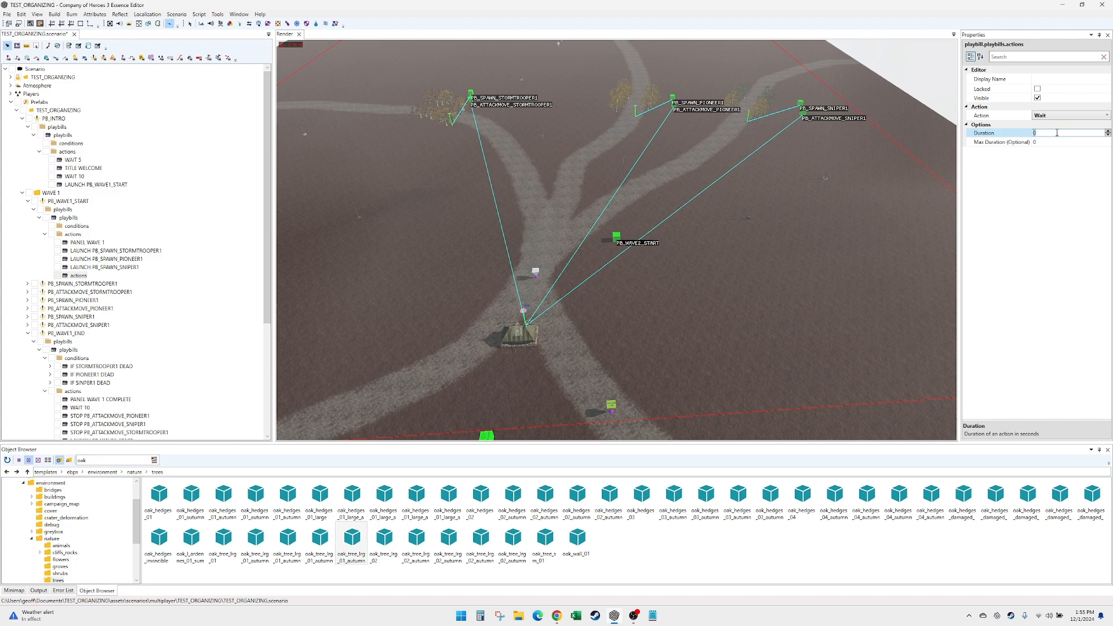
- Give the new Wait action in PB_WAVE1_START the display name WAIT 5
click(1060, 78)
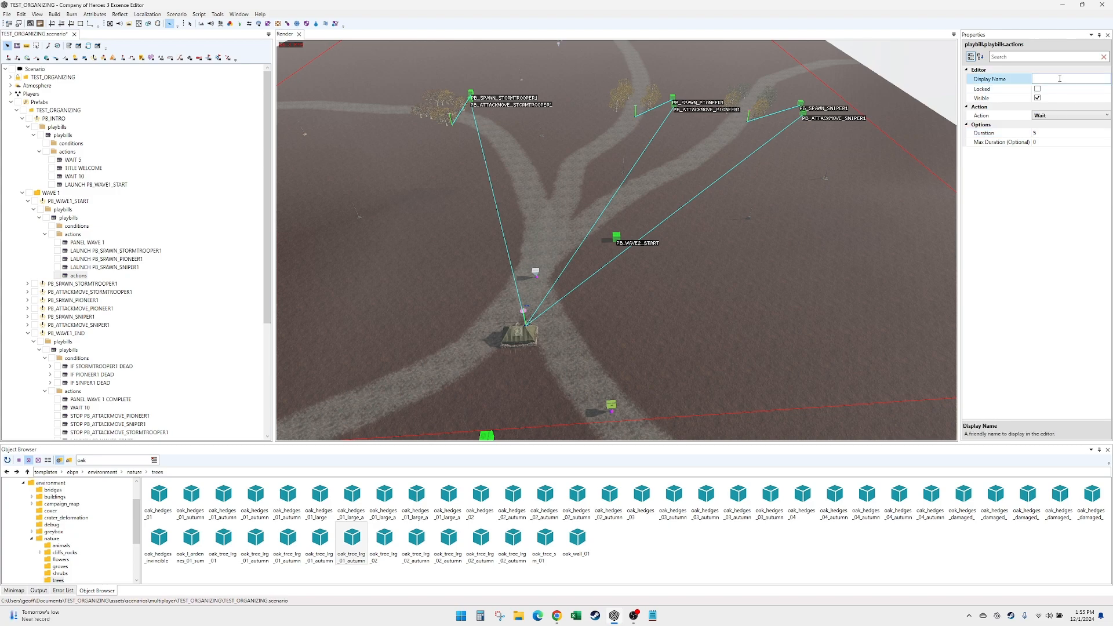
text(WAIT 5)
- Add a LaunchPrefabOrPlaybill action to the PB_WAVE1_START playbill with PB_WAVE1_END as its prefab
right_click(77, 235)
click(100, 267)
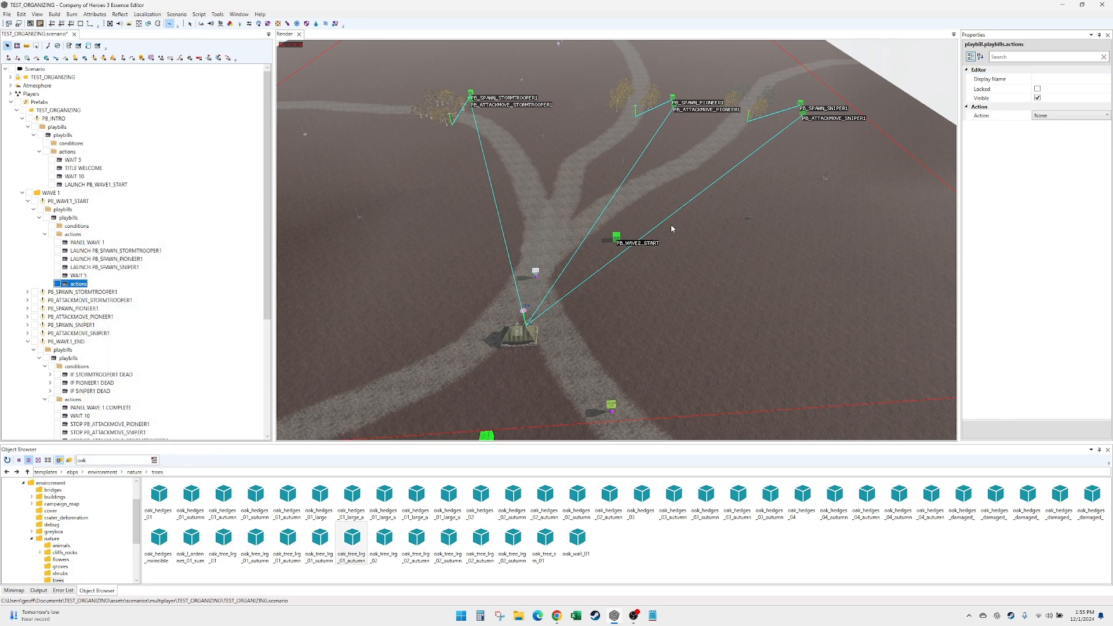
click(1058, 115)
click(1060, 115)
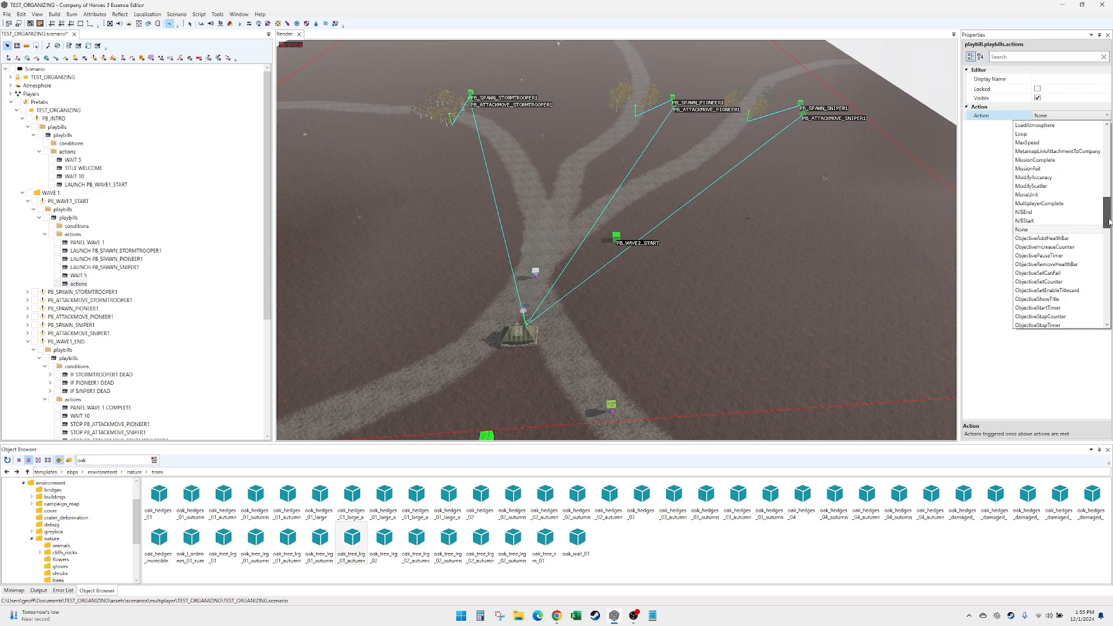
drag(1109, 222, 1109, 210)
click(1079, 207)
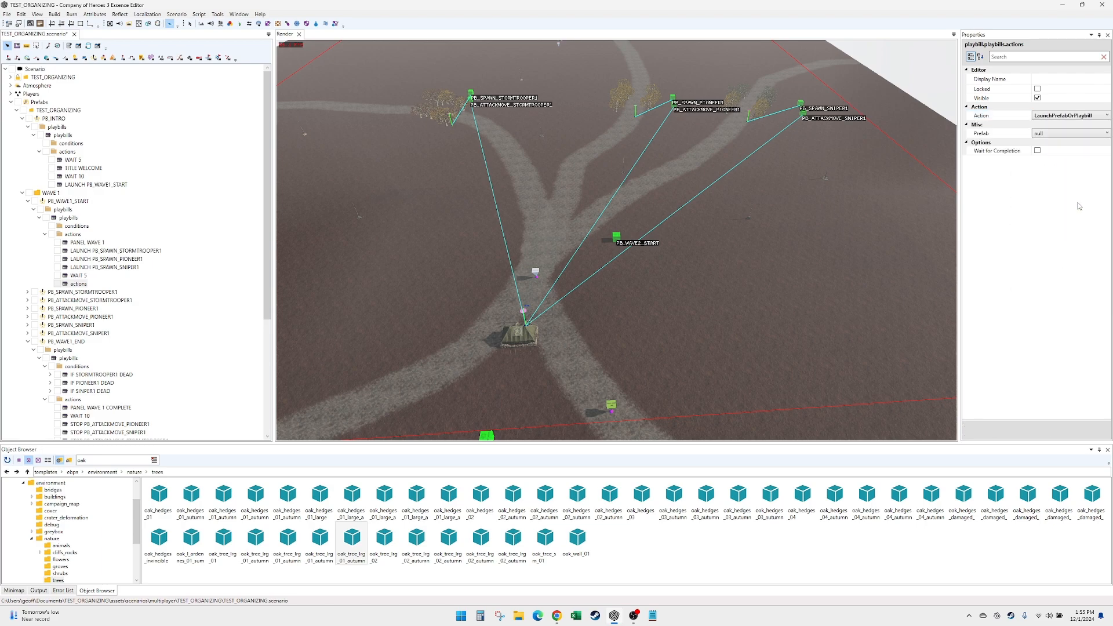
click(1070, 134)
click(1070, 133)
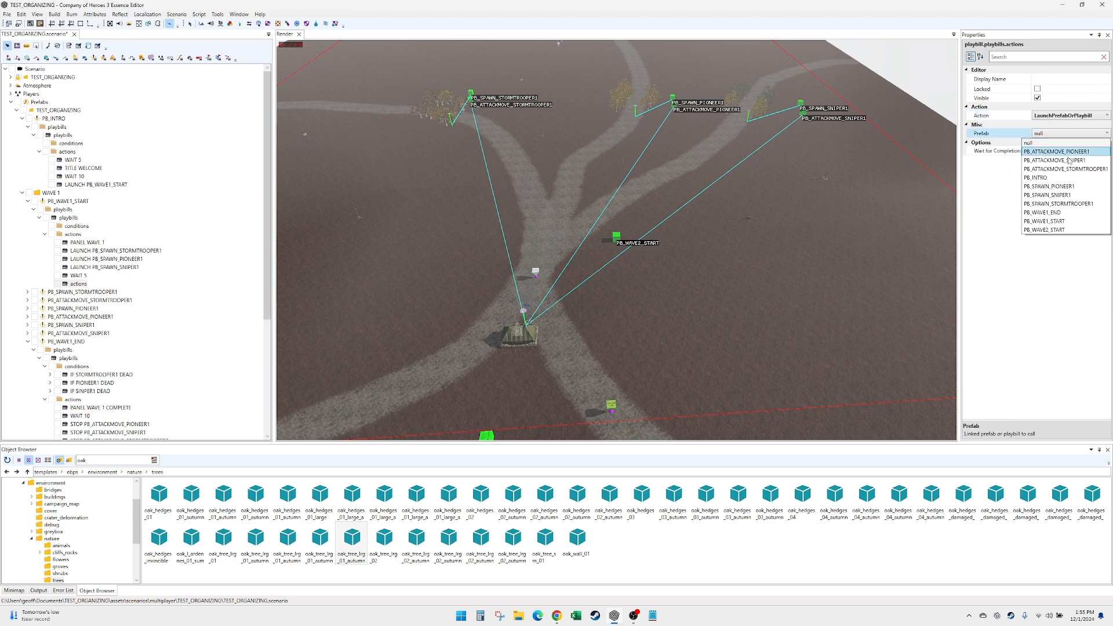
click(1067, 212)
- Give the new launch action the display name LAUNCH PB_WAVE1_END
click(1062, 78)
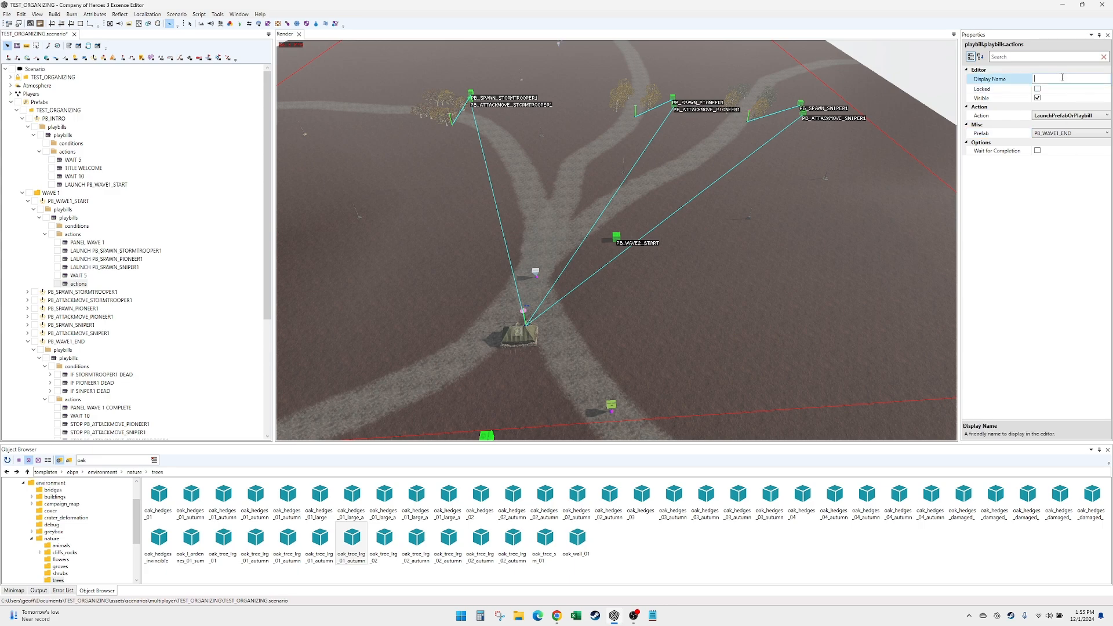
text(LAUNCH PB_WAVE1_END)
- Examine the squad death conditions and the panel, wait, stop and launch actions of PB_WAVE1_END
scroll(197, 339, down, 1)
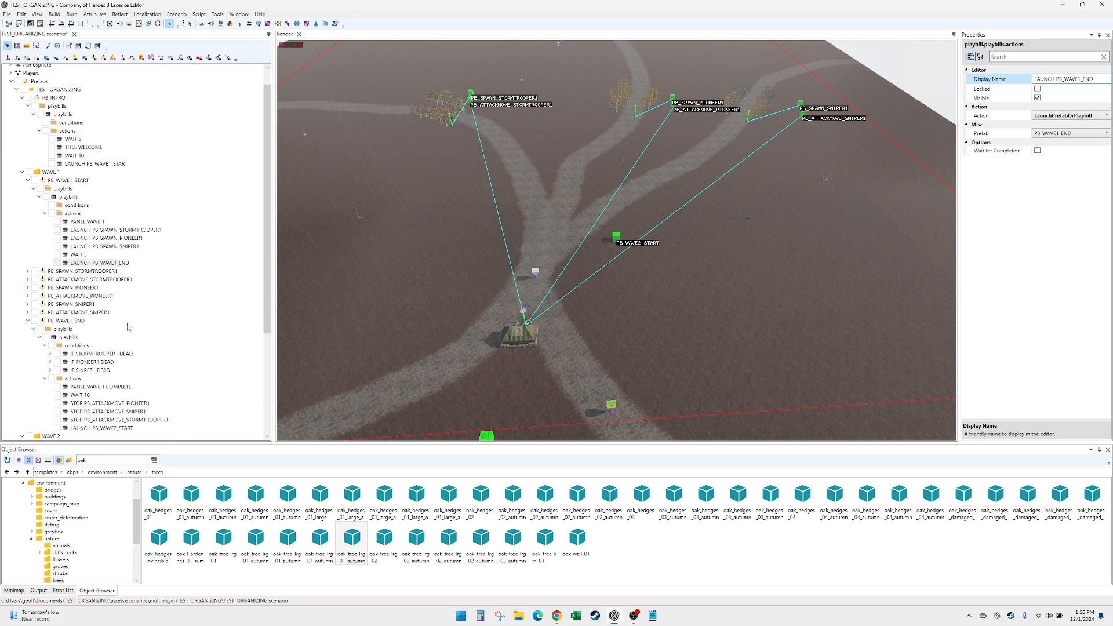
scroll(126, 294, down, 2)
click(77, 281)
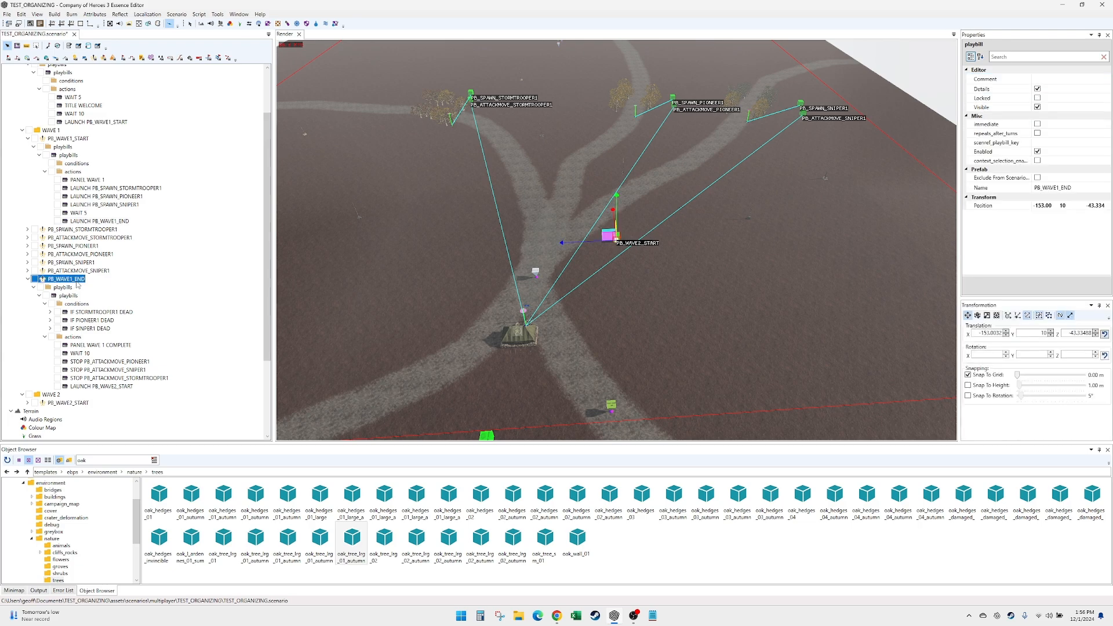
click(97, 312)
click(98, 327)
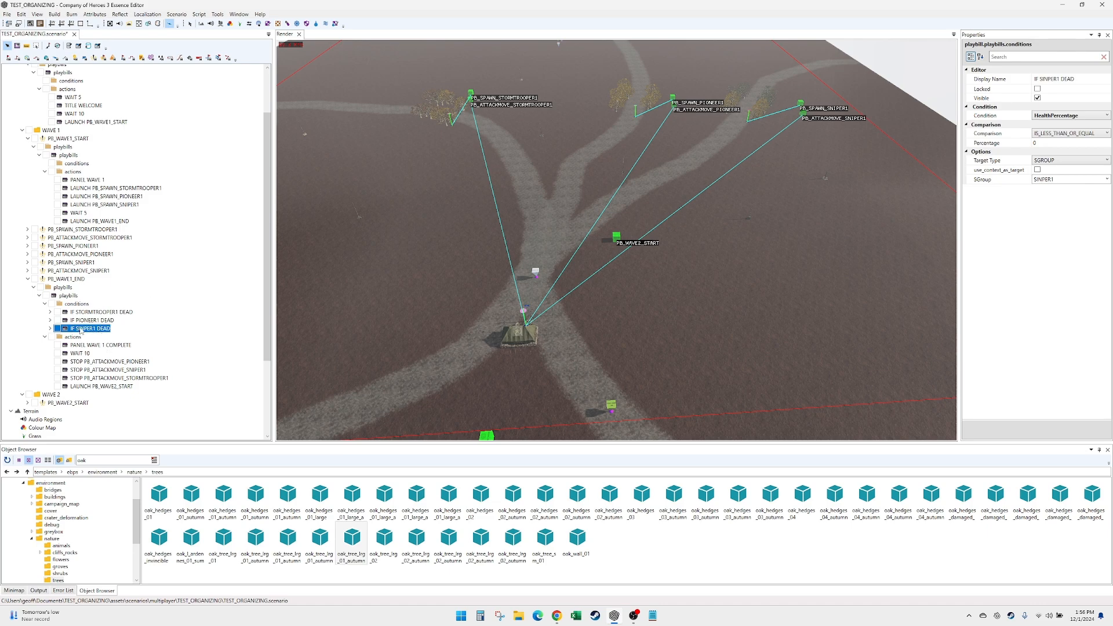
click(99, 346)
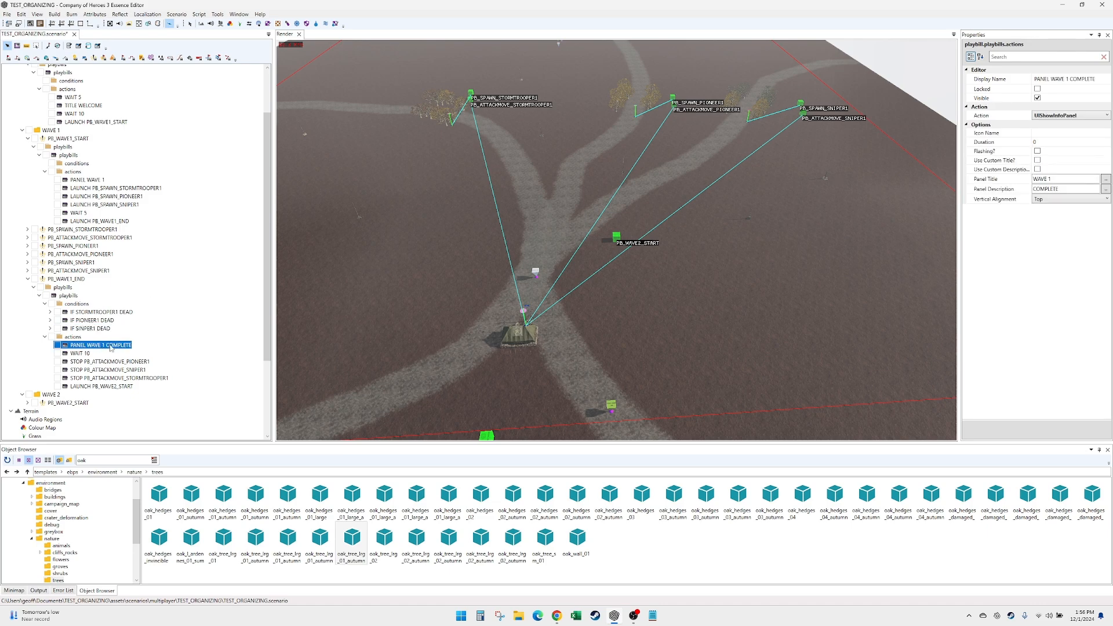
click(79, 356)
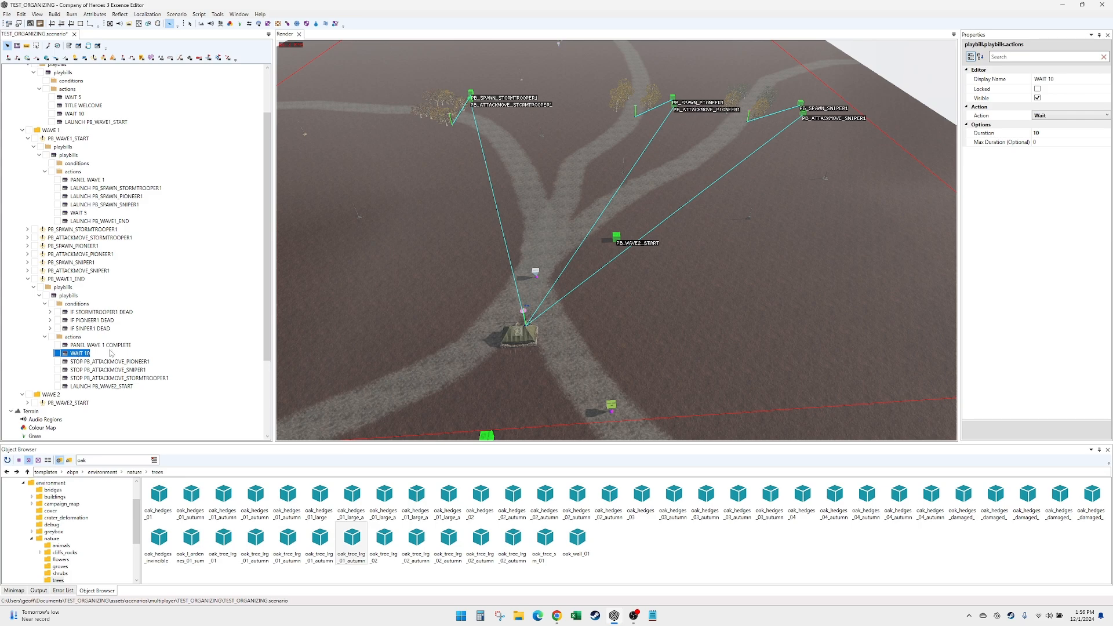
click(106, 363)
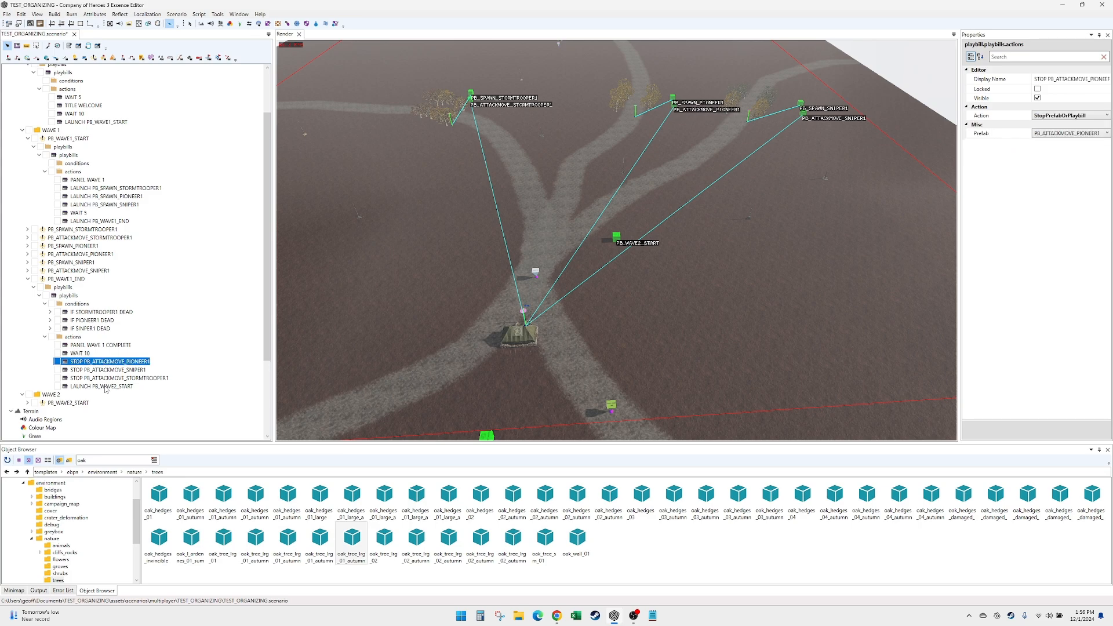
click(106, 387)
- Expand PB_WAVE2_START and examine its PANEL WAVE 2 action
click(71, 404)
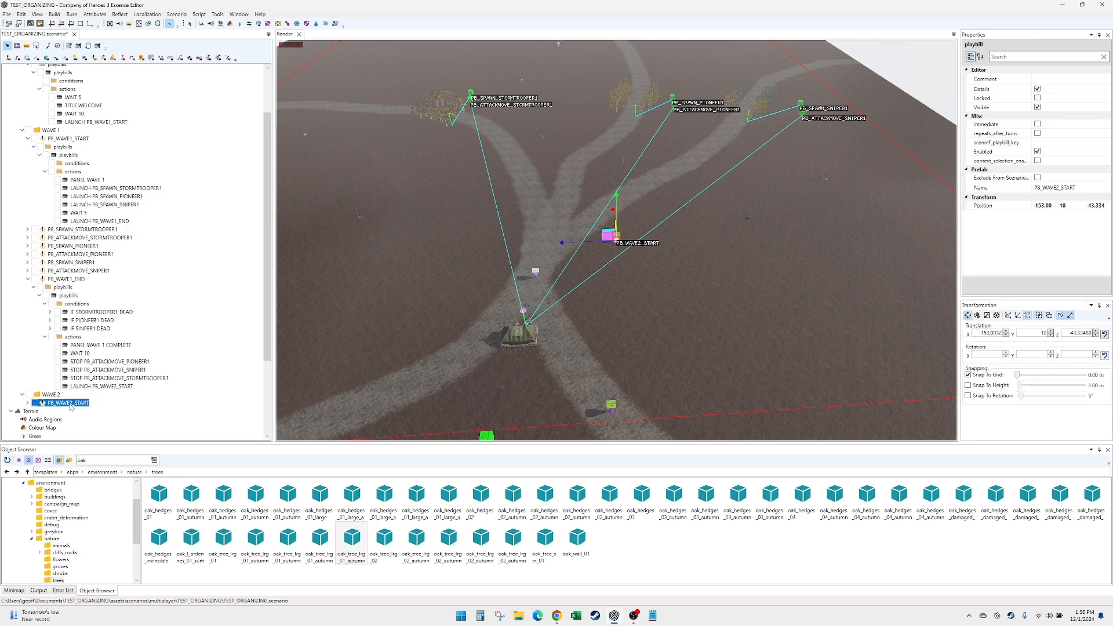
click(27, 403)
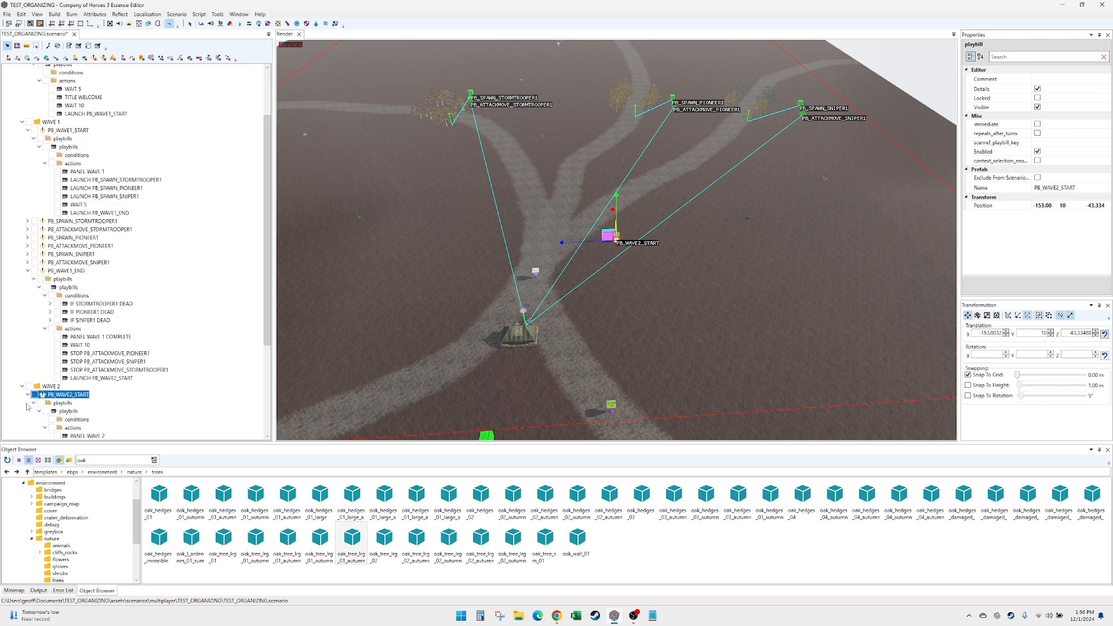
click(91, 435)
scroll(131, 419, down, 2)
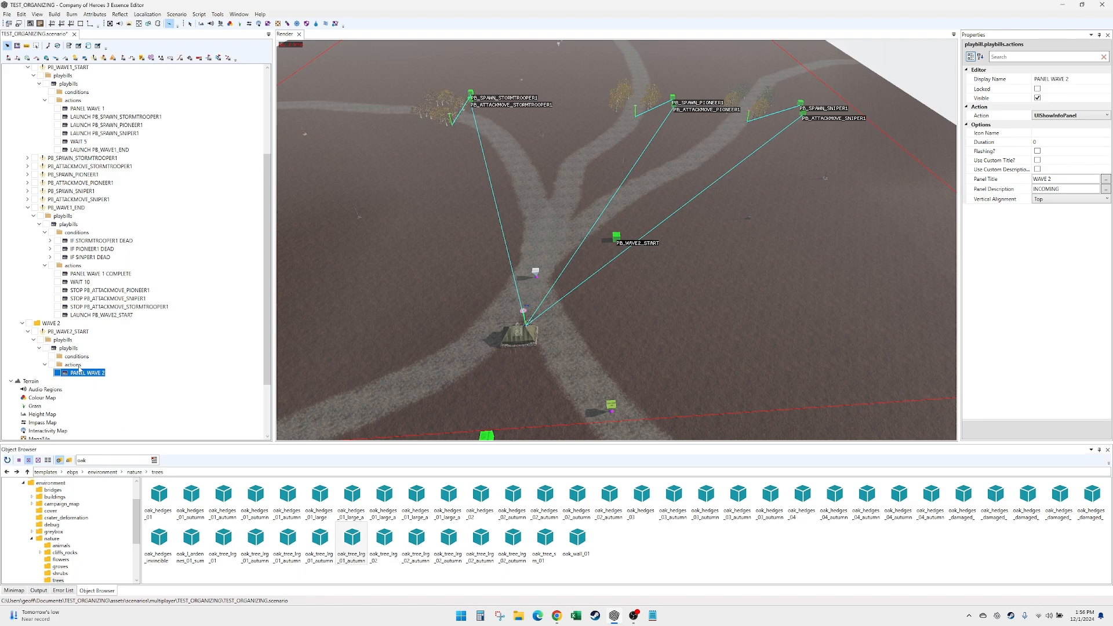
- Move the PB_WAVE1_END and PB_WAVE2_START markers on the map beside the PB_INTRO and PB_WAVE1_START markers
click(614, 248)
mouse_move(614, 248)
mouse_down()
mouse_move(623, 339)
mouse_move(609, 313)
mouse_move(592, 315)
mouse_move(510, 375)
mouse_move(581, 342)
mouse_up()
click(614, 192)
drag(613, 195, 509, 365)
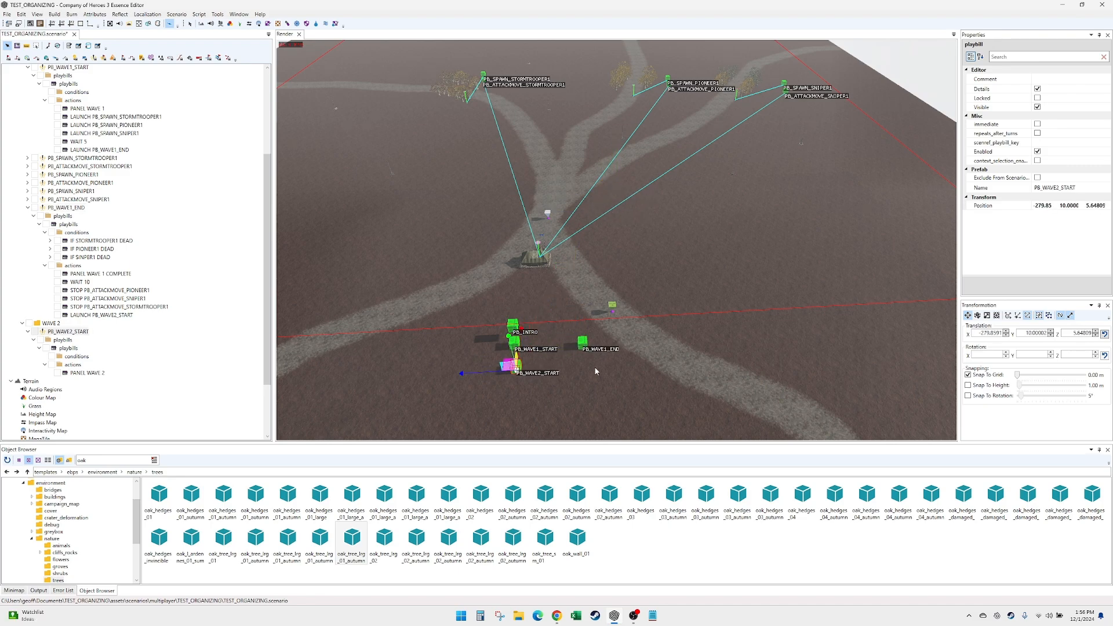
middle_drag(523, 382, 529, 344)
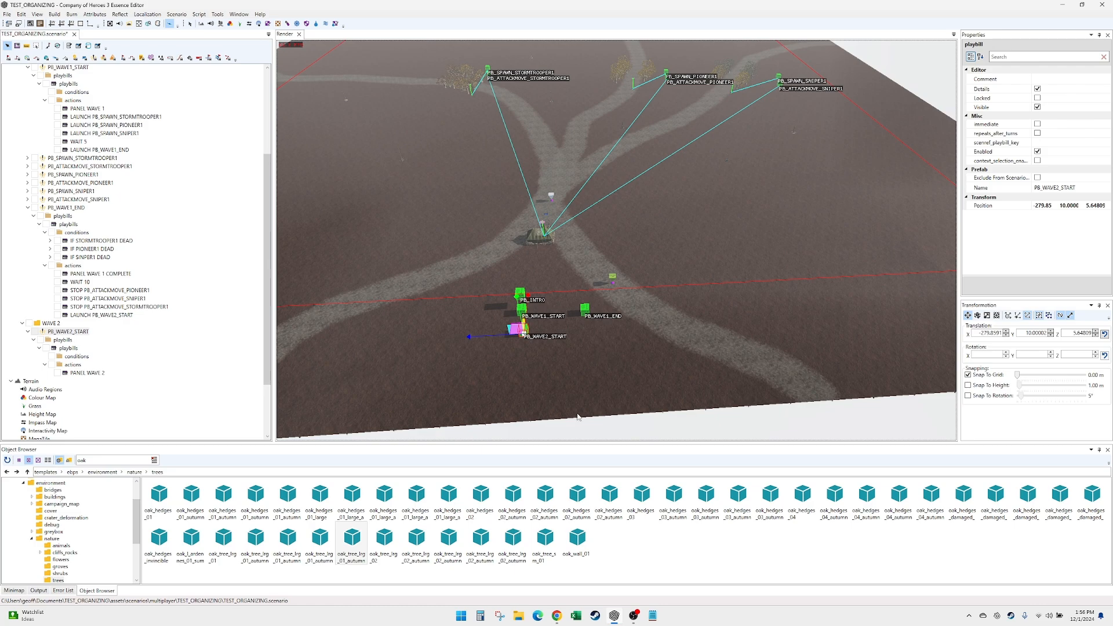
- Save the TEST_ORGANIZING scenario
key(Up)
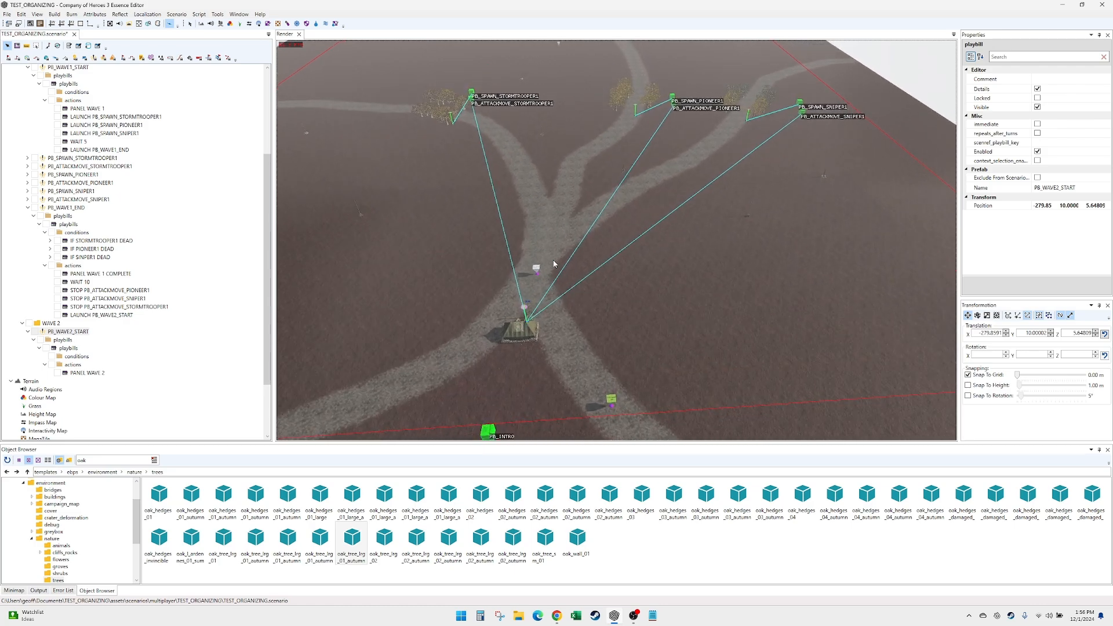
key(Up)
key(Right)
key(Down)
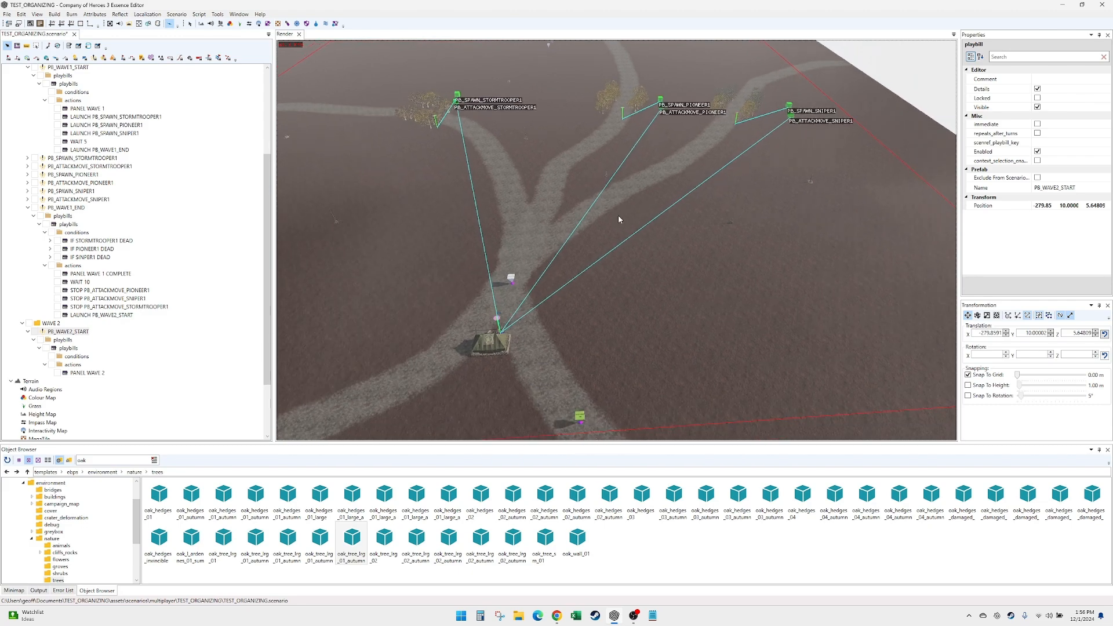
key(Down)
key(Left)
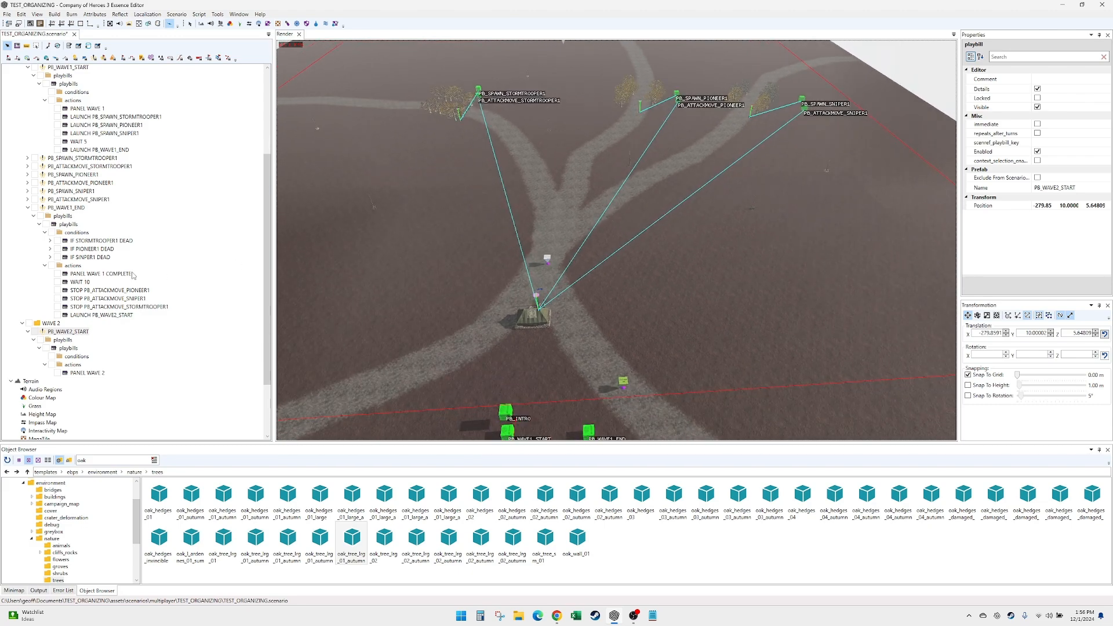
scroll(87, 284, up, 1)
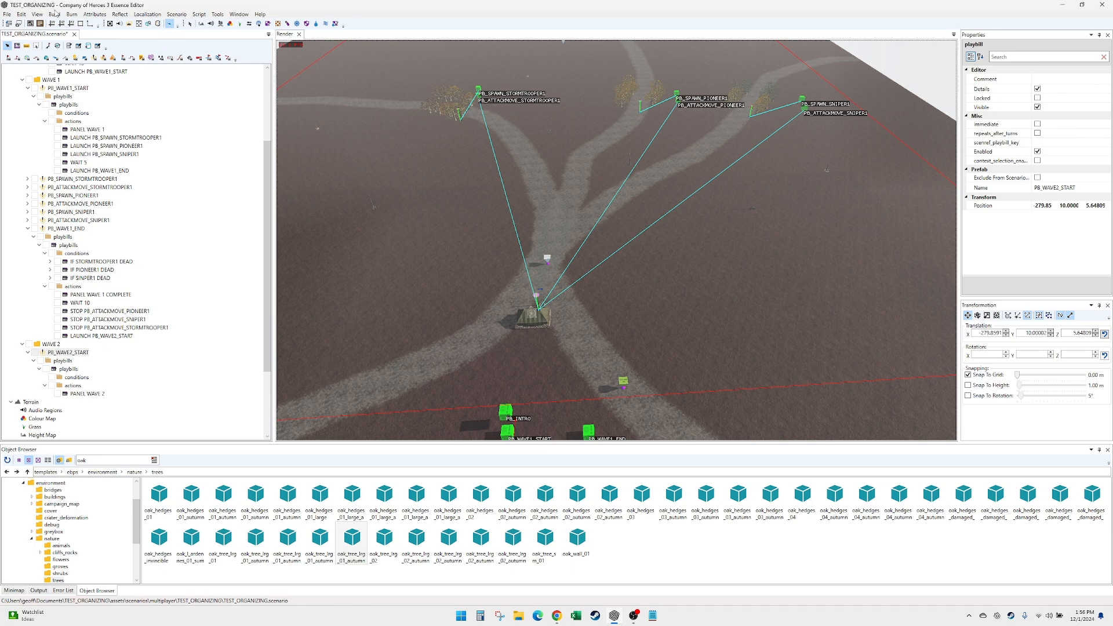
key(ctrl+s)
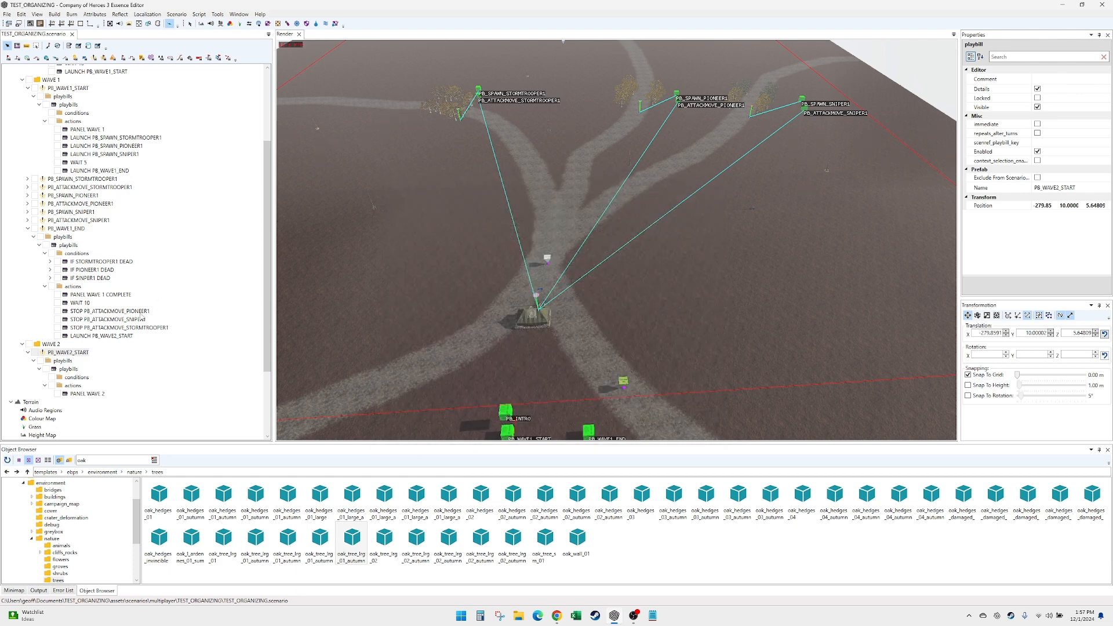
- Check the SGroup and display name of the IF PIONEER1 DEAD condition in PB_WAVE1_END
click(107, 270)
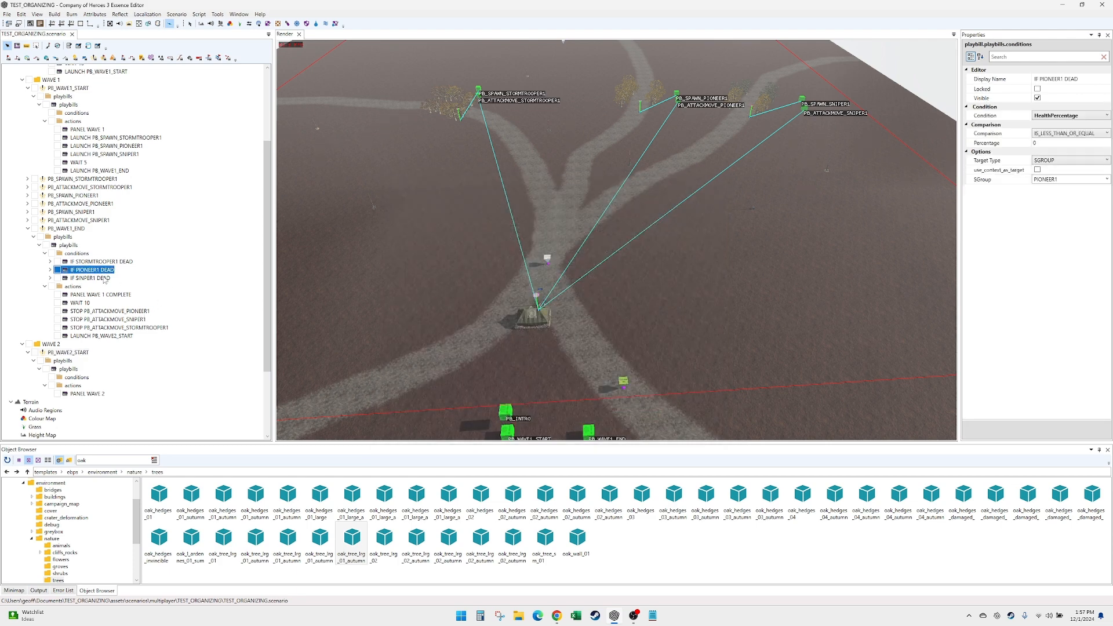
click(1052, 180)
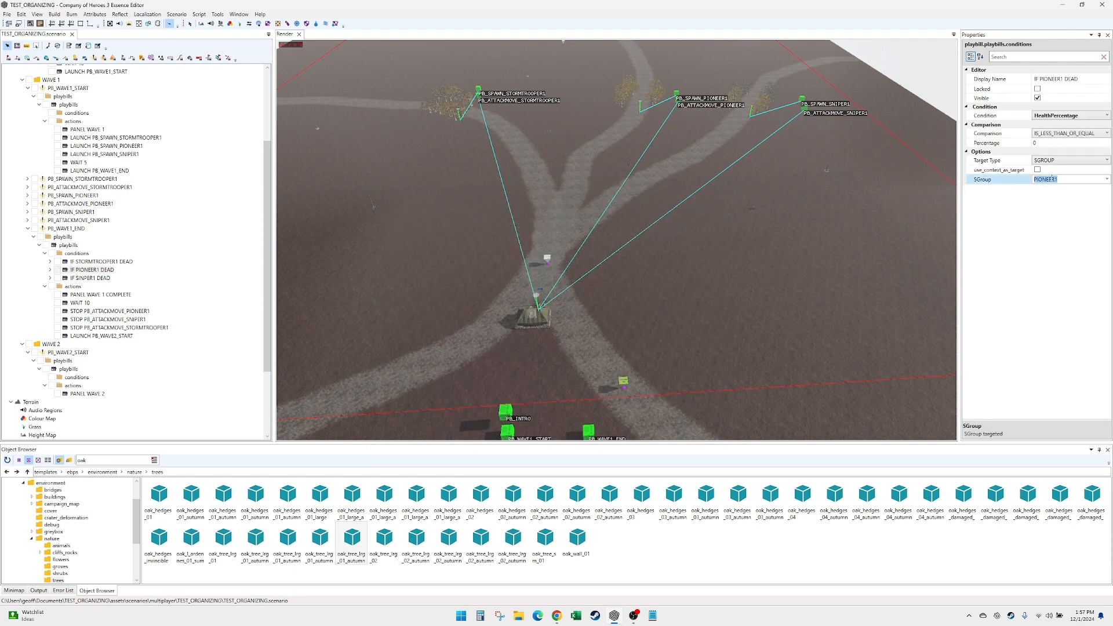
click(1064, 79)
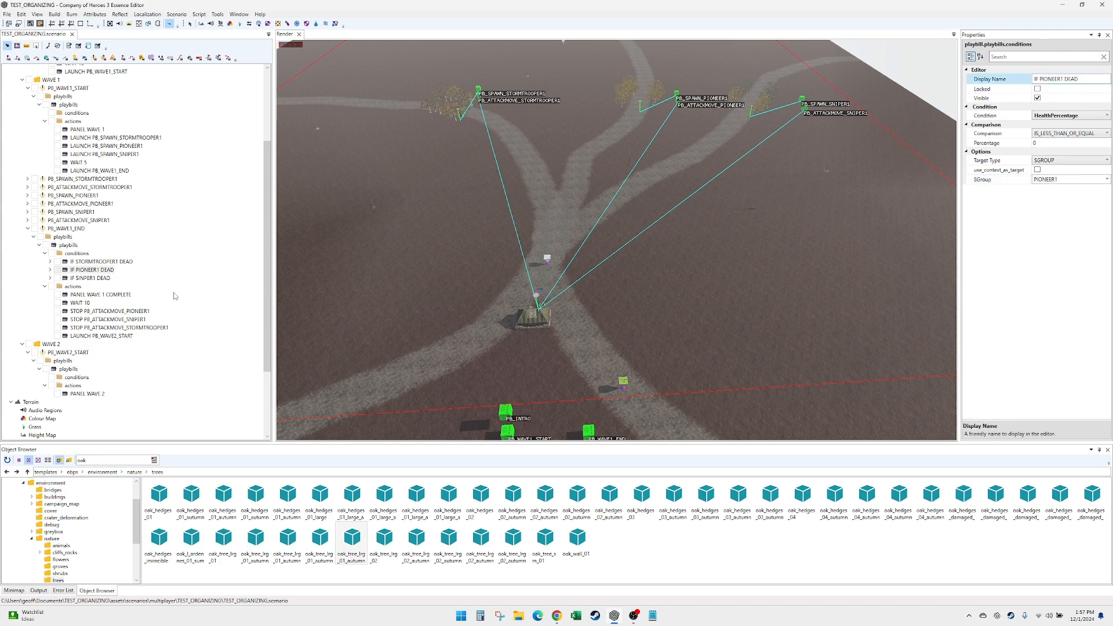
- Set the SGroup of the IF PIONEER1 DEAD condition to PIONEER5 and restore it to PIONEER1
click(106, 270)
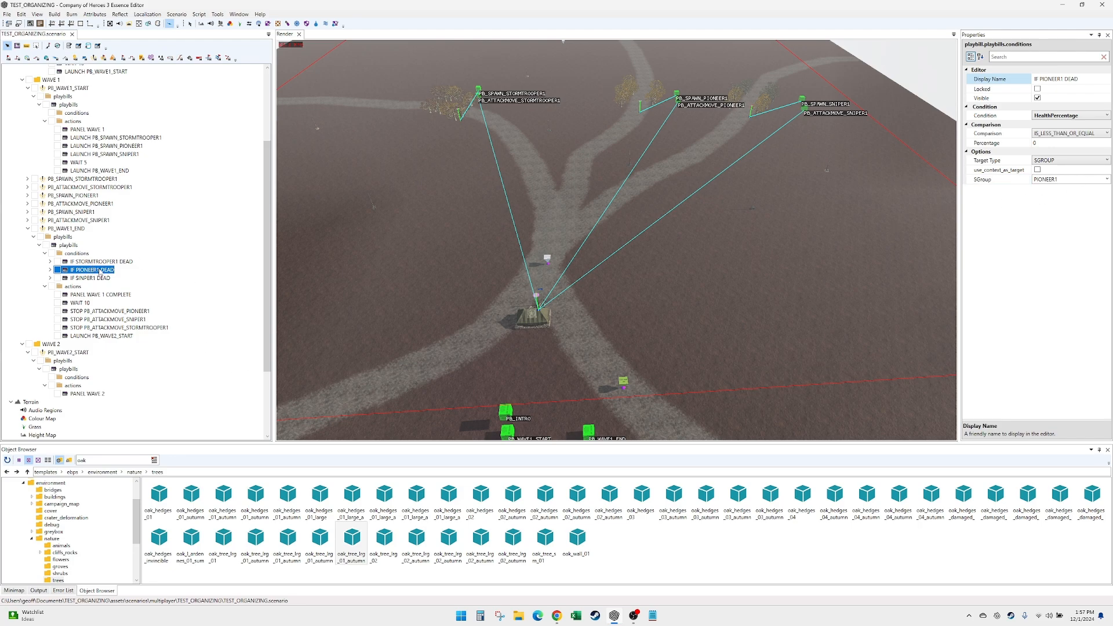
click(1066, 180)
click(1071, 179)
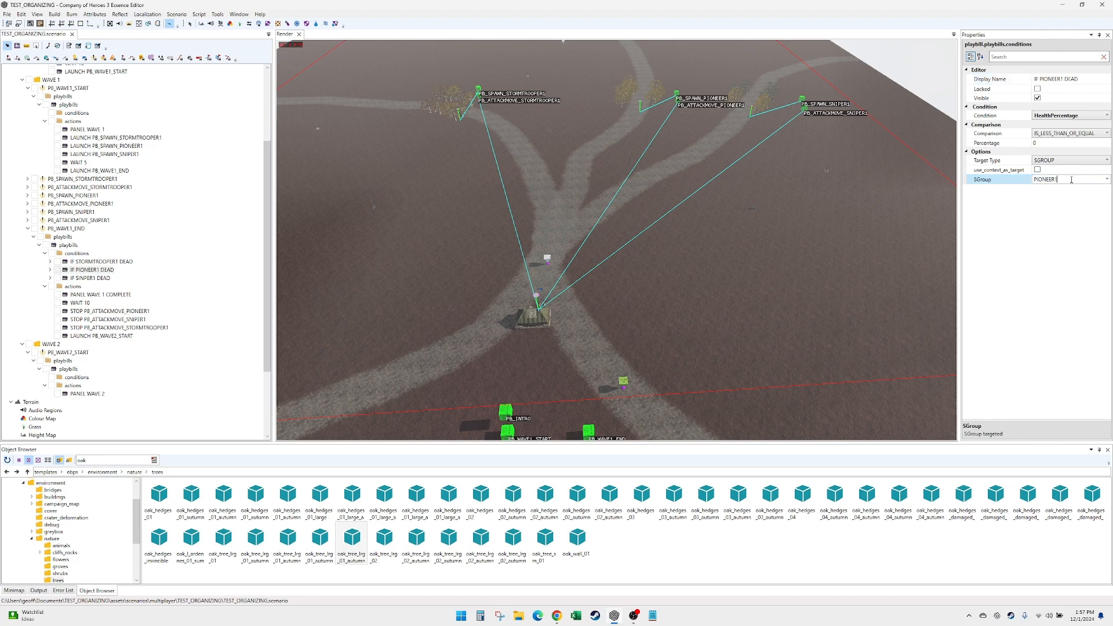
key(Return)
text(5)
click(107, 272)
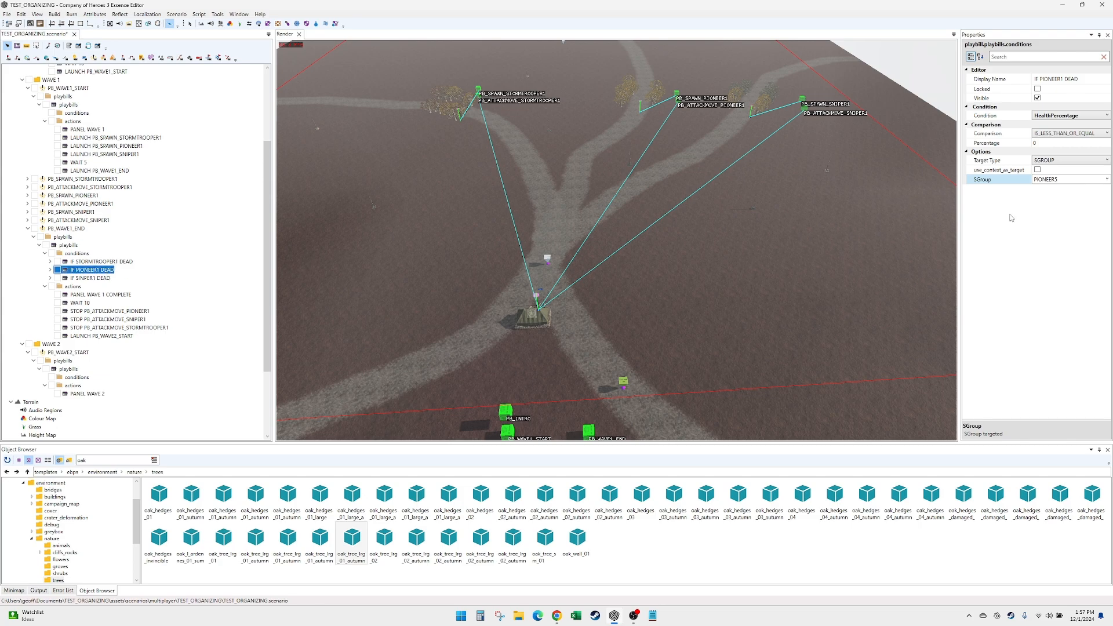
click(1073, 179)
click(1070, 178)
- Check the settings of the sniper, pioneer and stormtrooper death conditions in PB_WAVE1_END
click(101, 278)
click(104, 270)
click(112, 262)
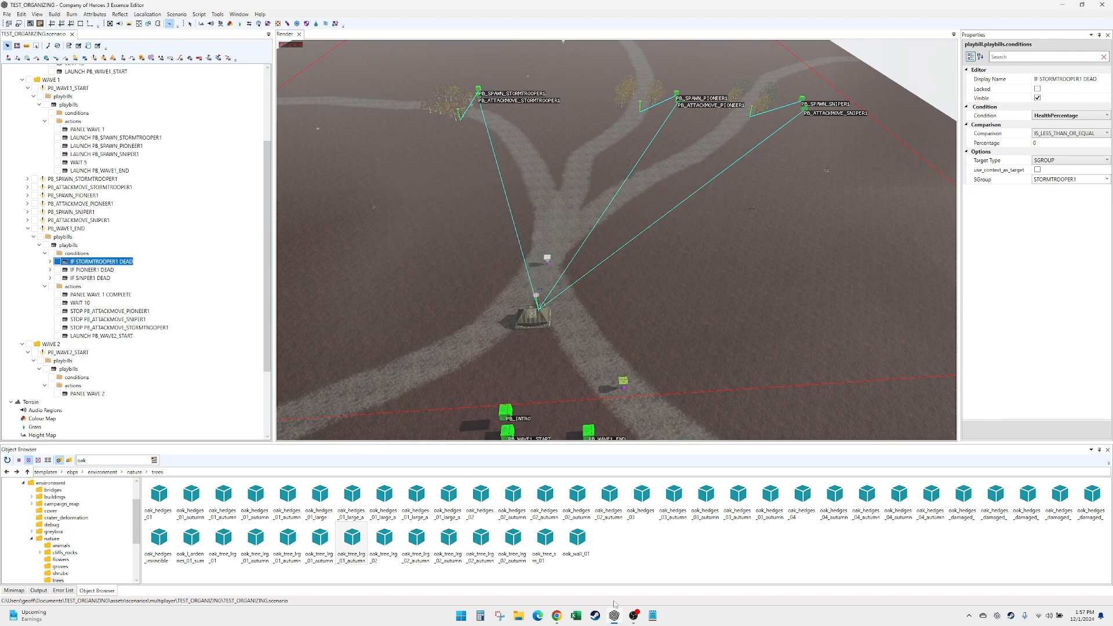
- Launch Company of Heroes 3 from Steam to test the scenario
right_click(1011, 616)
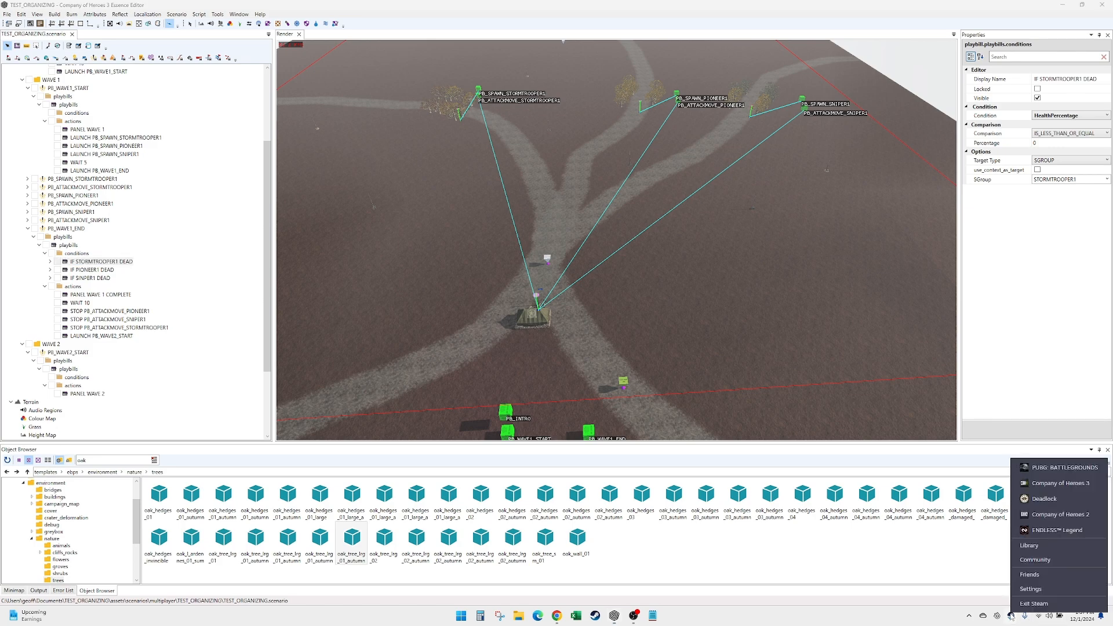
click(1052, 485)
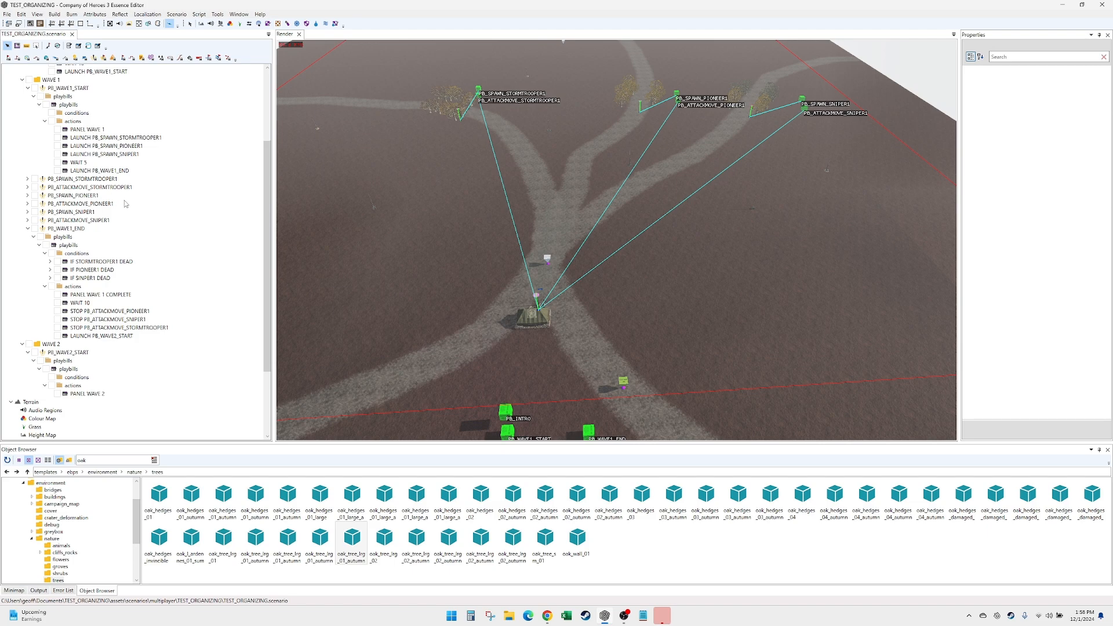
- Collapse the PB_WAVE1_END, PB_WAVE1_START and PB_INTRO playbills in the scenario tree
click(28, 228)
click(35, 106)
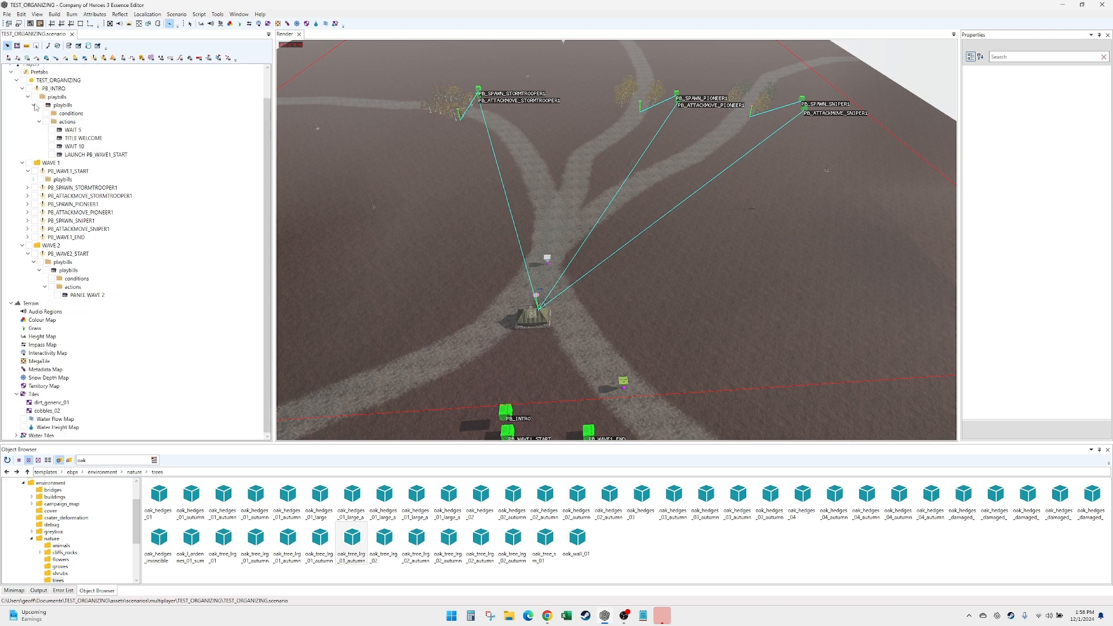
click(28, 173)
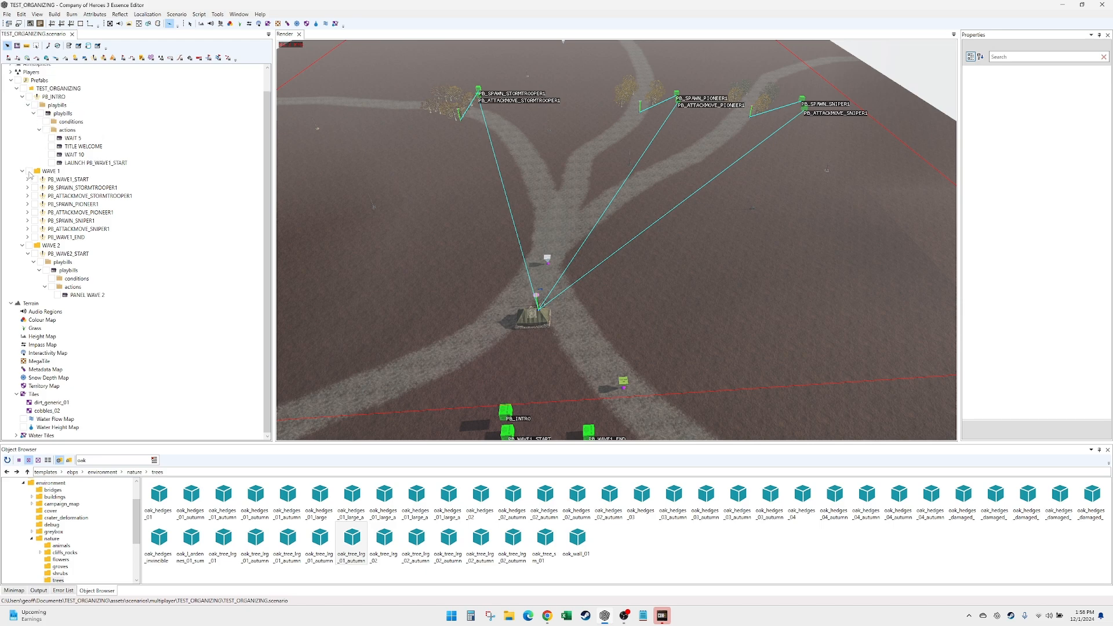
click(23, 97)
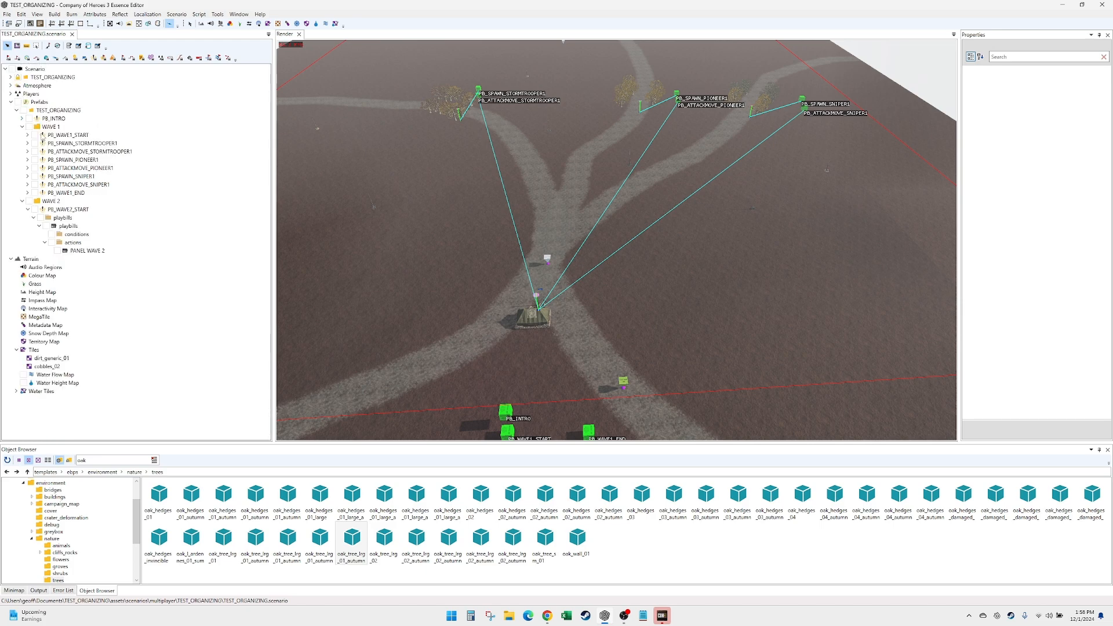
- Collapse the WAVE 1 and WAVE 2 folders in the scenario tree
click(22, 126)
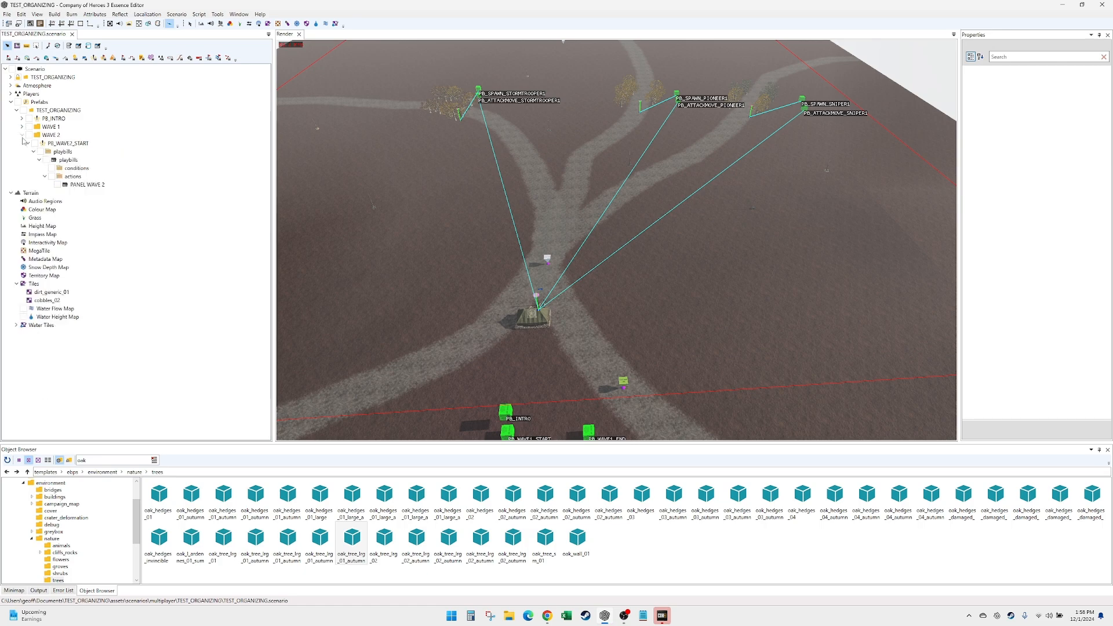
click(22, 136)
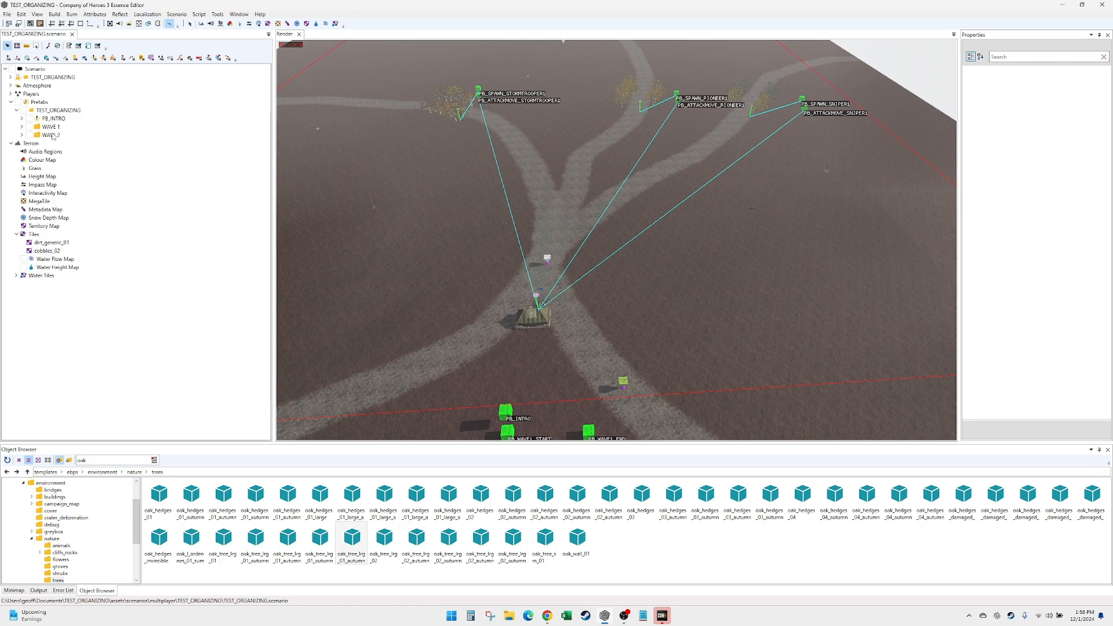
click(22, 126)
click(23, 127)
click(22, 127)
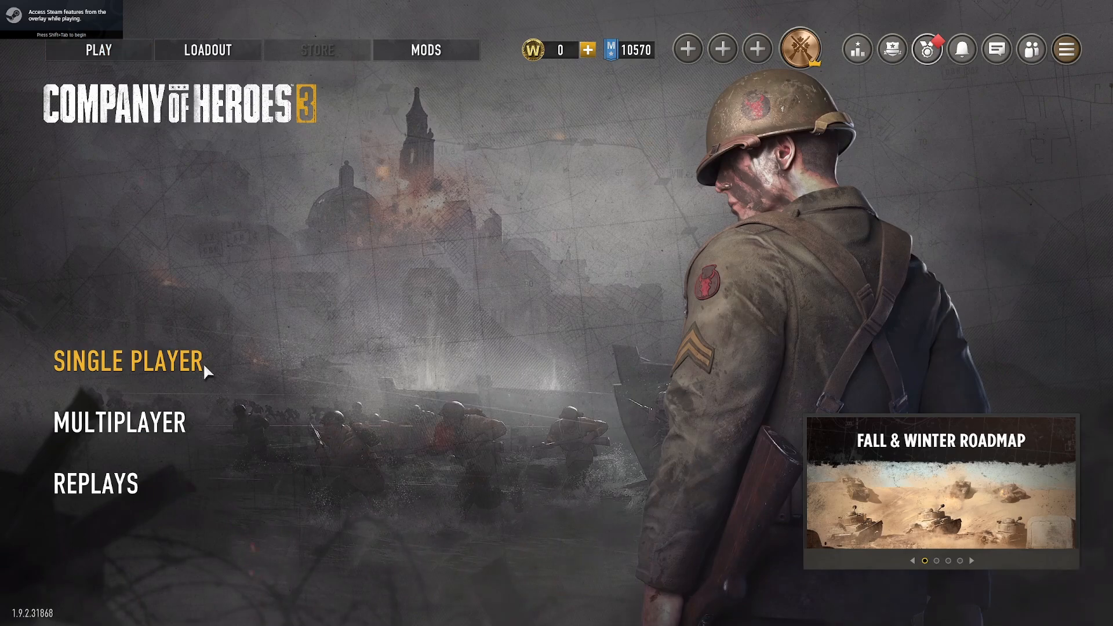
- Switch to Company of Heroes 3 and open a single-player skirmish lobby
click(203, 363)
click(174, 361)
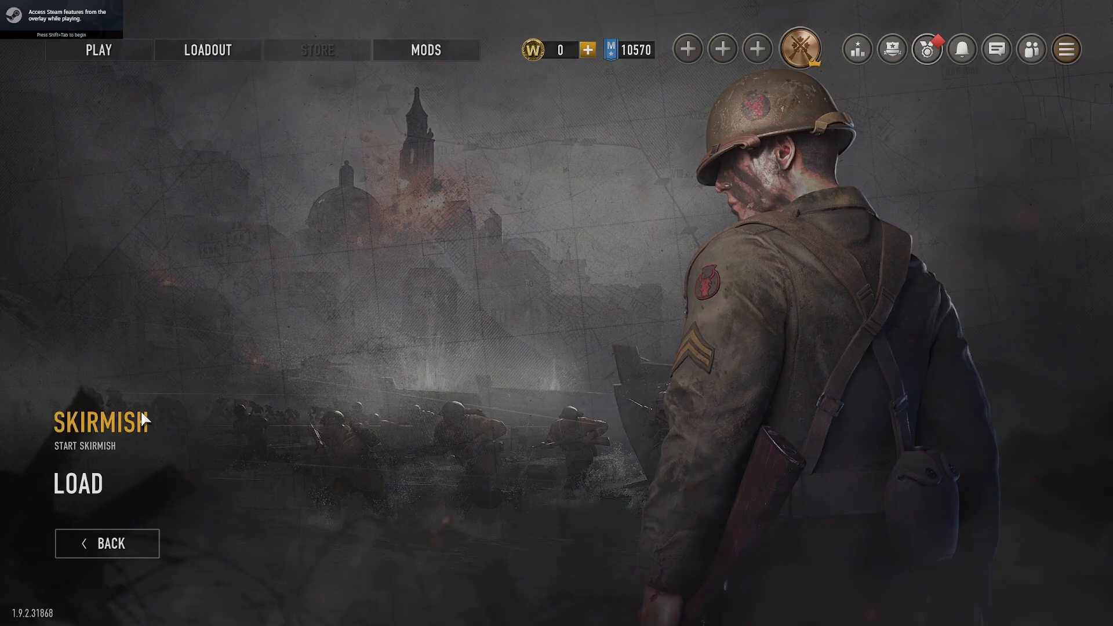
click(141, 418)
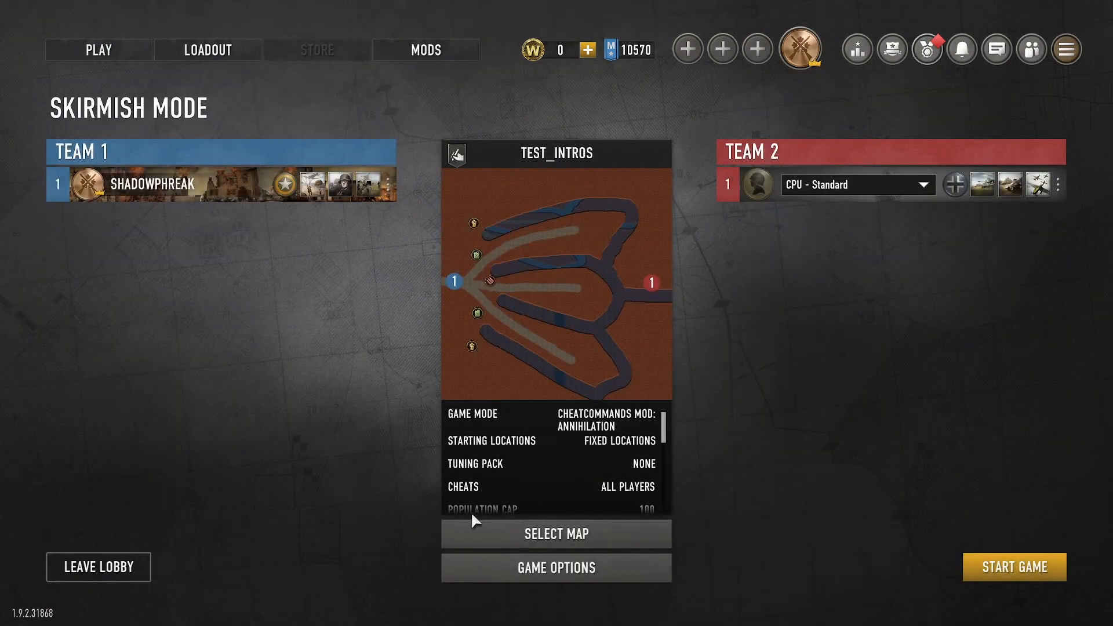
- Select the modded map TEST_ORGANIZING for the skirmish and start the match
click(542, 532)
click(239, 87)
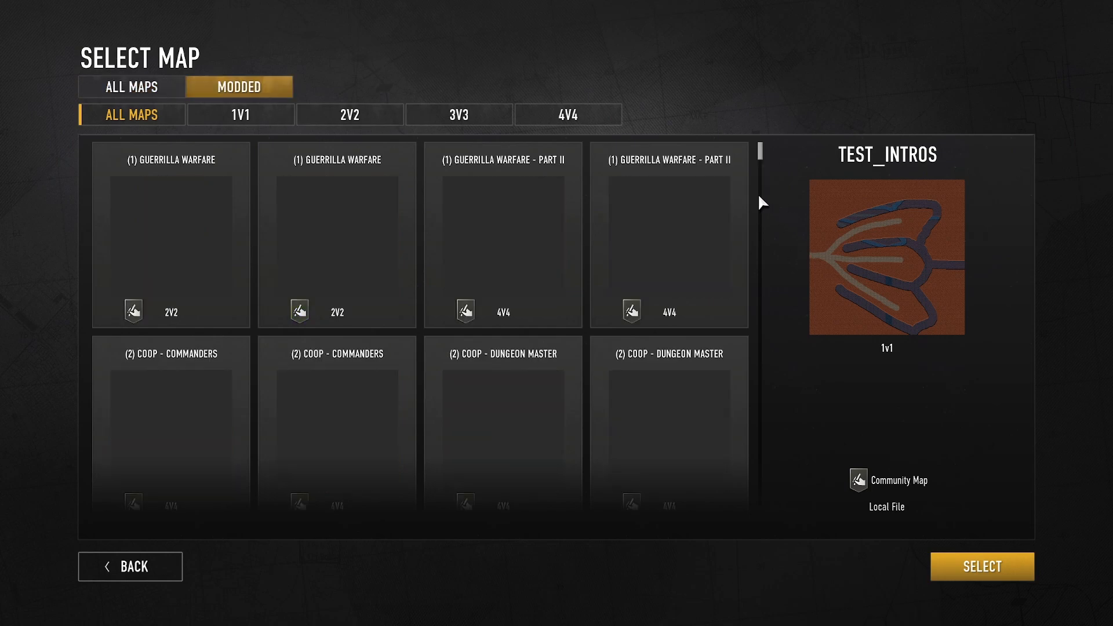
click(760, 196)
drag(758, 166, 760, 482)
click(323, 309)
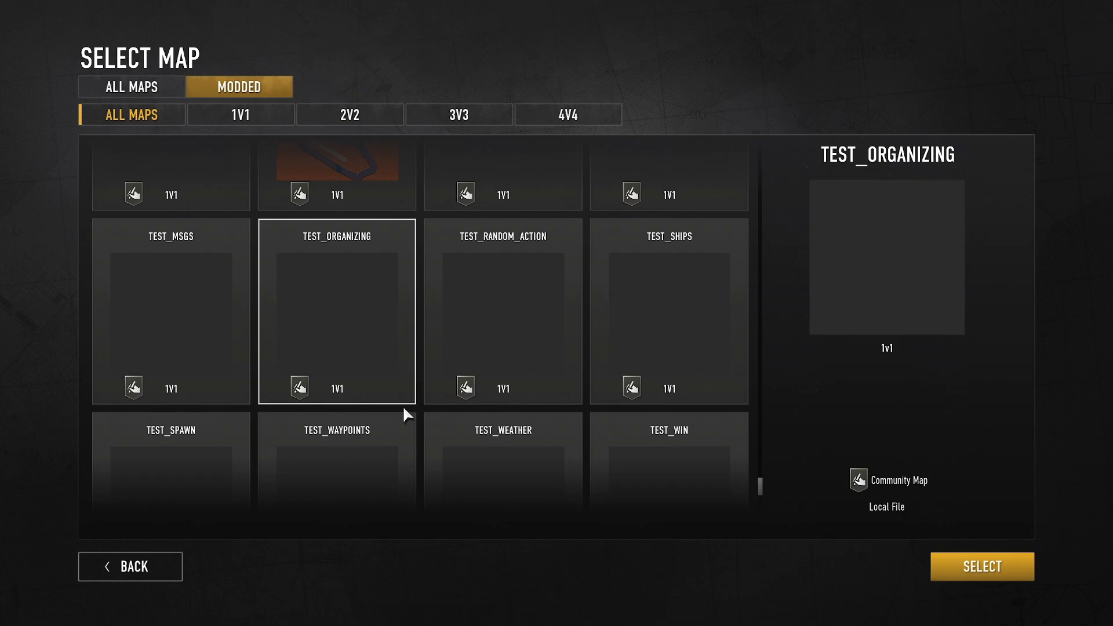
click(986, 579)
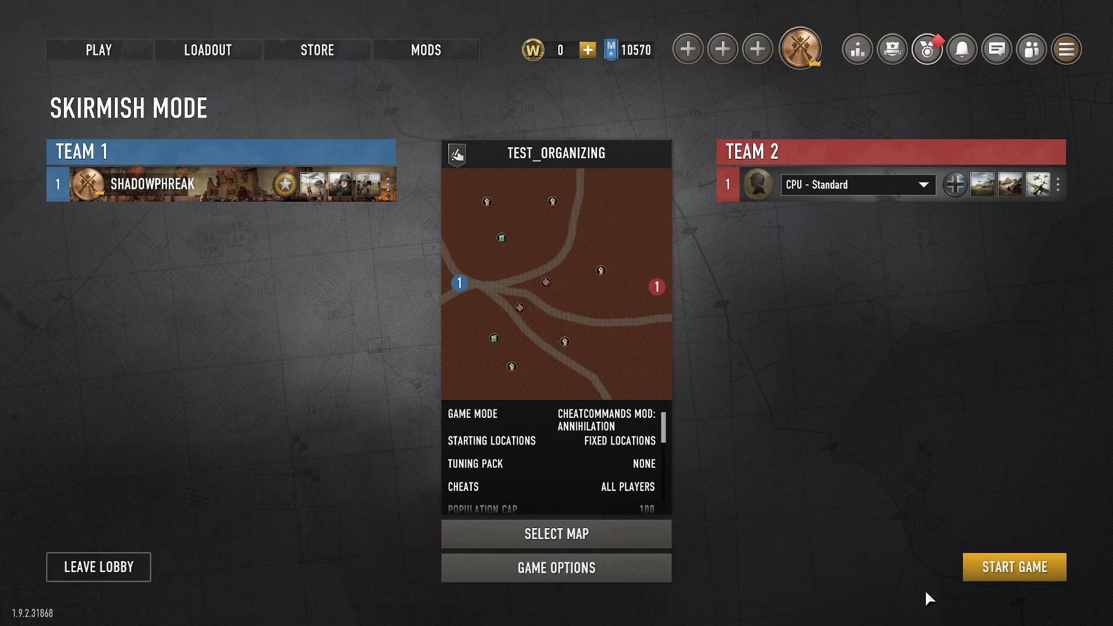
click(1031, 571)
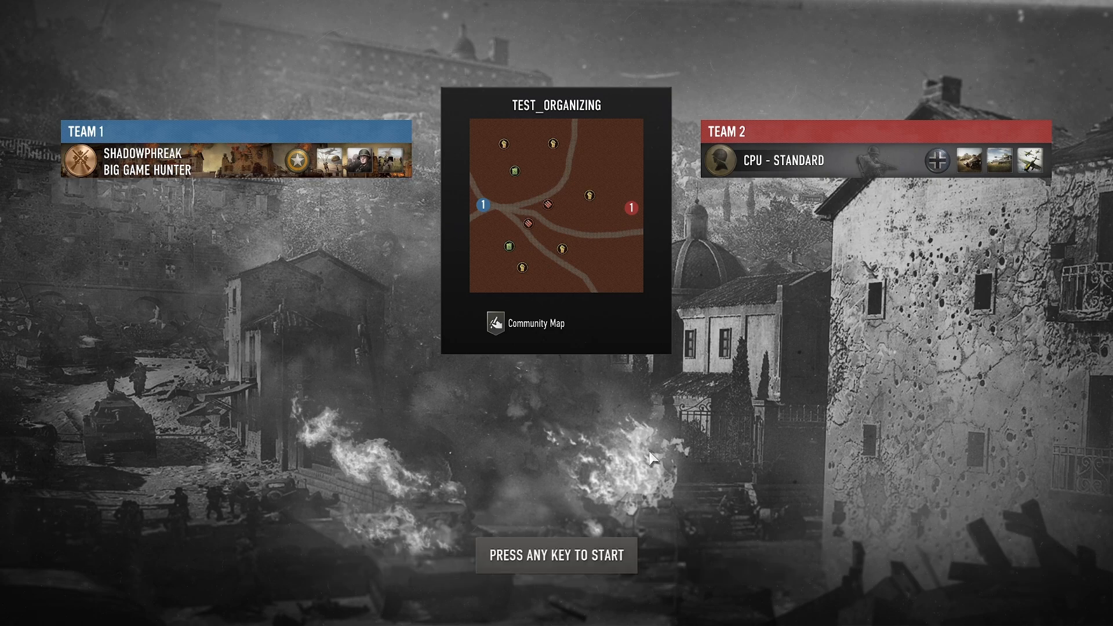
click(601, 549)
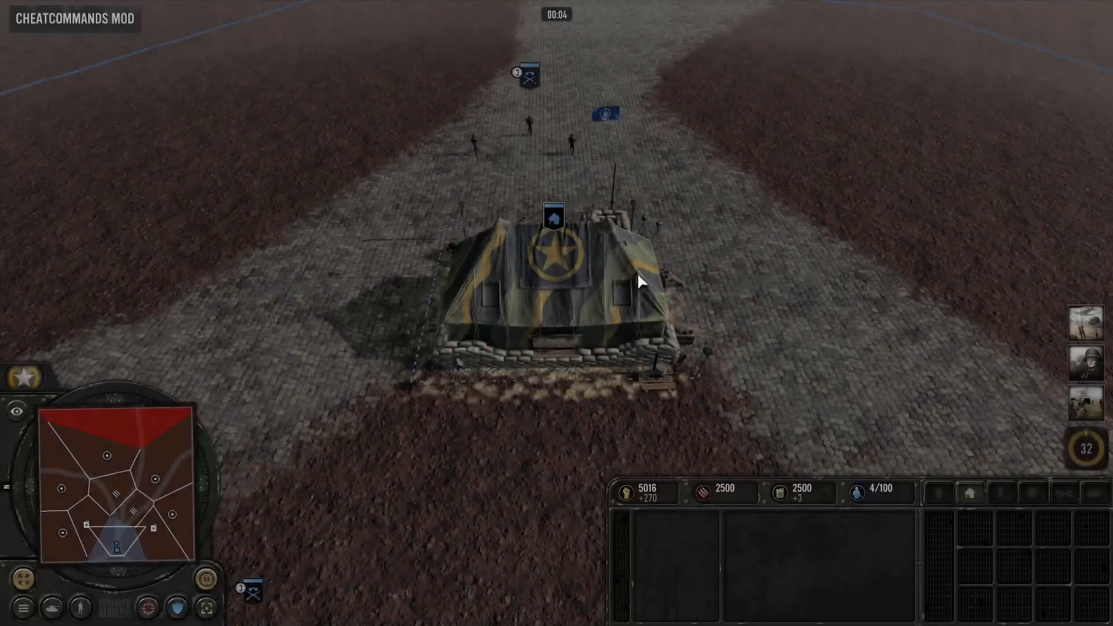
- Survey the base and the tree-lined roads where enemies spawn while waiting for the intro and wave 1
key(Up)
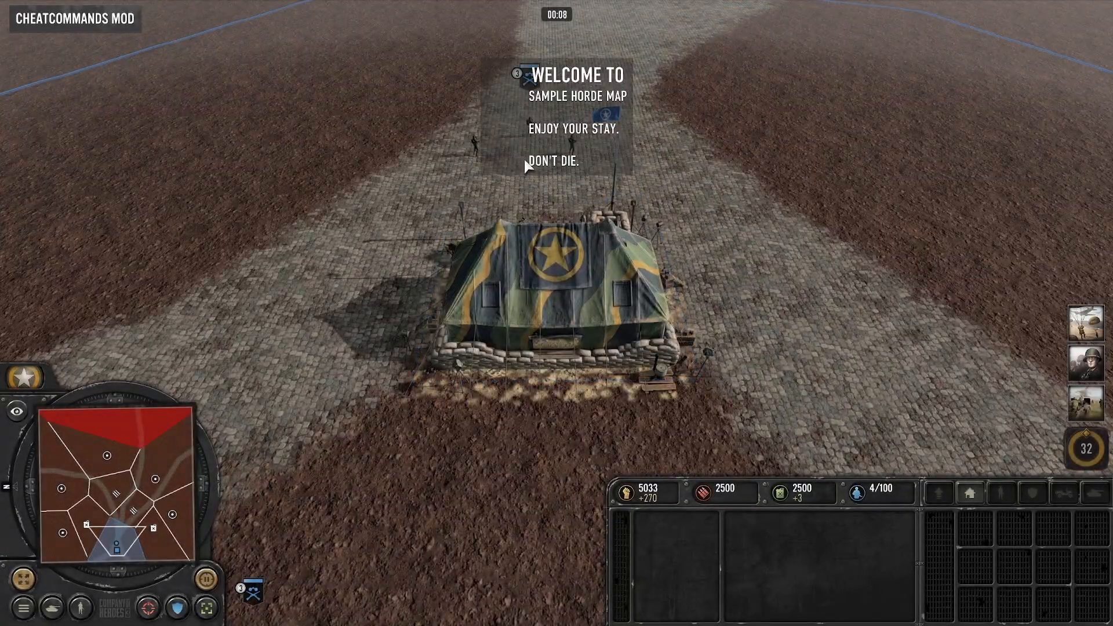
key(Up)
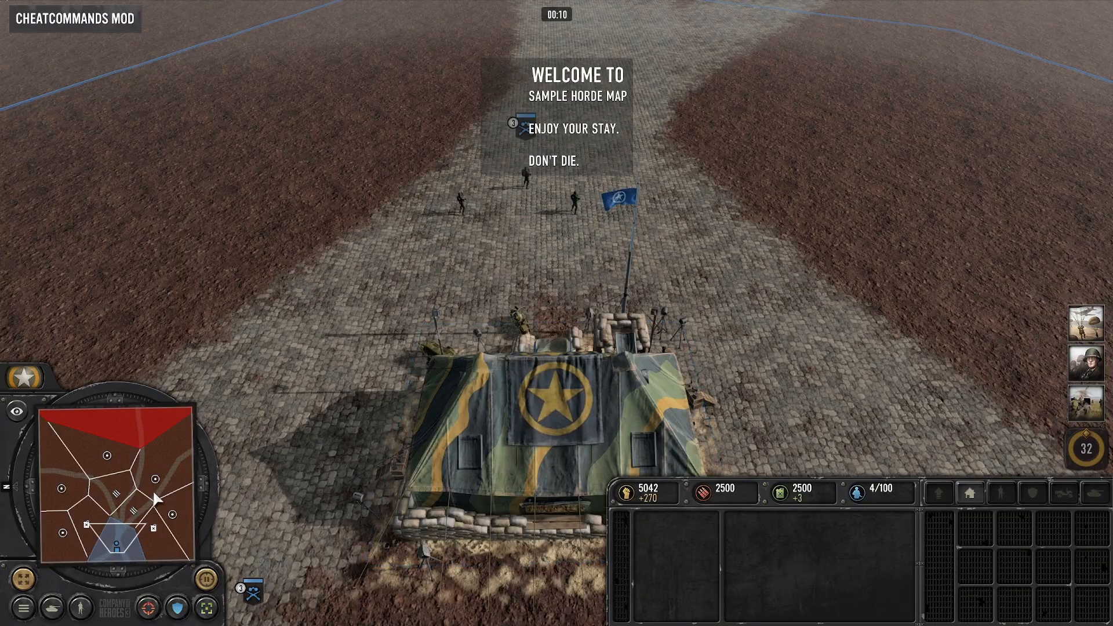
key(Up)
key(Left)
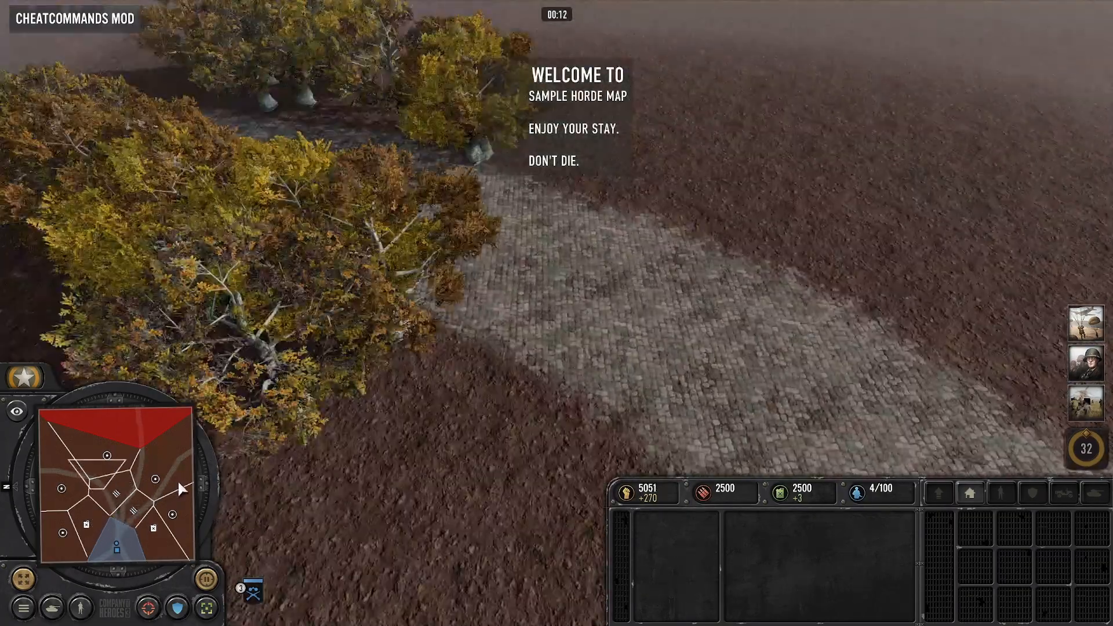
key(Right)
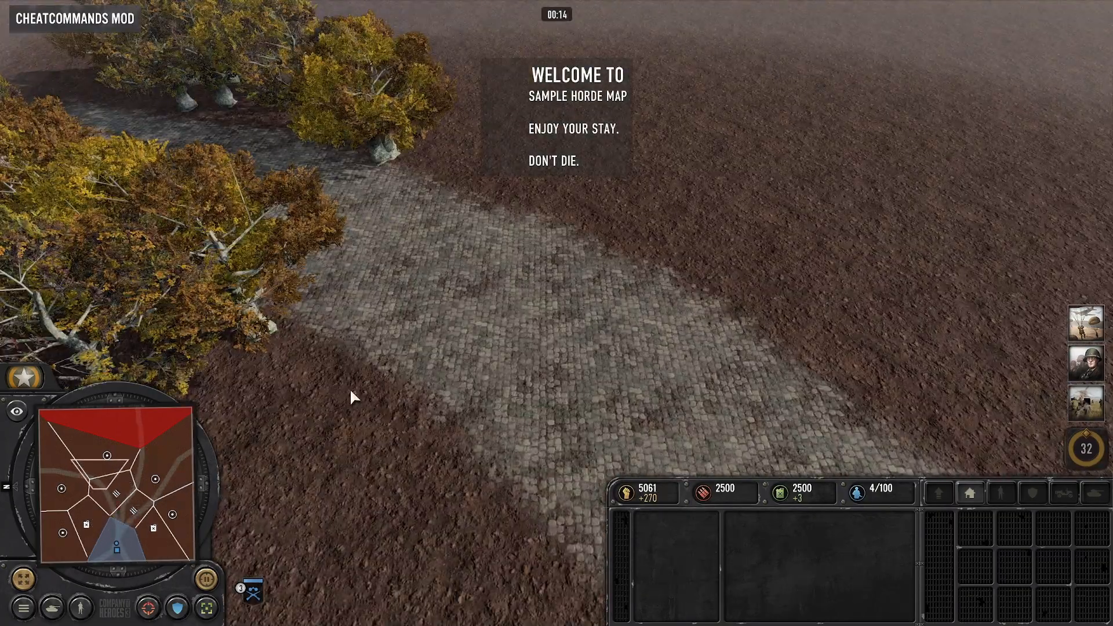
key(Right)
key(Left)
key(Right)
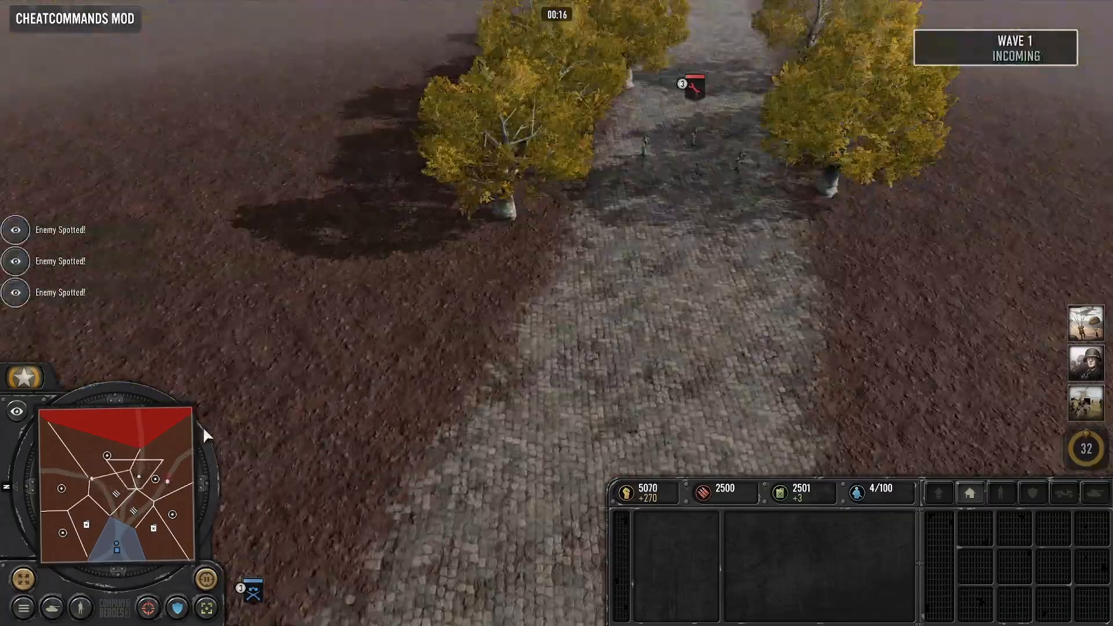
- Examine the sniper, pioneer and stormtrooper spawn points to check the wave 1 squads
key(Right)
key(Down)
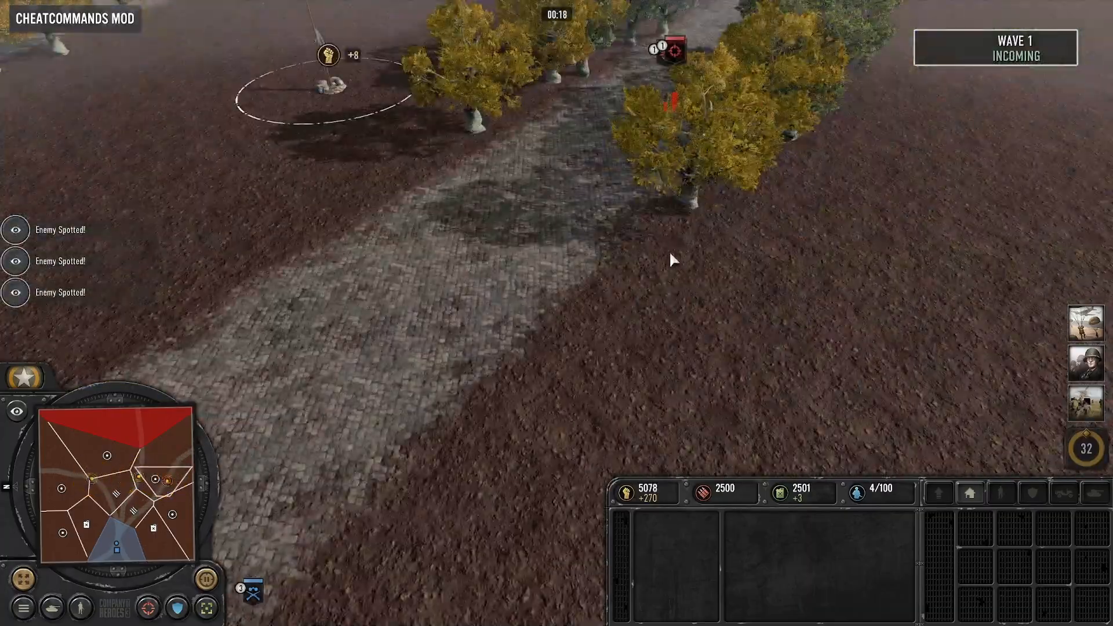
key(Up)
key(Left)
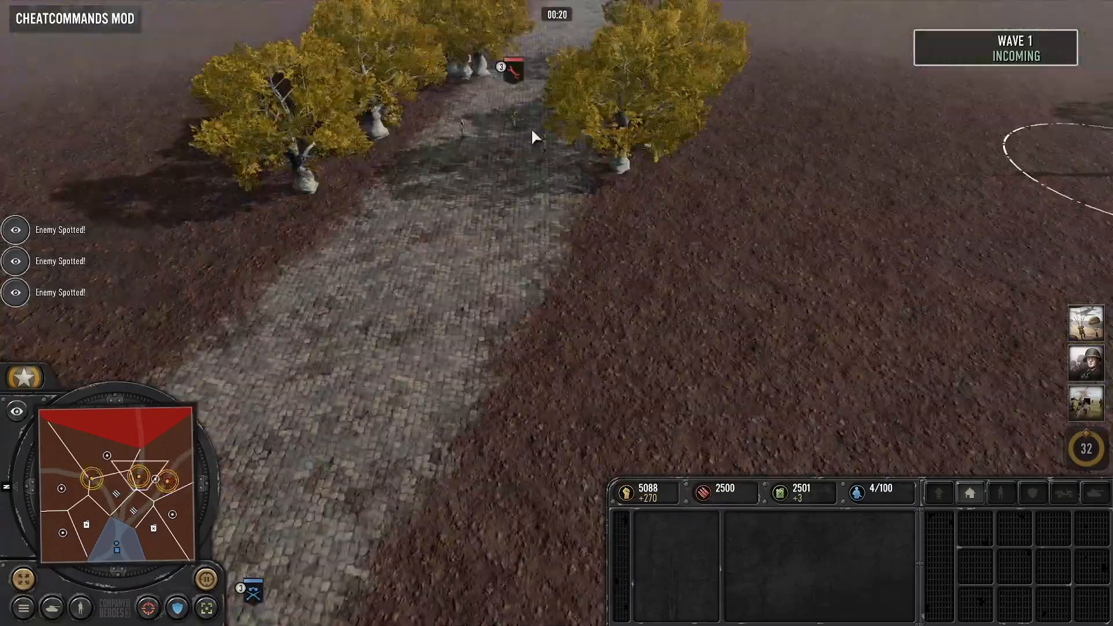
key(Left)
key(Down)
key(Up)
key(Left)
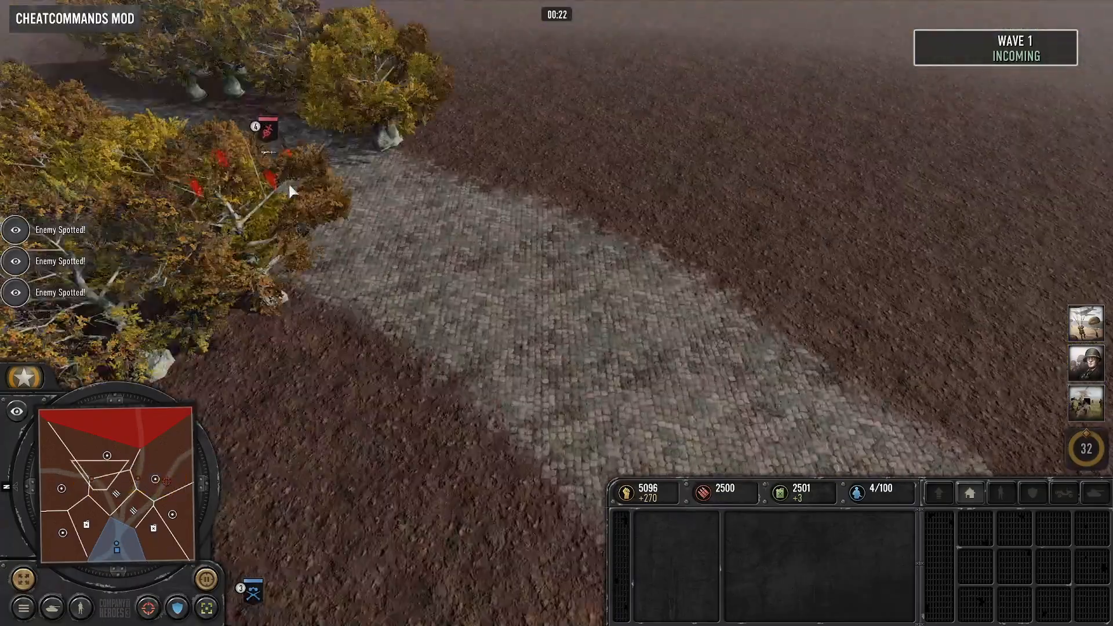
- Inspect the enemy Stoßtruppen Squad and check how the wave 1 squads advance along the roads toward the base
click(283, 151)
key(Right)
key(Down)
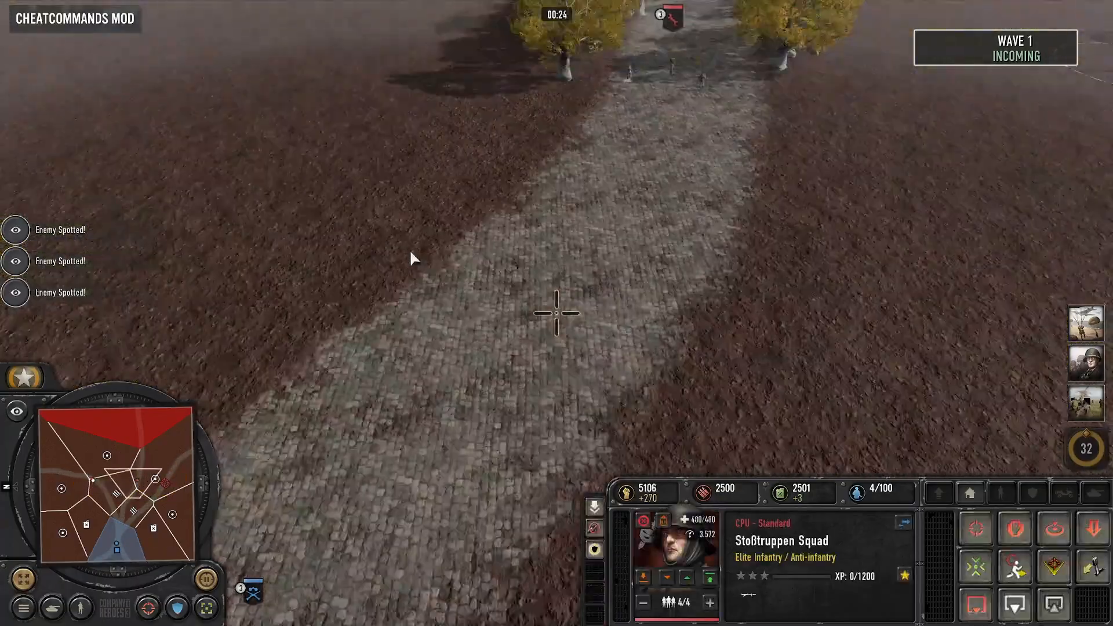
key(Up)
key(Right)
key(Down)
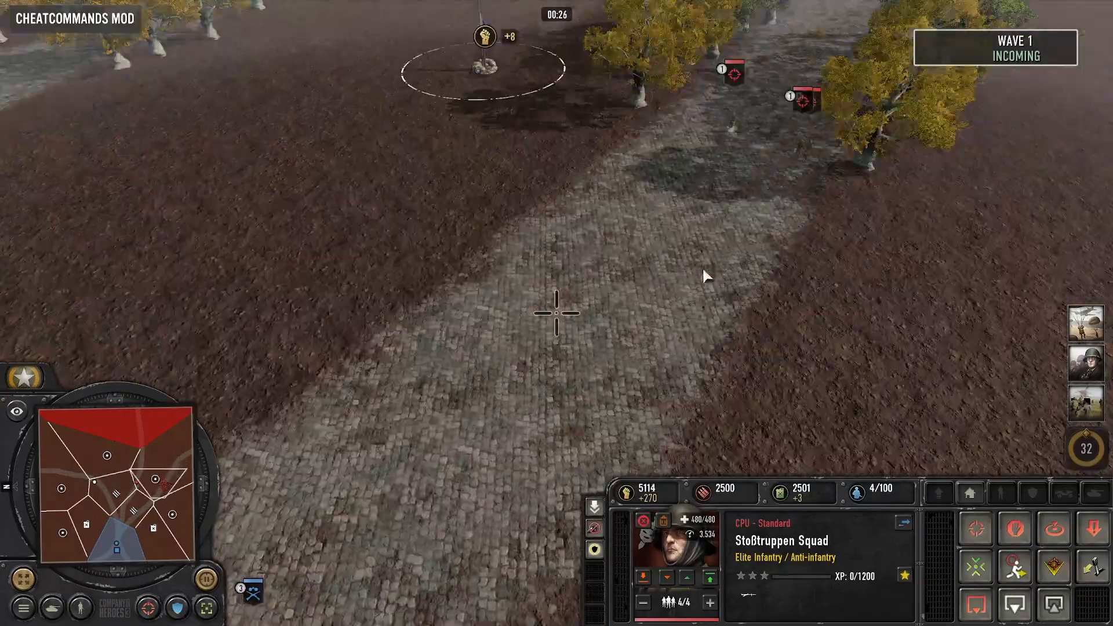
key(Down)
key(Left)
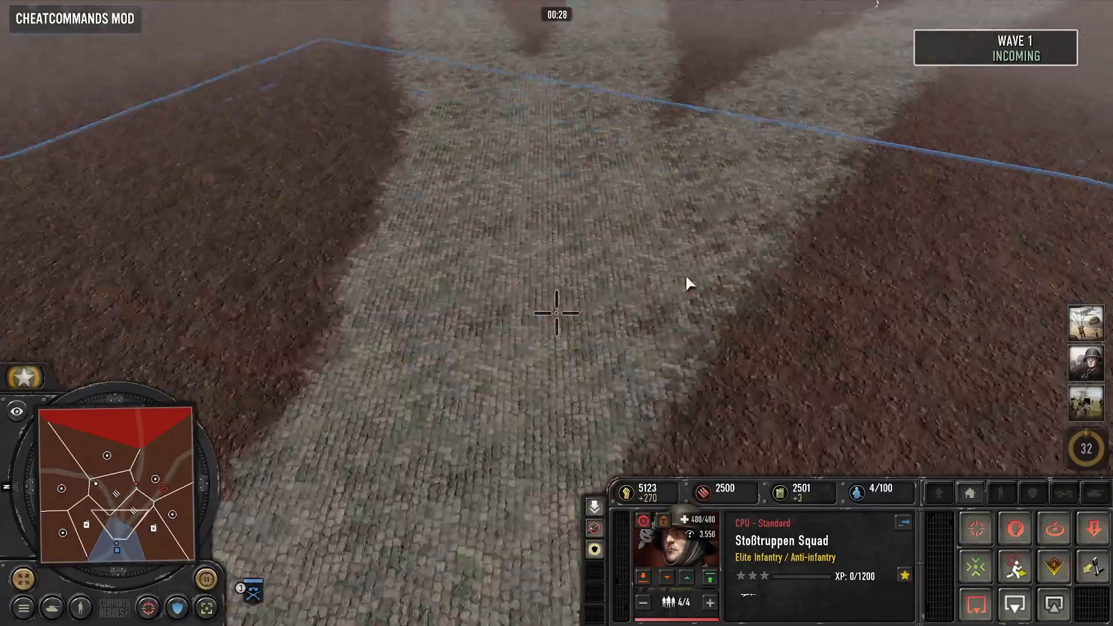
- Select the Scout Squad near the base and set the human player as the CheatCommands target player
scroll(685, 274, down, 5)
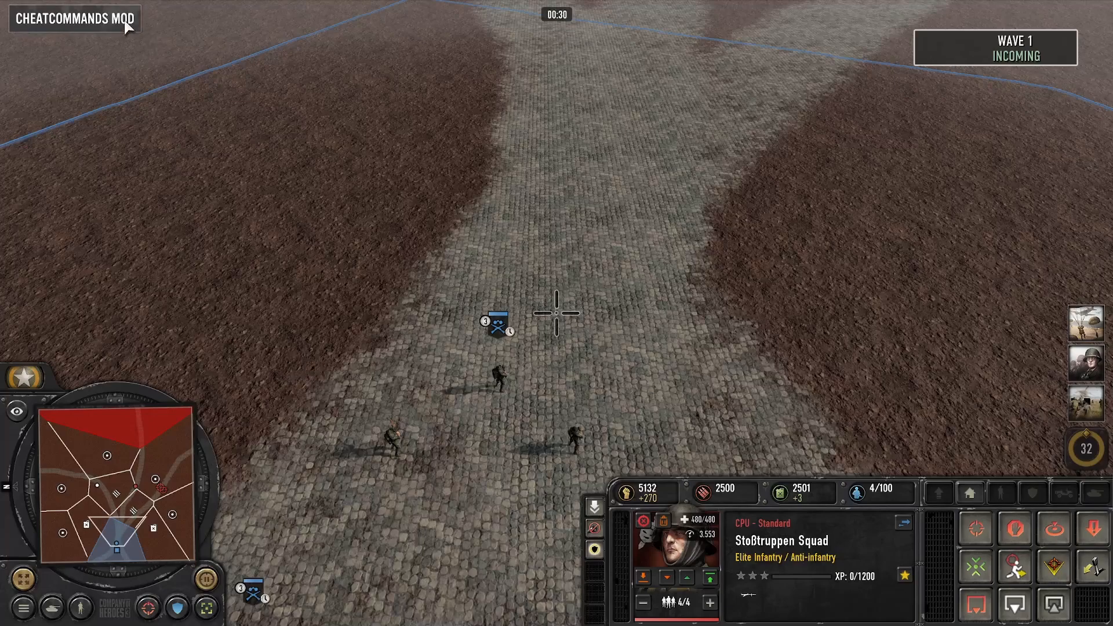
click(126, 24)
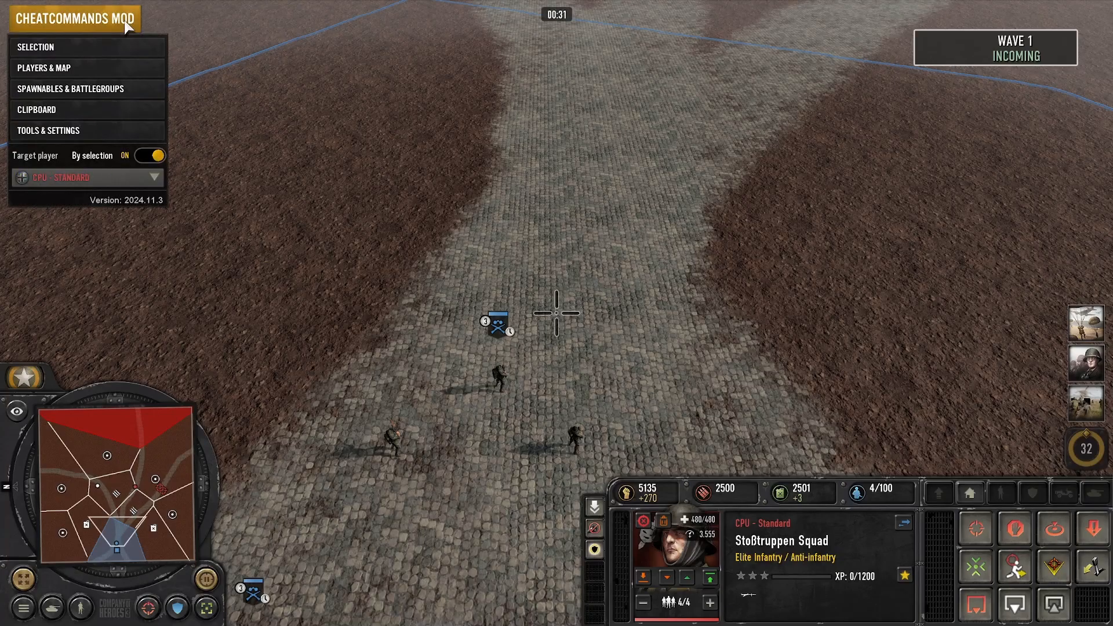
click(120, 176)
click(576, 443)
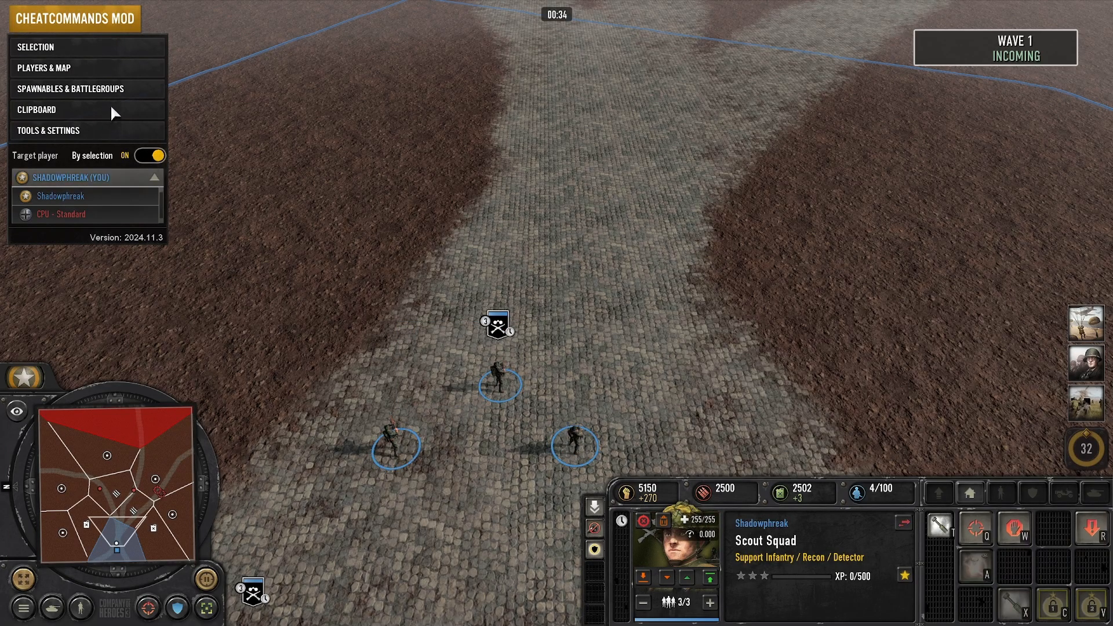
click(111, 197)
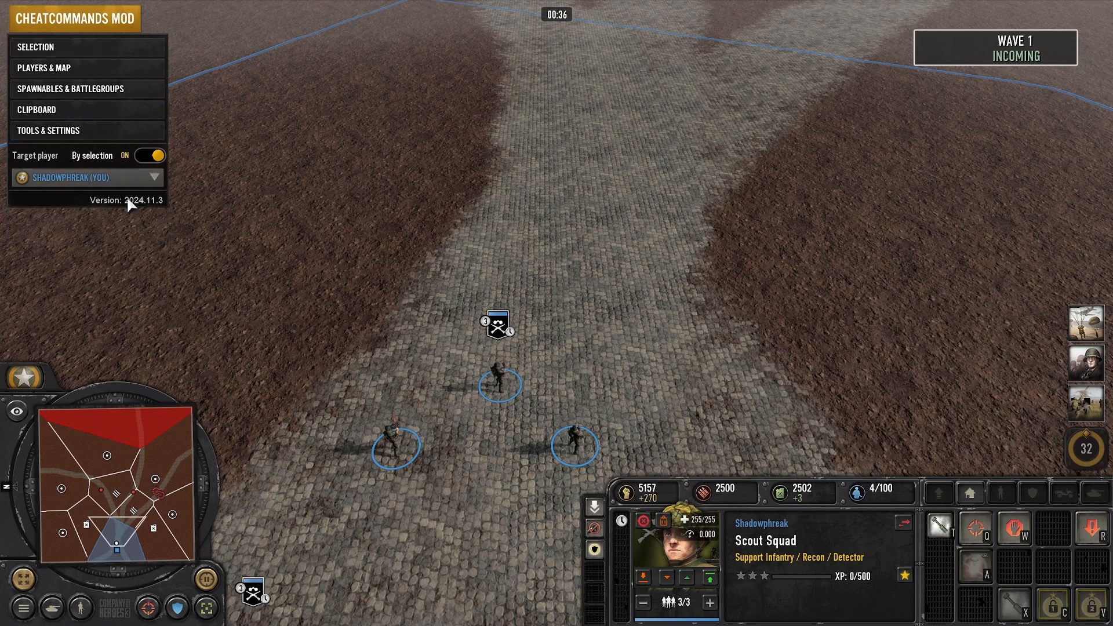
- Spawn an M4A1 Sherman Medium Tank, an M8 Scott SPG and an M24 Chaffee Light Tank in front of the base
click(131, 89)
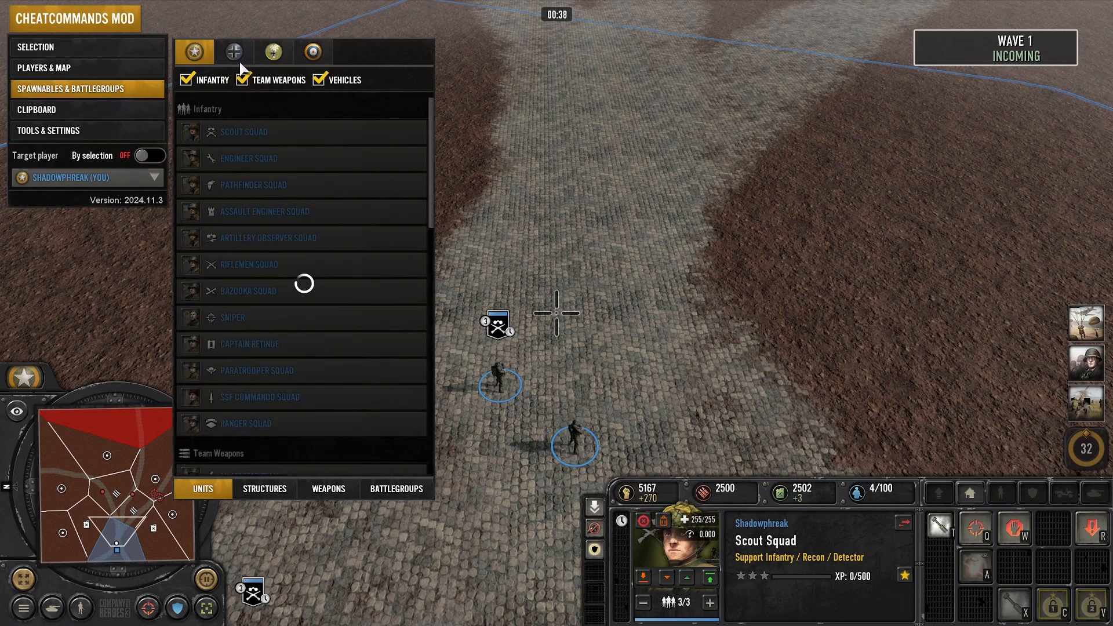
drag(431, 177, 418, 369)
scroll(323, 380, up, 2)
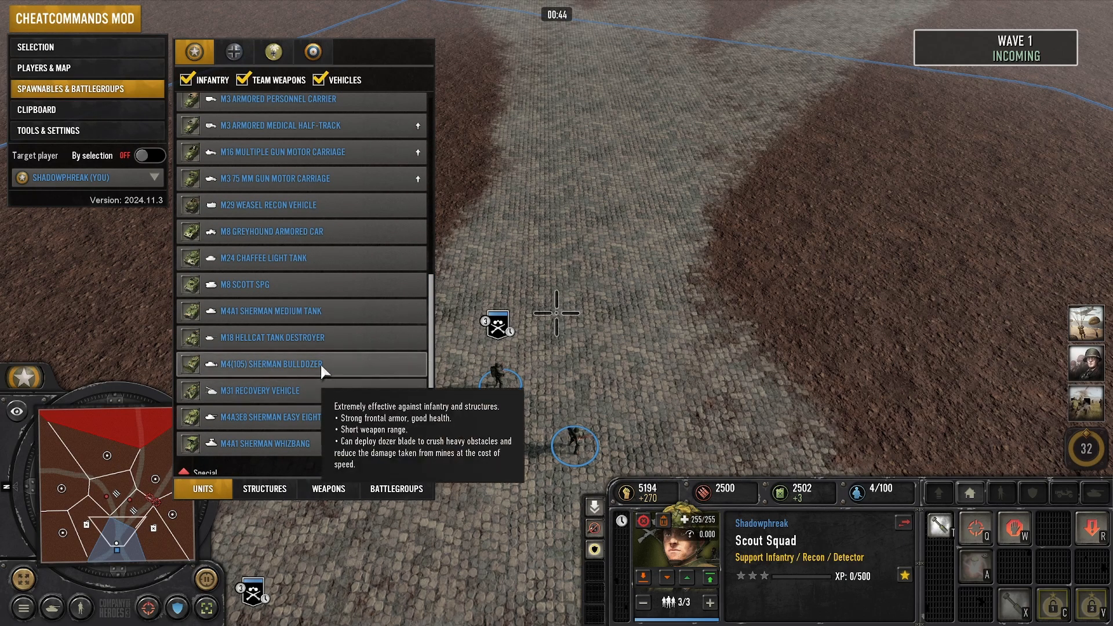
click(332, 308)
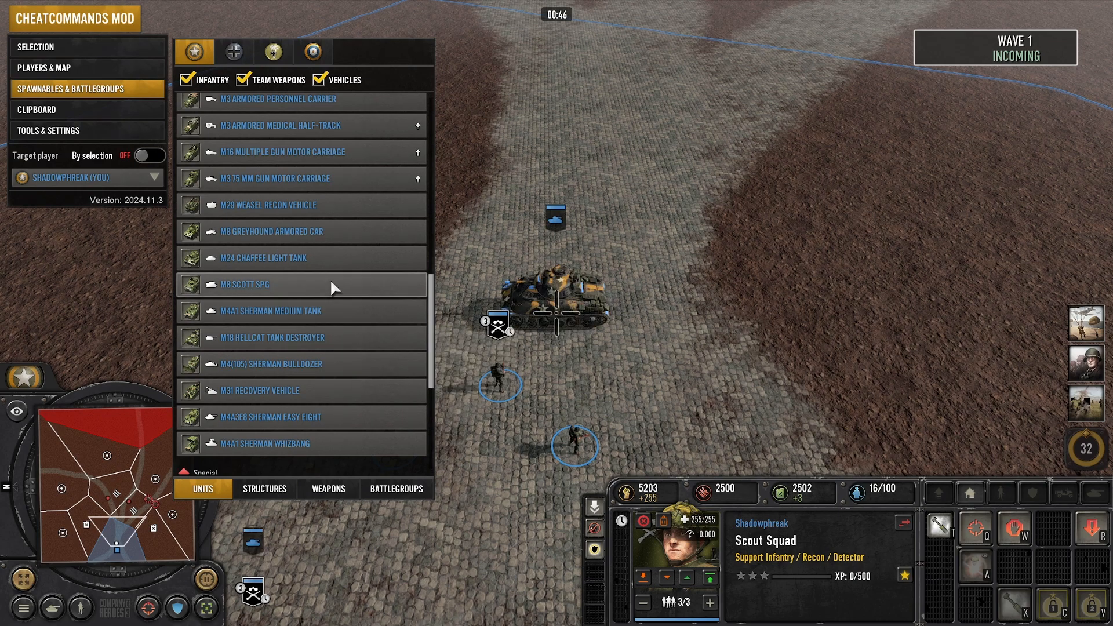
click(338, 256)
scroll(295, 152, up, 1)
click(127, 23)
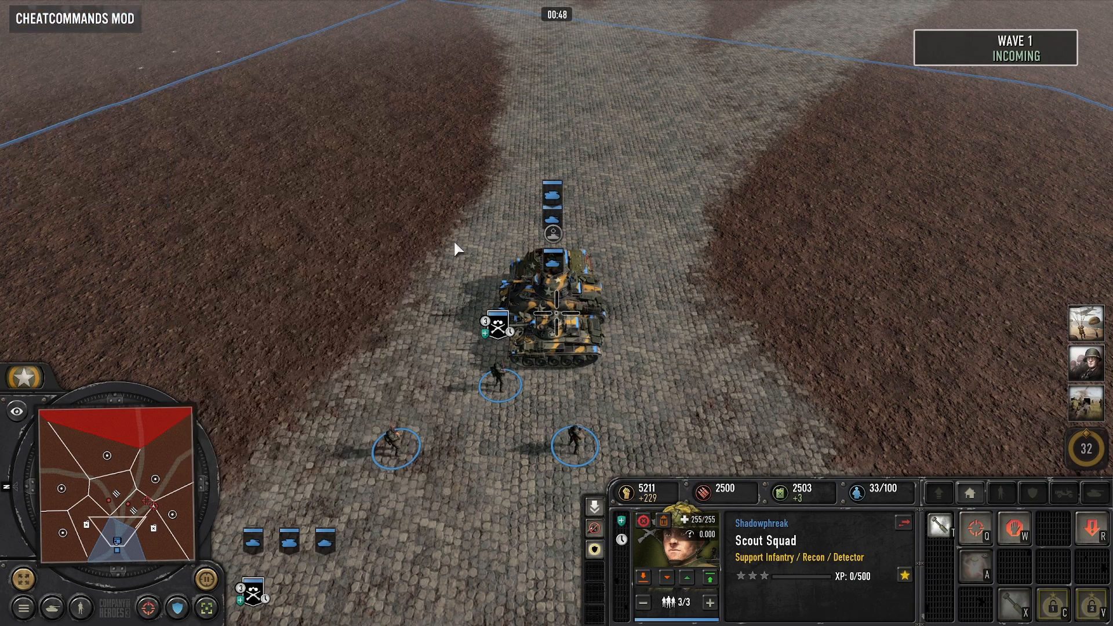
- Spread the stacked Sherman, Chaffee and Scott apart into a row across the road
drag(484, 237, 572, 294)
right_drag(657, 225, 657, 225)
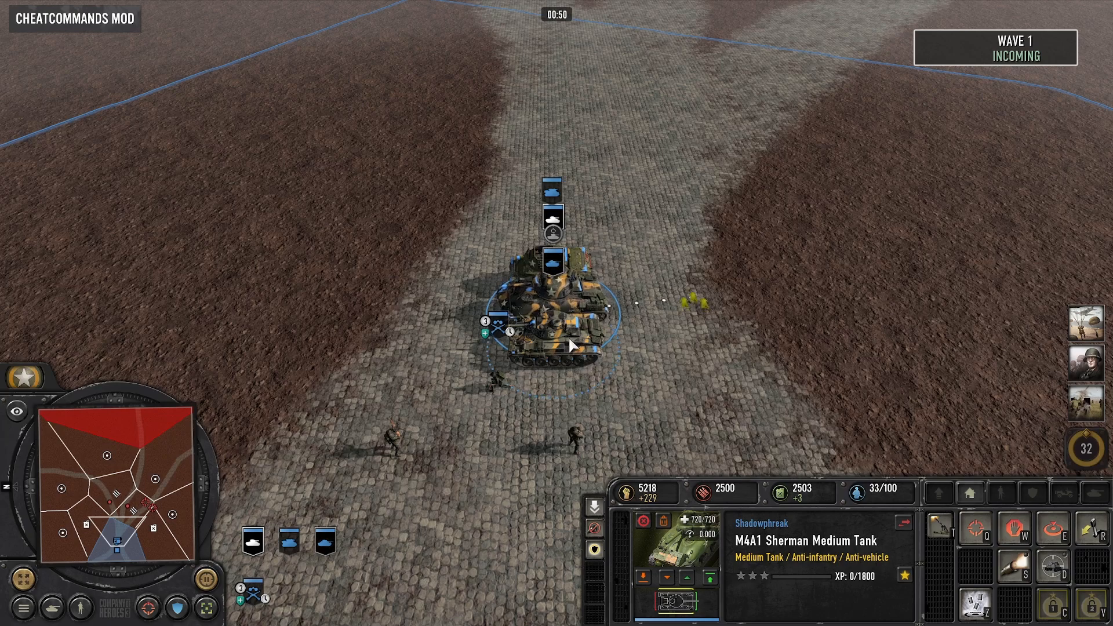
click(569, 342)
right_drag(438, 279, 444, 179)
click(571, 252)
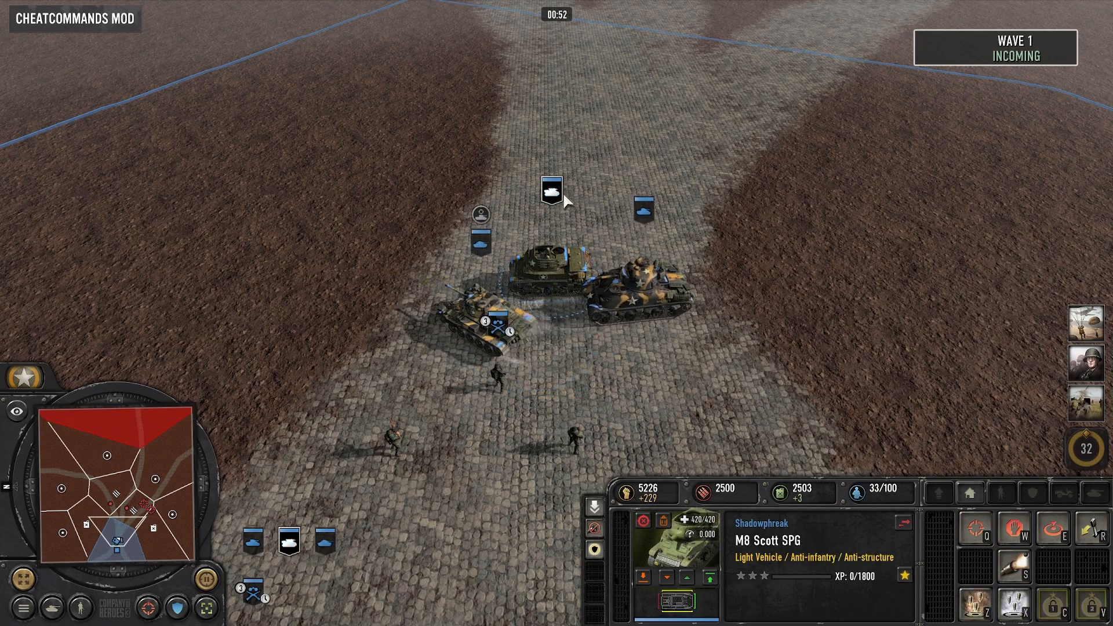
- Buy the M4A1 Sherman's upgrade and turn the vehicles to face along the road
click(700, 276)
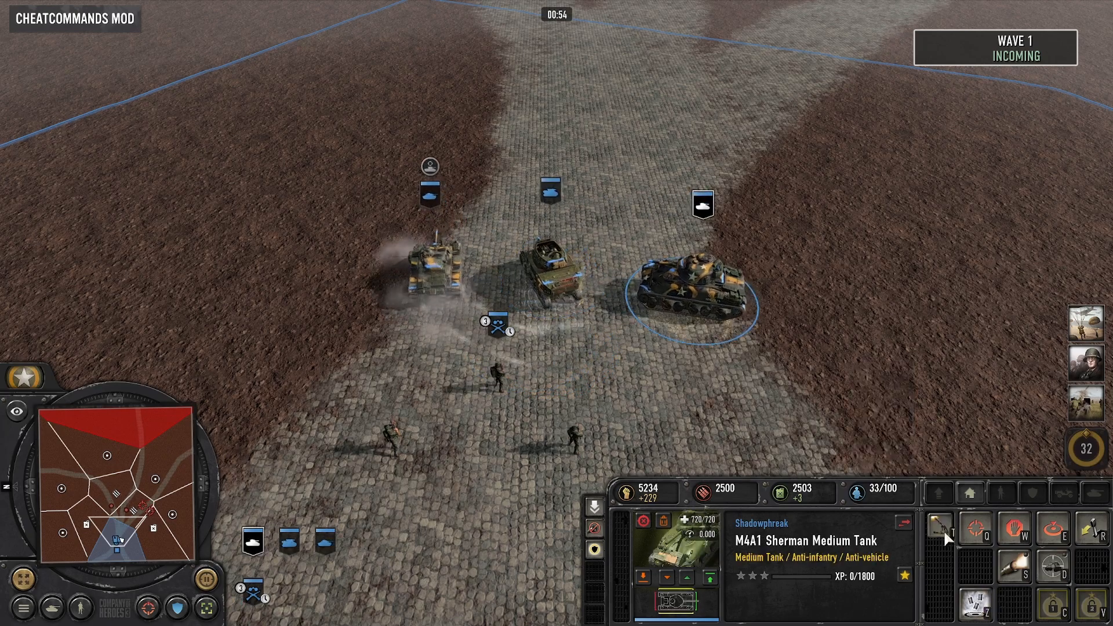
click(555, 275)
click(452, 271)
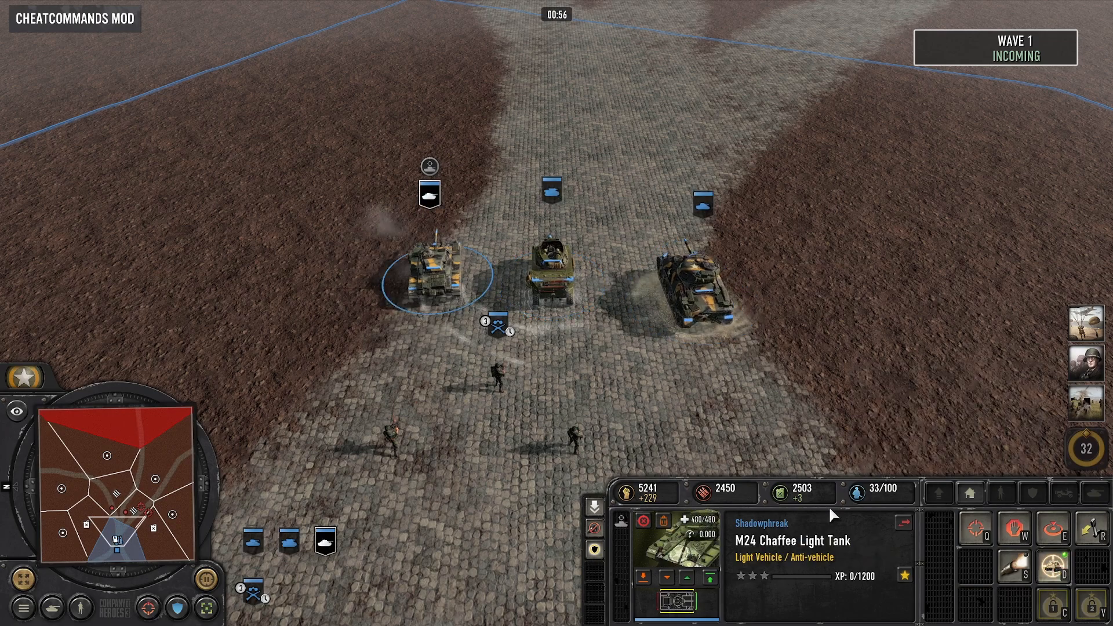
- Select the Scout Squad and examine the wave 1 enemy squads approaching along the road and its flanks
click(571, 411)
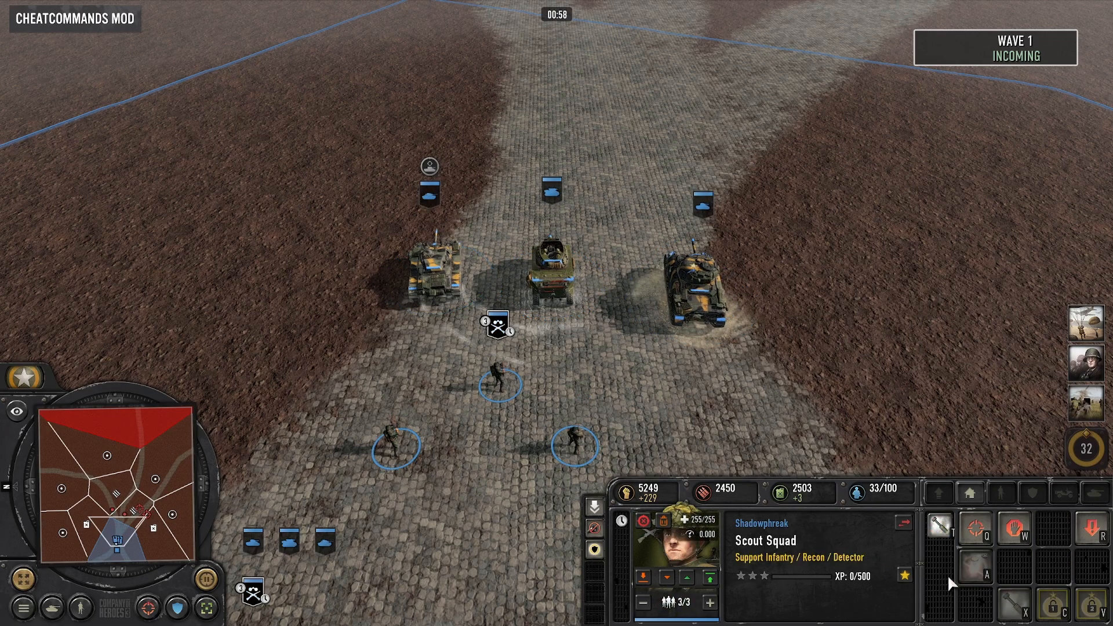
middle_drag(615, 405, 532, 287)
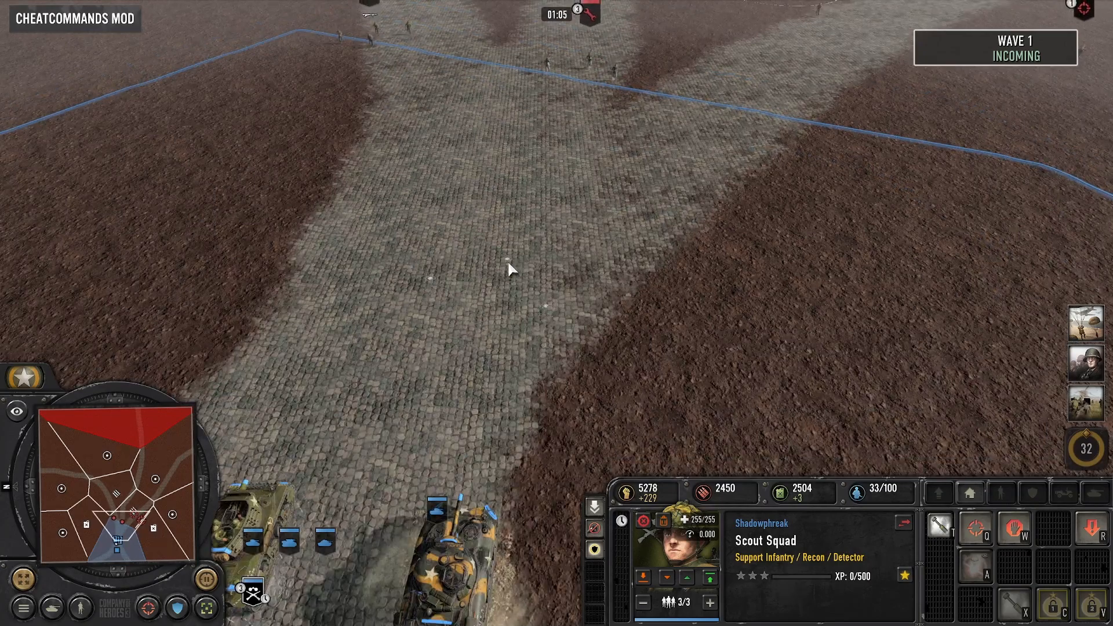
key(Up)
key(Right)
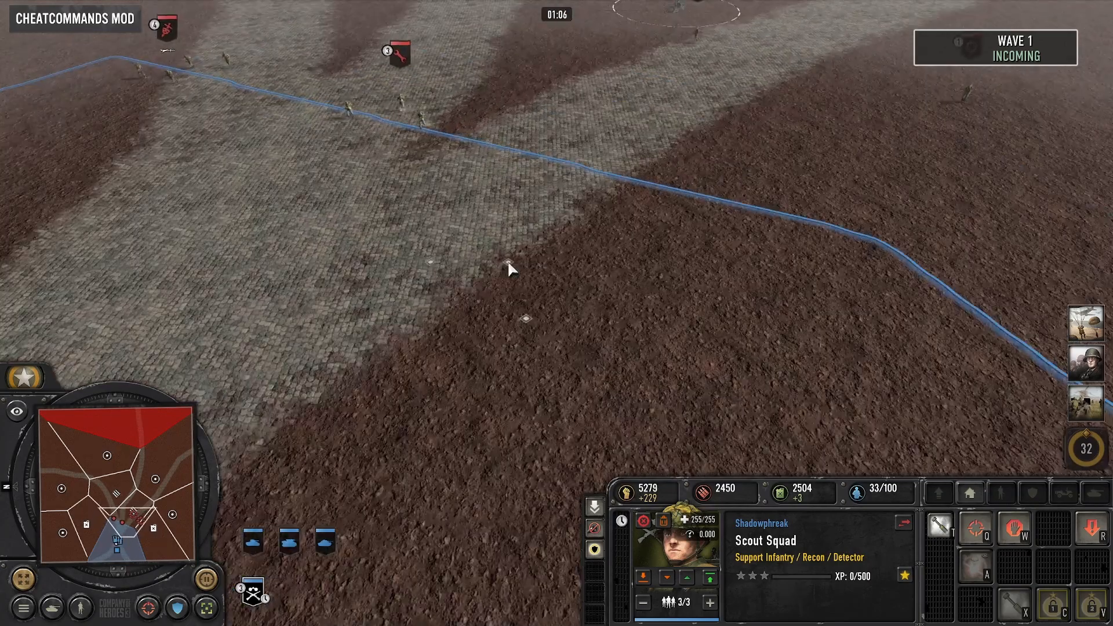
key(Up)
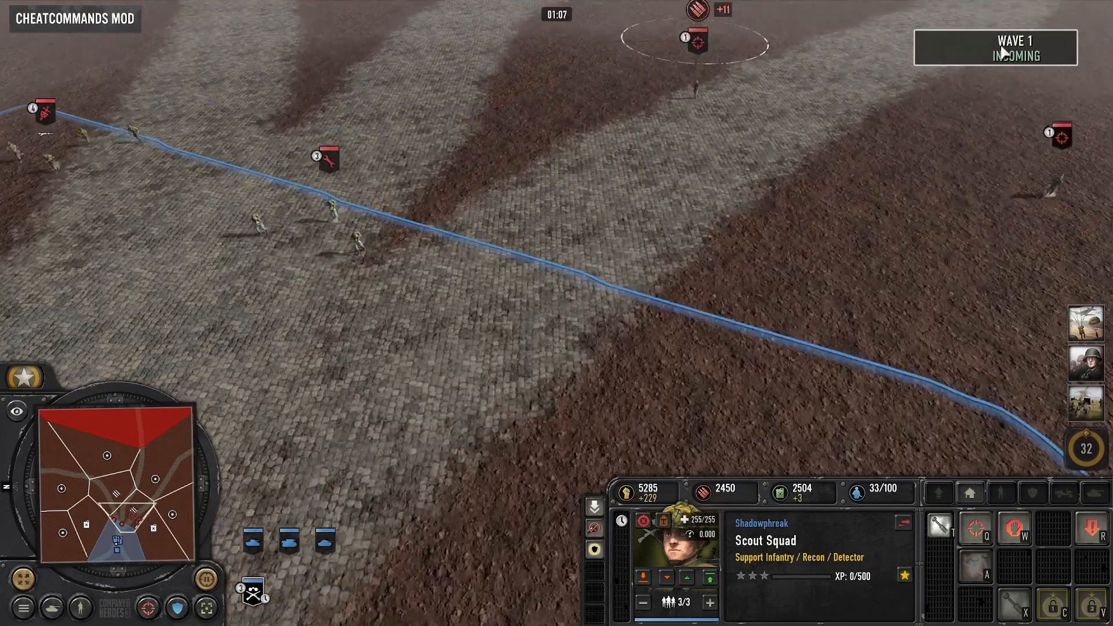
key(Down)
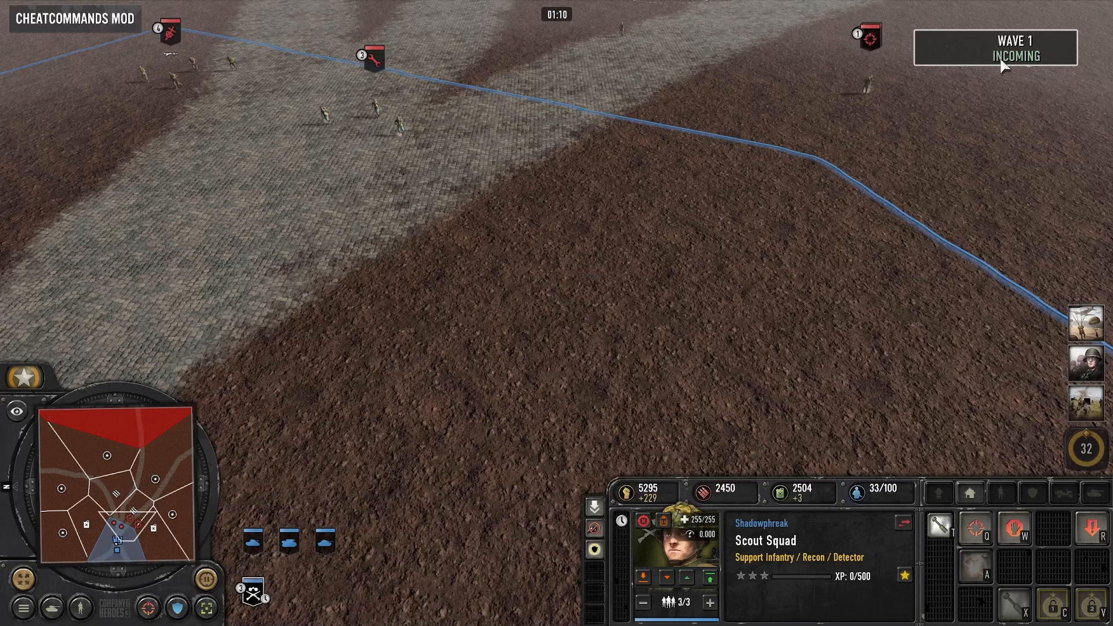
key(Left)
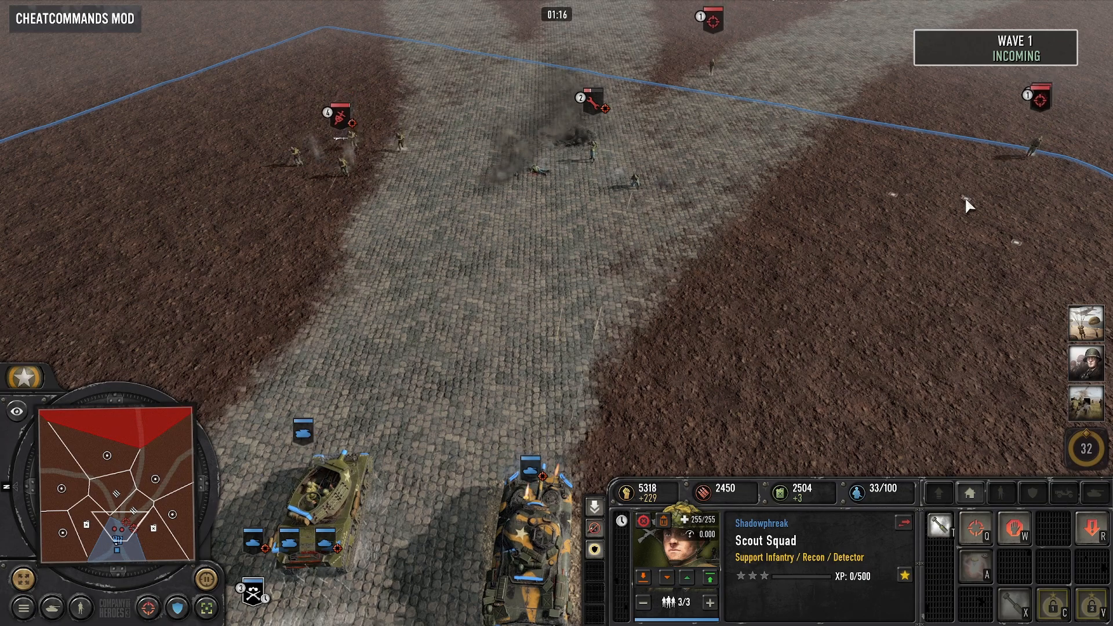
key(Down)
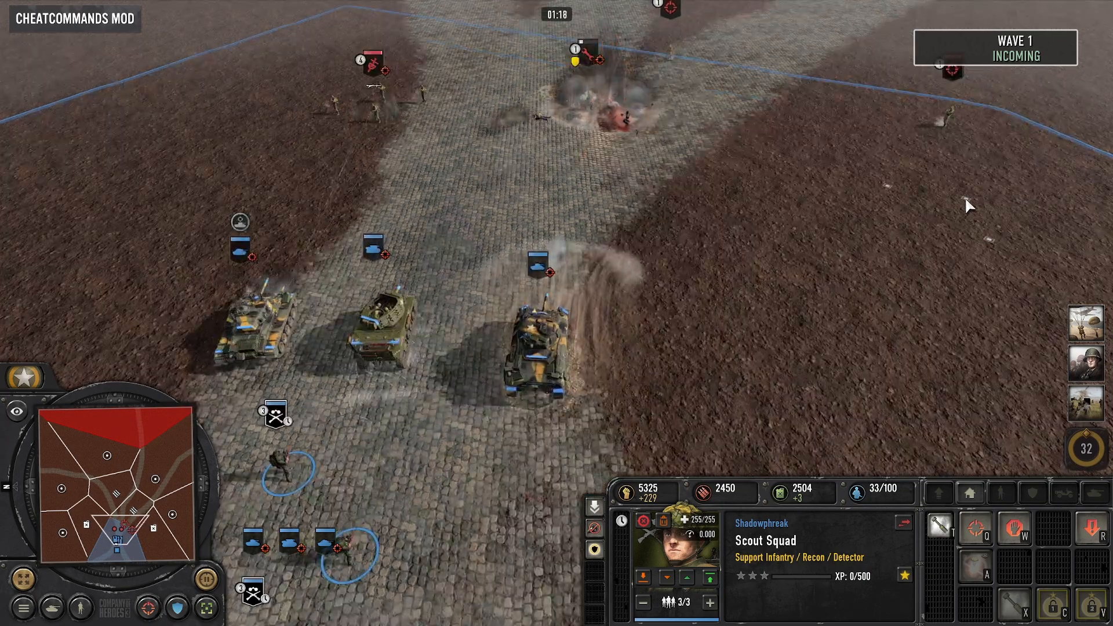
key(Right)
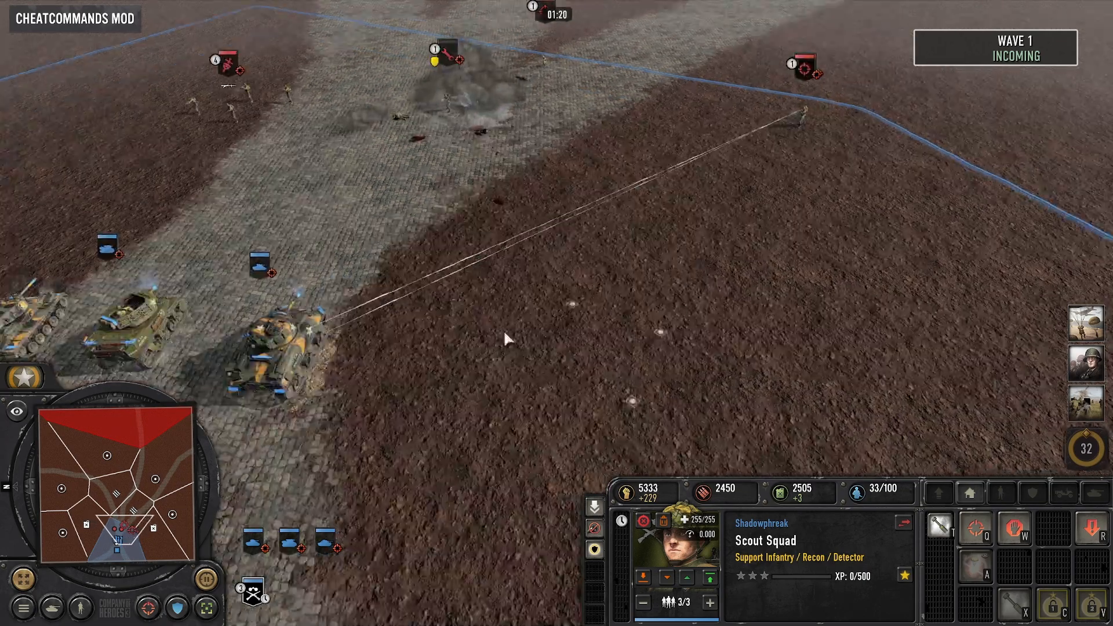
- Order the M4A1 Sherman to attack toward the enemy sniper on the dirt flank beside the road
click(289, 346)
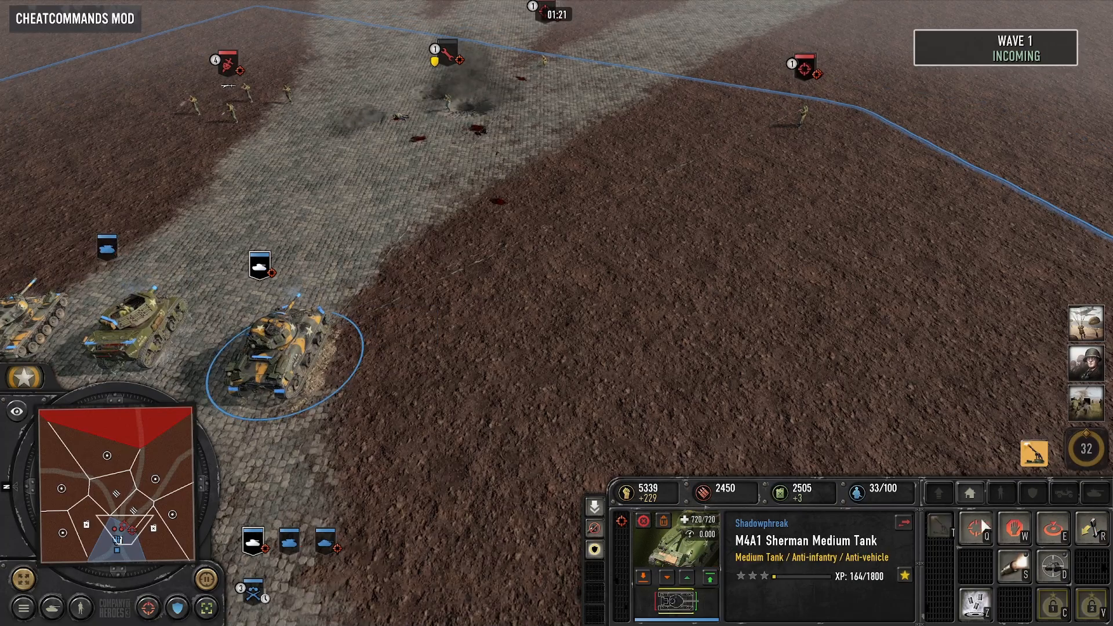
click(984, 527)
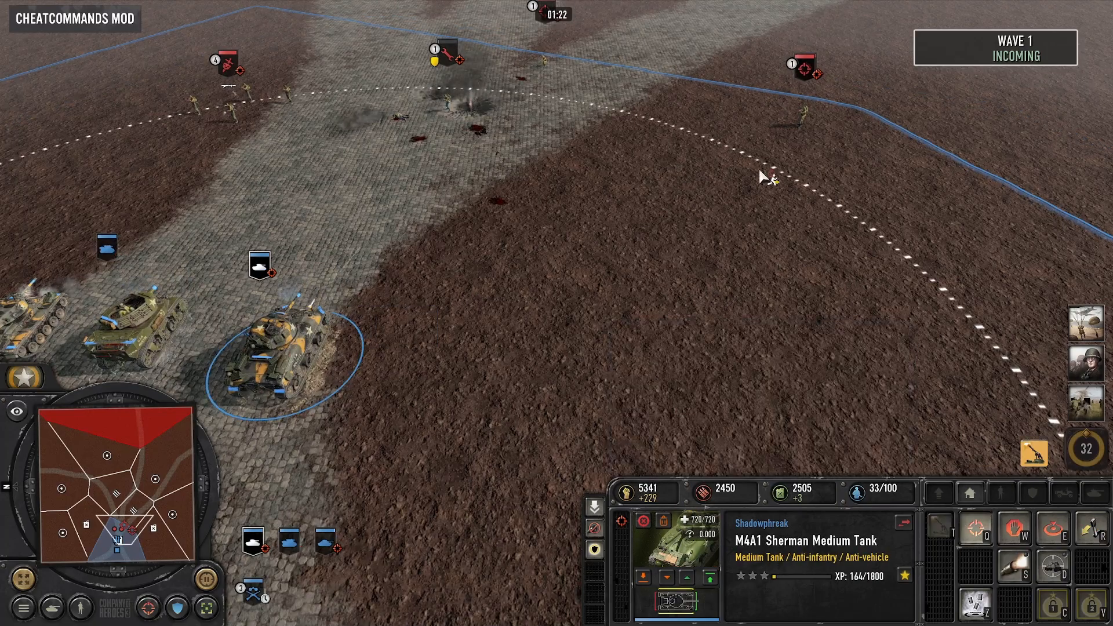
click(760, 169)
- Send the M24 Chaffee forward along the road and add the M8 Scott SPG to the selection
key(Left)
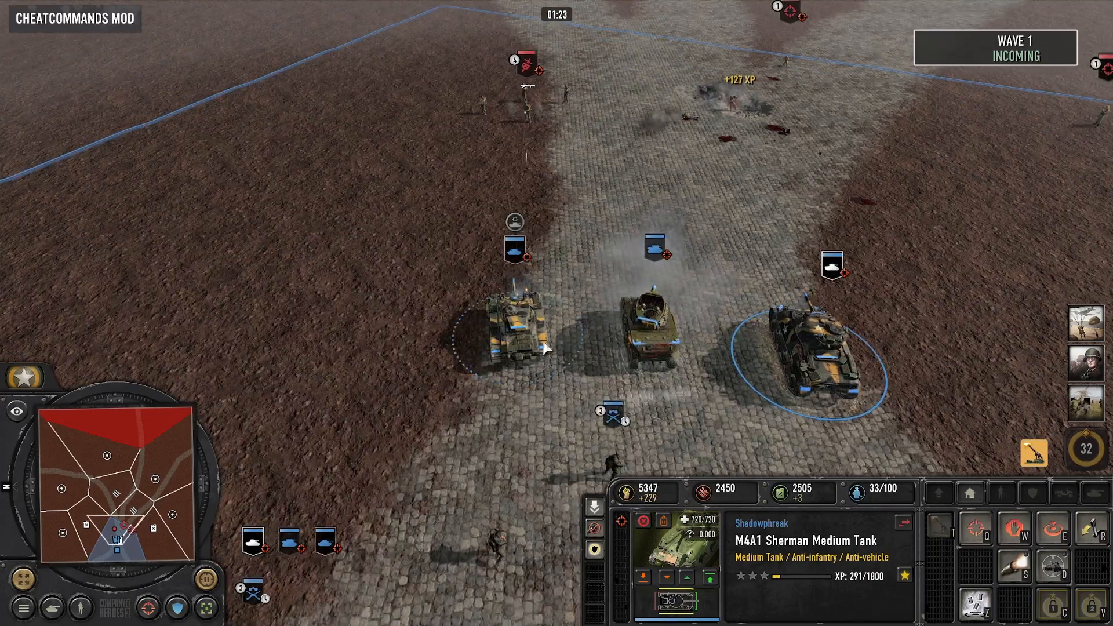
click(545, 347)
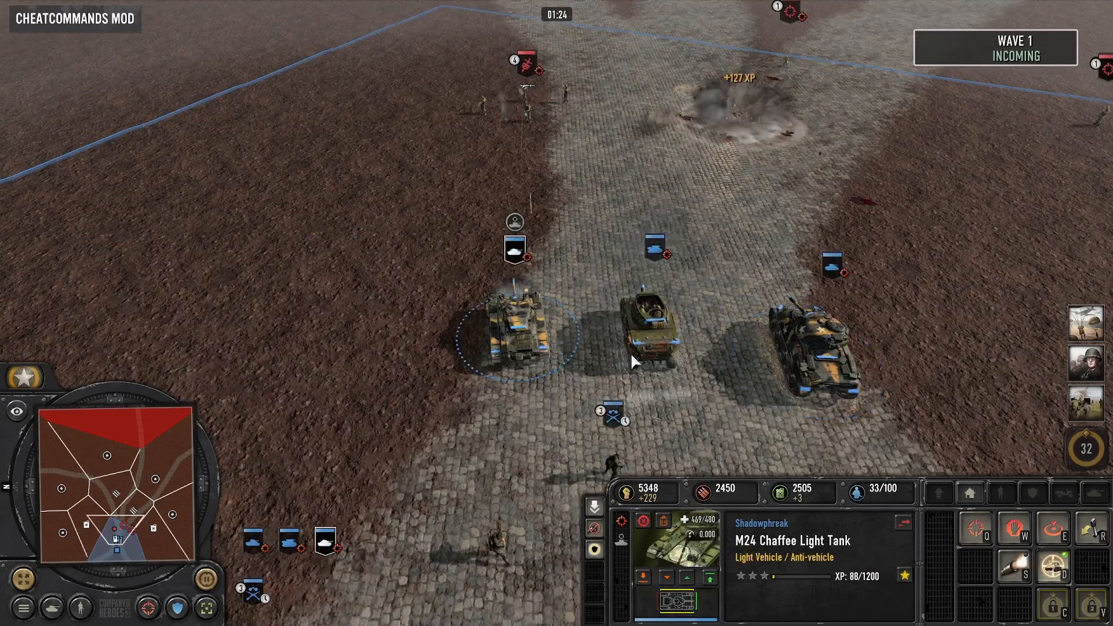
shift+click(631, 352)
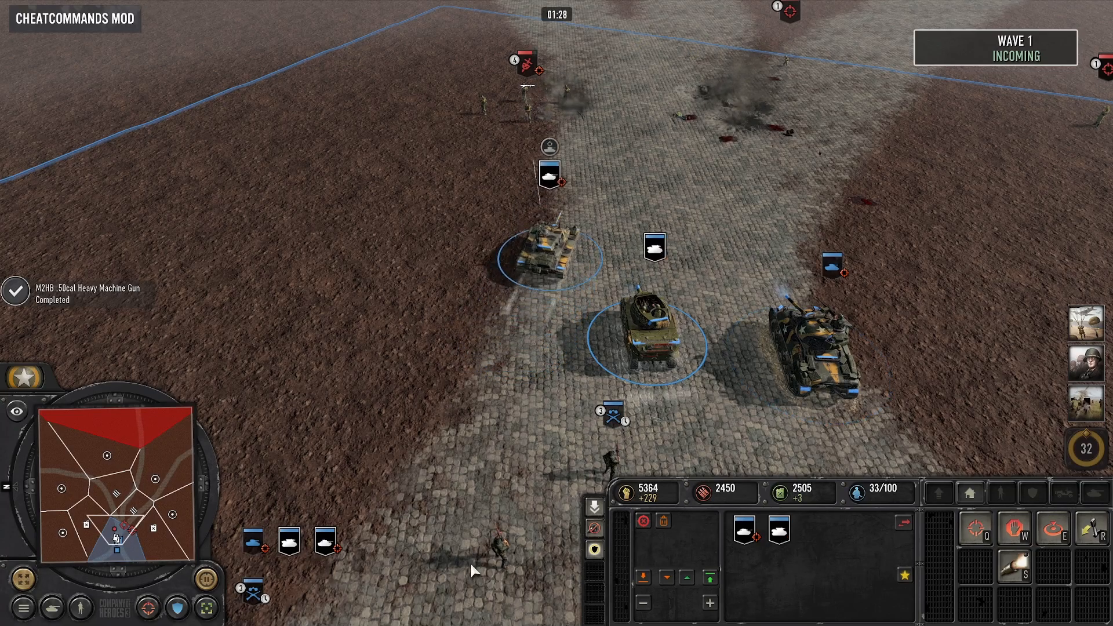
- Advance the Scout Squad toward the enemy sniper and select the M24 Chaffee farther up the road
click(498, 543)
right_click(935, 106)
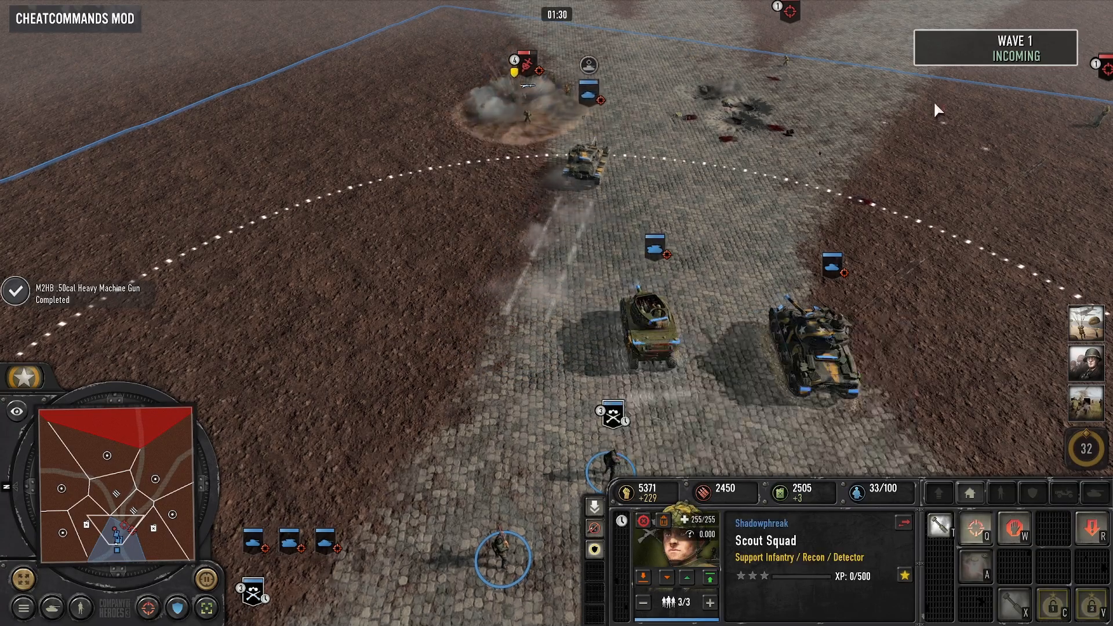
middle_drag(561, 142, 506, 229)
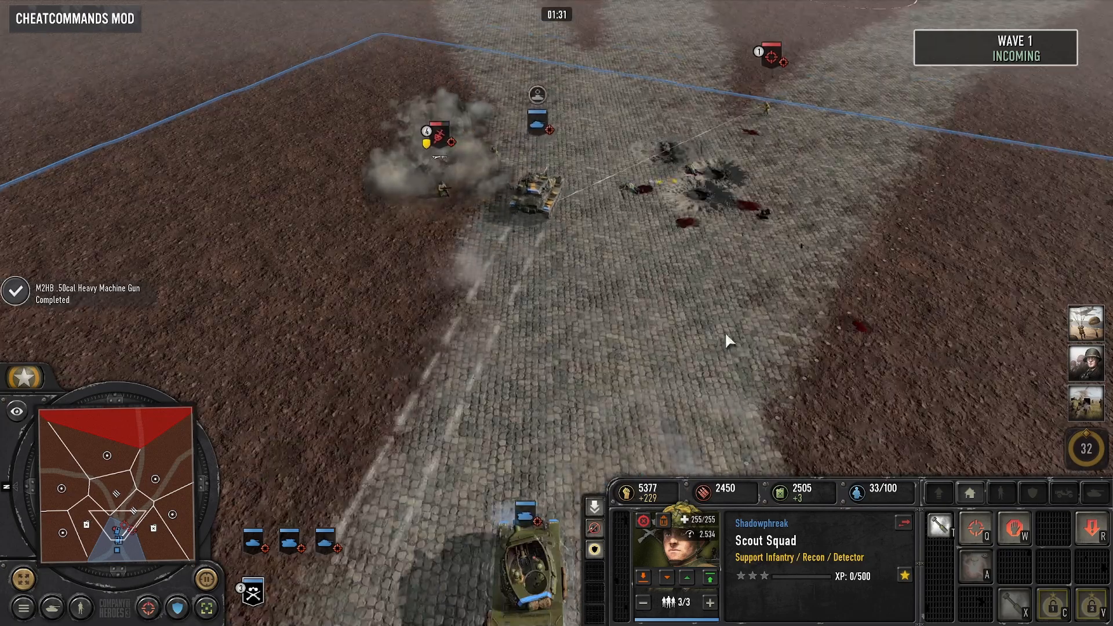
key(Right)
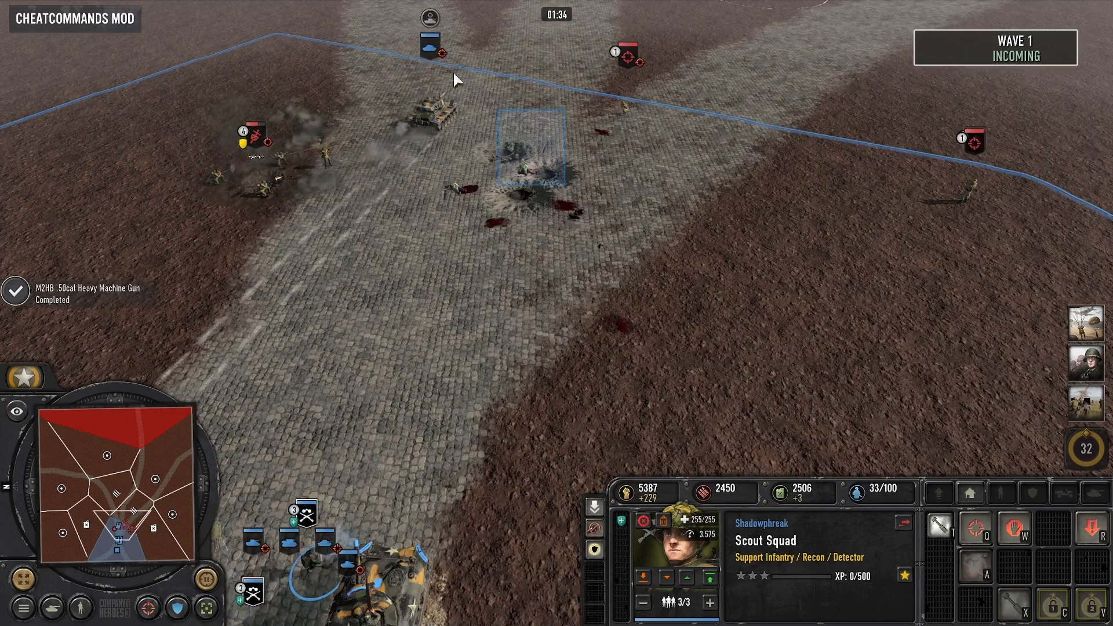
click(450, 93)
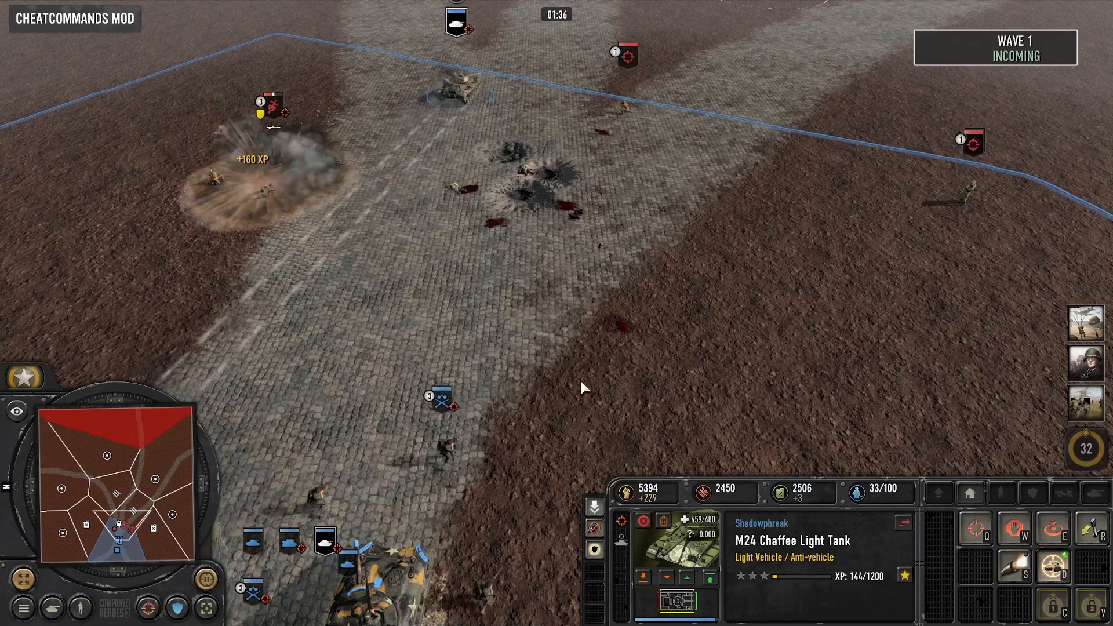
- Order the Scout Squad and the M4A1 Sherman to attack the remaining sniper on the dirt flank
click(408, 566)
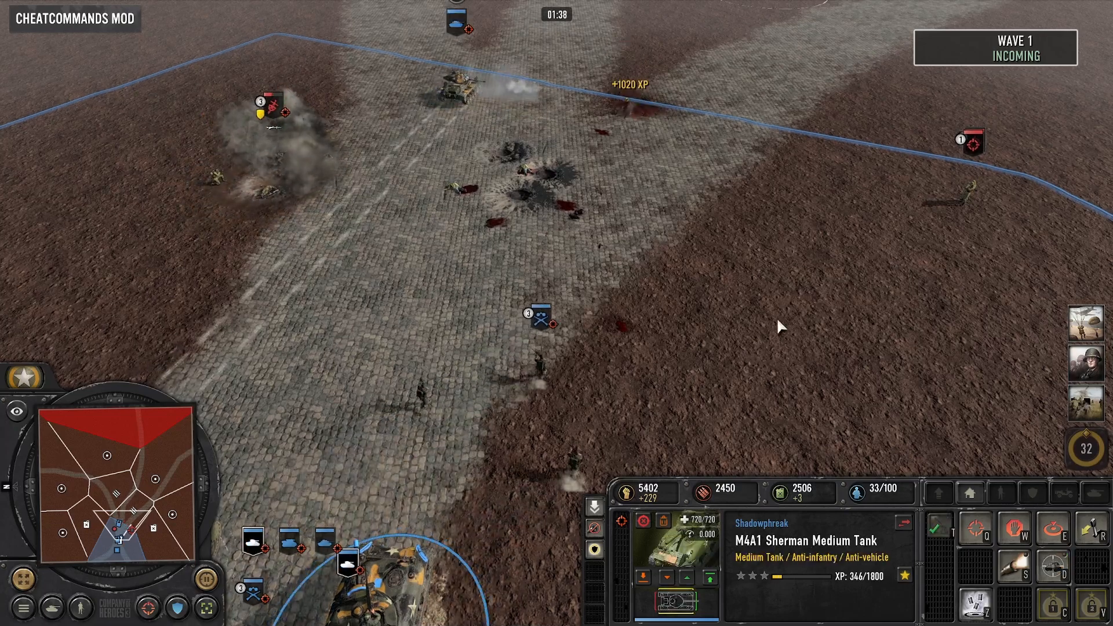
click(585, 449)
right_click(963, 195)
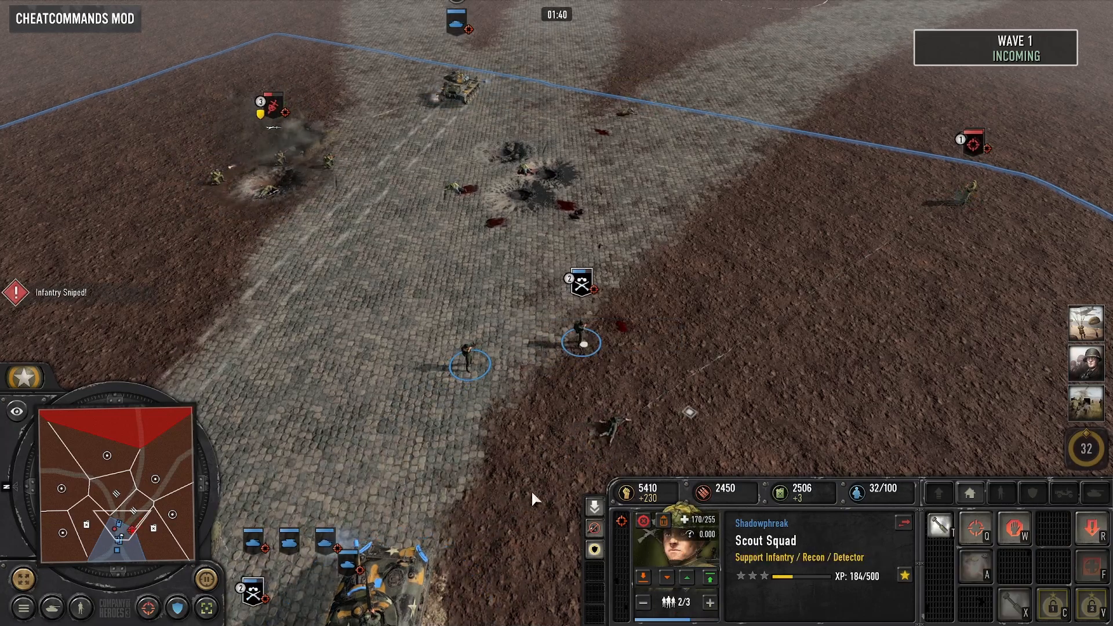
click(413, 559)
right_click(969, 186)
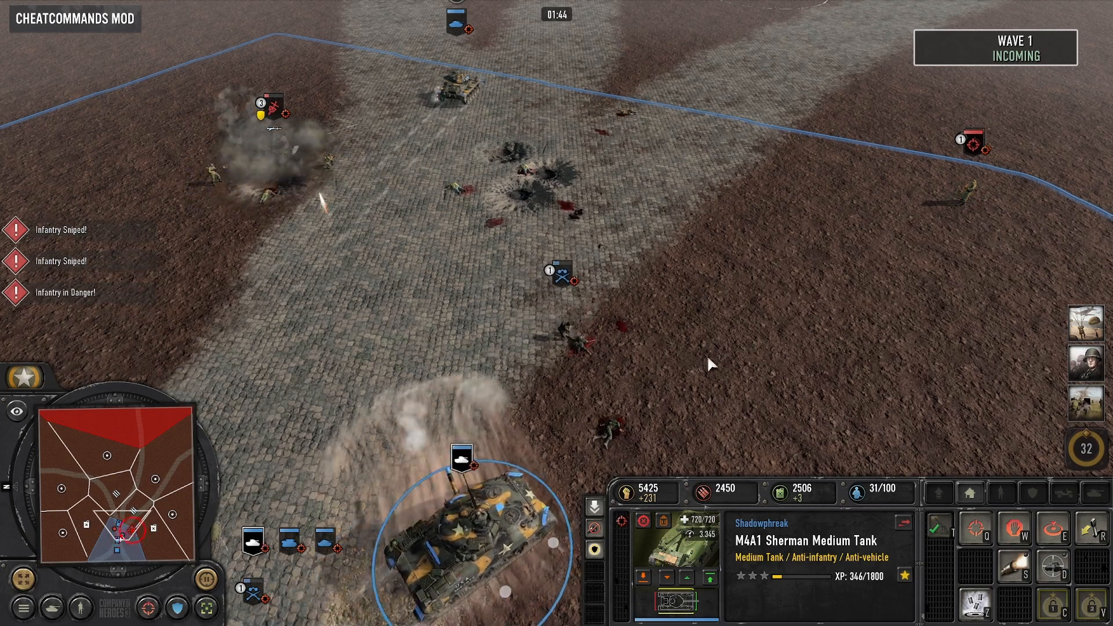
- Pull the surviving scout back down the road, reselect the M4A1 Sherman and follow the fight against the remaining enemy squad
click(556, 339)
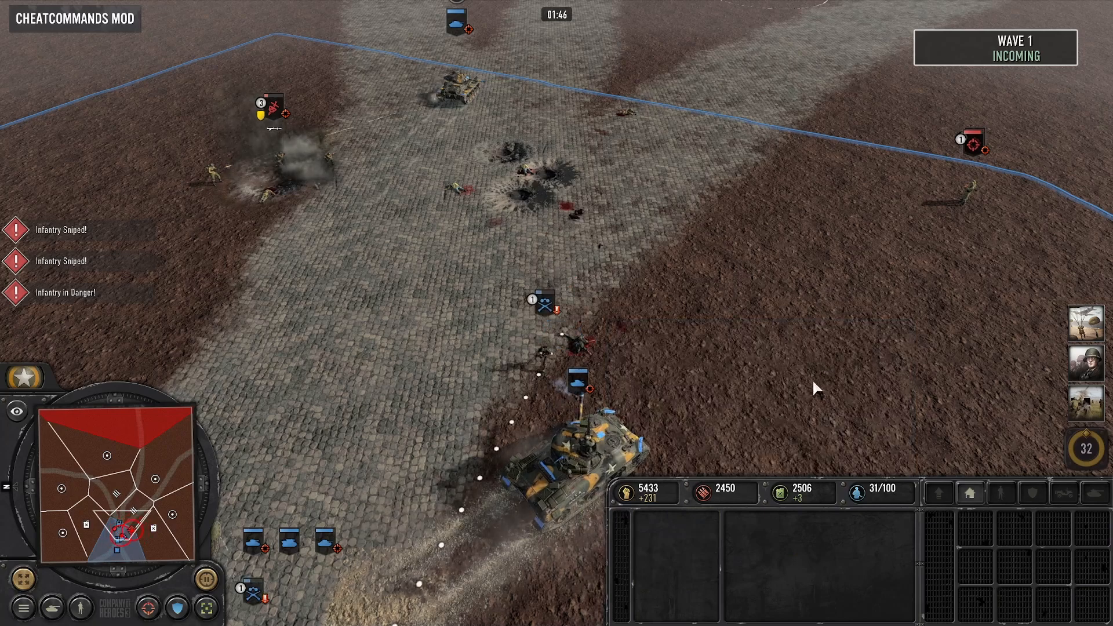
click(603, 446)
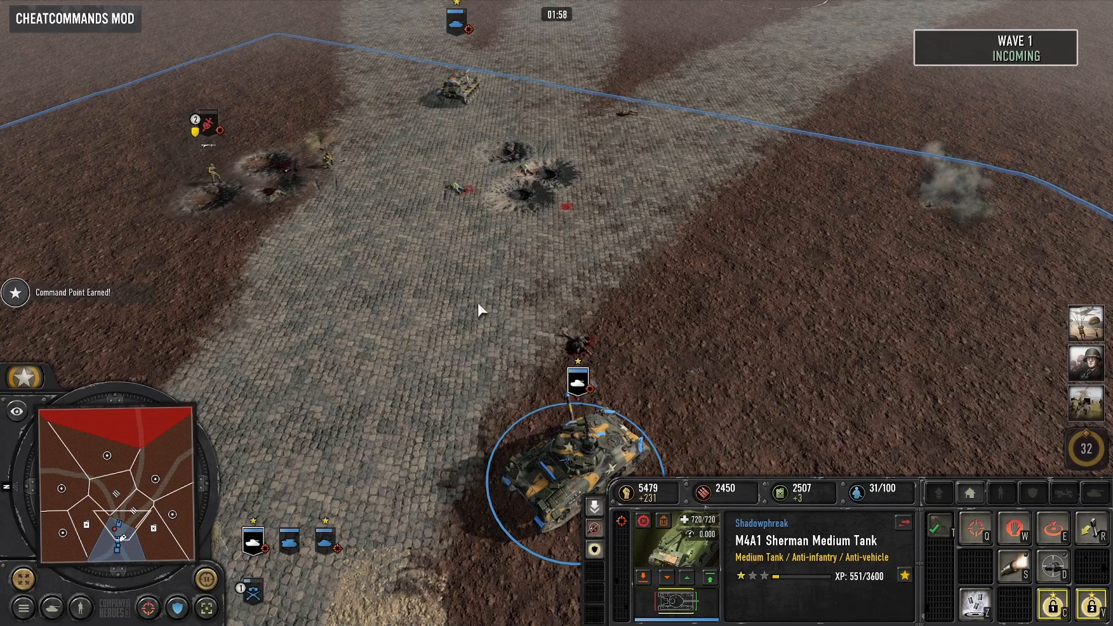
key(Left)
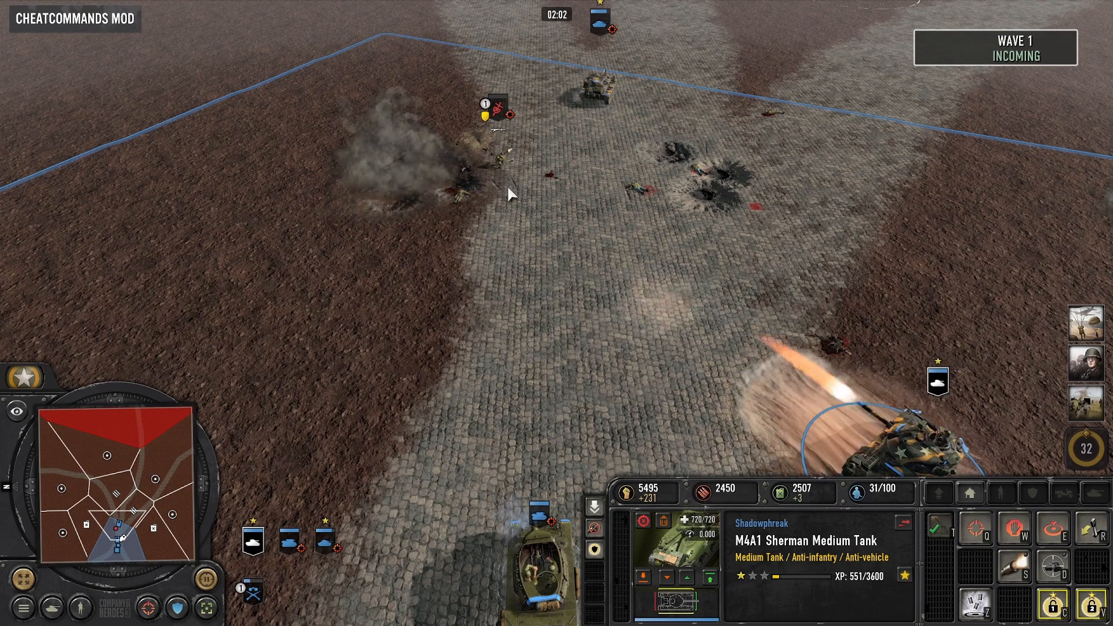
key(Up)
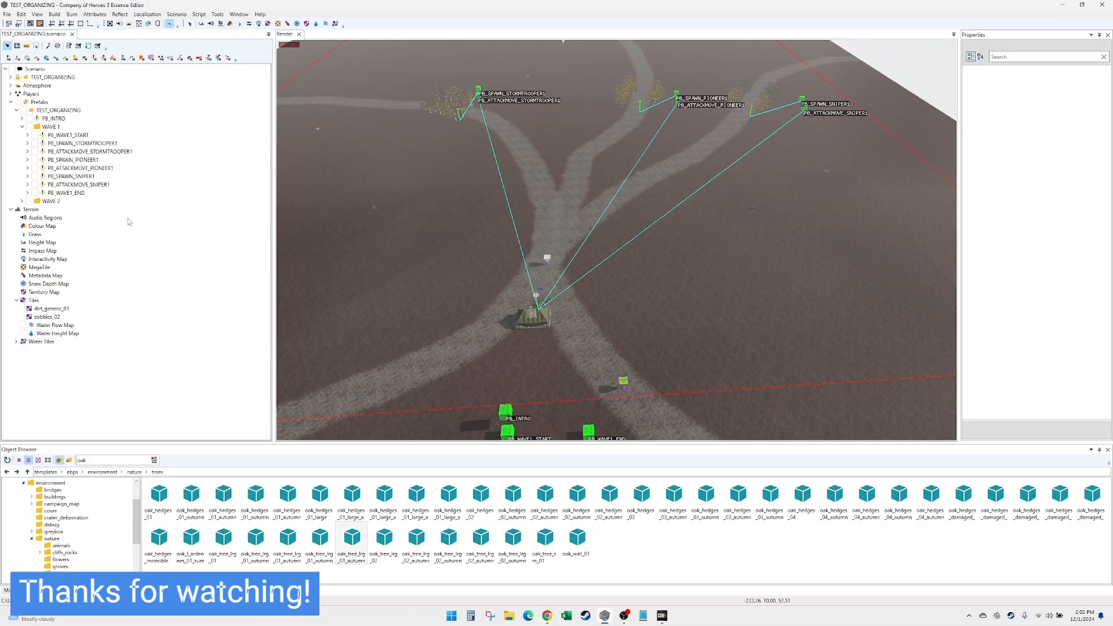
- Switch to the Essence Editor, collapse the WAVE 1 folder, review the PB_INTRO playbill's actions and collapse it again
click(23, 127)
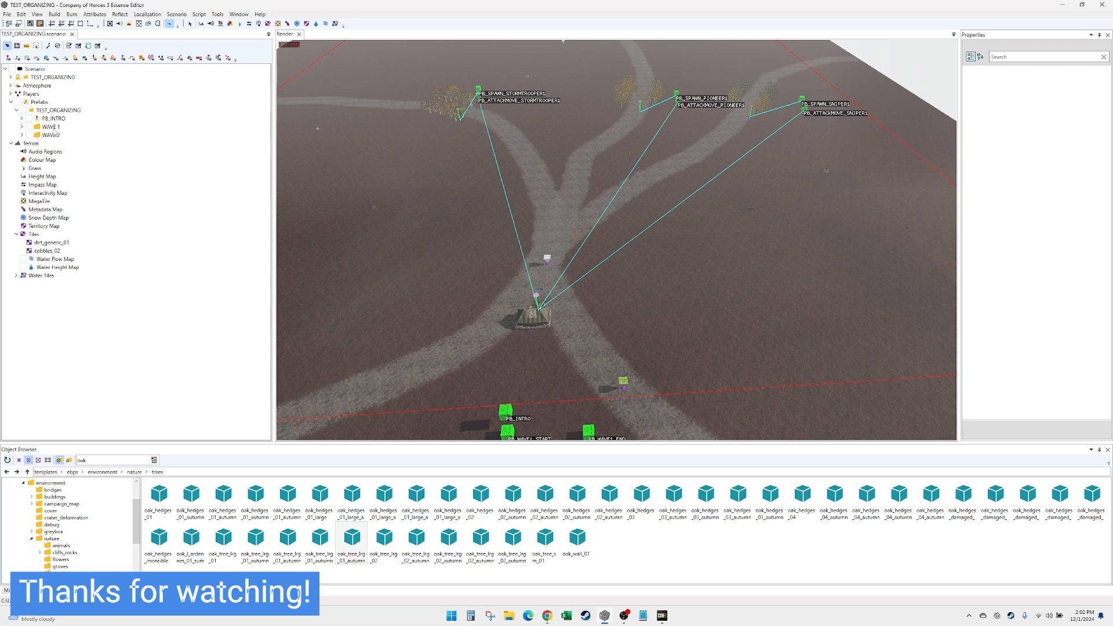
click(22, 119)
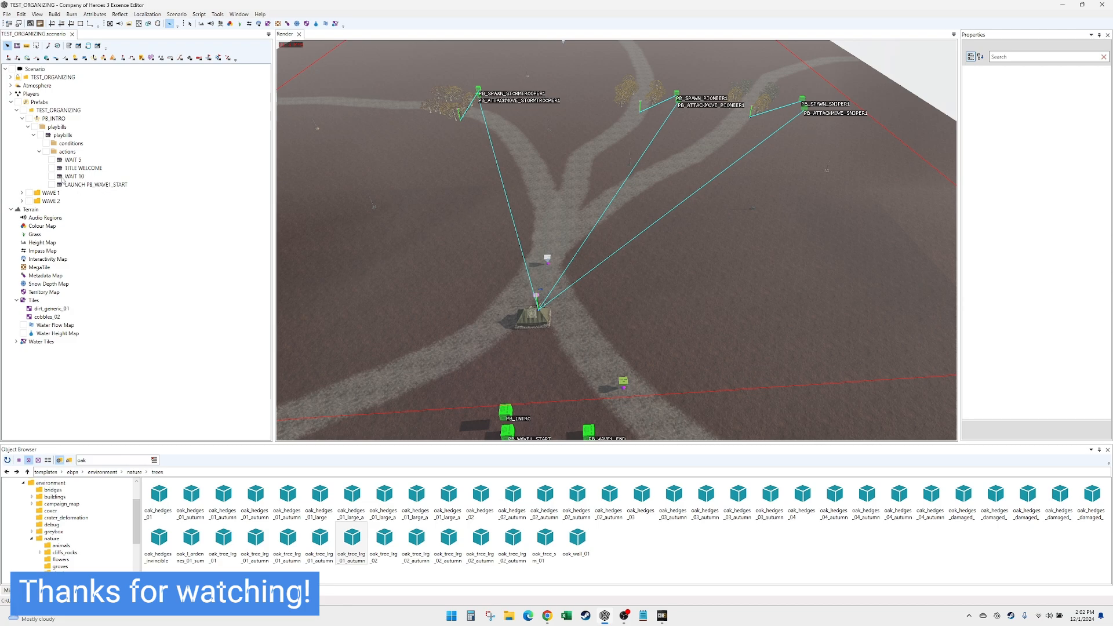
click(40, 152)
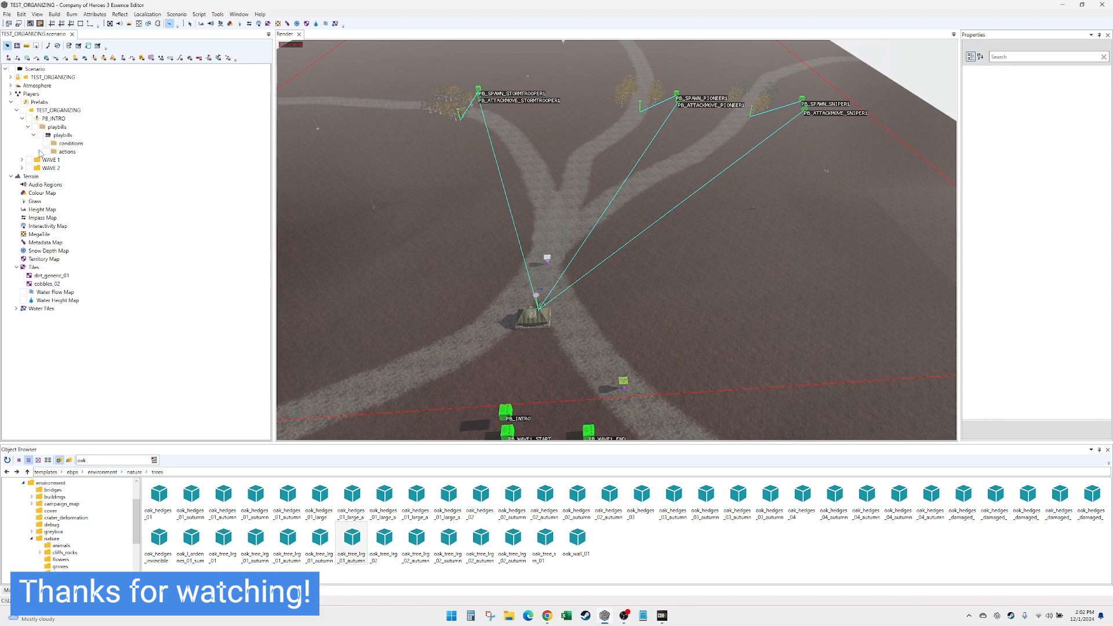
click(22, 119)
- Review the playbills in the WAVE 1 folder, select PB_ATTACKMOVE_SNIPER1, collapse the folder and look over the whole map layout
click(22, 126)
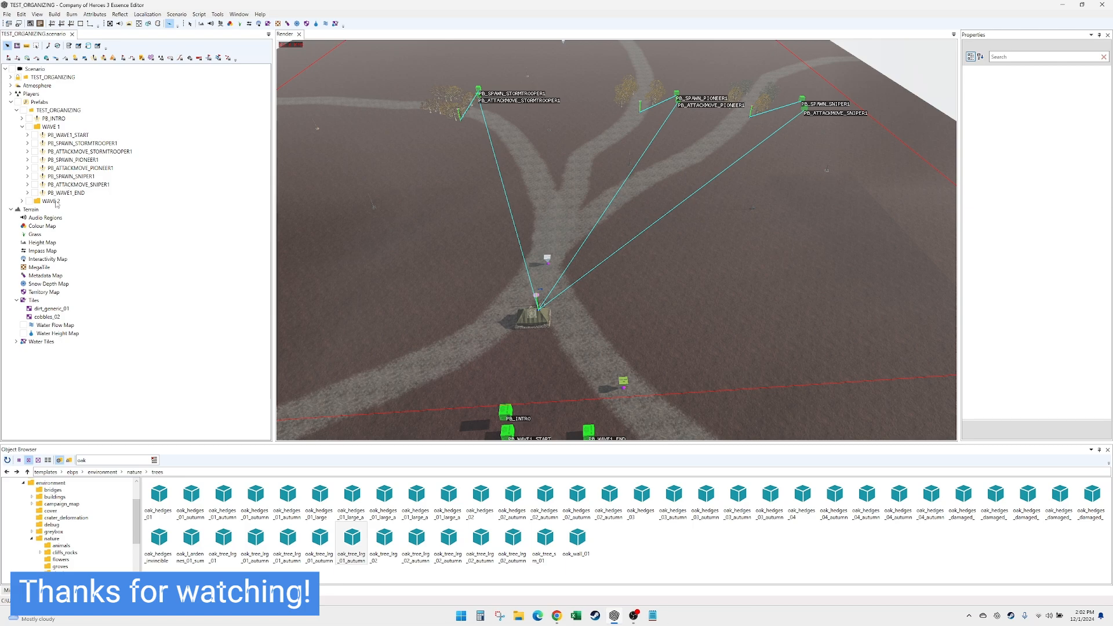
click(87, 185)
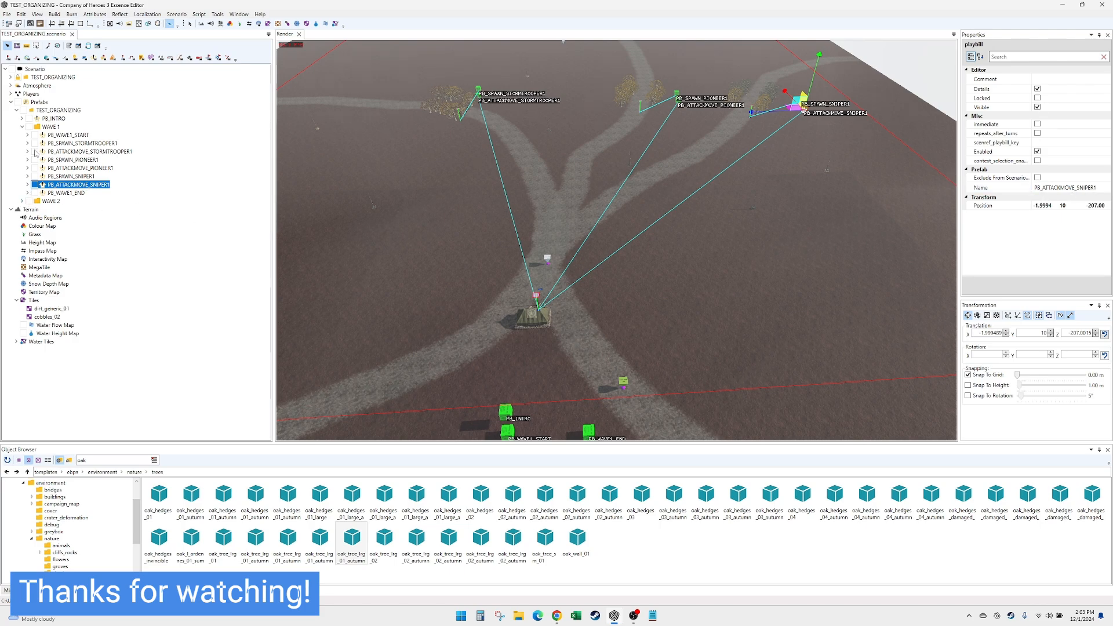
click(22, 126)
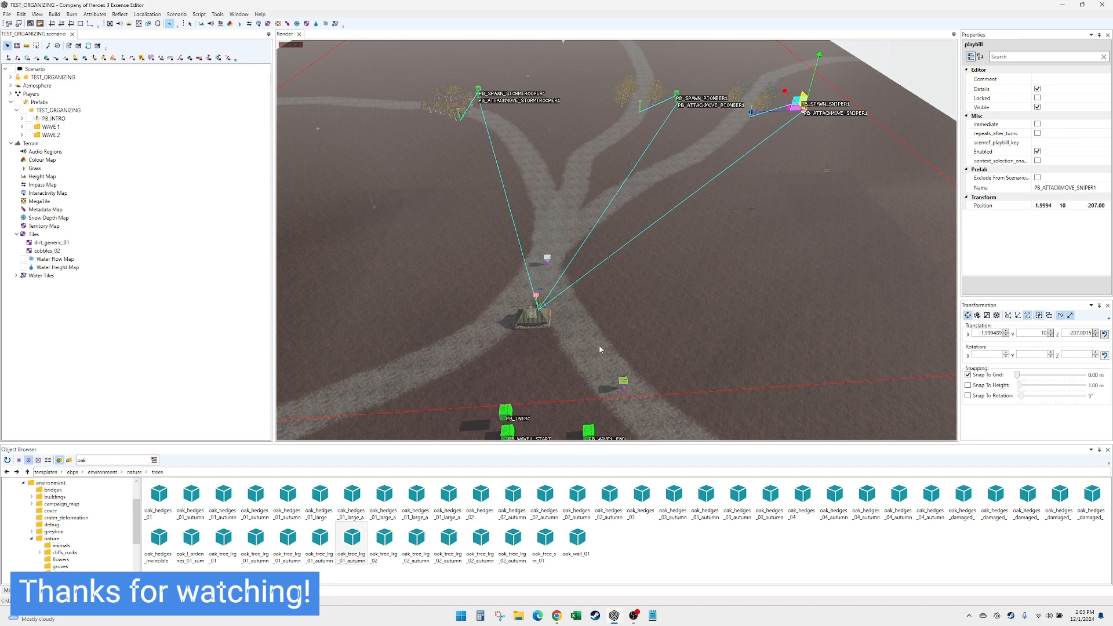
scroll(600, 350, down, 5)
scroll(600, 350, up, 4)
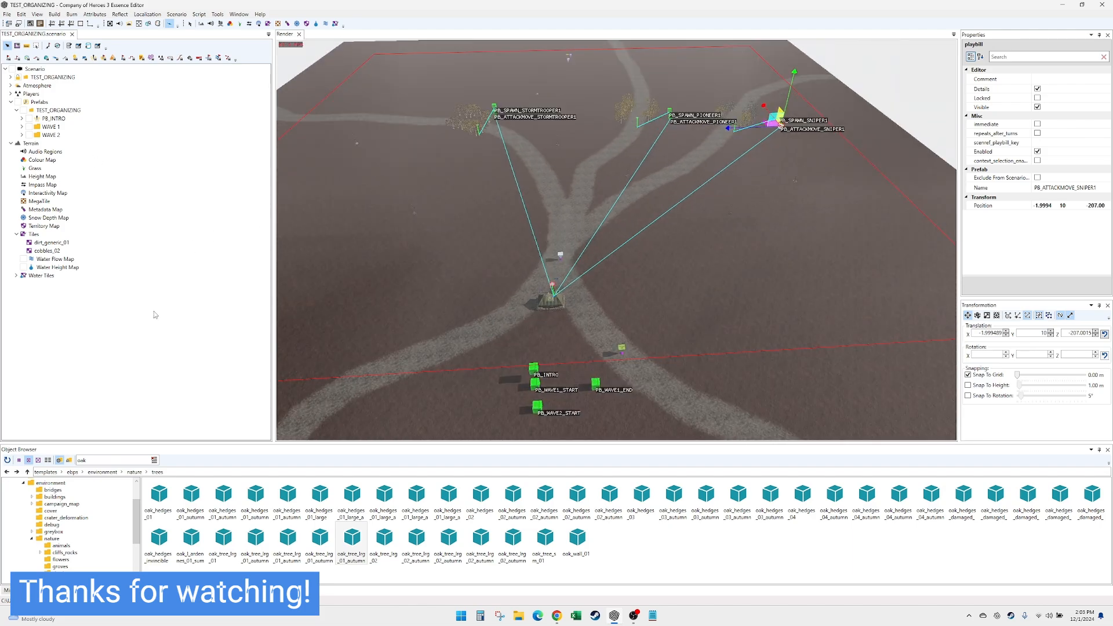